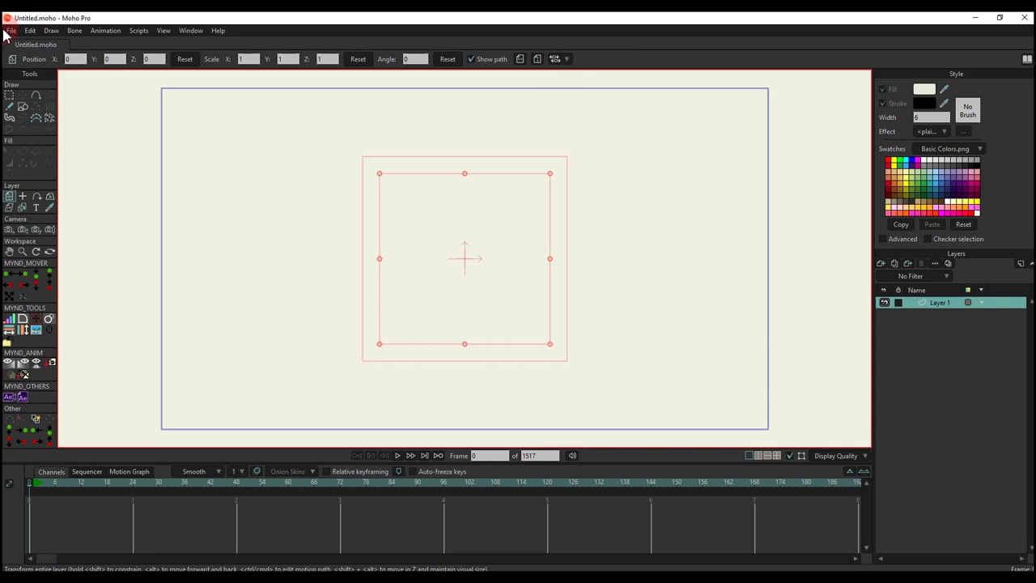
# Step: Start importing a Moho object and browse drive D to the CLIP > YOUTUBE > NHAN VAT CAU THU folder
pyautogui.click(6, 31)
pyautogui.moveTo(186, 239)
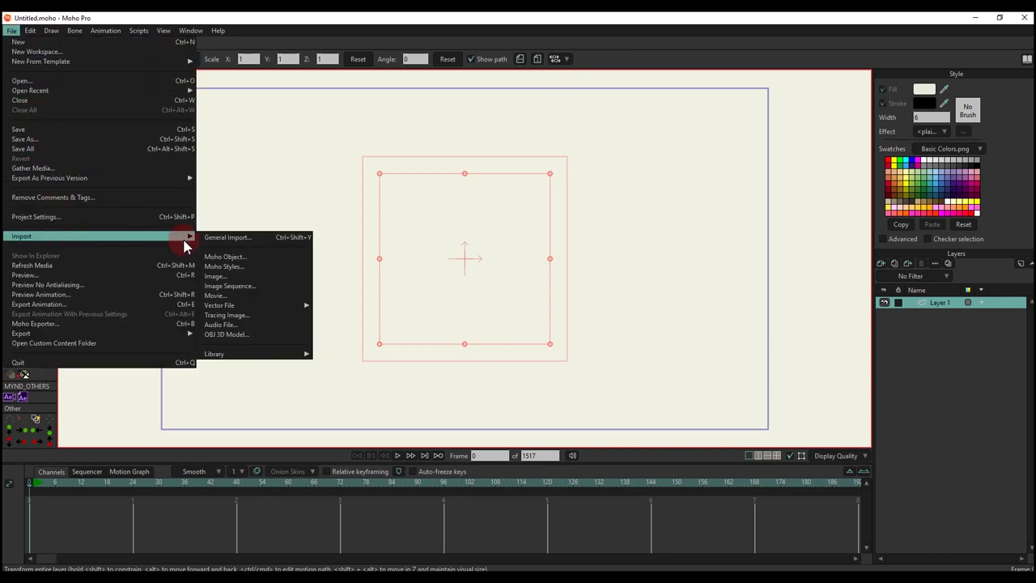
pyautogui.click(226, 259)
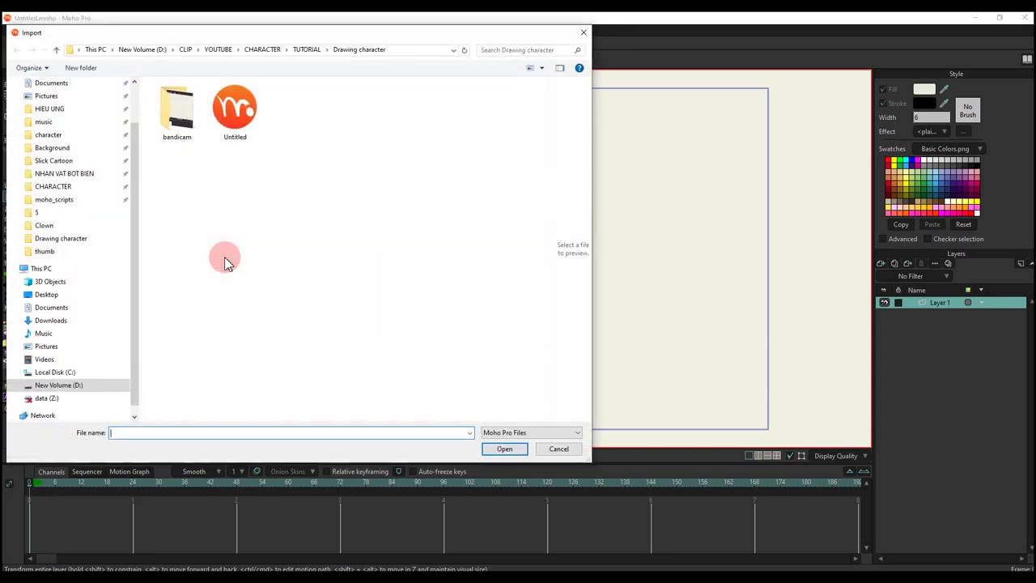
pyautogui.click(61, 188)
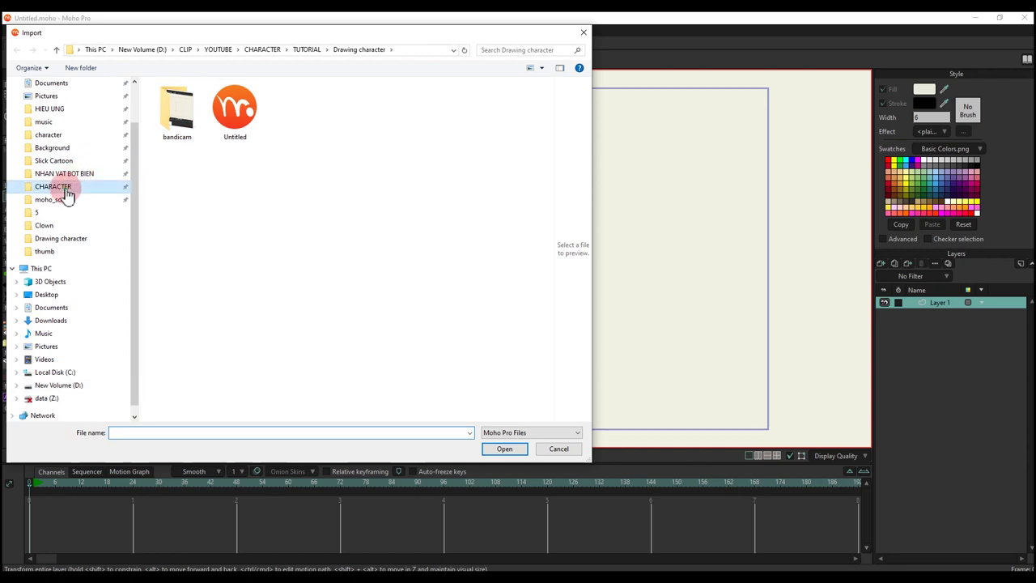
pyautogui.click(299, 239)
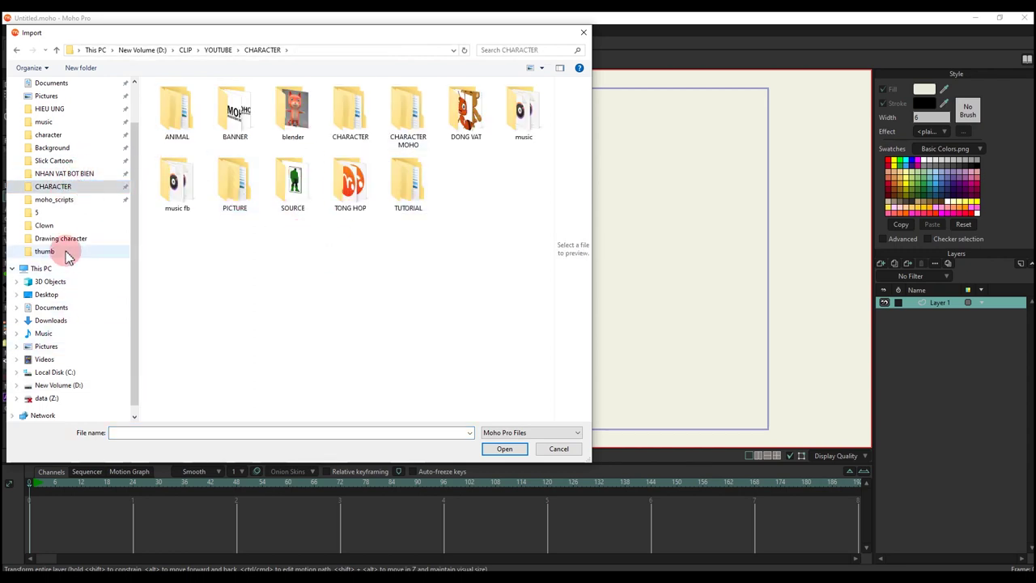
pyautogui.click(61, 385)
pyautogui.click(191, 134)
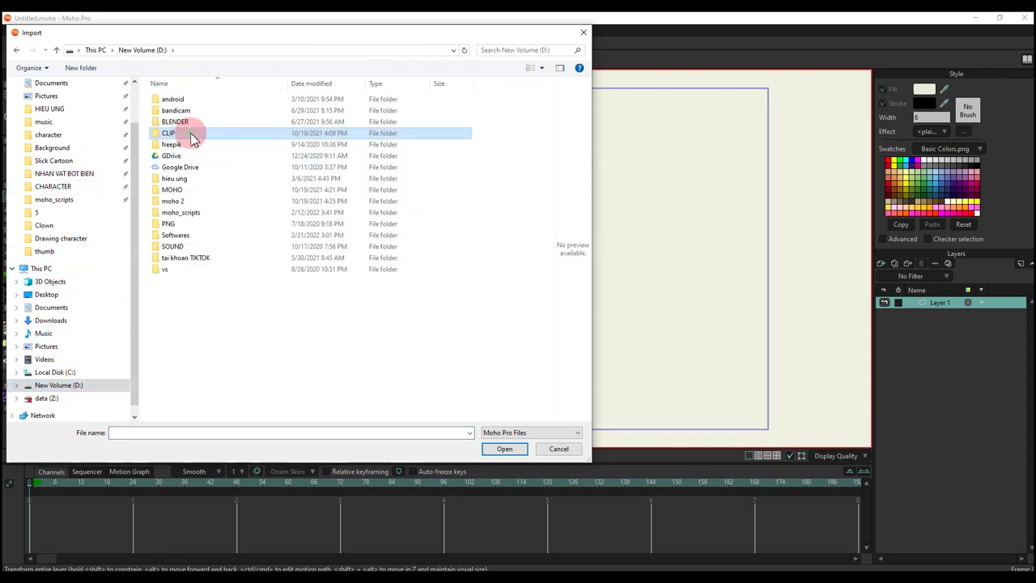
pyautogui.doubleClick(191, 136)
pyautogui.doubleClick(548, 116)
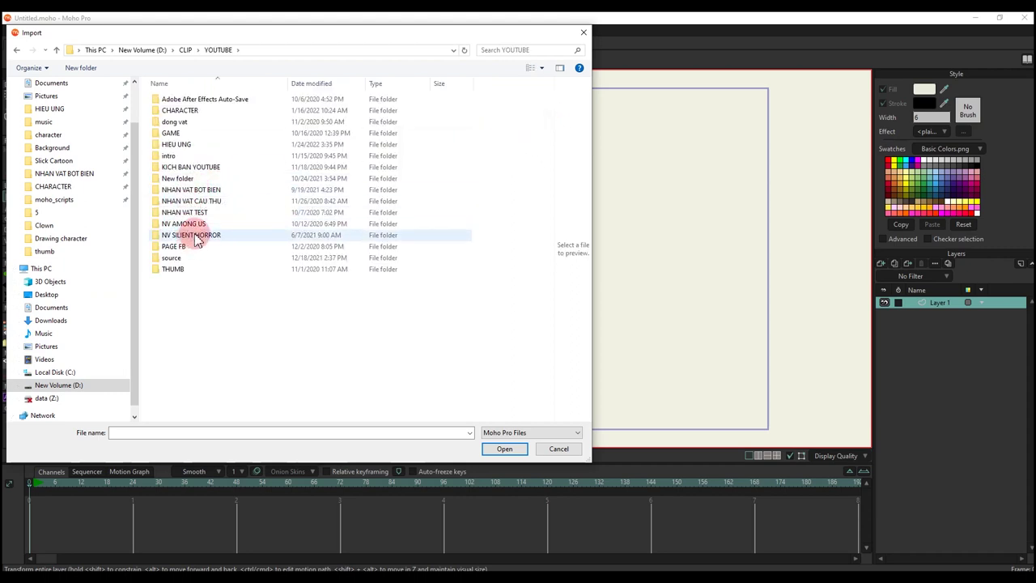
pyautogui.doubleClick(206, 201)
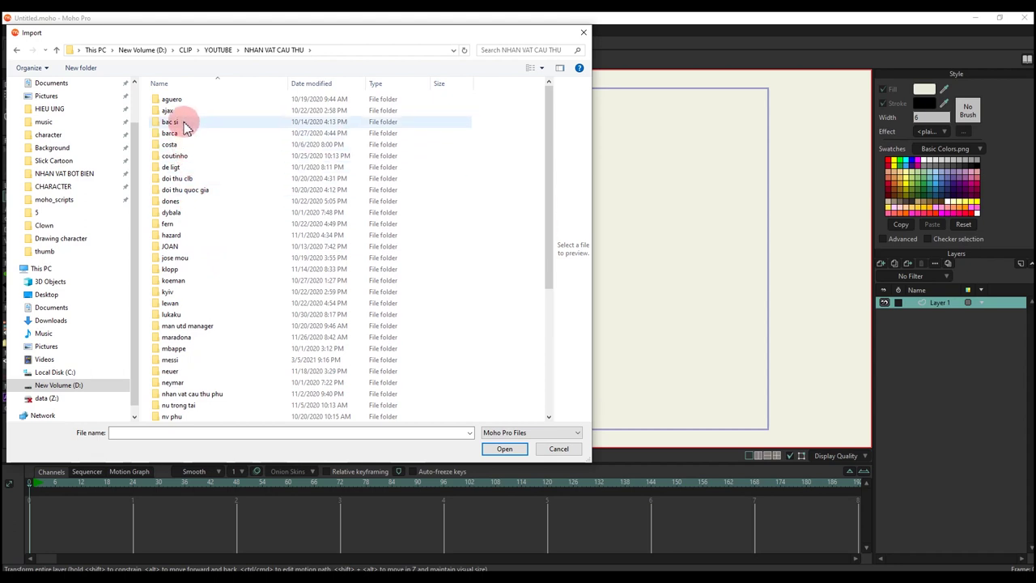
# Step: Import the character from the file messi in the messi folder
pyautogui.scroll(-6, 183, 128)
pyautogui.click(173, 156)
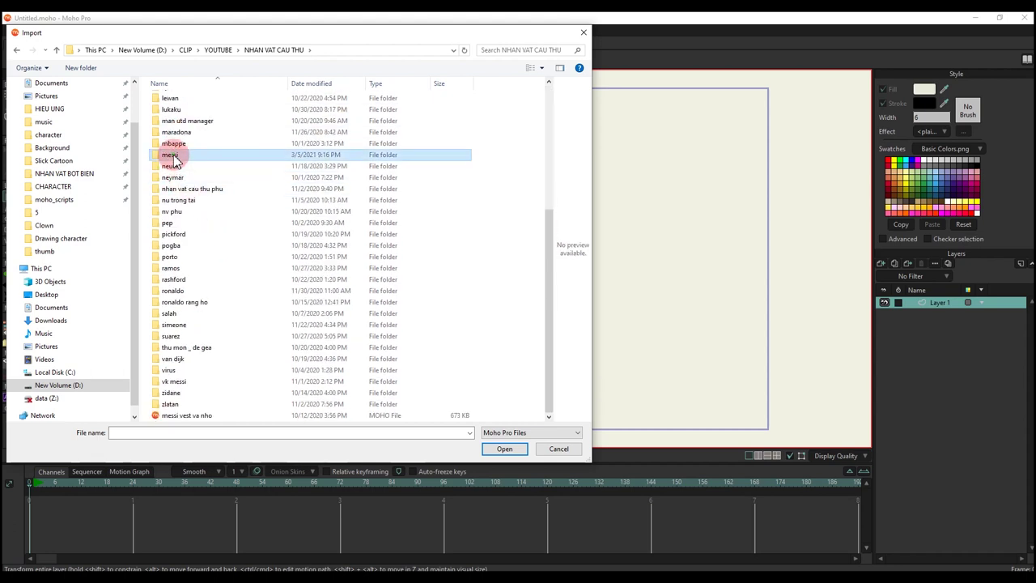
pyautogui.doubleClick(172, 157)
pyautogui.click(181, 120)
pyautogui.click(495, 444)
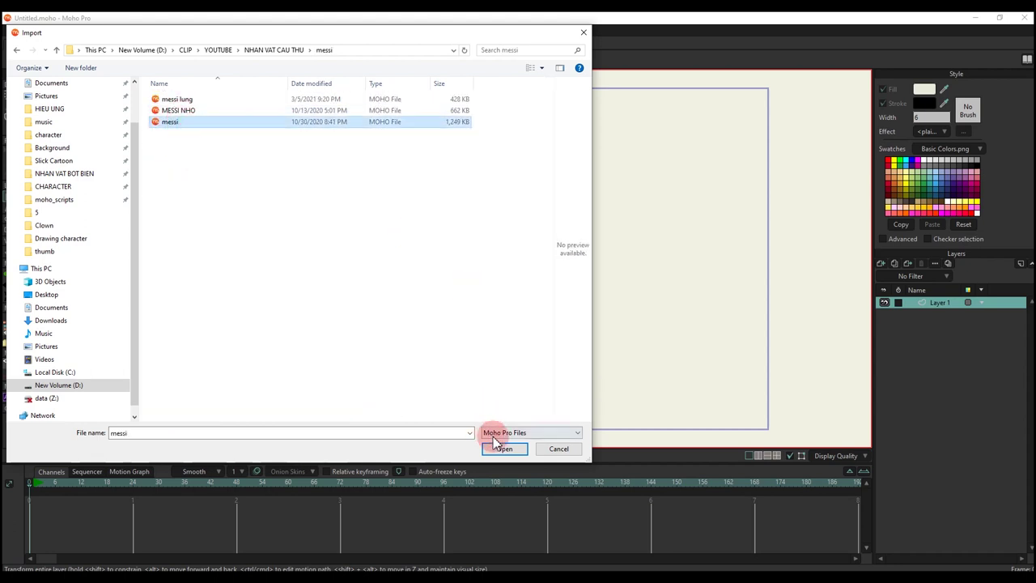
pyautogui.click(497, 447)
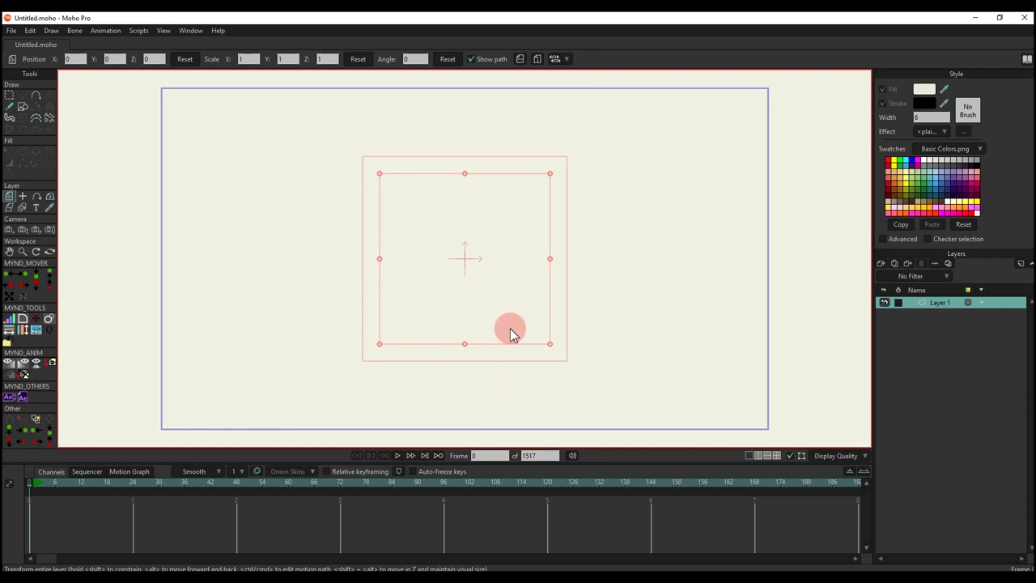
pyautogui.click(256, 249)
pyautogui.click(583, 341)
# Step: Move the imported character to the middle of the frame and hide its bones and bone labels
pyautogui.scroll(-2, 323, 235)
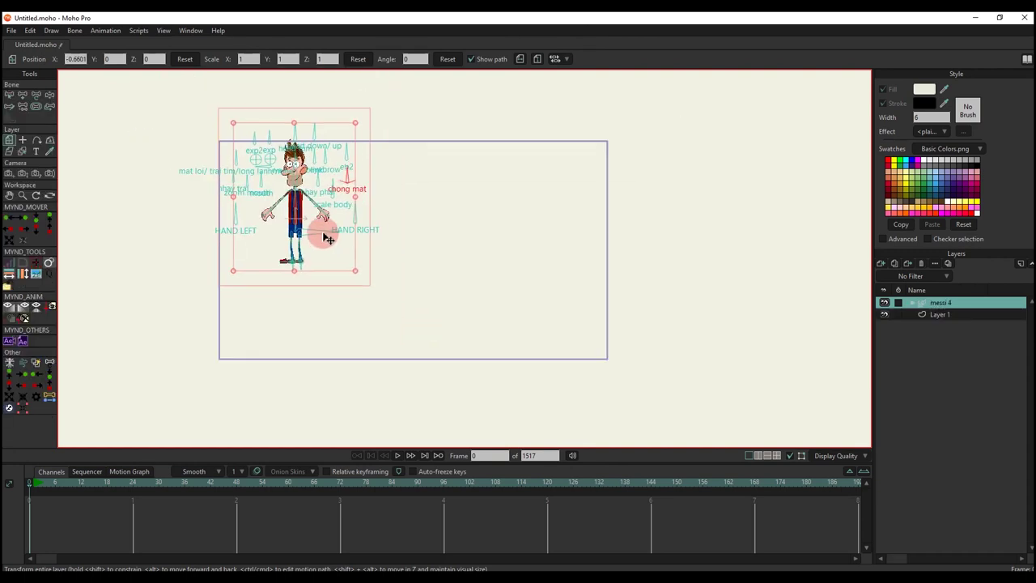
pyautogui.moveTo(328, 239); pyautogui.dragTo(439, 266)
pyautogui.press('b')
pyautogui.press('super+space')
pyautogui.press('b')
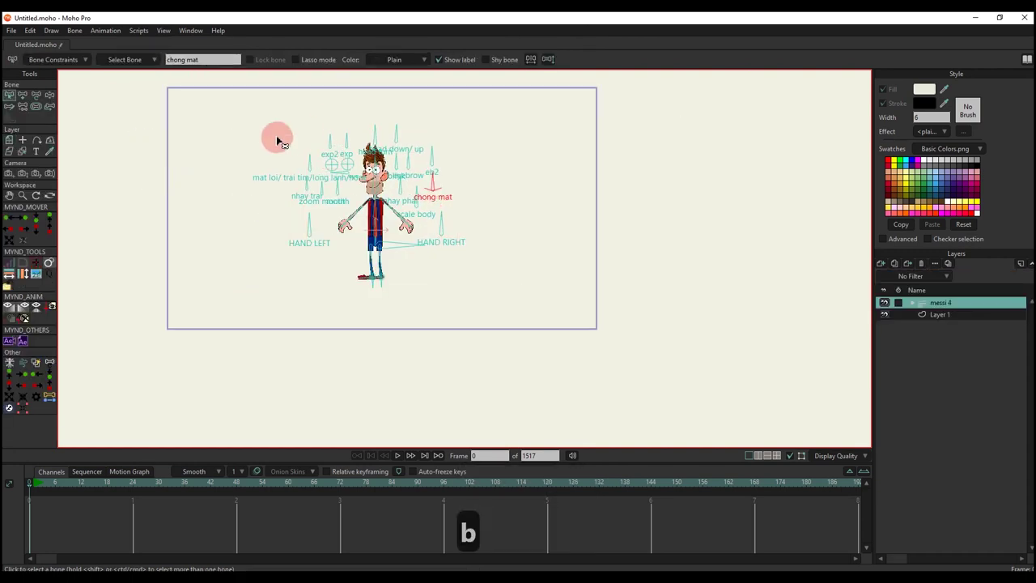
pyautogui.moveTo(234, 114); pyautogui.dragTo(613, 348)
pyautogui.hotkey('ctrl', 'shift', 'c')
pyautogui.press('b')
pyautogui.scroll(3, 444, 245)
pyautogui.moveTo(397, 217); pyautogui.dragTo(470, 297)
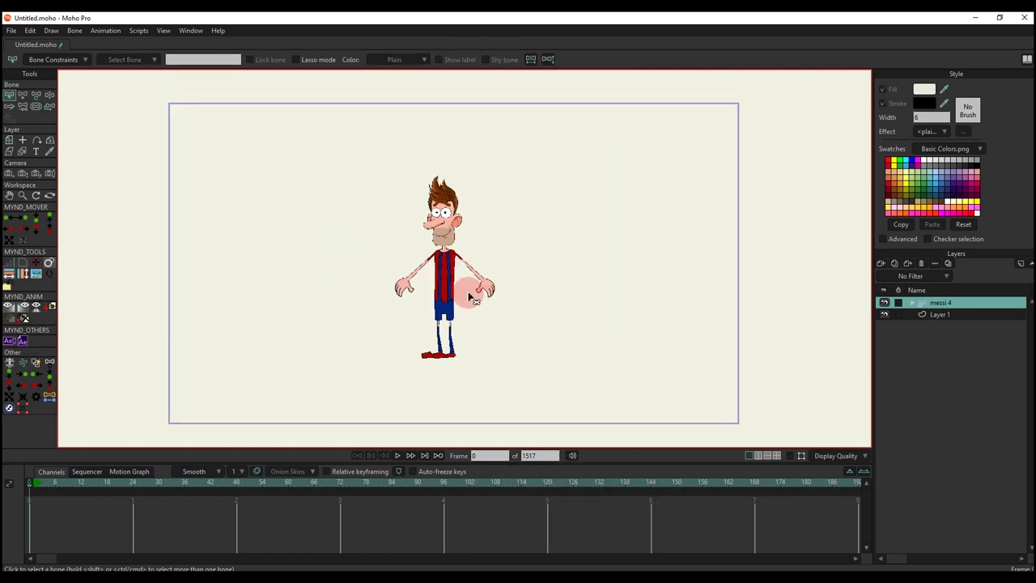
# Step: Enlarge the messi 4 character to a scale of about 1.63 and place it at about X 0.44, Y -0.51
pyautogui.press('m')
pyautogui.moveTo(541, 371); pyautogui.dragTo(601, 419)
pyautogui.moveTo(487, 323); pyautogui.dragTo(495, 329)
pyautogui.scroll(3, 460, 279)
pyautogui.moveTo(460, 253); pyautogui.dragTo(496, 306)
pyautogui.scroll(-1, 512, 283)
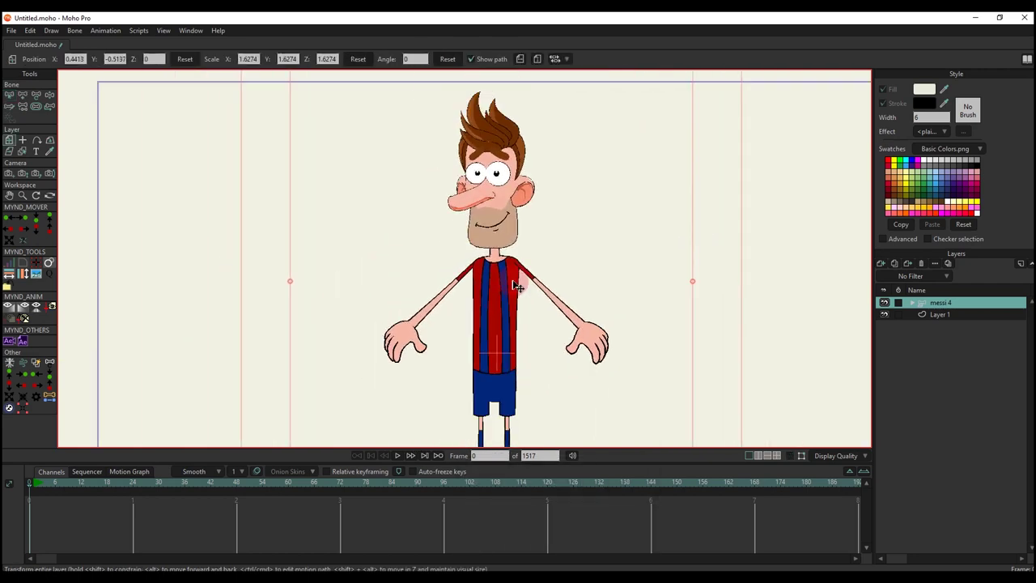
pyautogui.scroll(-2, 494, 208)
pyautogui.scroll(6, 494, 202)
pyautogui.moveTo(491, 115); pyautogui.dragTo(488, 173)
pyautogui.scroll(-5, 488, 183)
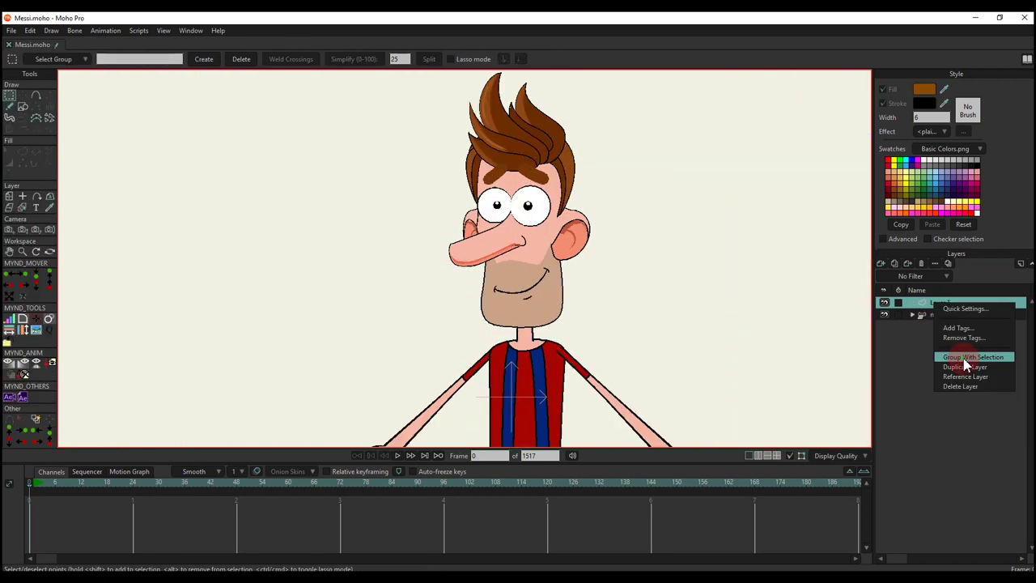
# Step: Put Layer 1 into a new group and name the group messi
pyautogui.click(967, 362)
pyautogui.doubleClick(923, 304)
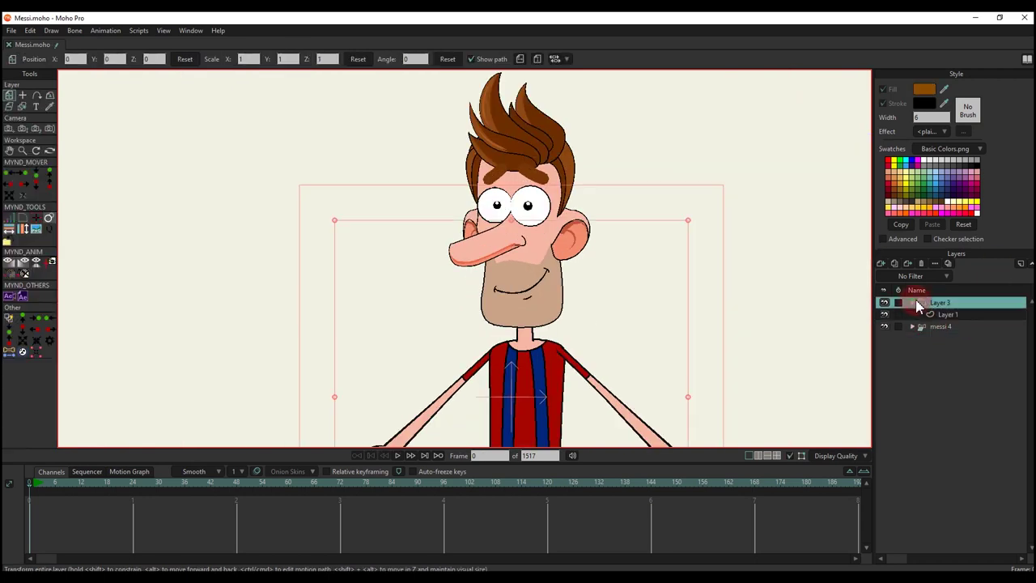
pyautogui.write('messi')
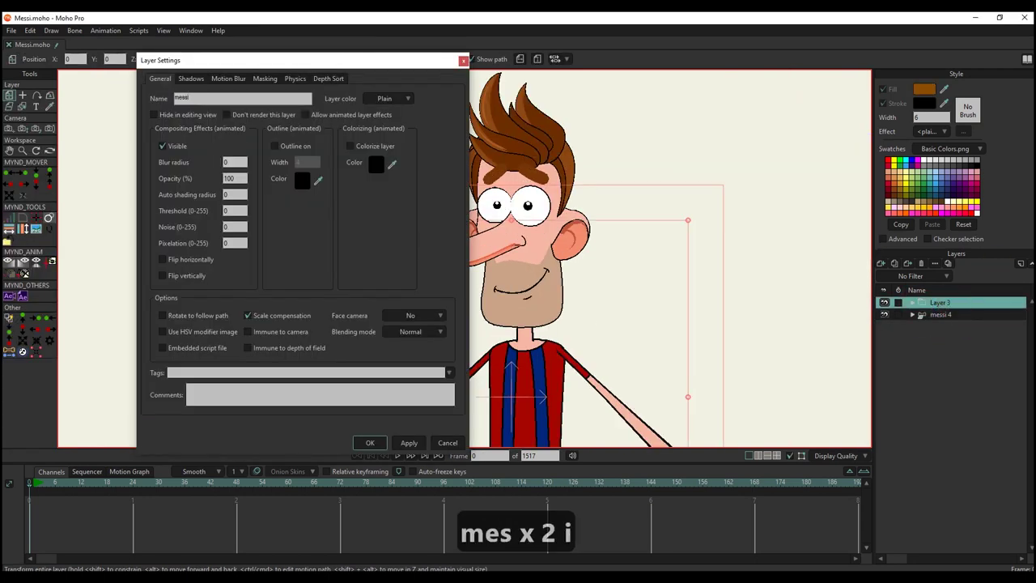
pyautogui.press('Return')
# Step: Inside the messi group, put Layer 1 into a nested group named head
pyautogui.click(912, 303)
pyautogui.rightClick(947, 312)
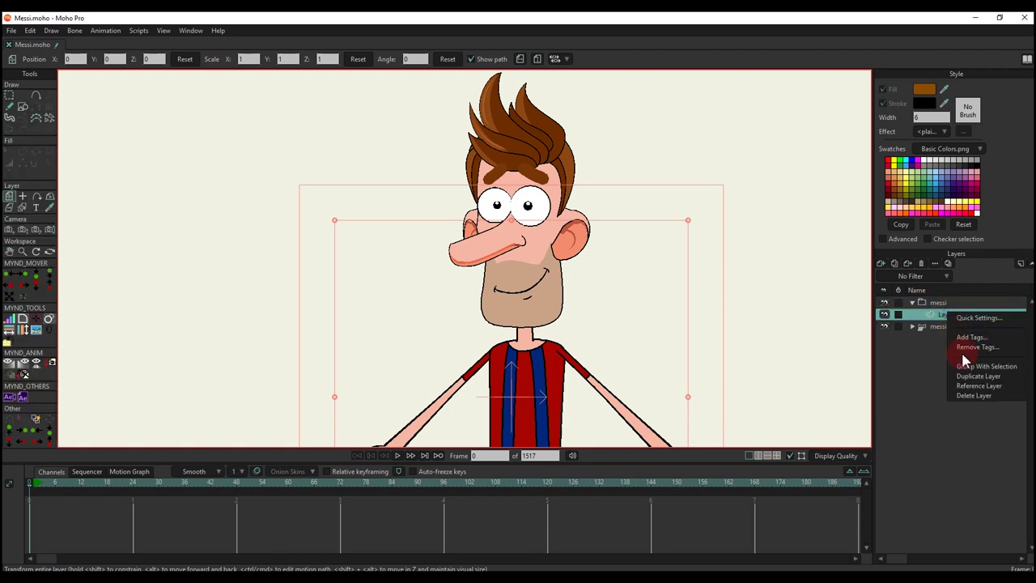
pyautogui.click(965, 364)
pyautogui.doubleClick(948, 315)
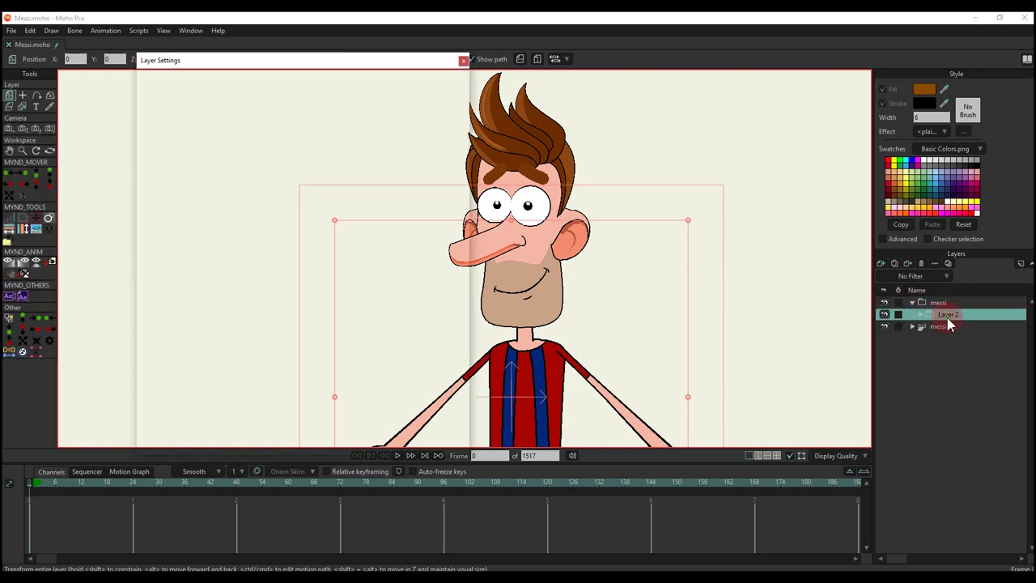
pyautogui.write('head')
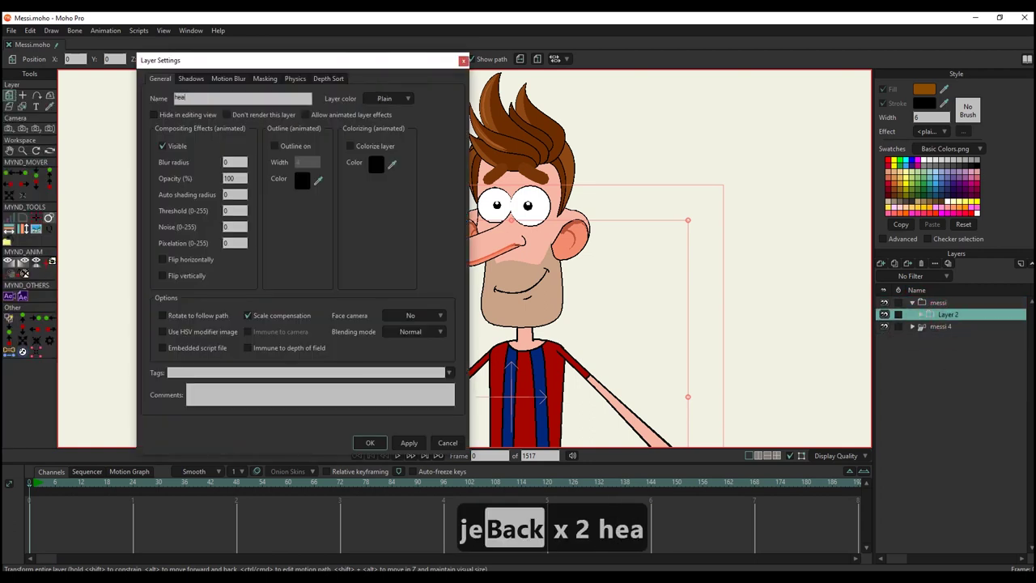
pyautogui.press('Return')
# Step: On Layer 1 in the head group, trace a closed face outline over the reference character along the temples, cheeks, jaw and forehead
pyautogui.click(920, 315)
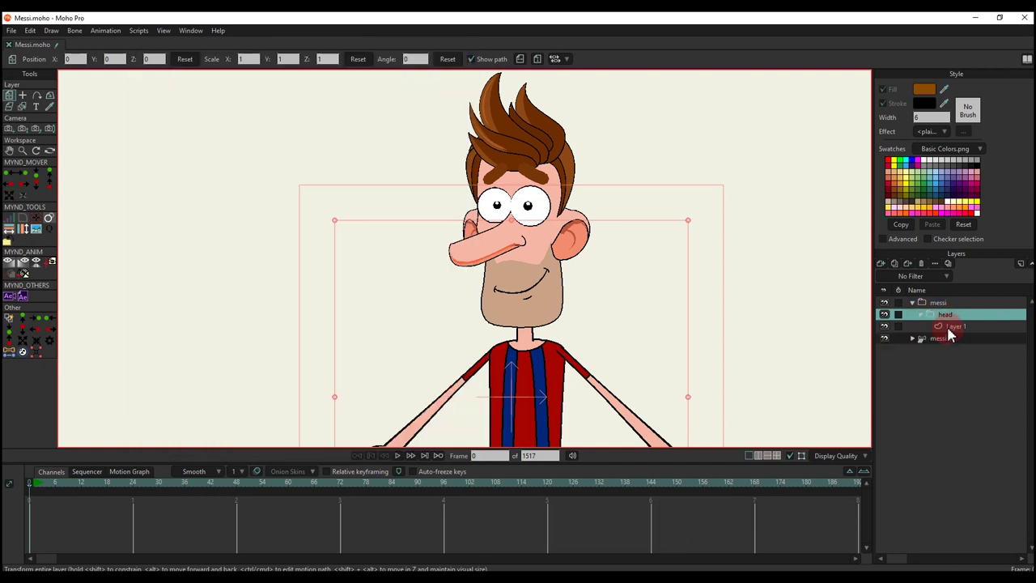
pyautogui.click(952, 327)
pyautogui.scroll(-2, 523, 270)
pyautogui.scroll(2, 523, 269)
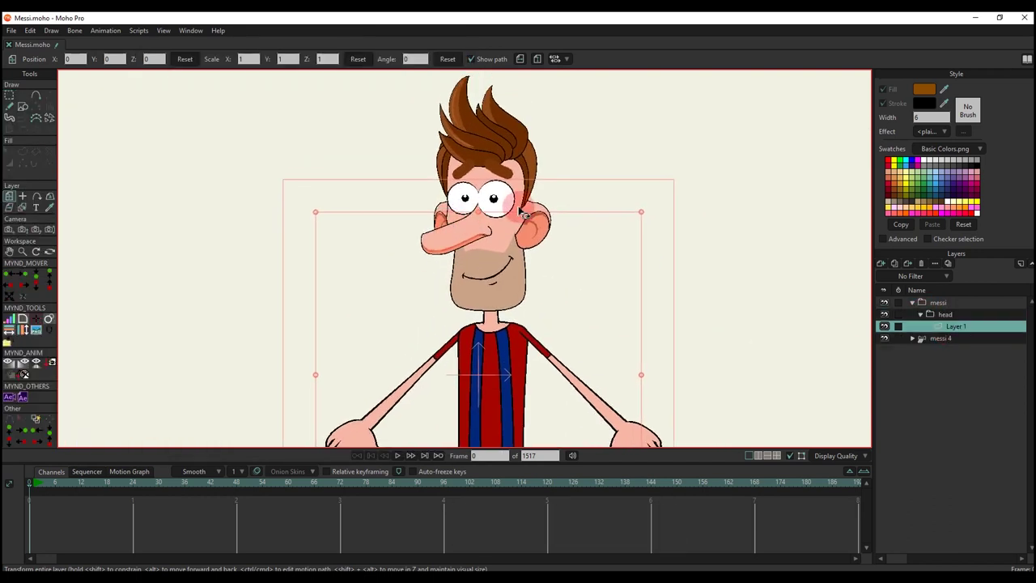
pyautogui.press('a')
pyautogui.scroll(3, 522, 212)
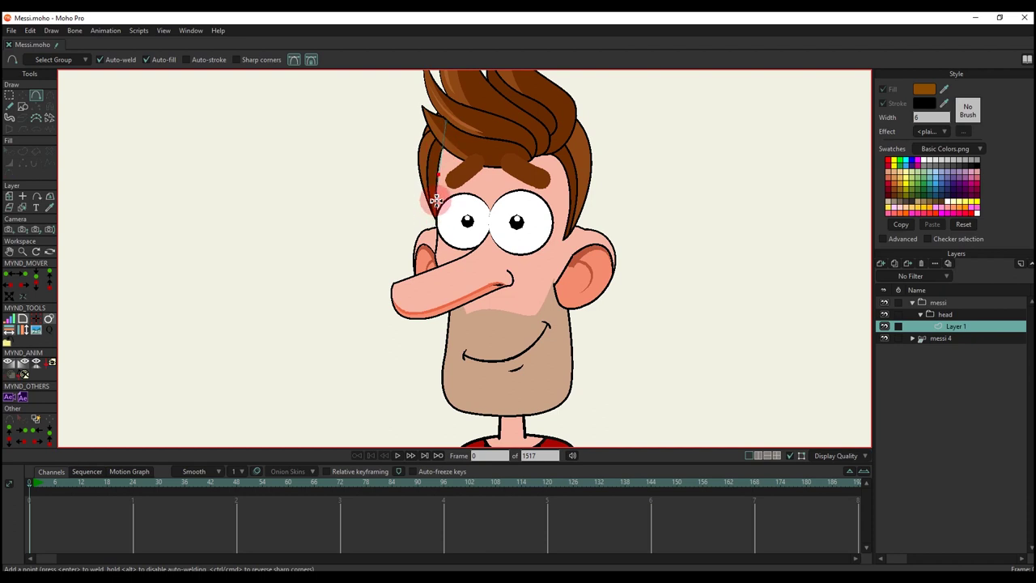
pyautogui.click(452, 311)
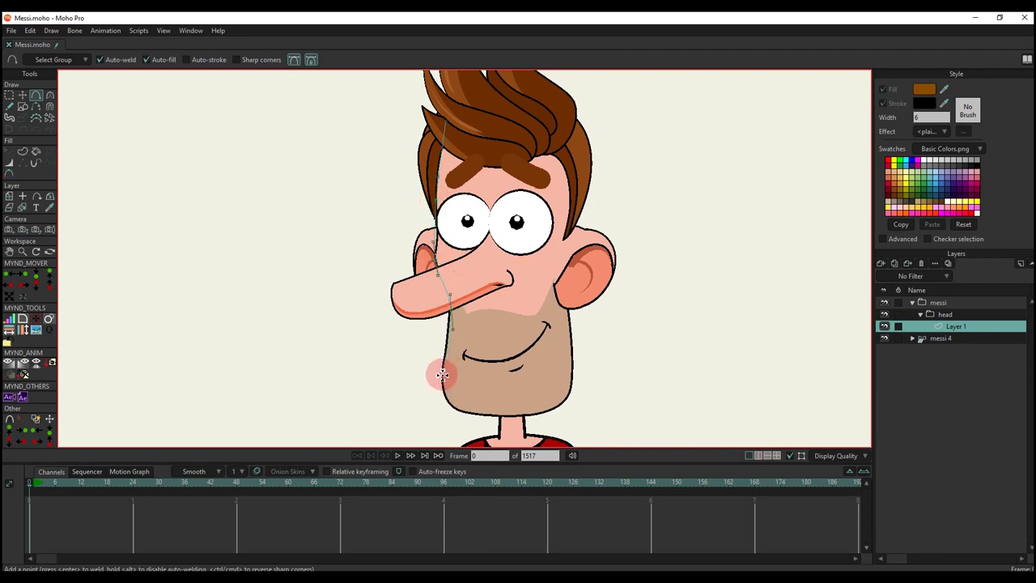
pyautogui.click(442, 373)
pyautogui.click(452, 408)
pyautogui.click(554, 414)
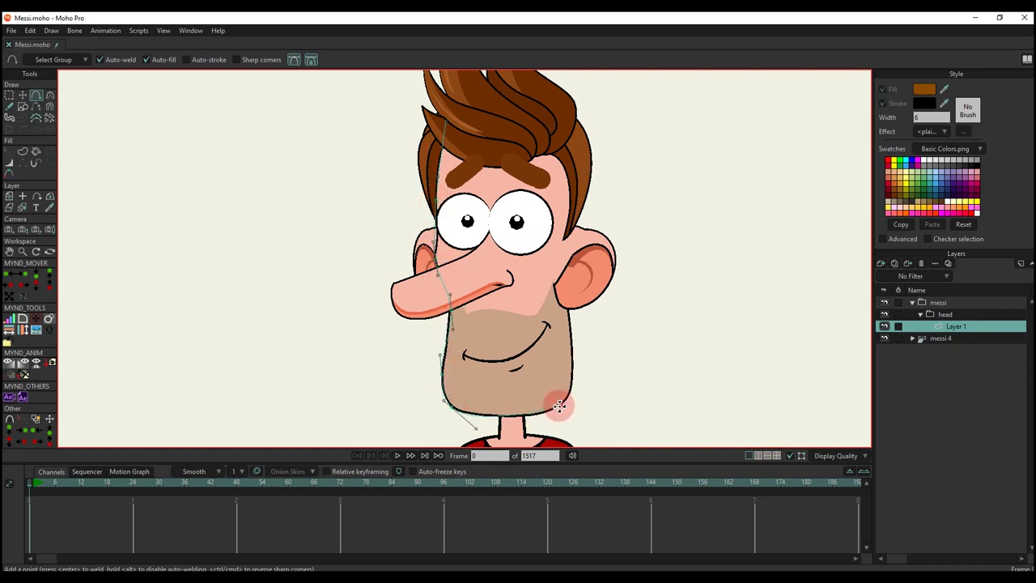
pyautogui.click(572, 394)
pyautogui.click(588, 376)
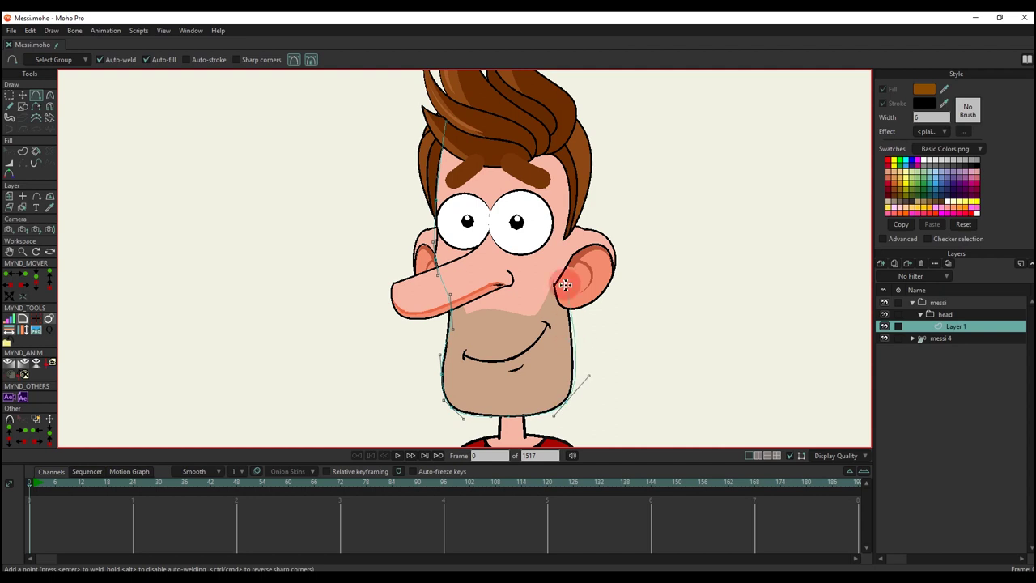
pyautogui.click(565, 274)
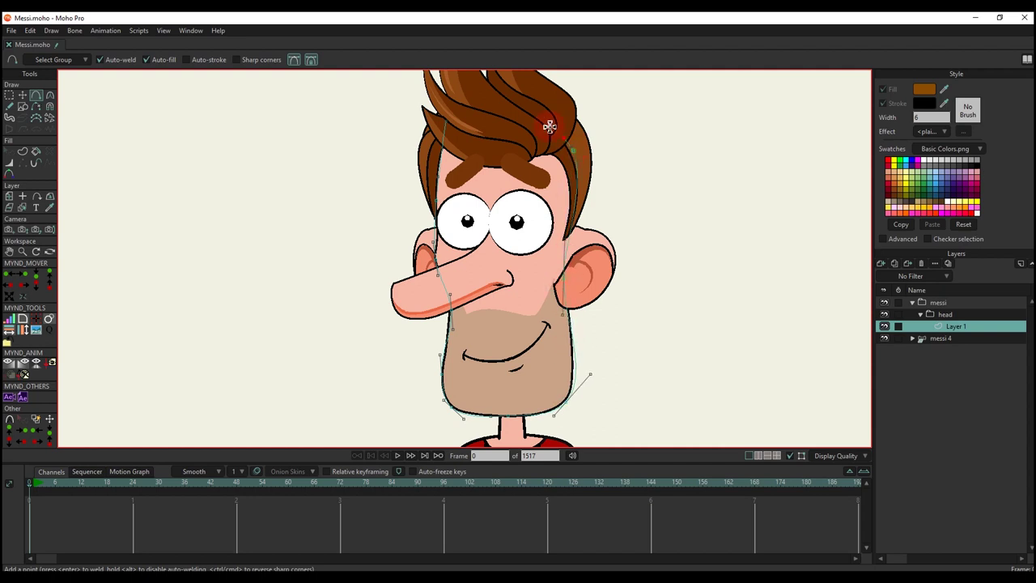
pyautogui.moveTo(549, 127); pyautogui.dragTo(513, 123)
# Step: Fill the face shape with the reference character's skin colour and give it a black stroke with width 3
pyautogui.press('t')
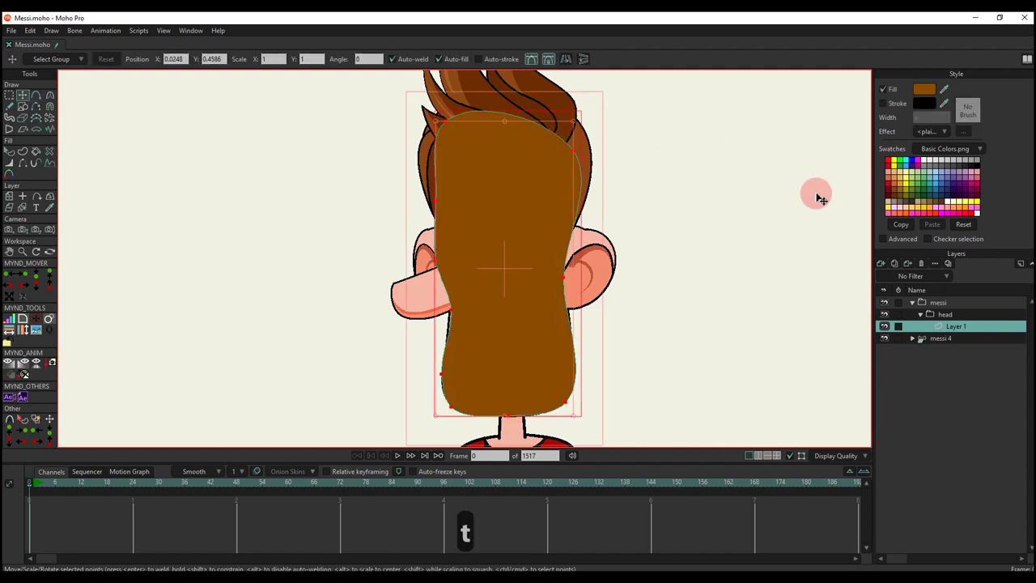
pyautogui.click(883, 327)
pyautogui.press('t')
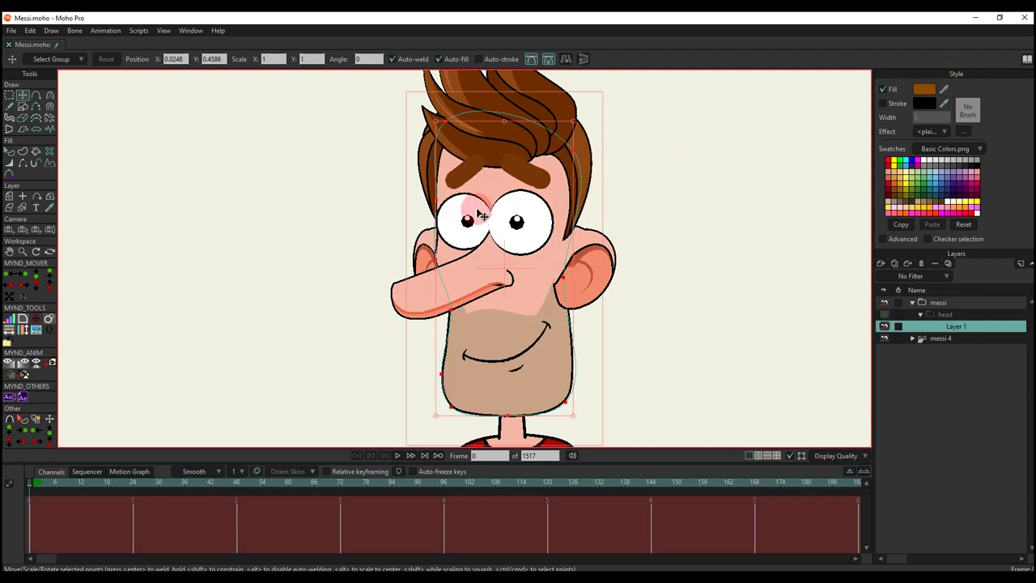
pyautogui.press('q')
pyautogui.click(716, 177)
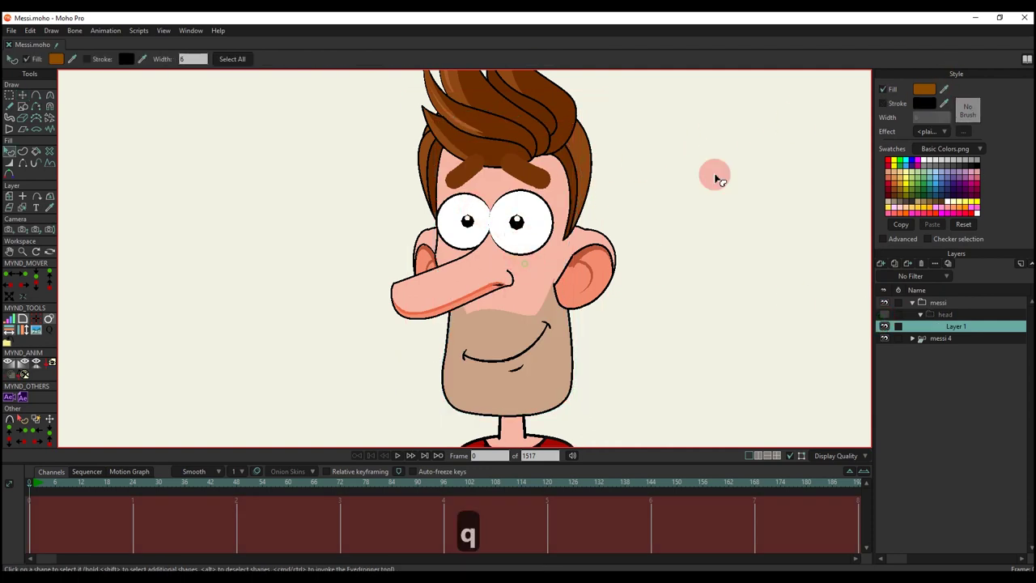
pyautogui.moveTo(607, 220); pyautogui.dragTo(545, 269)
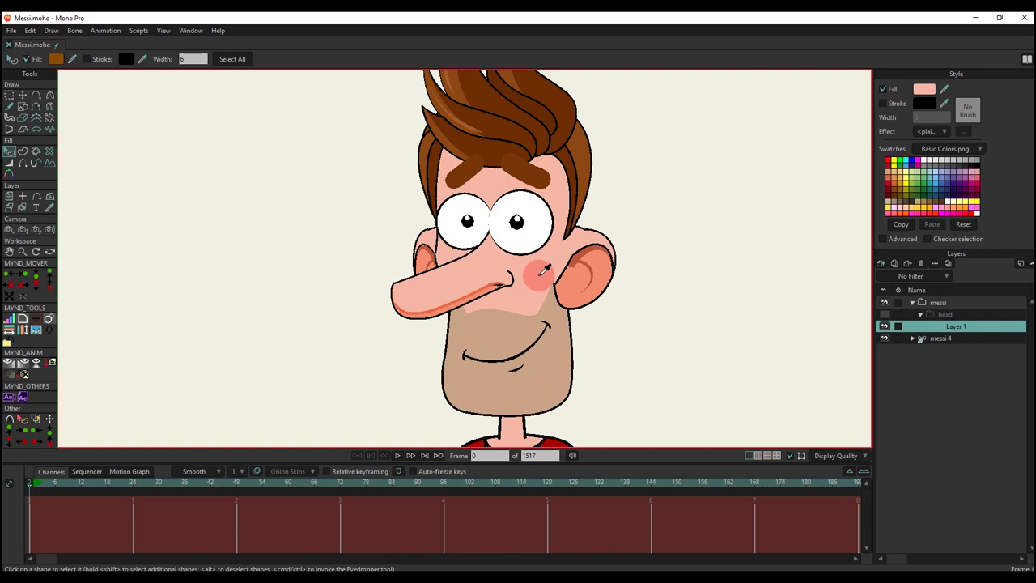
pyautogui.click(882, 103)
pyautogui.click(891, 327)
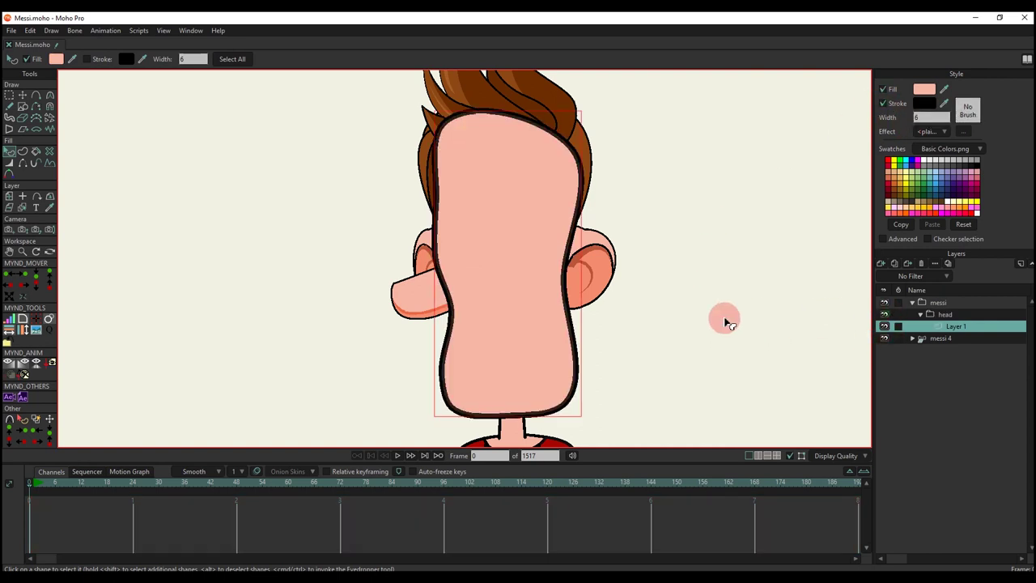
pyautogui.write('3')
pyautogui.click(789, 192)
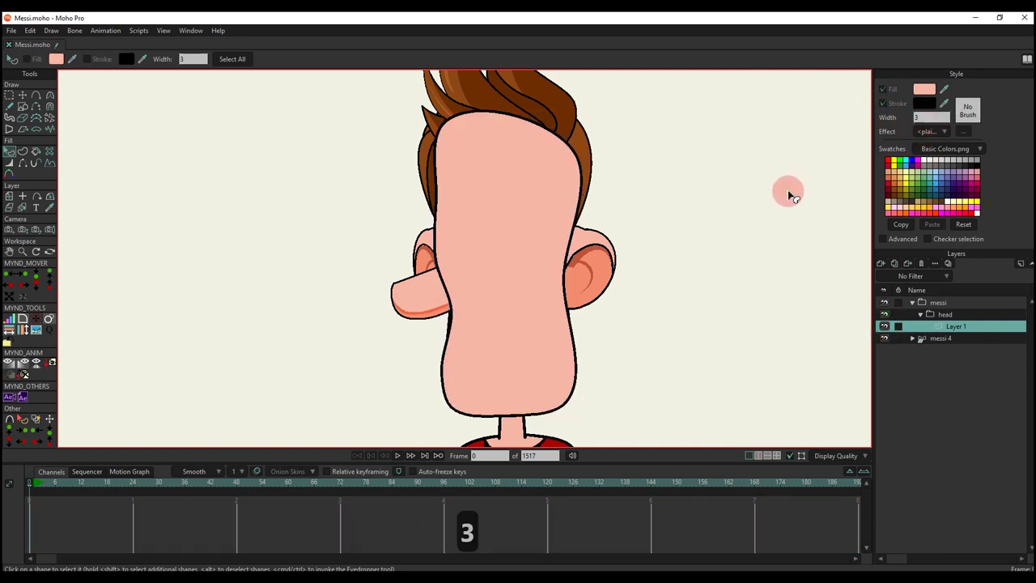
# Step: Hide the head group and reposition the face outline's forehead points to form a rounded curve beneath the reference hair
pyautogui.scroll(-5, 679, 280)
pyautogui.scroll(6, 609, 324)
pyautogui.scroll(1, 547, 354)
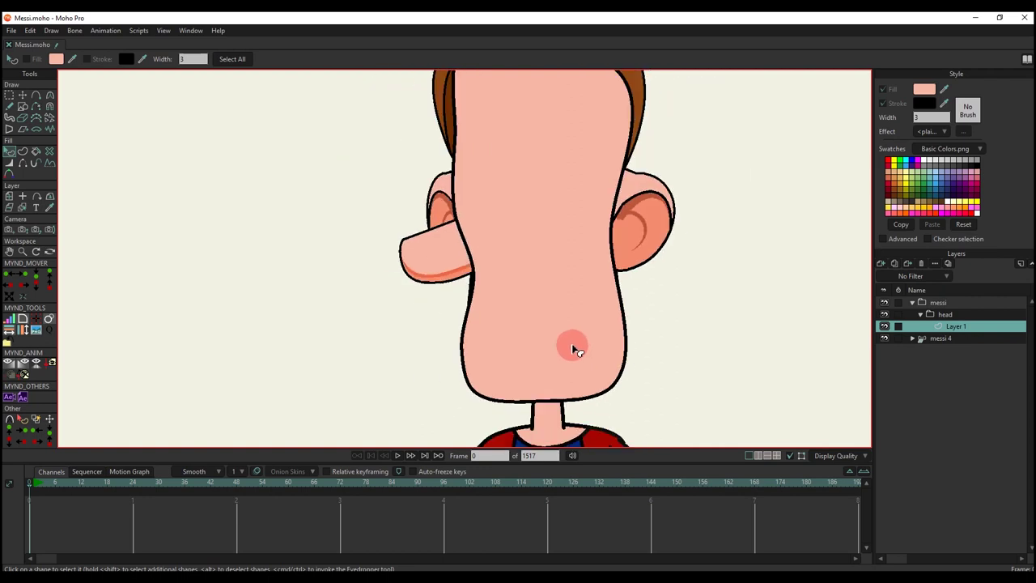
pyautogui.click(885, 315)
pyautogui.scroll(-1, 700, 262)
pyautogui.moveTo(698, 175); pyautogui.dragTo(675, 215)
pyautogui.press('t')
pyautogui.scroll(4, 626, 132)
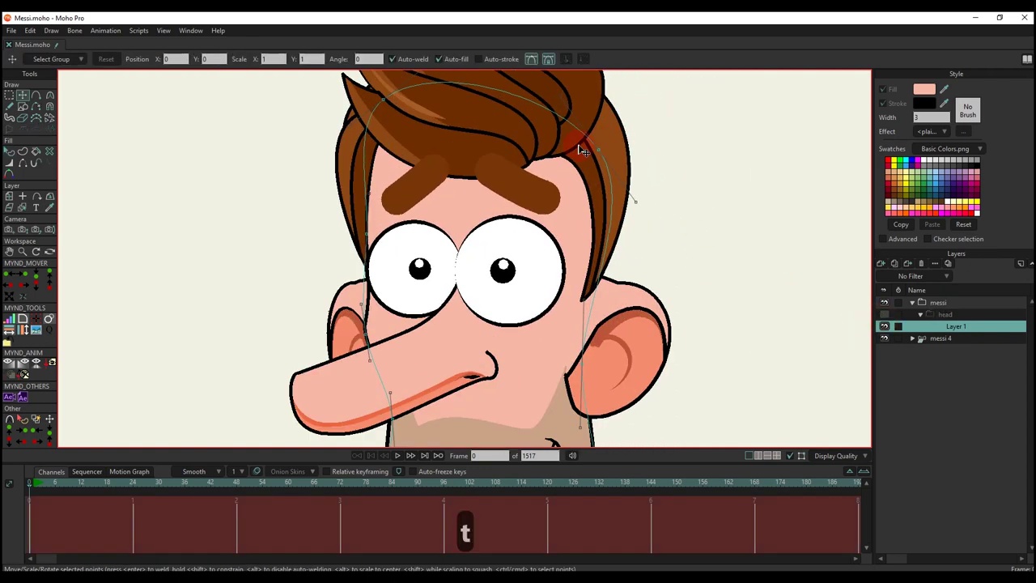
pyautogui.scroll(1, 580, 152)
pyautogui.scroll(1, 399, 159)
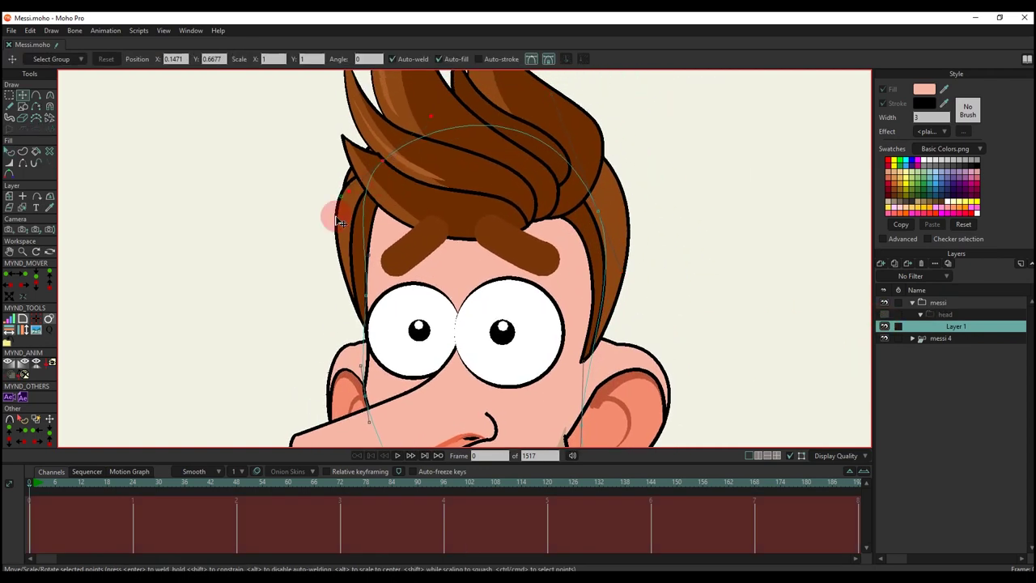
pyautogui.scroll(-4, 379, 201)
pyautogui.scroll(3, 386, 223)
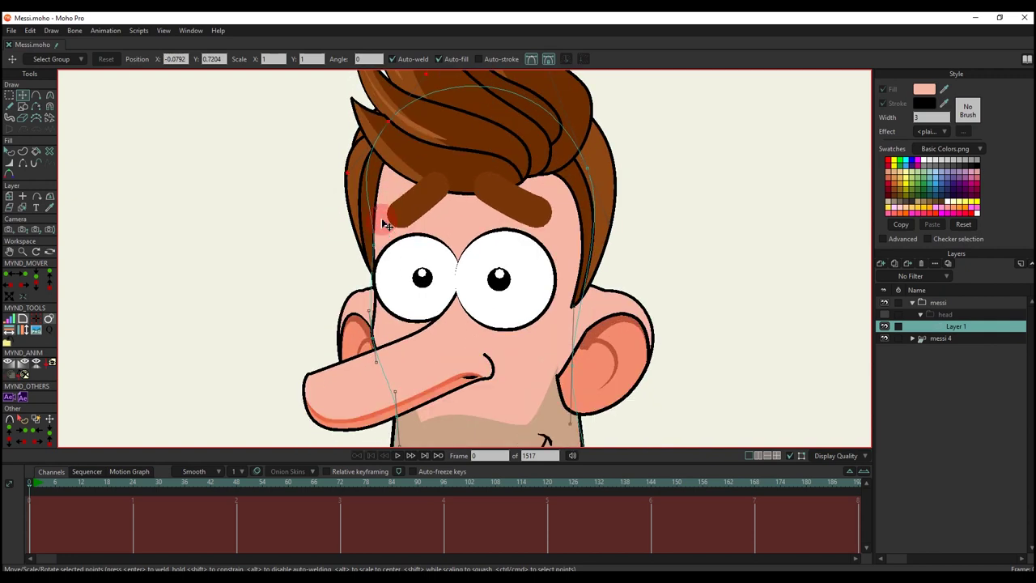
# Step: Nudge the face outline's cheek and jaw points so the curve follows the reference face on both sides
pyautogui.scroll(-1, 518, 223)
pyautogui.scroll(2, 567, 275)
pyautogui.scroll(2, 567, 345)
pyautogui.moveTo(543, 357); pyautogui.dragTo(540, 354)
pyautogui.moveTo(542, 166); pyautogui.dragTo(547, 219)
pyautogui.moveTo(540, 143); pyautogui.dragTo(543, 144)
pyautogui.scroll(-1, 518, 137)
pyautogui.scroll(1, 352, 372)
pyautogui.moveTo(332, 338); pyautogui.dragTo(331, 334)
pyautogui.moveTo(397, 360); pyautogui.dragTo(358, 356)
pyautogui.moveTo(310, 295); pyautogui.dragTo(356, 342)
pyautogui.moveTo(352, 283); pyautogui.dragTo(355, 286)
pyautogui.moveTo(374, 182); pyautogui.dragTo(387, 234)
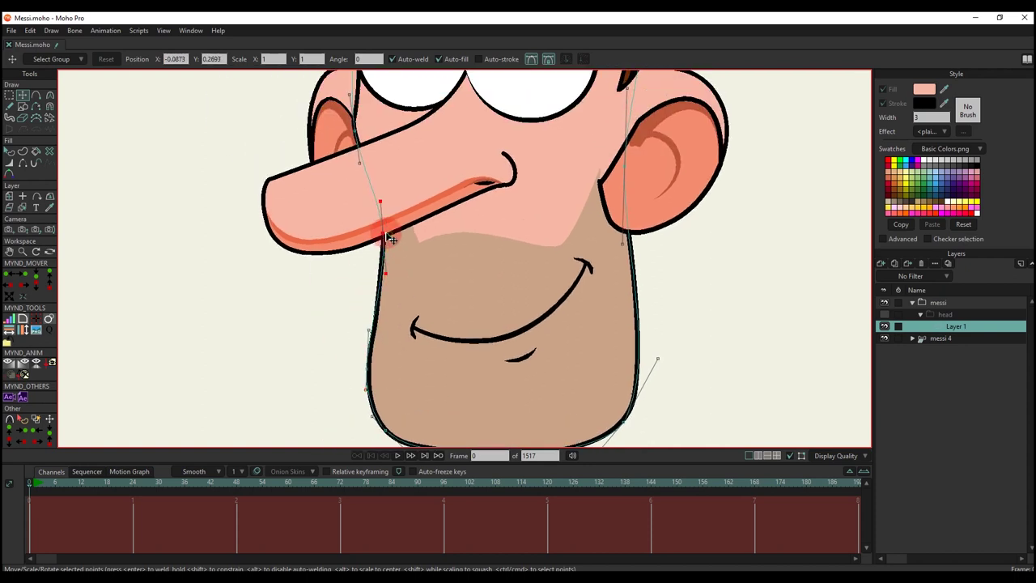
pyautogui.moveTo(362, 366); pyautogui.dragTo(364, 367)
pyautogui.scroll(2, 366, 362)
pyautogui.click(381, 243)
pyautogui.scroll(3, 381, 243)
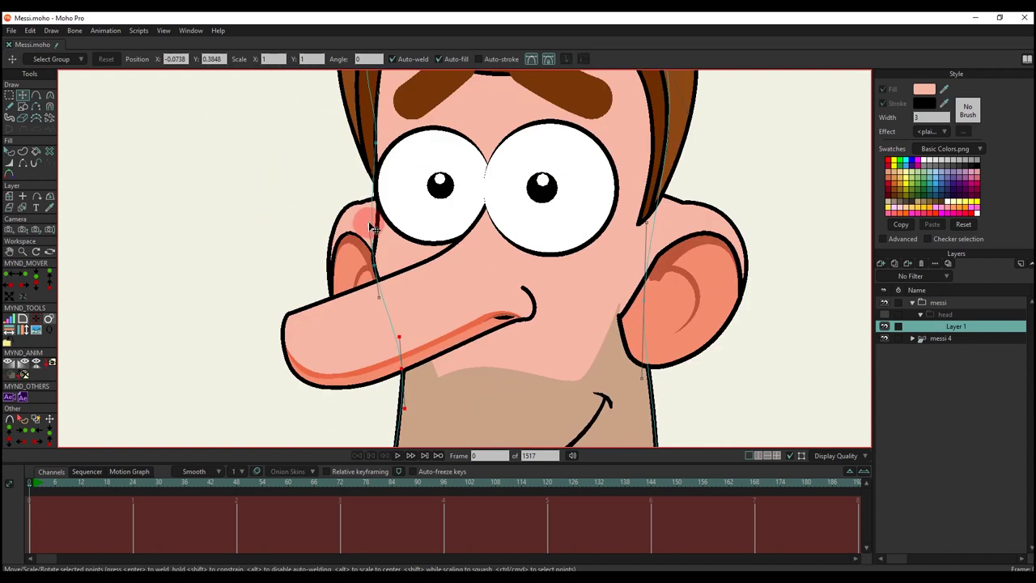
# Step: Rework the points of the face outline beside the eye on the nose side and smooth the curvature from temple to cheek
pyautogui.press('a')
pyautogui.press('BackSpace')
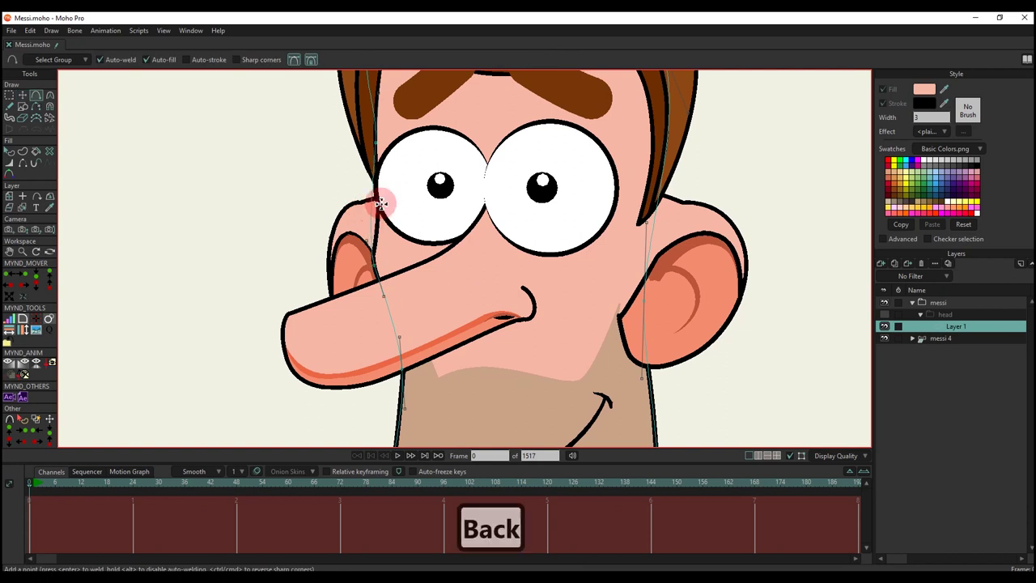
pyautogui.scroll(1, 381, 201)
pyautogui.press('c')
pyautogui.moveTo(389, 209); pyautogui.dragTo(392, 376)
pyautogui.moveTo(384, 208); pyautogui.dragTo(369, 168)
pyautogui.scroll(-2, 368, 212)
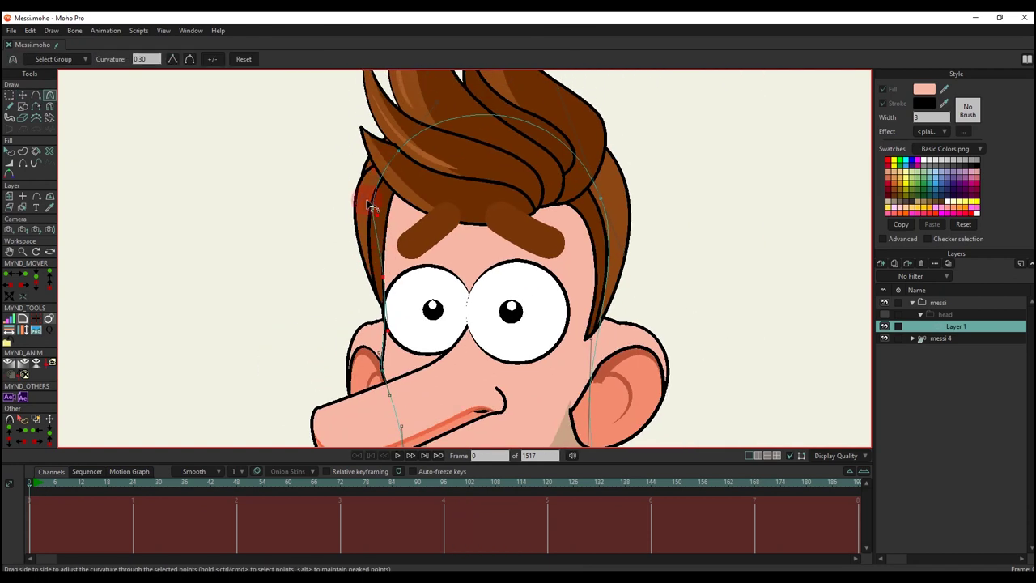
pyautogui.scroll(1, 377, 243)
pyautogui.press('t')
pyautogui.press('a')
pyautogui.scroll(-2, 381, 291)
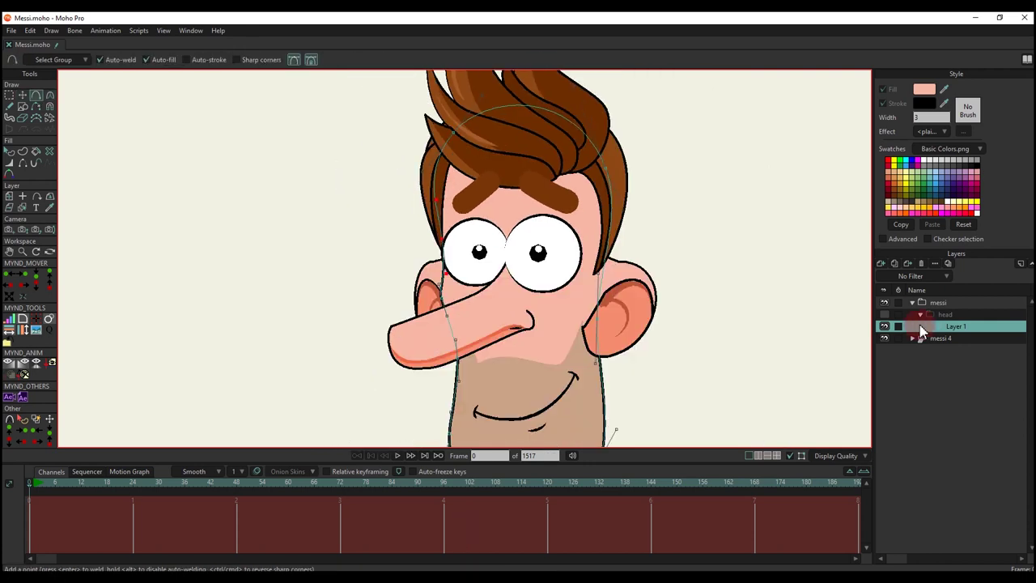
# Step: Show the head group again and rename Layer 1 as face
pyautogui.click(884, 315)
pyautogui.scroll(-3, 529, 273)
pyautogui.press('g')
pyautogui.press('BackSpace')
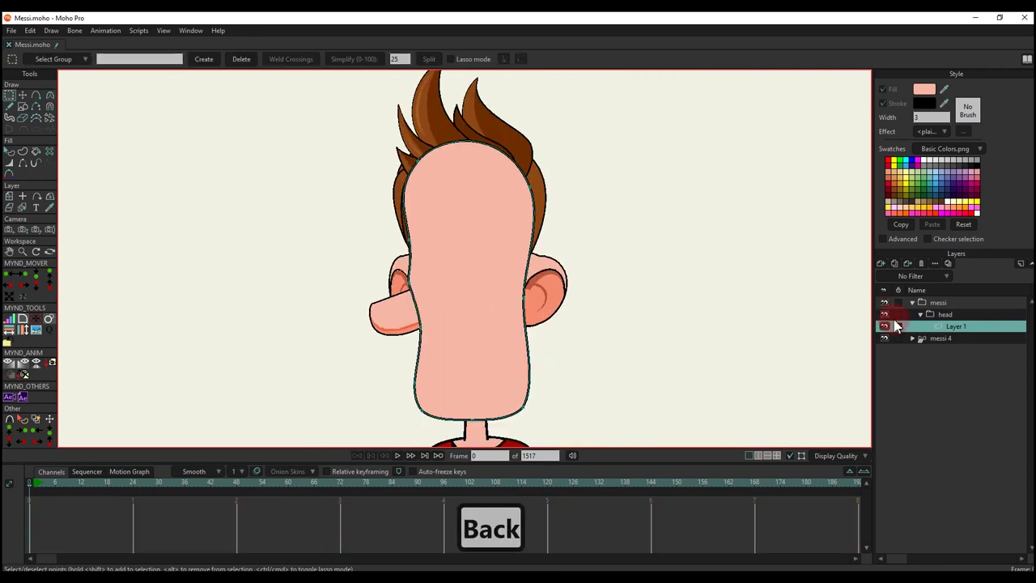
pyautogui.doubleClick(942, 327)
pyautogui.write('face')
pyautogui.press('Return')
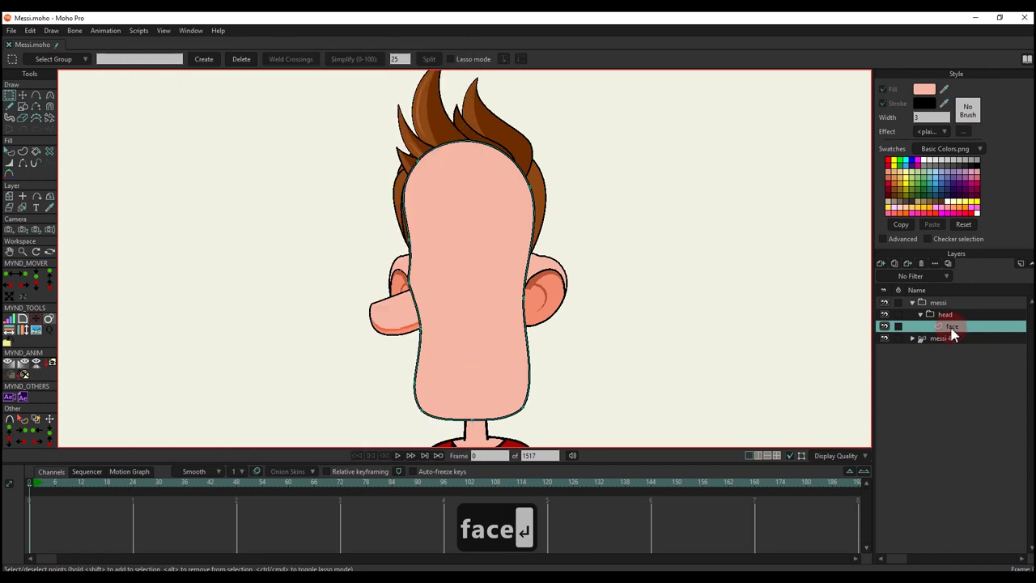
# Step: Hide the head group, put the face layer into a new group and name that group face
pyautogui.click(885, 315)
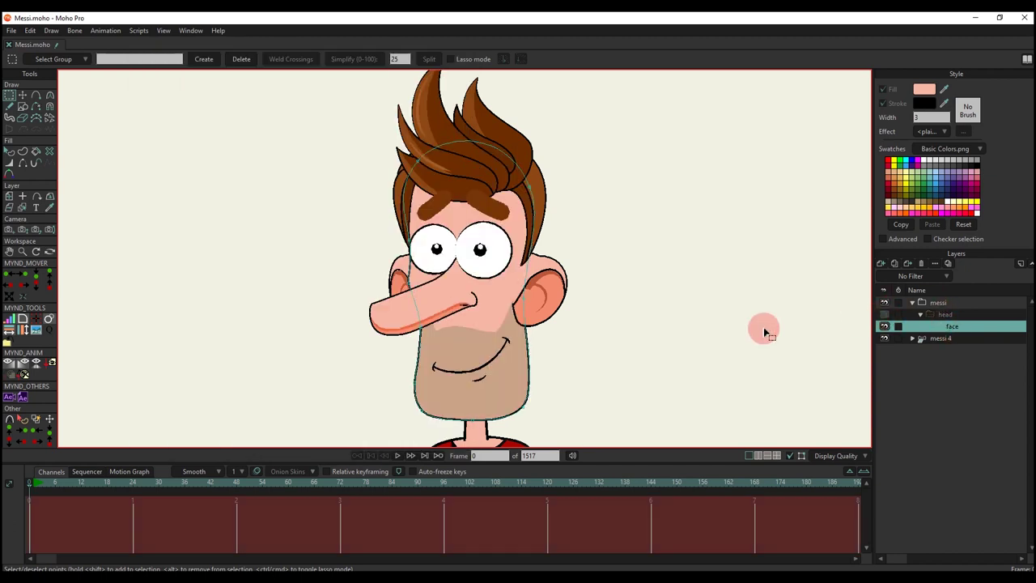
pyautogui.moveTo(451, 325); pyautogui.dragTo(465, 303)
pyautogui.scroll(2, 467, 303)
pyautogui.rightClick(956, 332)
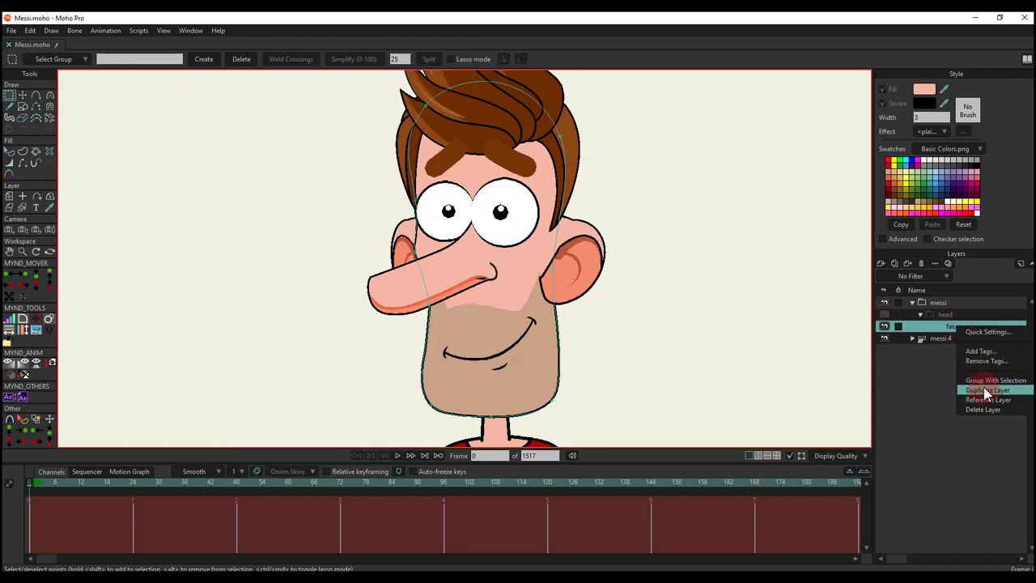
pyautogui.click(971, 372)
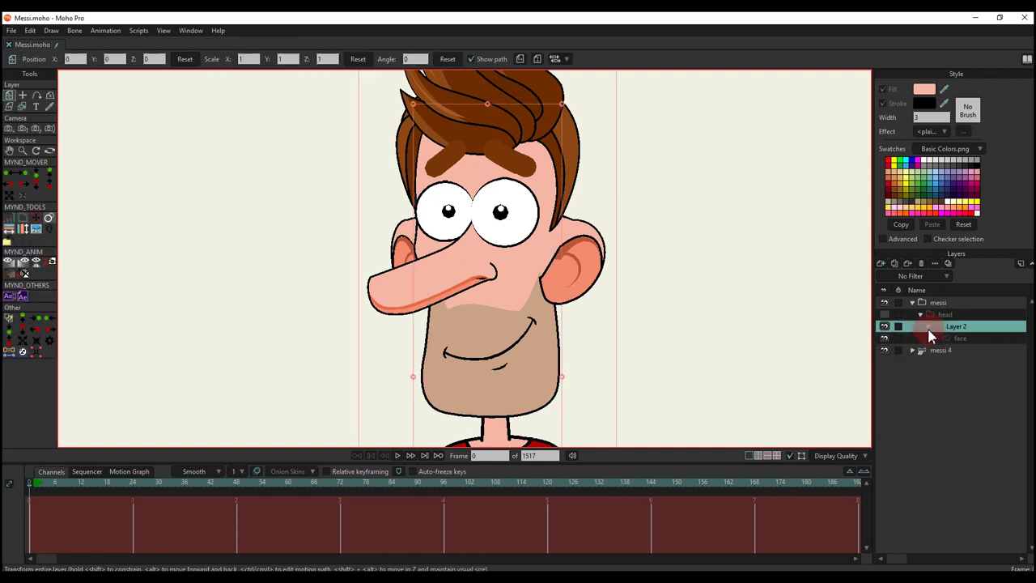
pyautogui.doubleClick(956, 328)
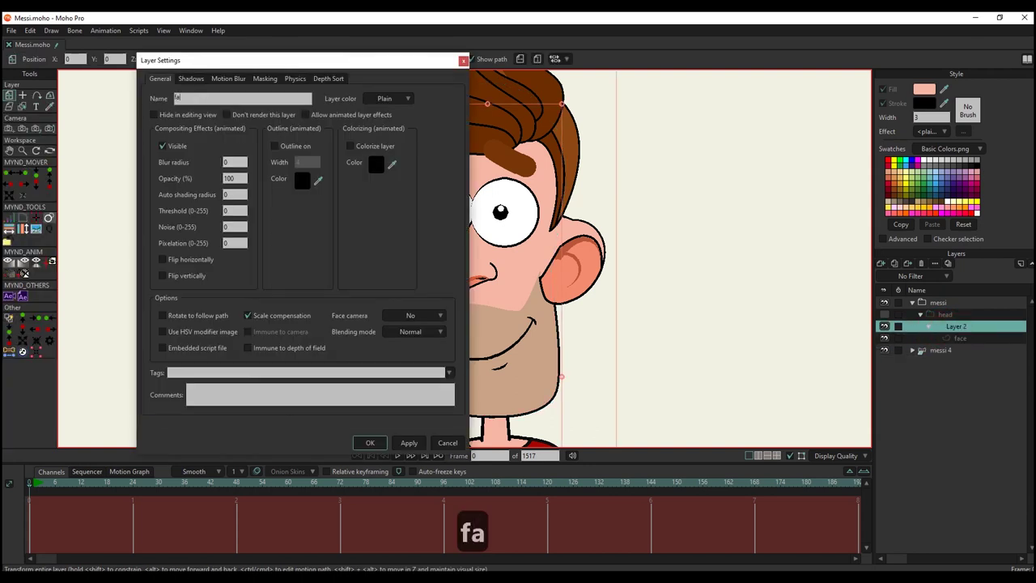
pyautogui.press('Return')
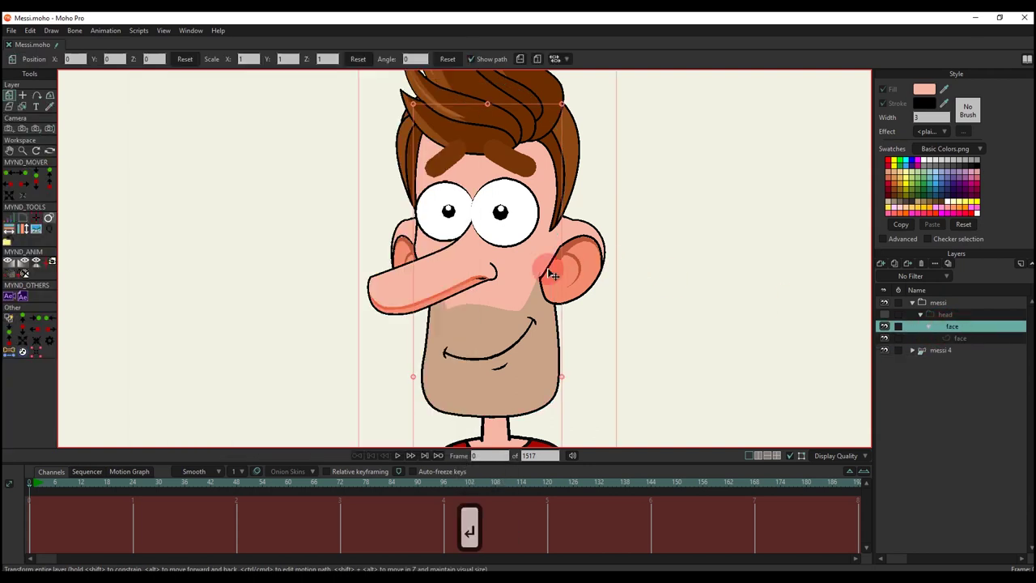
# Step: Rename the face shape layer inside the face group as mask
pyautogui.scroll(-2, 495, 254)
pyautogui.moveTo(495, 254); pyautogui.dragTo(573, 323)
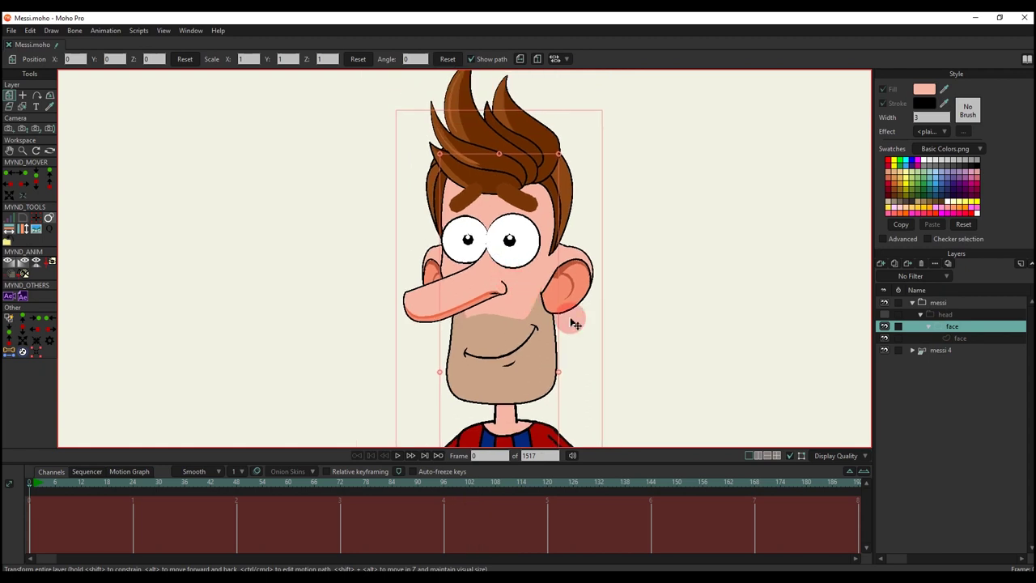
pyautogui.doubleClick(960, 338)
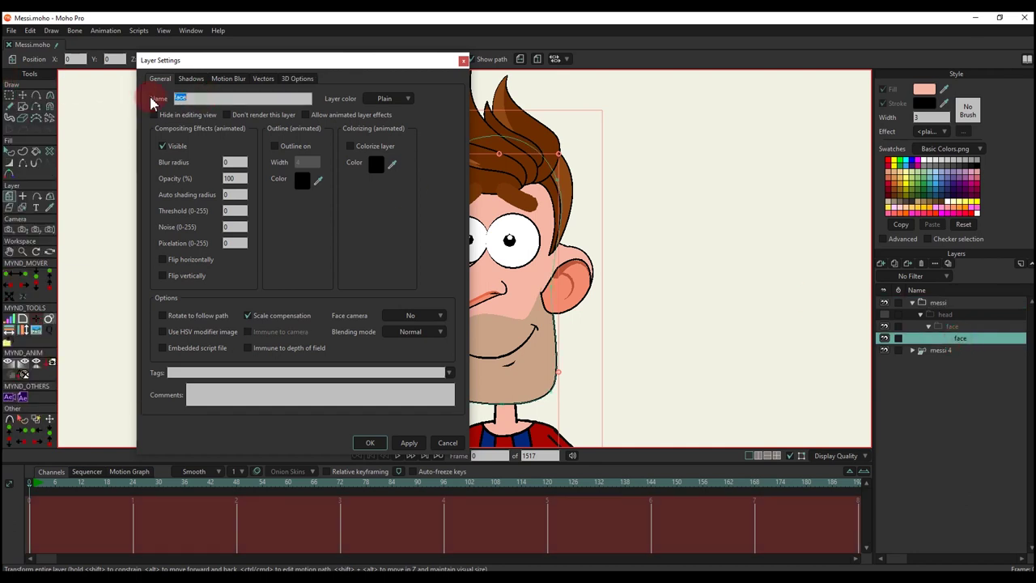
pyautogui.write('mask')
pyautogui.press('Return')
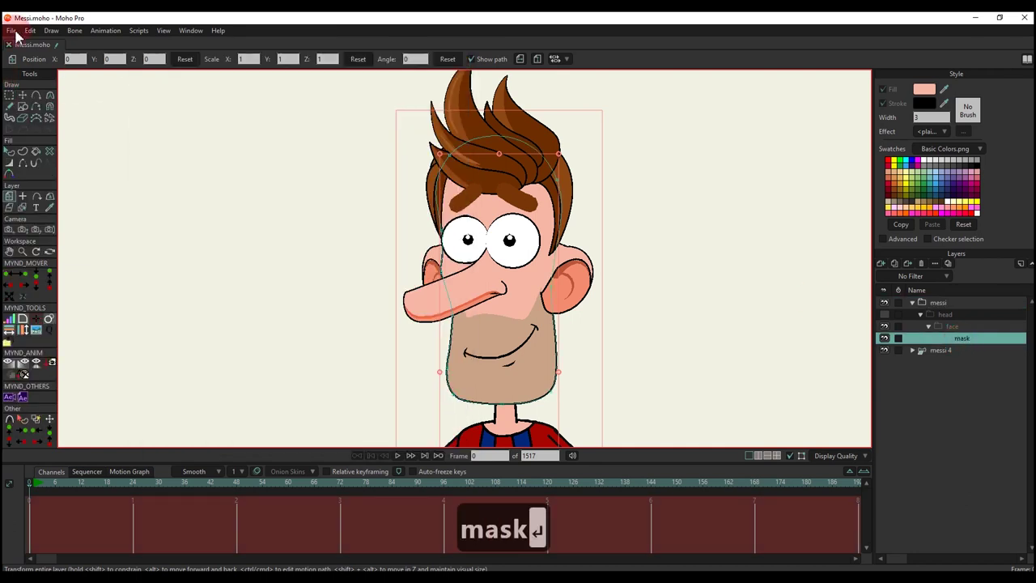
# Step: Add a new vector layer above mask in the face group and name it beard
pyautogui.scroll(1, 536, 304)
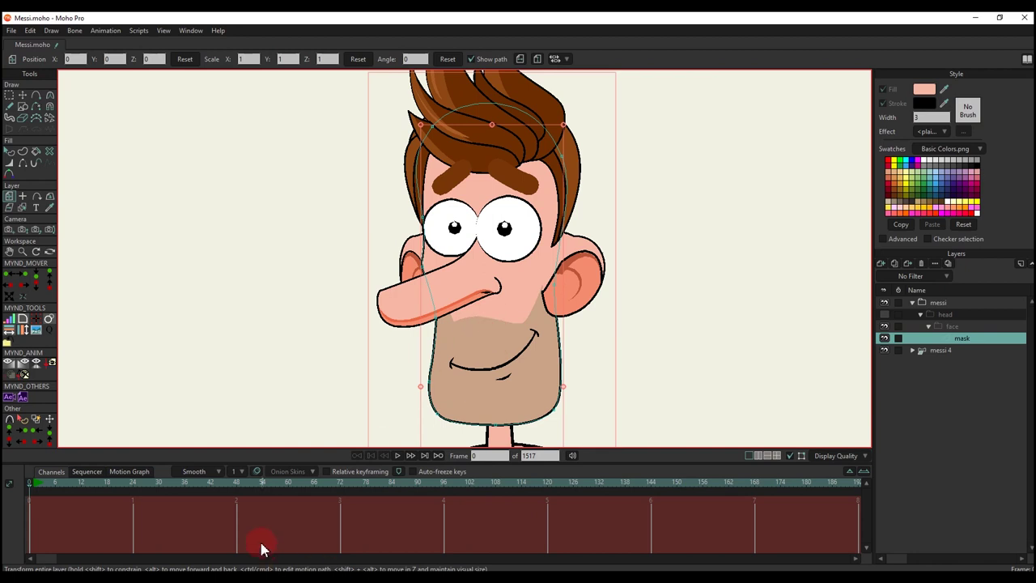
pyautogui.click(881, 264)
pyautogui.click(895, 294)
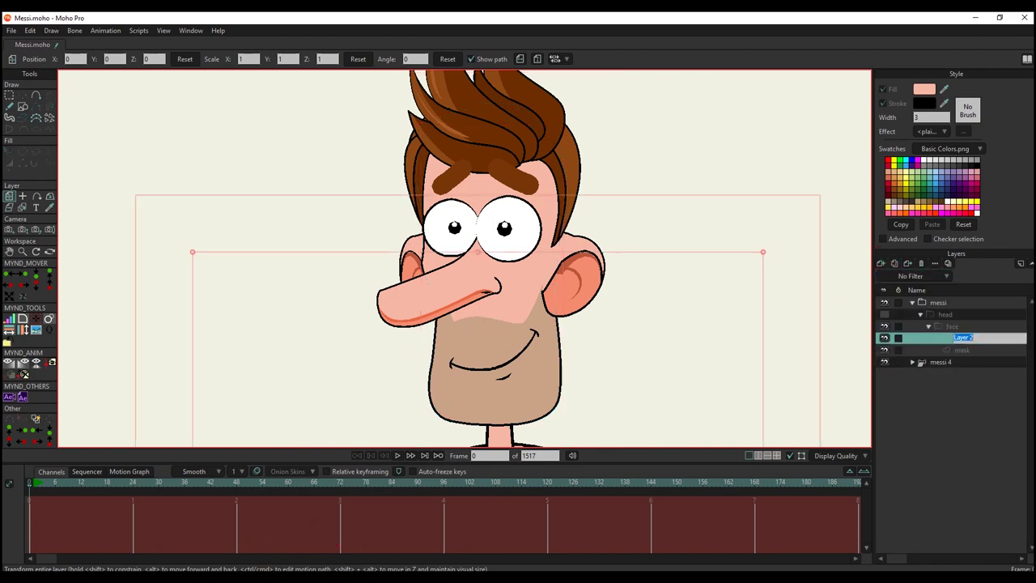
pyautogui.scroll(-4, 564, 322)
pyautogui.moveTo(564, 321); pyautogui.dragTo(554, 252)
pyautogui.scroll(-1, 549, 223)
pyautogui.scroll(4, 549, 223)
pyautogui.doubleClick(967, 340)
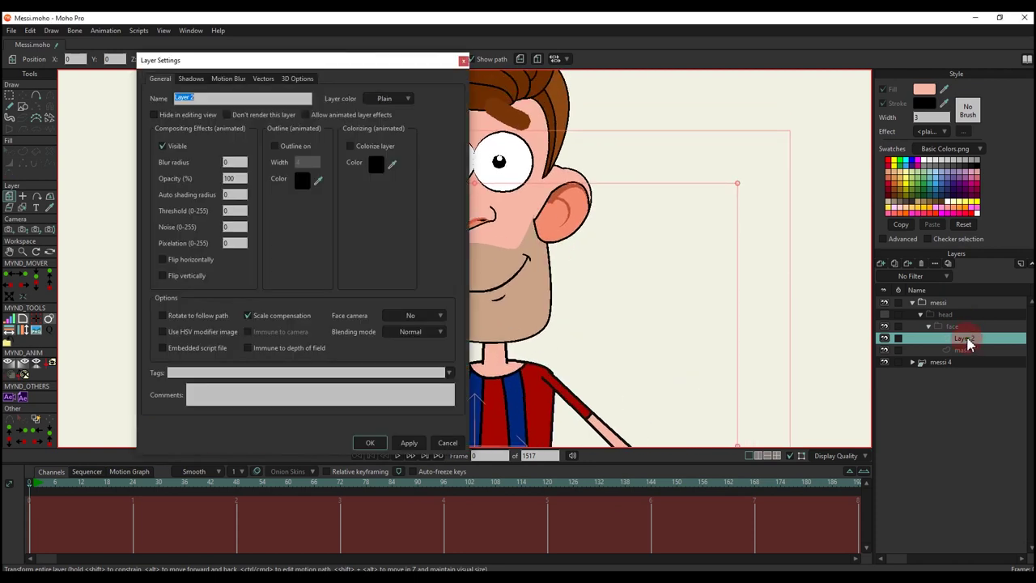
pyautogui.press('BackSpace')
pyautogui.write('beard')
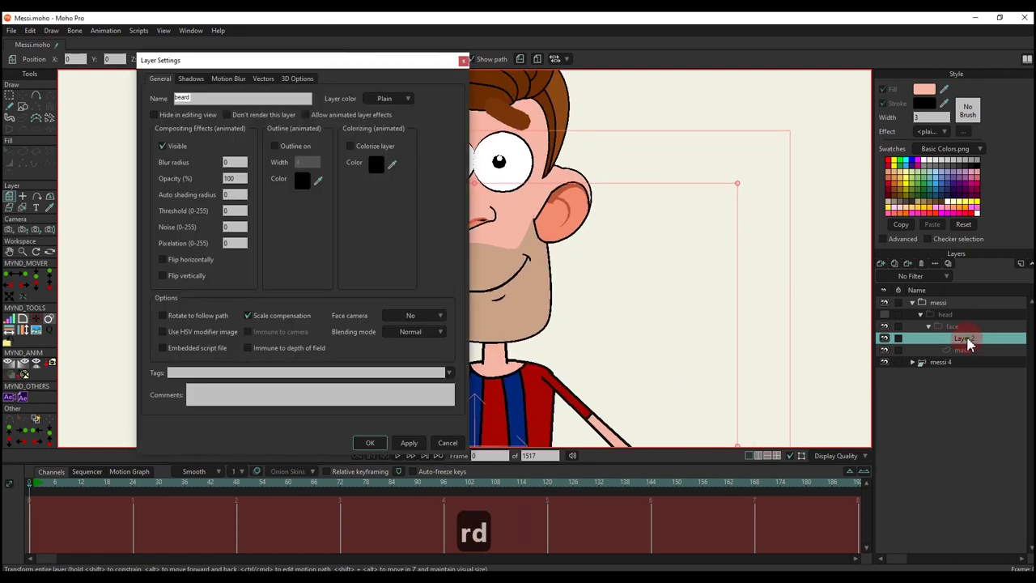
pyautogui.press('Return')
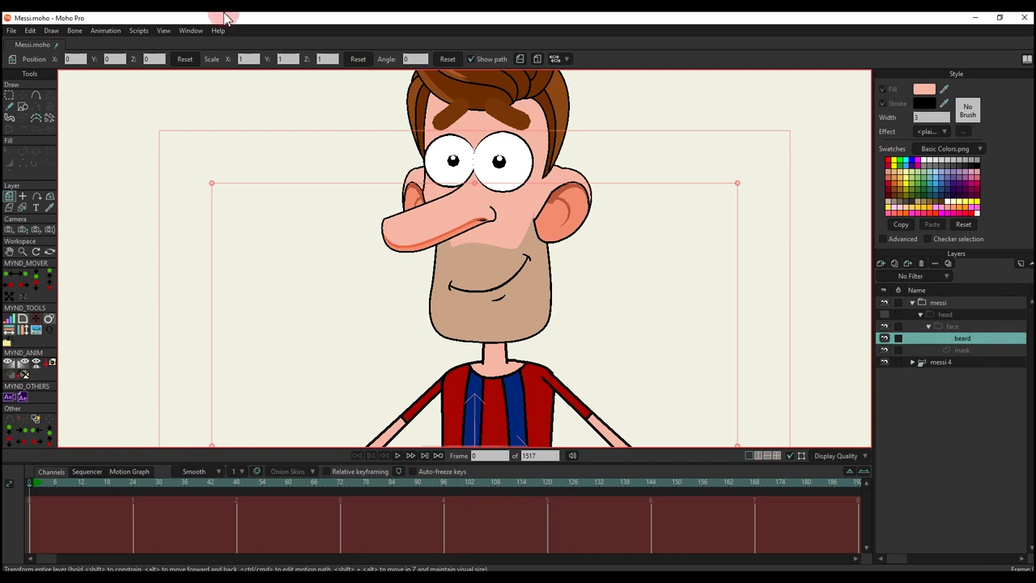
# Step: On the beard layer, trace a closed beard shape along the reference beard's upper edge, running loosely outside the jaw and chin
pyautogui.click(36, 97)
pyautogui.scroll(5, 400, 273)
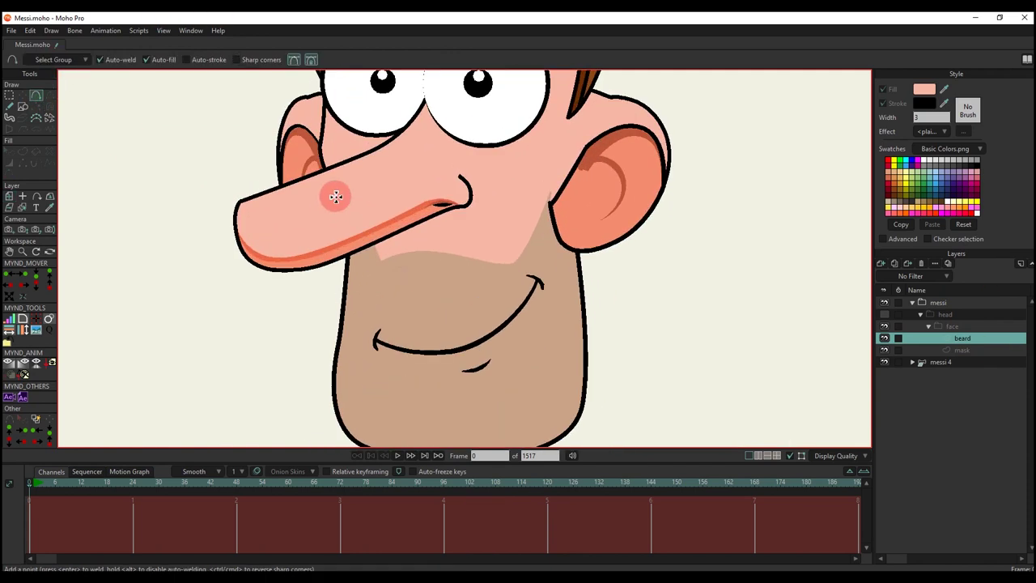
pyautogui.moveTo(321, 172); pyautogui.dragTo(417, 175)
pyautogui.scroll(-3, 582, 169)
pyautogui.scroll(2, 596, 217)
pyautogui.click(576, 160)
# Step: Adjust the points and handles along the beard shape's upper edge to match the reference beard line
pyautogui.press('t')
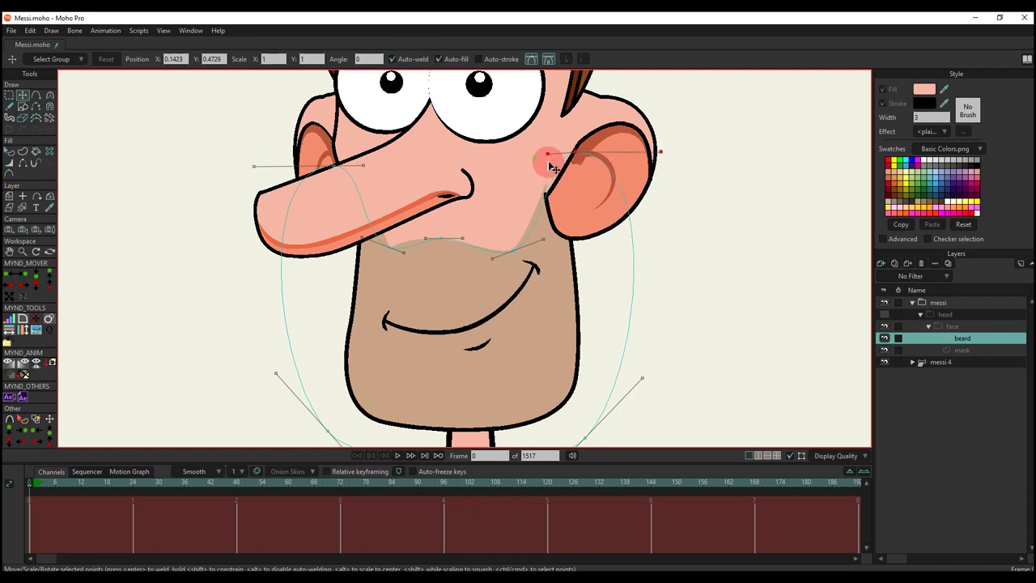
pyautogui.moveTo(542, 166); pyautogui.dragTo(547, 239)
pyautogui.click(548, 152)
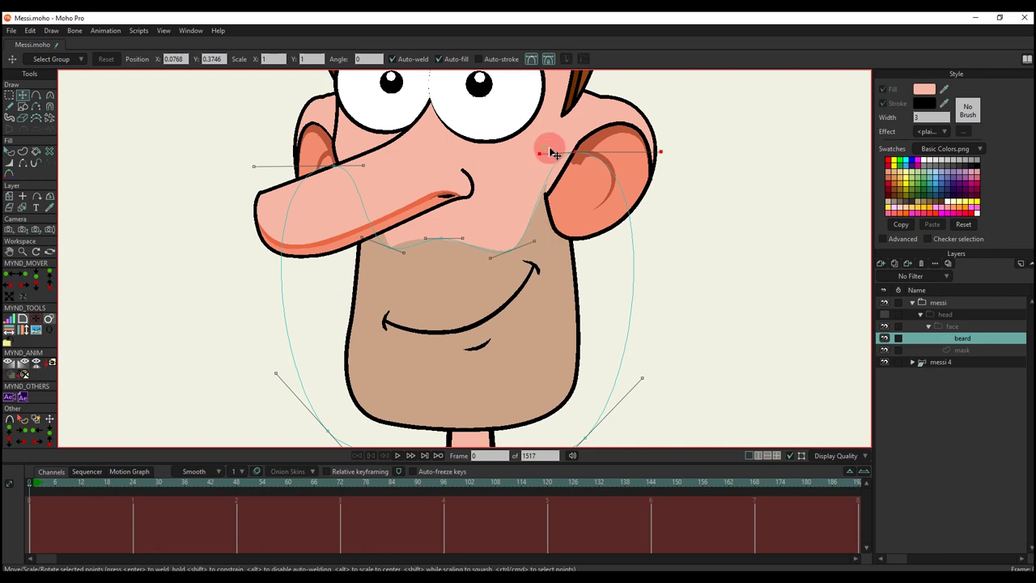
pyautogui.scroll(-4, 551, 152)
pyautogui.scroll(5, 526, 228)
pyautogui.moveTo(534, 200); pyautogui.dragTo(543, 241)
pyautogui.moveTo(444, 241); pyautogui.dragTo(420, 218)
pyautogui.scroll(-3, 468, 226)
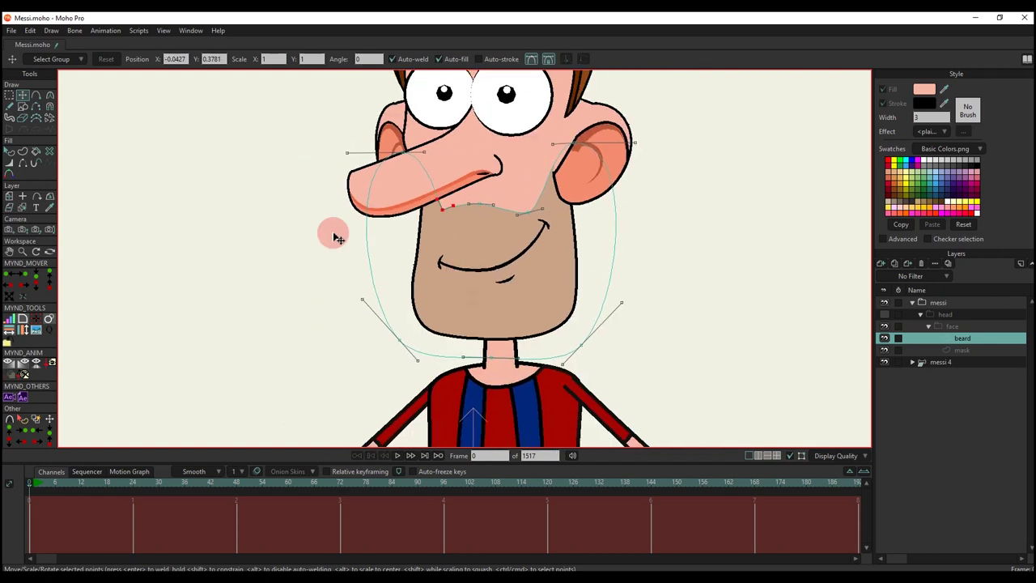
# Step: Pull the side and lower points of the beard shape in closer around the jaw and chin
pyautogui.moveTo(367, 240); pyautogui.dragTo(403, 251)
pyautogui.moveTo(400, 339); pyautogui.dragTo(411, 329)
pyautogui.moveTo(490, 357); pyautogui.dragTo(491, 350)
pyautogui.moveTo(581, 346); pyautogui.dragTo(573, 337)
pyautogui.moveTo(614, 202); pyautogui.dragTo(585, 194)
pyautogui.scroll(-4, 576, 279)
# Step: Fill the beard shape with the reference beard's tan colour without a stroke, and show the head group
pyautogui.press('q')
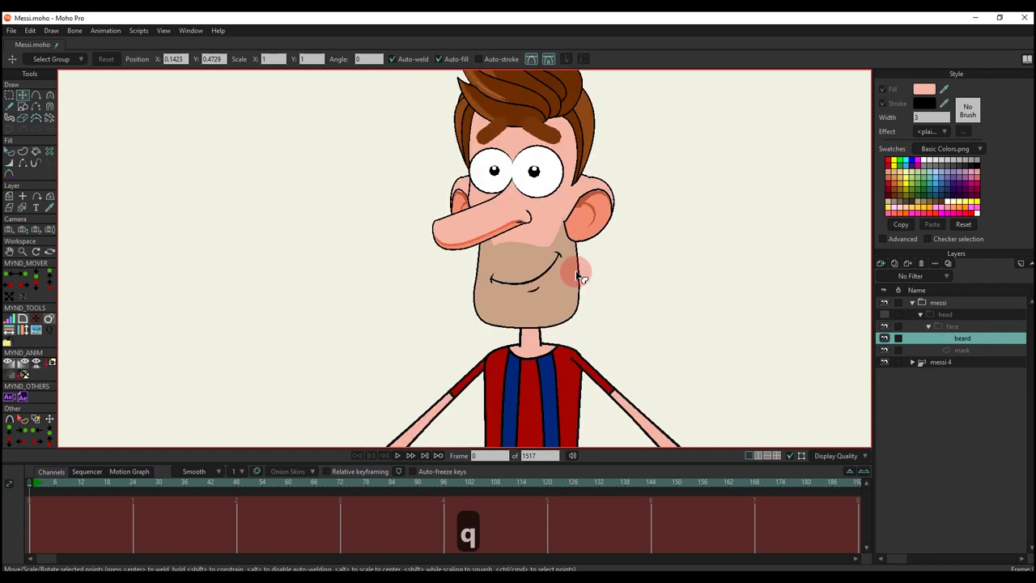
pyautogui.click(543, 241)
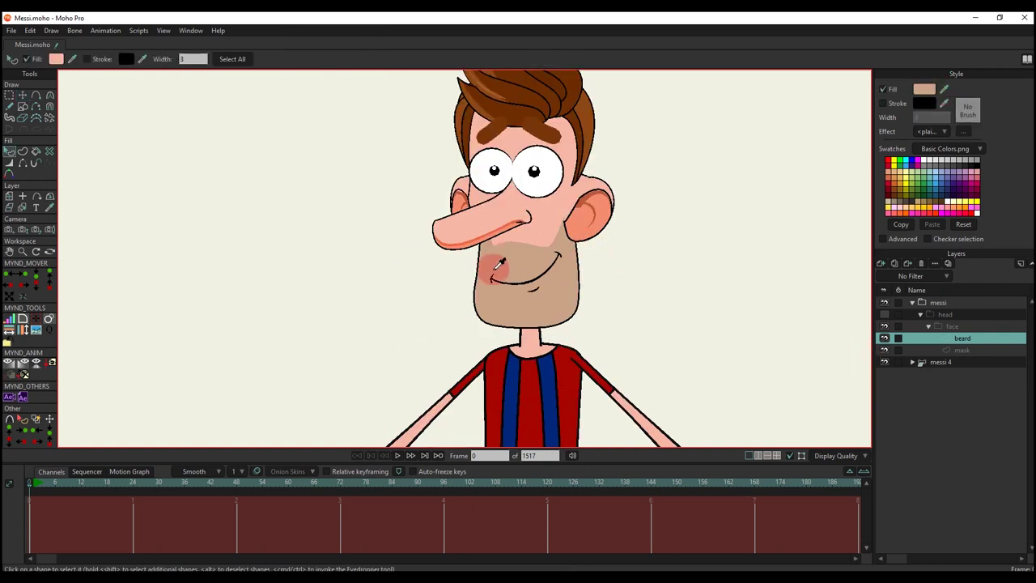
pyautogui.click(886, 316)
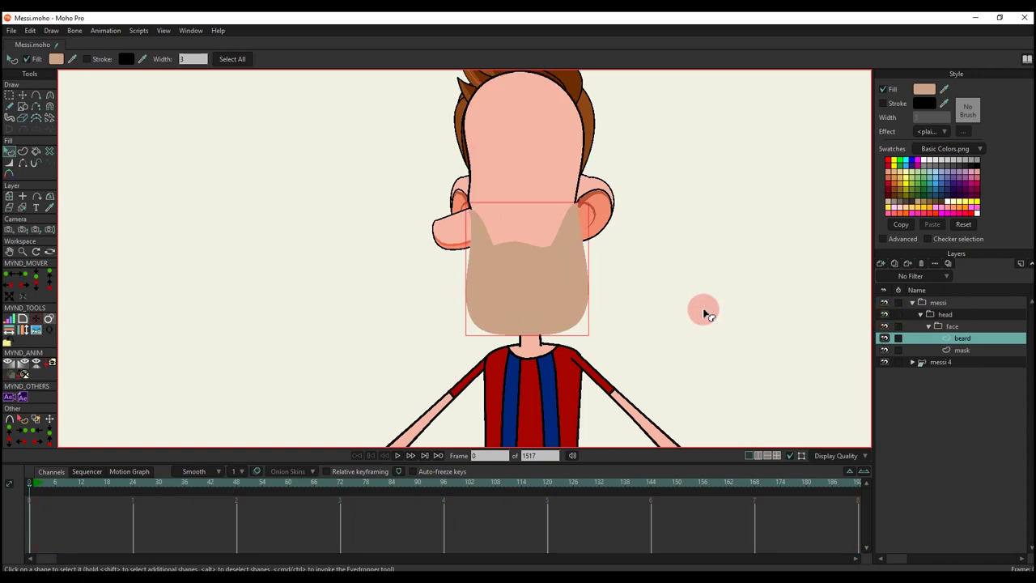
# Step: Set the face group's group mask to Hide all and select the mask layer
pyautogui.press('q')
pyautogui.click(953, 327)
pyautogui.doubleClick(955, 331)
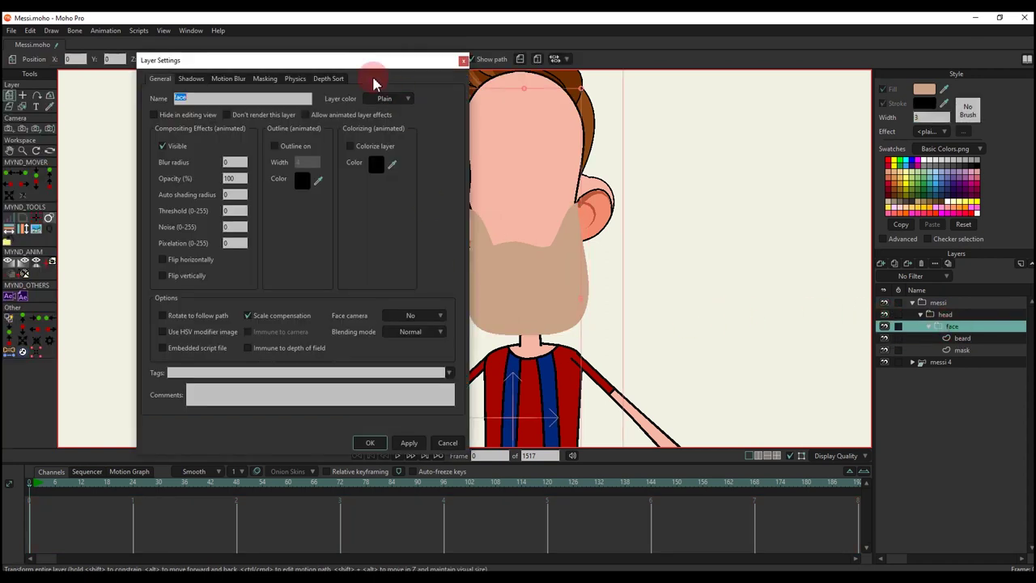
pyautogui.click(266, 78)
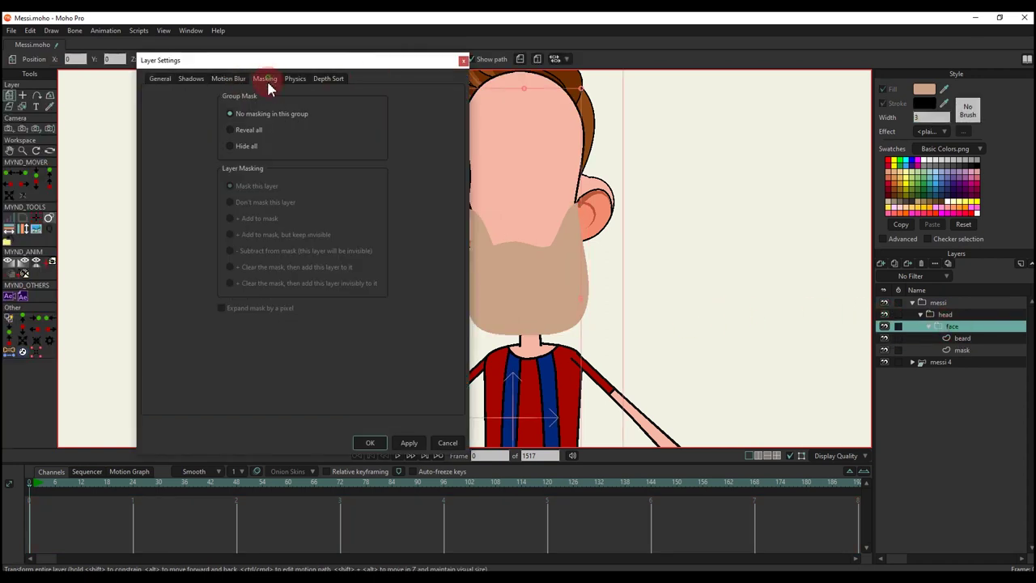
pyautogui.click(372, 443)
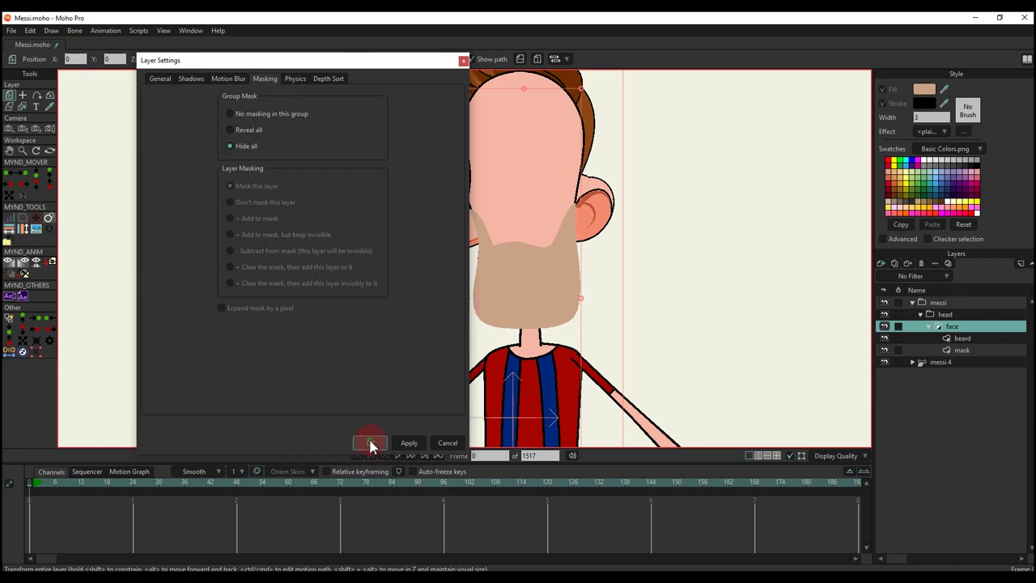
pyautogui.click(966, 355)
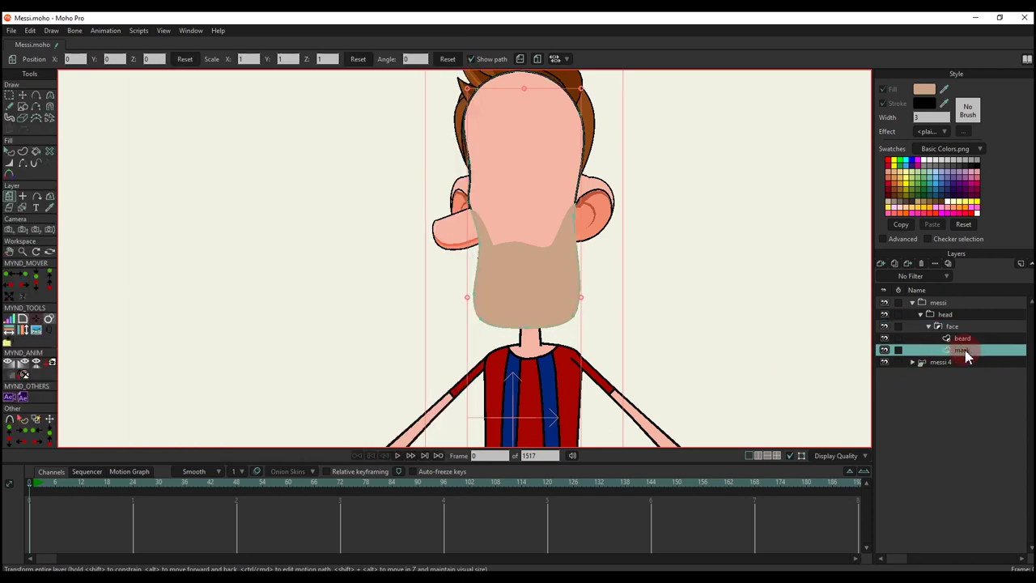
# Step: Set the mask layer's masking to Add to mask with Exclude strokes enabled
pyautogui.doubleClick(966, 355)
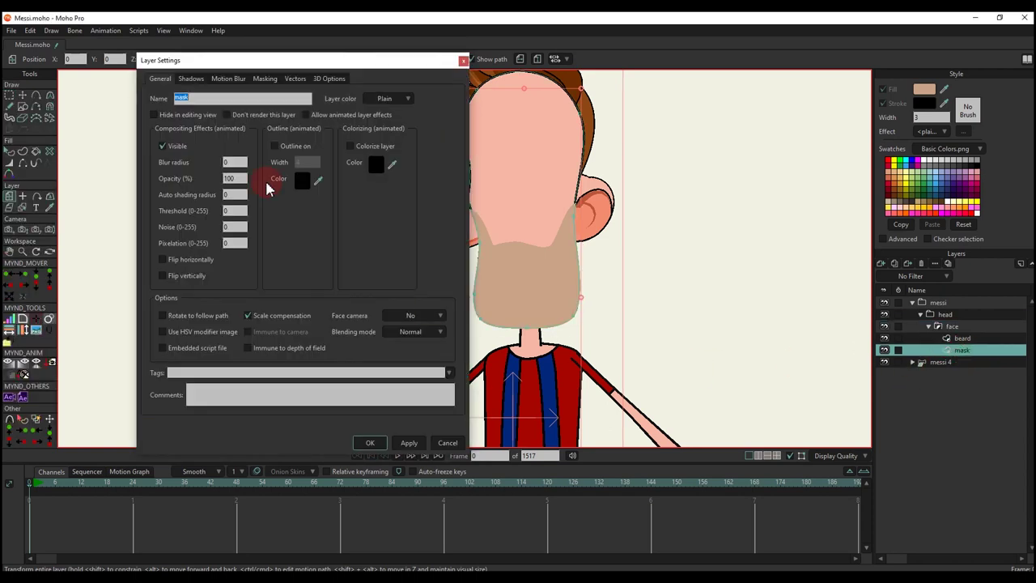
pyautogui.click(265, 78)
pyautogui.click(409, 443)
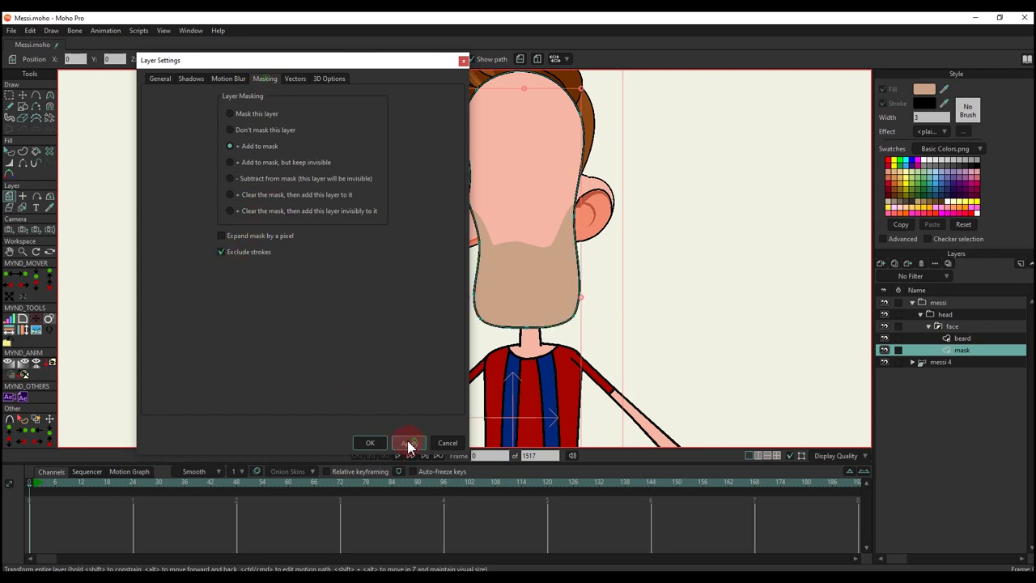
pyautogui.click(374, 443)
pyautogui.press('q')
pyautogui.click(527, 277)
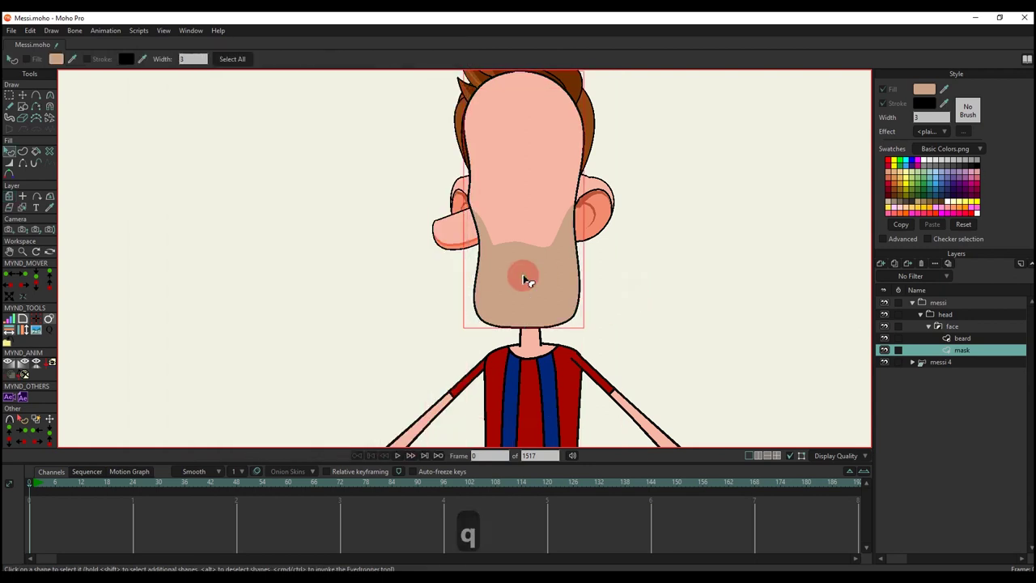
pyautogui.click(623, 293)
# Step: Collapse the face group and hide the head group to expose the reference face
pyautogui.click(938, 348)
pyautogui.click(930, 327)
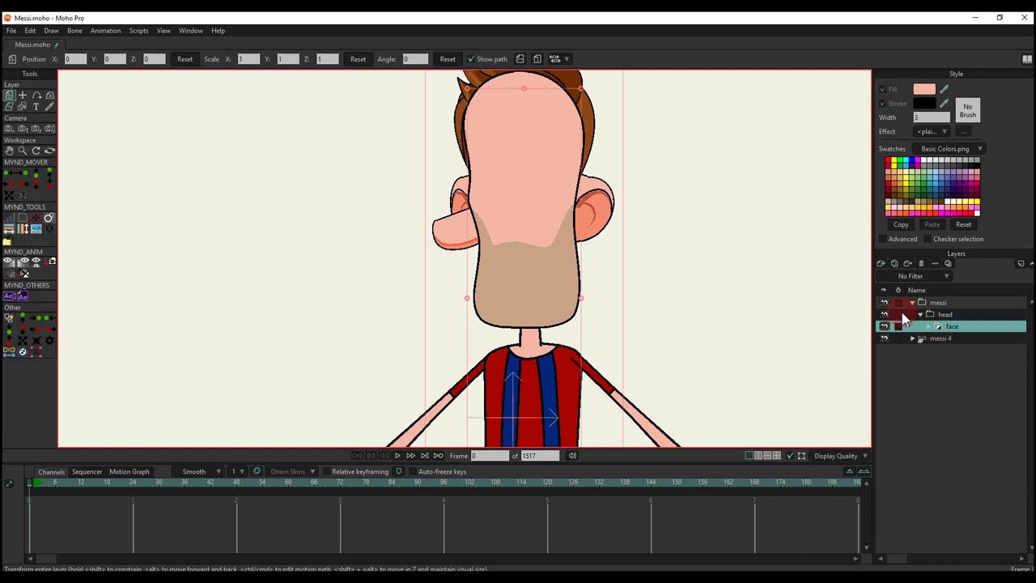
pyautogui.click(885, 315)
pyautogui.scroll(-2, 582, 268)
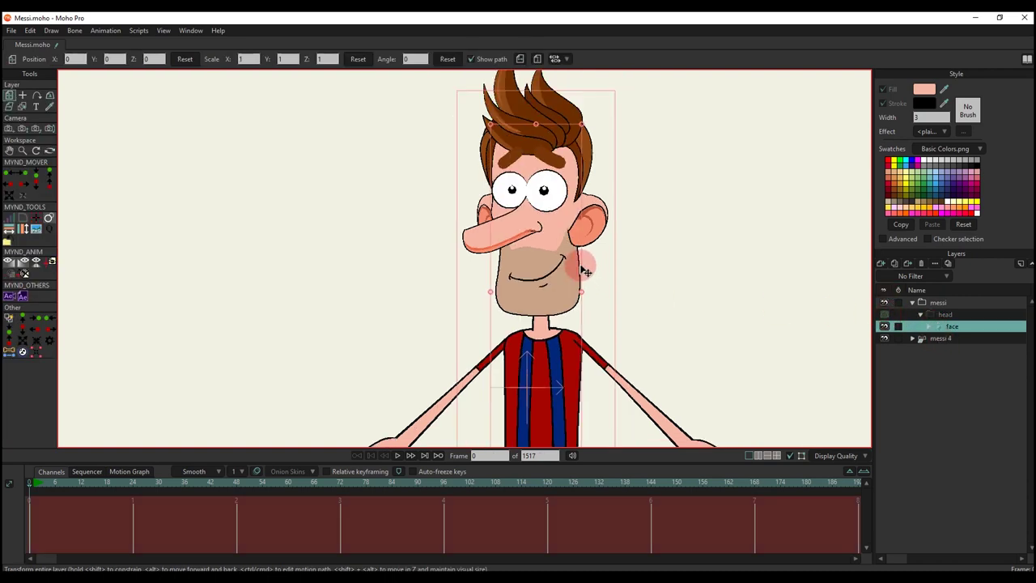
pyautogui.moveTo(558, 242); pyautogui.dragTo(543, 284)
pyautogui.scroll(4, 542, 284)
# Step: Add a vector layer above the face group in the head group and name it nose
pyautogui.click(884, 265)
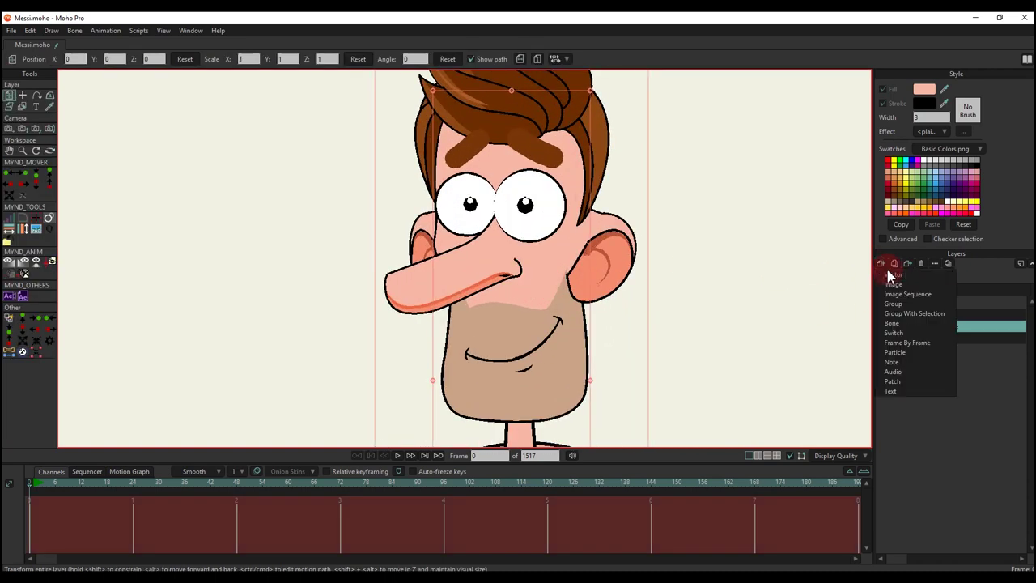
pyautogui.click(951, 350)
pyautogui.doubleClick(951, 328)
pyautogui.write('no')
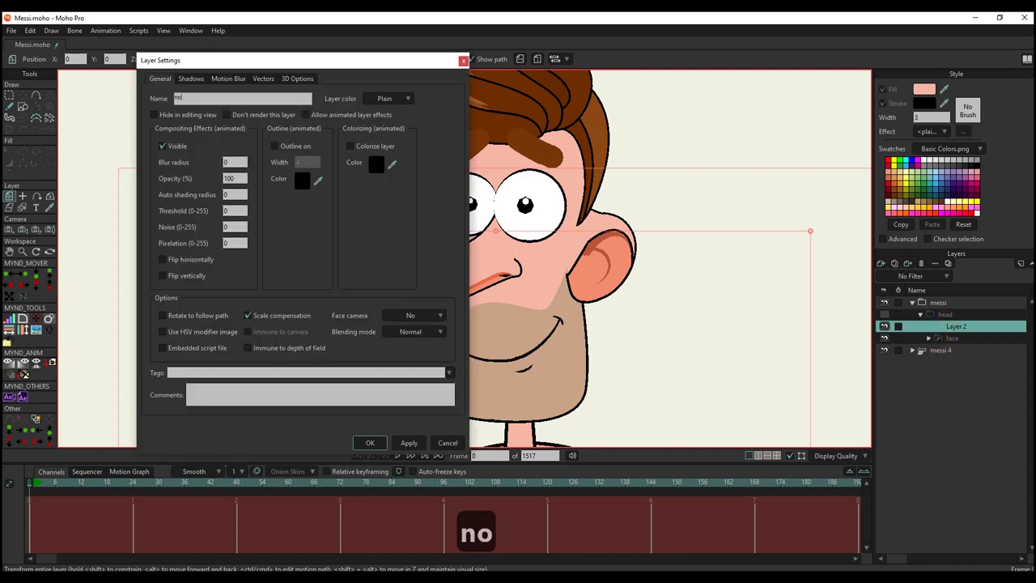
pyautogui.write('se')
pyautogui.press('Return')
# Step: Trace a closed outline around the reference nose from the bridge between the eyes with the Add Point tool
pyautogui.press('a')
pyautogui.scroll(6, 567, 202)
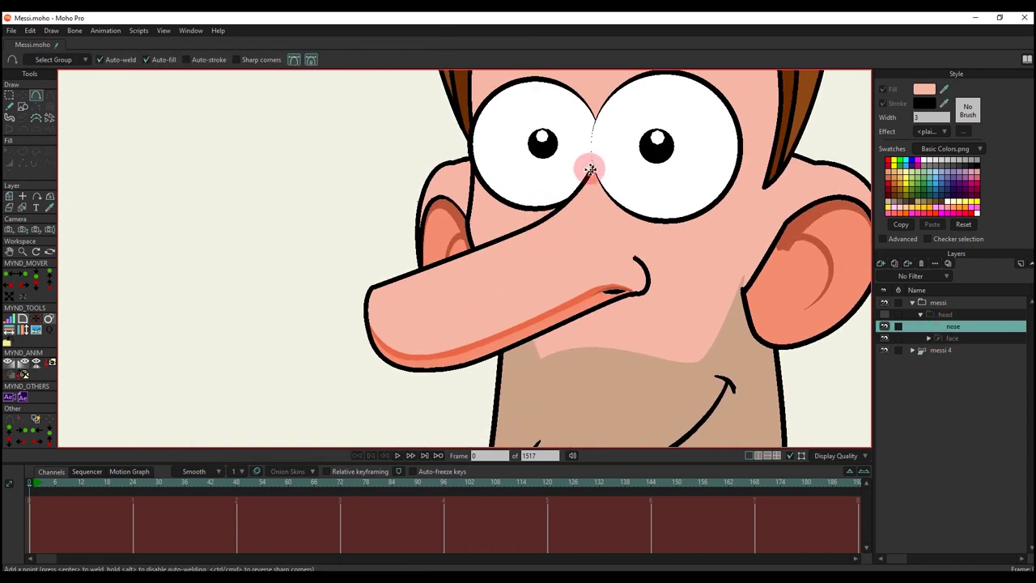
pyautogui.moveTo(595, 158)
pyautogui.mouseDown()
pyautogui.moveTo(525, 234)
pyautogui.moveTo(370, 288)
pyautogui.moveTo(375, 358)
pyautogui.moveTo(405, 370)
pyautogui.moveTo(650, 288)
pyautogui.moveTo(598, 158)
pyautogui.moveTo(606, 200)
pyautogui.moveTo(588, 175)
pyautogui.mouseUp()
# Step: Adjust the points and handles at the nose's tip and along its upper edge to follow the reference
pyautogui.press('t')
pyautogui.scroll(1, 609, 174)
pyautogui.moveTo(348, 249); pyautogui.dragTo(370, 274)
pyautogui.moveTo(317, 336); pyautogui.dragTo(301, 361)
pyautogui.moveTo(362, 280); pyautogui.dragTo(366, 288)
pyautogui.moveTo(485, 270); pyautogui.dragTo(476, 267)
pyautogui.moveTo(540, 226); pyautogui.dragTo(542, 224)
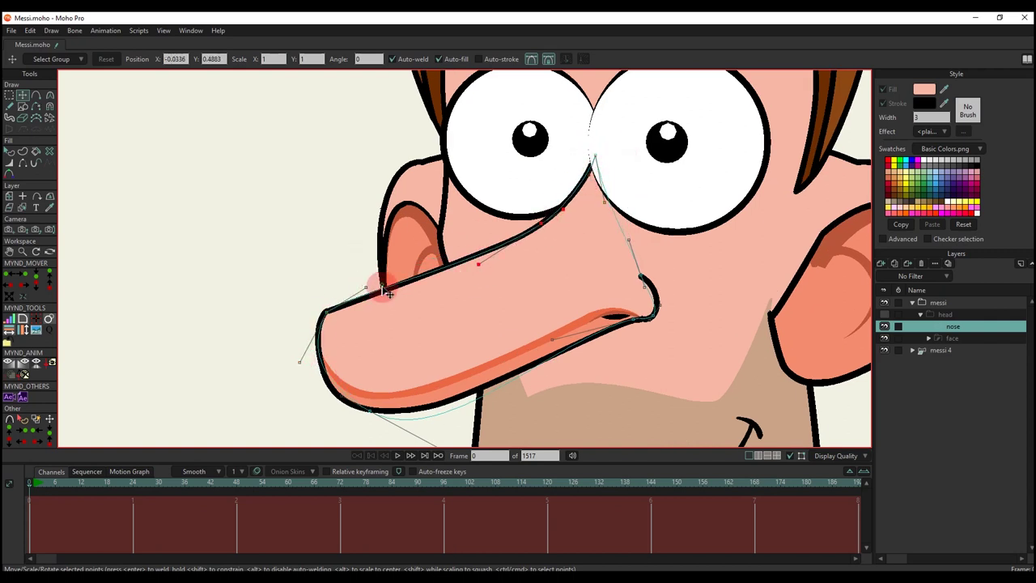
# Step: Refine the nose outline's upper edge and rounded underside of the tip to match the reference line
pyautogui.moveTo(366, 288); pyautogui.dragTo(354, 297)
pyautogui.moveTo(478, 261); pyautogui.dragTo(475, 263)
pyautogui.moveTo(481, 284); pyautogui.dragTo(460, 230)
pyautogui.moveTo(317, 340); pyautogui.dragTo(314, 351)
pyautogui.moveTo(280, 308); pyautogui.dragTo(282, 301)
pyautogui.moveTo(432, 371); pyautogui.dragTo(434, 366)
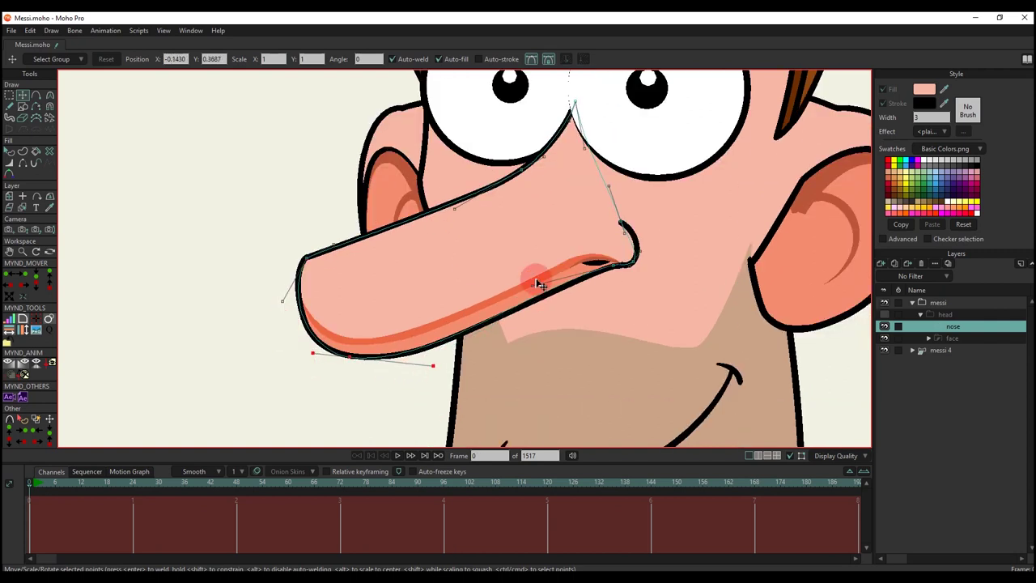
# Step: Fit the nose outline's lower edge and nostril curl to the reference by adjusting their handles
pyautogui.moveTo(533, 286); pyautogui.dragTo(535, 289)
pyautogui.moveTo(639, 252); pyautogui.dragTo(650, 241)
pyautogui.moveTo(625, 233); pyautogui.dragTo(631, 236)
pyautogui.moveTo(622, 275); pyautogui.dragTo(624, 279)
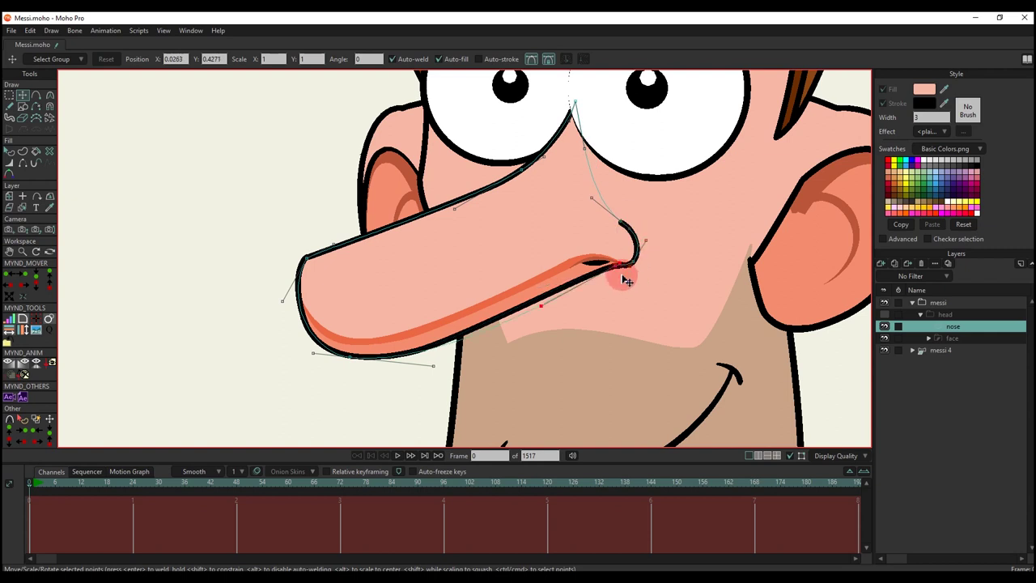
# Step: Show the head group and hide the nose's outline edge between the bridge and the nostril curl
pyautogui.scroll(-2, 542, 280)
pyautogui.press('q')
pyautogui.click(23, 163)
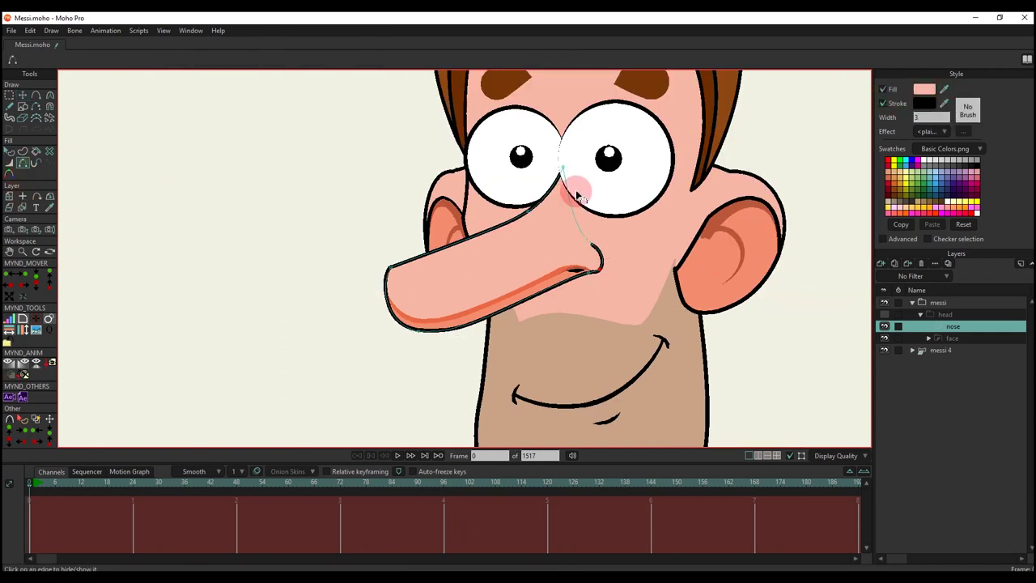
pyautogui.click(884, 314)
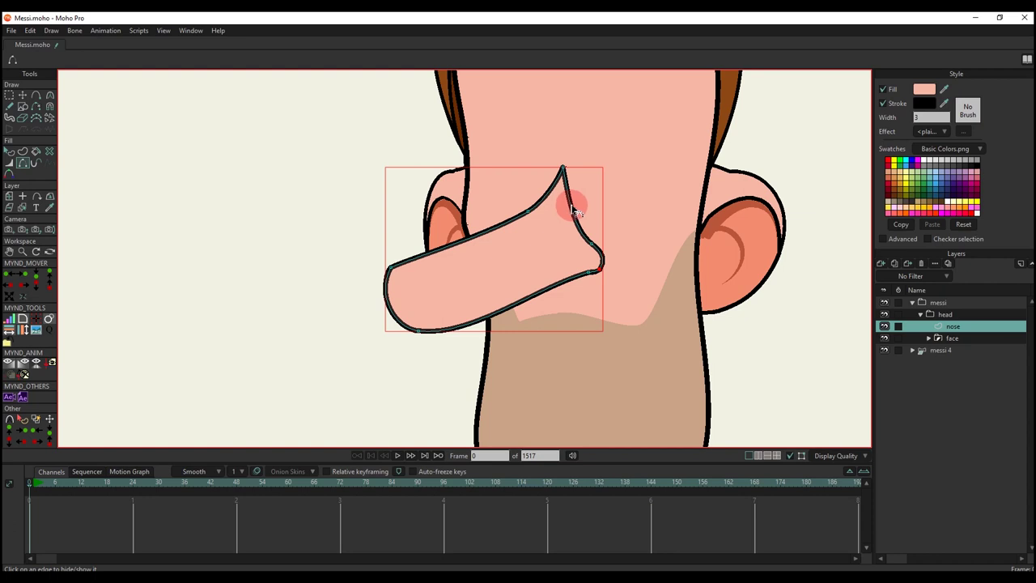
pyautogui.click(577, 209)
pyautogui.press('q')
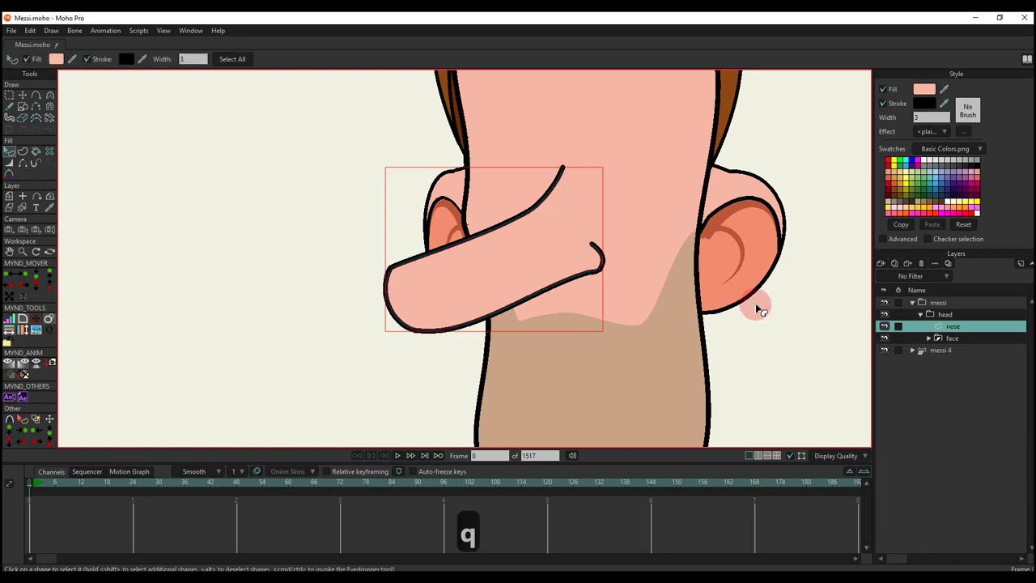
pyautogui.scroll(-2, 536, 262)
pyautogui.scroll(4, 536, 265)
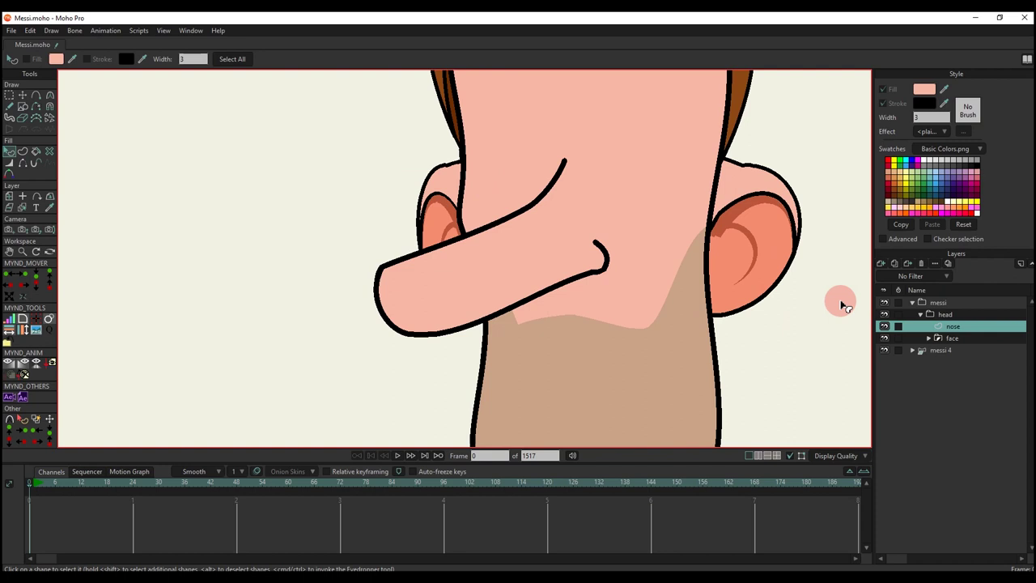
# Step: Hide the messi group, put the nose layer into a group of its own, and name that group nose
pyautogui.click(884, 302)
pyautogui.scroll(2, 487, 313)
pyautogui.rightClick(934, 332)
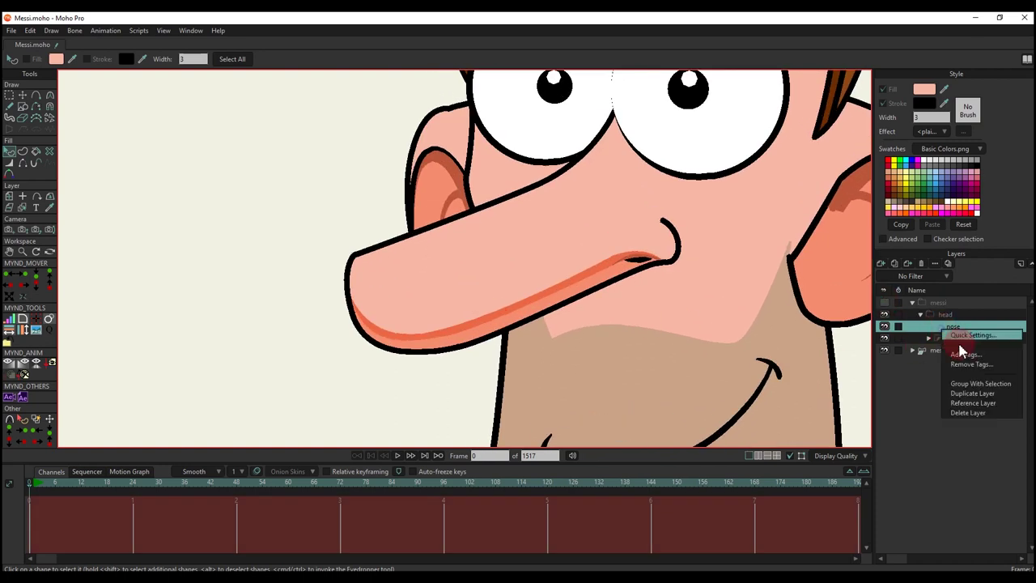
pyautogui.click(959, 383)
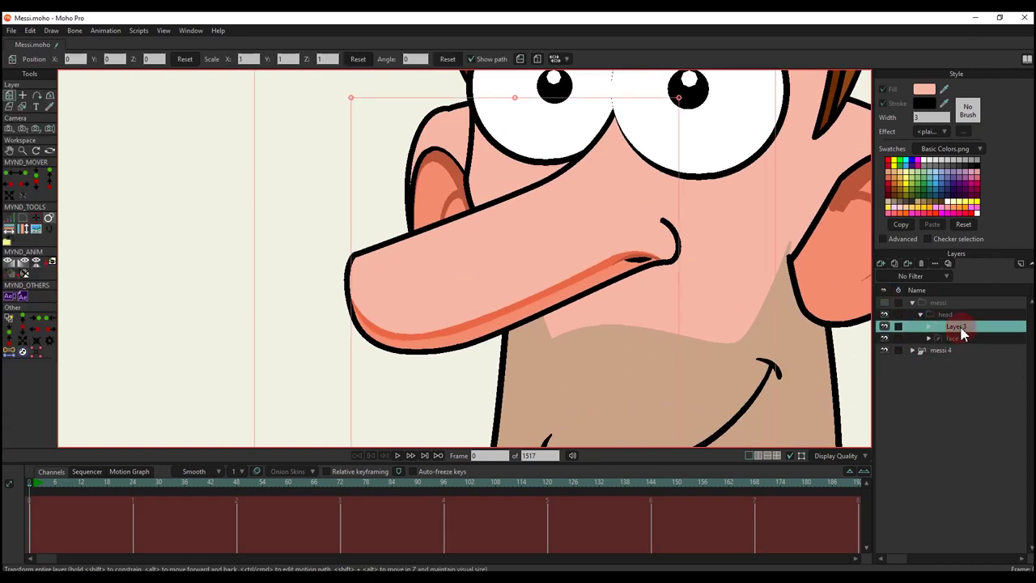
pyautogui.doubleClick(959, 328)
pyautogui.write('nose')
pyautogui.press('Return')
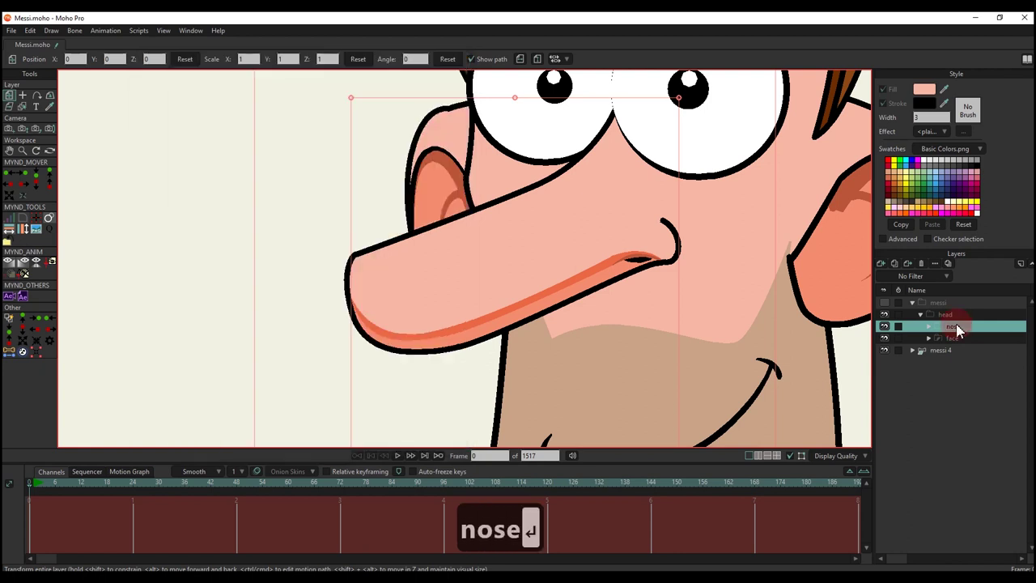
# Step: Draw a closed shading outline along the underside of the nose on the nose layer inside the group
pyautogui.click(929, 326)
pyautogui.click(955, 339)
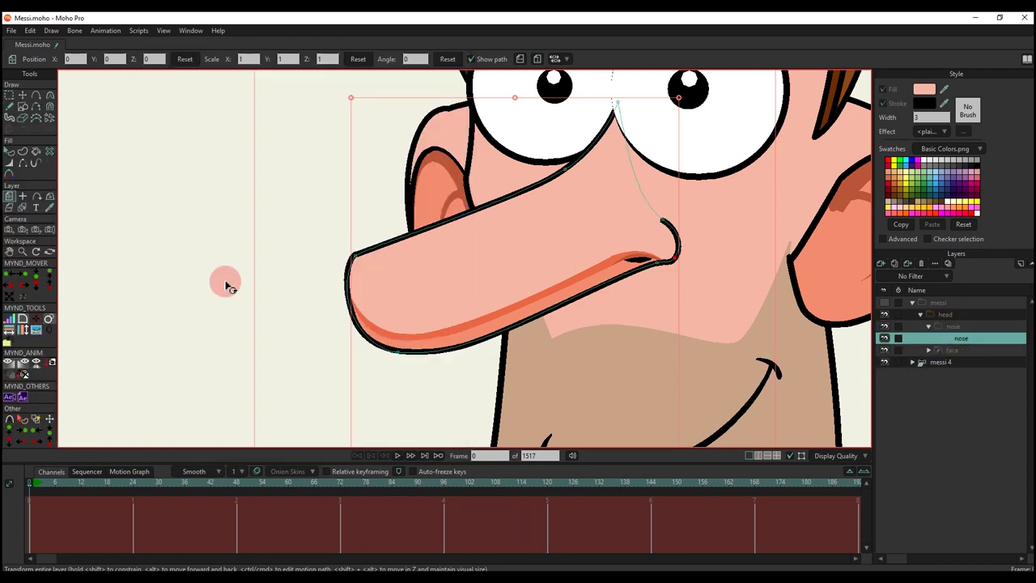
pyautogui.click(38, 96)
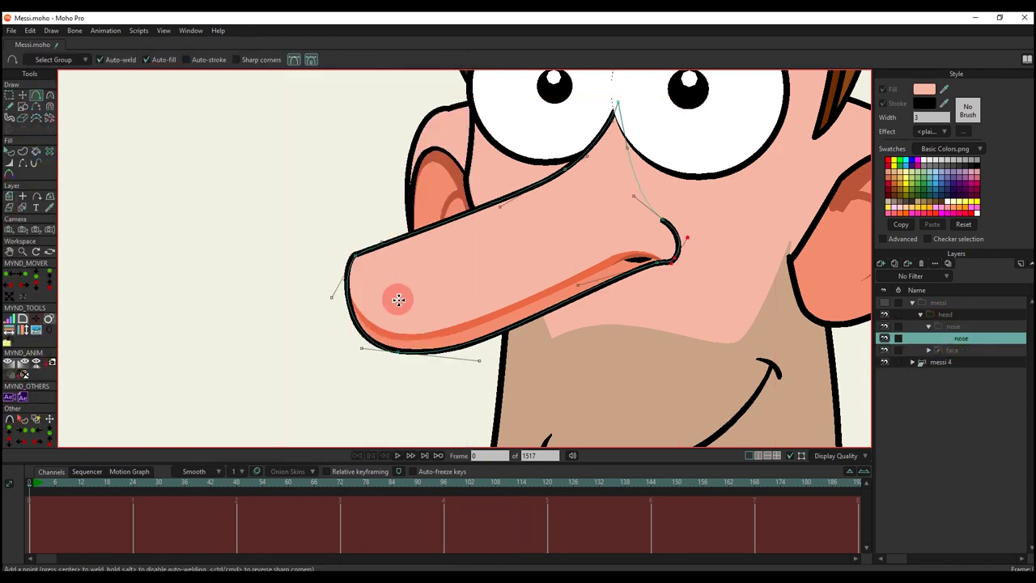
pyautogui.scroll(3, 316, 280)
pyautogui.moveTo(293, 256)
pyautogui.mouseDown()
pyautogui.moveTo(363, 324)
pyautogui.moveTo(401, 322)
pyautogui.moveTo(381, 317)
pyautogui.moveTo(596, 273)
pyautogui.moveTo(700, 219)
pyautogui.moveTo(713, 201)
pyautogui.moveTo(789, 225)
pyautogui.moveTo(385, 368)
pyautogui.moveTo(289, 273)
pyautogui.moveTo(291, 254)
pyautogui.mouseUp()
pyautogui.press('t')
pyautogui.click(301, 362)
pyautogui.scroll(-1, 303, 361)
pyautogui.scroll(2, 303, 364)
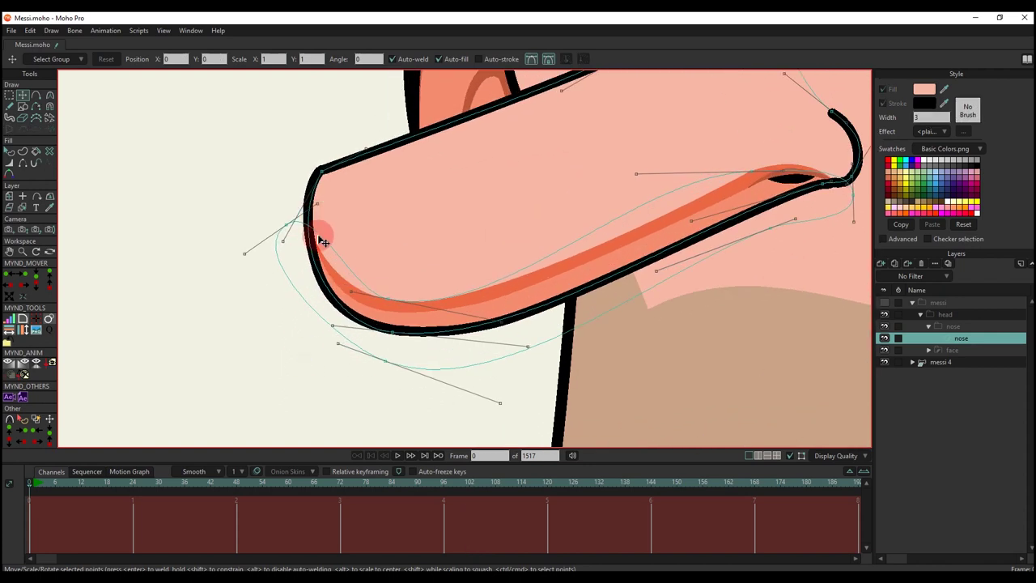
# Step: Adjust the shading outline's points and handles at the nose tip to start along the reference shadow
pyautogui.moveTo(316, 209); pyautogui.dragTo(304, 251)
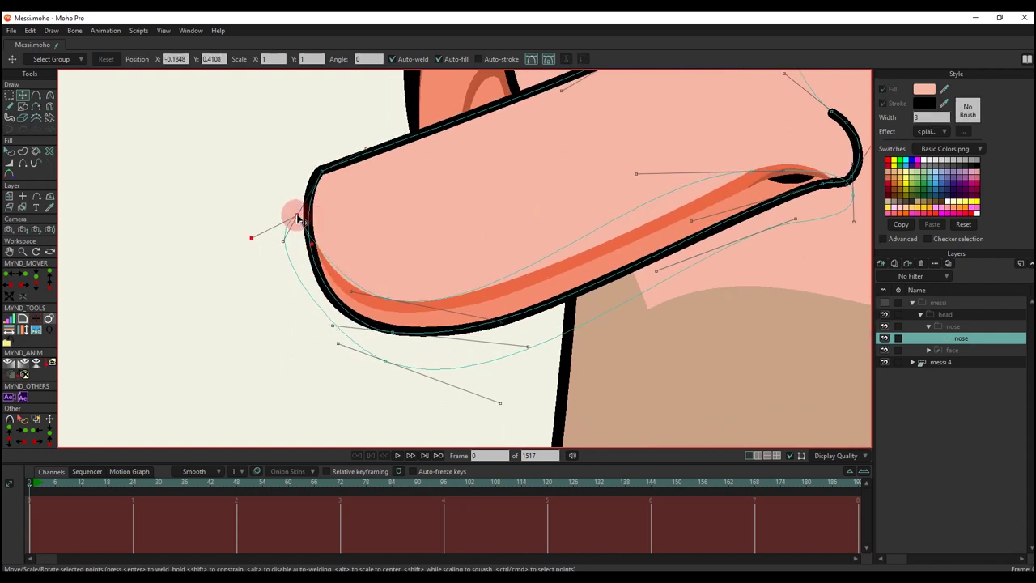
pyautogui.scroll(2, 293, 219)
pyautogui.click(332, 306)
pyautogui.click(277, 186)
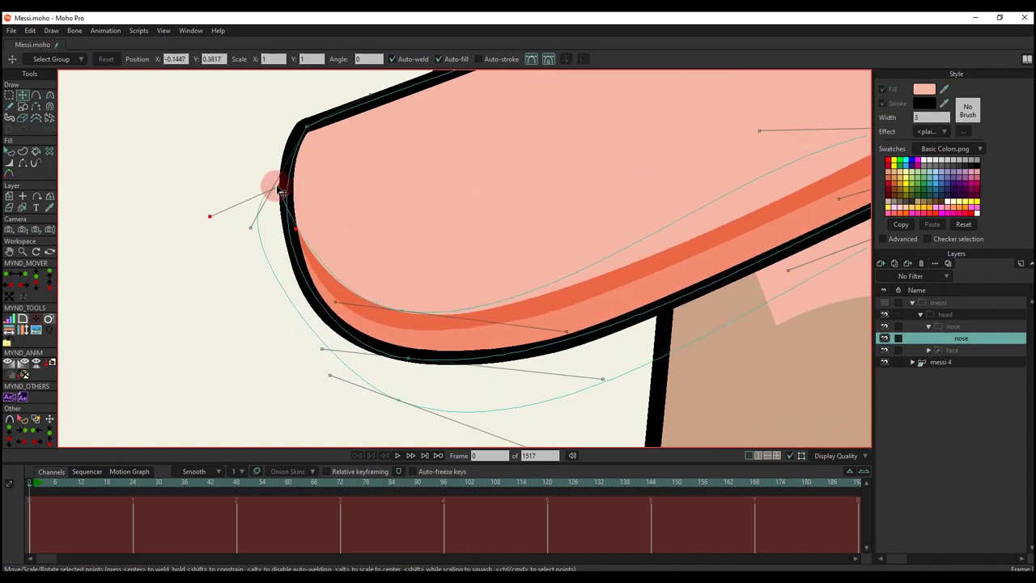
pyautogui.scroll(-1, 296, 242)
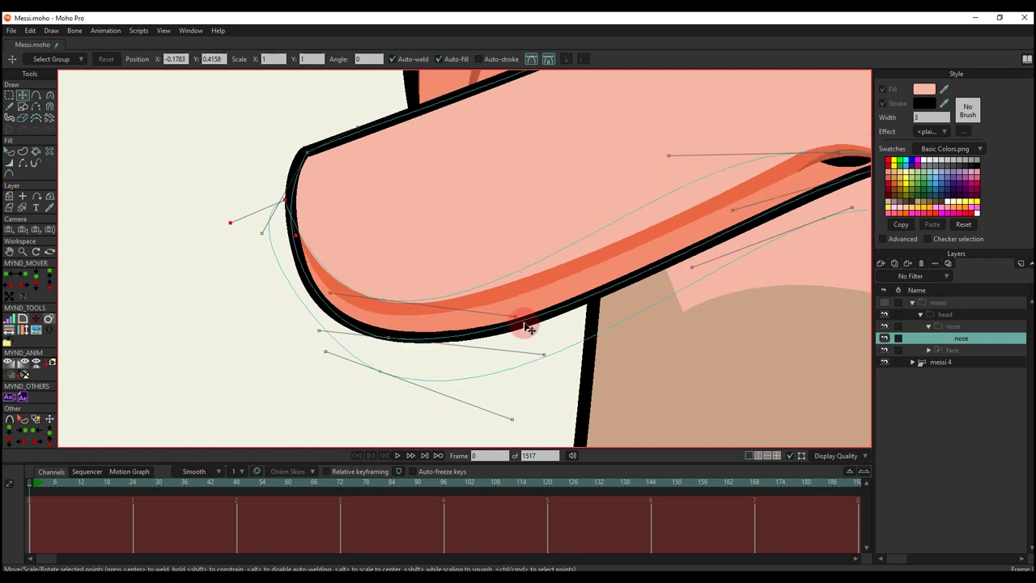
# Step: Align the shading outline's upper edge with the reference shadow from the tip to the nostril
pyautogui.moveTo(513, 319); pyautogui.dragTo(548, 323)
pyautogui.moveTo(599, 258); pyautogui.dragTo(426, 305)
pyautogui.moveTo(459, 222); pyautogui.dragTo(500, 222)
pyautogui.moveTo(367, 375); pyautogui.dragTo(338, 377)
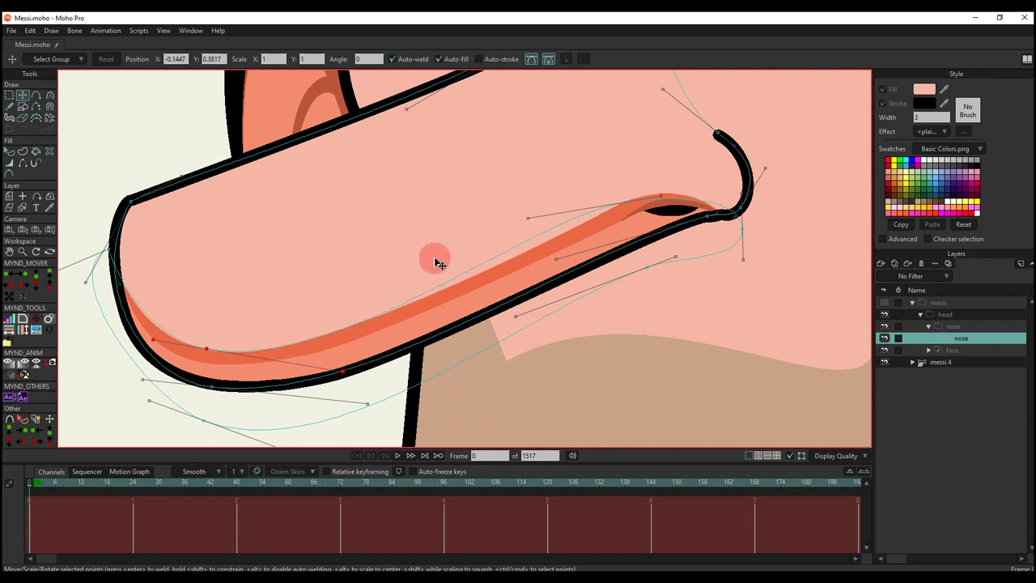
pyautogui.moveTo(488, 236); pyautogui.dragTo(503, 249)
pyautogui.click(324, 370)
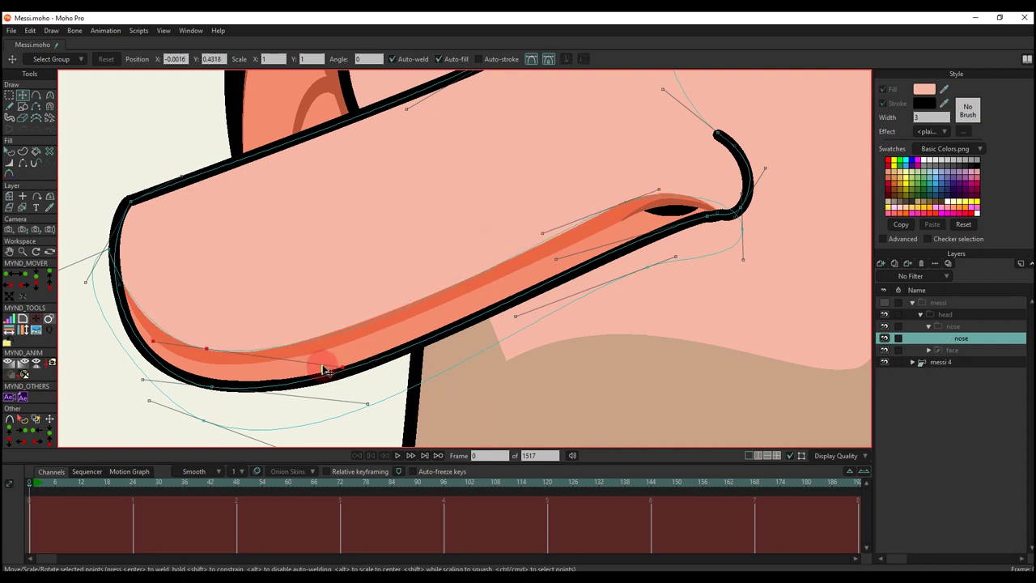
pyautogui.moveTo(634, 208)
pyautogui.mouseDown()
pyautogui.moveTo(666, 198)
pyautogui.moveTo(747, 230)
pyautogui.mouseUp()
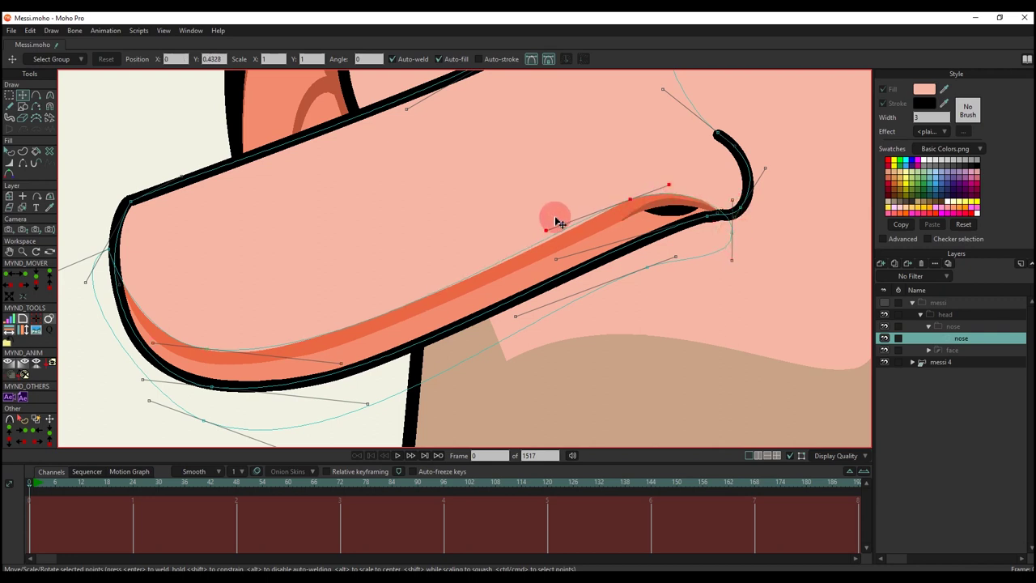
# Step: Sharpen the shading outline's corner beside the nostril with the Curvature tool
pyautogui.press('c')
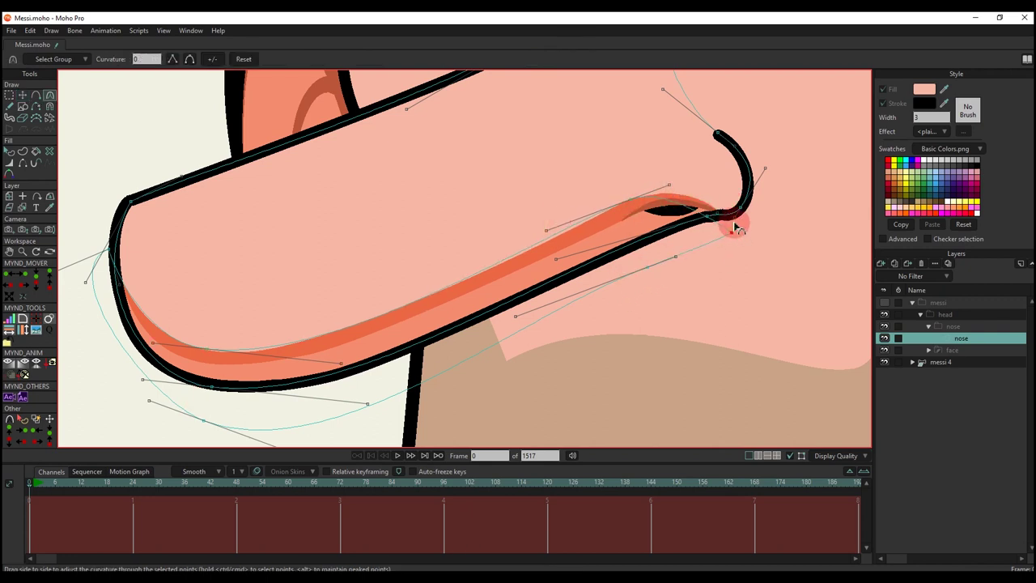
pyautogui.moveTo(732, 230); pyautogui.dragTo(722, 195)
pyautogui.moveTo(345, 335); pyautogui.dragTo(392, 300)
pyautogui.scroll(-2, 393, 300)
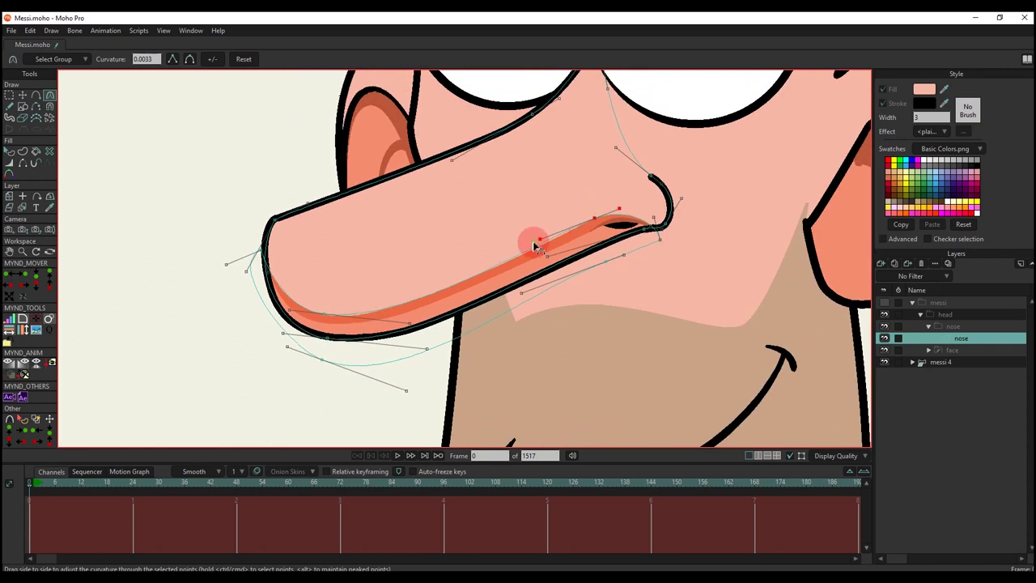
# Step: Fill the nose's shading shape with the reference's salmon shadow colour, without a stroke
pyautogui.press('t')
pyautogui.scroll(-3, 405, 294)
pyautogui.press('q')
pyautogui.scroll(1, 421, 277)
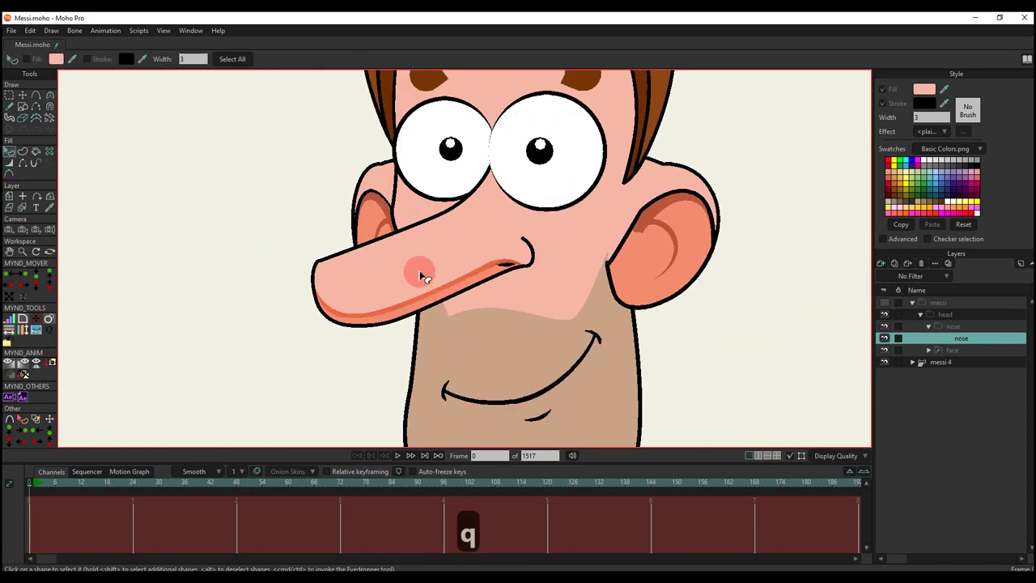
pyautogui.scroll(1, 421, 277)
pyautogui.press('q')
pyautogui.click(440, 304)
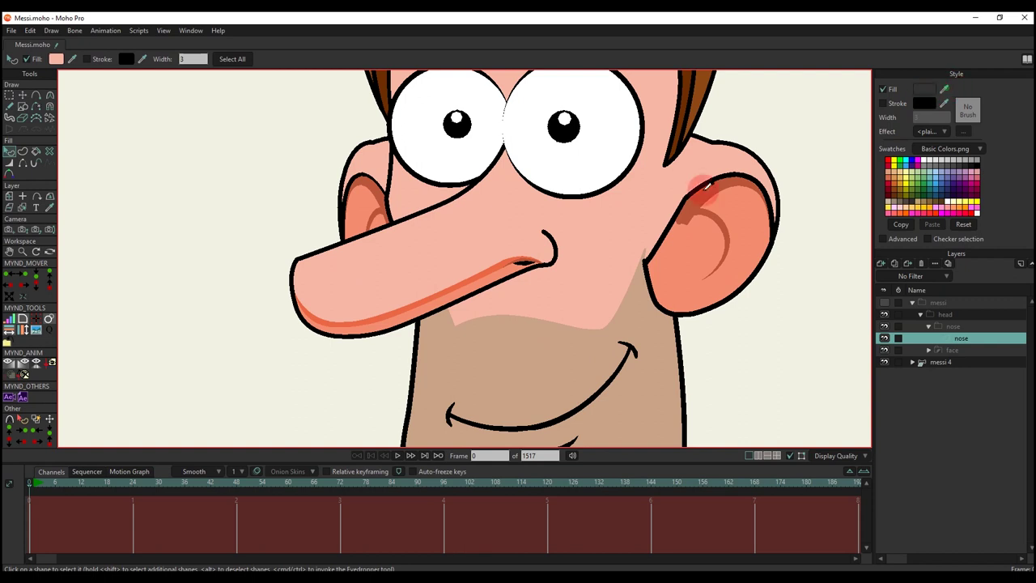
pyautogui.click(464, 283)
pyautogui.scroll(2, 504, 283)
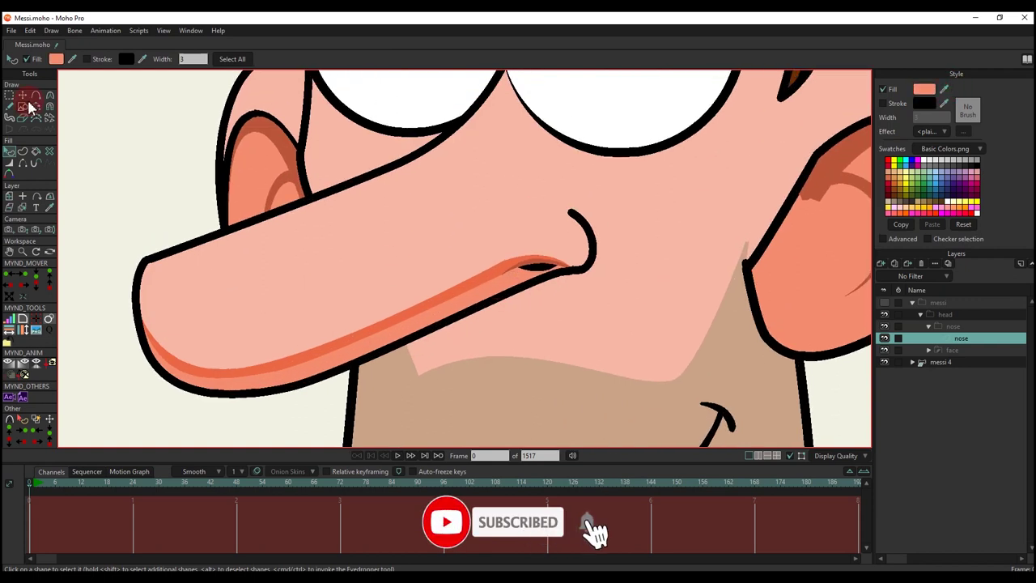
# Step: Trace the lower curve of the reference nostril opening and connect it to the shading's upper edge
pyautogui.press('e')
pyautogui.scroll(3, 602, 238)
pyautogui.scroll(2, 500, 266)
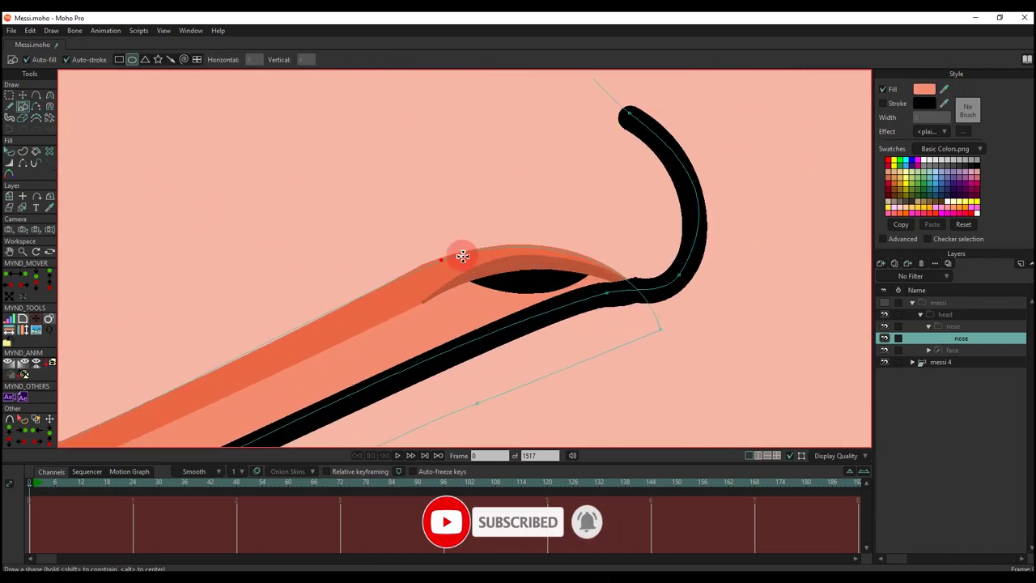
pyautogui.press('a')
pyautogui.moveTo(500, 290); pyautogui.dragTo(520, 294)
pyautogui.click(608, 267)
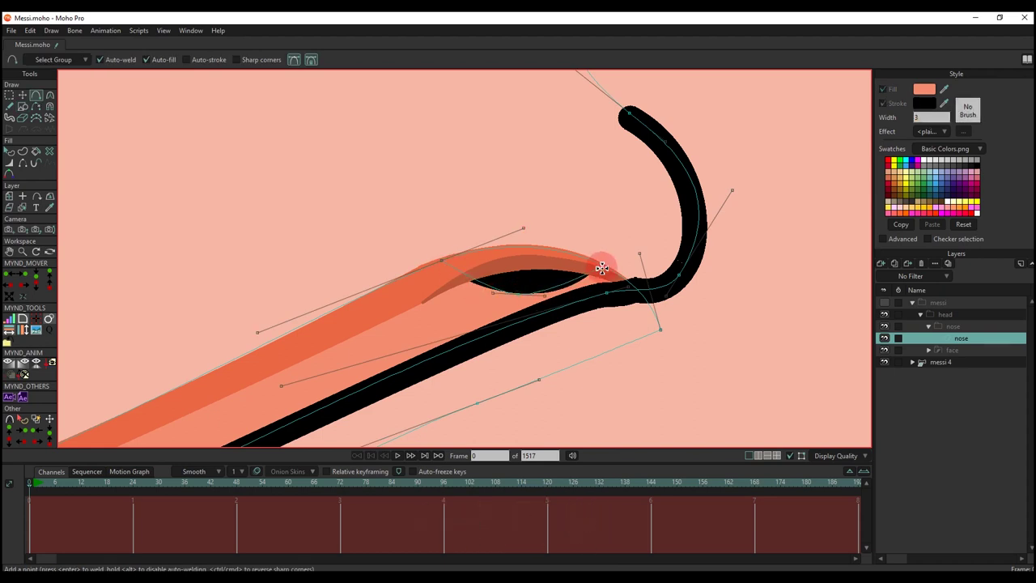
# Step: Create a filled shape with no stroke from the points around the nostril opening
pyautogui.scroll(-3, 601, 268)
pyautogui.press('g')
pyautogui.moveTo(462, 232); pyautogui.dragTo(572, 298)
pyautogui.click(884, 302)
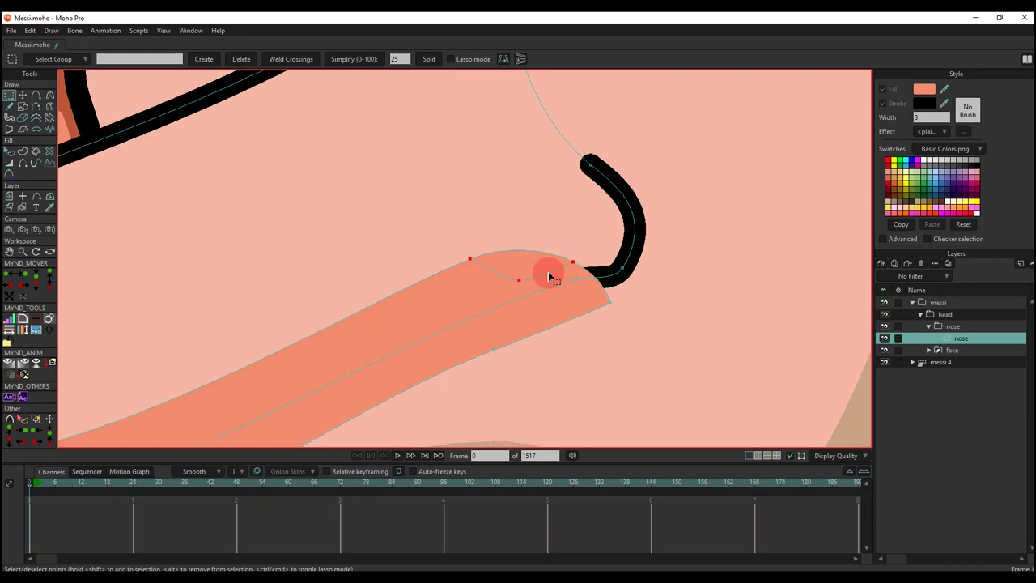
pyautogui.scroll(-2, 550, 274)
pyautogui.click(23, 151)
pyautogui.click(121, 67)
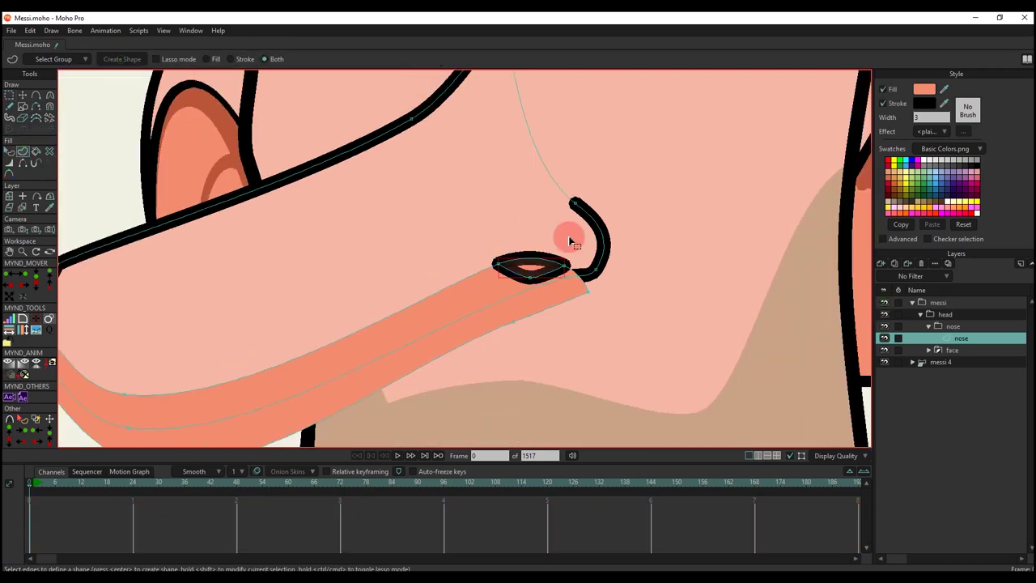
pyautogui.click(883, 104)
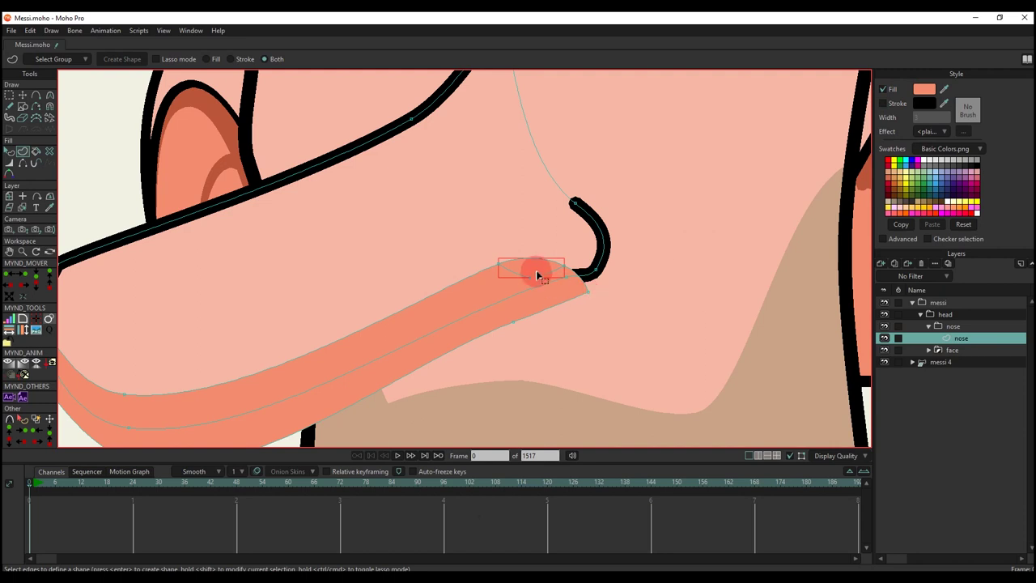
# Step: Fill the nostril shape with the black sampled from the reference nostril
pyautogui.press('q')
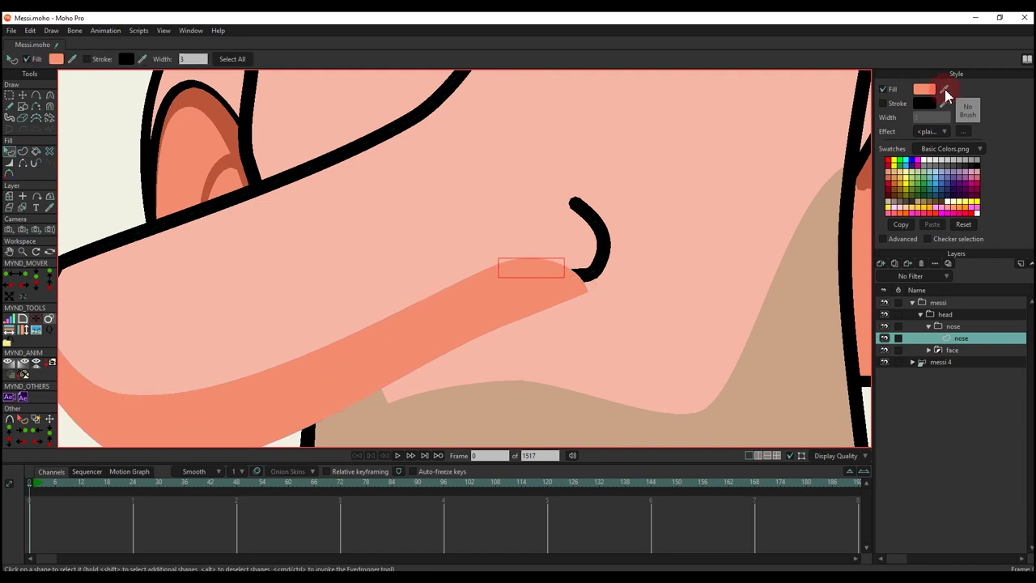
pyautogui.click(884, 304)
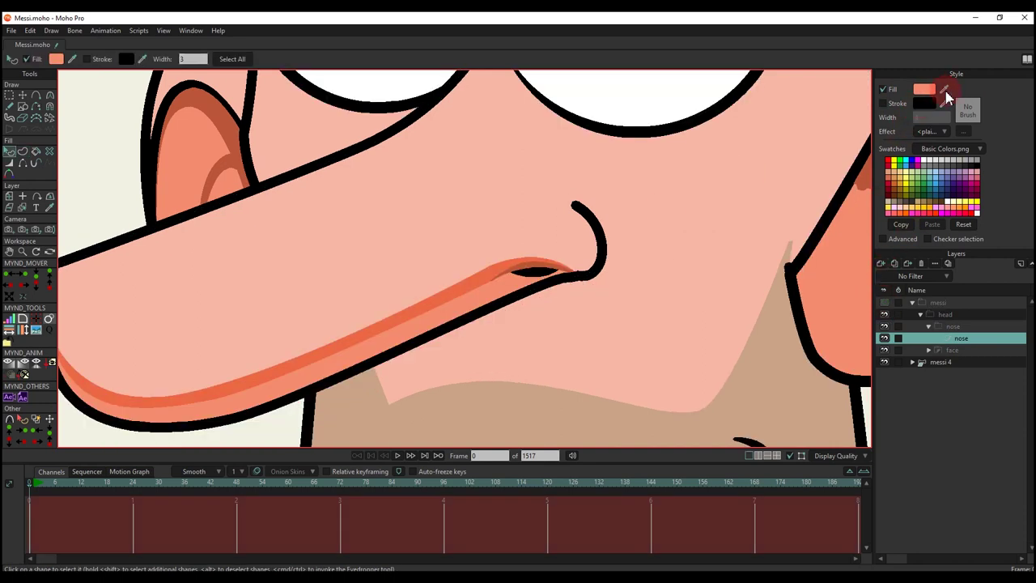
pyautogui.click(541, 270)
pyautogui.click(884, 314)
pyautogui.scroll(-5, 643, 302)
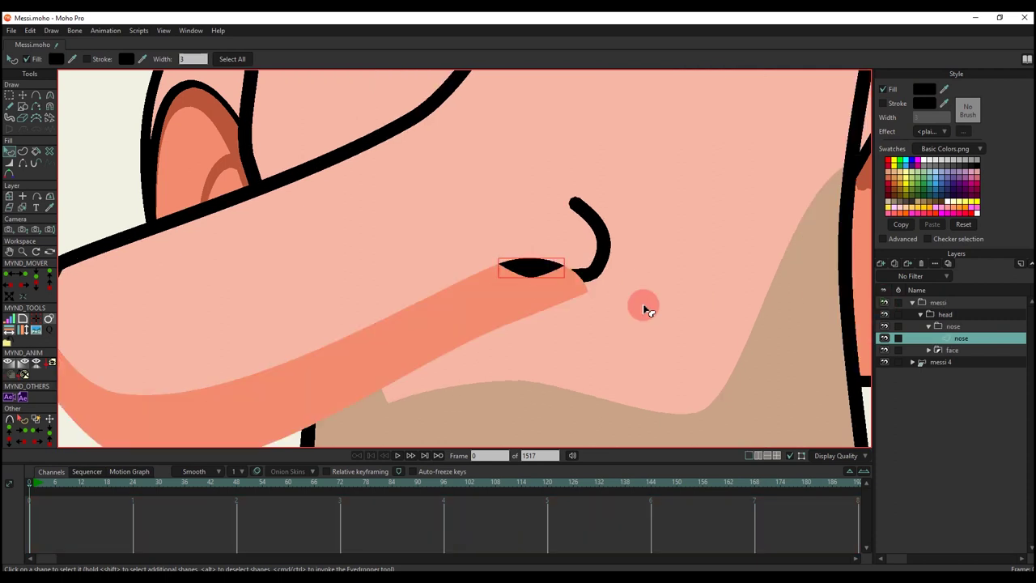
pyautogui.press('q')
# Step: Move the nose's shading and nostril shapes out of the nose layer onto a new vector layer above it
pyautogui.scroll(-2, 595, 314)
pyautogui.scroll(4, 595, 314)
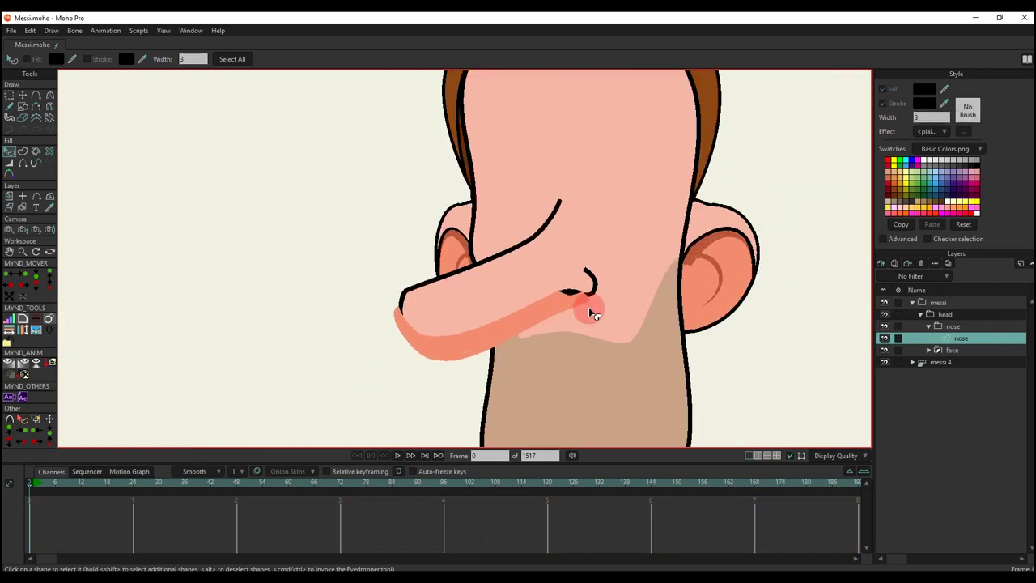
pyautogui.click(505, 335)
pyautogui.press('t')
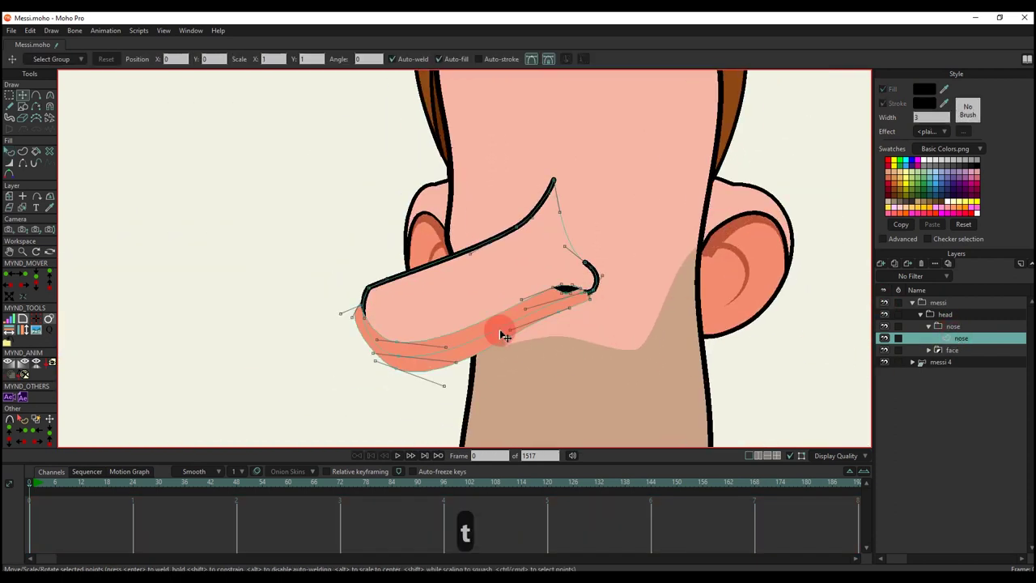
pyautogui.scroll(2, 562, 294)
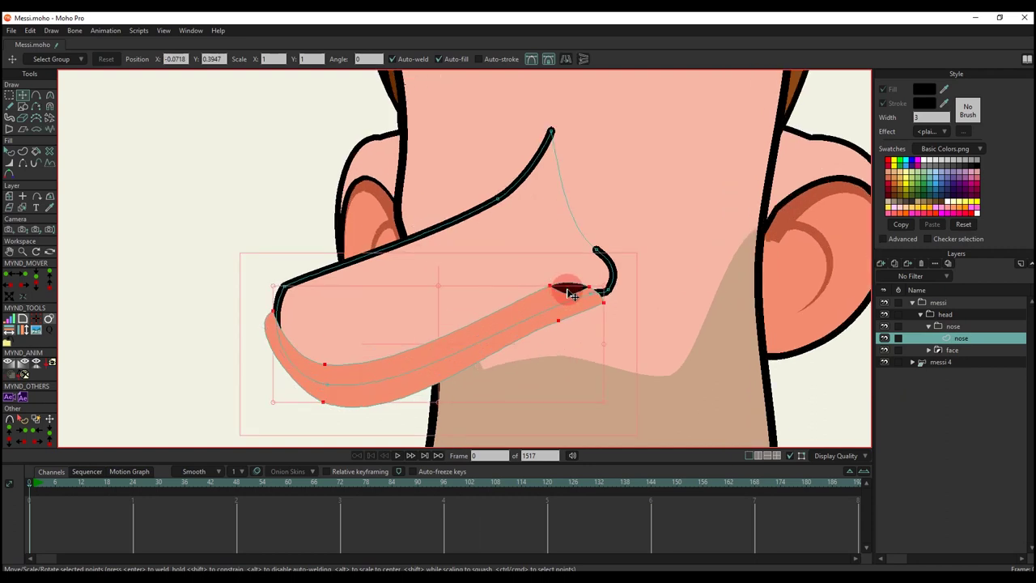
pyautogui.hotkey('ctrl', 'x')
pyautogui.click(881, 264)
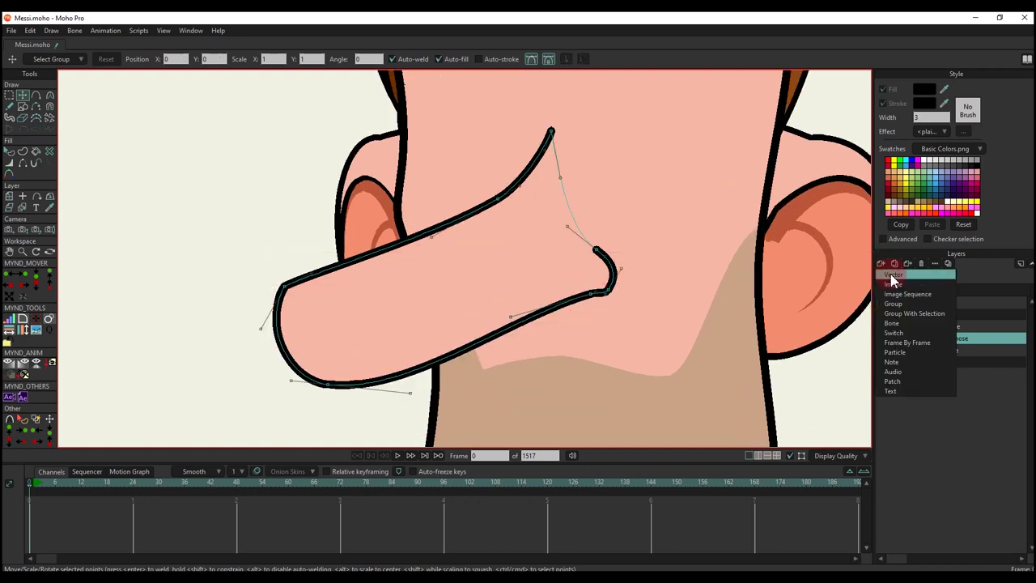
pyautogui.click(891, 275)
pyautogui.hotkey('ctrl', 'v')
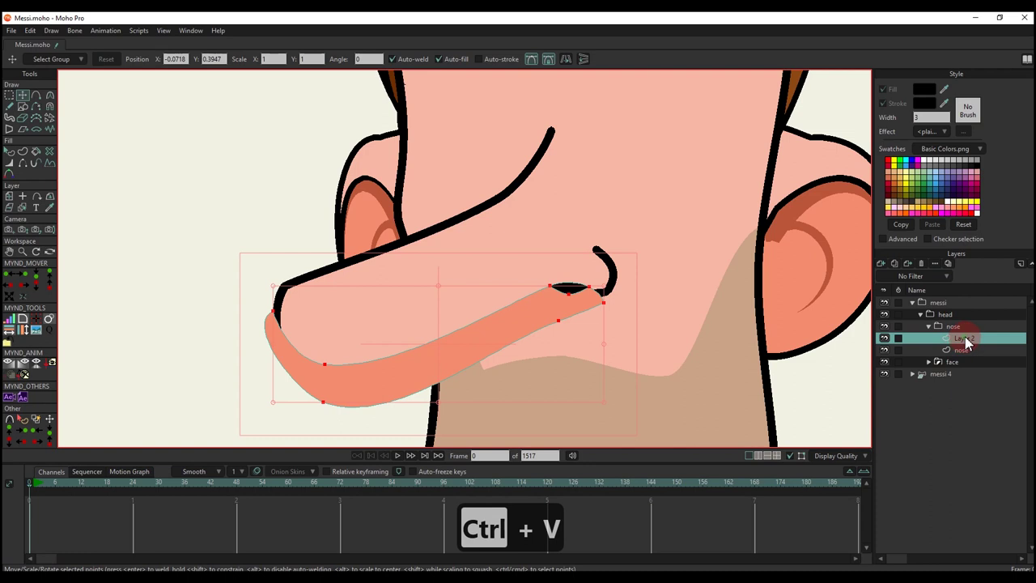
# Step: Rename the new shading layer as shadow
pyautogui.doubleClick(966, 338)
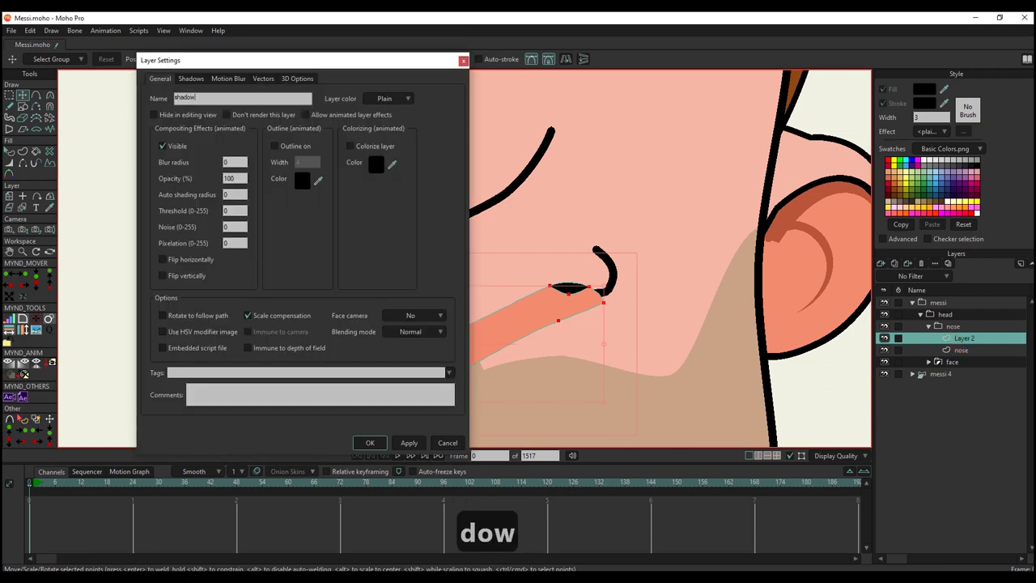
pyautogui.press('Return')
pyautogui.scroll(-3, 606, 311)
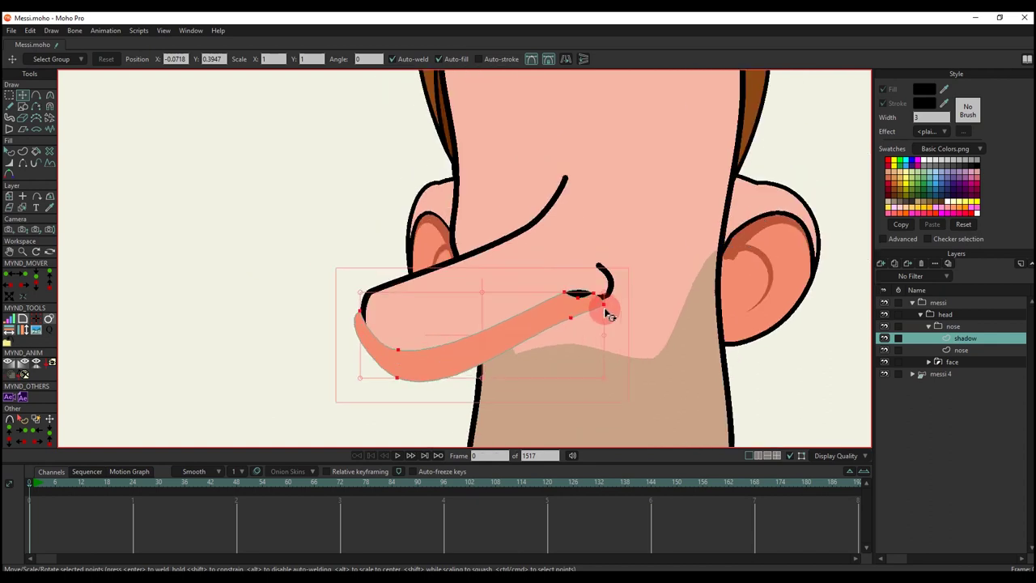
# Step: Set the nose group's mask to Hide all
pyautogui.doubleClick(961, 327)
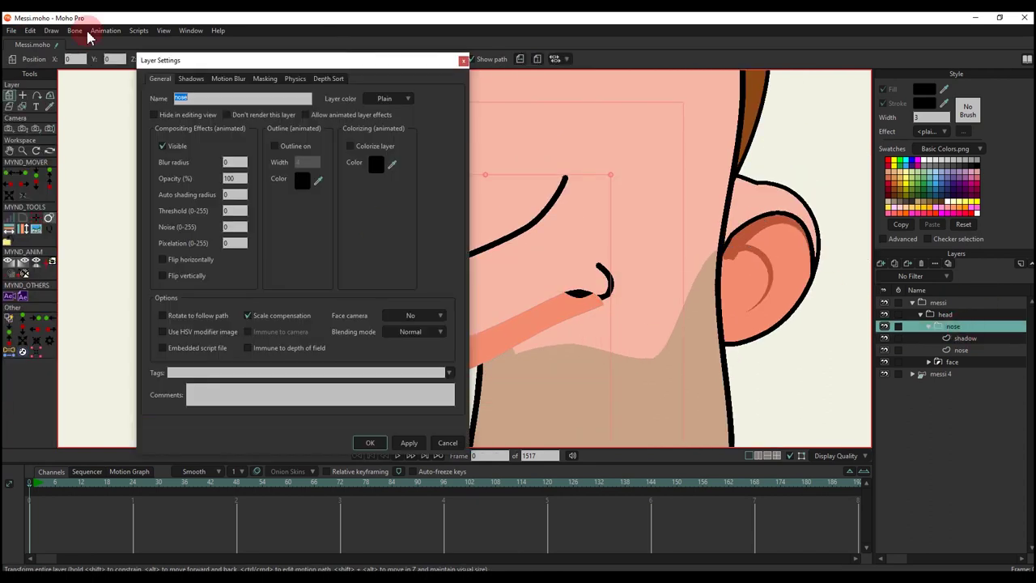
pyautogui.click(256, 78)
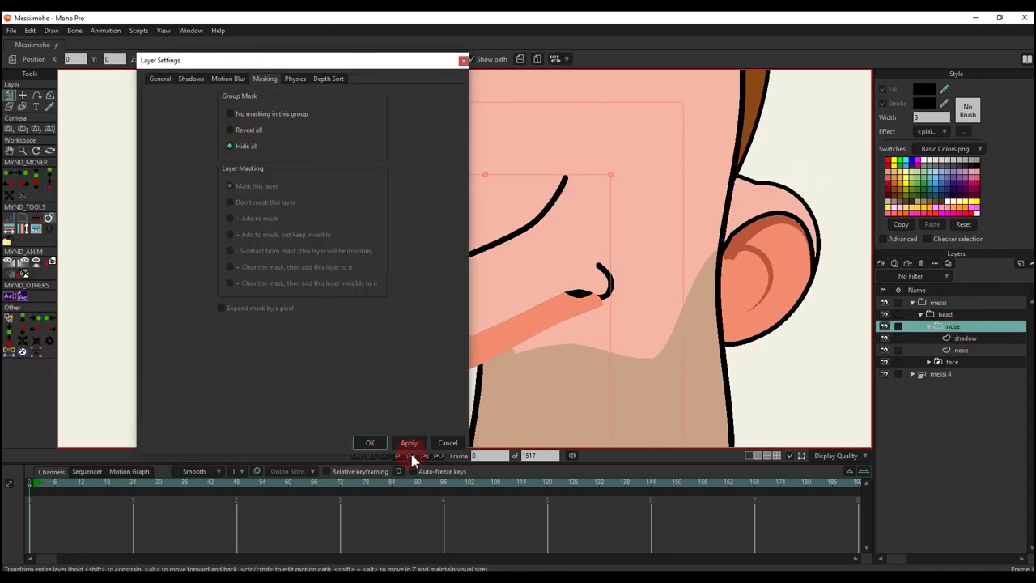
pyautogui.click(366, 443)
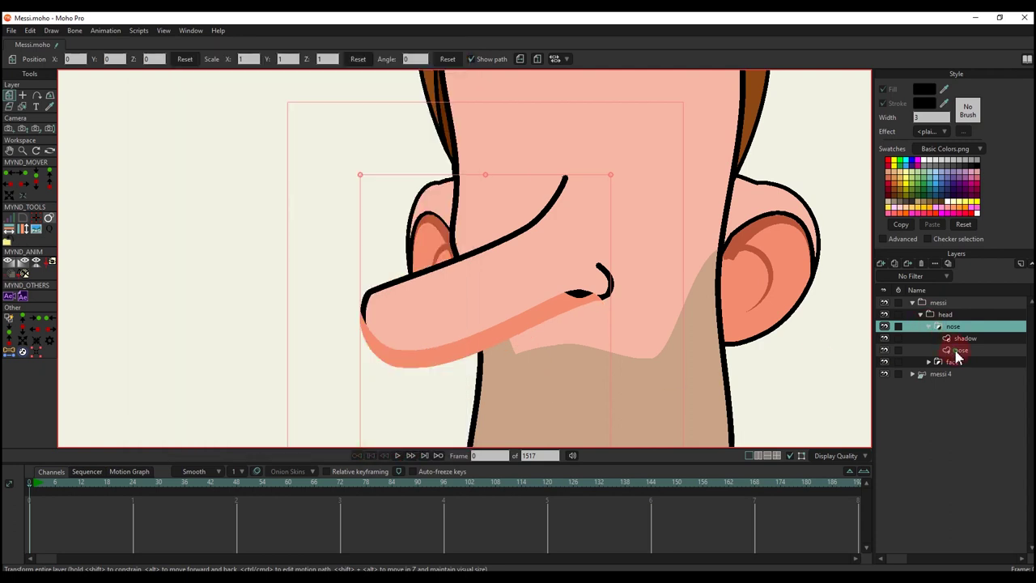
# Step: Set the nose layer to Add to mask with Exclude strokes enabled, so it clips the shadow layer
pyautogui.doubleClick(957, 351)
pyautogui.click(263, 78)
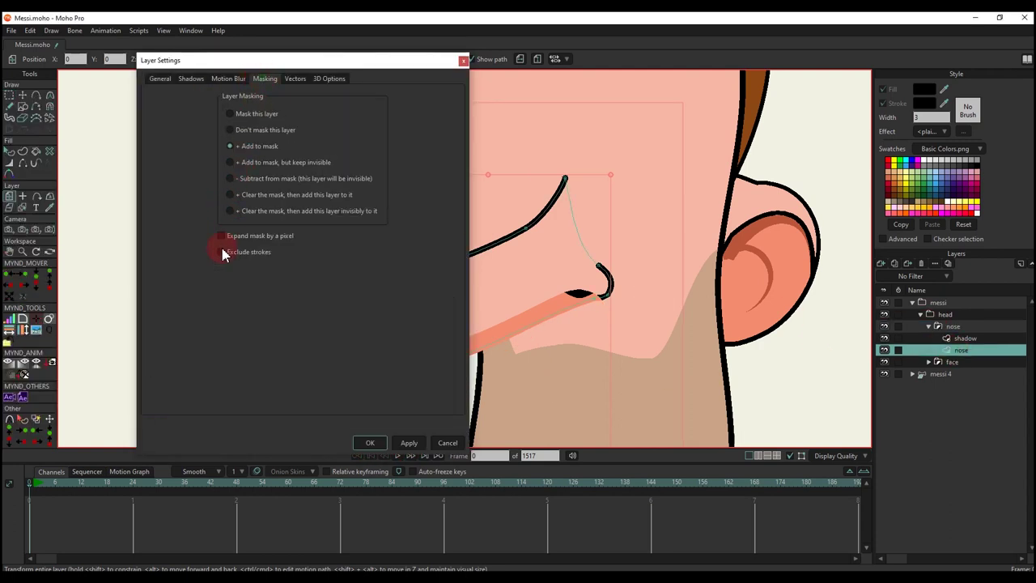
pyautogui.click(416, 442)
pyautogui.click(366, 443)
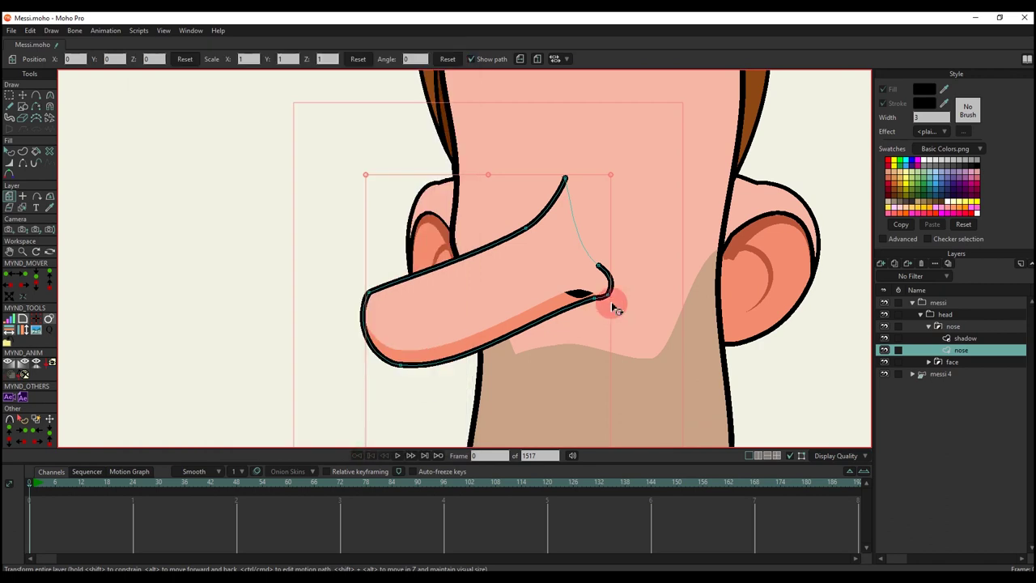
pyautogui.scroll(-5, 613, 300)
pyautogui.press('q')
pyautogui.scroll(5, 623, 340)
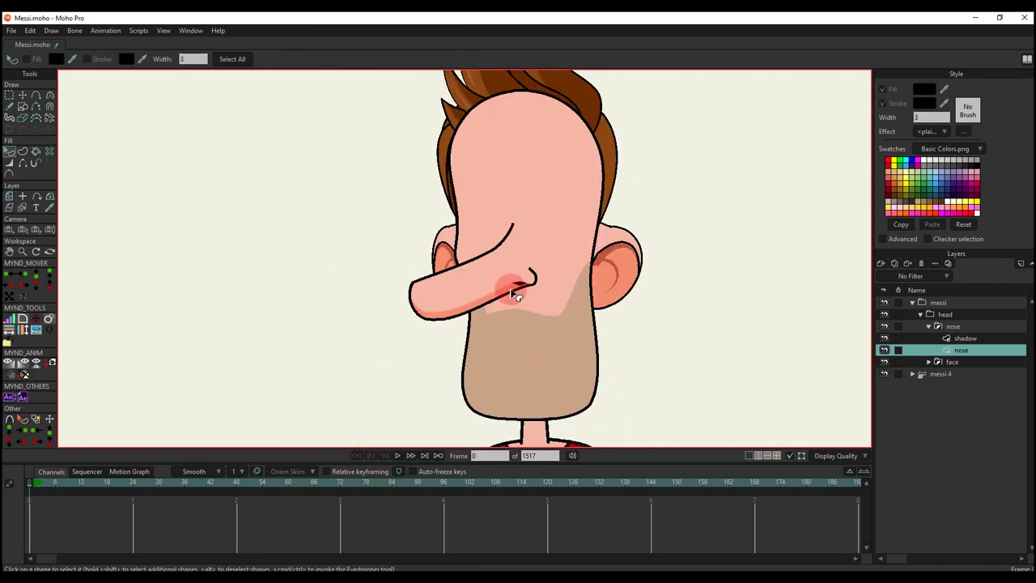
pyautogui.scroll(-3, 566, 284)
pyautogui.scroll(3, 518, 295)
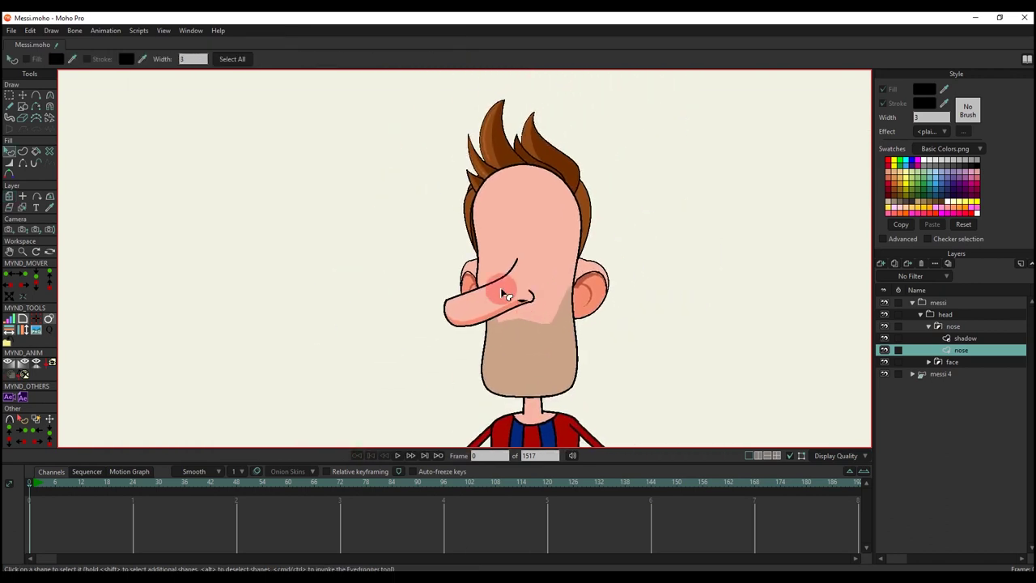
# Step: Collapse the nose group and hide the head group to expose the reference face
pyautogui.click(930, 328)
pyautogui.click(885, 315)
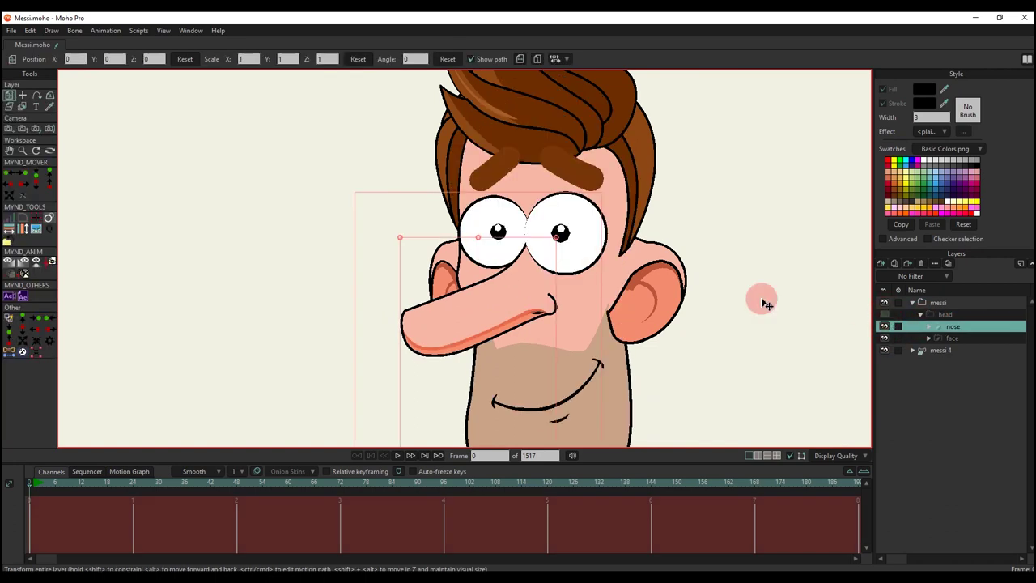
pyautogui.scroll(-5, 552, 281)
pyautogui.scroll(4, 552, 281)
# Step: Add a vector layer above the nose group, place it in its own group, and name that group eye R
pyautogui.click(884, 265)
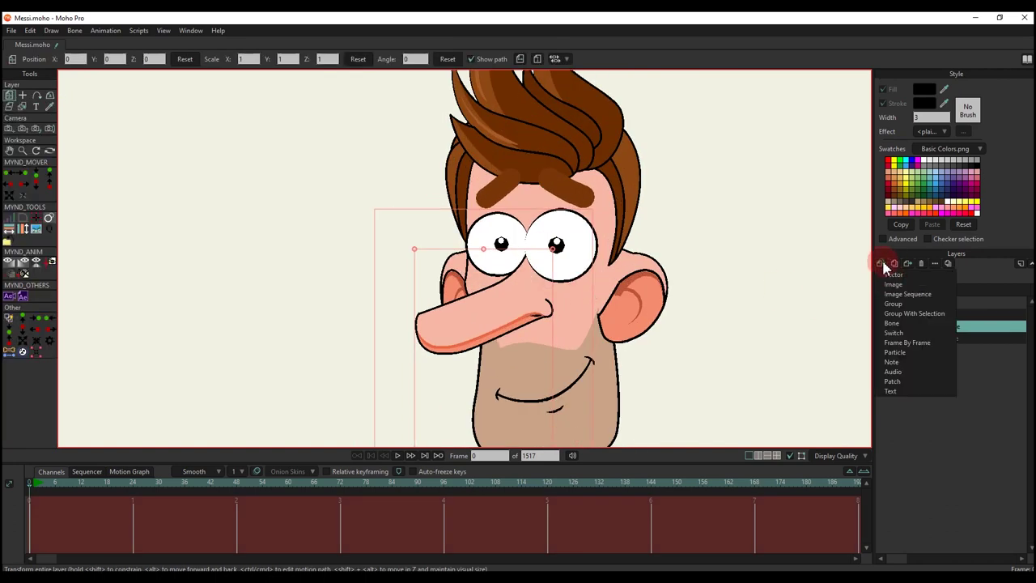
pyautogui.click(890, 277)
pyautogui.rightClick(952, 328)
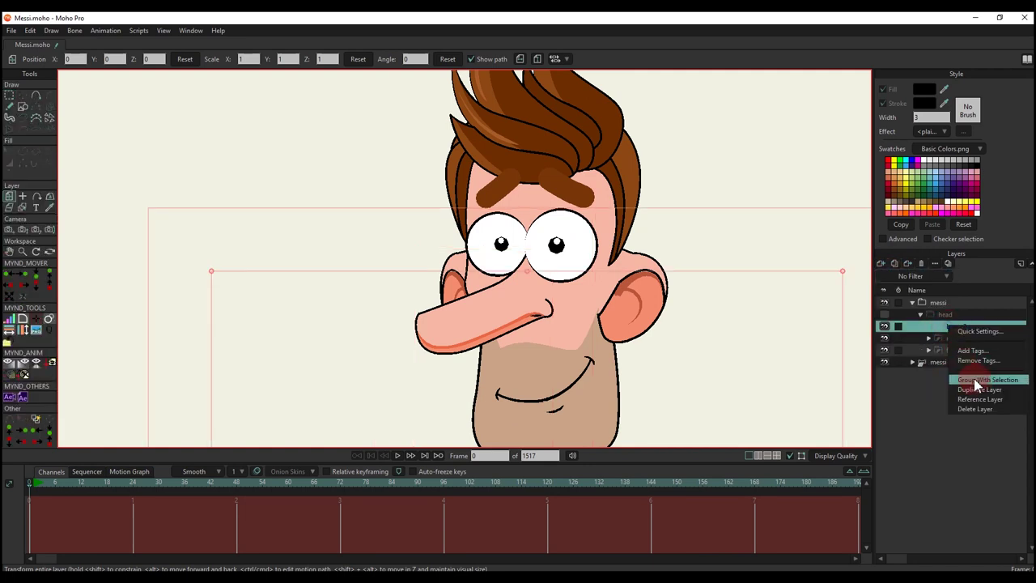
pyautogui.click(979, 378)
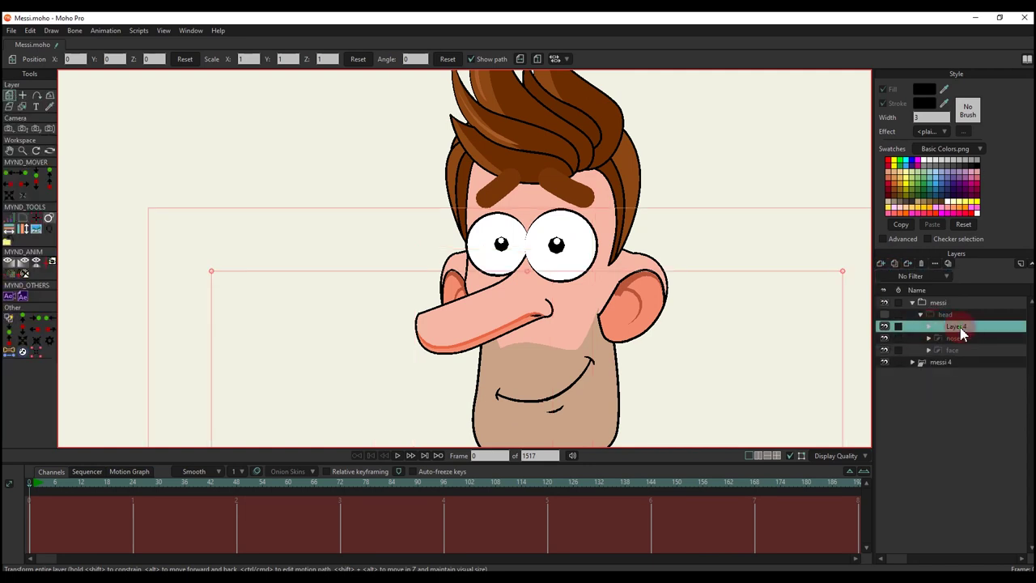
pyautogui.doubleClick(960, 329)
pyautogui.write('eye')
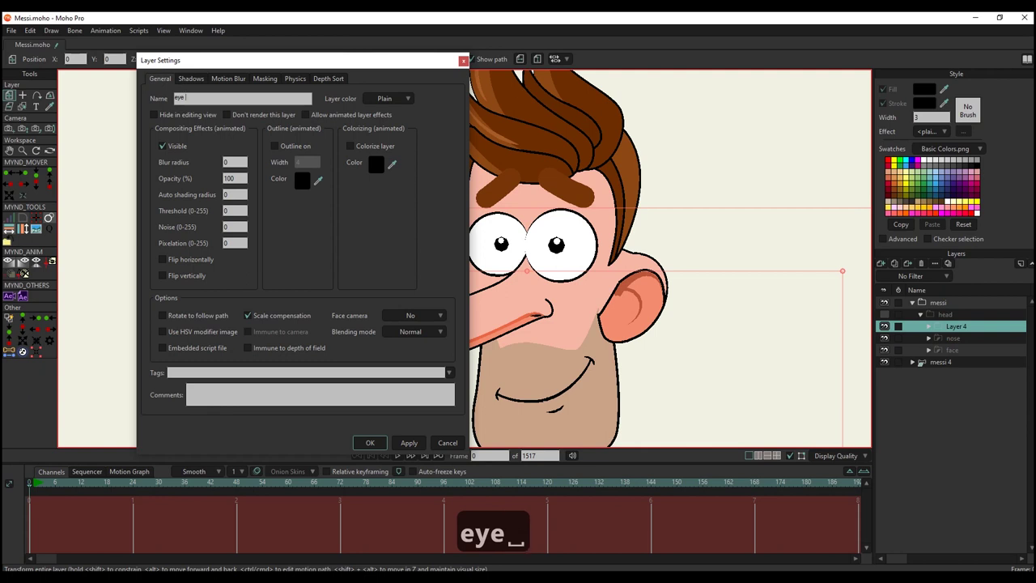
pyautogui.write(' R')
pyautogui.click(370, 443)
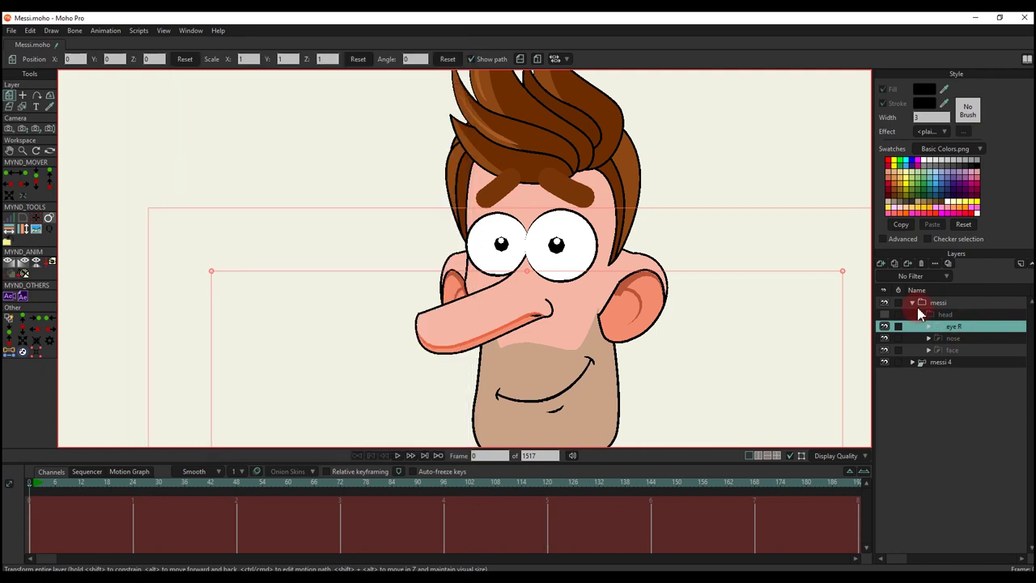
# Step: Draw a circle over the reference's larger eye on the vector layer inside the eye R group
pyautogui.click(929, 326)
pyautogui.click(960, 339)
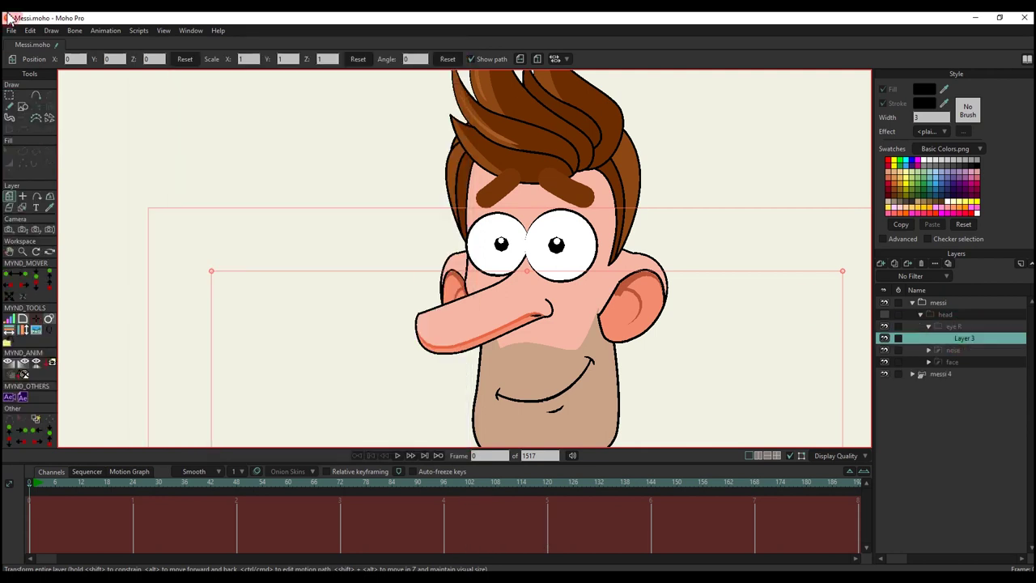
pyautogui.click(26, 108)
pyautogui.scroll(5, 591, 248)
pyautogui.moveTo(526, 246); pyautogui.dragTo(433, 176)
pyautogui.press('t')
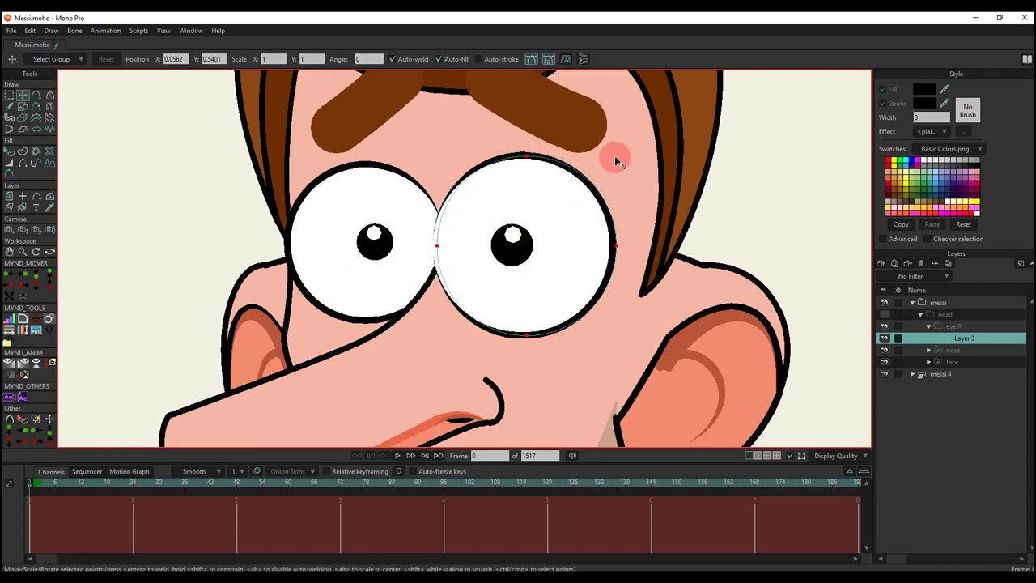
# Step: Show the head group and set the eye circle's fill colour to white, FFFFFF
pyautogui.scroll(-3, 611, 155)
pyautogui.press('q')
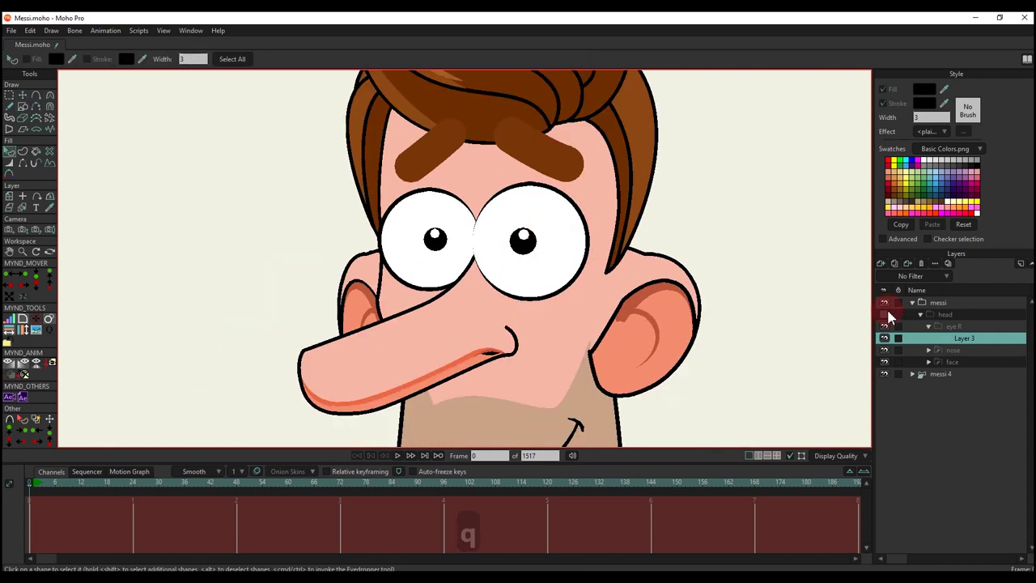
pyautogui.click(886, 315)
pyautogui.scroll(2, 593, 251)
pyautogui.press('q')
pyautogui.click(544, 246)
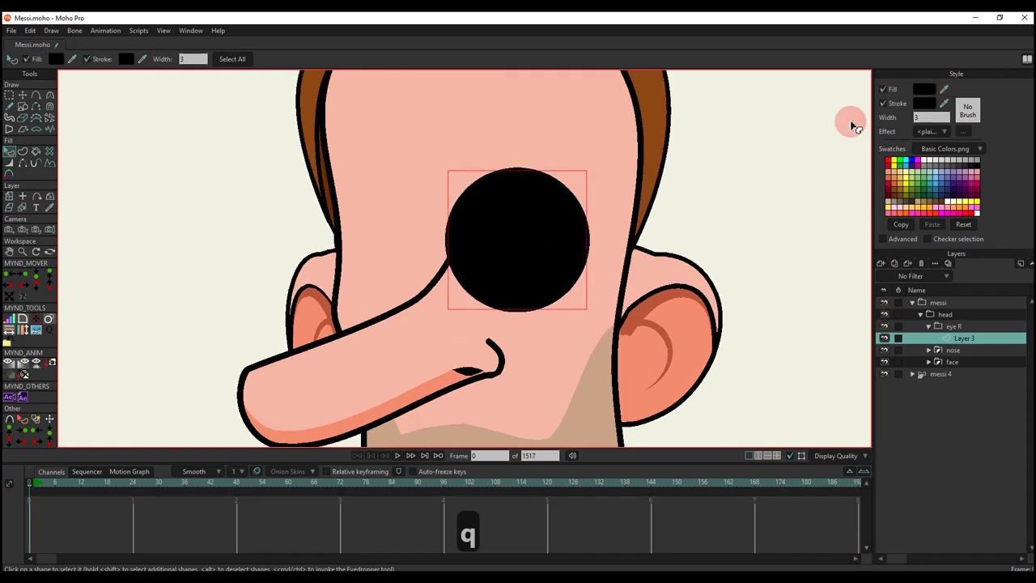
pyautogui.click(926, 89)
pyautogui.click(798, 111)
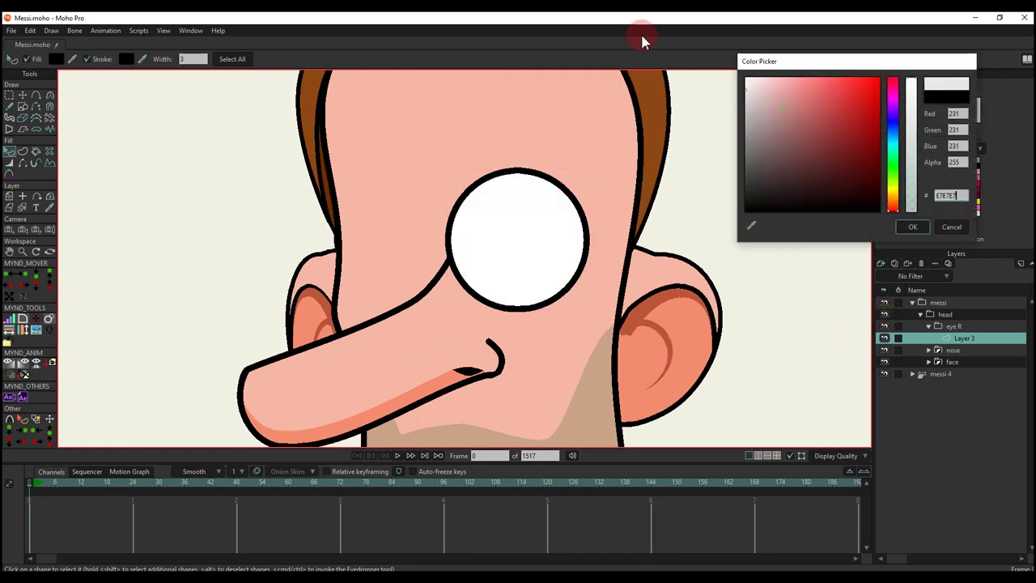
pyautogui.moveTo(642, 36); pyautogui.dragTo(641, 34)
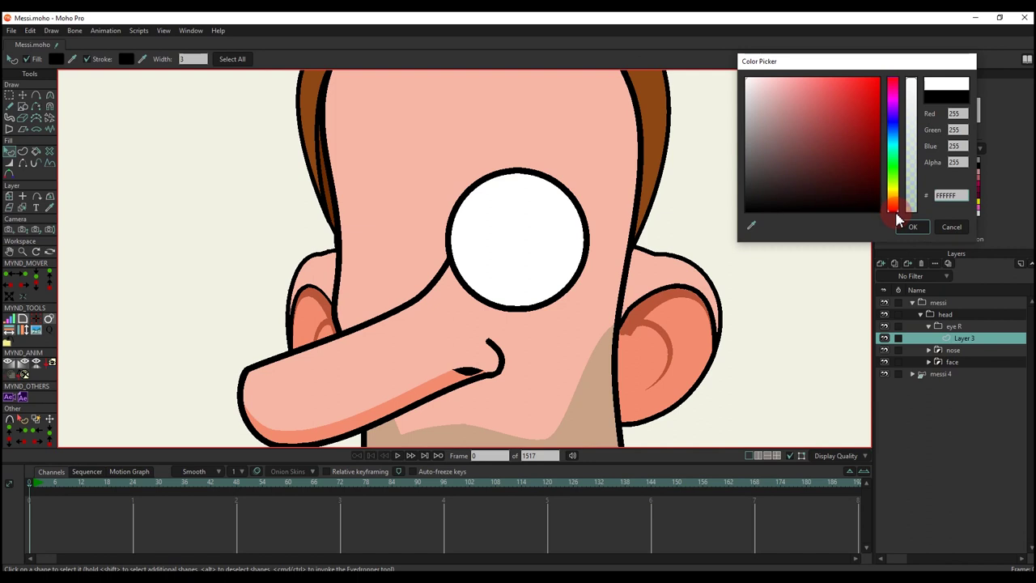
pyautogui.click(914, 228)
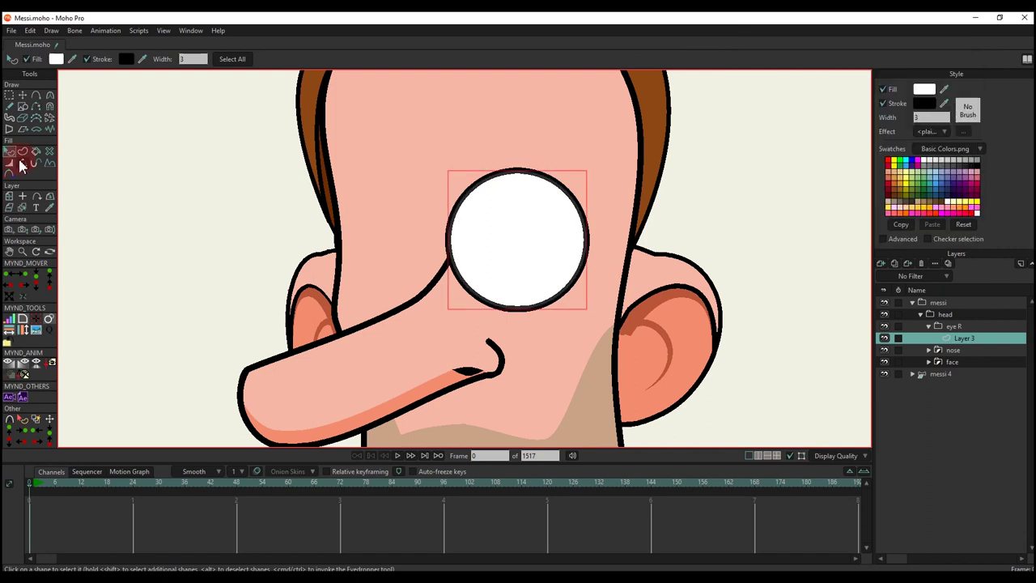
# Step: Taper the eye outline's line width to 0 percent at the circle's inner point, above the nose bridge
pyautogui.click(11, 164)
pyautogui.scroll(2, 347, 259)
pyautogui.press('t')
pyautogui.click(105, 169)
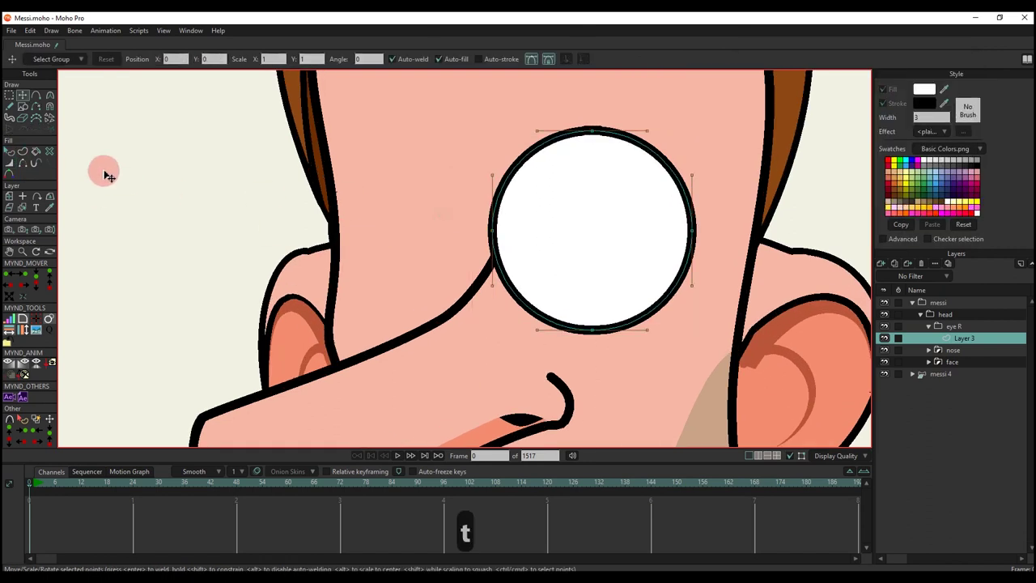
pyautogui.click(9, 162)
pyautogui.moveTo(476, 233); pyautogui.dragTo(407, 229)
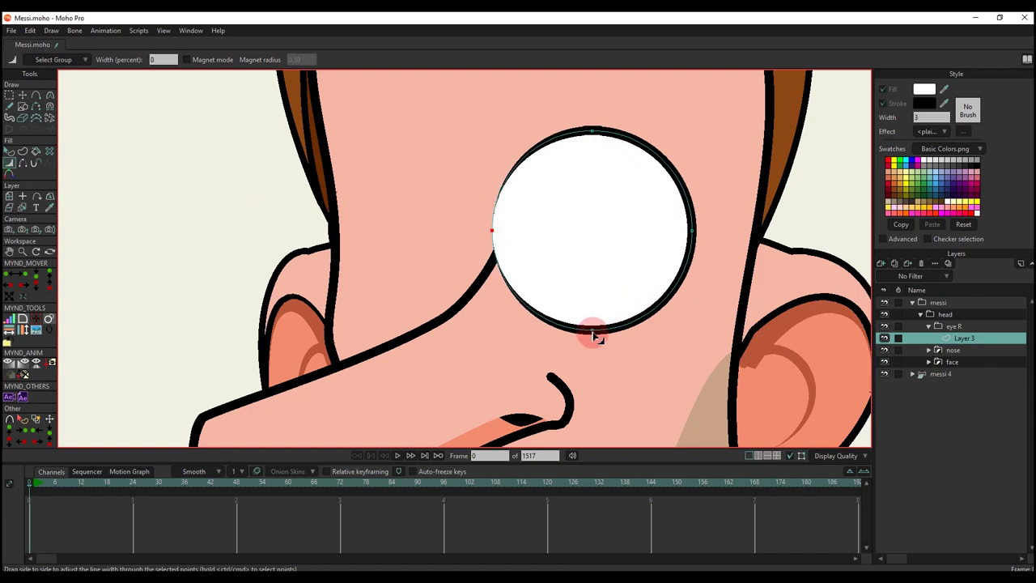
# Step: Hide the messi group and add a vector layer above the eye circle's layer inside the eye R group
pyautogui.press('q')
pyautogui.press('q')
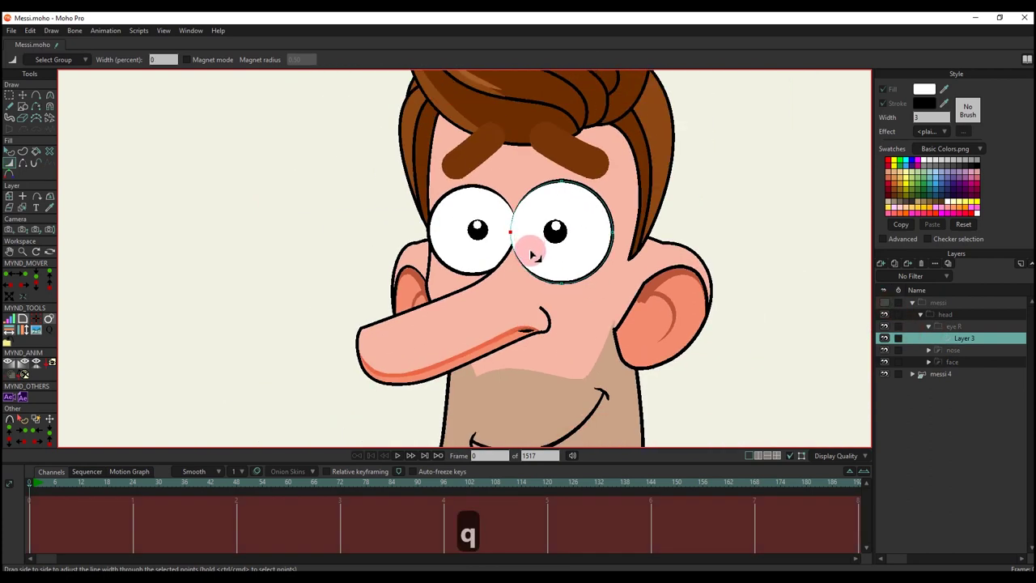
pyautogui.scroll(2, 585, 324)
pyautogui.press('q')
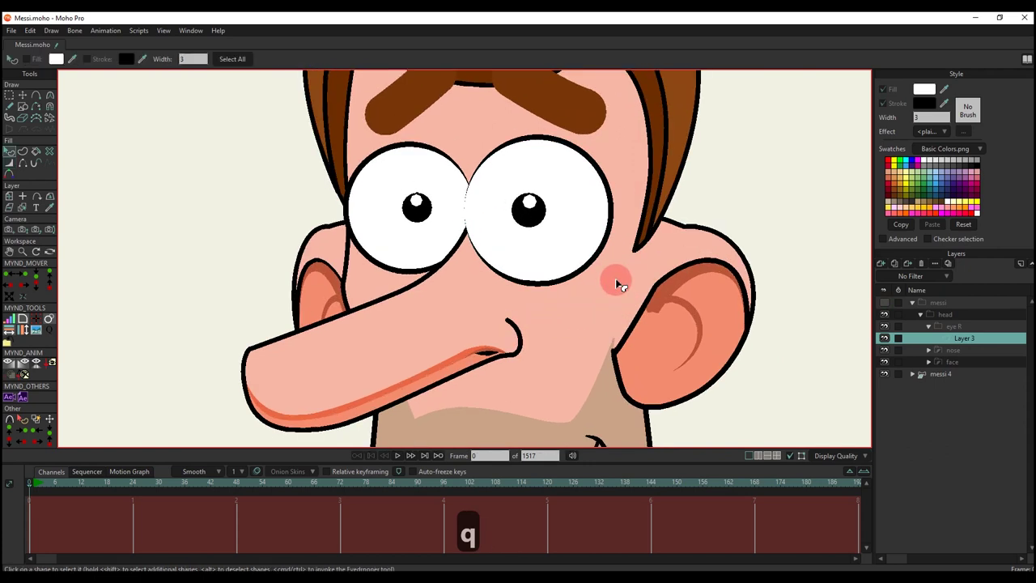
pyautogui.scroll(-3, 615, 284)
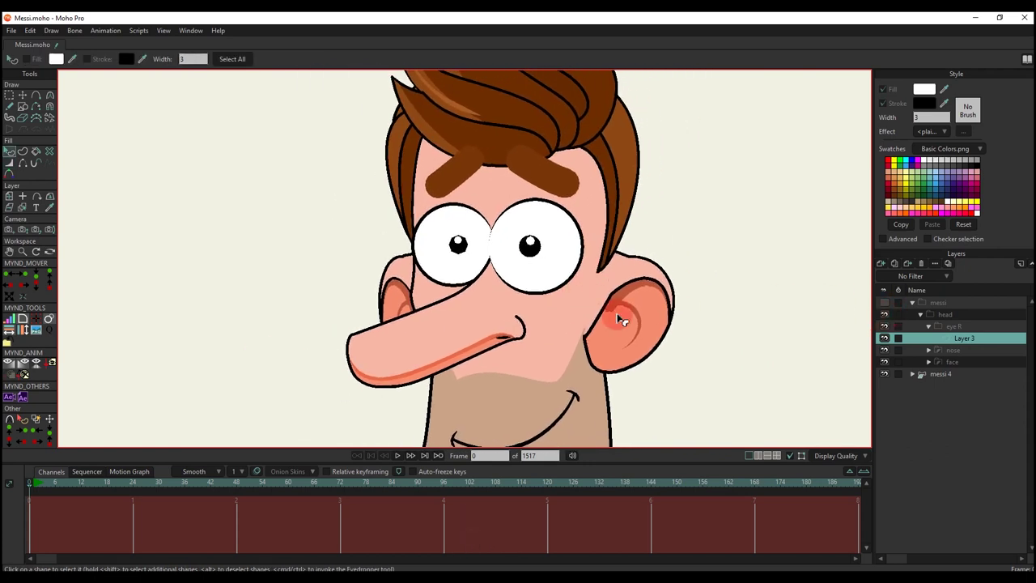
pyautogui.scroll(2, 550, 301)
pyautogui.moveTo(549, 298); pyautogui.dragTo(552, 321)
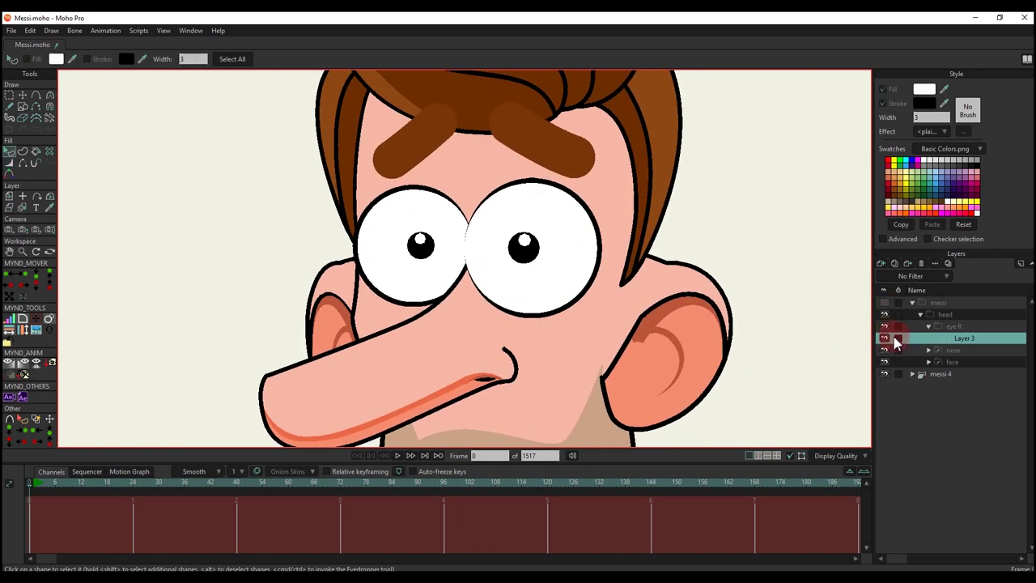
pyautogui.click(881, 267)
pyautogui.click(963, 331)
pyautogui.click(965, 351)
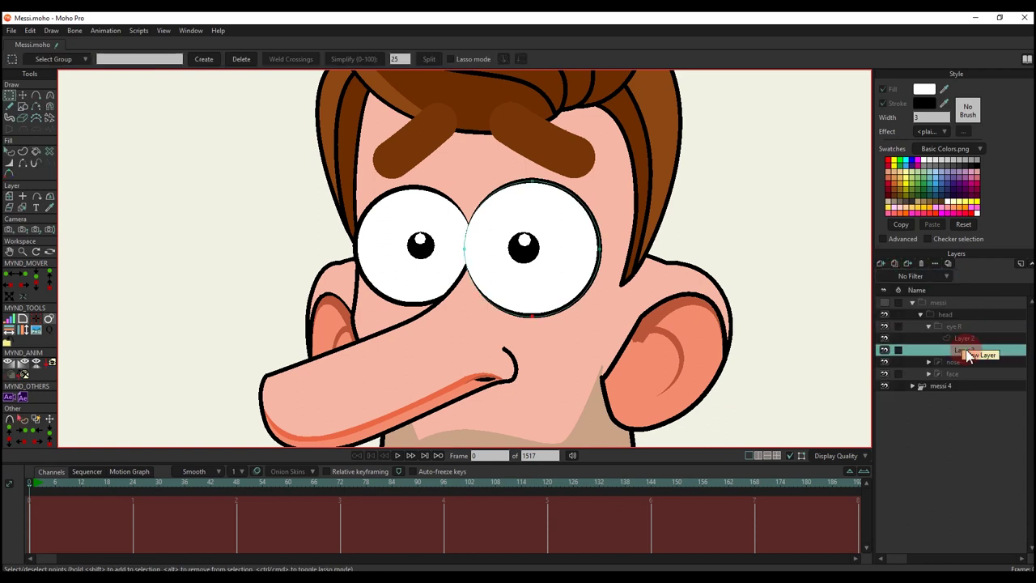
# Step: Rename the eye circle's layer as mask and the new layer above it as eyeball
pyautogui.doubleClick(969, 356)
pyautogui.write('mask')
pyautogui.press('Return')
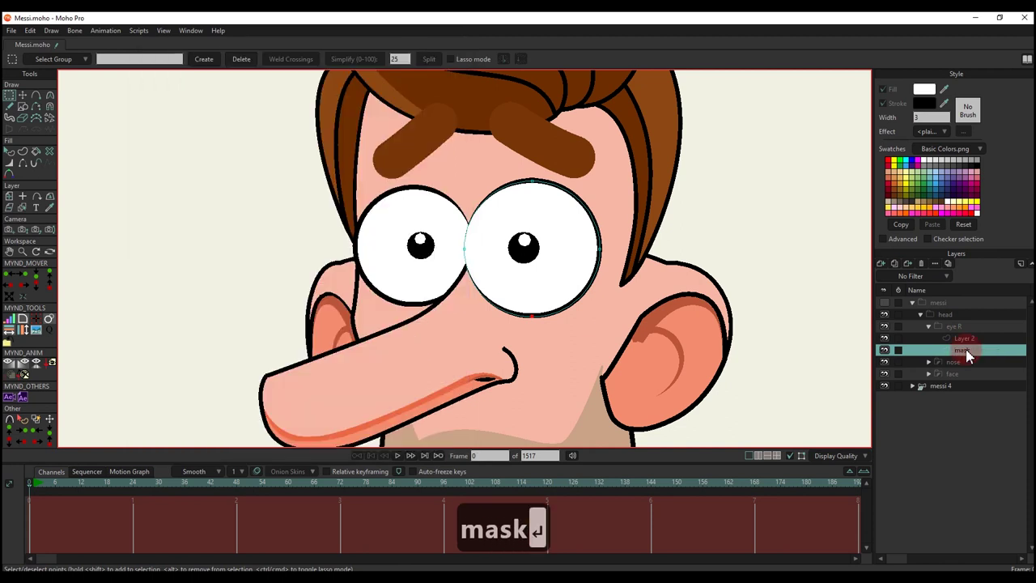
pyautogui.doubleClick(965, 339)
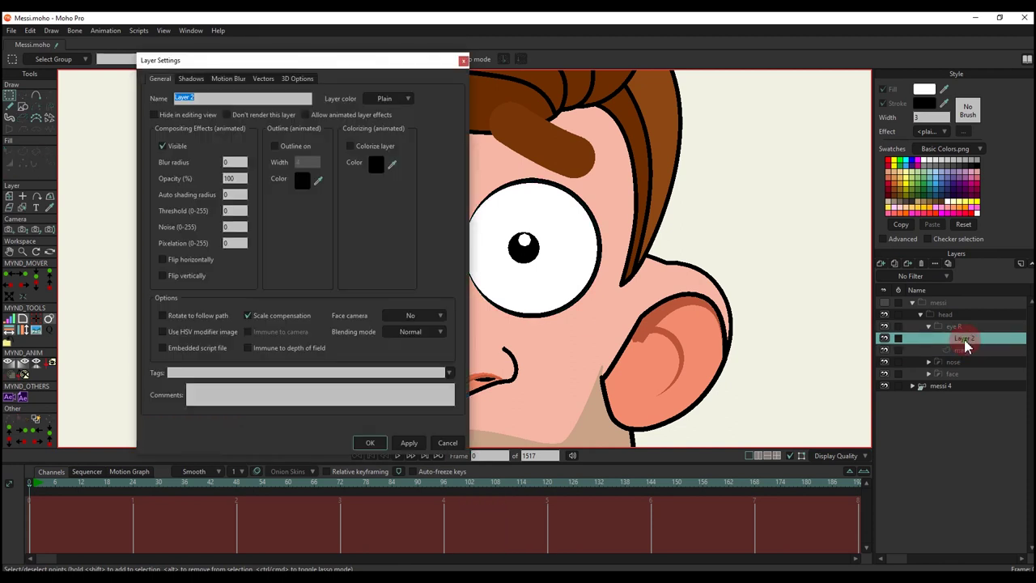
pyautogui.write('eyeball')
pyautogui.press('Return')
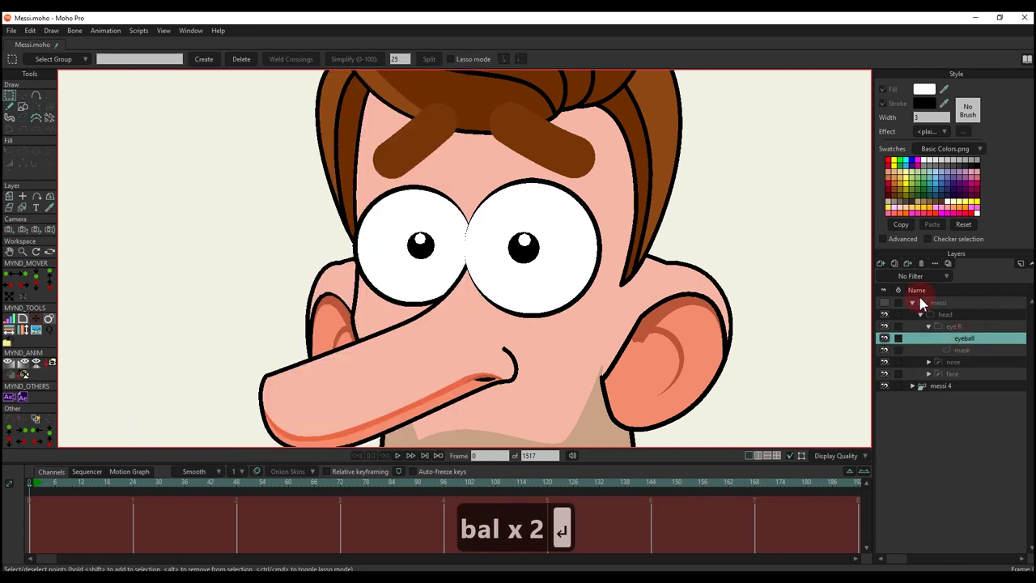
# Step: Draw a circle over the larger eye's reference pupil on the eyeball layer, with a black fill and no stroke
pyautogui.click(23, 106)
pyautogui.scroll(4, 503, 251)
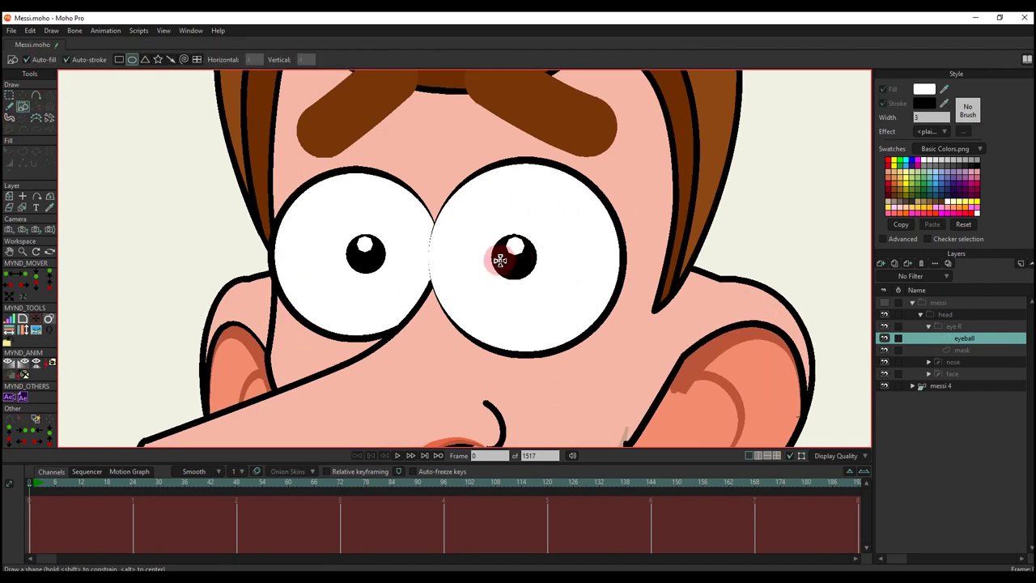
pyautogui.moveTo(501, 235)
pyautogui.mouseDown()
pyautogui.moveTo(492, 229)
pyautogui.moveTo(536, 254)
pyautogui.mouseUp()
pyautogui.scroll(2, 520, 239)
pyautogui.press('t')
pyautogui.scroll(-3, 536, 254)
pyautogui.press('q')
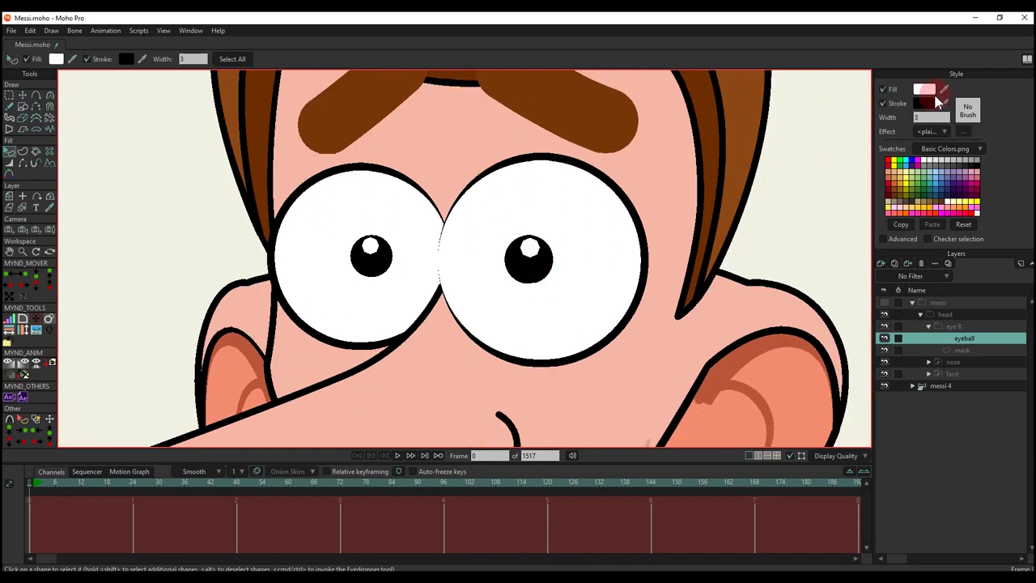
pyautogui.moveTo(944, 91); pyautogui.dragTo(926, 104)
pyautogui.click(883, 104)
pyautogui.press('t')
# Step: Duplicate the pupil circle, scale the copy down over the reference highlight and fill it white
pyautogui.scroll(3, 527, 267)
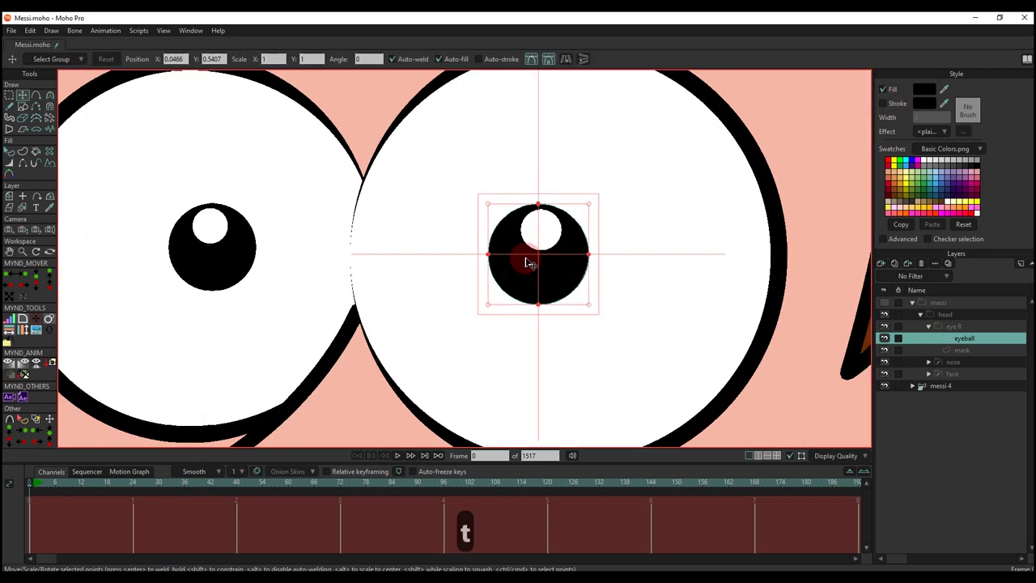
pyautogui.hotkey('ctrl', 'c')
pyautogui.hotkey('ctrl', 'v')
pyautogui.moveTo(590, 209); pyautogui.dragTo(548, 235)
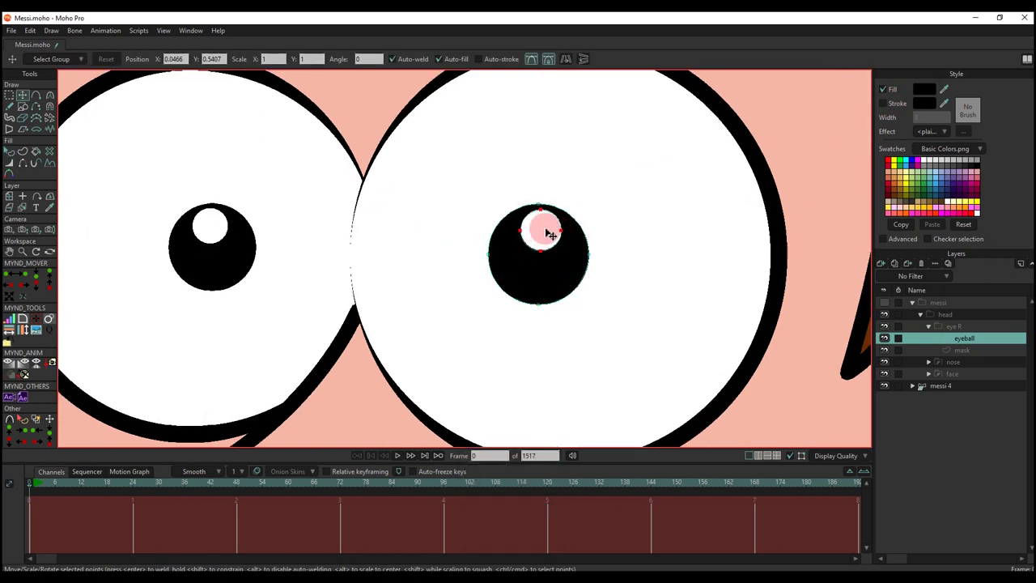
pyautogui.press('q')
pyautogui.click(924, 90)
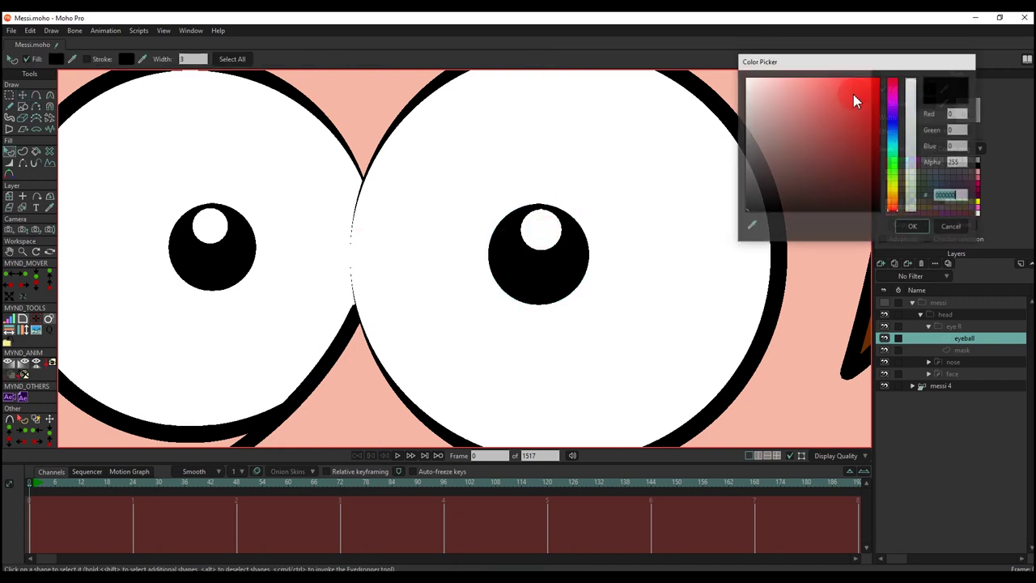
pyautogui.click(912, 227)
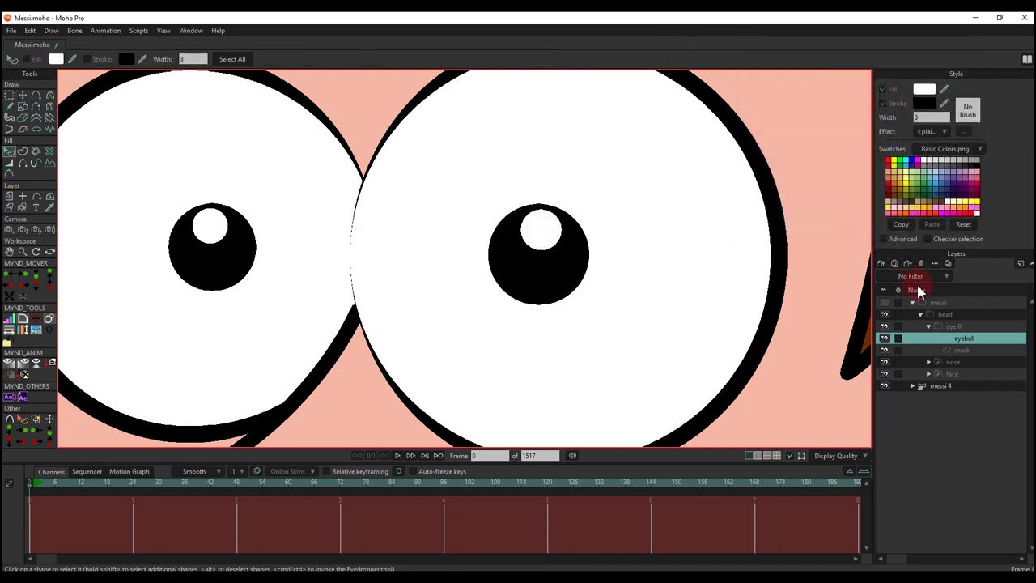
# Step: Show the messi group again and set the eye R group's masking to Hide all
pyautogui.click(885, 303)
pyautogui.scroll(-7, 682, 273)
pyautogui.scroll(-2, 683, 278)
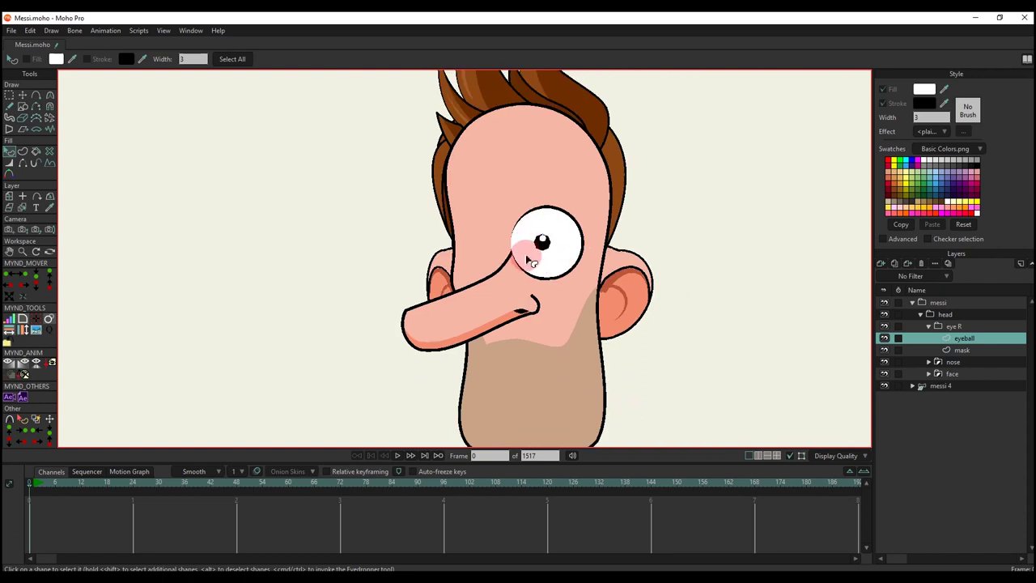
pyautogui.scroll(2, 550, 243)
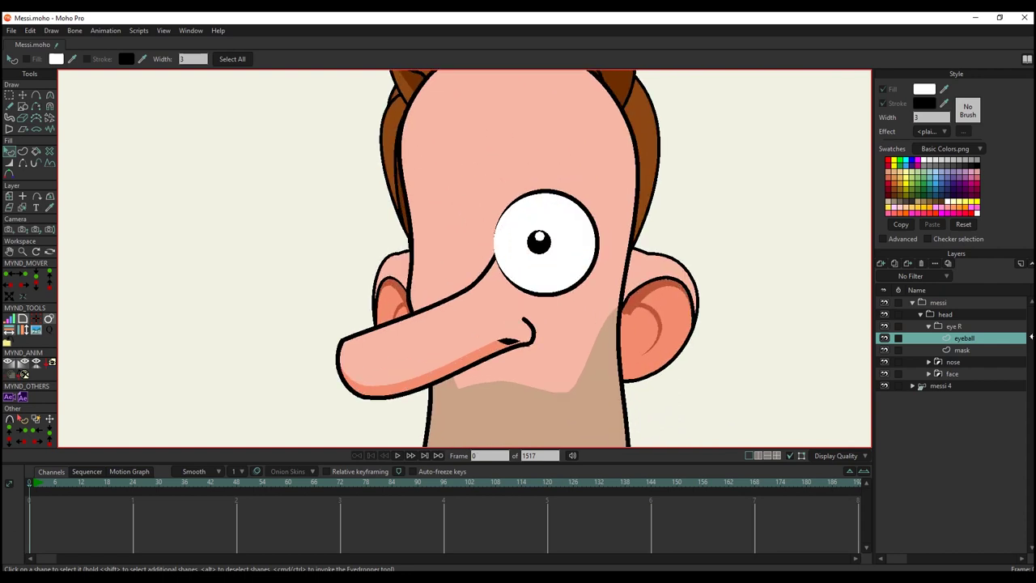
pyautogui.click(955, 327)
pyautogui.click(958, 339)
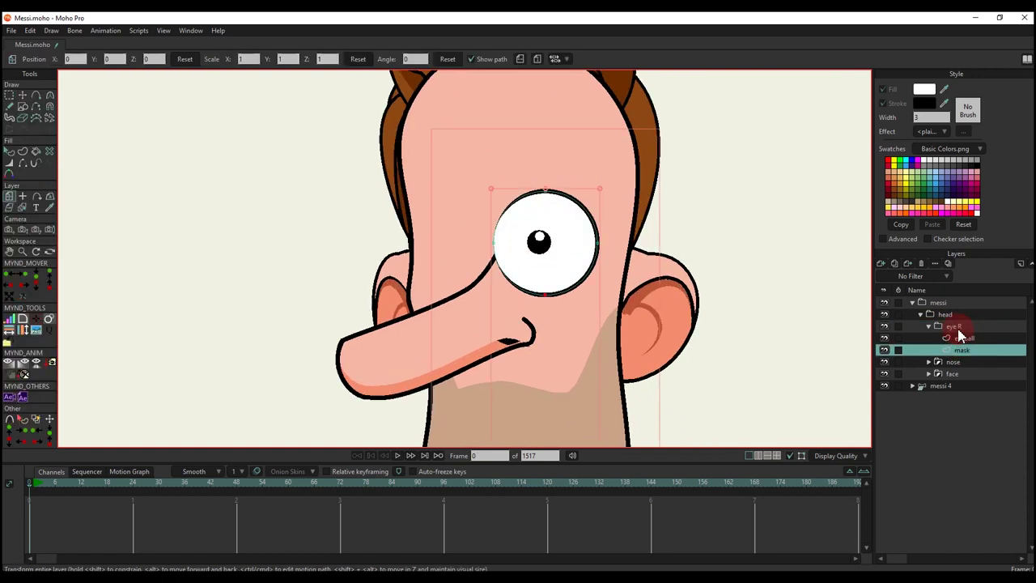
pyautogui.doubleClick(957, 327)
pyautogui.click(266, 80)
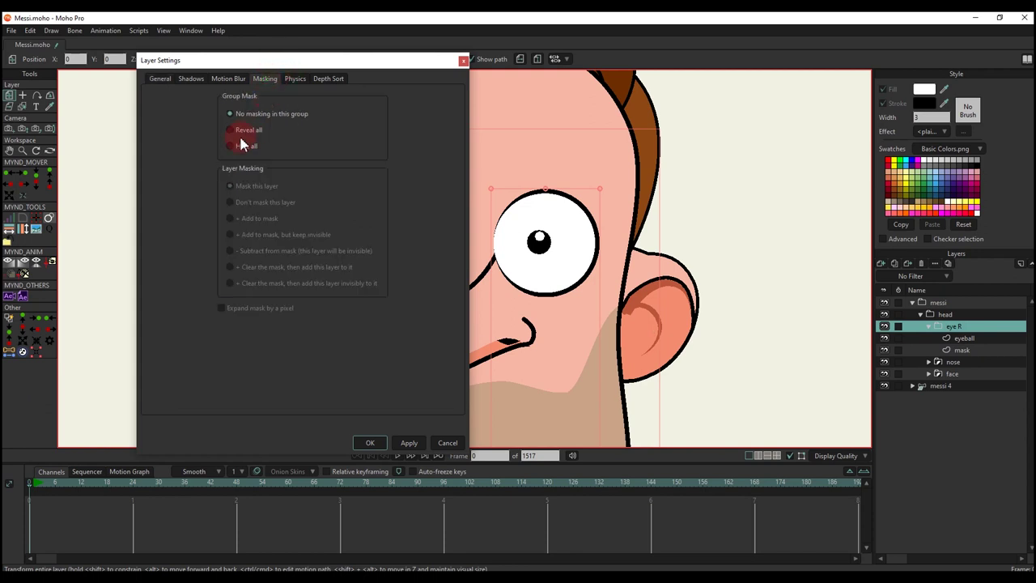
pyautogui.click(371, 445)
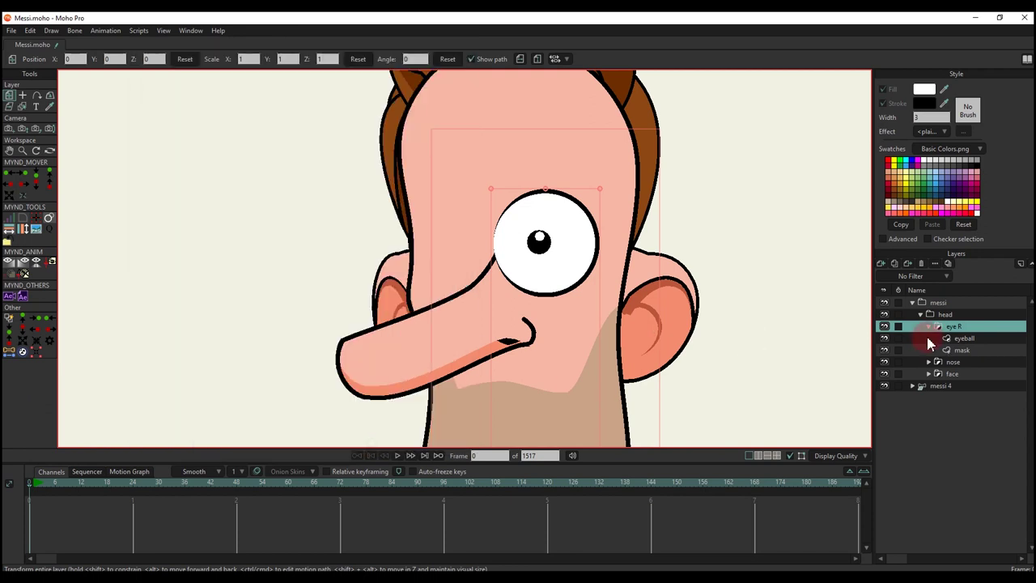
# Step: Set the eyeball layer's origin at the centre of the pupil
pyautogui.click(960, 350)
pyautogui.click(964, 338)
pyautogui.scroll(2, 542, 243)
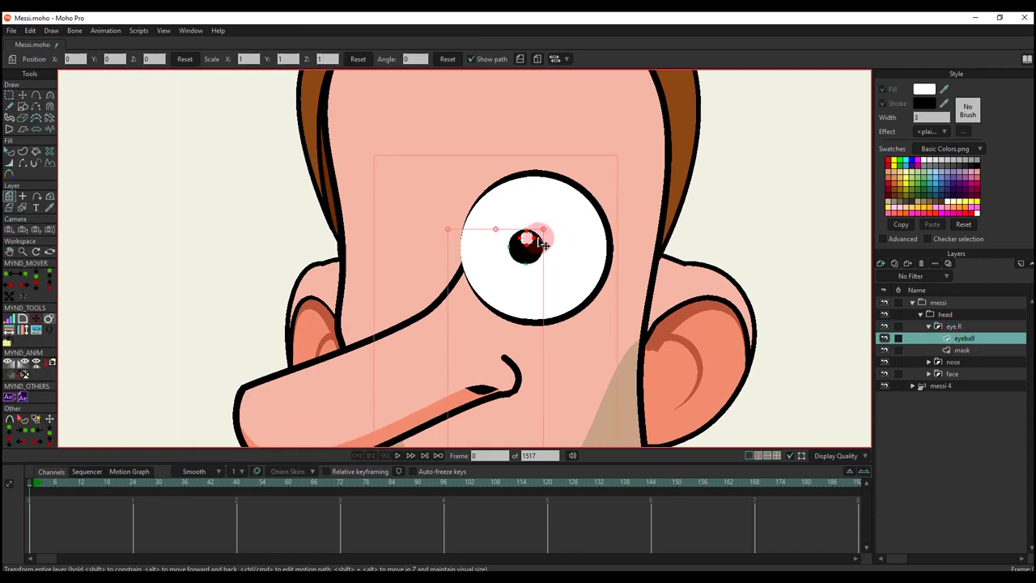
pyautogui.press('o')
pyautogui.click(526, 245)
pyautogui.press('m')
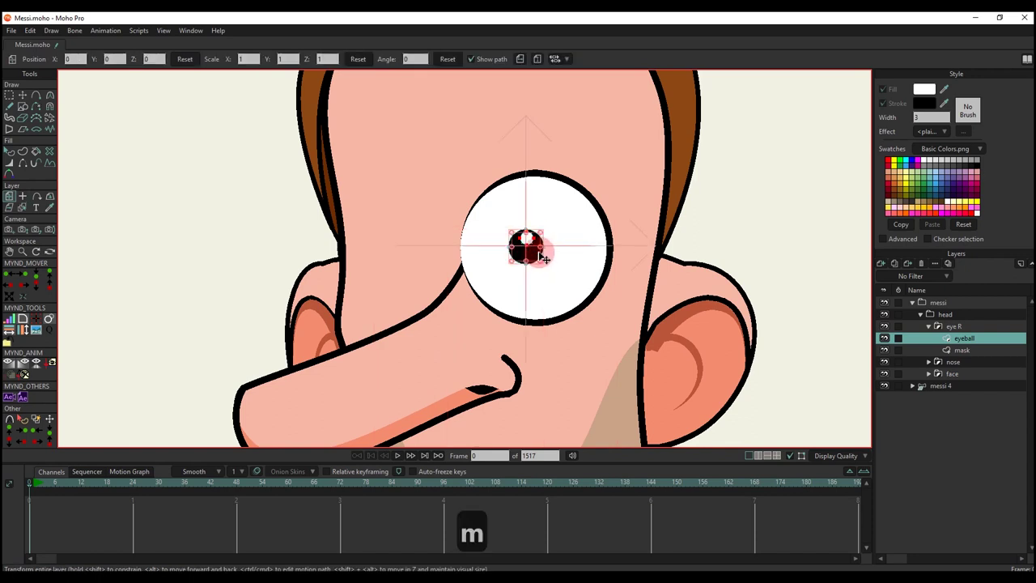
# Step: Test the mask by moving the eyeball layer over the eye's upper edge and then its lower edge
pyautogui.scroll(2, 537, 253)
pyautogui.moveTo(540, 258); pyautogui.dragTo(504, 162)
pyautogui.press('q')
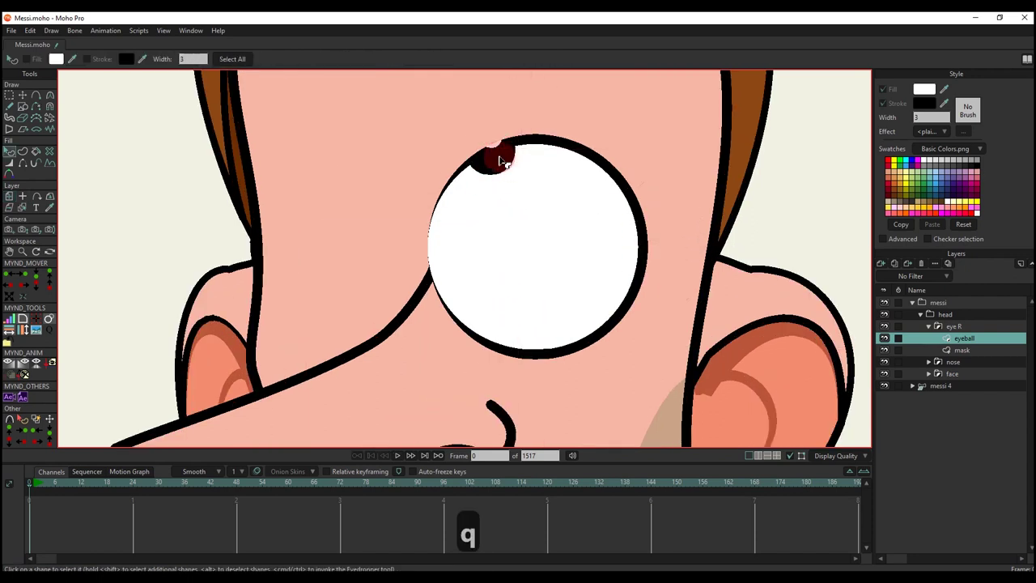
pyautogui.scroll(1, 494, 166)
pyautogui.moveTo(459, 231); pyautogui.dragTo(548, 418)
pyautogui.press('q')
pyautogui.scroll(-1, 572, 394)
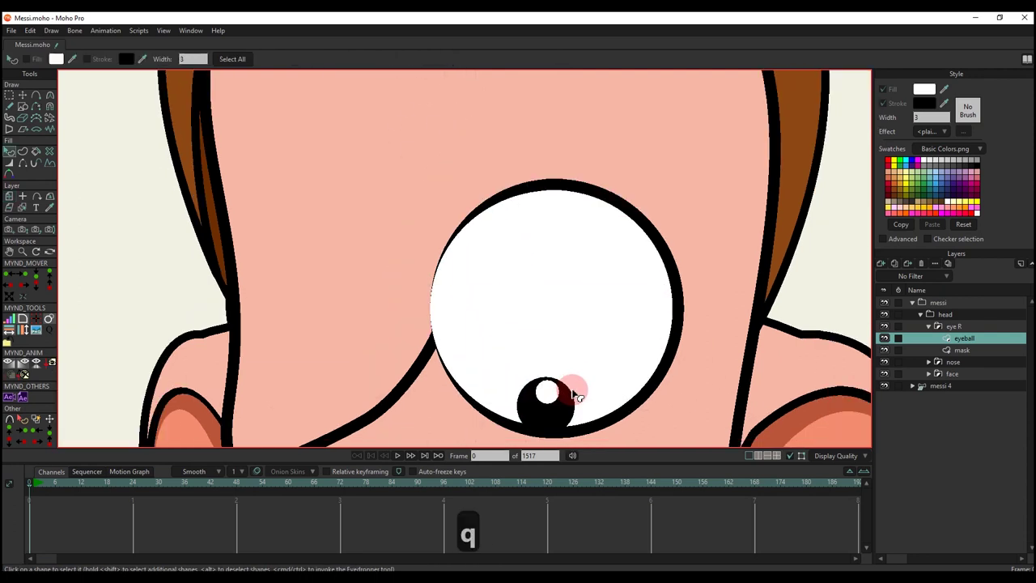
pyautogui.moveTo(642, 387); pyautogui.dragTo(613, 326)
# Step: Examine the masking settings of the mask layer in the eye R group
pyautogui.click(963, 351)
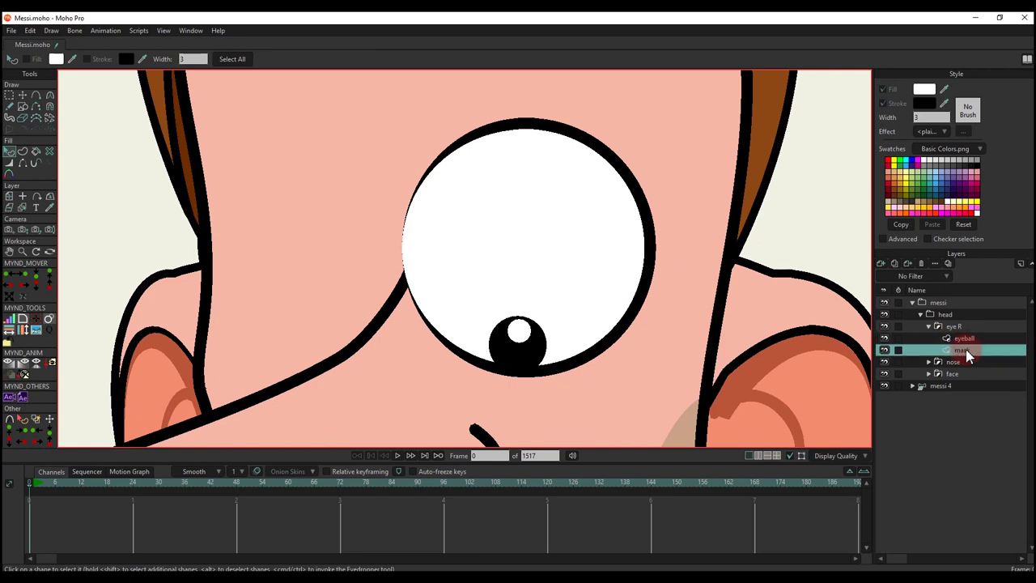
pyautogui.doubleClick(970, 355)
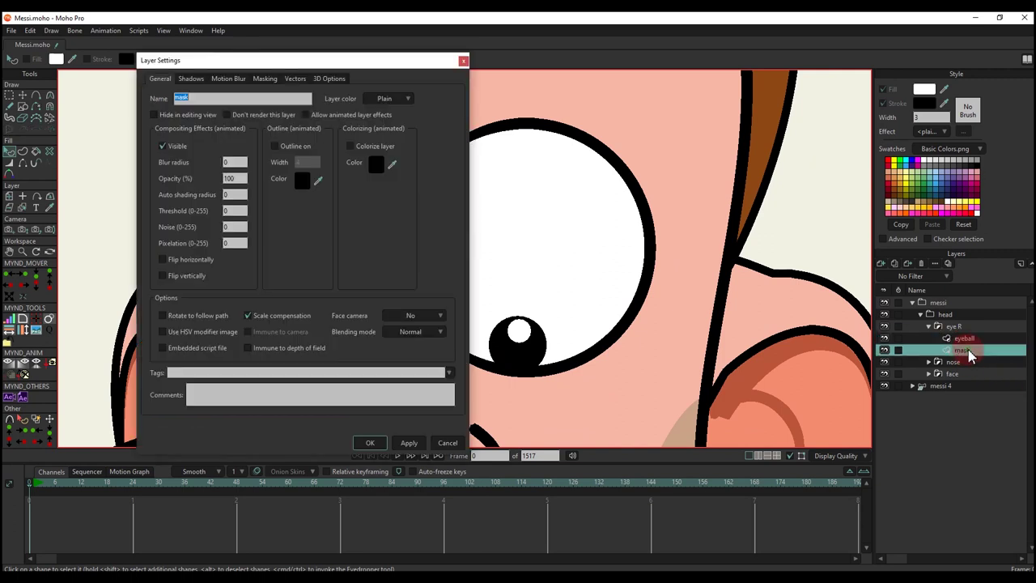
pyautogui.click(265, 78)
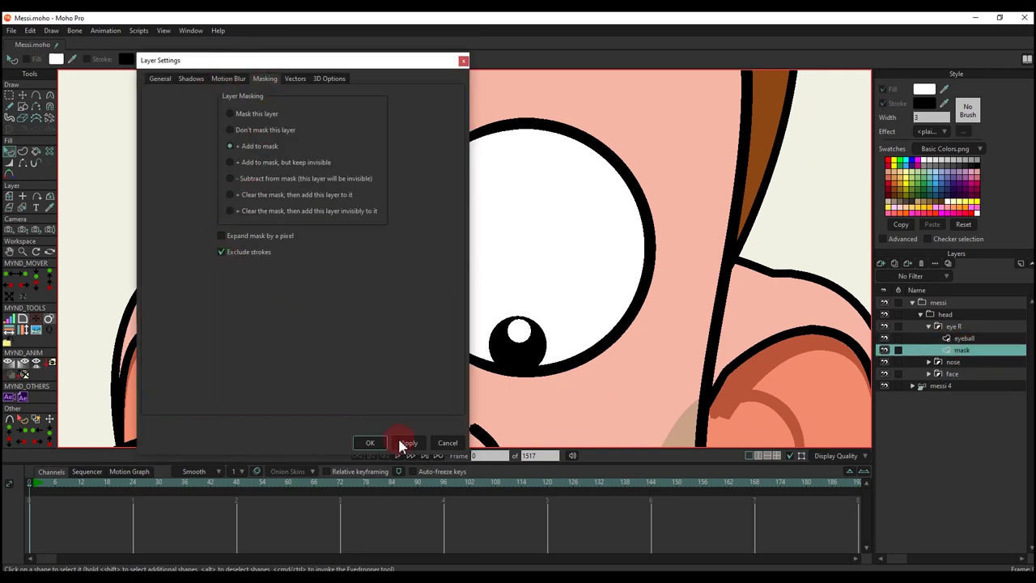
pyautogui.click(372, 444)
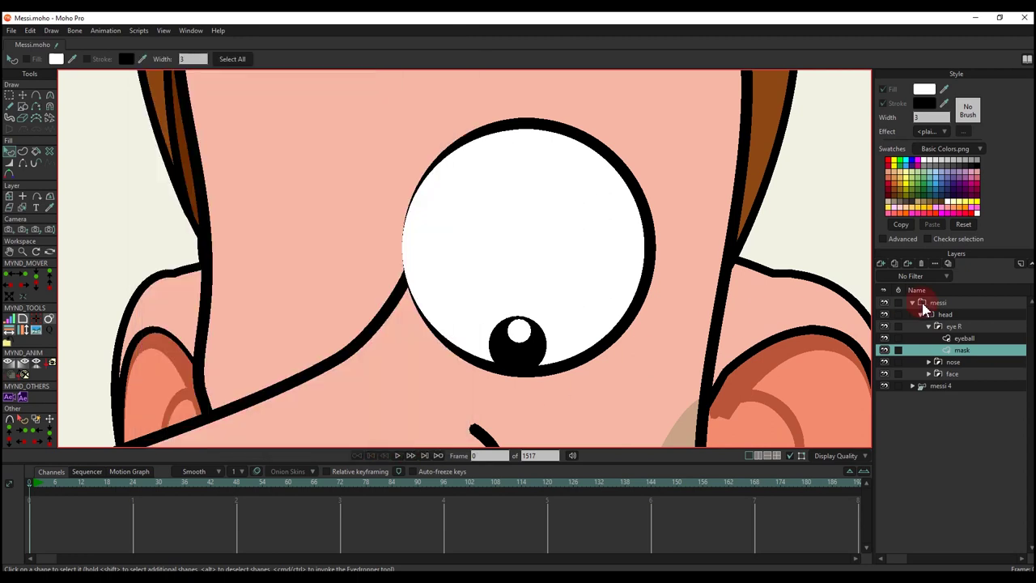
# Step: Move the eyeball layer back up to mid-height in the eye, slightly towards its inner side
pyautogui.scroll(-2, 603, 274)
pyautogui.press('m')
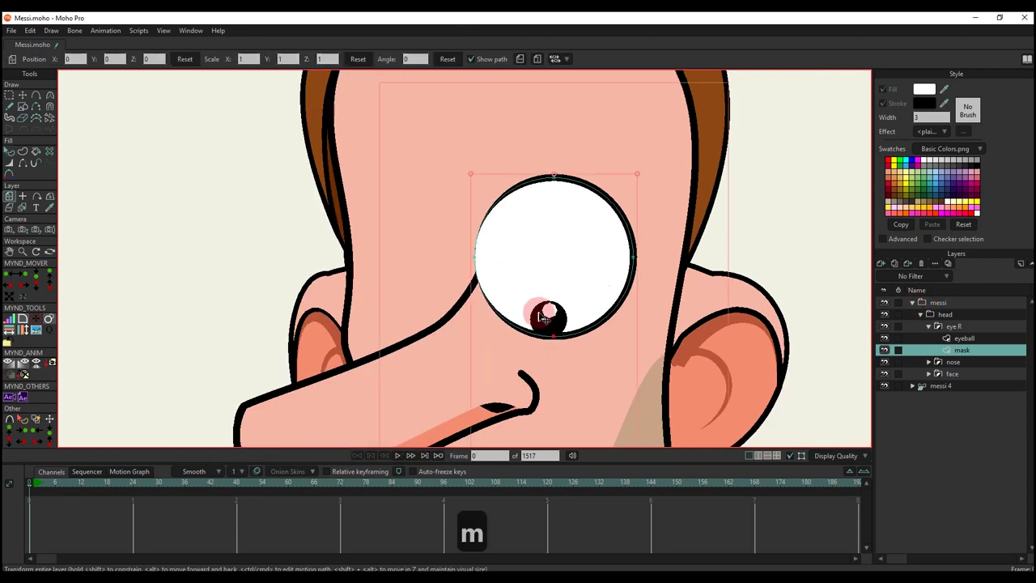
pyautogui.click(963, 338)
pyautogui.moveTo(542, 307); pyautogui.dragTo(525, 262)
pyautogui.press('q')
pyautogui.scroll(-3, 525, 261)
pyautogui.scroll(1, 523, 260)
# Step: Collapse the eye R group and set its origin at the centre of the eye
pyautogui.click(929, 326)
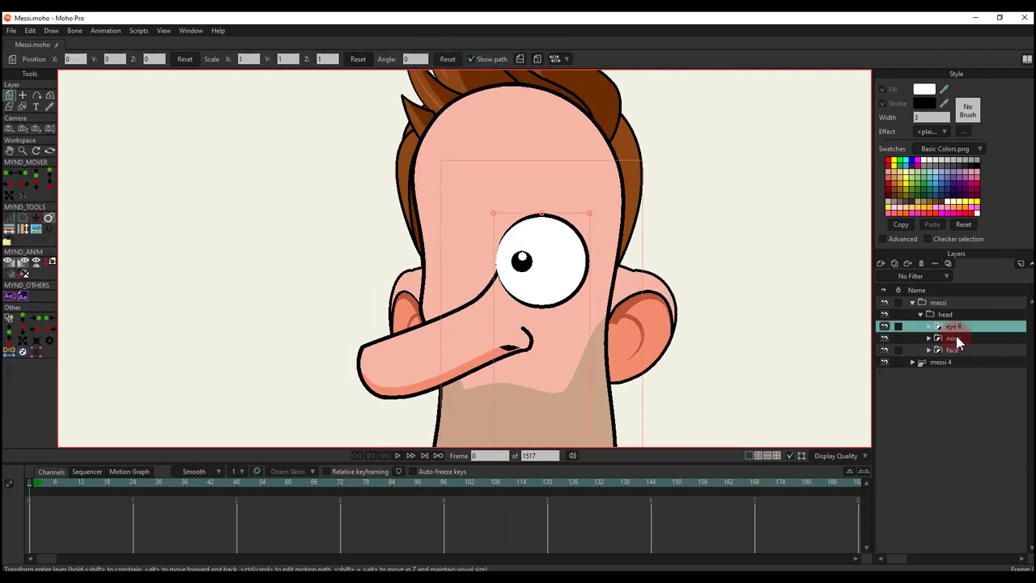
pyautogui.press('0')
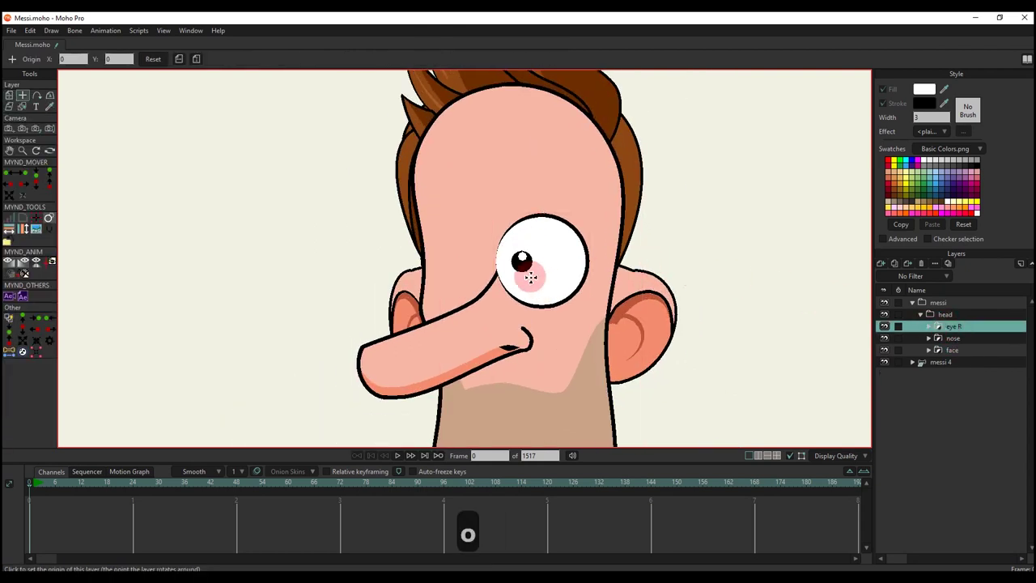
pyautogui.click(544, 263)
pyautogui.press('m')
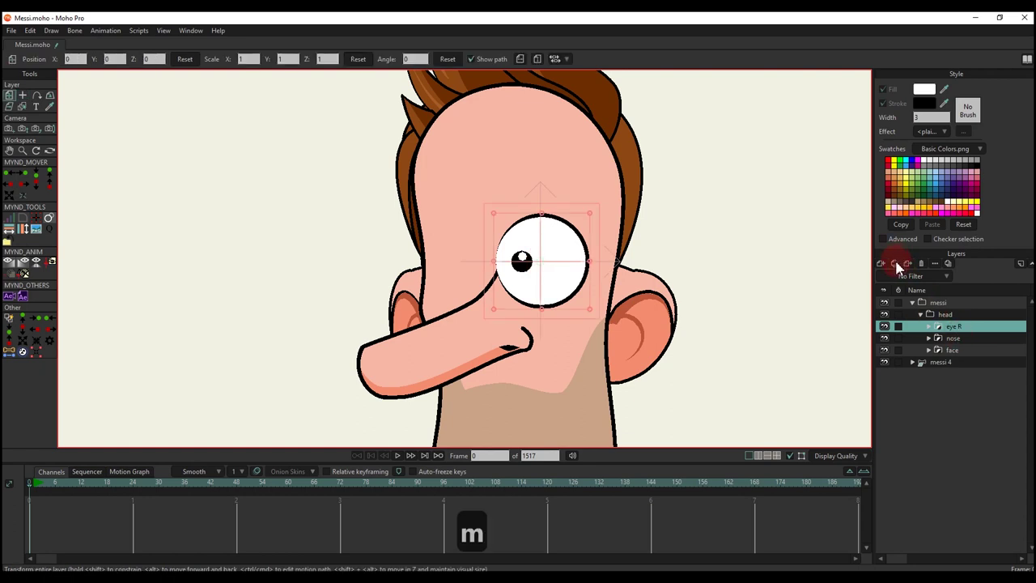
# Step: Duplicate the eye R group, name the copy eye L and place it between the nose and face groups
pyautogui.click(895, 264)
pyautogui.doubleClick(971, 328)
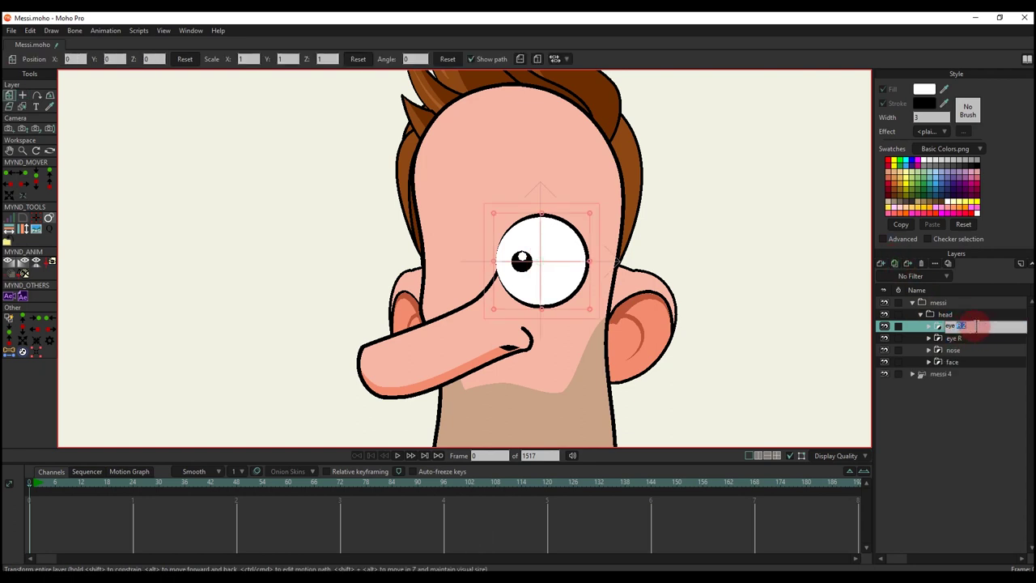
pyautogui.write('eye L')
pyautogui.press('Return')
pyautogui.moveTo(965, 330); pyautogui.dragTo(963, 361)
# Step: Move the eye L group across the nose bridge, flip it horizontally and scale it down to fit the reference's smaller eye
pyautogui.scroll(5, 567, 271)
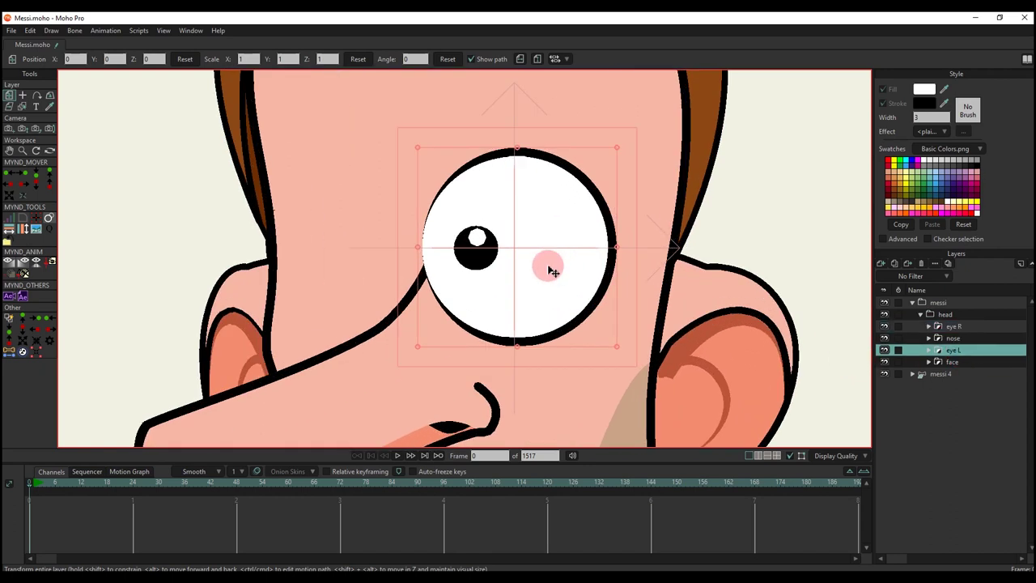
pyautogui.moveTo(518, 272); pyautogui.dragTo(377, 276)
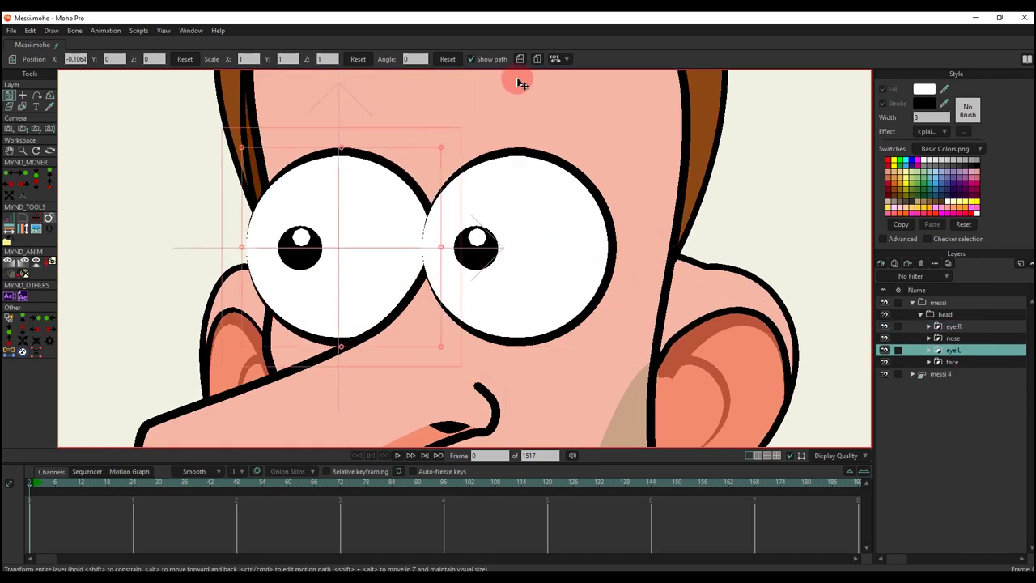
pyautogui.click(520, 59)
pyautogui.click(439, 150)
pyautogui.moveTo(435, 151); pyautogui.dragTo(420, 154)
pyautogui.moveTo(354, 228); pyautogui.dragTo(376, 231)
pyautogui.press('t')
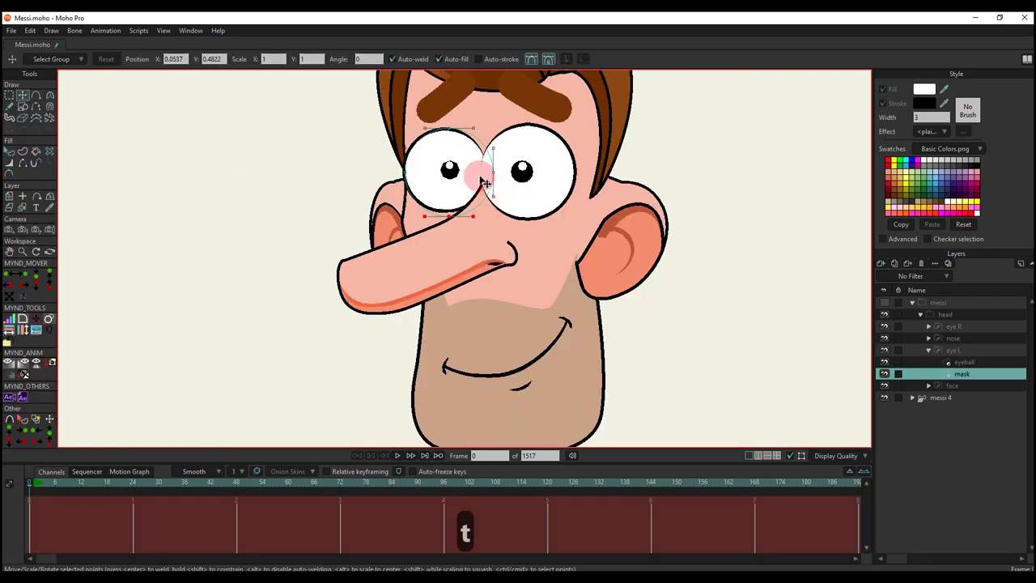
# Step: Select all points of eye L's mask layer and scale the circle slightly to match the reference eye's outline
pyautogui.scroll(4, 478, 172)
pyautogui.moveTo(460, 192); pyautogui.dragTo(487, 256)
pyautogui.click(477, 202)
pyautogui.moveTo(546, 170); pyautogui.dragTo(510, 199)
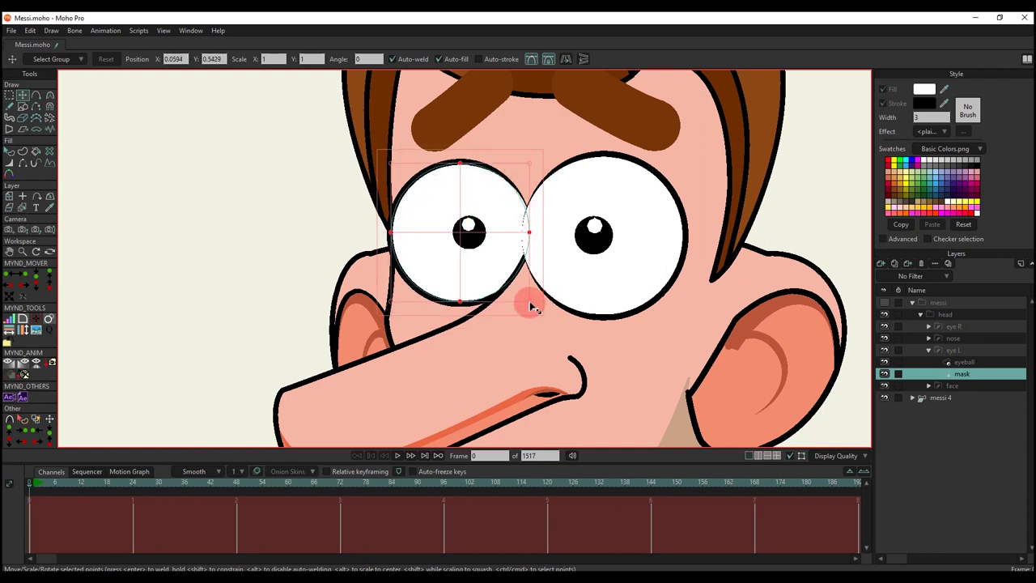
pyautogui.moveTo(531, 306); pyautogui.dragTo(534, 306)
# Step: Move the points of eye L's eyeball layer towards the nose bridge so the pupil lies on the reference pupil
pyautogui.click(966, 364)
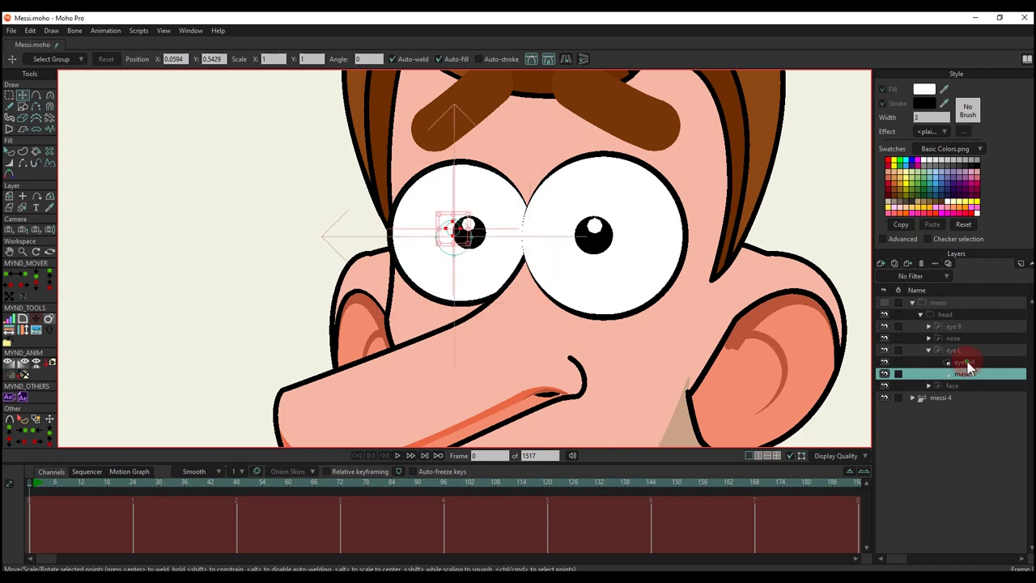
pyautogui.scroll(3, 453, 260)
pyautogui.moveTo(486, 217); pyautogui.dragTo(513, 213)
pyautogui.hotkey('ctrl', 'z')
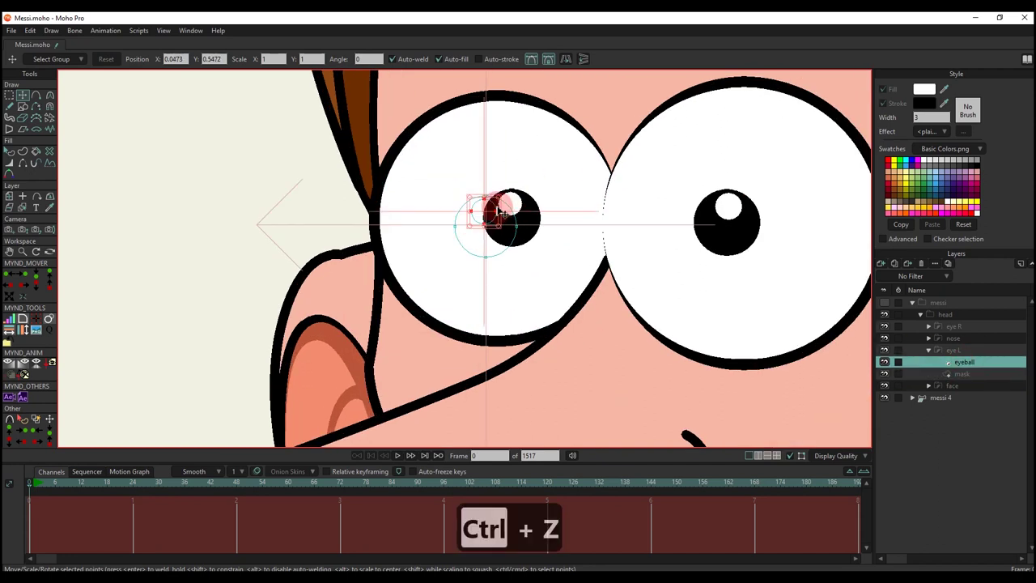
pyautogui.press('g')
pyautogui.press('t')
pyautogui.moveTo(502, 242); pyautogui.dragTo(517, 232)
# Step: Scale eye L's eyeball down slightly to the reference pupil's size and collapse the eye L group
pyautogui.scroll(2, 540, 212)
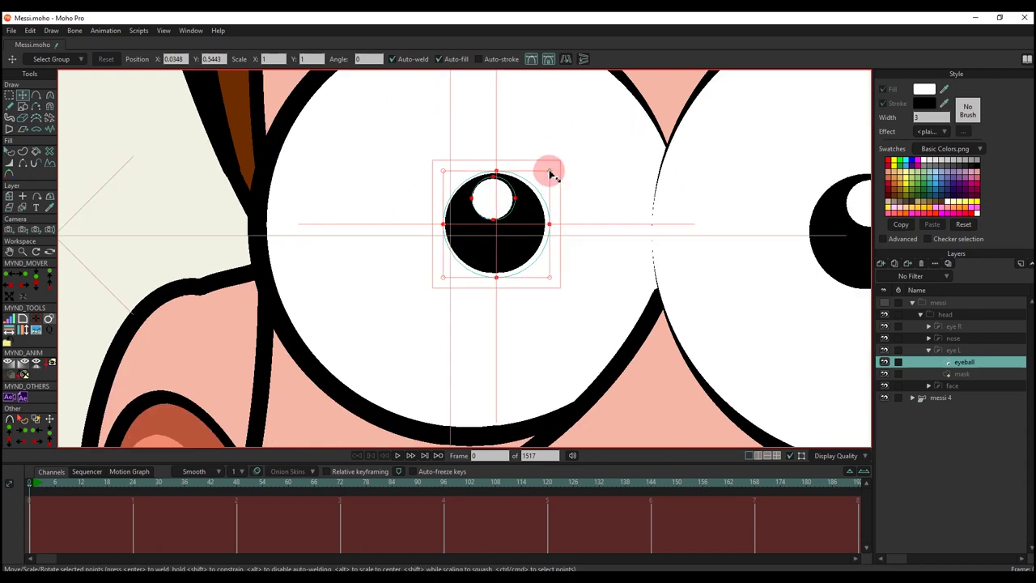
pyautogui.moveTo(550, 174); pyautogui.dragTo(548, 177)
pyautogui.scroll(-5, 527, 208)
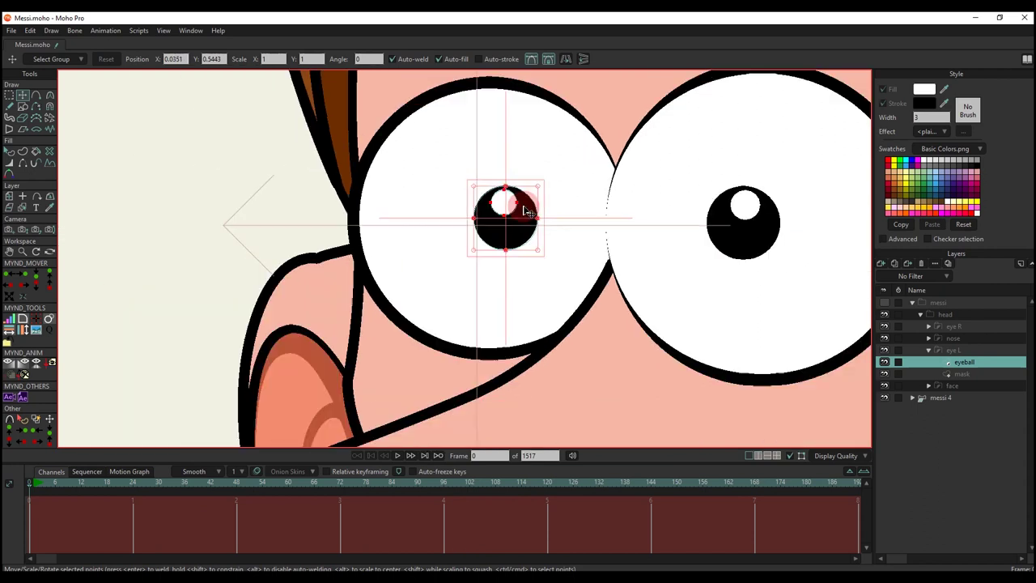
pyautogui.press('q')
pyautogui.scroll(-4, 526, 243)
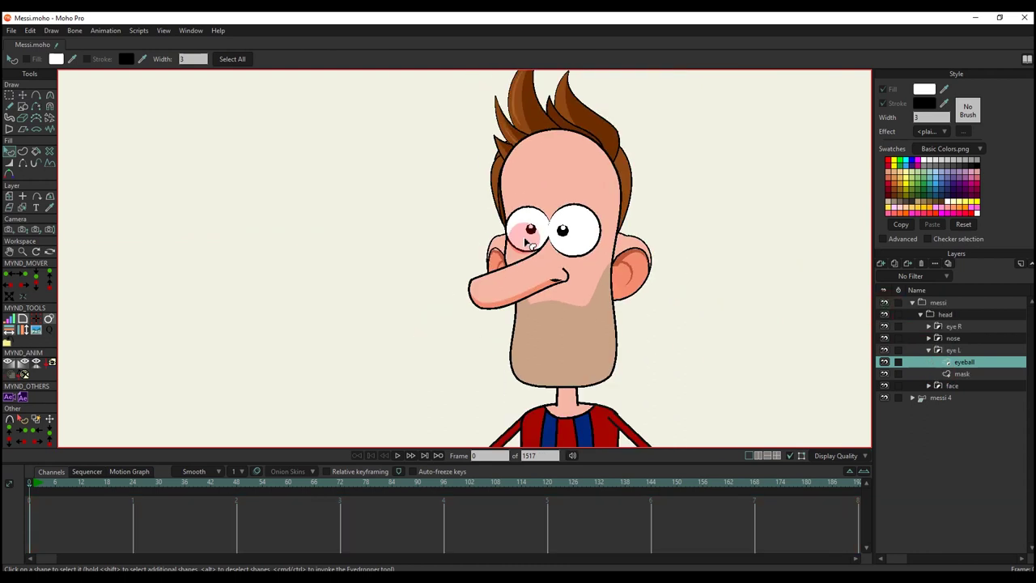
pyautogui.scroll(4, 527, 259)
pyautogui.press('t')
pyautogui.press('q')
pyautogui.scroll(-5, 551, 275)
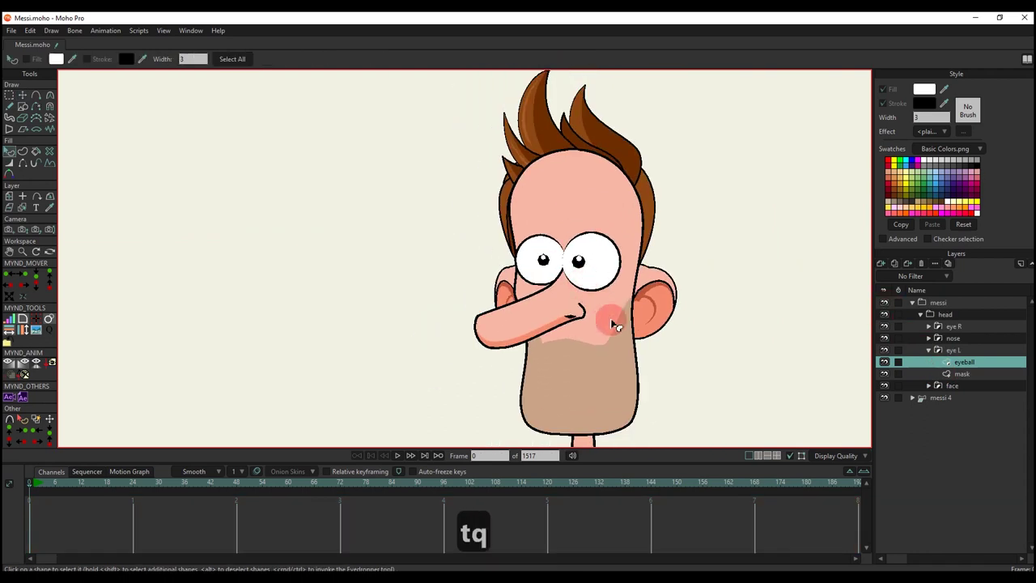
pyautogui.click(929, 351)
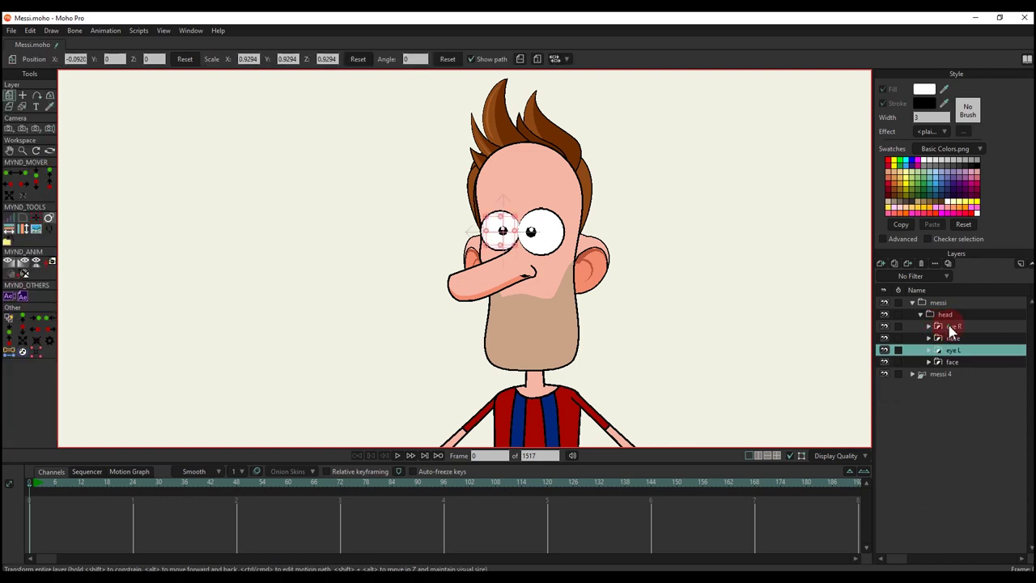
# Step: Insert the MOUTH object from MOUTH.moho in the library above the eye R group and close the library
pyautogui.click(952, 327)
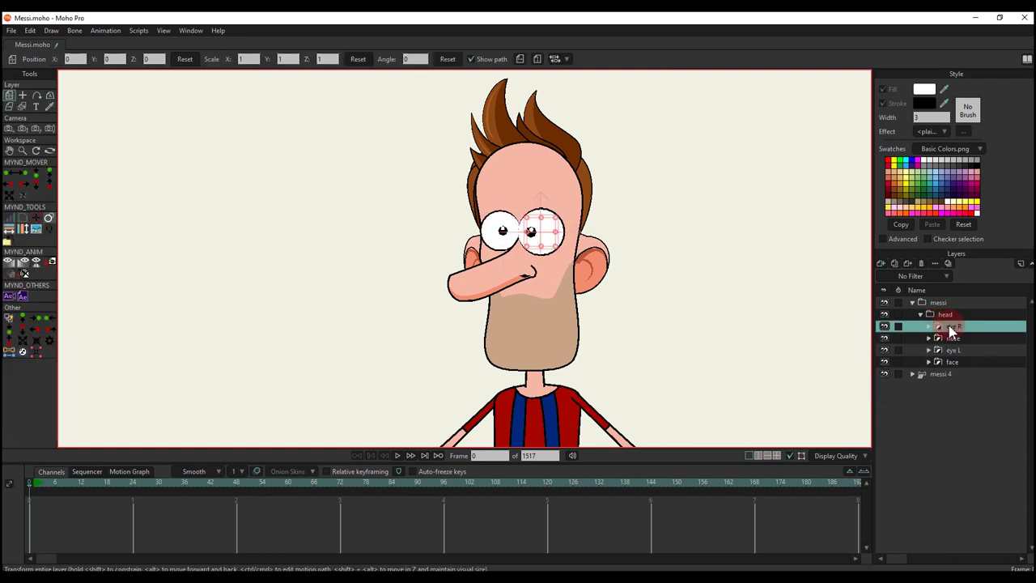
pyautogui.click(191, 32)
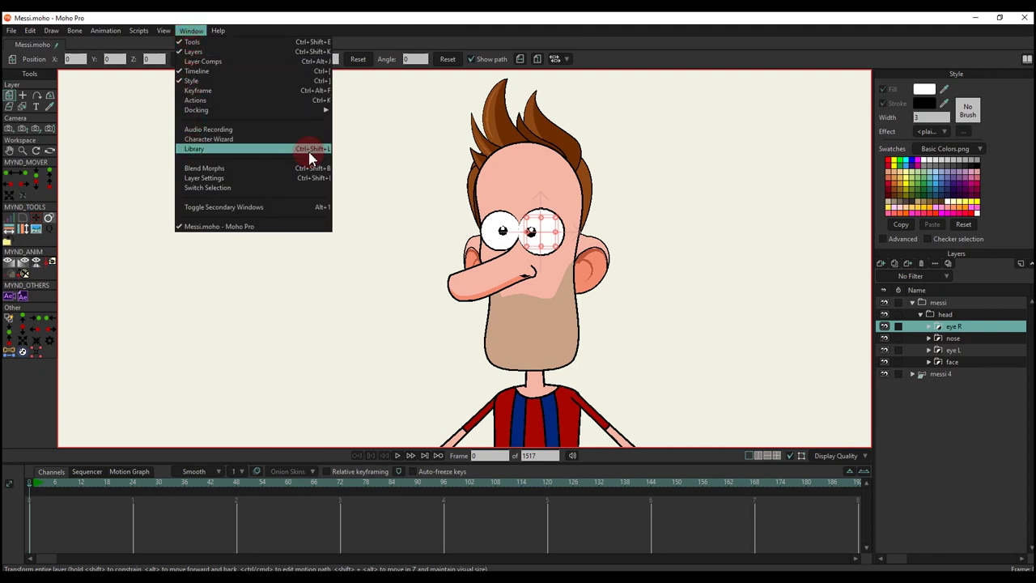
pyautogui.click(194, 150)
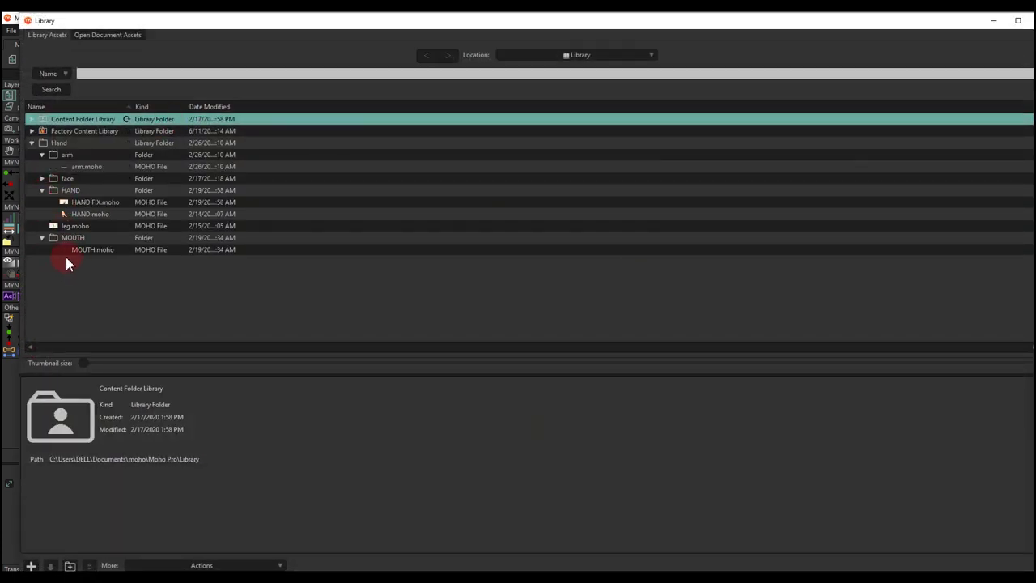
pyautogui.click(83, 251)
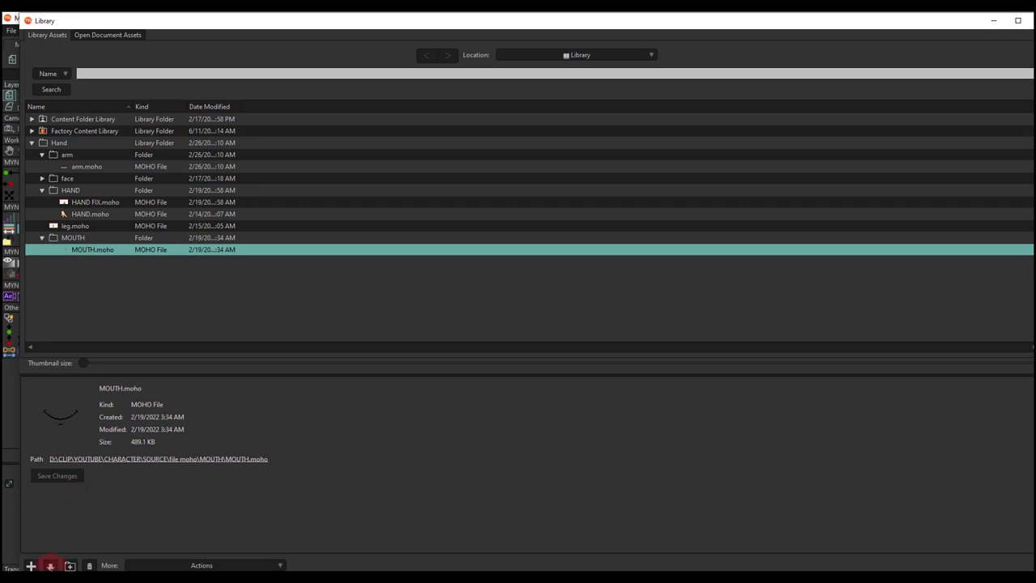
pyautogui.click(51, 565)
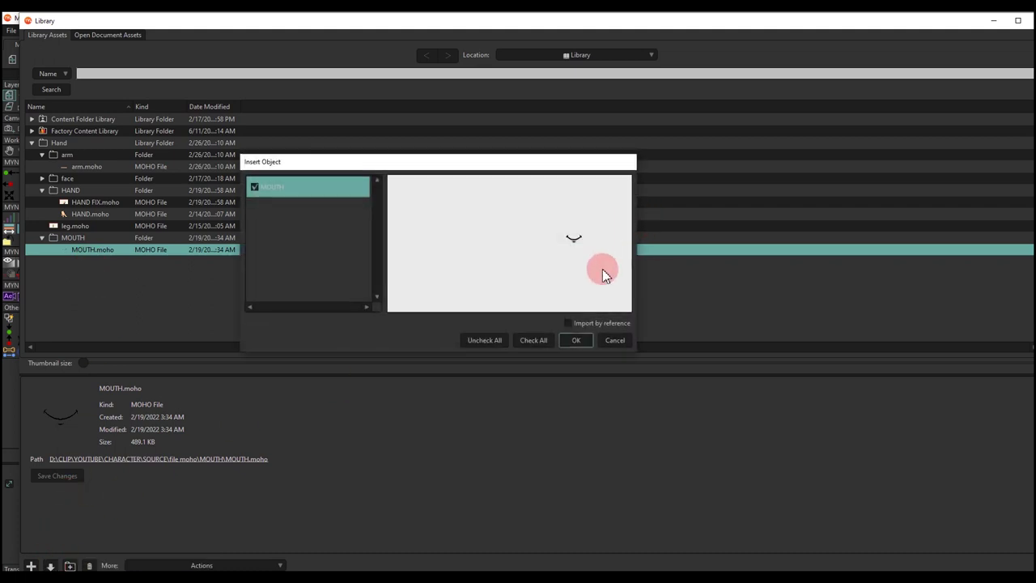
pyautogui.click(576, 341)
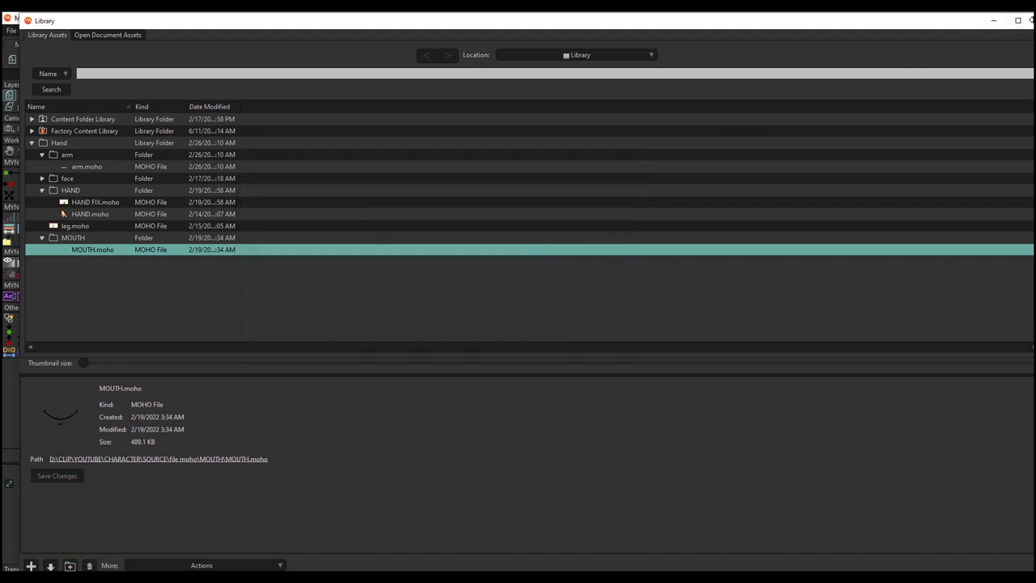
pyautogui.click(1033, 20)
# Step: Move the MOUTH group from beside the character onto the beard area below the nose
pyautogui.scroll(-4, 518, 252)
pyautogui.scroll(4, 613, 288)
pyautogui.press('m')
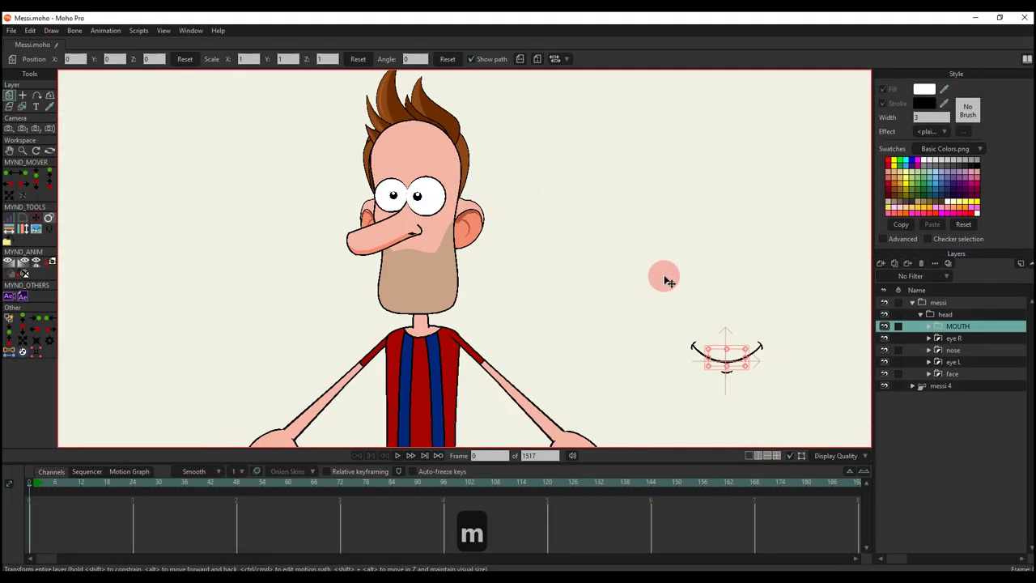
pyautogui.moveTo(729, 366); pyautogui.dragTo(396, 279)
pyautogui.scroll(3, 393, 273)
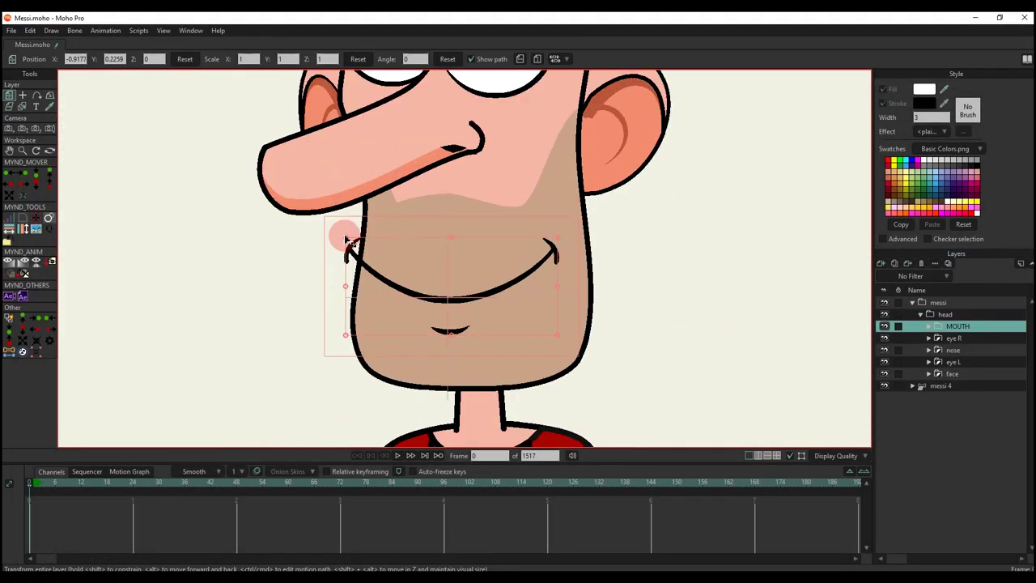
# Step: Try to scale the MOUTH group down to about 0.62 on the beard
pyautogui.moveTo(346, 243); pyautogui.dragTo(490, 271)
pyautogui.scroll(-5, 472, 284)
pyautogui.scroll(4, 476, 285)
pyautogui.scroll(-3, 491, 276)
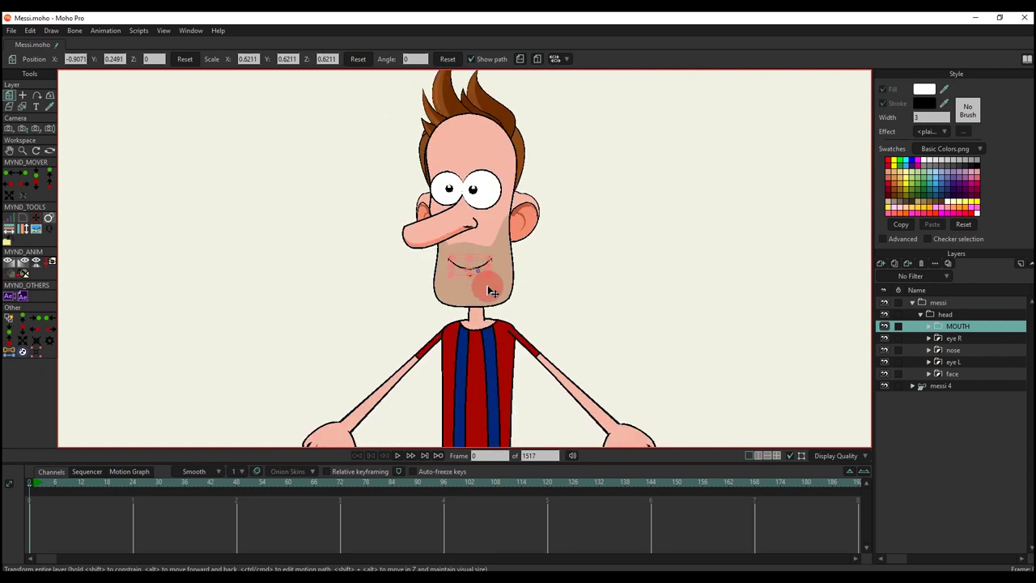
pyautogui.scroll(4, 486, 293)
pyautogui.hotkey('ctrl', 'z')
# Step: Scale the MOUTH group to about 0.79 with a tilt of about 18.7°, and place it between eye L and face
pyautogui.moveTo(551, 329); pyautogui.dragTo(563, 349)
pyautogui.scroll(-3, 549, 317)
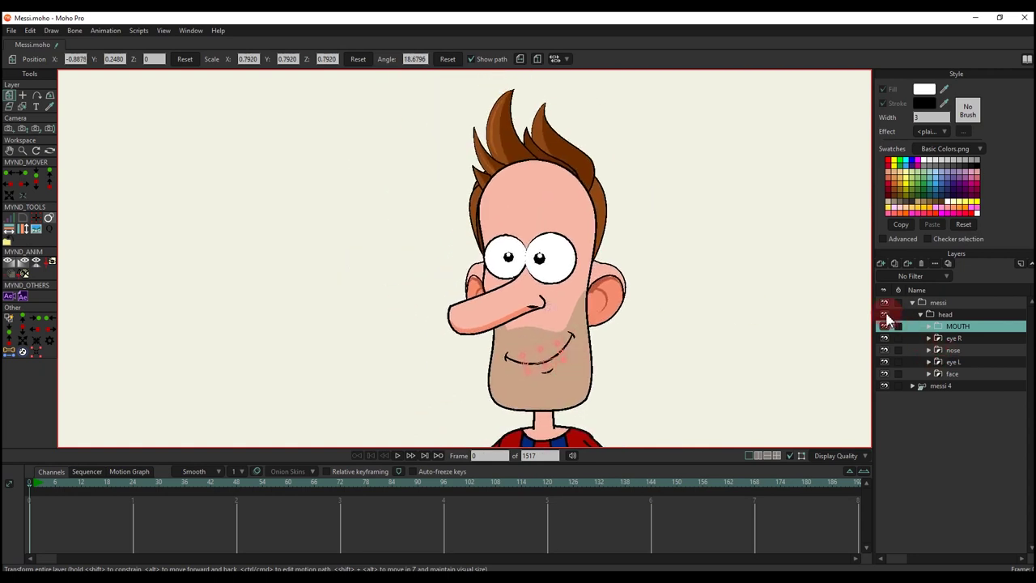
pyautogui.moveTo(971, 331); pyautogui.dragTo(964, 370)
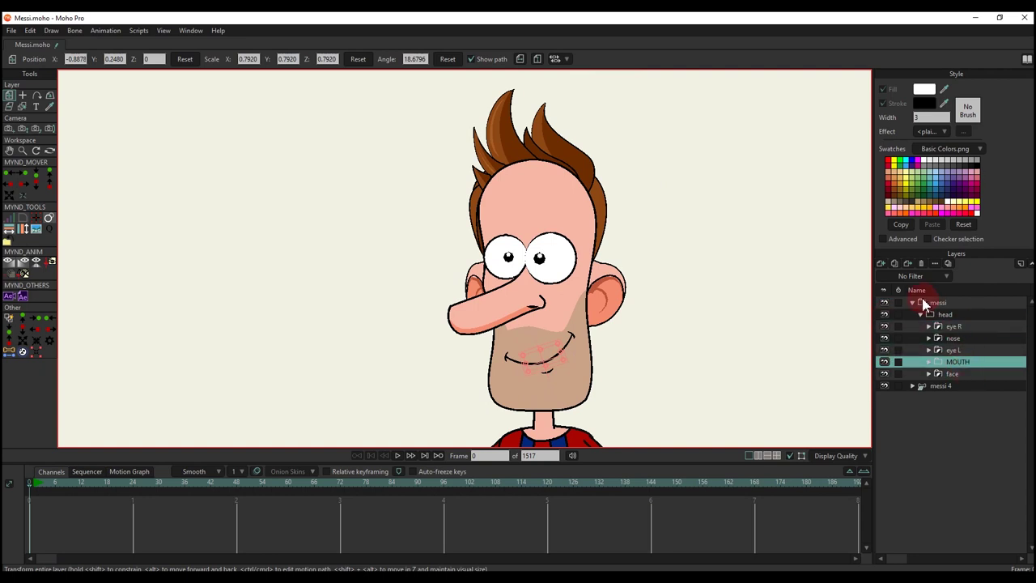
# Step: Hide the head group to reveal the reference and add a vector layer named eyebrow L above eye R
pyautogui.click(891, 315)
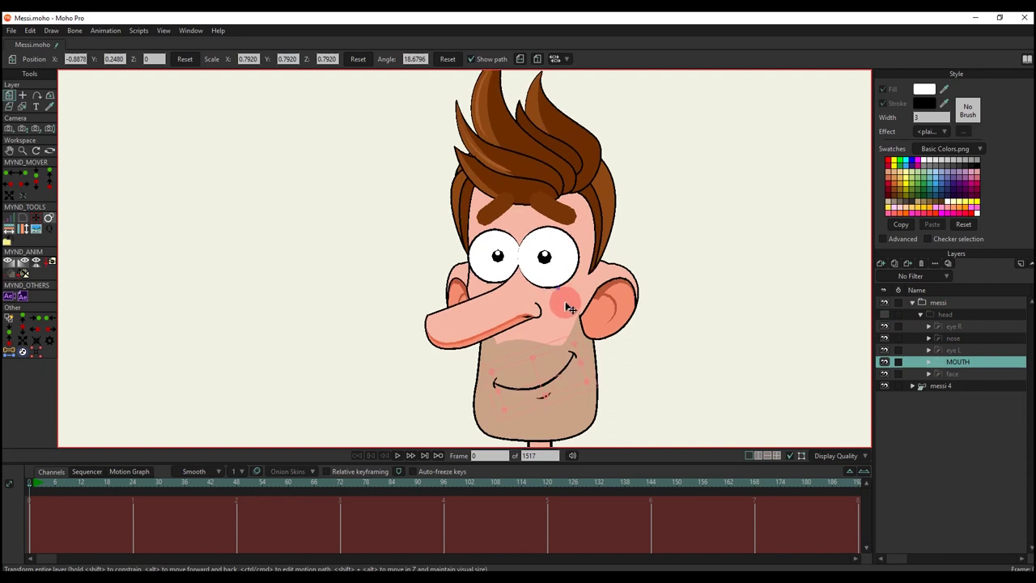
pyautogui.click(949, 327)
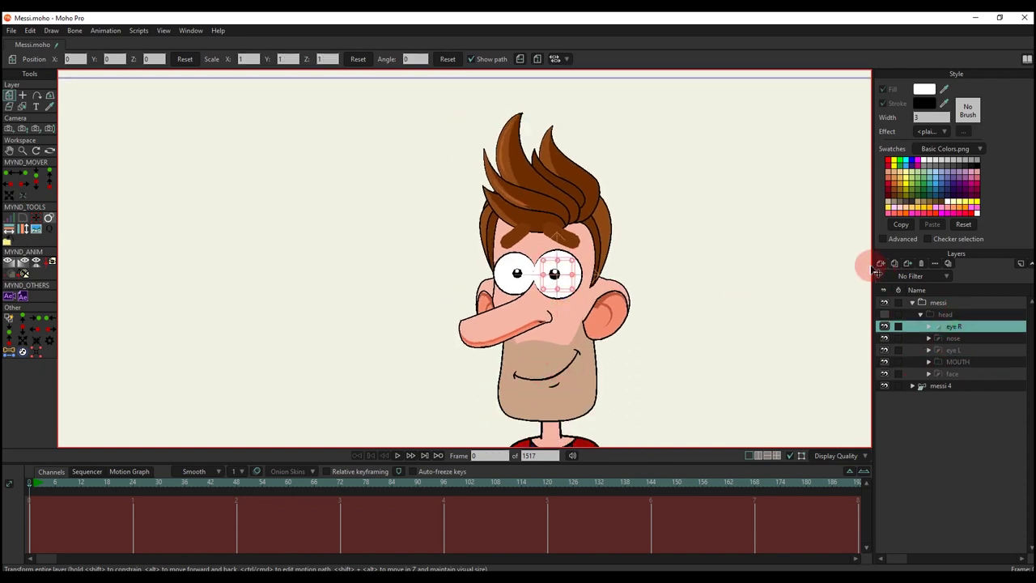
pyautogui.click(884, 267)
pyautogui.click(961, 332)
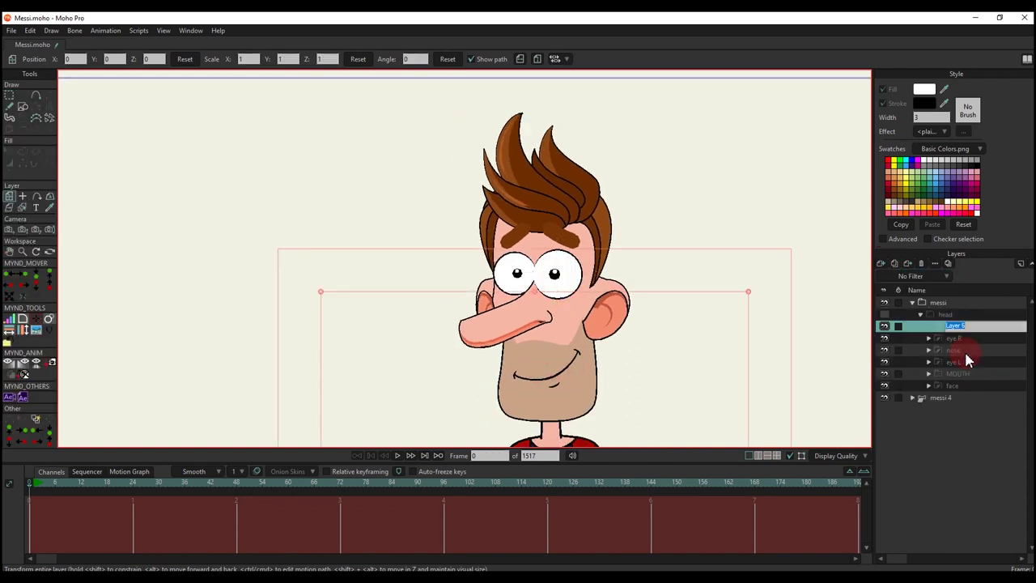
pyautogui.doubleClick(958, 326)
pyautogui.write('eyebrow L')
pyautogui.press('Return')
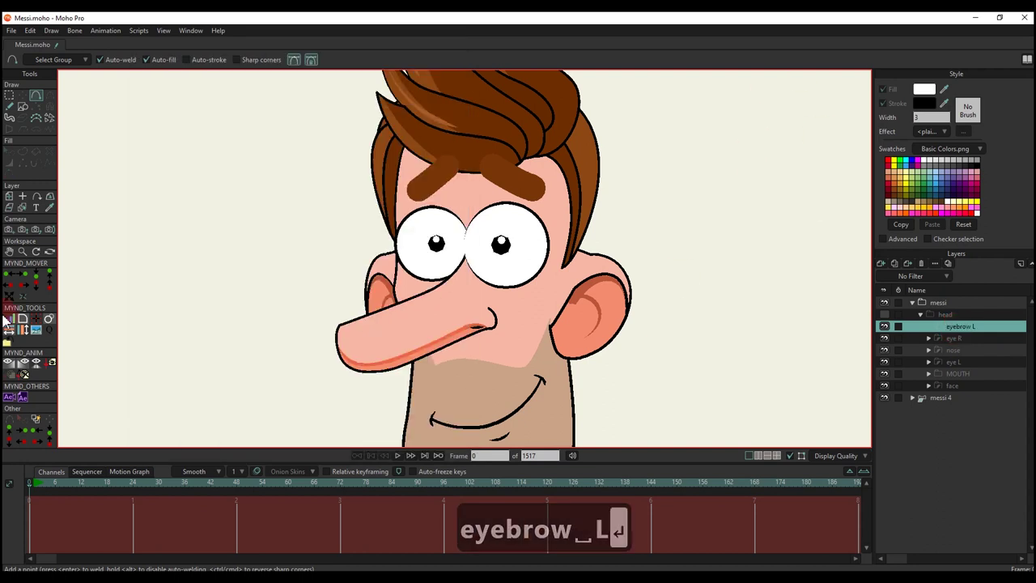
# Step: Draw a three-point line along the centre of the reference eyebrow above the smaller eye, adjusting its middle point
pyautogui.scroll(5, 425, 188)
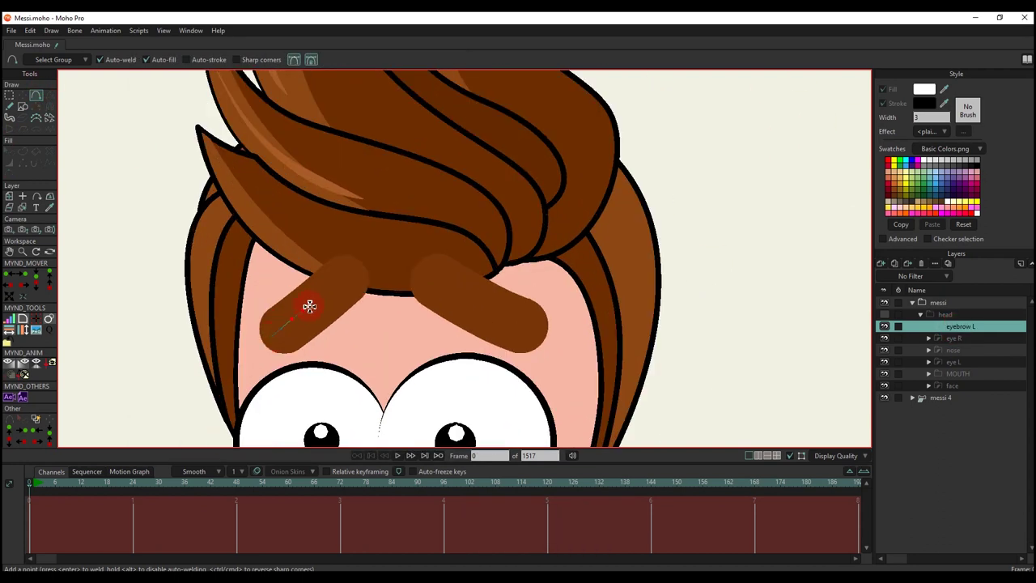
pyautogui.moveTo(312, 306); pyautogui.dragTo(332, 289)
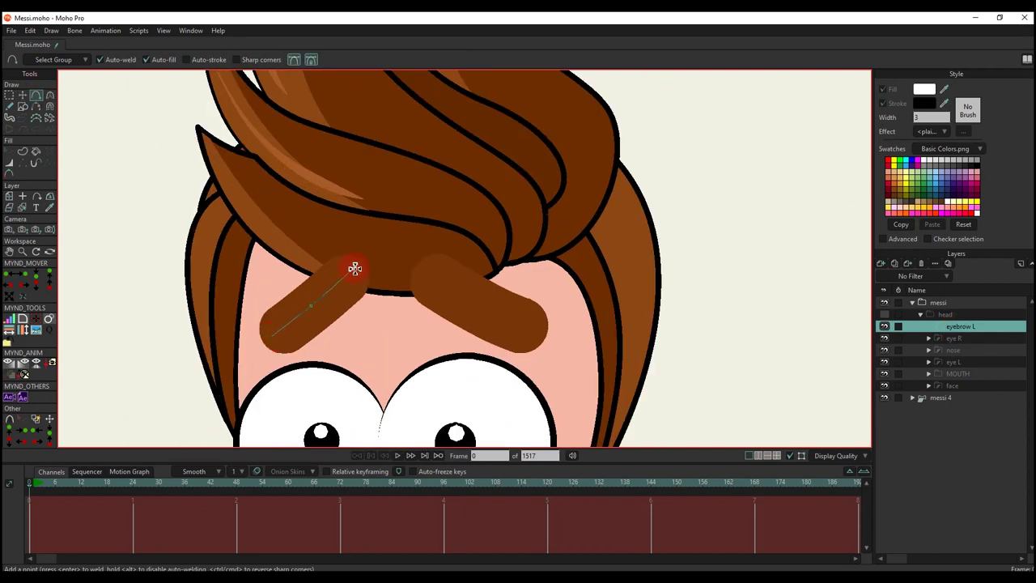
pyautogui.press('q')
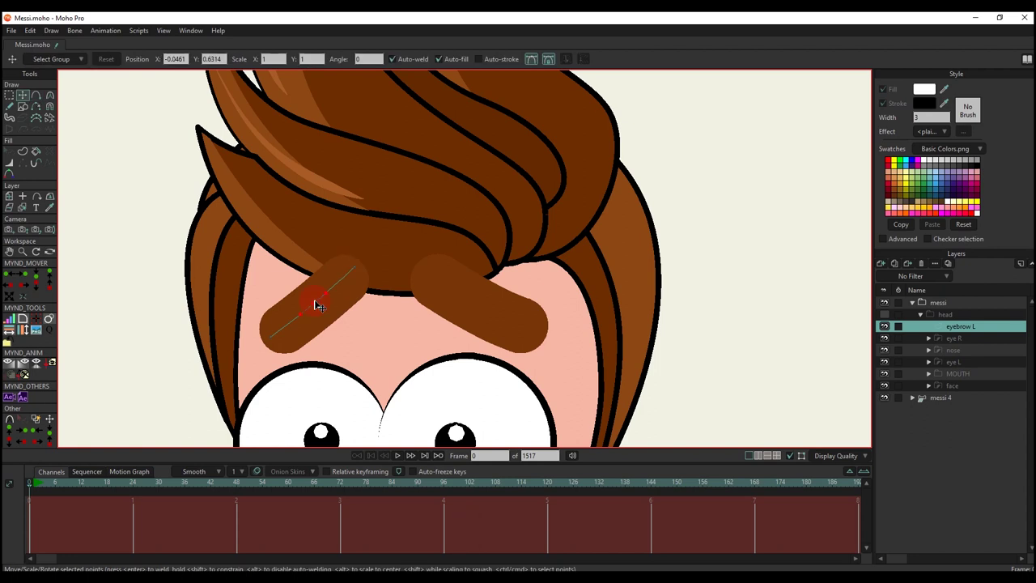
pyautogui.press('t')
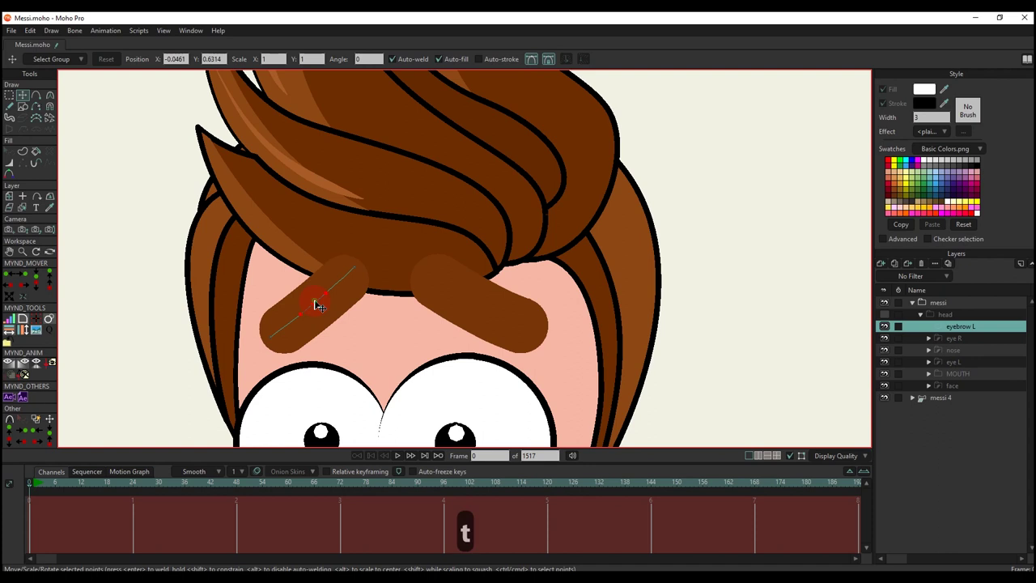
pyautogui.doubleClick(319, 305)
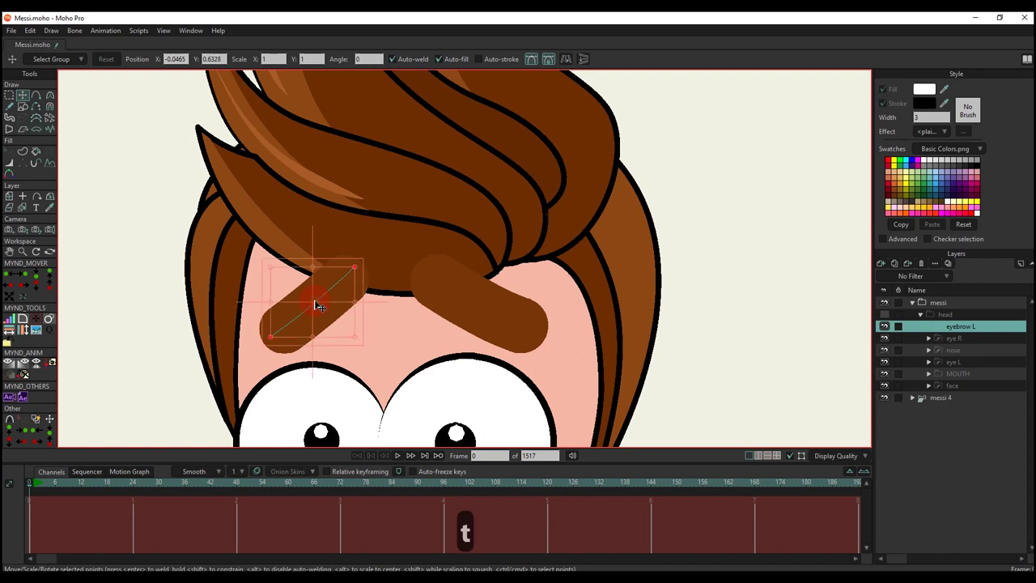
# Step: Sample the reference eyebrow's brown as stroke colour, show the head group again and create the eyebrow's stroke shape
pyautogui.click(23, 151)
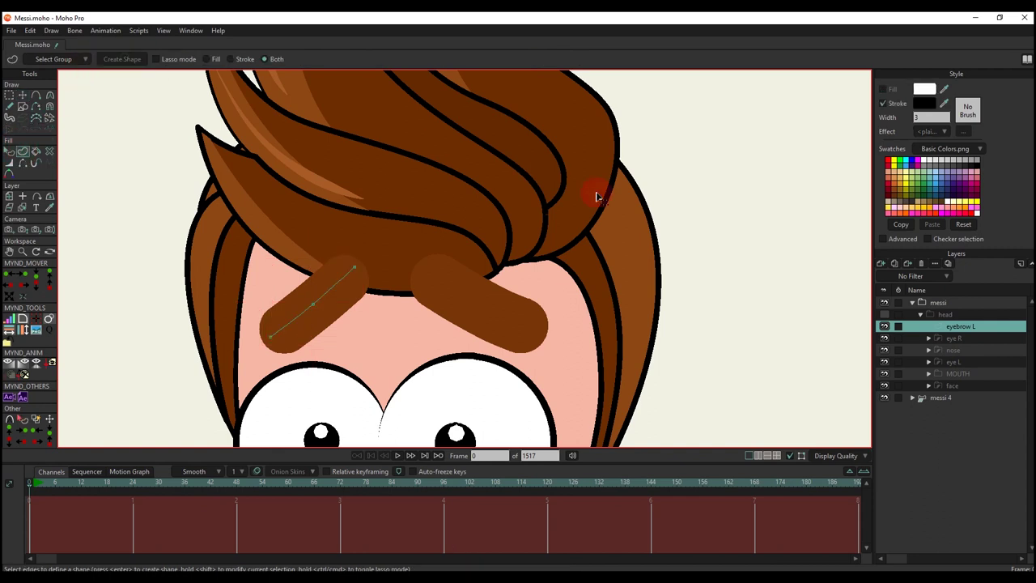
pyautogui.click(944, 105)
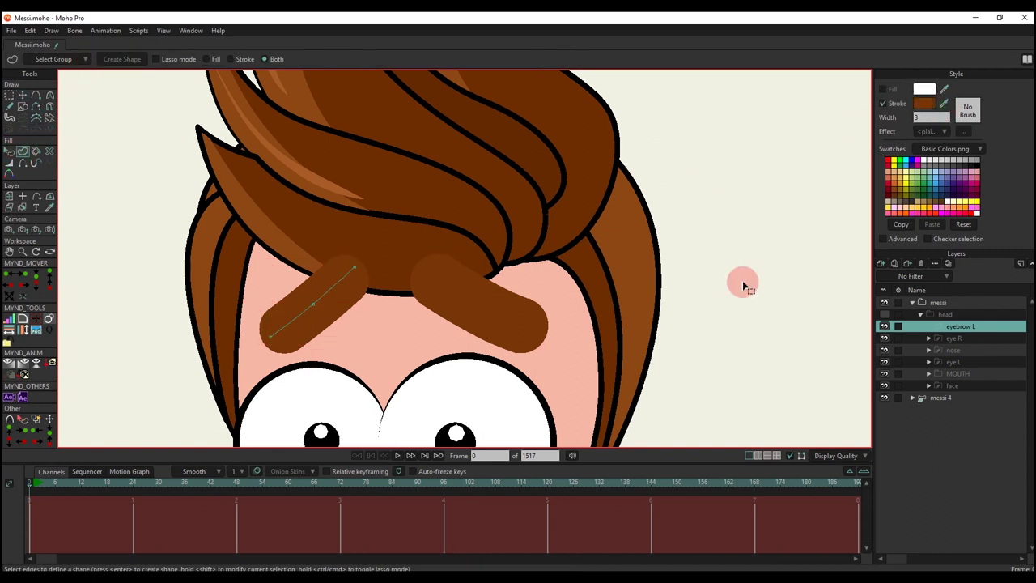
pyautogui.click(888, 314)
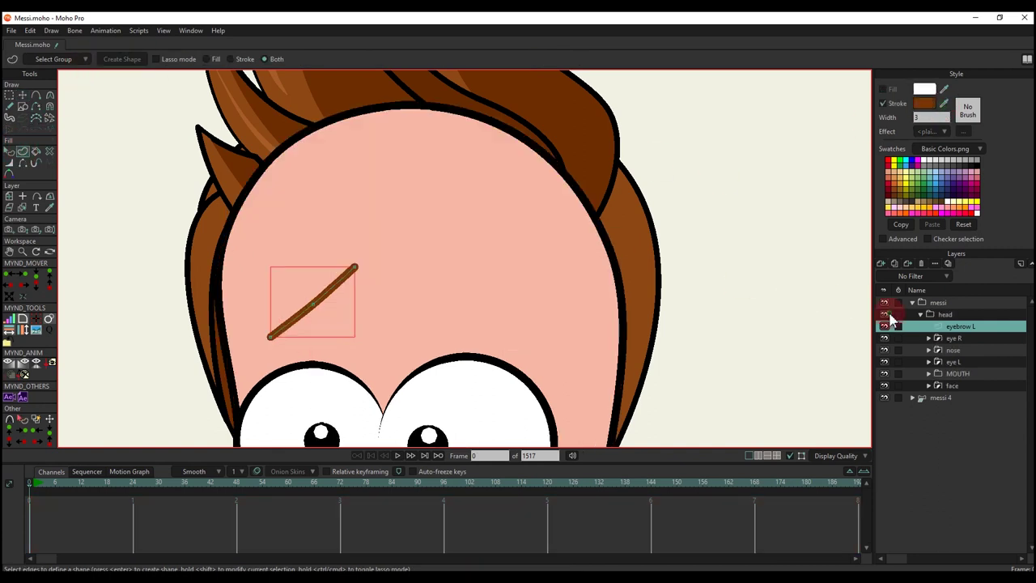
pyautogui.scroll(-3, 331, 306)
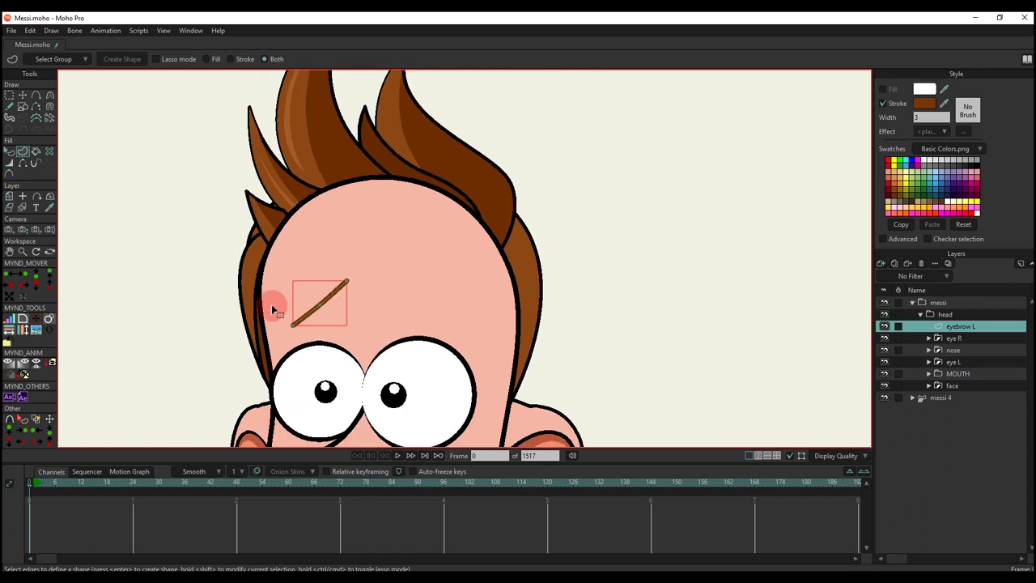
pyautogui.click(329, 297)
pyautogui.press('Return')
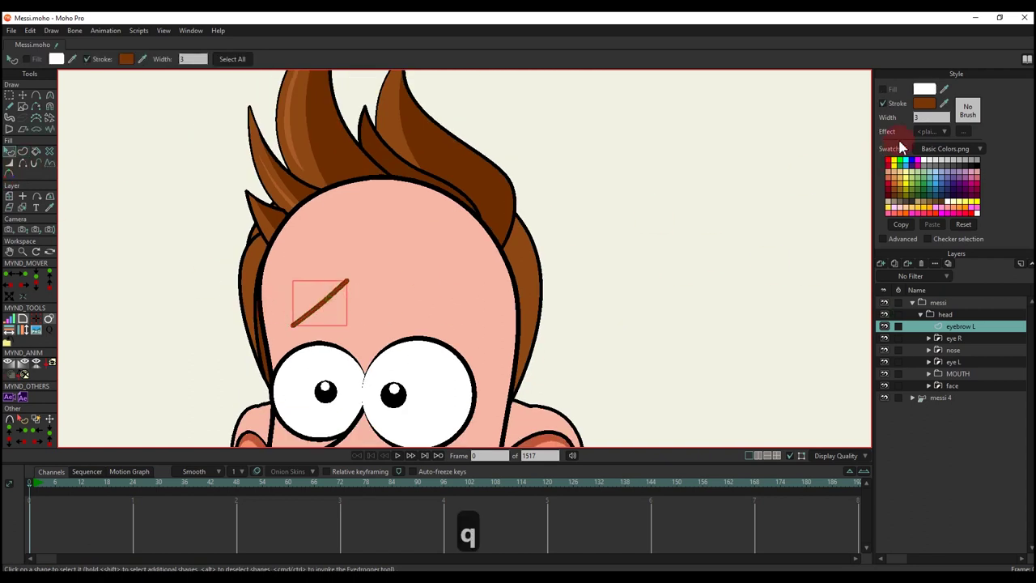
# Step: Set the eyebrow's stroke width to 18 and compare its thickness with the reference by toggling the messi group's visibility
pyautogui.doubleClick(931, 118)
pyautogui.write('11')
pyautogui.press('Return')
pyautogui.moveTo(969, 161)
pyautogui.mouseDown()
pyautogui.moveTo(999, 182)
pyautogui.moveTo(988, 177)
pyautogui.mouseUp()
pyautogui.click(884, 304)
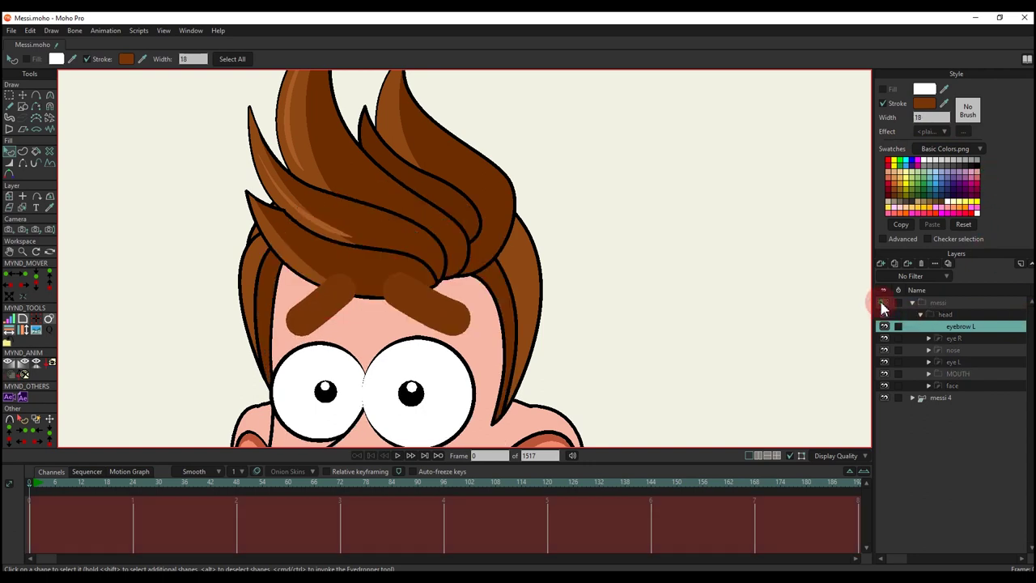
pyautogui.click(884, 304)
pyautogui.scroll(3, 339, 284)
pyautogui.press('t')
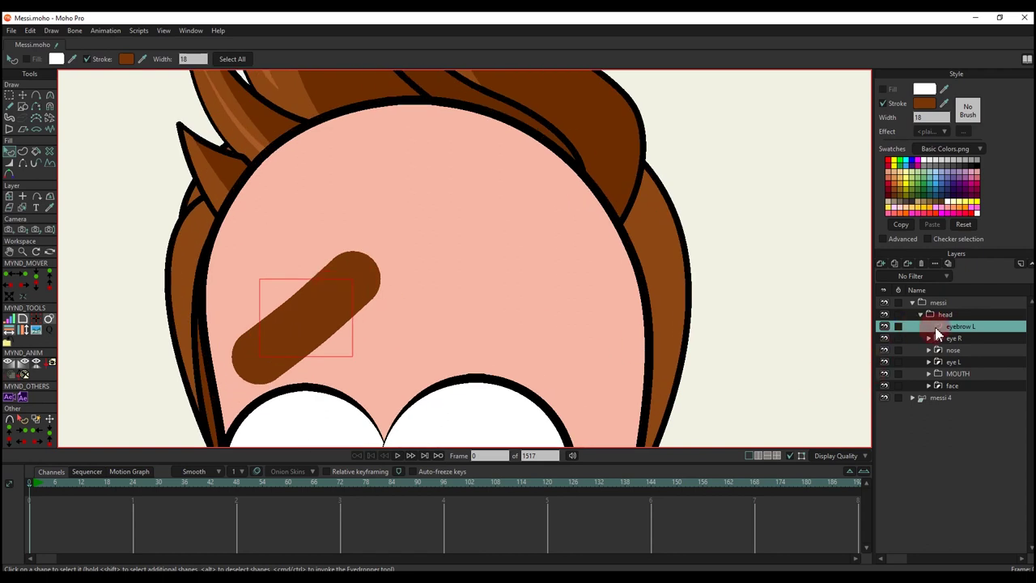
# Step: Shorten the eyebrow above the smaller eye by moving both of its end points inward along the line
pyautogui.press('t')
pyautogui.scroll(2, 363, 291)
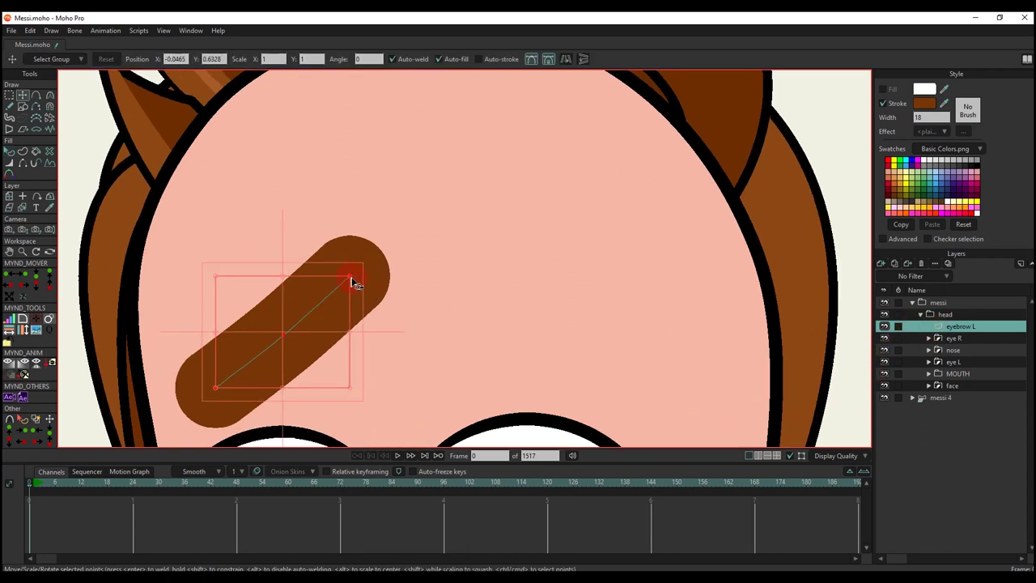
pyautogui.hotkey('ctrl', 'z')
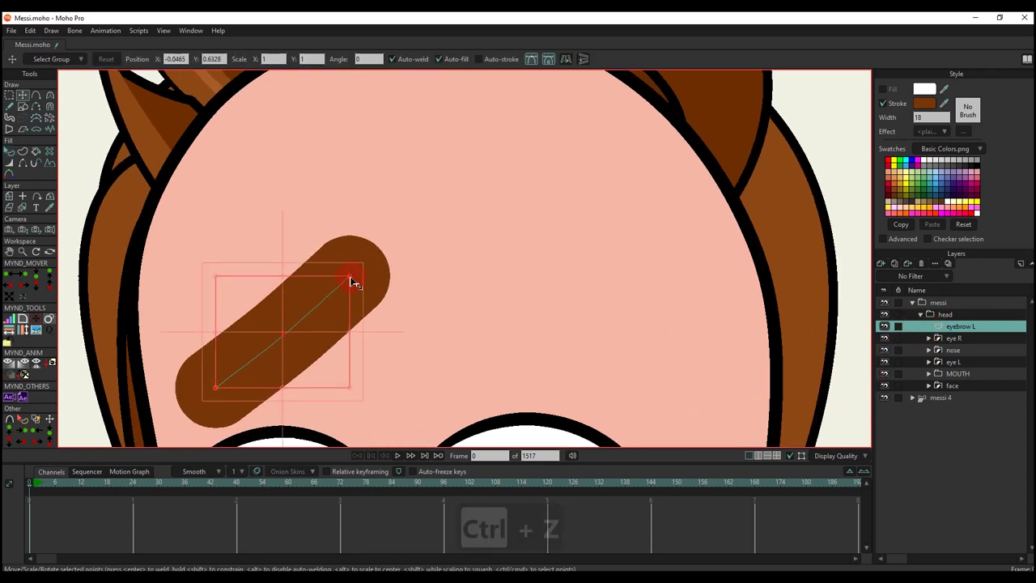
pyautogui.press('t')
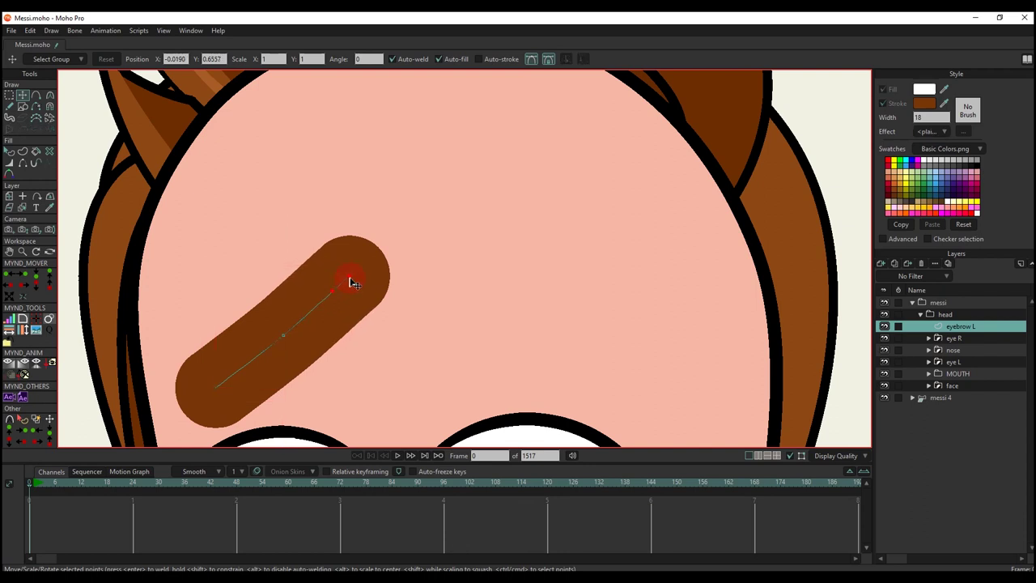
pyautogui.hotkey('ctrl', 'z')
pyautogui.moveTo(351, 283); pyautogui.dragTo(333, 300)
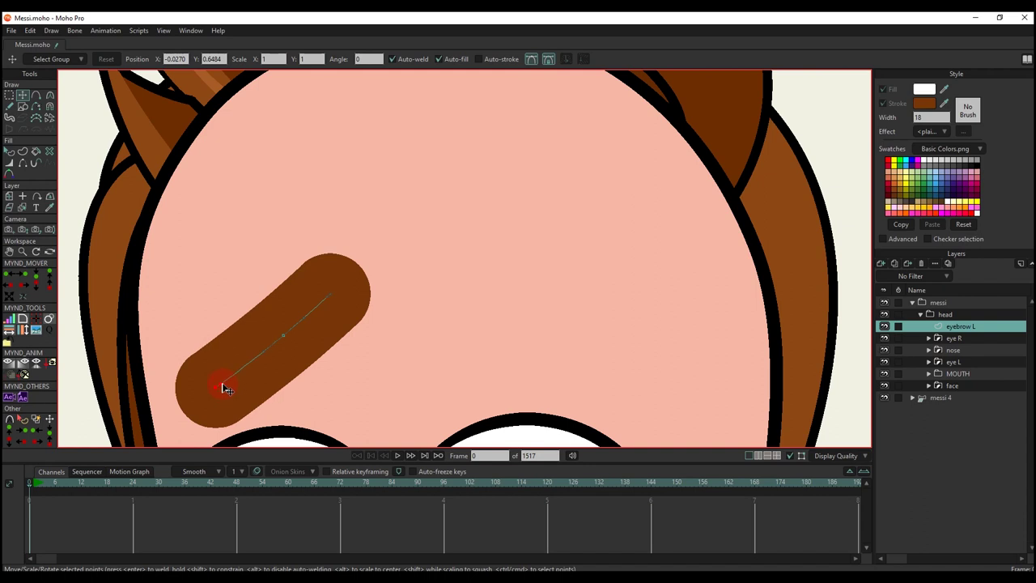
pyautogui.moveTo(221, 386); pyautogui.dragTo(237, 371)
pyautogui.scroll(-4, 273, 333)
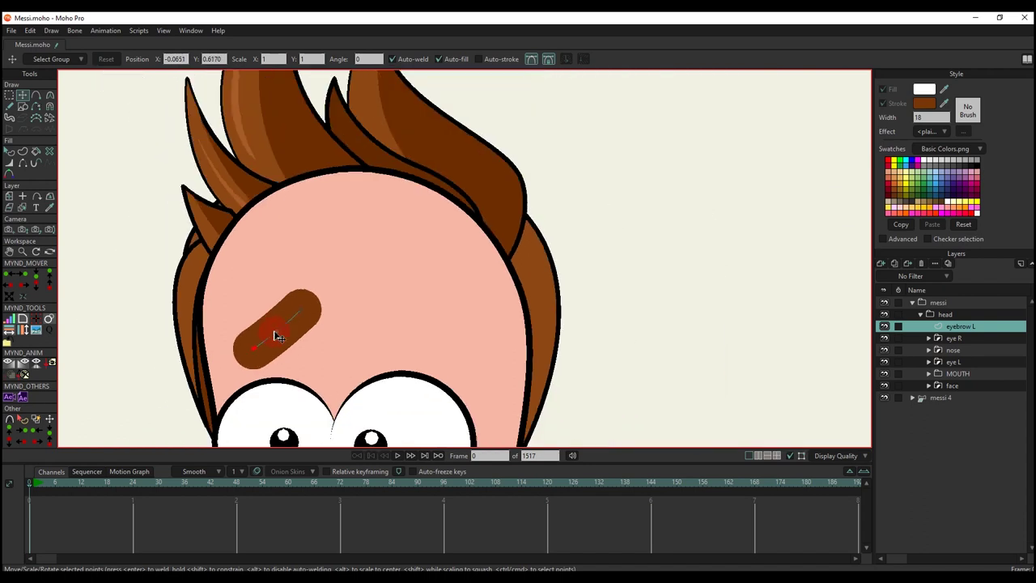
pyautogui.scroll(-2, 370, 262)
# Step: Copy and paste the eyebrow shape over itself and set the pasted copy's stroke colour to black
pyautogui.press('q')
pyautogui.scroll(1, 377, 254)
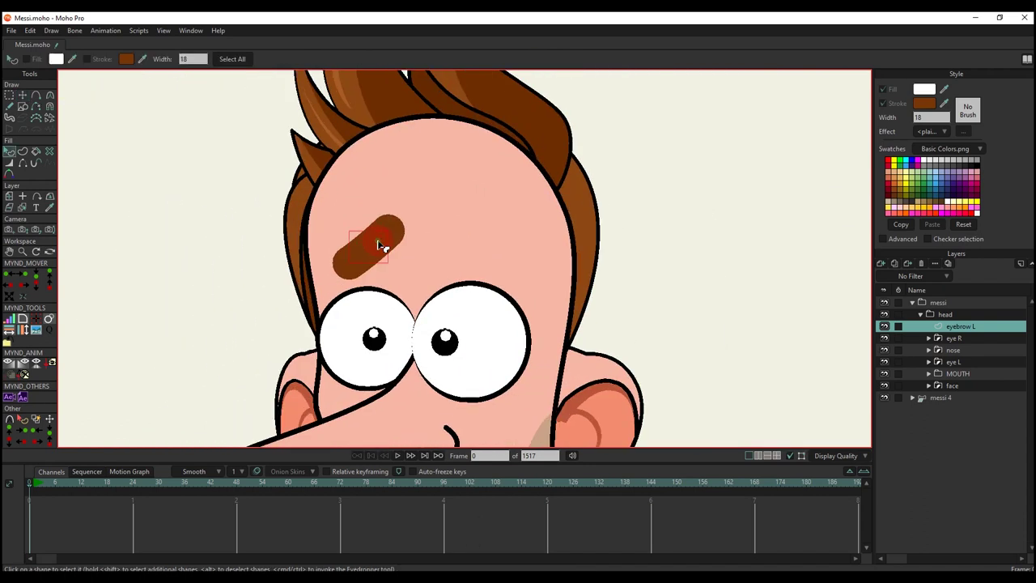
pyautogui.hotkey('ctrl', 'c')
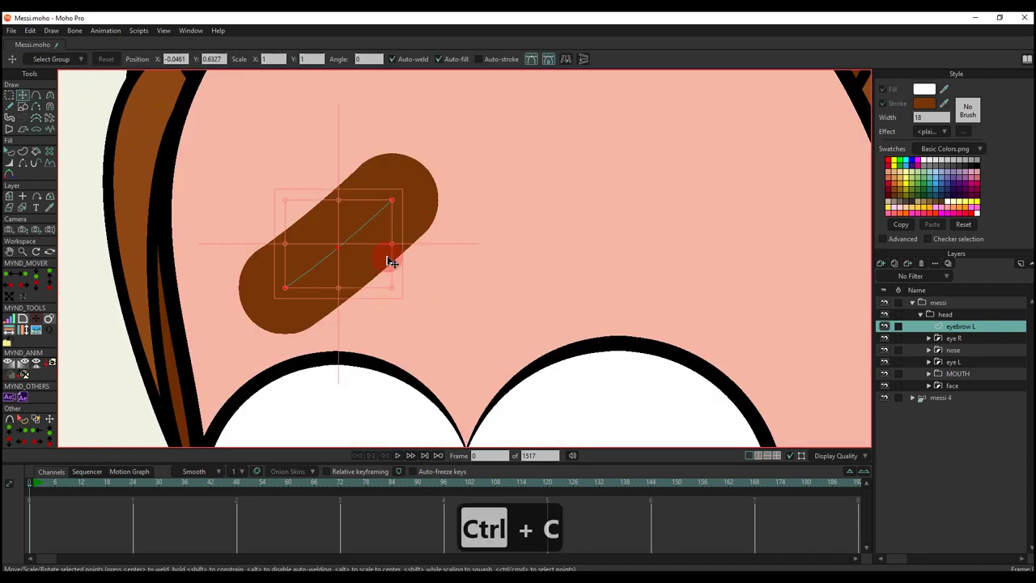
pyautogui.hotkey('ctrl', 'v')
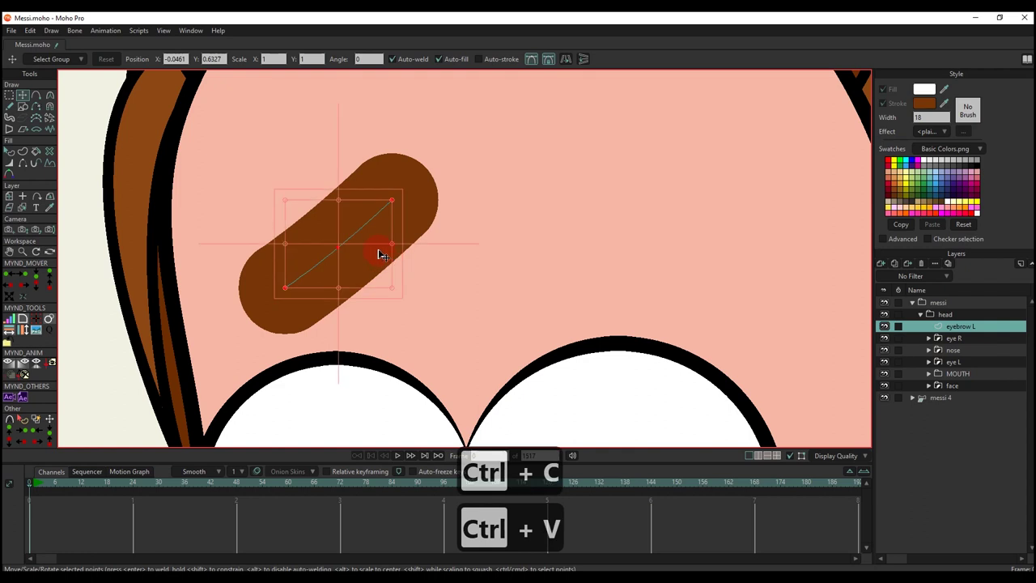
pyautogui.press('q')
pyautogui.click(365, 243)
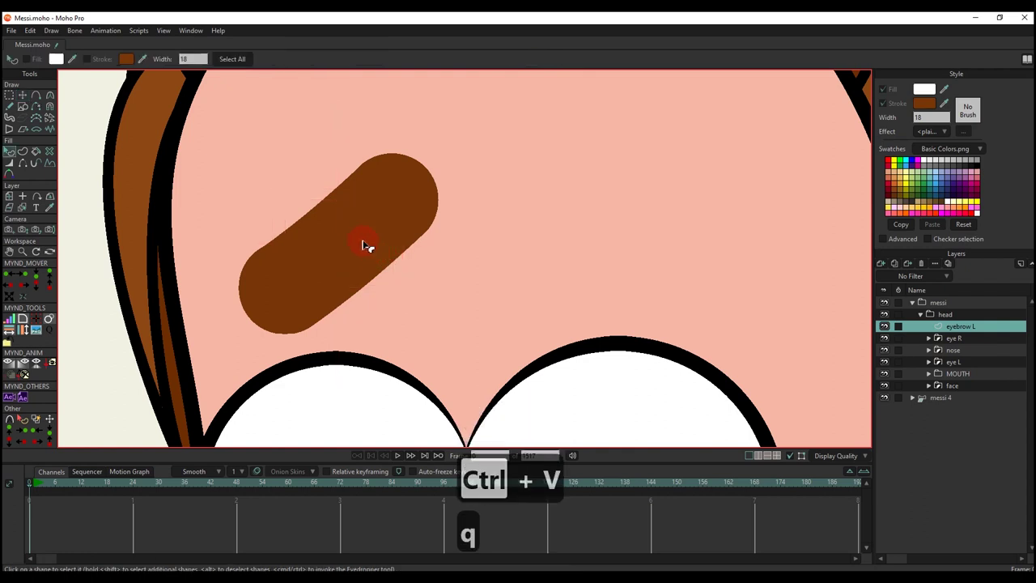
pyautogui.click(923, 105)
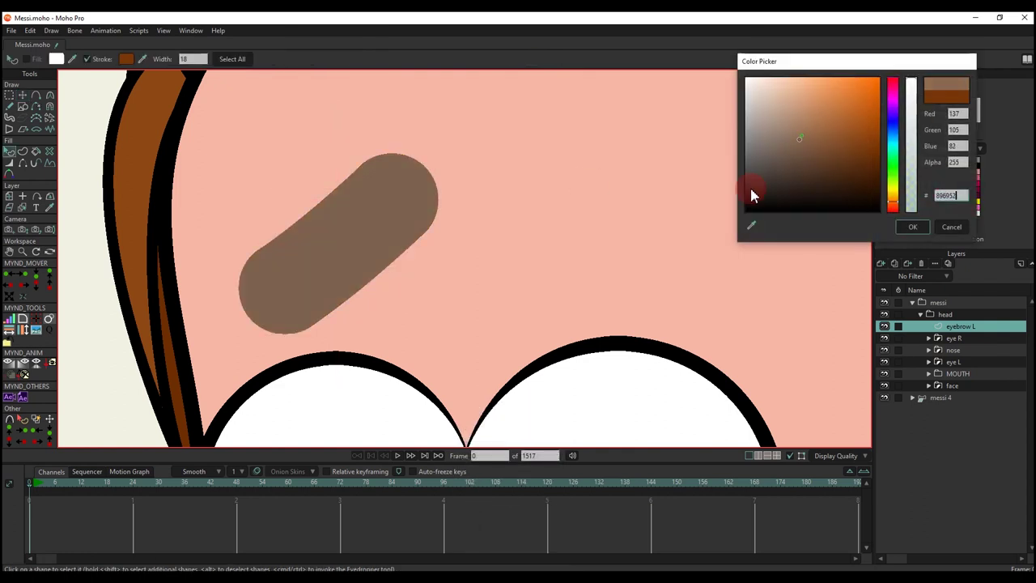
pyautogui.click(750, 198)
pyautogui.click(952, 193)
pyautogui.click(913, 229)
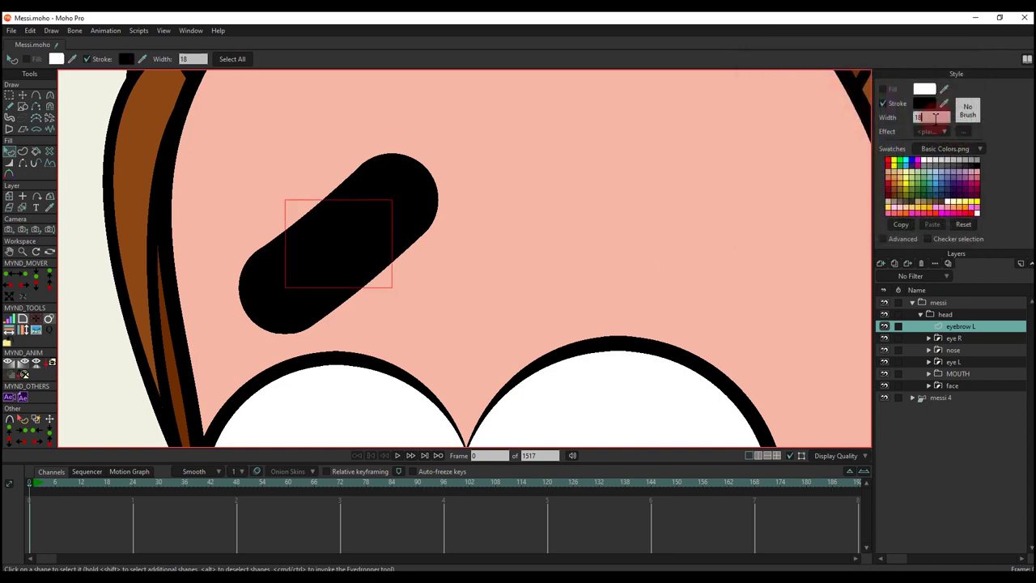
# Step: Set the black copy's stroke width to 21 and send it behind the brown shape as an outline
pyautogui.moveTo(939, 117); pyautogui.dragTo(944, 119)
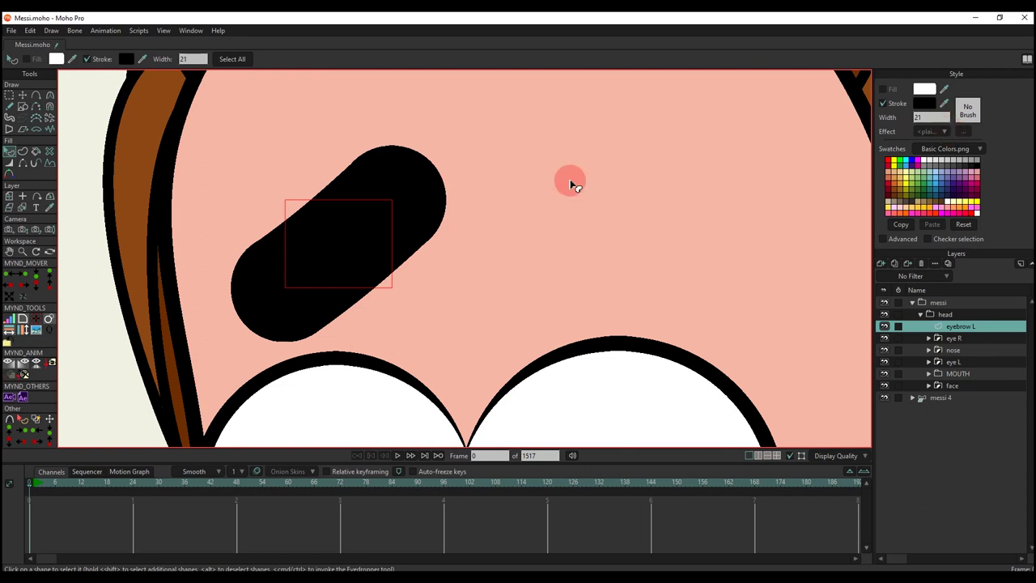
pyautogui.press('q')
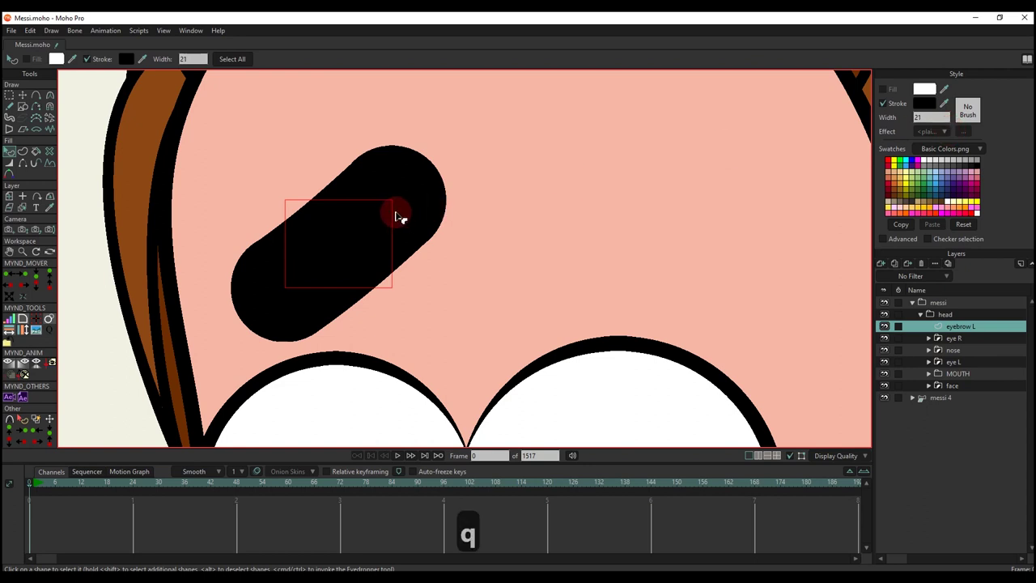
pyautogui.hotkey('alt', 'Down')
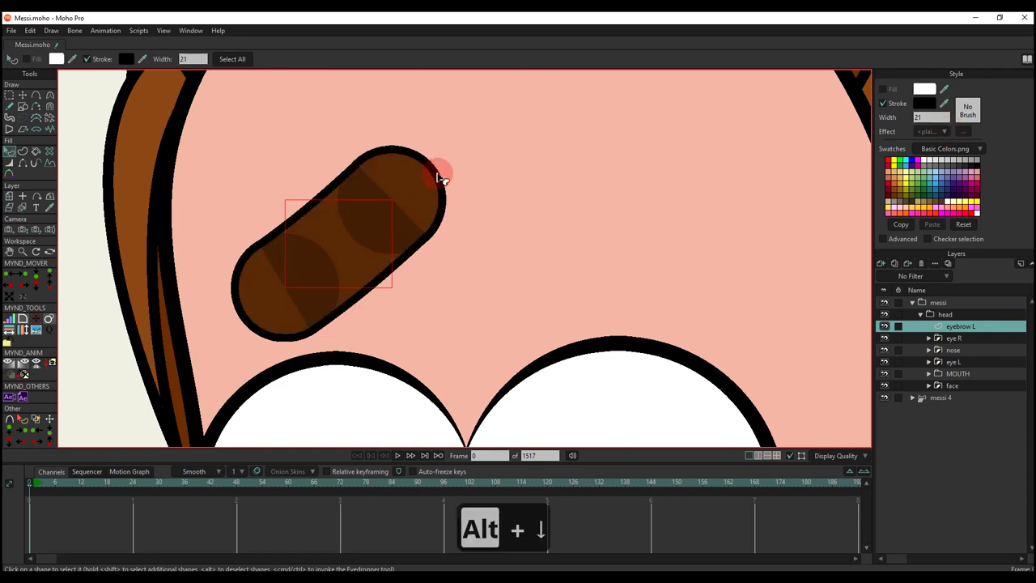
pyautogui.click(470, 199)
# Step: Duplicate the eyebrow L layer and name the duplicate eyebrow R
pyautogui.scroll(-6, 421, 228)
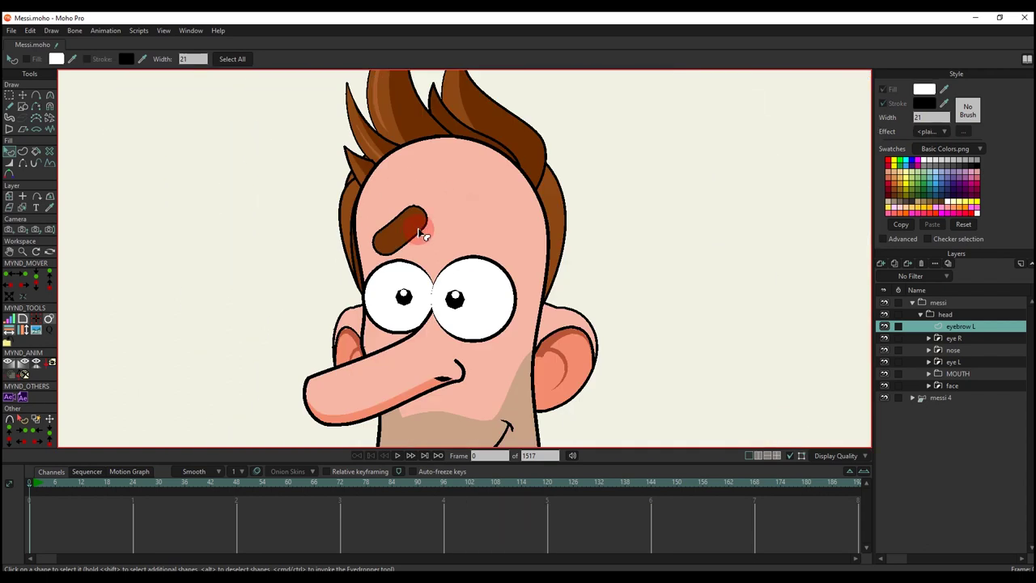
pyautogui.scroll(-3, 418, 235)
pyautogui.scroll(5, 417, 234)
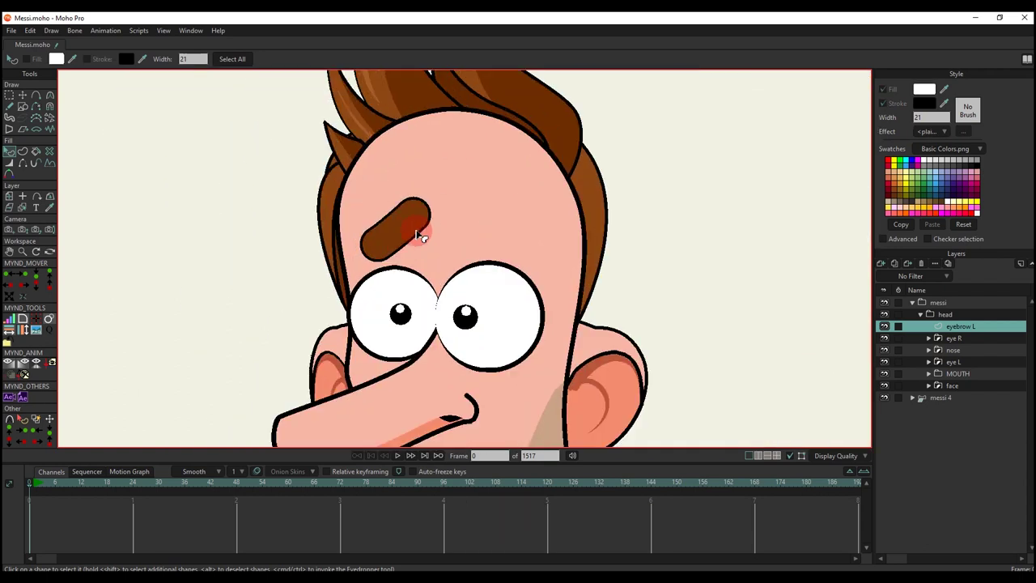
pyautogui.scroll(2, 418, 234)
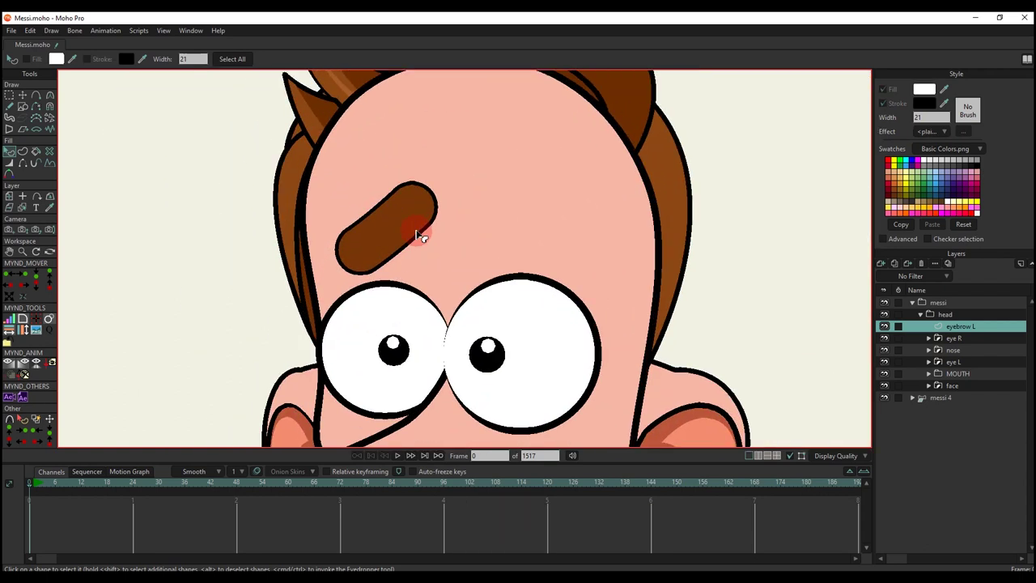
pyautogui.scroll(1, 418, 235)
pyautogui.press('g')
pyautogui.click(895, 264)
pyautogui.doubleClick(969, 325)
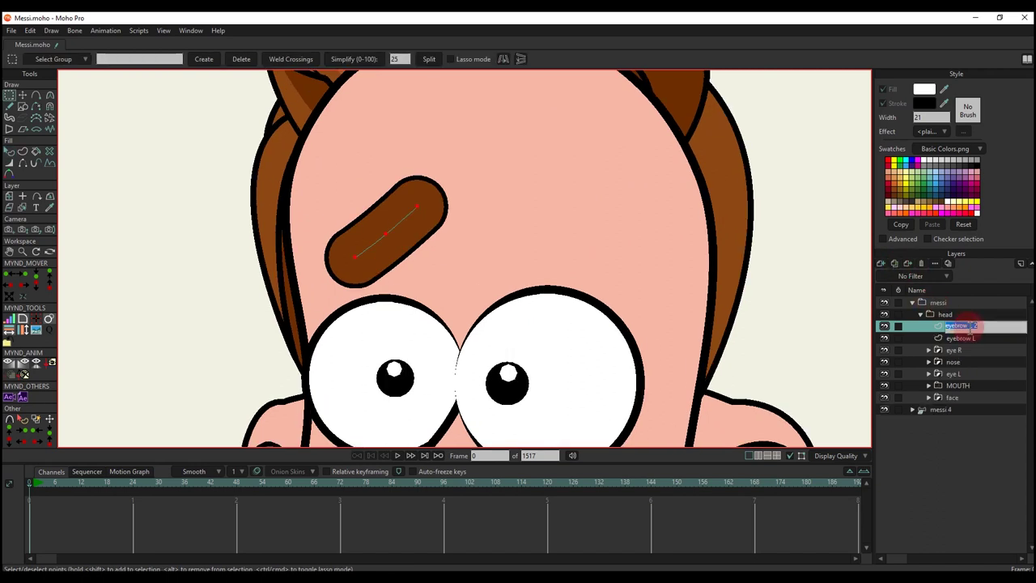
pyautogui.write('R')
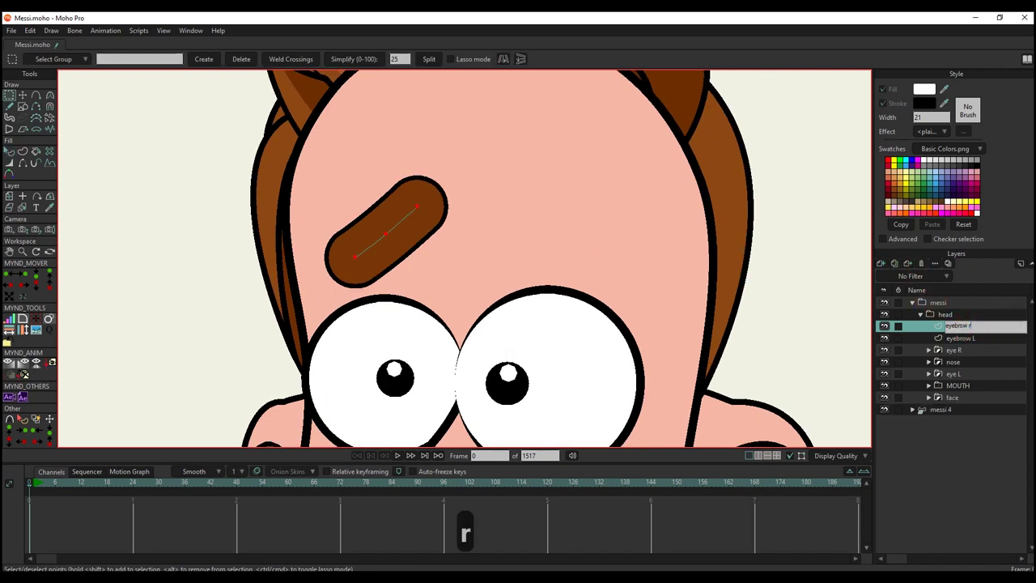
pyautogui.press('BackSpace')
pyautogui.write('R')
pyautogui.press('Return')
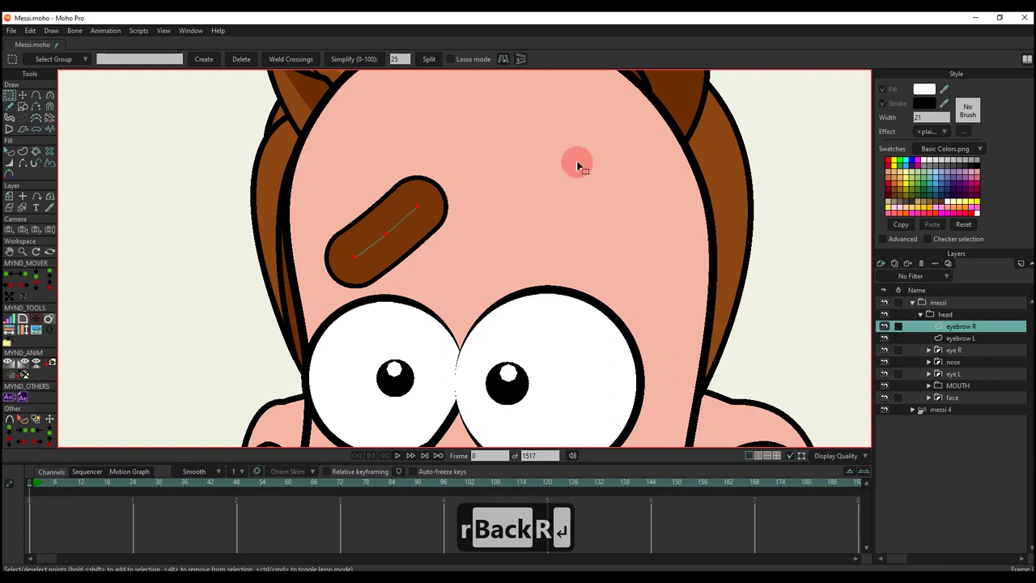
# Step: Set the eyebrow R layer's origin at the eyebrow's centre and flip the layer horizontally
pyautogui.press('m')
pyautogui.press('o')
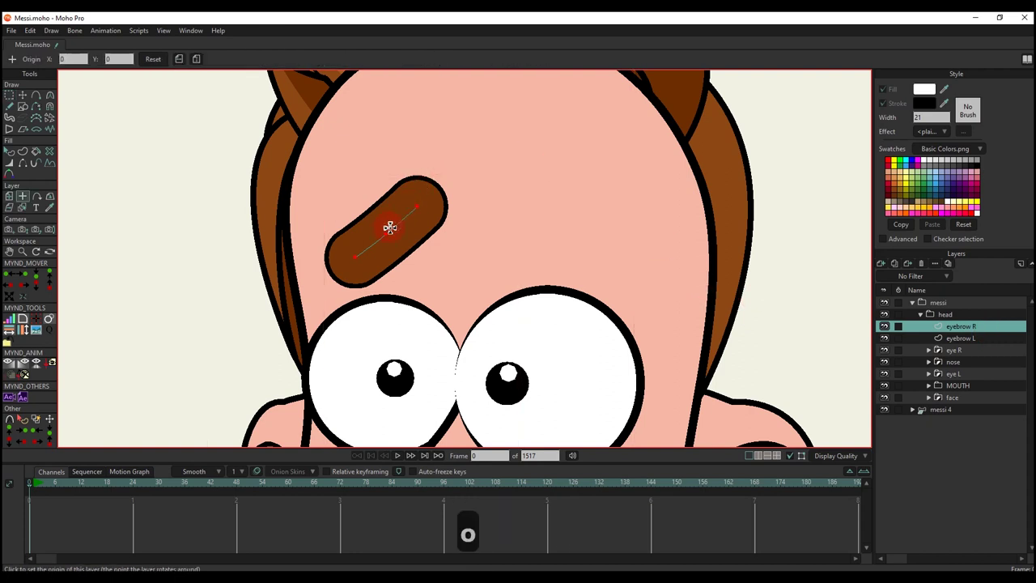
pyautogui.moveTo(388, 234); pyautogui.dragTo(437, 209)
pyautogui.press('m')
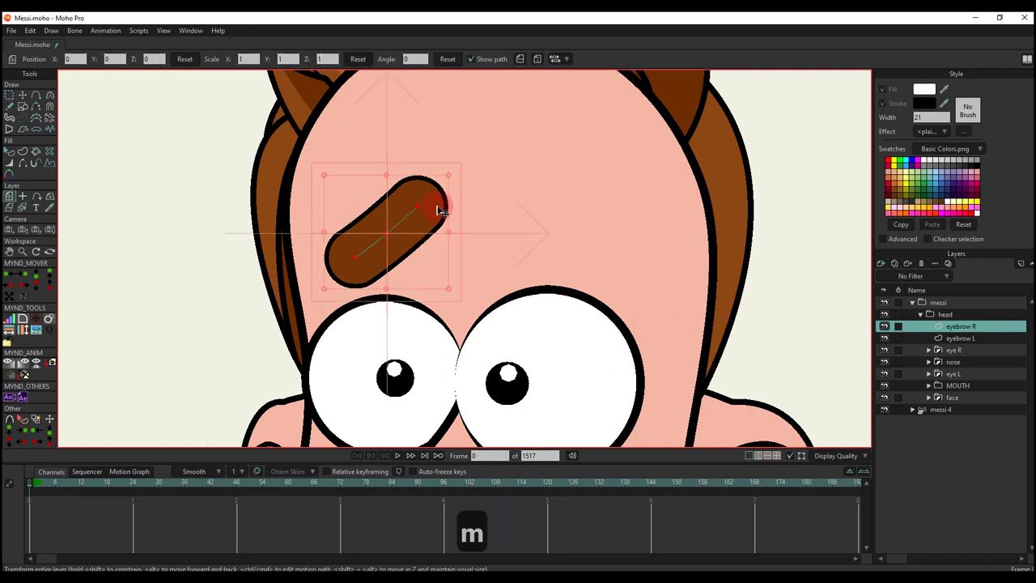
pyautogui.click(521, 60)
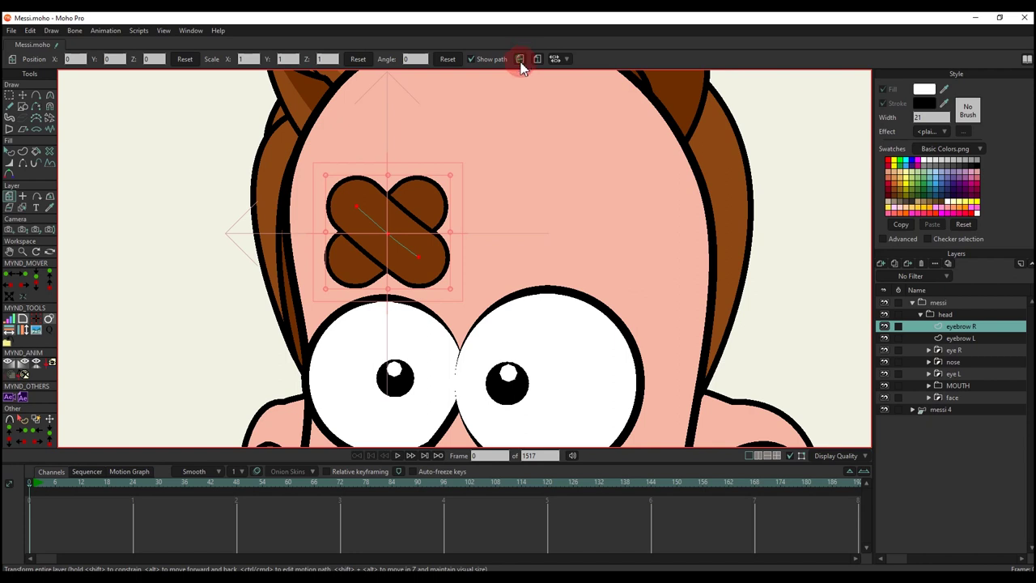
# Step: Move the flipped eyebrow R layer across the forehead to sit above the larger eye
pyautogui.moveTo(384, 238)
pyautogui.mouseDown()
pyautogui.moveTo(559, 243)
pyautogui.moveTo(617, 261)
pyautogui.moveTo(611, 256)
pyautogui.mouseUp()
pyautogui.press('q')
pyautogui.scroll(-6, 606, 256)
pyautogui.scroll(3, 584, 264)
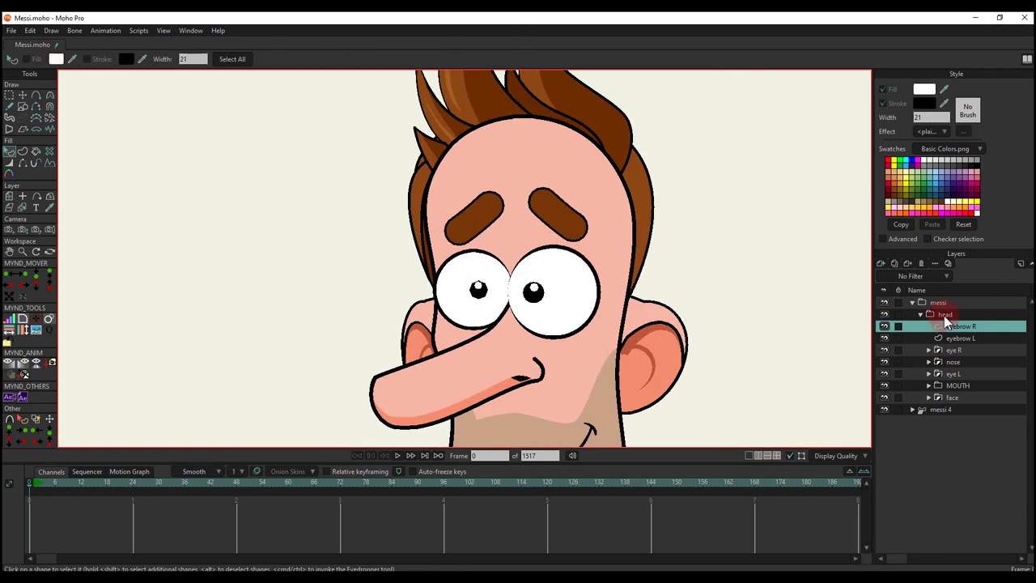
# Step: Add a vector layer named hair at the top of the head group
pyautogui.click(881, 263)
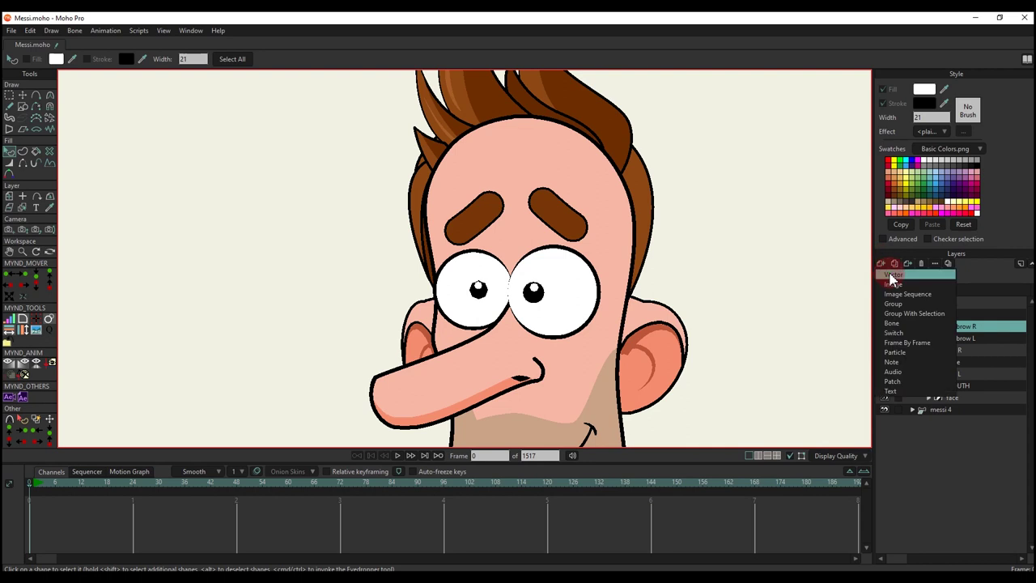
pyautogui.click(953, 326)
pyautogui.hotkey('ctrl', 'z')
pyautogui.doubleClick(953, 328)
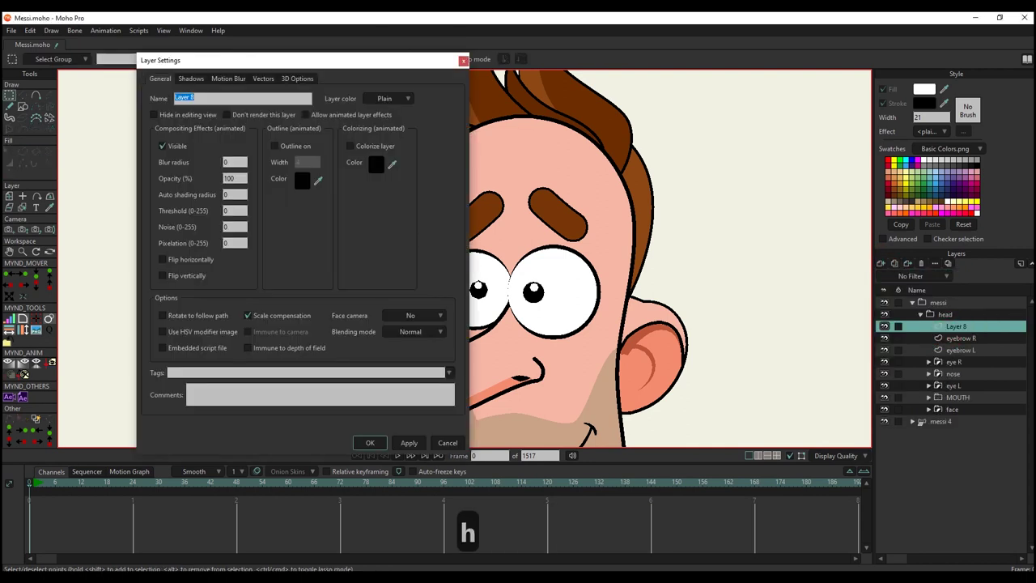
pyautogui.write('hair')
pyautogui.press('Return')
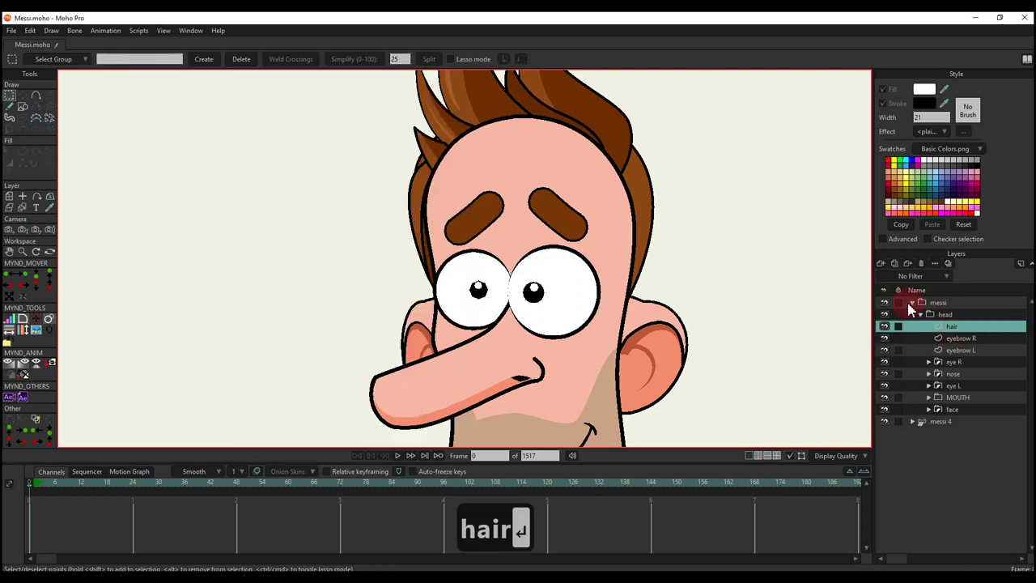
# Step: Hide the head group to reveal the reference hair and move the hair layer below eyebrow L
pyautogui.click(882, 306)
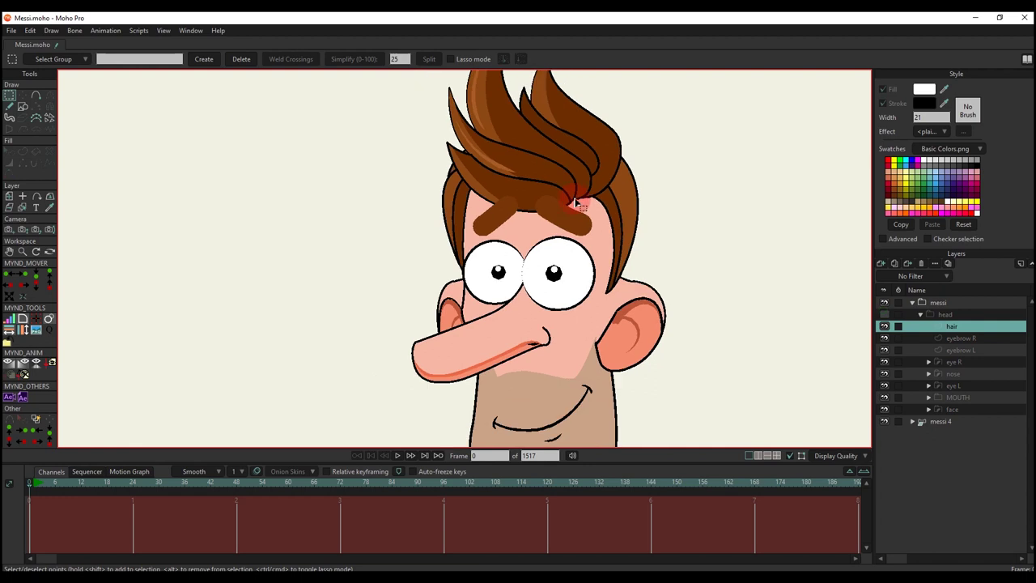
pyautogui.click(122, 210)
pyautogui.click(85, 109)
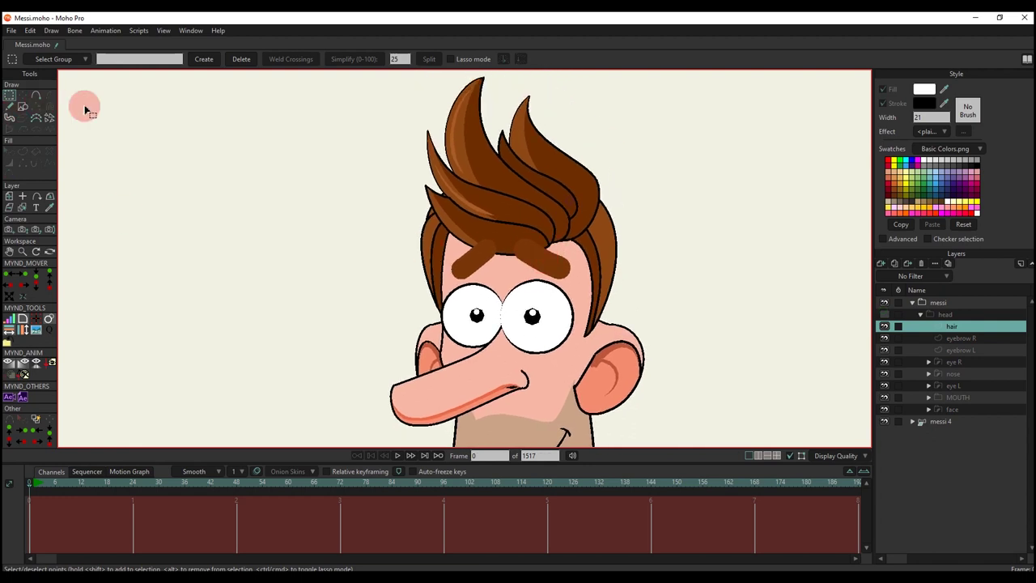
pyautogui.click(970, 340)
pyautogui.moveTo(964, 361); pyautogui.dragTo(963, 358)
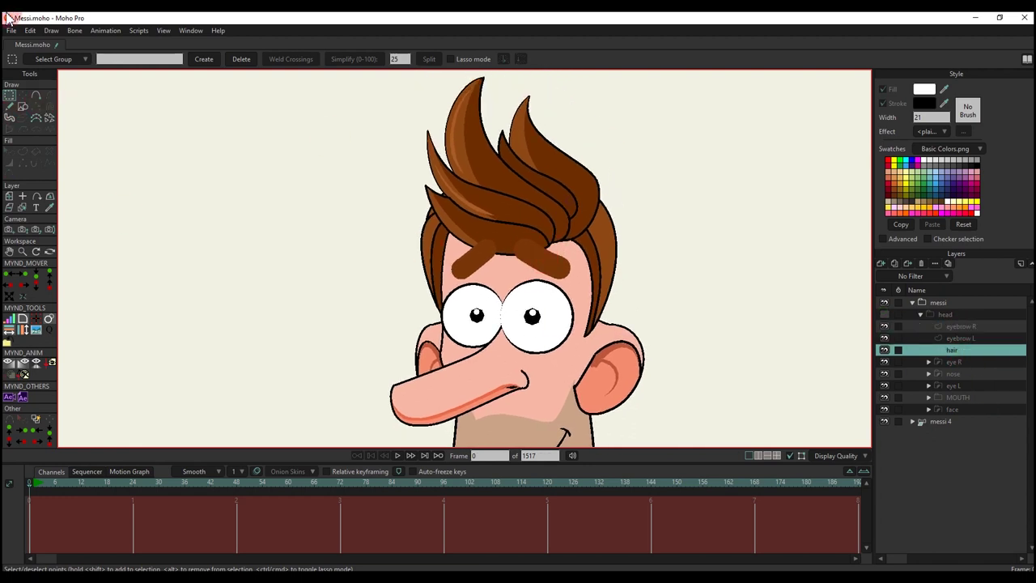
# Step: Trace the lowest front hair strand with Add Point, from its pointed tip along the hairline and back over its upper edge
pyautogui.click(36, 95)
pyautogui.scroll(10, 462, 201)
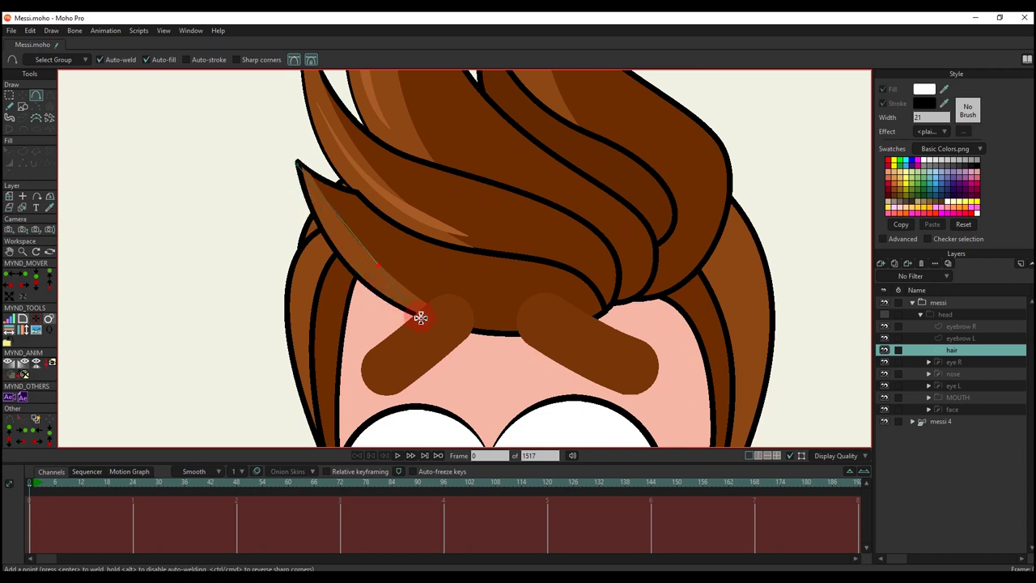
pyautogui.moveTo(597, 336); pyautogui.dragTo(609, 307)
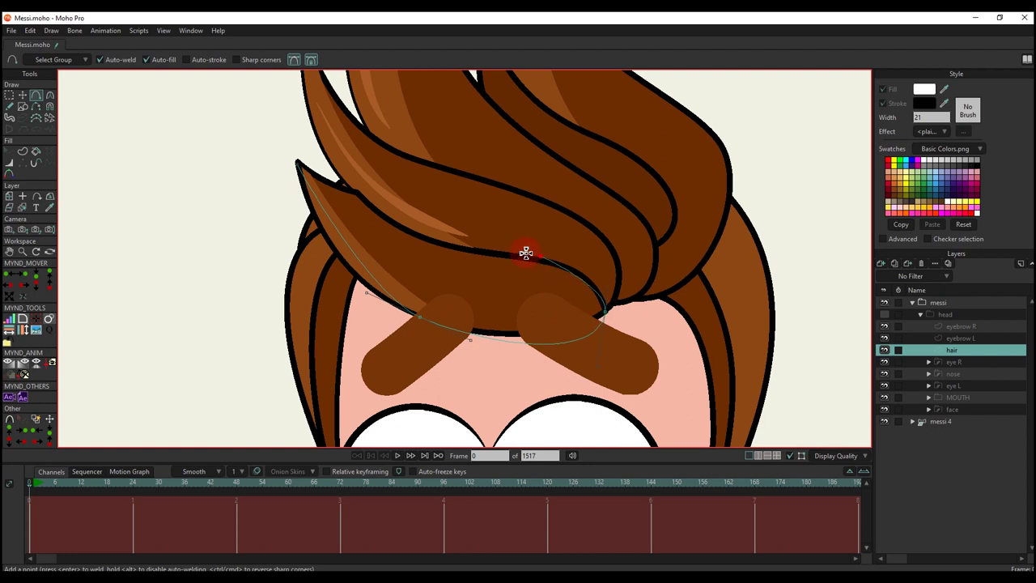
# Step: Refine the points and curve handles of the lowest front hair strand to match the reference's pointed tip and edges
pyautogui.press('t')
pyautogui.click(296, 163)
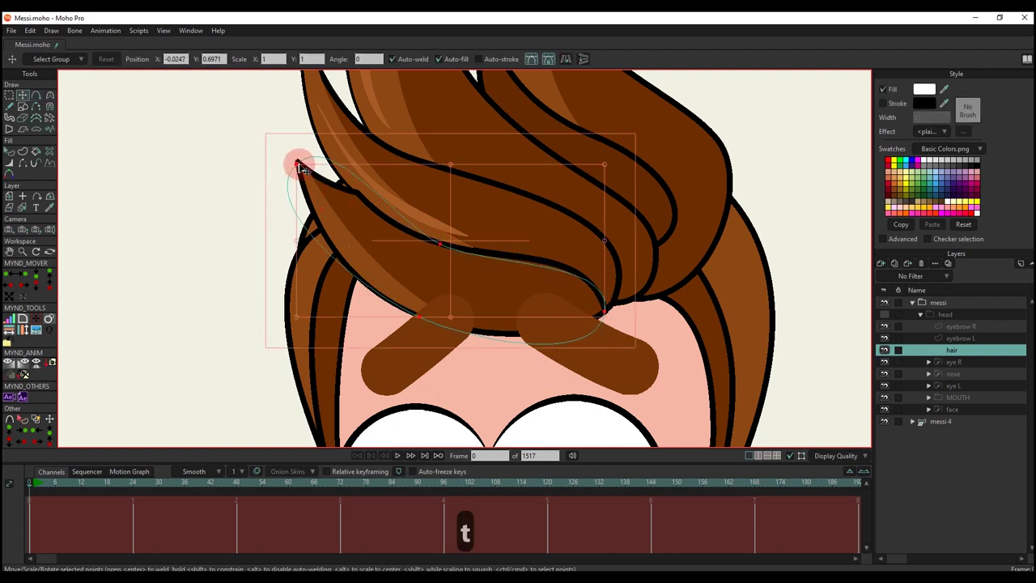
pyautogui.press('c')
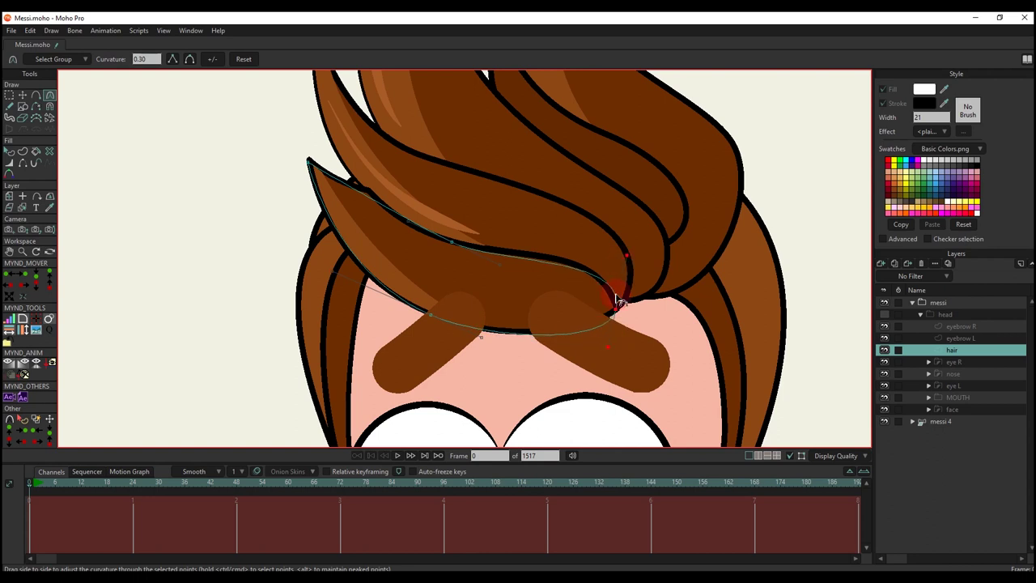
pyautogui.press('t')
pyautogui.moveTo(619, 299); pyautogui.dragTo(615, 314)
pyautogui.moveTo(494, 258); pyautogui.dragTo(517, 255)
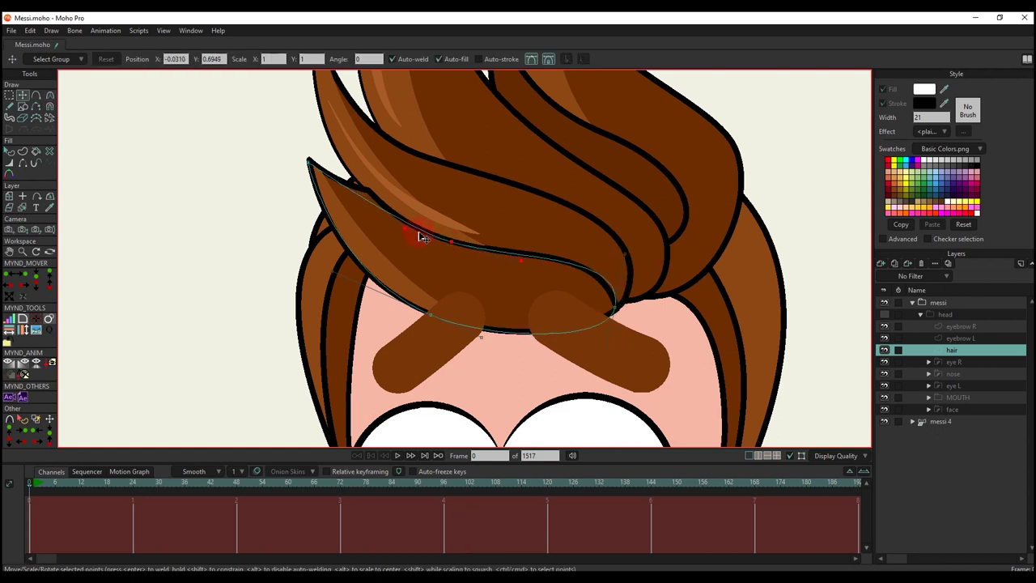
pyautogui.scroll(-2, 465, 267)
pyautogui.scroll(2, 486, 277)
# Step: Add an inner shading curve to the lowest strand from its pointed tip to its base and bend it above the lower edge
pyautogui.press('a')
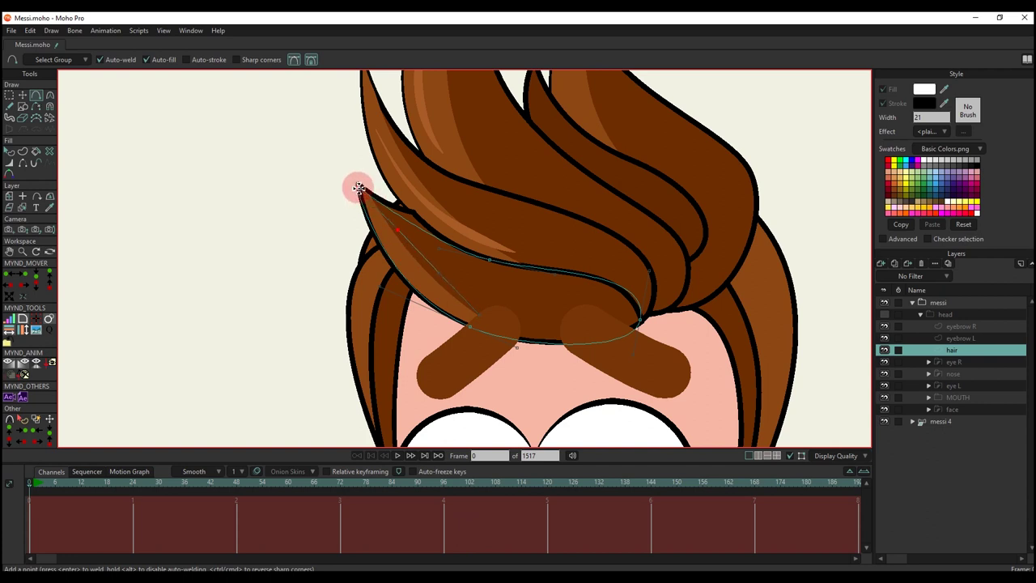
pyautogui.click(480, 314)
pyautogui.click(482, 314)
pyautogui.press('t')
pyautogui.moveTo(432, 293); pyautogui.dragTo(400, 283)
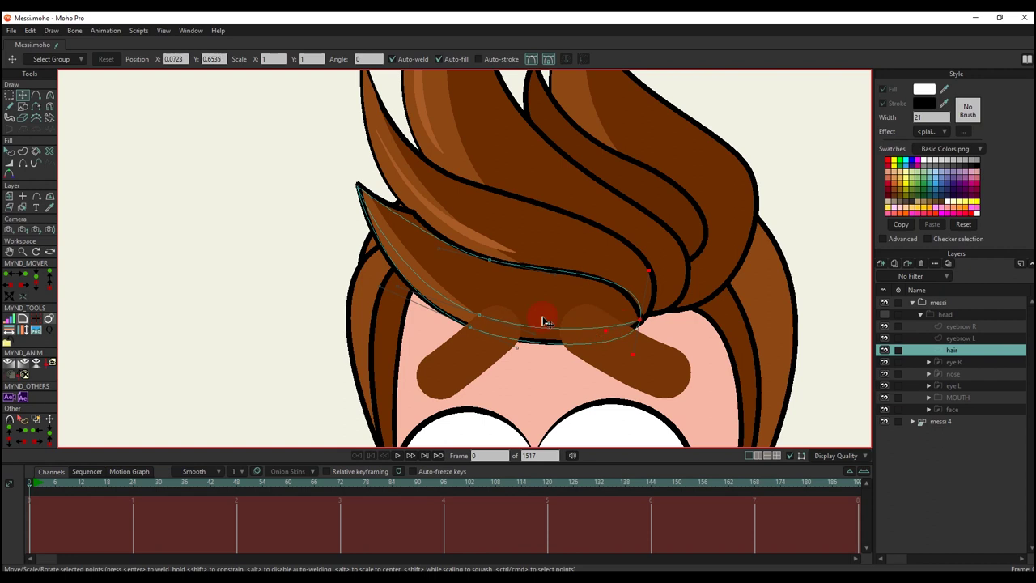
# Step: Give the lowest strand's main shape a dark brown fill and turn on its black stroke
pyautogui.press('h')
pyautogui.press('q')
pyautogui.click(787, 137)
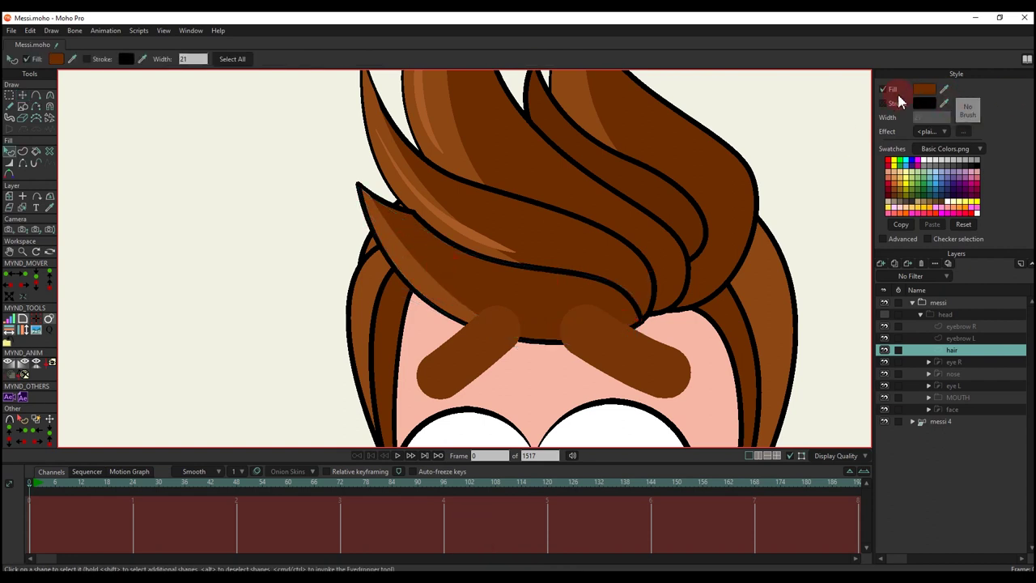
pyautogui.click(884, 103)
pyautogui.scroll(-2, 540, 197)
# Step: Create a lighter brown shape with both fill and stroke from the lowest strand's shading points
pyautogui.press('g')
pyautogui.moveTo(404, 176); pyautogui.dragTo(391, 202)
pyautogui.moveTo(452, 282); pyautogui.dragTo(510, 313)
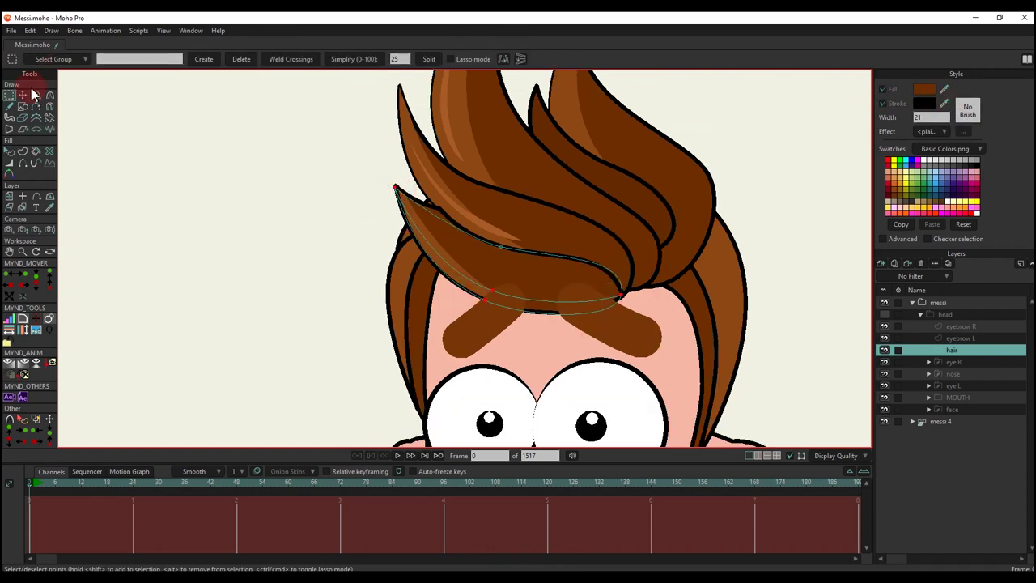
pyautogui.press('u')
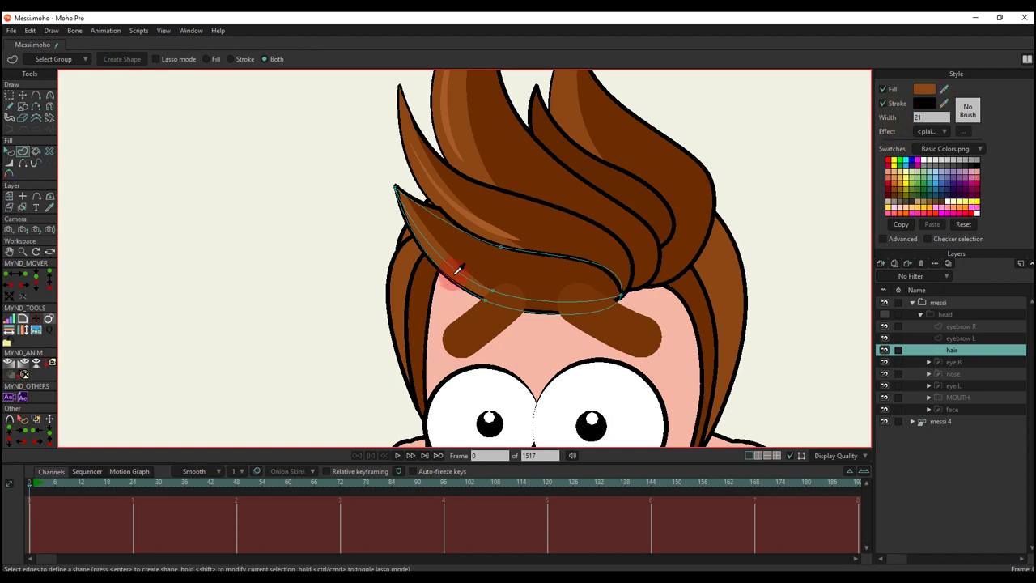
# Step: Show the head group and set the stroke width of the strand's shapes to 3
pyautogui.press('q')
pyautogui.press('3')
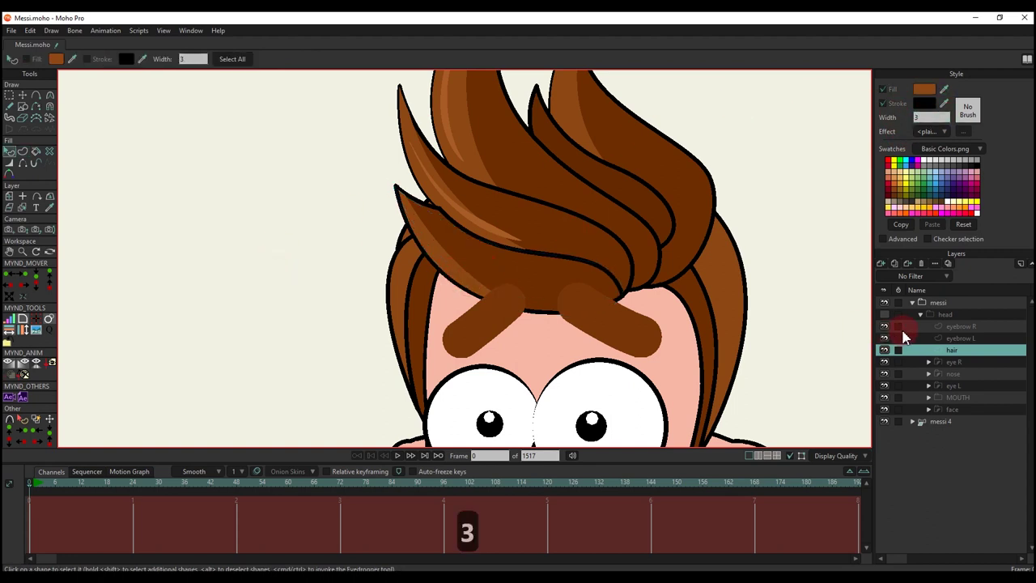
pyautogui.click(885, 315)
pyautogui.scroll(-2, 559, 272)
pyautogui.doubleClick(937, 117)
pyautogui.write('3')
pyautogui.click(324, 241)
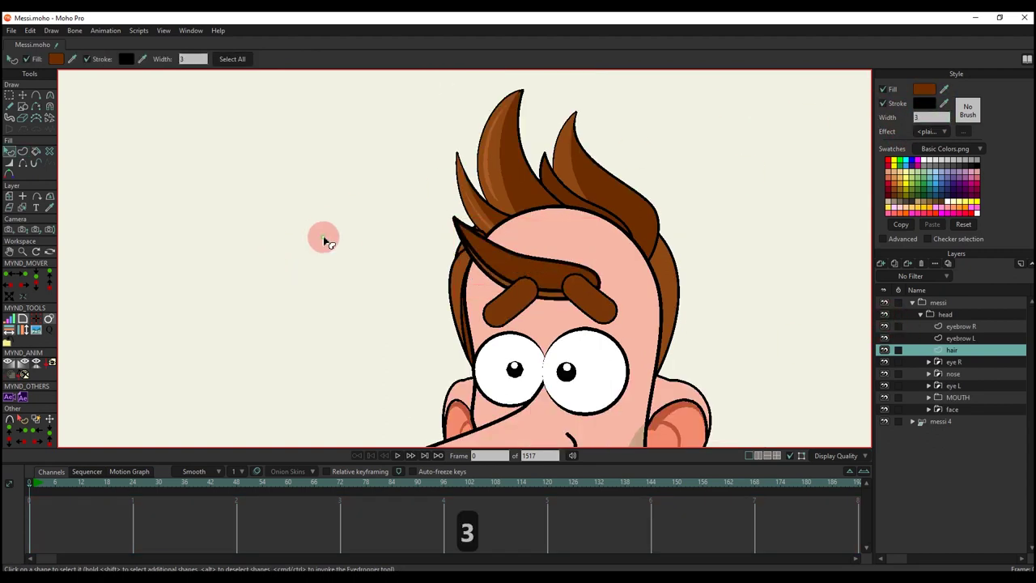
# Step: Adjust the inner shading curve of the lowest strand against the reference hair
pyautogui.scroll(5, 470, 276)
pyautogui.click(518, 268)
pyautogui.click(303, 335)
pyautogui.scroll(-4, 393, 275)
pyautogui.moveTo(468, 272); pyautogui.dragTo(455, 249)
pyautogui.scroll(1, 469, 256)
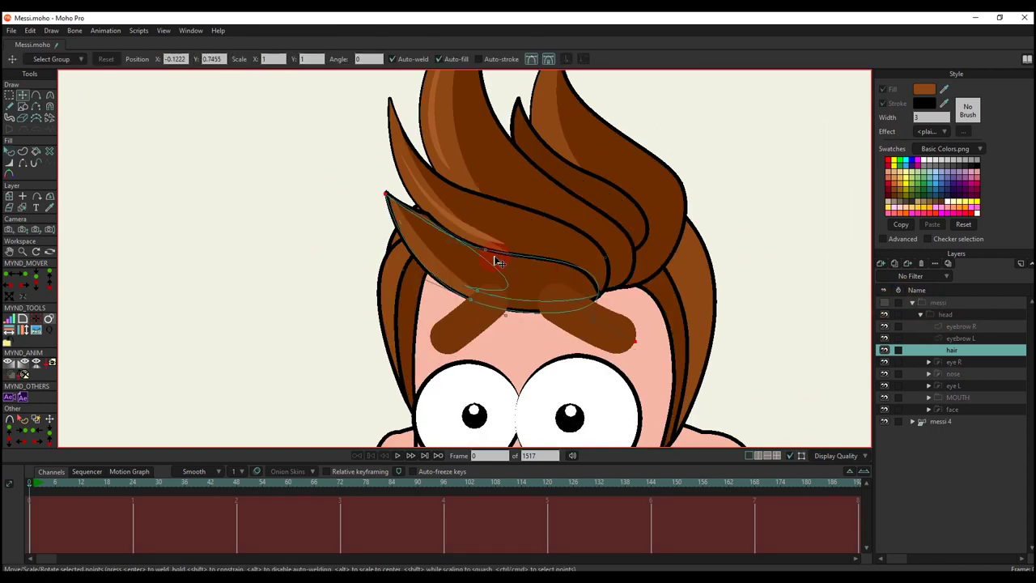
# Step: Duplicate the whole lowest strand and place, rotate and scale the copy over the second front strand
pyautogui.press('g')
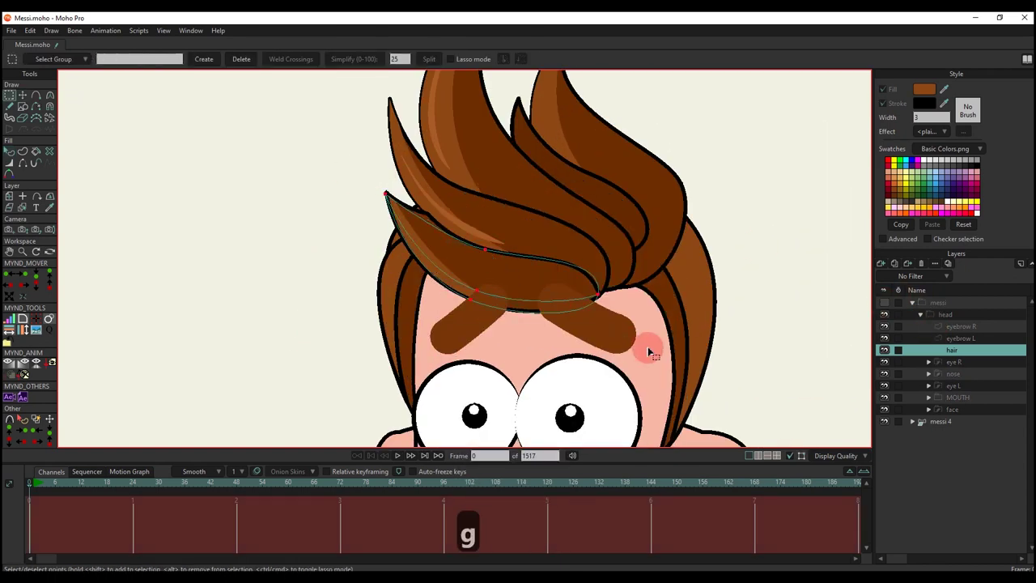
pyautogui.hotkey('ctrl', 'c')
pyautogui.hotkey('ctrl', 'v')
pyautogui.moveTo(603, 236); pyautogui.dragTo(581, 199)
pyautogui.moveTo(567, 266)
pyautogui.mouseDown()
pyautogui.moveTo(607, 299)
pyautogui.moveTo(583, 255)
pyautogui.mouseUp()
pyautogui.press('Return')
# Step: Fit the second strand's tip, base, edges and inner curve to the reference by moving its points and handles
pyautogui.scroll(2, 651, 234)
pyautogui.moveTo(655, 233); pyautogui.dragTo(635, 234)
pyautogui.moveTo(526, 220); pyautogui.dragTo(580, 273)
pyautogui.moveTo(372, 208); pyautogui.dragTo(362, 214)
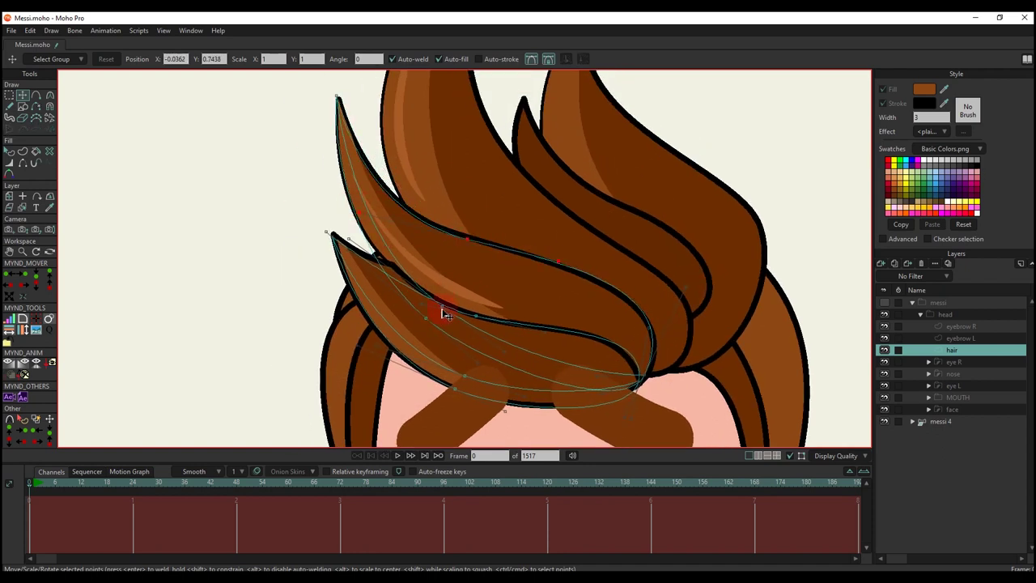
pyautogui.moveTo(444, 314)
pyautogui.mouseDown()
pyautogui.moveTo(461, 301)
pyautogui.moveTo(431, 318)
pyautogui.mouseUp()
pyautogui.moveTo(330, 229)
pyautogui.mouseDown()
pyautogui.moveTo(318, 219)
pyautogui.moveTo(334, 217)
pyautogui.mouseUp()
pyautogui.scroll(1, 370, 175)
pyautogui.moveTo(331, 80); pyautogui.dragTo(333, 84)
pyautogui.scroll(-2, 476, 270)
pyautogui.scroll(1, 487, 283)
# Step: Paste another strand copy, position it over the tall strand, and roughly reshape its edges
pyautogui.hotkey('ctrl', 'v')
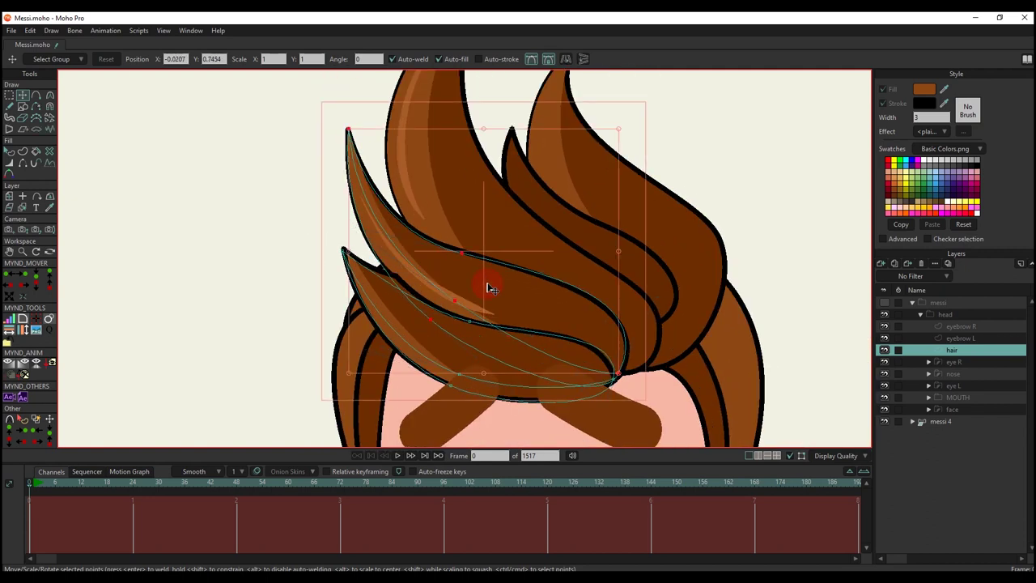
pyautogui.scroll(-3, 488, 287)
pyautogui.moveTo(477, 288); pyautogui.dragTo(505, 251)
pyautogui.moveTo(583, 252); pyautogui.dragTo(567, 294)
pyautogui.moveTo(499, 267); pyautogui.dragTo(490, 267)
pyautogui.moveTo(520, 343); pyautogui.dragTo(543, 356)
pyautogui.moveTo(554, 368); pyautogui.dragTo(548, 327)
# Step: Align the tall strand's base and back edge with the reference and move its tip points onto the reference tip
pyautogui.scroll(2, 549, 329)
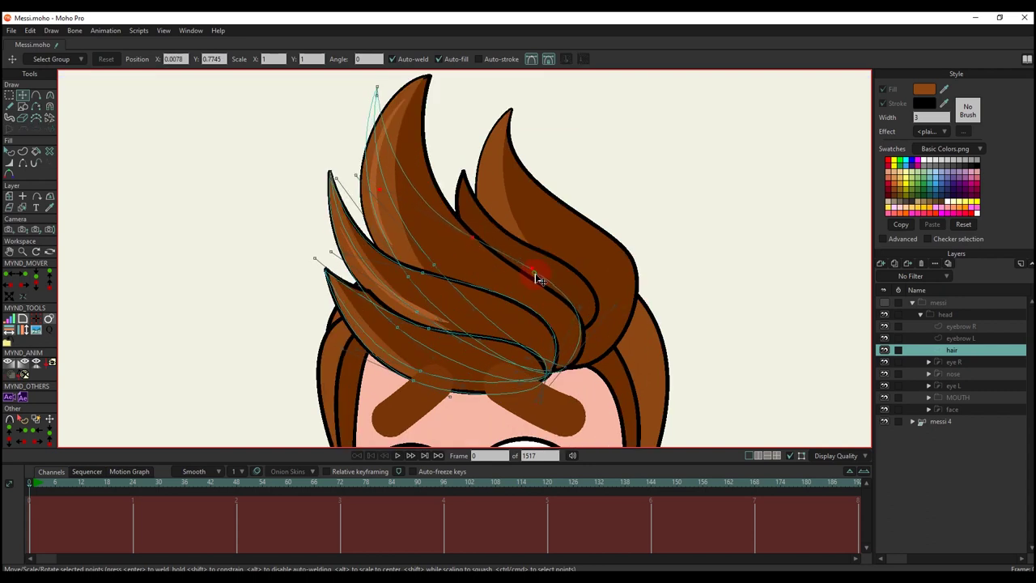
pyautogui.moveTo(567, 377); pyautogui.dragTo(570, 374)
pyautogui.click(622, 304)
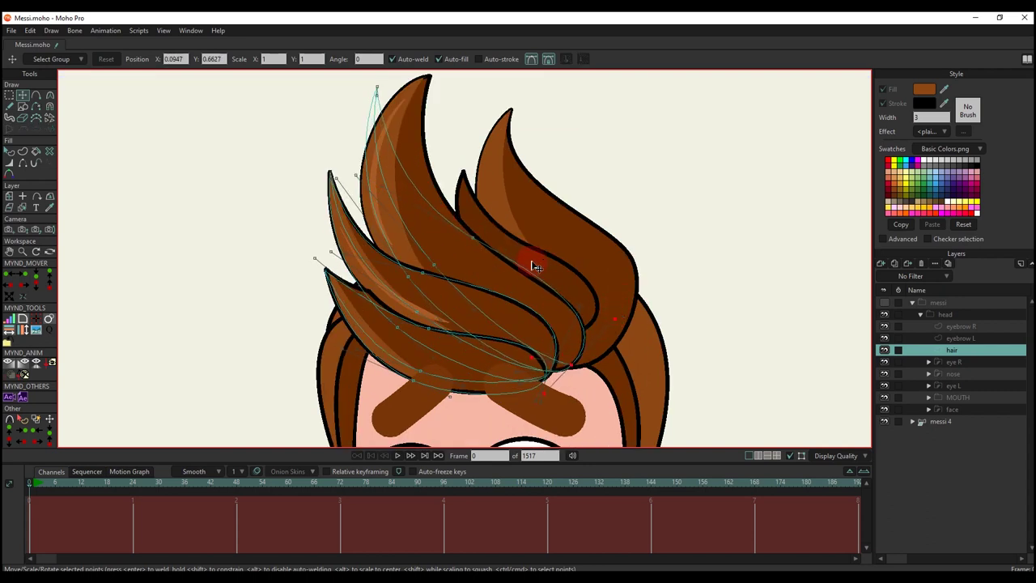
pyautogui.moveTo(425, 160); pyautogui.dragTo(437, 201)
pyautogui.press('g')
pyautogui.moveTo(361, 104); pyautogui.dragTo(411, 149)
pyautogui.press('t')
pyautogui.moveTo(390, 128); pyautogui.dragTo(443, 117)
# Step: Bend the tall strand's front edge and inner curve with their handles to follow the reference
pyautogui.click(478, 266)
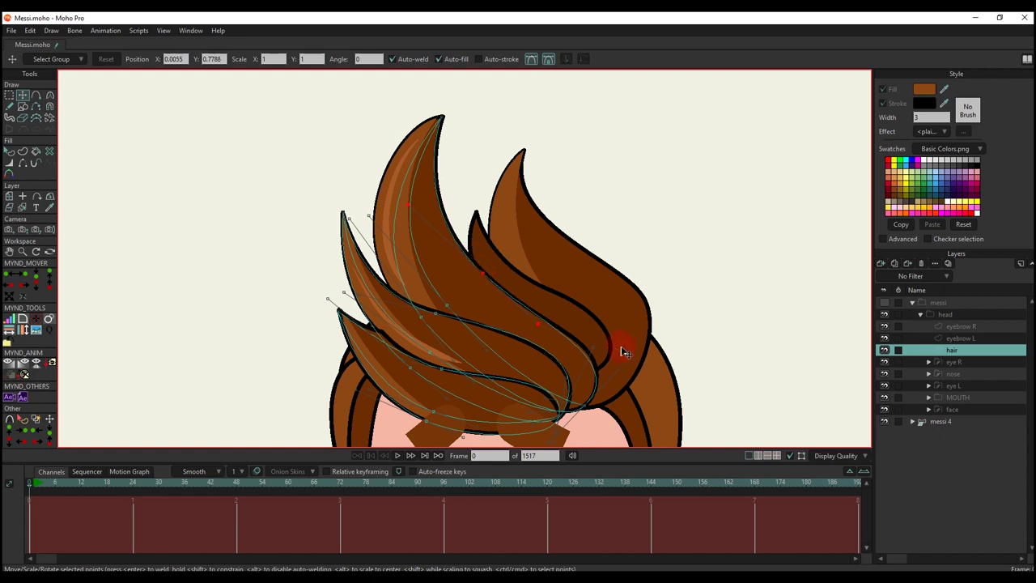
pyautogui.moveTo(418, 284); pyautogui.dragTo(316, 173)
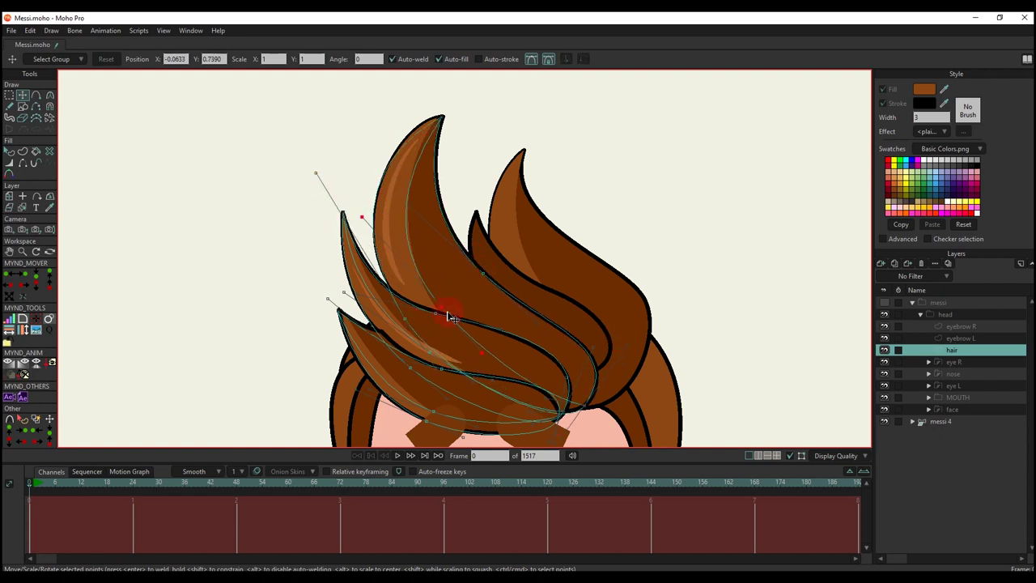
pyautogui.moveTo(369, 227); pyautogui.dragTo(362, 203)
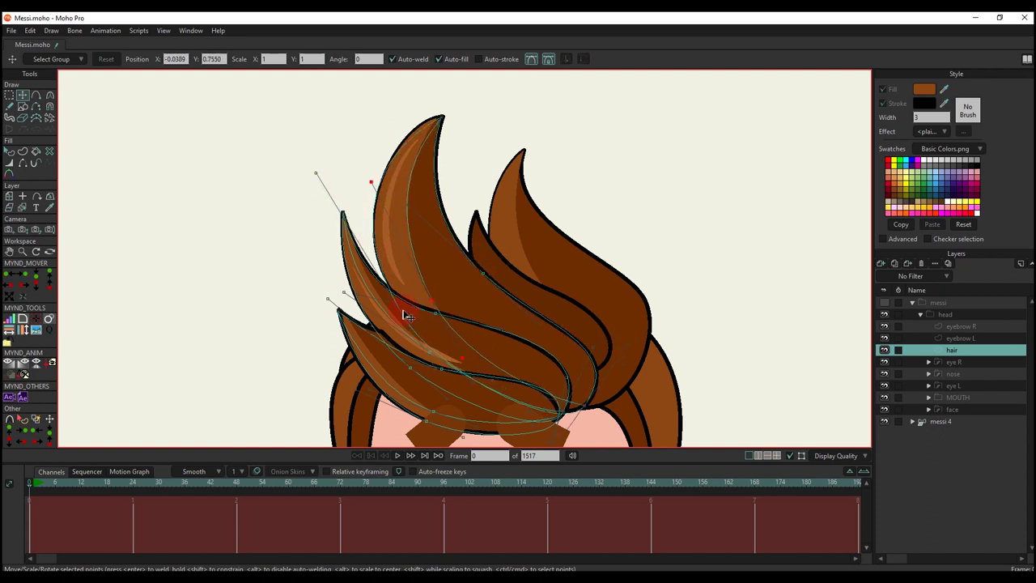
pyautogui.moveTo(316, 173); pyautogui.dragTo(326, 162)
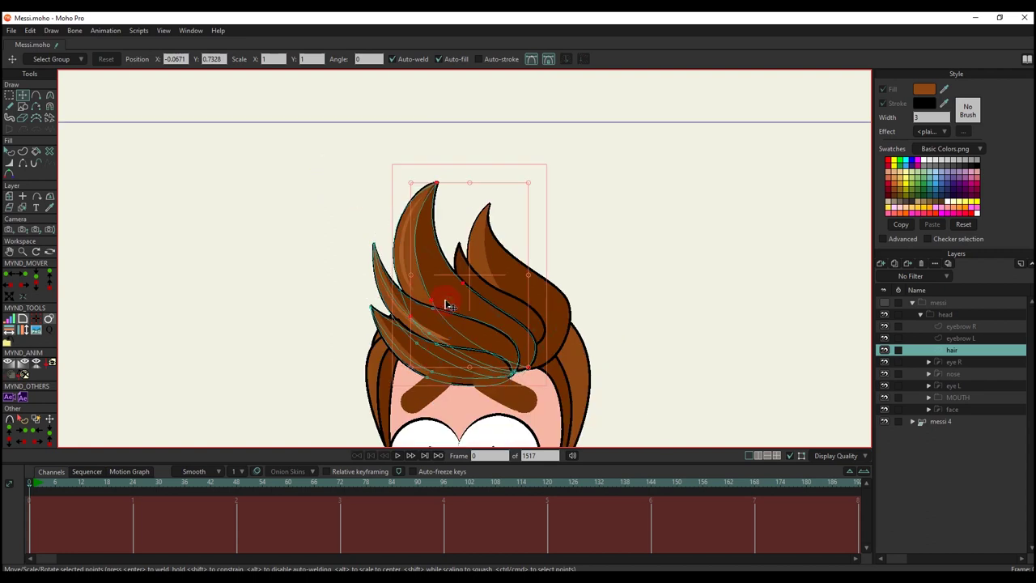
# Step: Duplicate the tall strand and shrink the copy over the small strand behind it
pyautogui.hotkey('ctrl', 'c')
pyautogui.hotkey('ctrl', 'v')
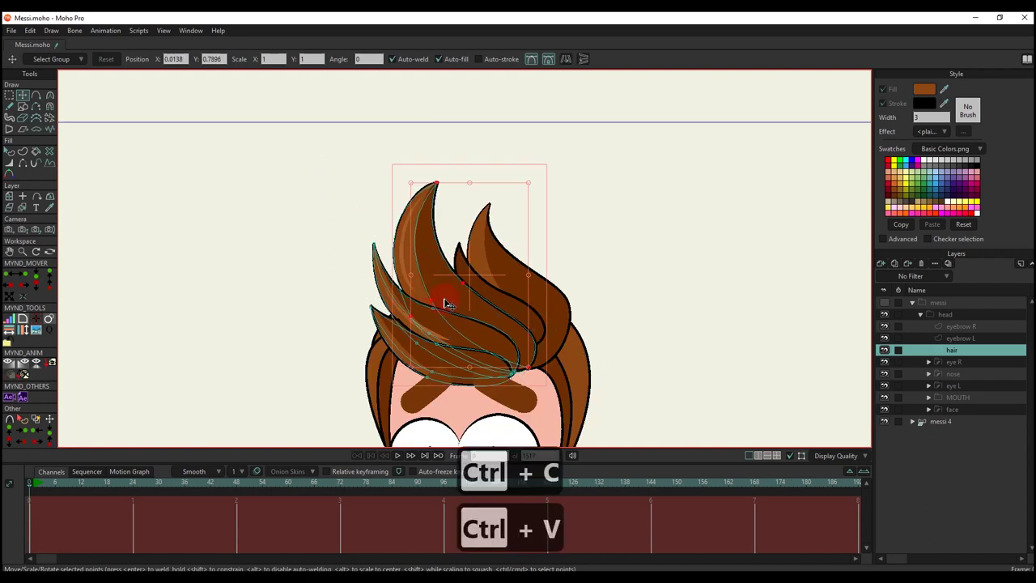
pyautogui.moveTo(567, 165); pyautogui.dragTo(491, 322)
pyautogui.scroll(2, 513, 291)
pyautogui.press('t')
pyautogui.scroll(-2, 488, 282)
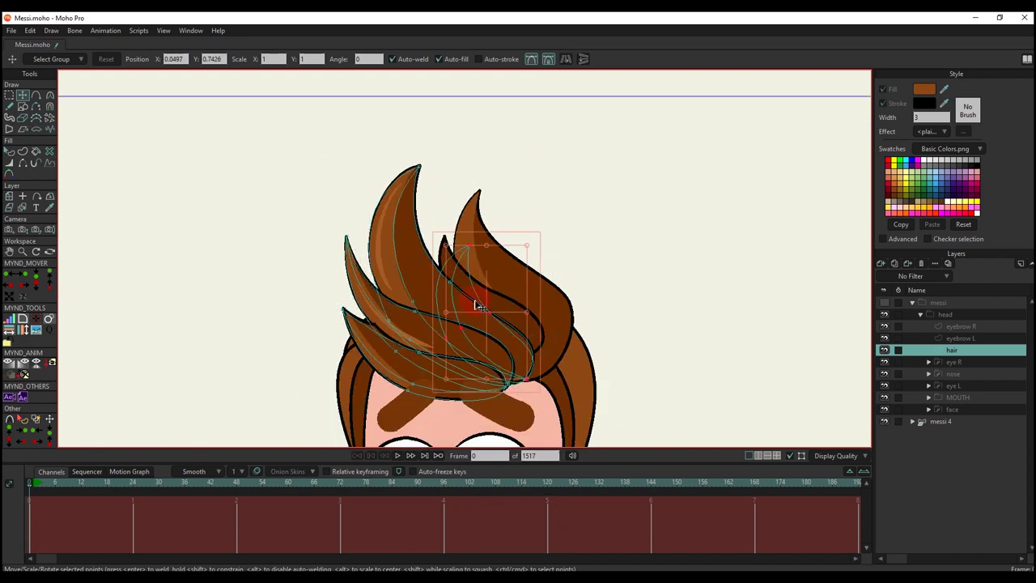
# Step: Paste another tall strand copy, fit it over the rearmost large strand, and align its tip with the reference
pyautogui.hotkey('ctrl', 'v')
pyautogui.moveTo(539, 243); pyautogui.dragTo(492, 255)
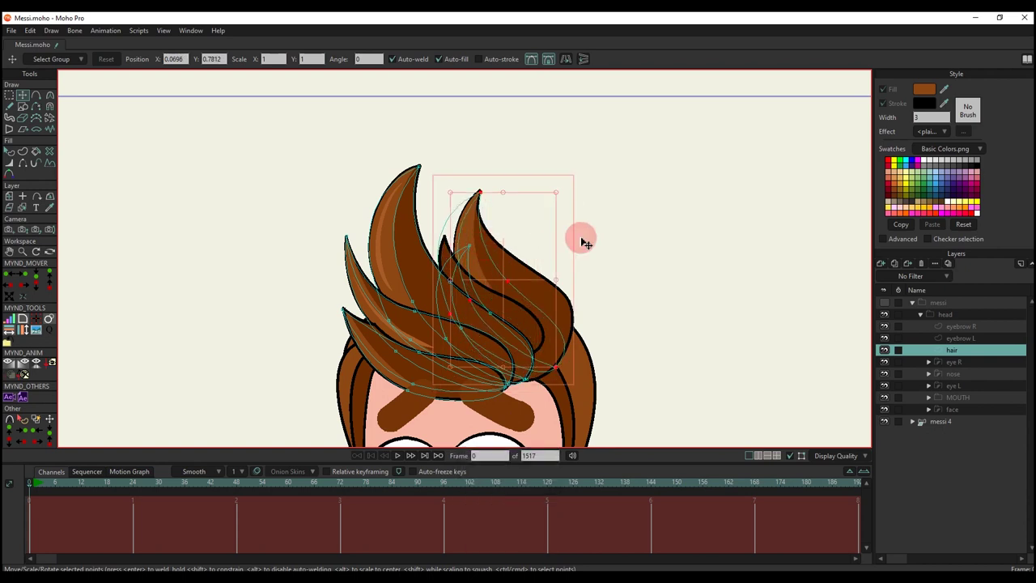
pyautogui.scroll(2, 558, 365)
pyautogui.press('t')
pyautogui.moveTo(527, 387); pyautogui.dragTo(446, 112)
# Step: Refine the points and inner curves of the two rear strands to match the reference
pyautogui.press('g')
pyautogui.press('t')
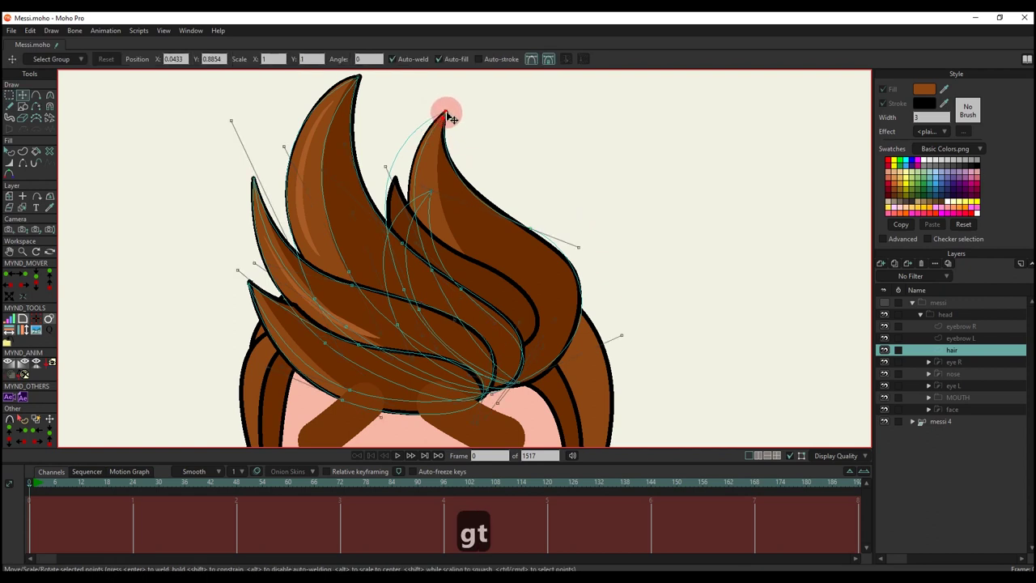
pyautogui.moveTo(432, 271); pyautogui.dragTo(465, 268)
pyautogui.moveTo(524, 390); pyautogui.dragTo(416, 153)
pyautogui.scroll(-2, 447, 245)
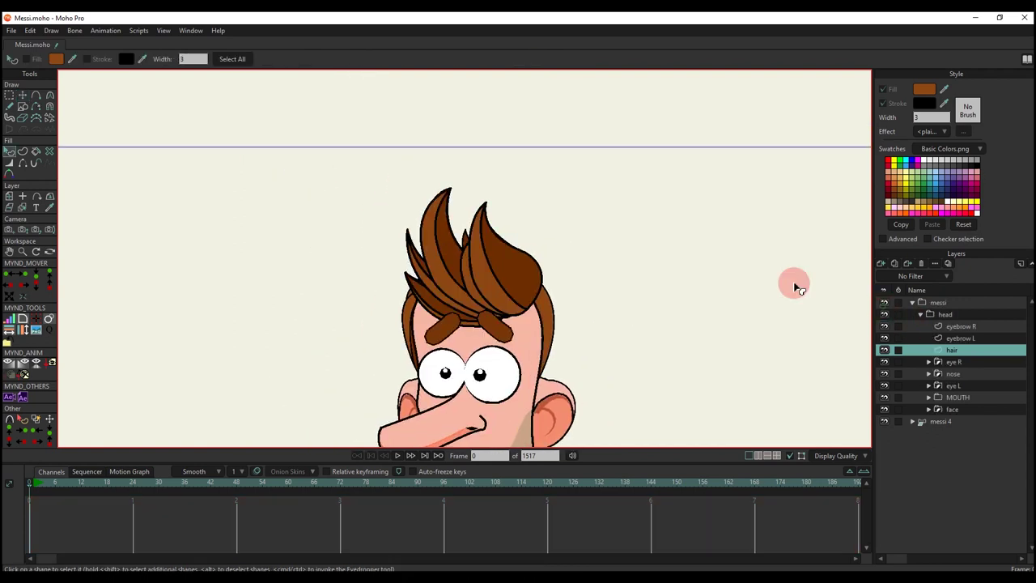
# Step: Select the lowest front strand's shape and raise it above the other strands in the stacking order
pyautogui.scroll(3, 793, 287)
pyautogui.click(371, 370)
pyautogui.hotkey('alt', 'Up')
pyautogui.hotkey('alt', 'Up')
pyautogui.hotkey('alt', 'Up')
pyautogui.hotkey('alt', 'Up')
pyautogui.hotkey('alt', 'Up')
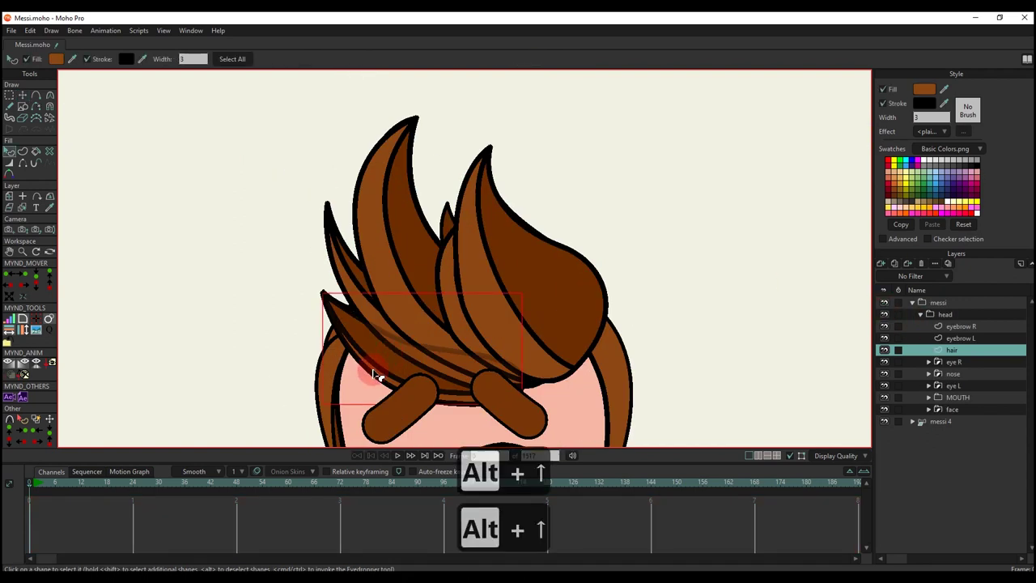
pyautogui.hotkey('alt', 'Up')
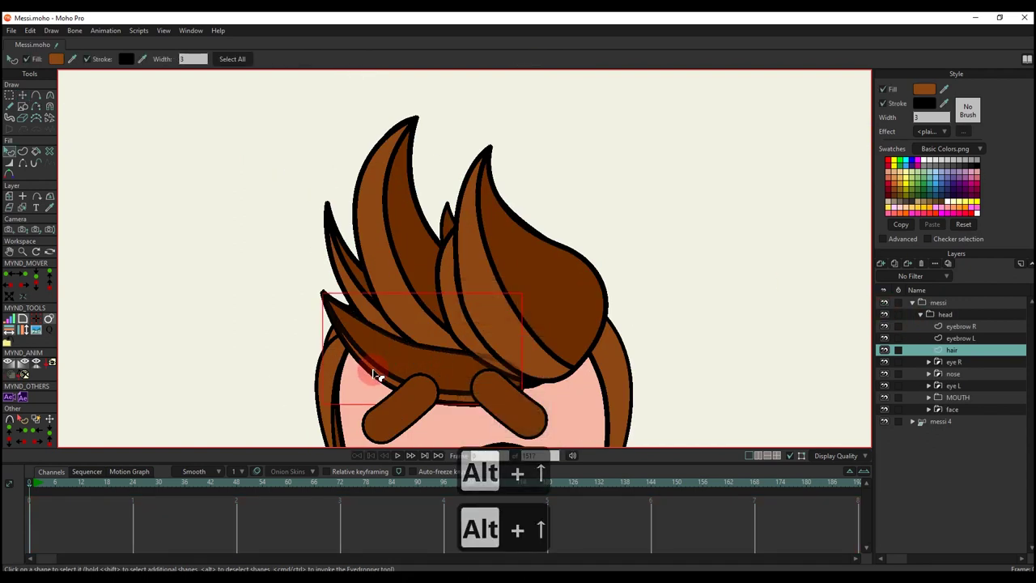
pyautogui.hotkey('alt', 'Up')
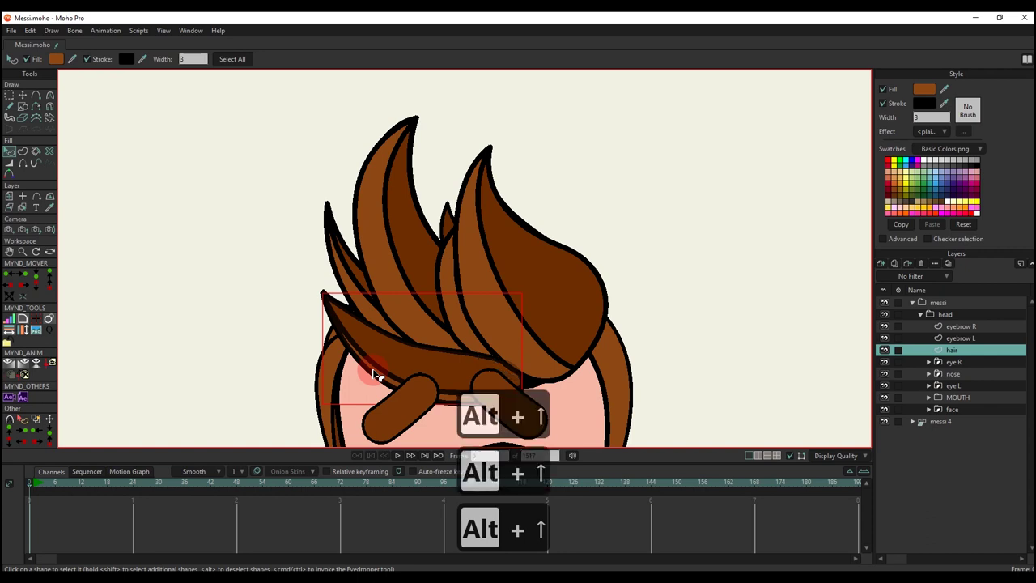
# Step: Add the second strand's shapes to the selection and raise them in front of the taller strands
pyautogui.keyDown('shift'); pyautogui.click(357, 282); pyautogui.keyUp('shift')
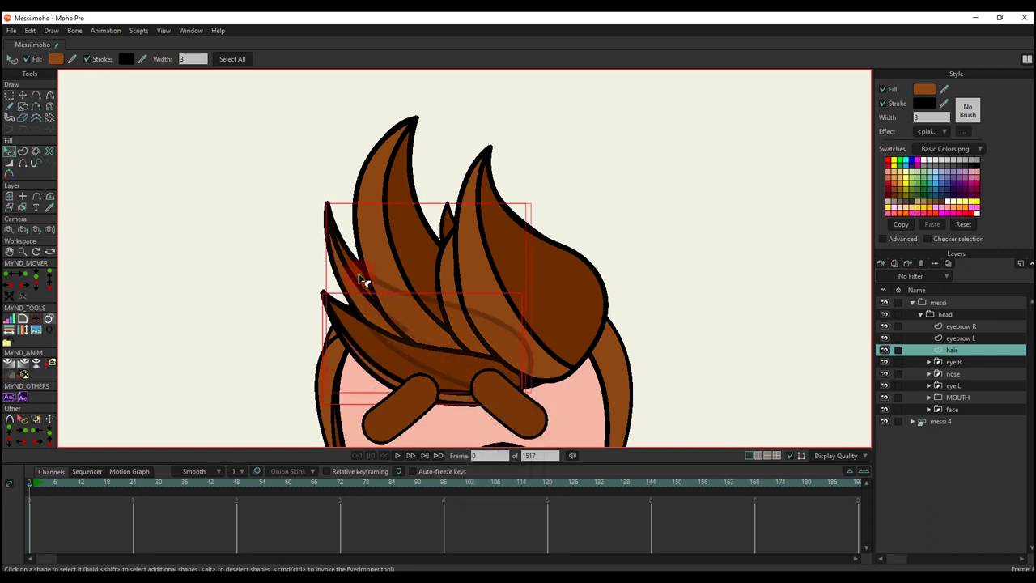
pyautogui.hotkey('alt', 'Up')
pyautogui.hotkey('alt', 'Up')
pyautogui.hotkey('alt', 'Up')
pyautogui.hotkey('alt', 'Up')
pyautogui.hotkey('alt', 'Up')
pyautogui.hotkey('alt', 'Up')
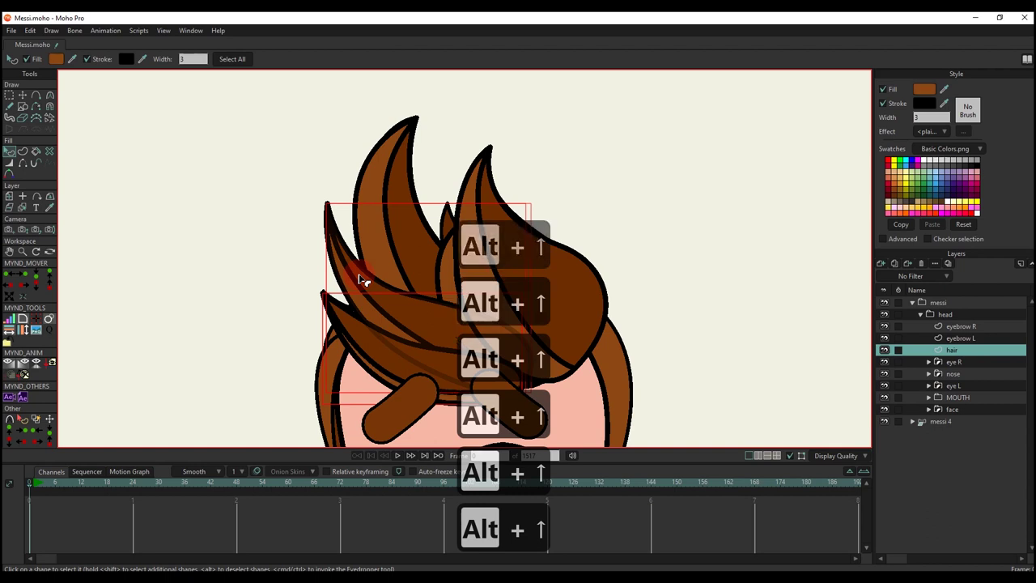
# Step: Add the tall strand's shapes to the selection and raise them in front of the rear strands
pyautogui.keyDown('shift'); pyautogui.click(386, 250); pyautogui.keyUp('shift')
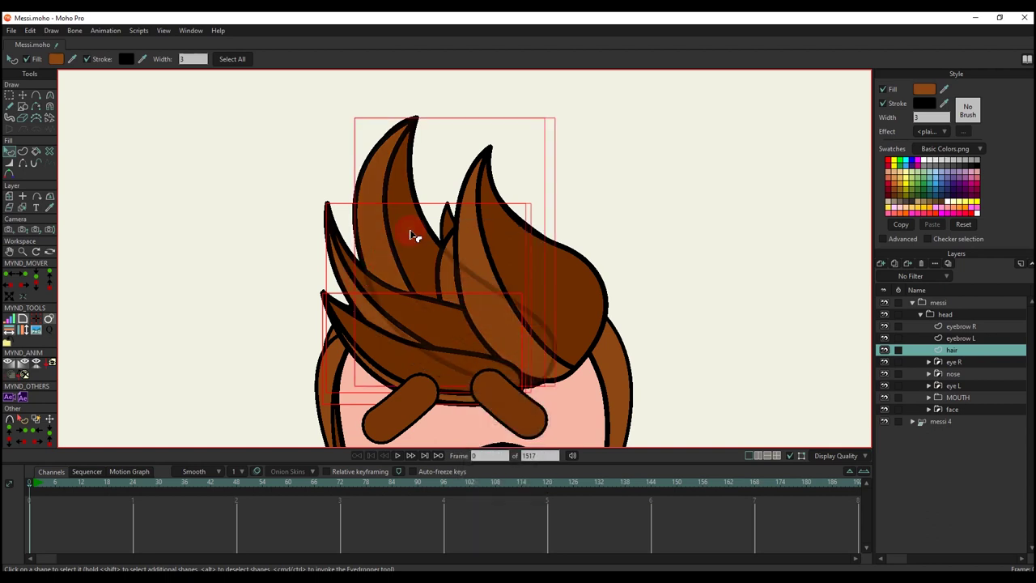
pyautogui.hotkey('alt', 'Up')
pyautogui.hotkey('alt', 'Up')
pyautogui.hotkey('alt', 'Up')
pyautogui.hotkey('alt', 'Up')
pyautogui.hotkey('alt', 'Up')
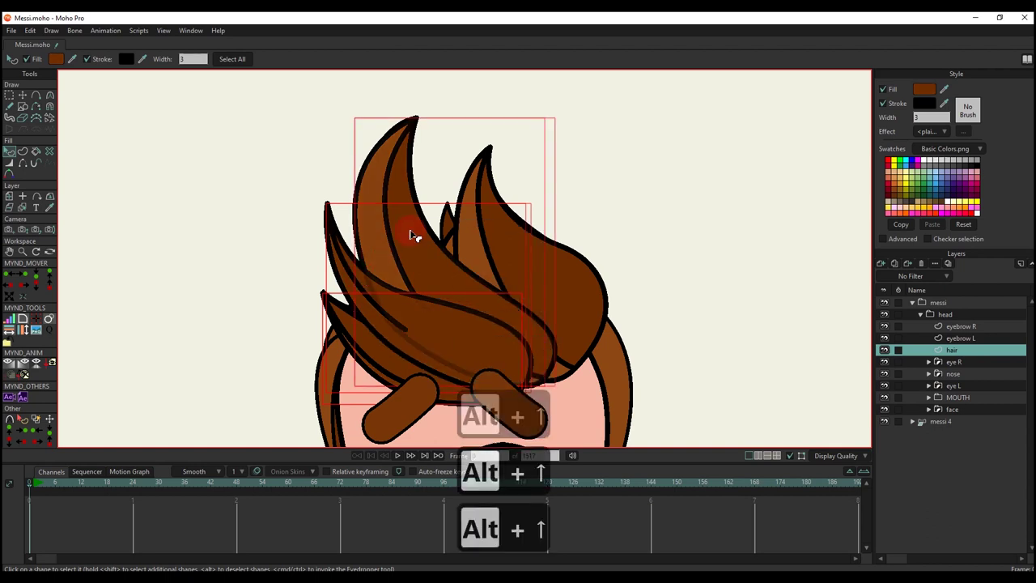
# Step: Raise the selected front and tall strand shapes further up in the hair stacking order
pyautogui.scroll(2, 411, 235)
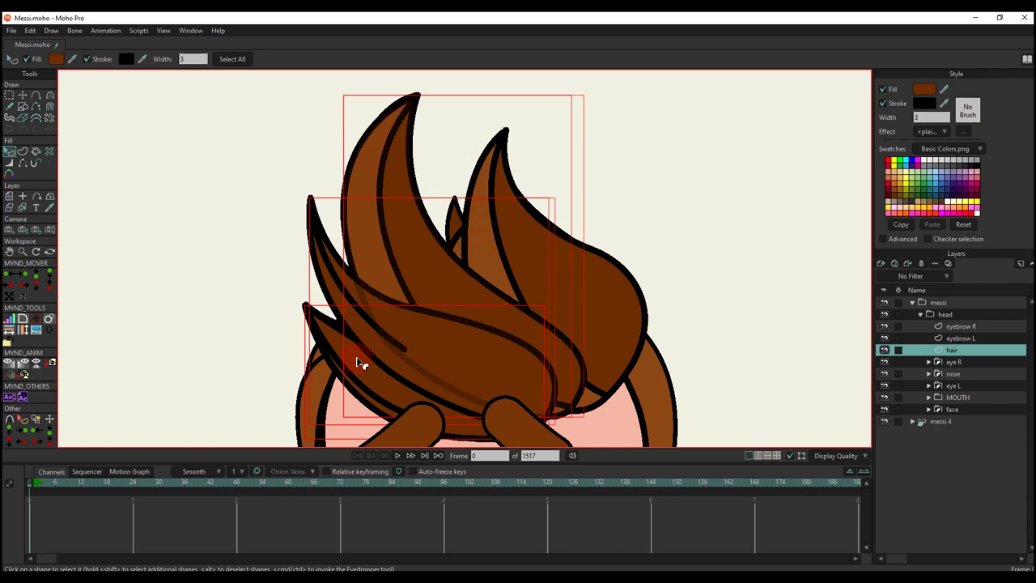
pyautogui.hotkey('alt', 'Up')
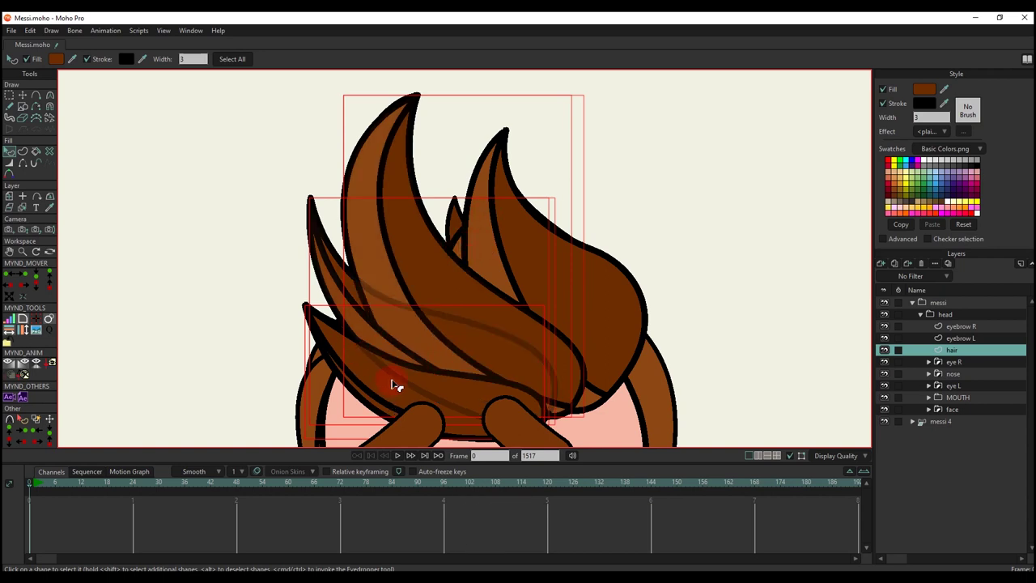
pyautogui.hotkey('alt', 'Up')
pyautogui.hotkey('alt', 'Up')
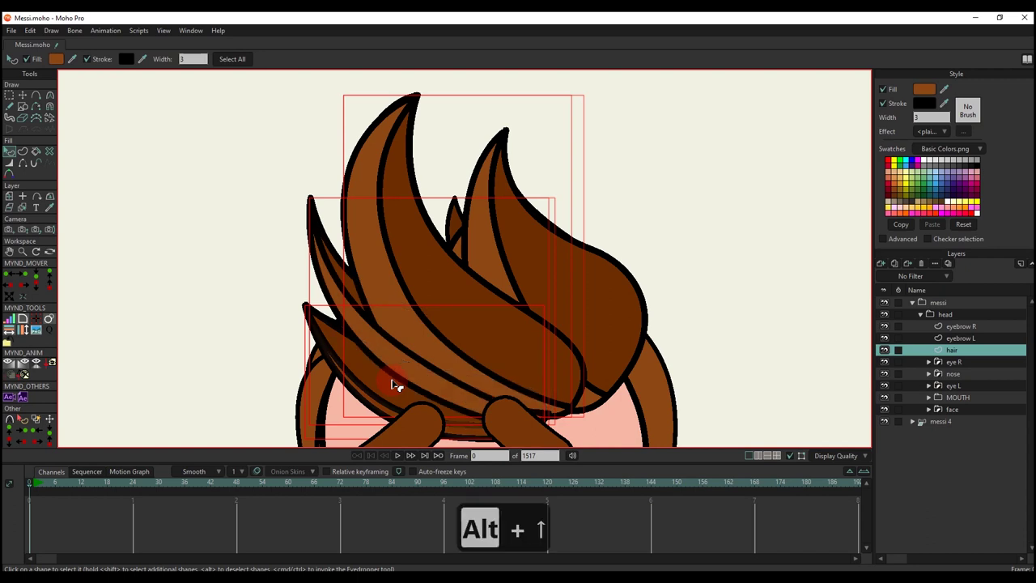
# Step: Select the second strand's dark shape and raise it in front of the tall strand
pyautogui.click(359, 288)
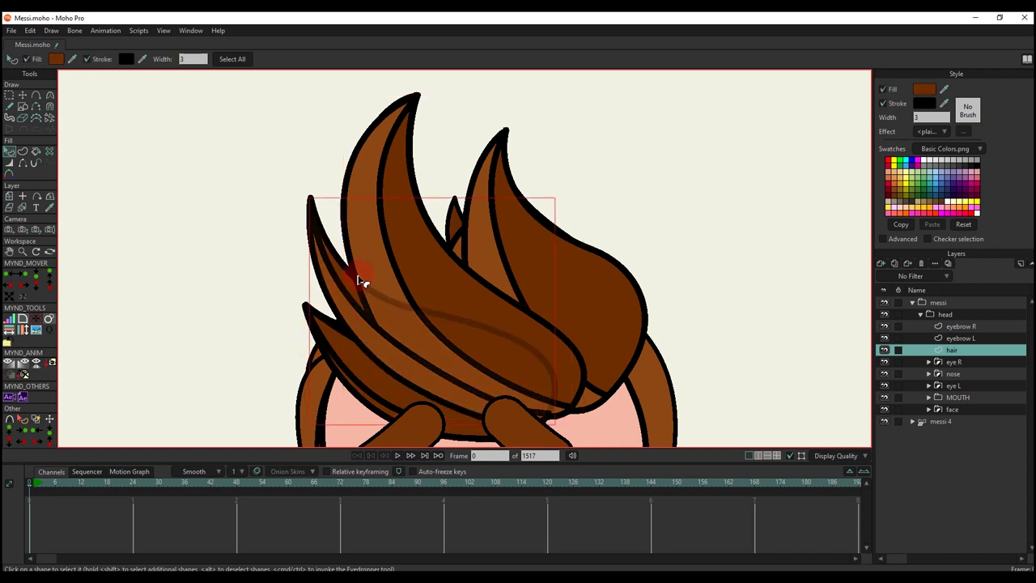
pyautogui.hotkey('alt', 'Up')
pyautogui.hotkey('alt', 'Up')
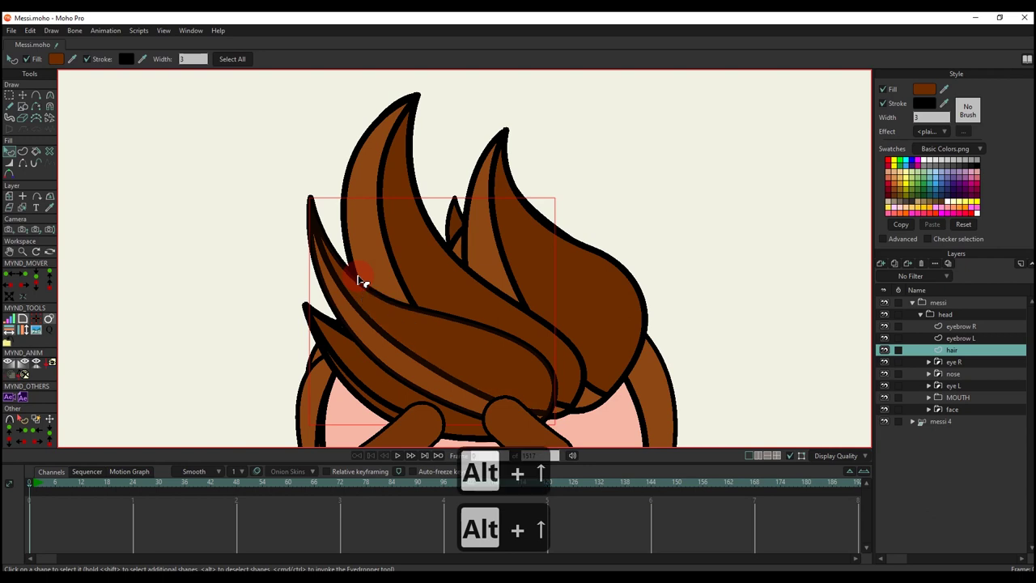
# Step: Select the lowest front strand's dark shape and raise it above the second strand
pyautogui.scroll(-1, 363, 288)
pyautogui.click(355, 343)
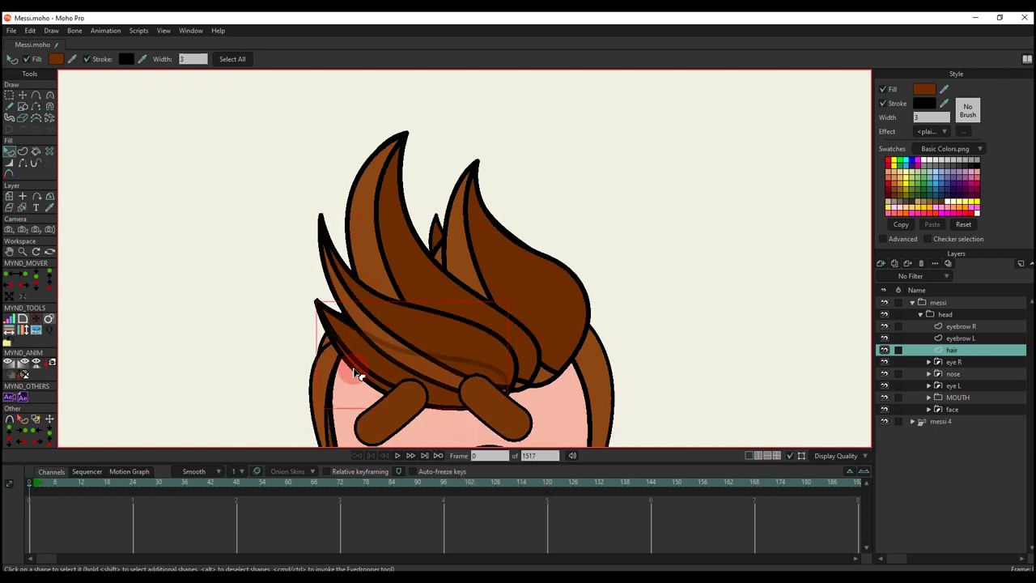
pyautogui.hotkey('alt', 'Up')
pyautogui.hotkey('alt', 'Up')
pyautogui.hotkey('alt', 'Up')
pyautogui.hotkey('alt', 'Up')
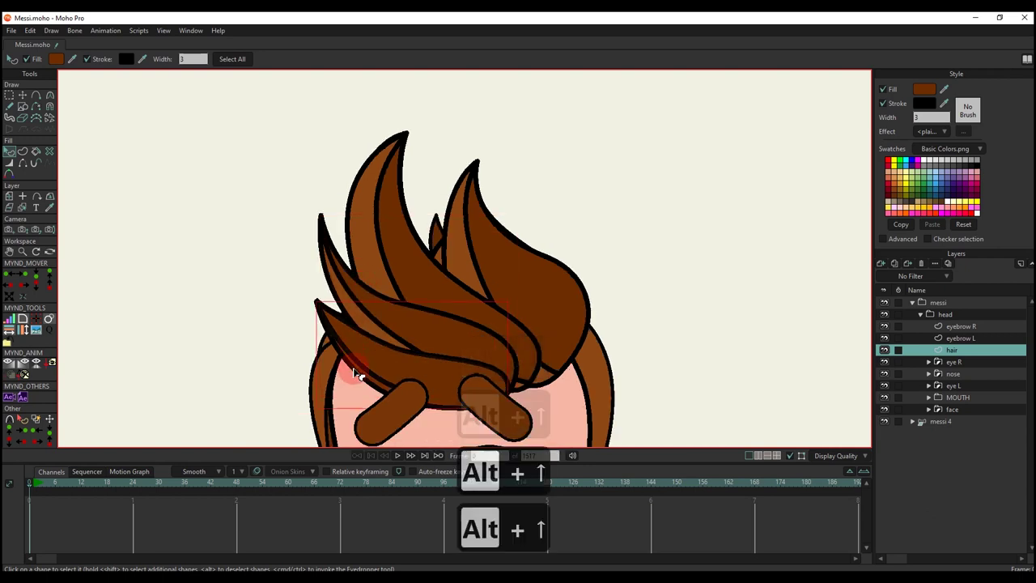
# Step: Rework the stacking of the lowest front strand's dark and light shapes, placing them in front of the second strand
pyautogui.hotkey('alt', 'Down')
pyautogui.hotkey('alt', 'Down')
pyautogui.hotkey('alt', 'Down')
pyautogui.hotkey('alt', 'Down')
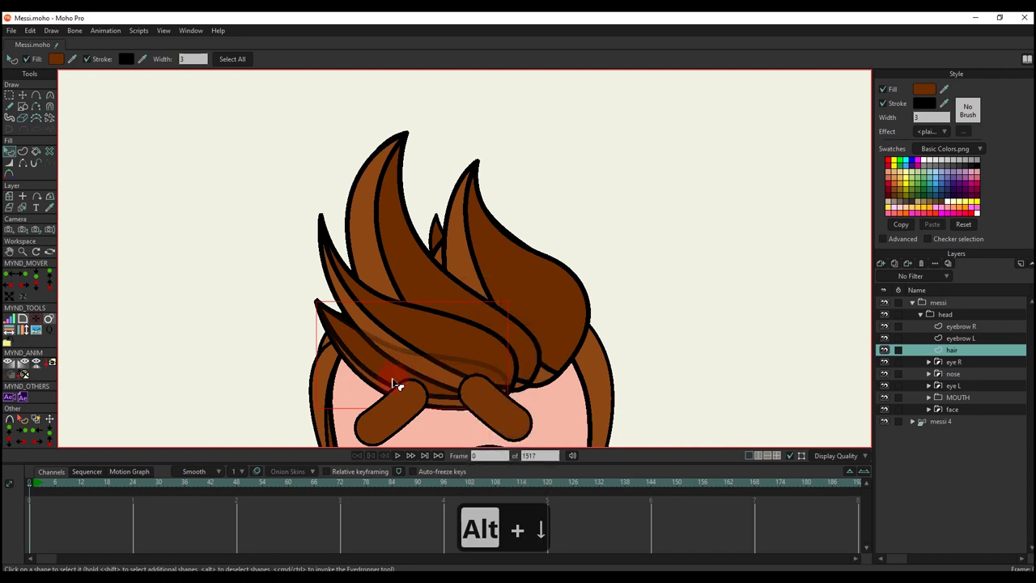
pyautogui.hotkey('alt', 'Up')
pyautogui.hotkey('alt', 'Up')
pyautogui.hotkey('alt', 'Up')
pyautogui.hotkey('alt', 'Up')
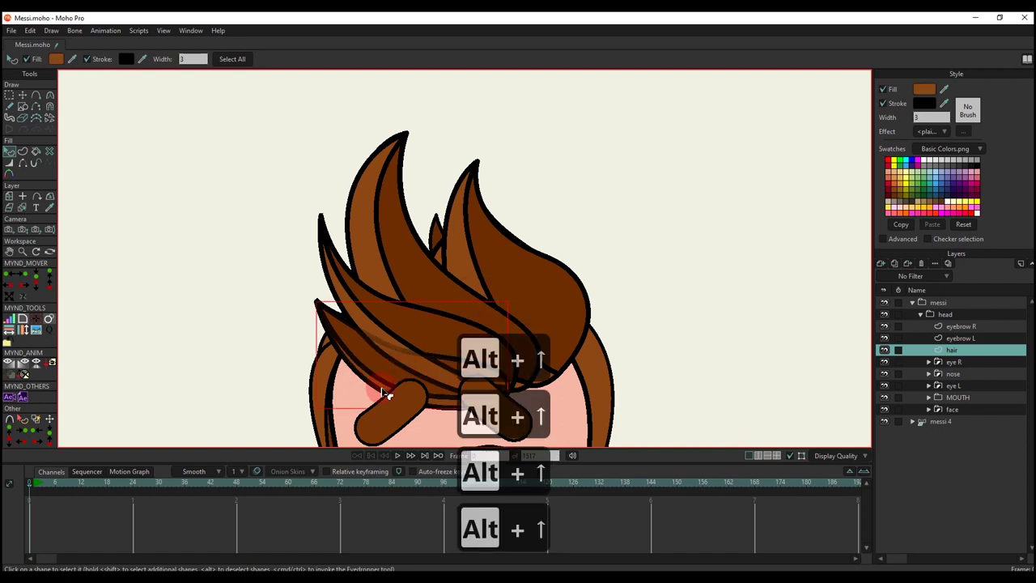
# Step: Select the right rear strand's dark shape and lower it in the stacking order
pyautogui.click(745, 240)
pyautogui.scroll(-2, 558, 249)
pyautogui.scroll(1, 550, 251)
pyautogui.click(518, 254)
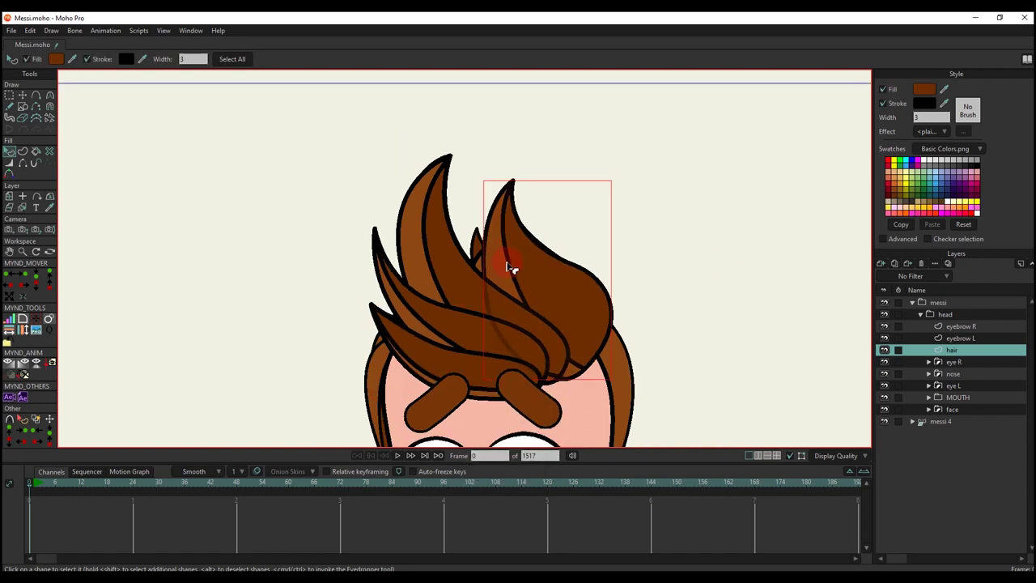
pyautogui.hotkey('alt', 'Down')
pyautogui.hotkey('alt', 'Down')
# Step: Select and delete the white shape filling the right rear strand
pyautogui.click(618, 280)
pyautogui.click(568, 302)
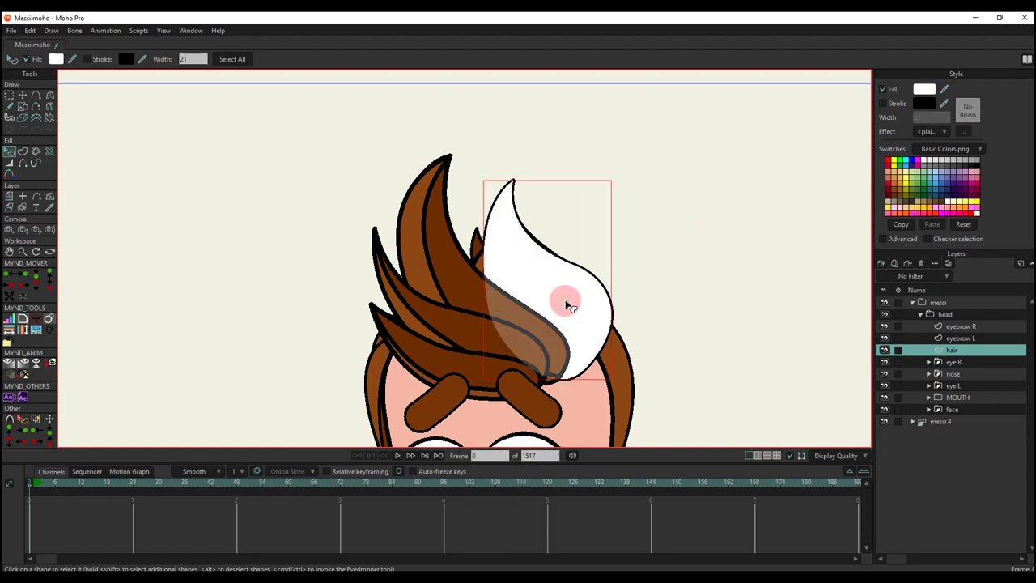
pyautogui.press('BackSpace')
# Step: Move the lower end points of the tall strand inward to where the front strands converge above the eyebrow
pyautogui.scroll(-2, 533, 279)
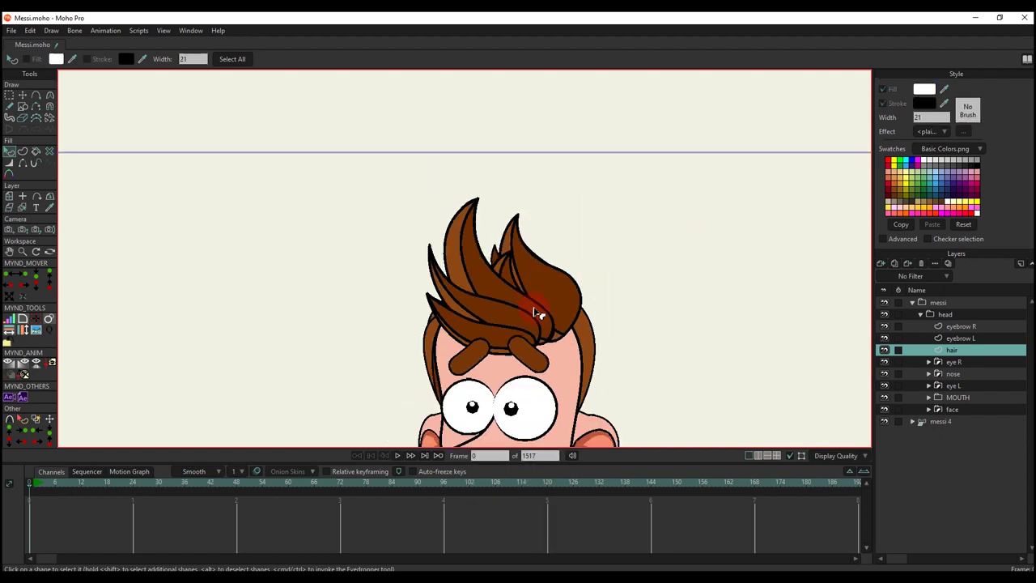
pyautogui.scroll(-2, 536, 309)
pyautogui.scroll(4, 540, 301)
pyautogui.press('t')
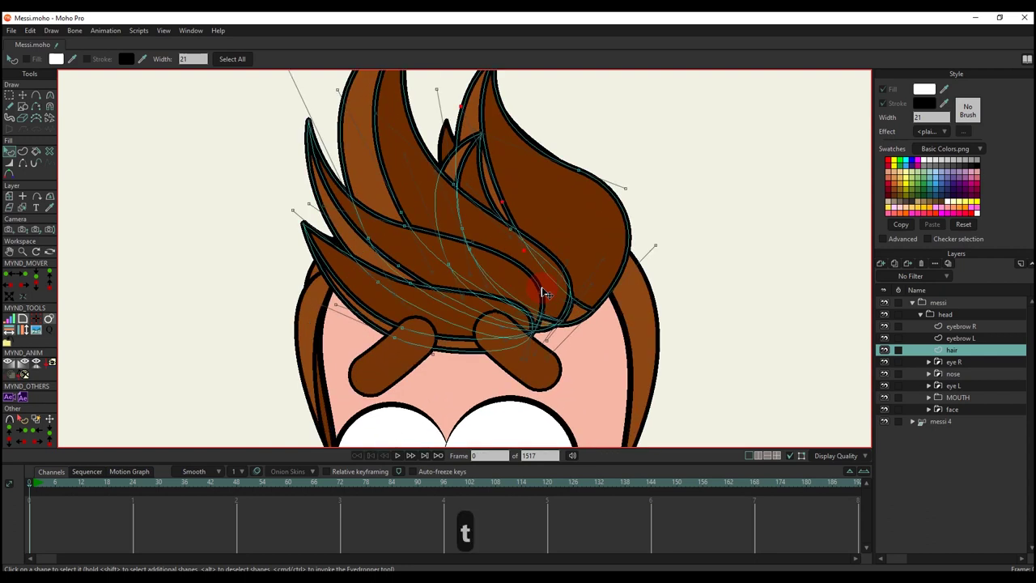
pyautogui.scroll(2, 544, 295)
pyautogui.press('g')
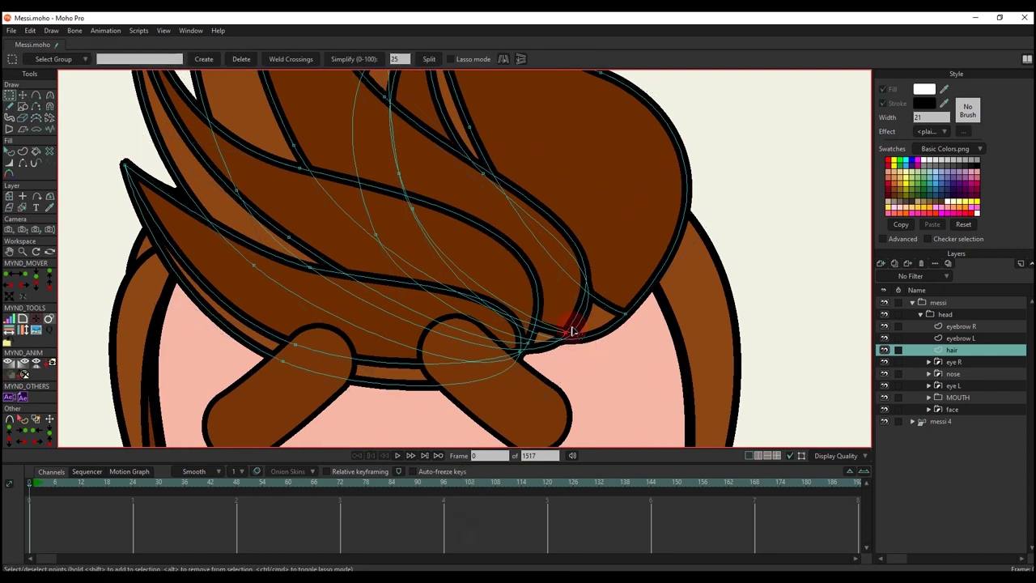
pyautogui.press('t')
pyautogui.hotkey('ctrl', 'z')
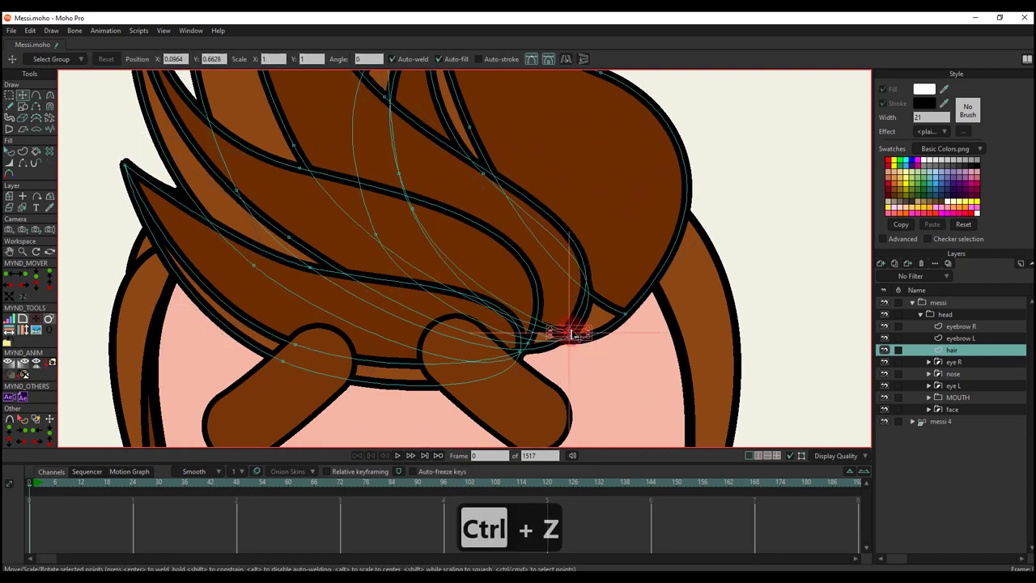
pyautogui.moveTo(571, 334); pyautogui.dragTo(532, 339)
pyautogui.press('q')
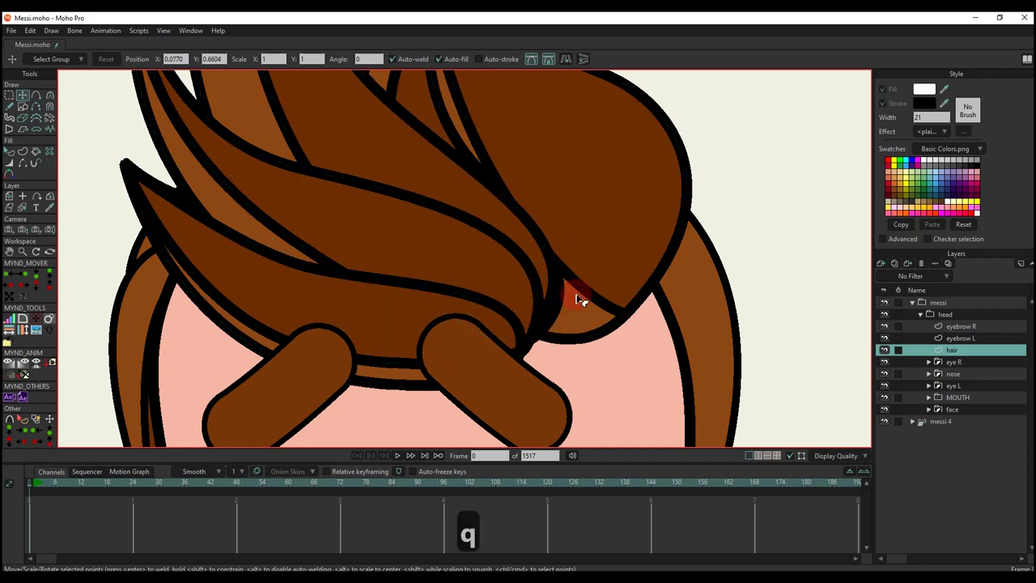
# Step: Move the right rear strand's lower corner point inward to the shared base of the front strands
pyautogui.scroll(-4, 579, 299)
pyautogui.press('g')
pyautogui.press('t')
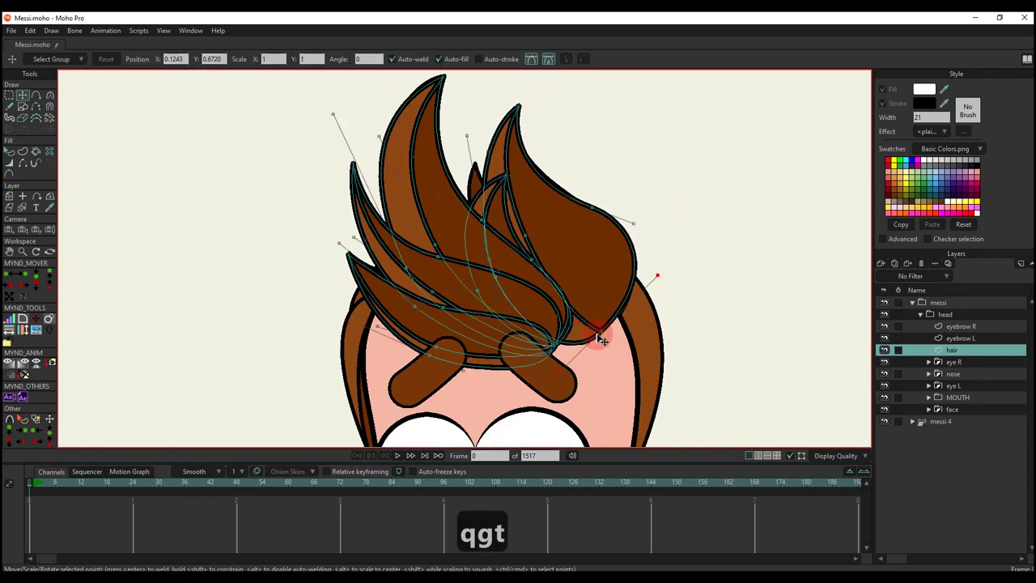
pyautogui.moveTo(587, 337); pyautogui.dragTo(580, 338)
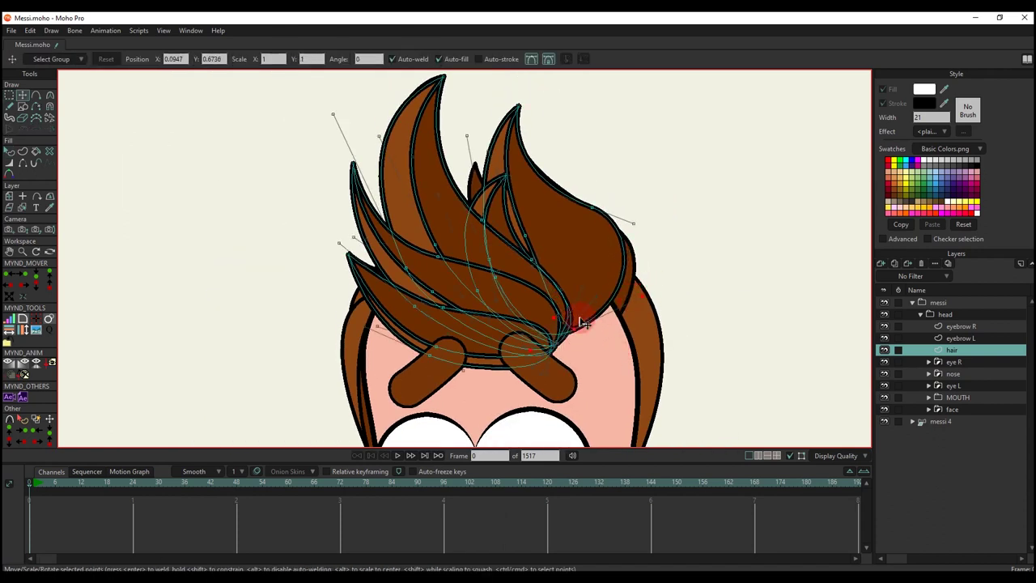
pyautogui.scroll(2, 581, 324)
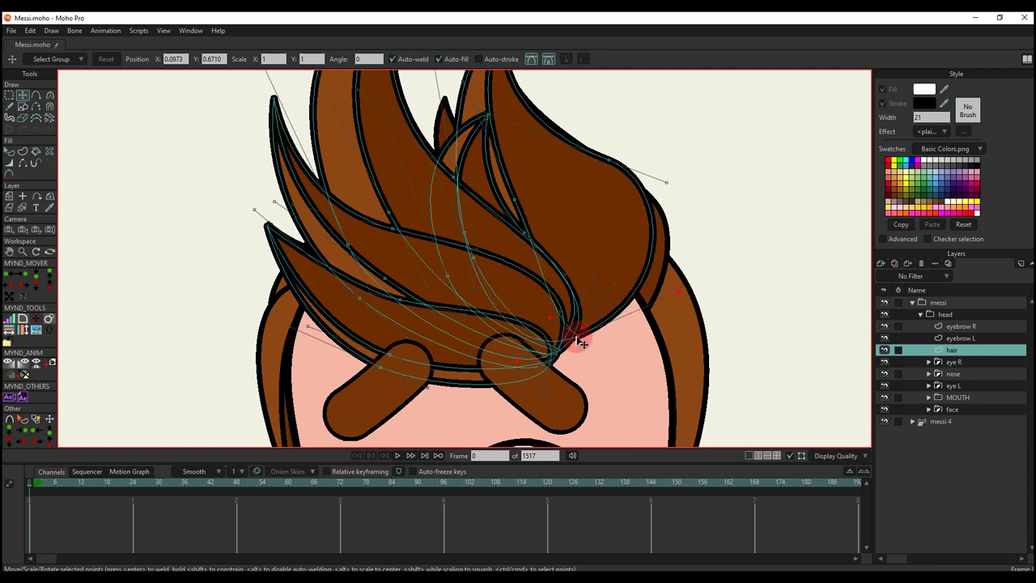
pyautogui.press('q')
pyautogui.scroll(-5, 603, 312)
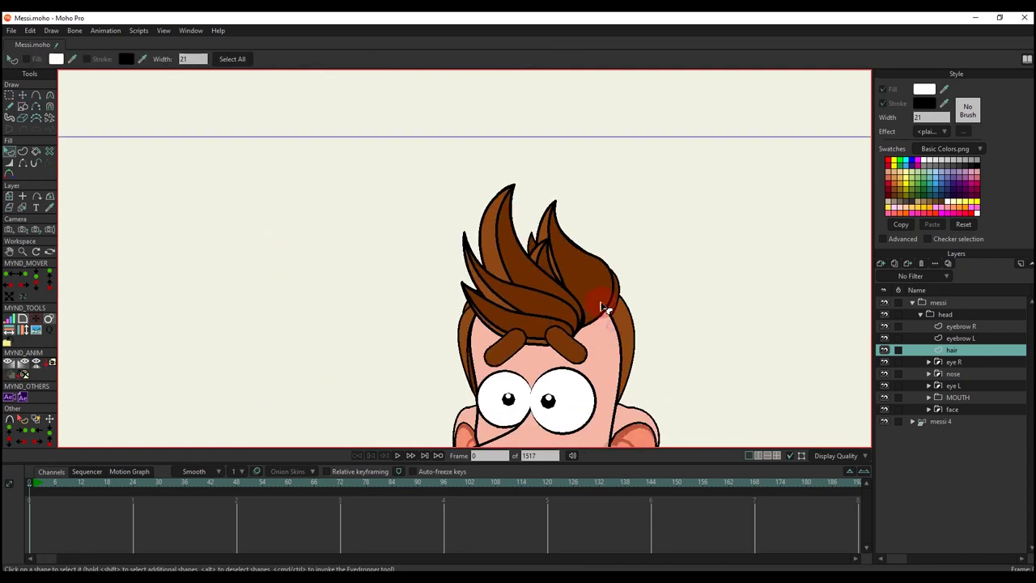
# Step: Adjust the points along the right rear strand's outer edge to give it a fuller, rounder curve
pyautogui.press('t')
pyautogui.scroll(2, 619, 310)
pyautogui.scroll(2, 654, 332)
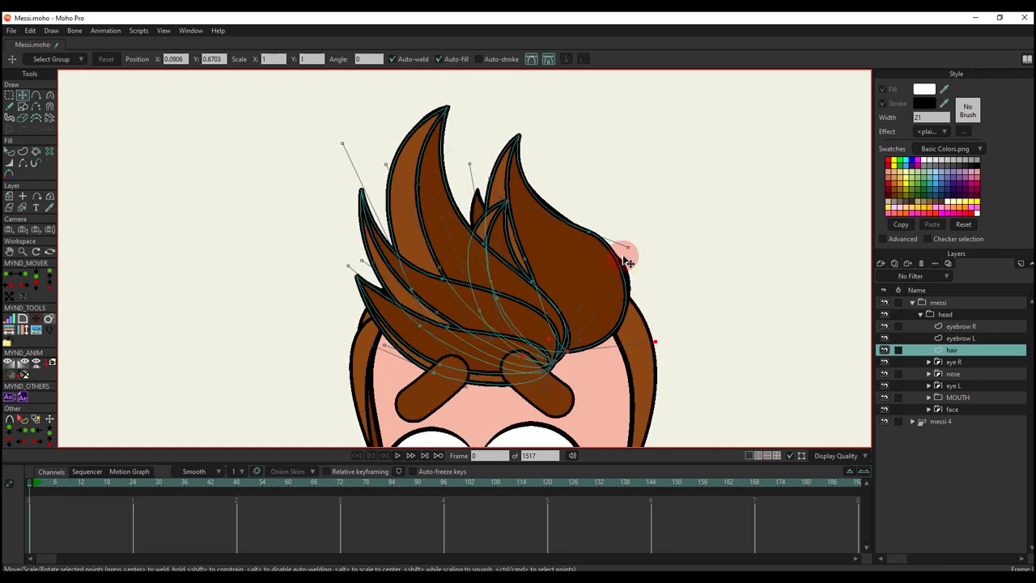
pyautogui.press('q')
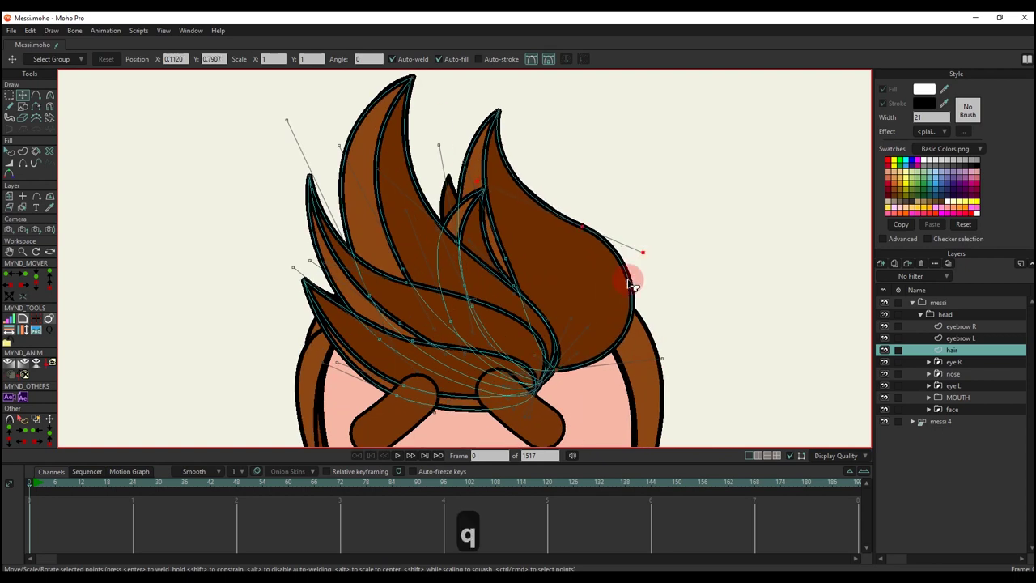
pyautogui.scroll(-4, 605, 316)
pyautogui.scroll(-2, 603, 316)
# Step: Move the small middle strand's inner tip points up to its peak between the two taller strands
pyautogui.scroll(5, 576, 283)
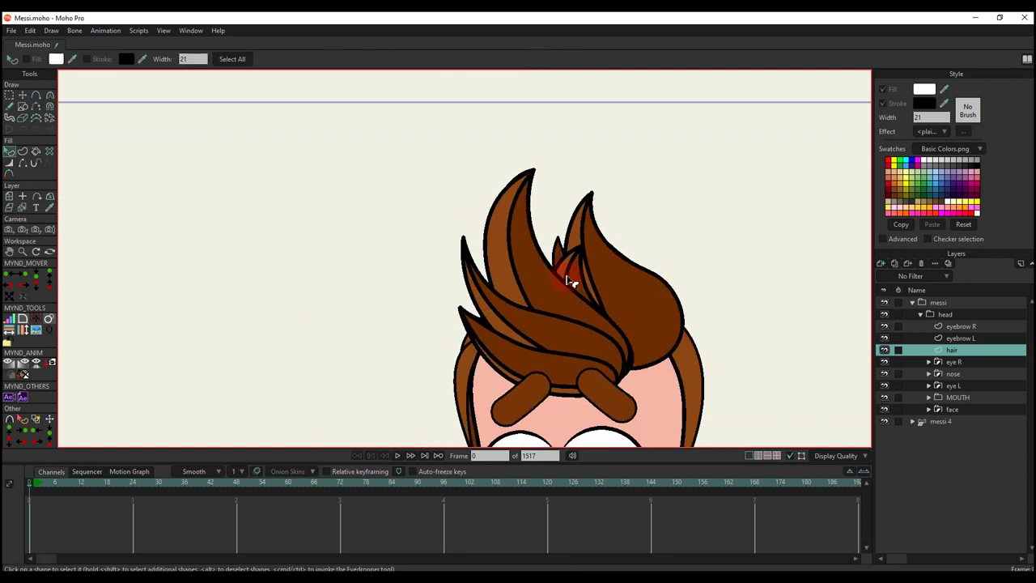
pyautogui.press('t')
pyautogui.press('y')
pyautogui.scroll(3, 596, 229)
pyautogui.moveTo(598, 227); pyautogui.dragTo(523, 185)
pyautogui.scroll(-1, 530, 196)
# Step: Adjust the small middle strand's side points and curve where it tucks between the tall and right rear strands
pyautogui.click(609, 352)
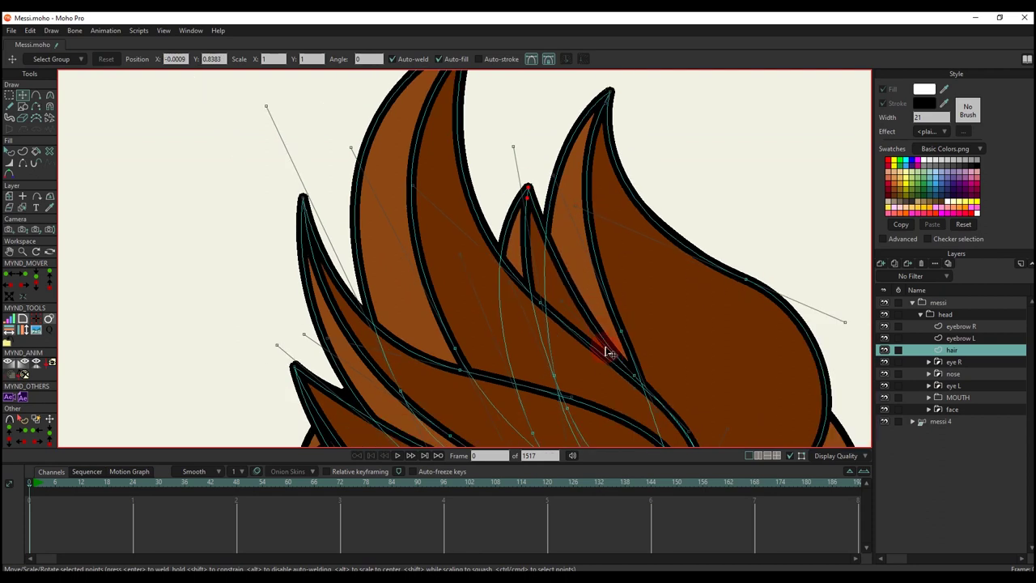
pyautogui.click(553, 331)
pyautogui.scroll(-1, 624, 356)
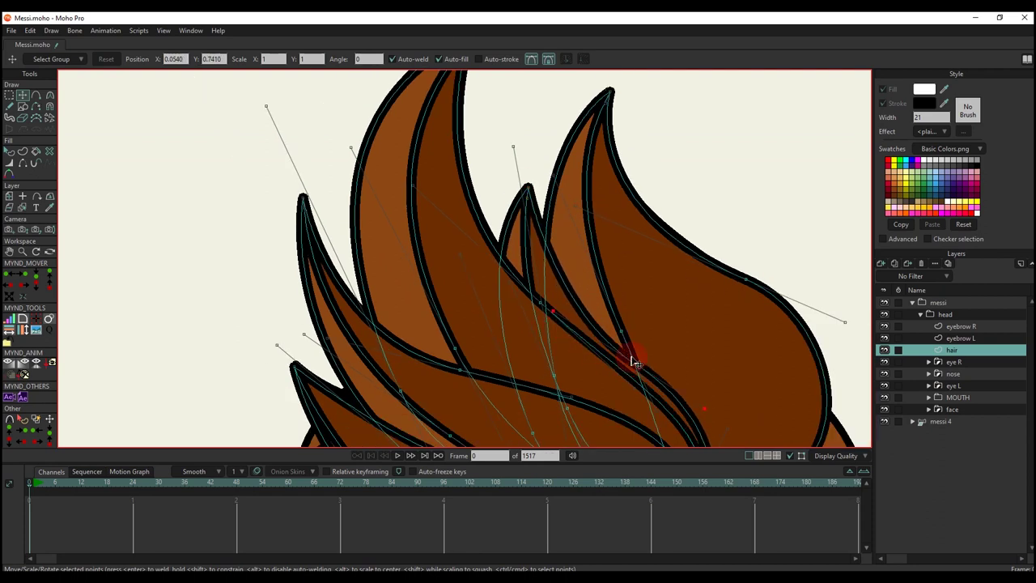
pyautogui.scroll(-2, 647, 365)
pyautogui.press('q')
# Step: Examine the hair on the whole head and in close-up to check the strands' shape and layering
pyautogui.scroll(-1, 654, 377)
pyautogui.scroll(-1, 599, 314)
pyautogui.moveTo(654, 378); pyautogui.dragTo(562, 270)
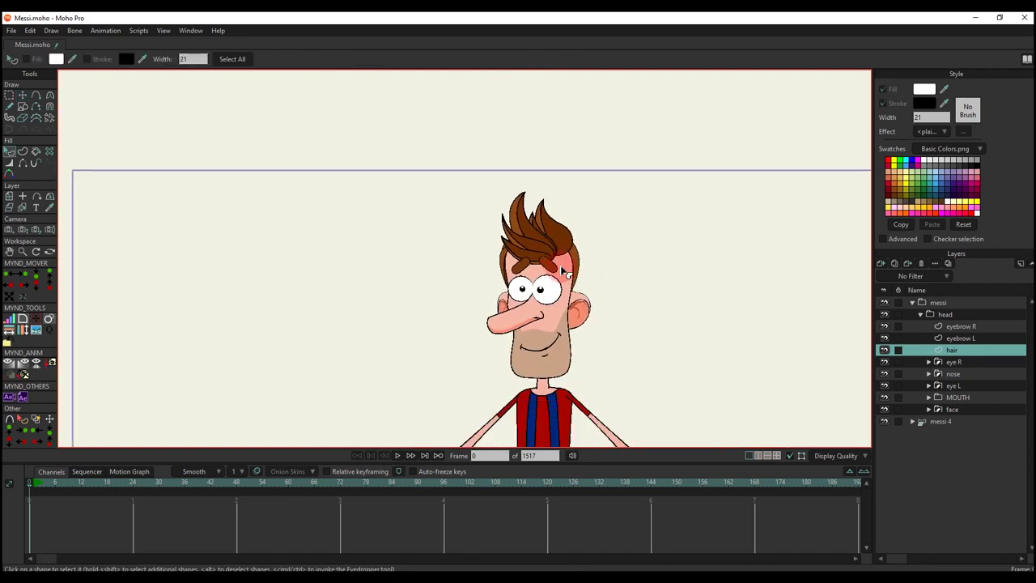
pyautogui.scroll(-1, 560, 268)
pyautogui.scroll(4, 564, 257)
pyautogui.scroll(1, 537, 278)
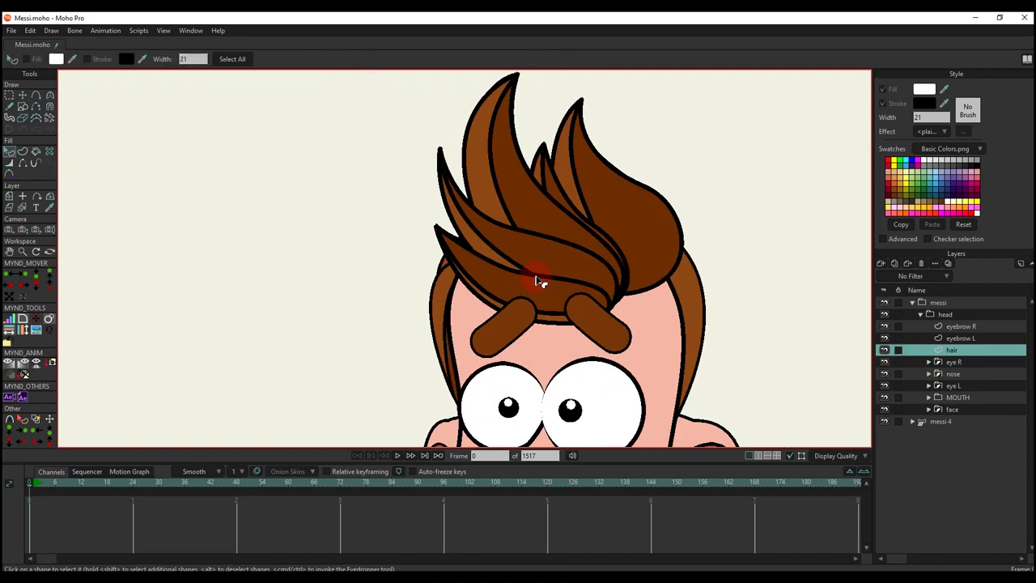
pyautogui.scroll(-2, 541, 291)
pyautogui.scroll(2, 544, 295)
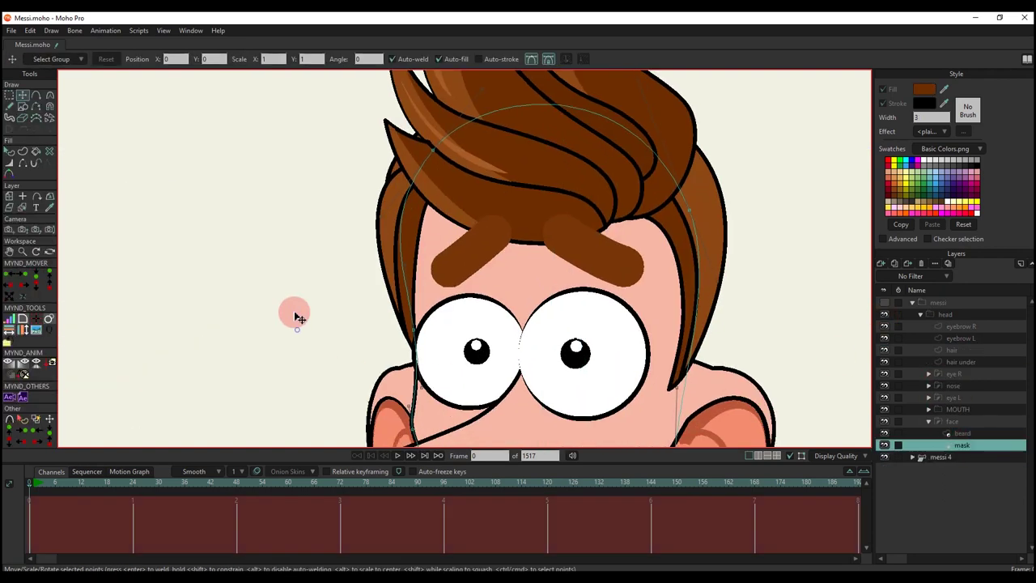
# Step: Adjust the curve point at the upper-left edge of the face mask's forehead outline
pyautogui.press('t')
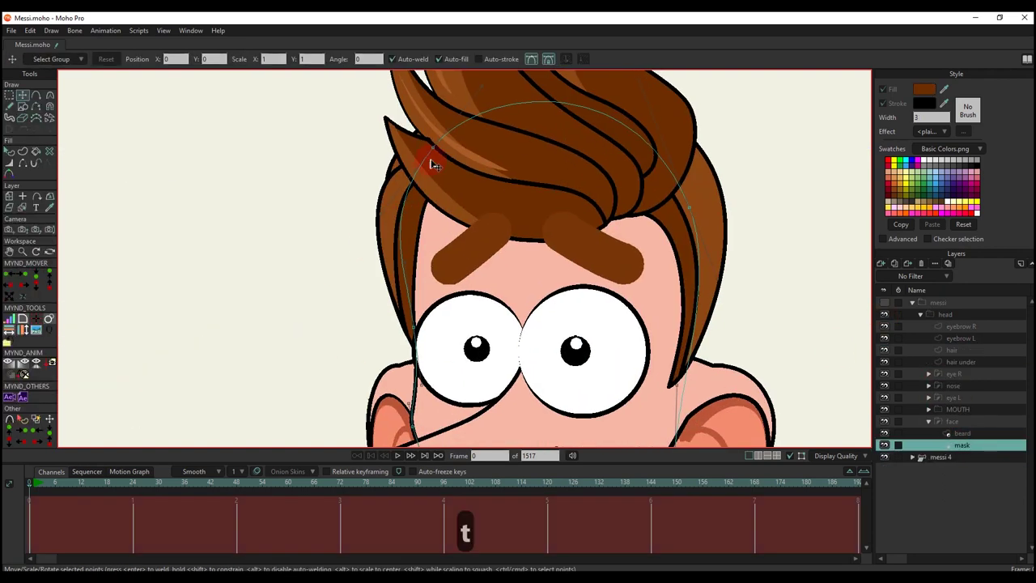
pyautogui.moveTo(453, 154); pyautogui.dragTo(467, 157)
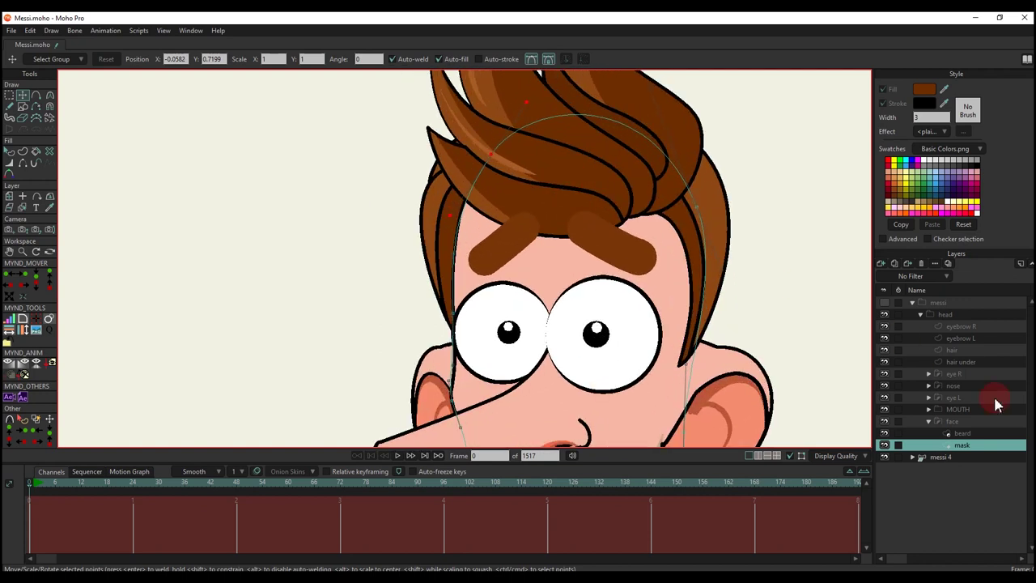
# Step: Collapse the face group and reorder the hair under layer to sit beneath it
pyautogui.click(955, 362)
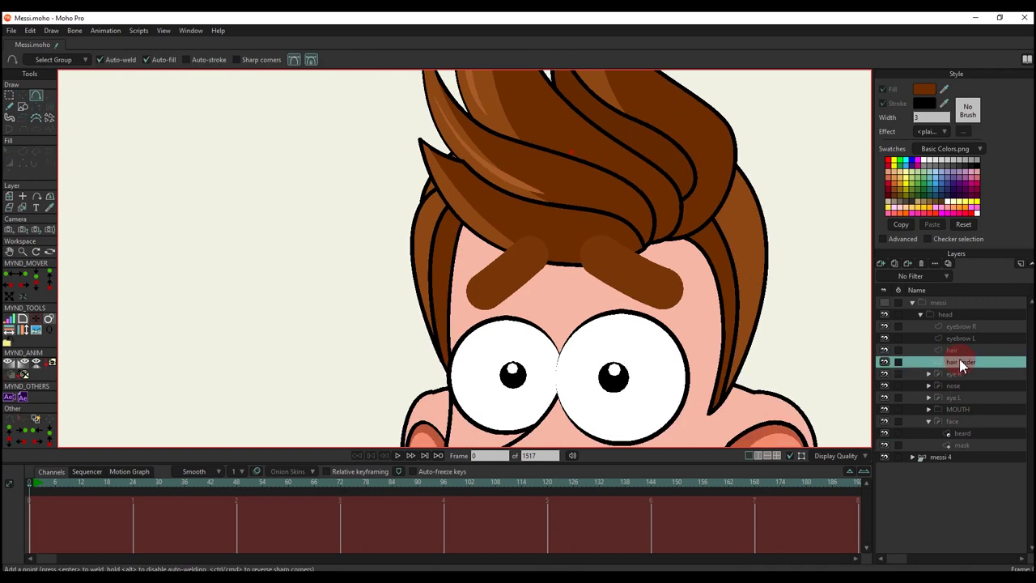
pyautogui.click(929, 422)
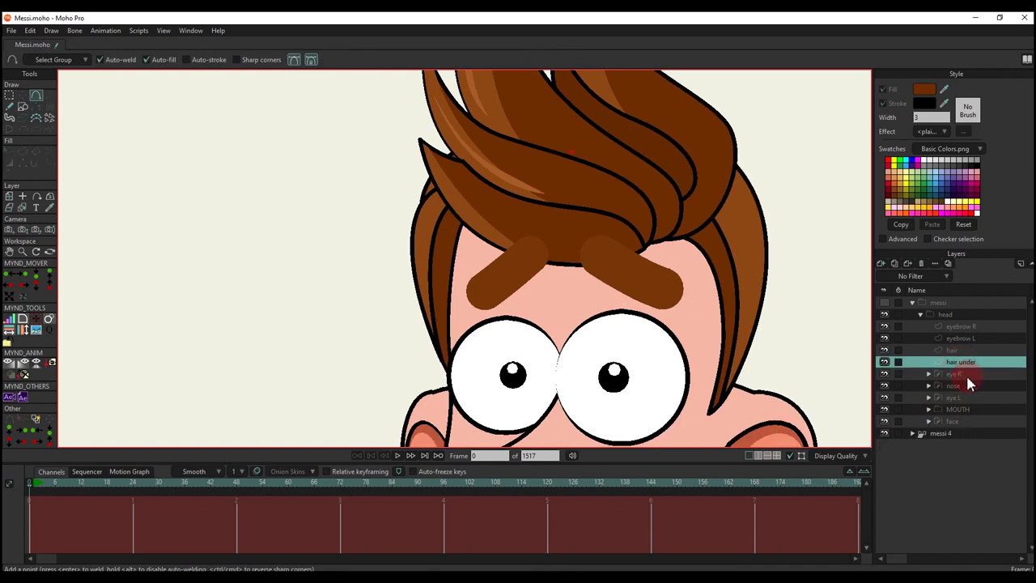
pyautogui.moveTo(952, 421); pyautogui.dragTo(955, 425)
# Step: Draw the outline of the inner sideburn strand at the left side of the face on the hair under layer
pyautogui.moveTo(490, 181)
pyautogui.mouseDown()
pyautogui.moveTo(481, 162)
pyautogui.moveTo(419, 206)
pyautogui.moveTo(428, 398)
pyautogui.moveTo(444, 422)
pyautogui.moveTo(581, 189)
pyautogui.mouseUp()
pyautogui.scroll(1, 482, 159)
pyautogui.press('t')
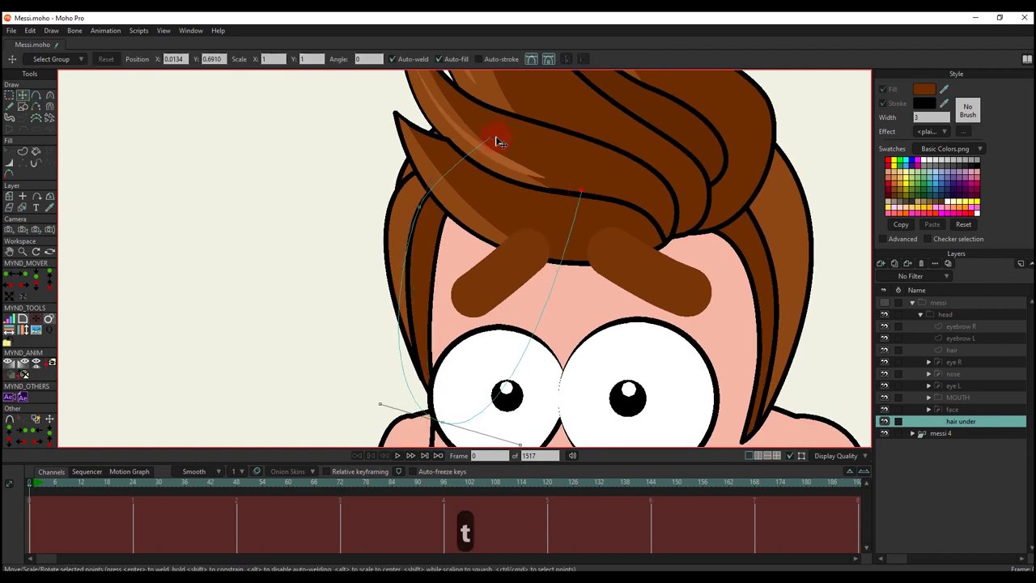
pyautogui.moveTo(492, 138); pyautogui.dragTo(565, 99)
pyautogui.scroll(-2, 567, 129)
pyautogui.press('a')
pyautogui.moveTo(575, 160)
pyautogui.mouseDown()
pyautogui.moveTo(556, 239)
pyautogui.moveTo(533, 241)
pyautogui.moveTo(545, 188)
pyautogui.mouseUp()
pyautogui.press('t')
pyautogui.click(702, 152)
# Step: Refine the inner strand's end points and adjust the curvature at its lower tip and upper end
pyautogui.scroll(2, 570, 232)
pyautogui.press('t')
pyautogui.moveTo(562, 284); pyautogui.dragTo(560, 225)
pyautogui.press('c')
pyautogui.moveTo(488, 418); pyautogui.dragTo(441, 267)
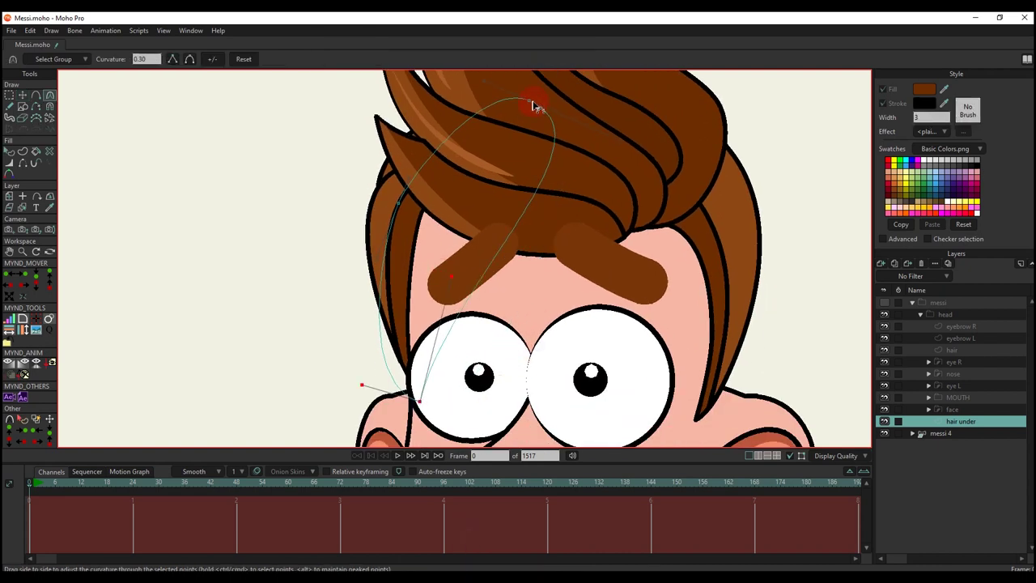
pyautogui.moveTo(532, 102); pyautogui.dragTo(615, 112)
# Step: Add a point along the inner strand's edge and reposition its curve points to follow the reference sideburn
pyautogui.press('t')
pyautogui.press('a')
pyautogui.moveTo(532, 212); pyautogui.dragTo(506, 199)
pyautogui.press('t')
pyautogui.moveTo(522, 128); pyautogui.dragTo(391, 239)
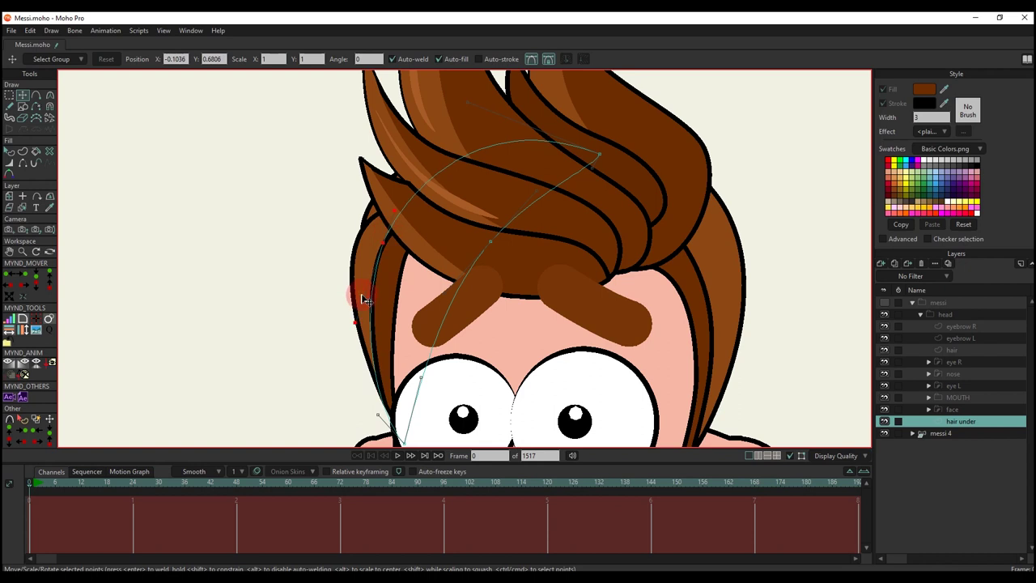
# Step: Duplicate the inner sideburn strand and reshape the copy into the outer strand beside it
pyautogui.hotkey('ctrl', 'c')
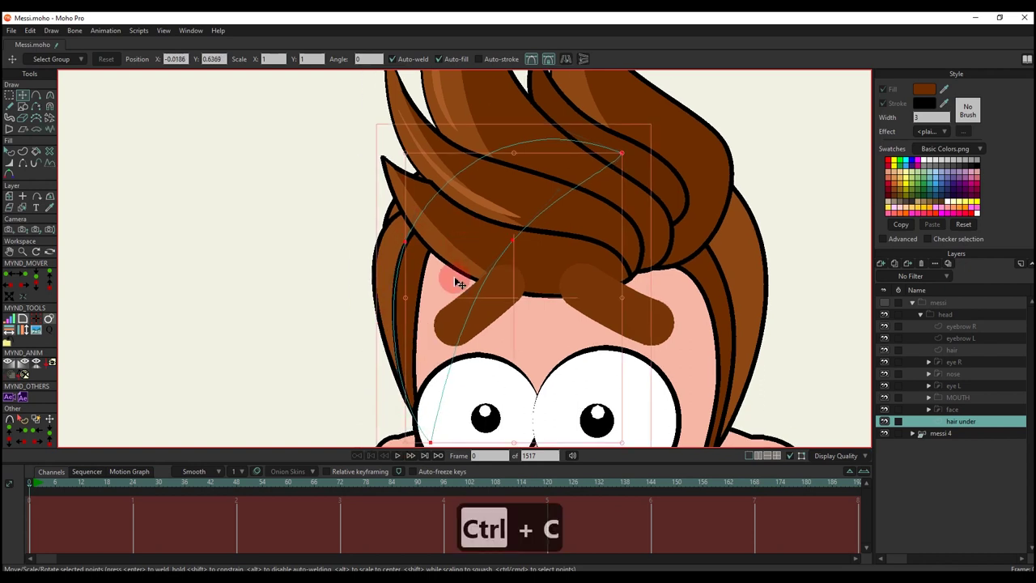
pyautogui.hotkey('ctrl', 'v')
pyautogui.moveTo(594, 144); pyautogui.dragTo(383, 236)
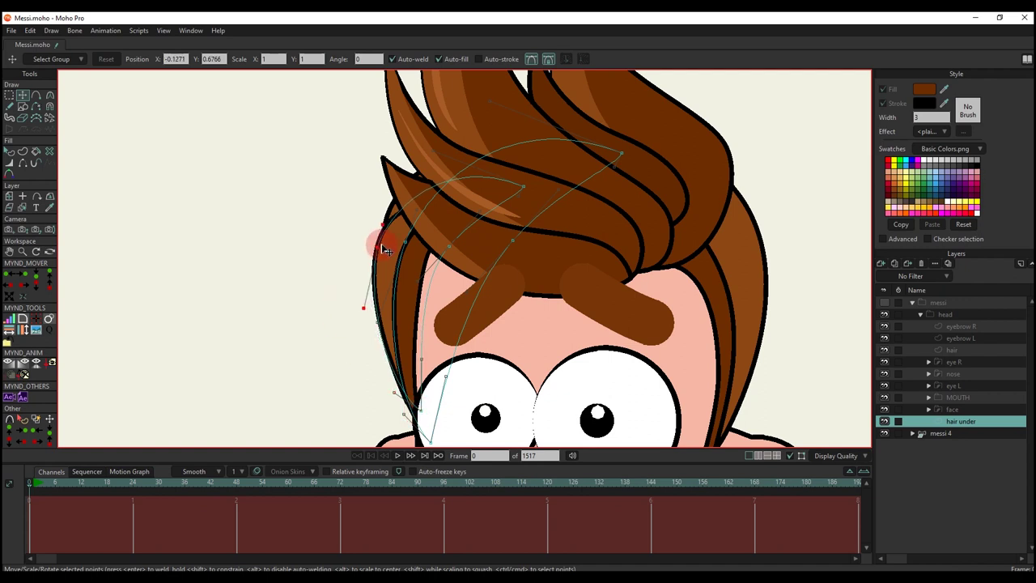
# Step: Give the outer sideburn strand a lighter brown fill and a black stroke of width 3
pyautogui.press('q')
pyautogui.click(409, 235)
pyautogui.click(884, 103)
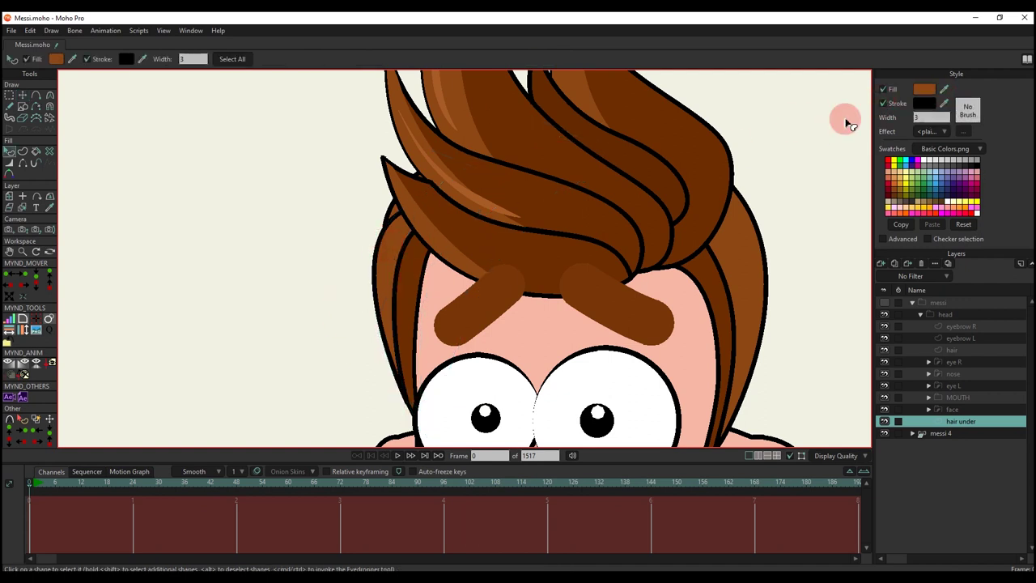
# Step: Duplicate a sideburn strand again and place the copy slightly higher, behind the fringe
pyautogui.press('t')
pyautogui.scroll(2, 393, 225)
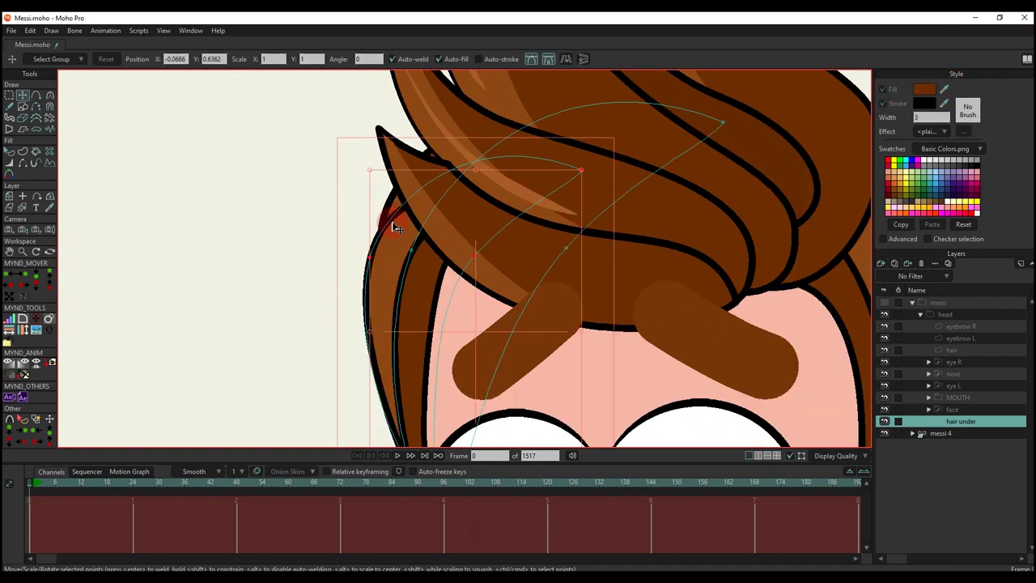
pyautogui.hotkey('ctrl', 'c')
pyautogui.hotkey('ctrl', 'v')
pyautogui.moveTo(391, 243); pyautogui.dragTo(409, 194)
pyautogui.moveTo(540, 132); pyautogui.dragTo(545, 161)
# Step: Select the new dark sideburn strand and lower it behind the other strands in the shape stacking order
pyautogui.scroll(-1, 547, 166)
pyautogui.press('q')
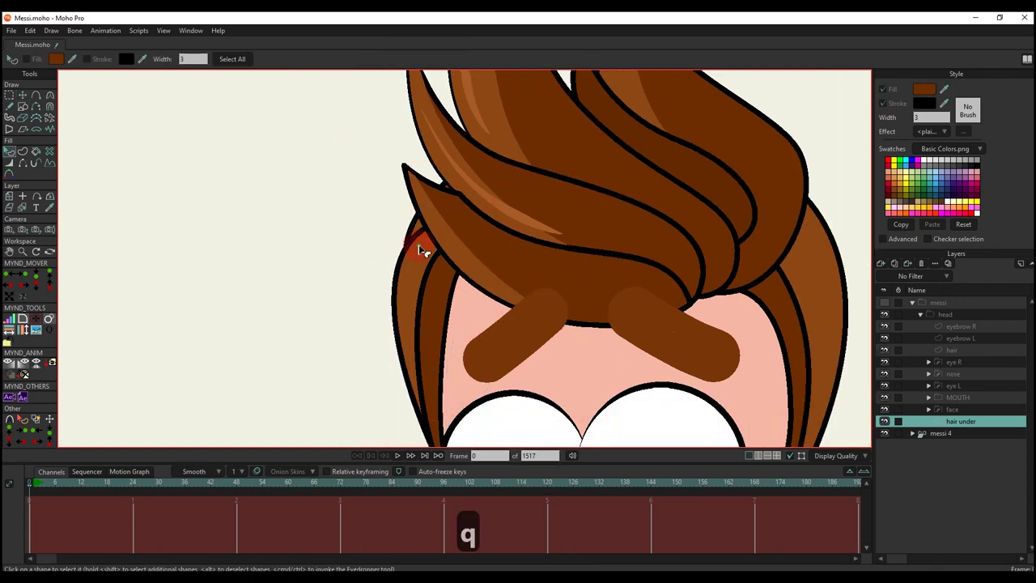
pyautogui.scroll(-2, 474, 282)
pyautogui.click(459, 296)
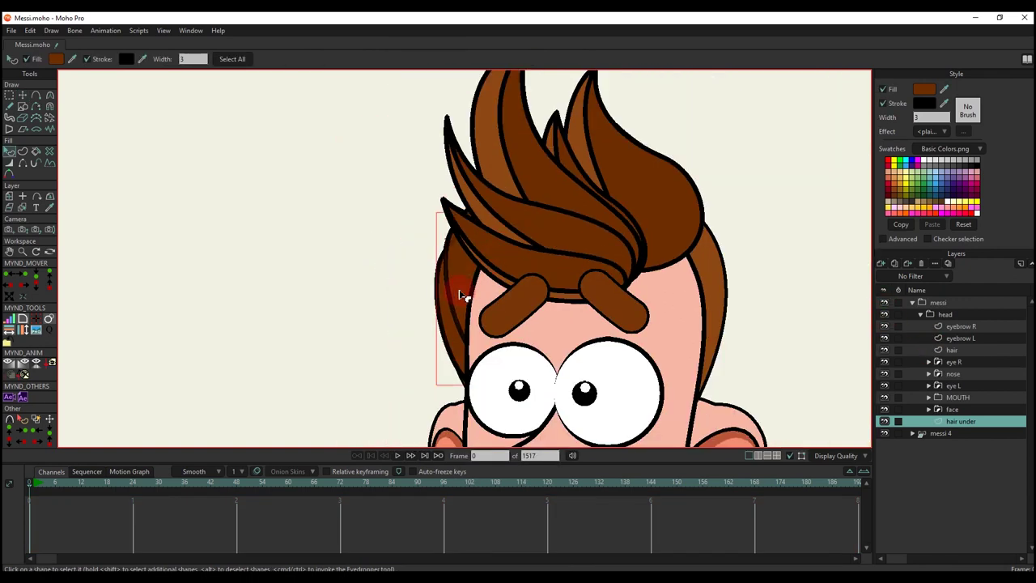
pyautogui.hotkey('alt', 'Down')
pyautogui.hotkey('alt', 'Down')
pyautogui.hotkey('alt', 'Down')
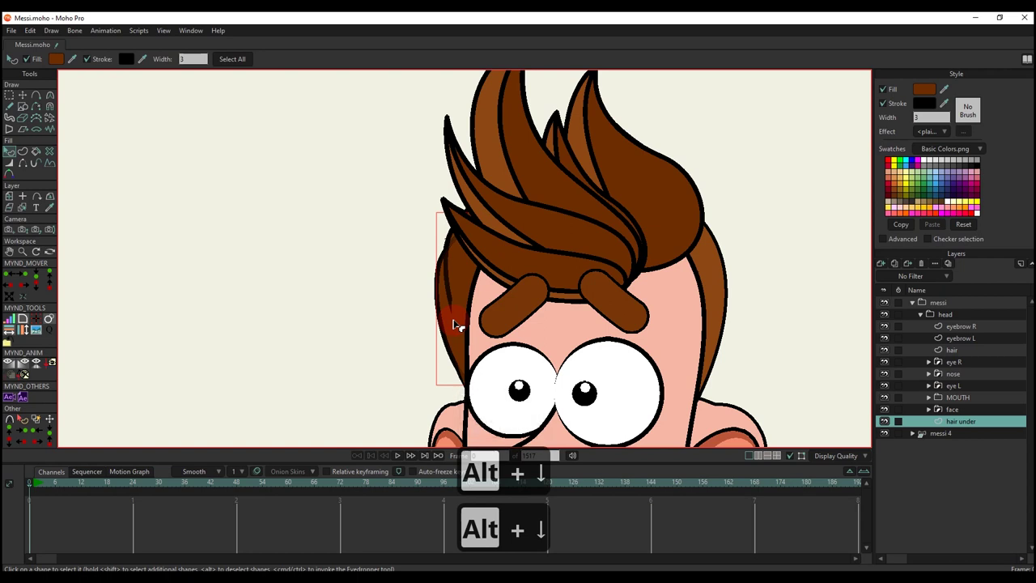
pyautogui.hotkey('alt', 'Down')
# Step: Raise the innermost dark sideburn strand in the shape stacking order
pyautogui.click(455, 308)
pyautogui.scroll(2, 454, 305)
pyautogui.scroll(1, 474, 278)
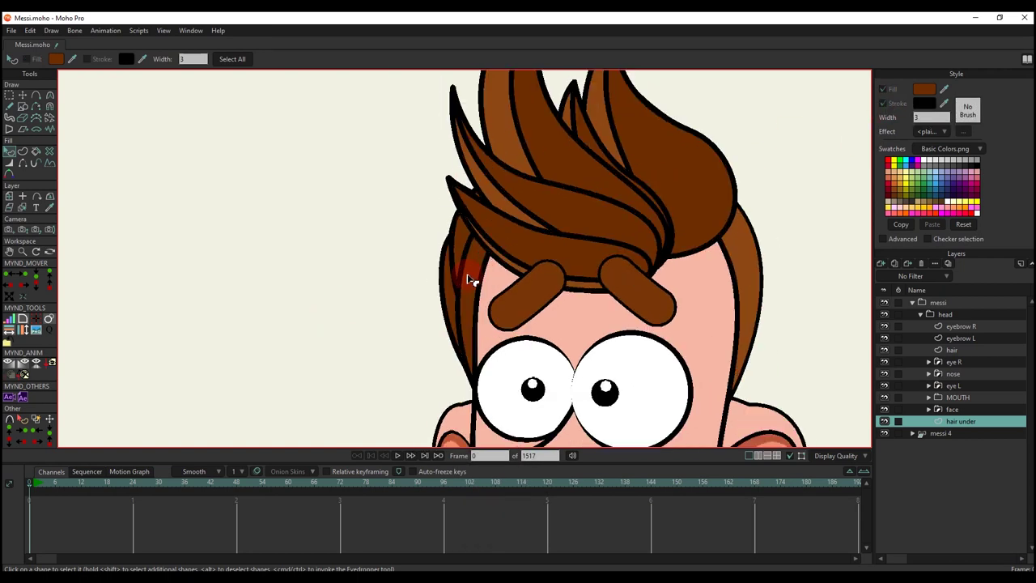
pyautogui.hotkey('alt', 'Up')
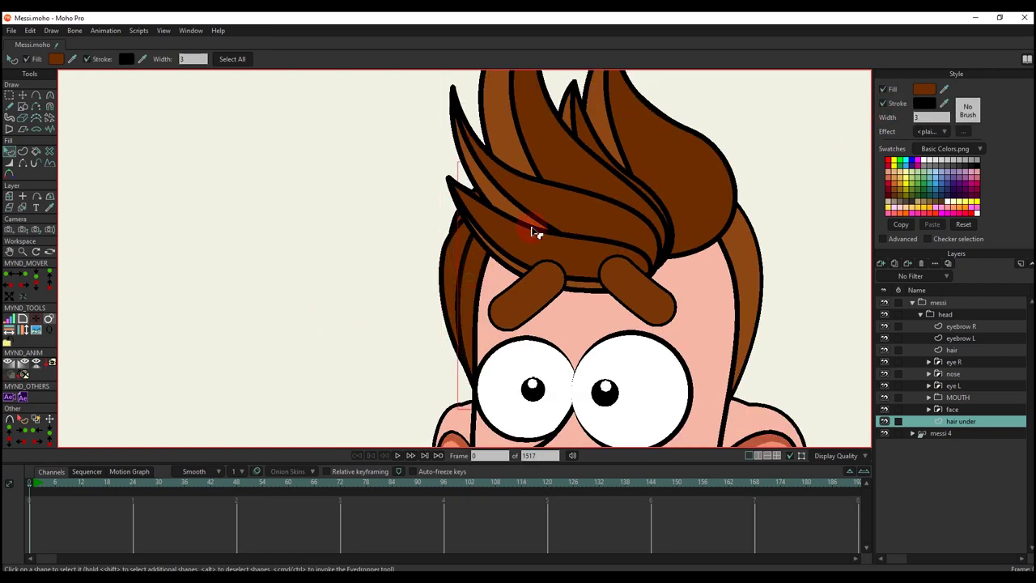
pyautogui.click(460, 223)
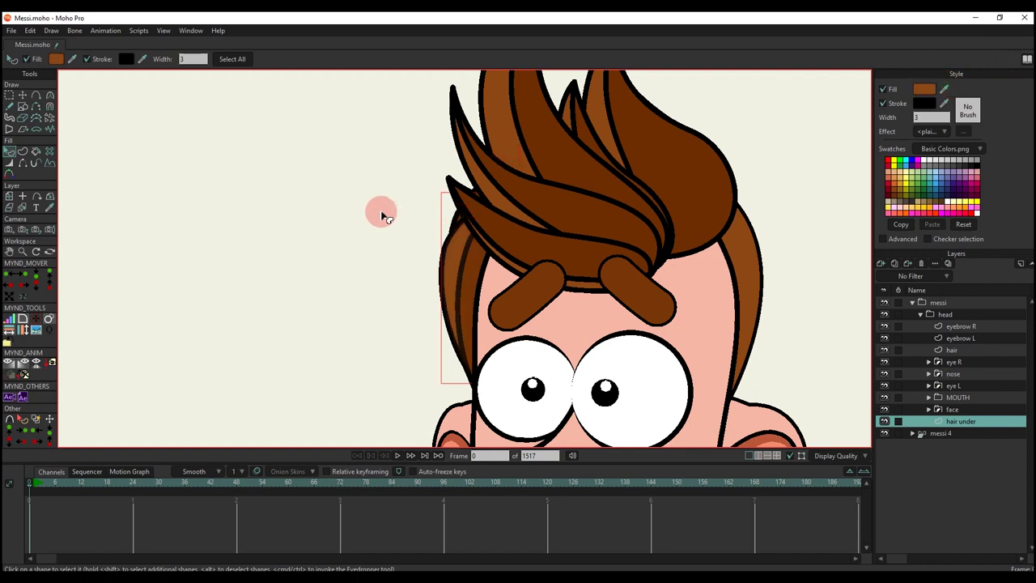
# Step: Deselect the strand shape and hide the head group to uncover the reference drawing
pyautogui.scroll(3, 381, 213)
pyautogui.scroll(2, 451, 219)
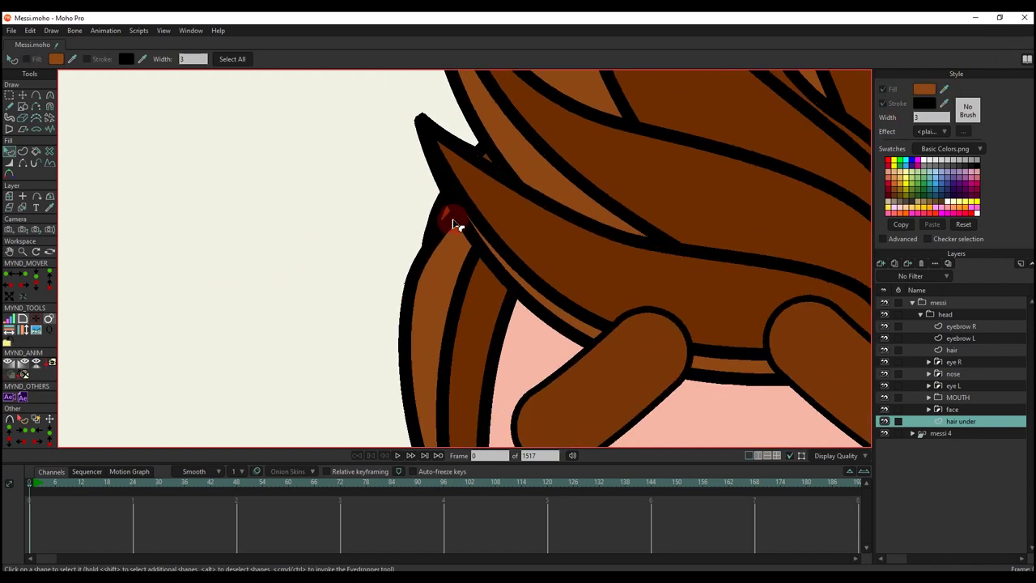
pyautogui.click(241, 248)
pyautogui.scroll(-8, 301, 252)
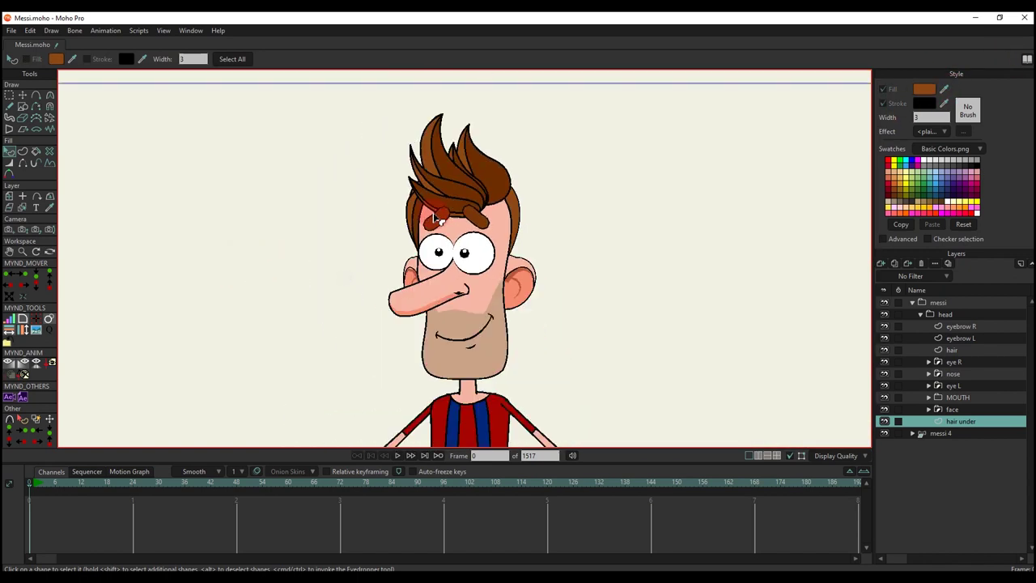
pyautogui.scroll(3, 432, 220)
pyautogui.click(885, 318)
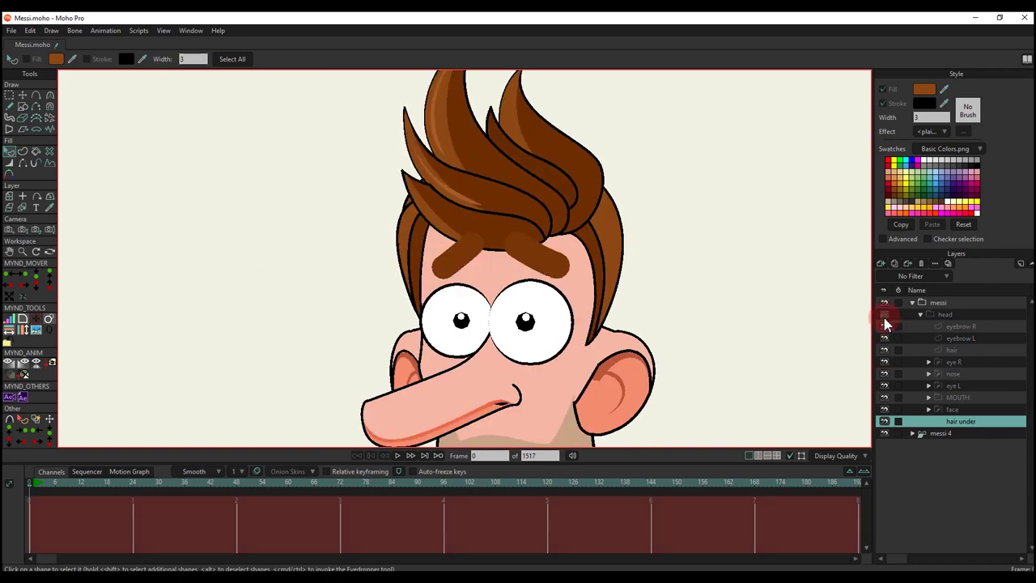
# Step: Examine how the traced sideburn strands fit the reference drawing
pyautogui.press('t')
pyautogui.scroll(1, 558, 243)
pyautogui.scroll(-6, 558, 244)
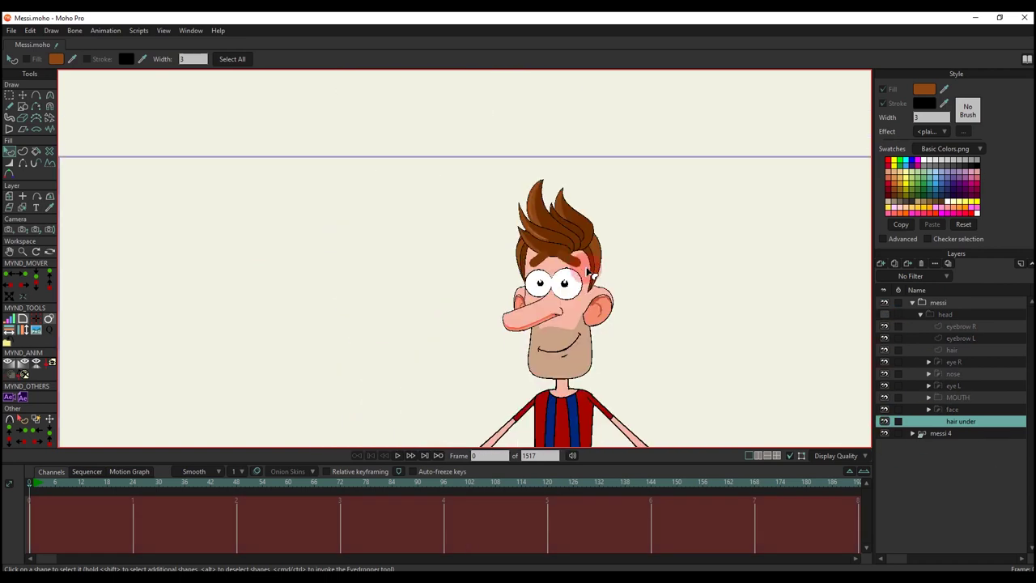
pyautogui.scroll(4, 576, 263)
pyautogui.press('t')
pyautogui.press('q')
pyautogui.scroll(2, 518, 247)
pyautogui.scroll(-2, 626, 236)
pyautogui.scroll(3, 595, 275)
# Step: Reshape the upper curve of the face group's mask using the handles of its upper-left and upper-right forehead points
pyautogui.press('t')
pyautogui.click(929, 410)
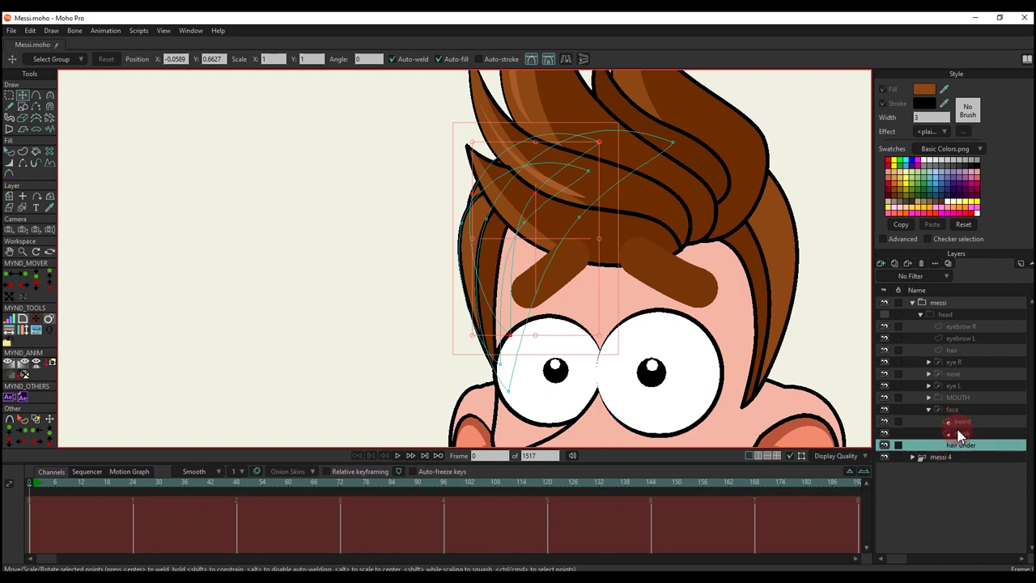
pyautogui.click(961, 433)
pyautogui.press('t')
pyautogui.moveTo(549, 165); pyautogui.dragTo(555, 179)
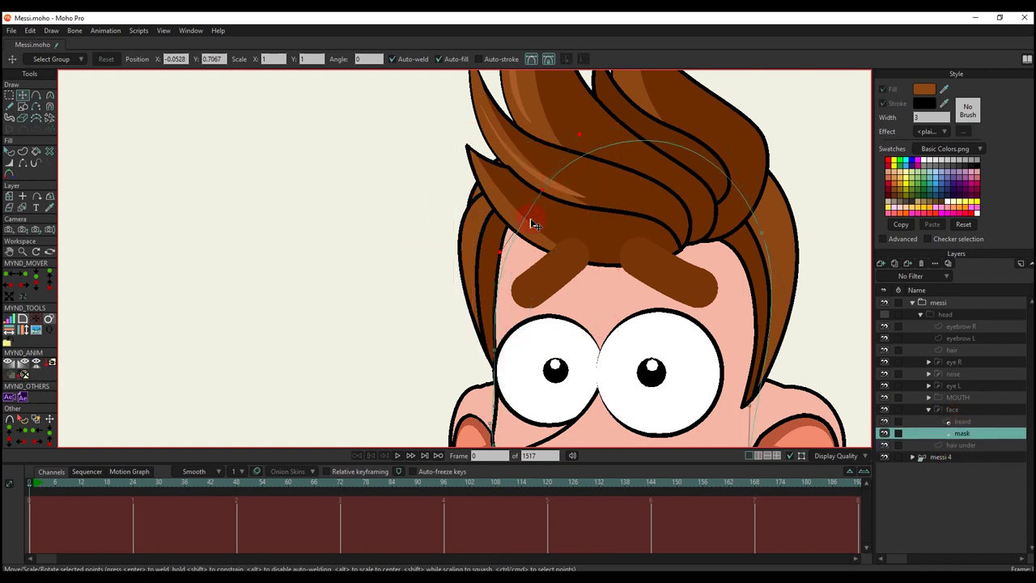
pyautogui.moveTo(496, 256); pyautogui.dragTo(495, 242)
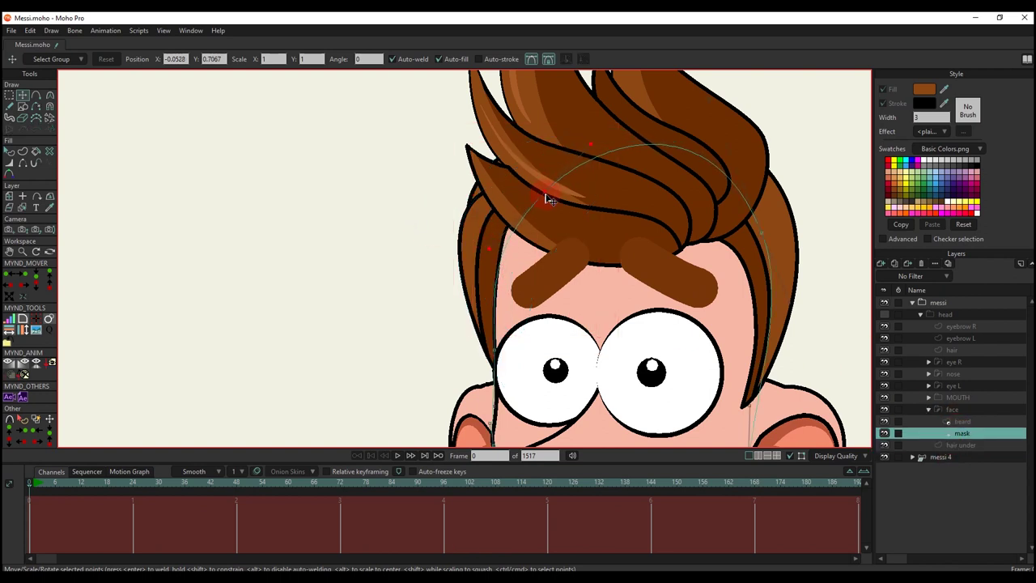
pyautogui.moveTo(709, 104); pyautogui.dragTo(701, 128)
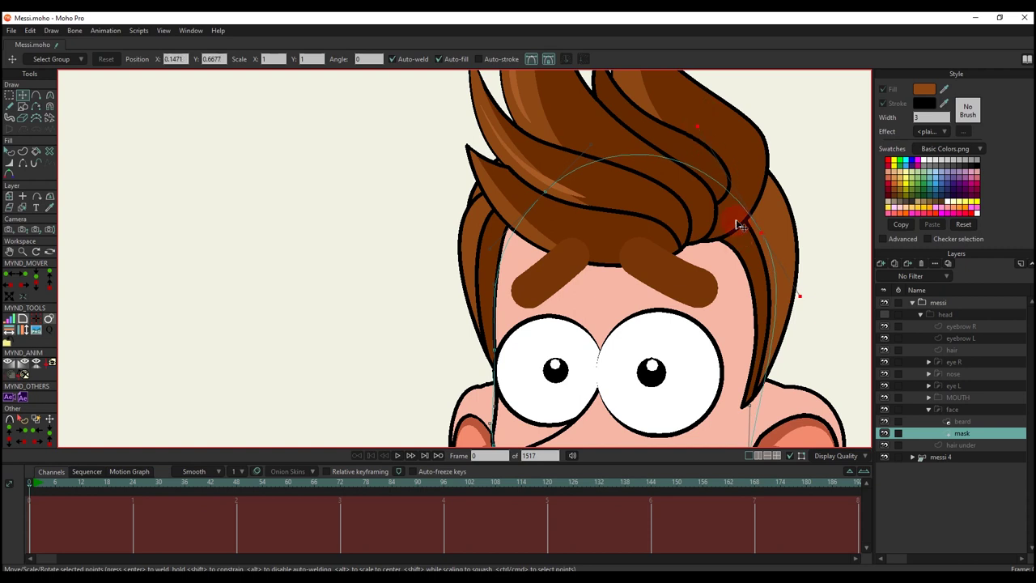
pyautogui.scroll(-2, 503, 259)
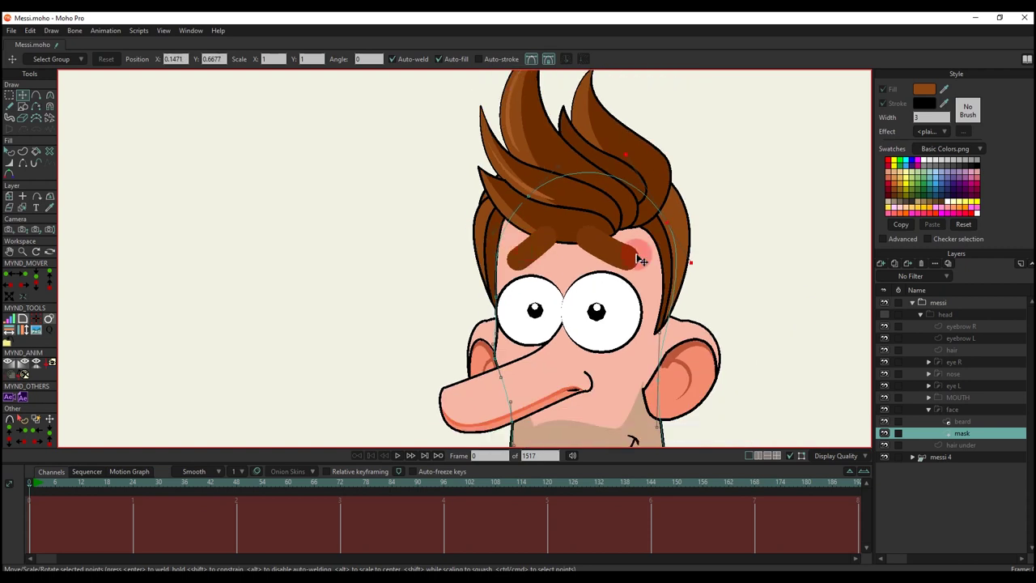
# Step: Add a vector layer directly above eye R in the head group and name it "hair upper"
pyautogui.click(960, 447)
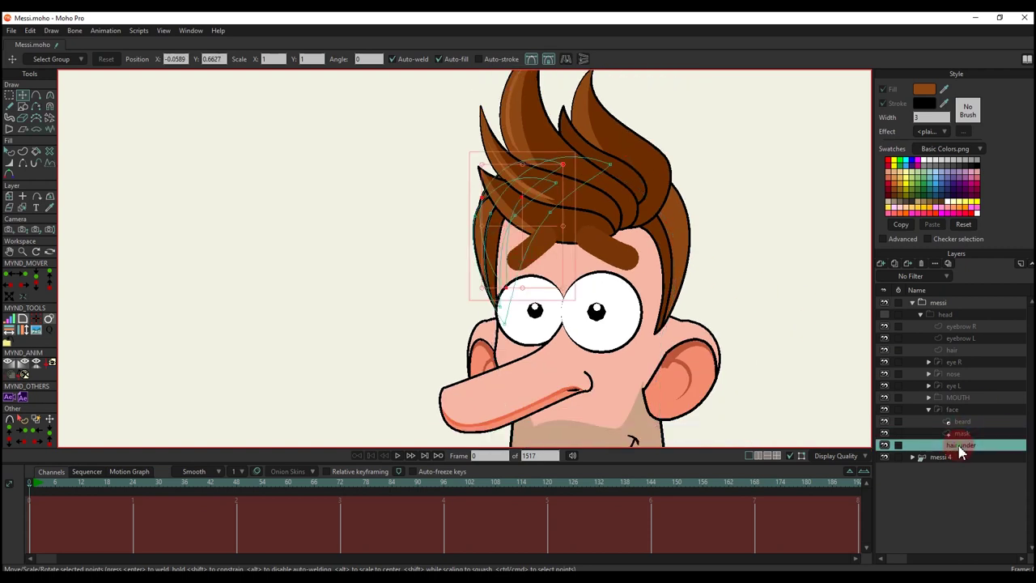
pyautogui.click(955, 353)
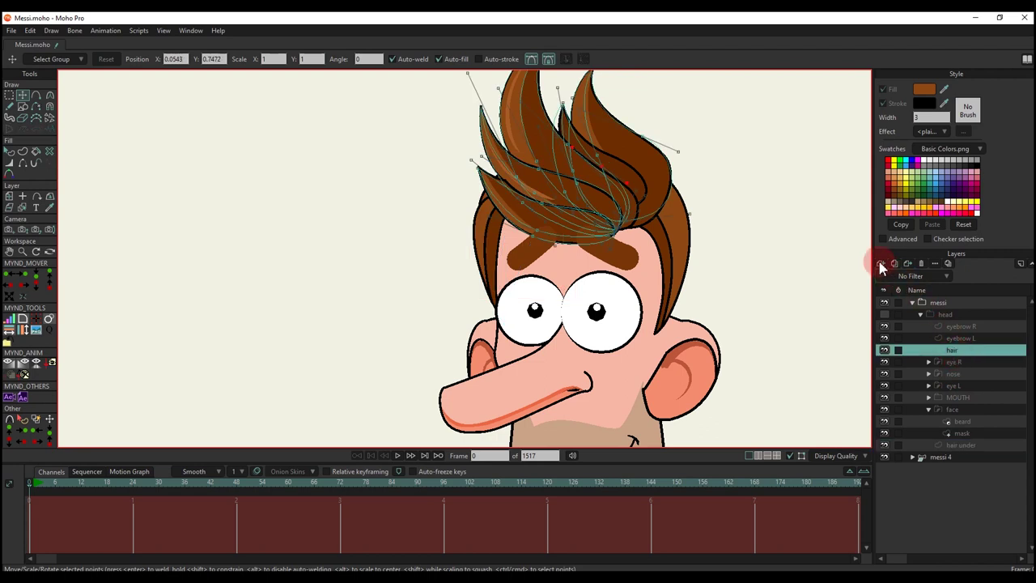
pyautogui.click(961, 361)
pyautogui.click(881, 263)
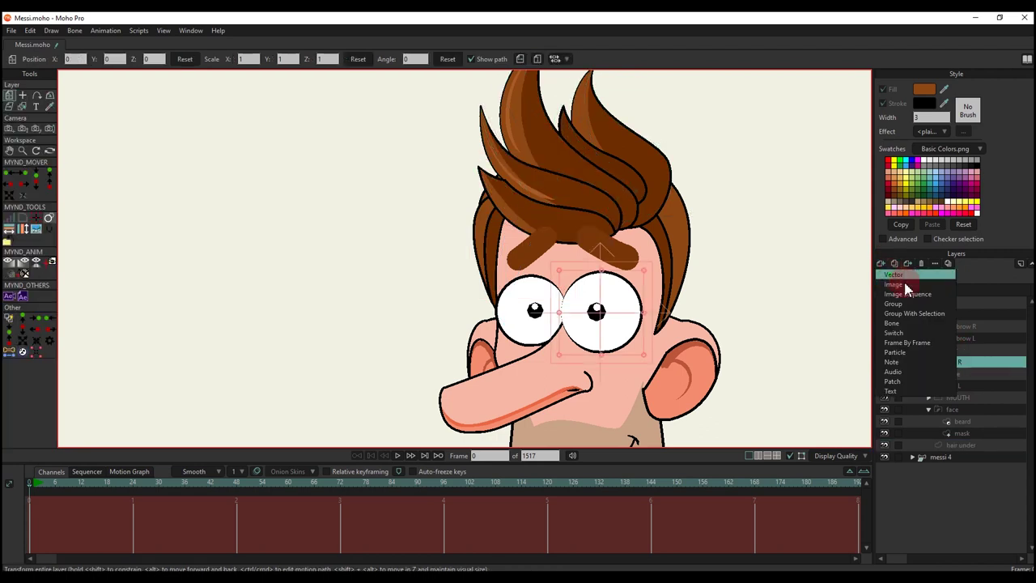
pyautogui.click(900, 276)
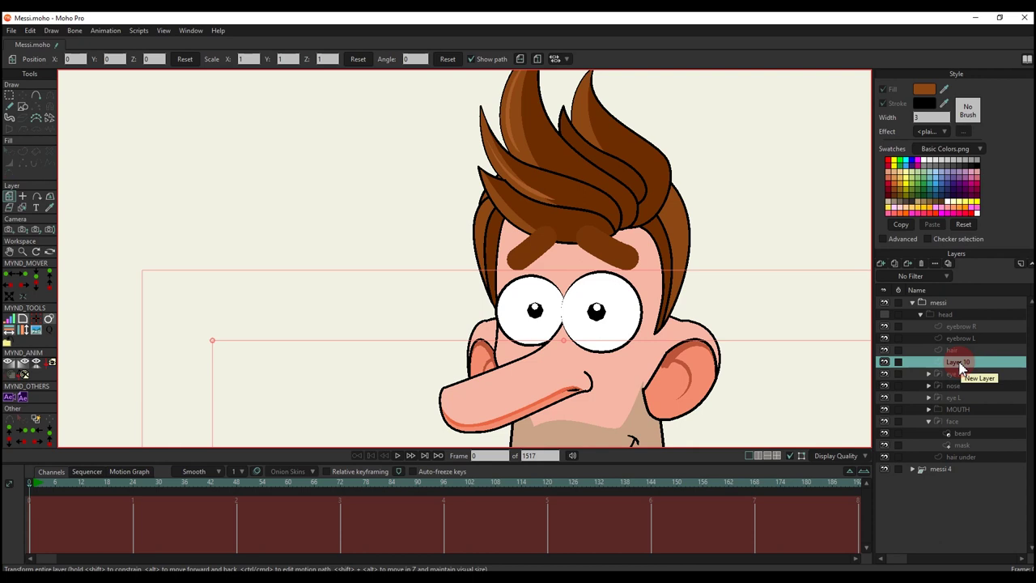
pyautogui.doubleClick(959, 365)
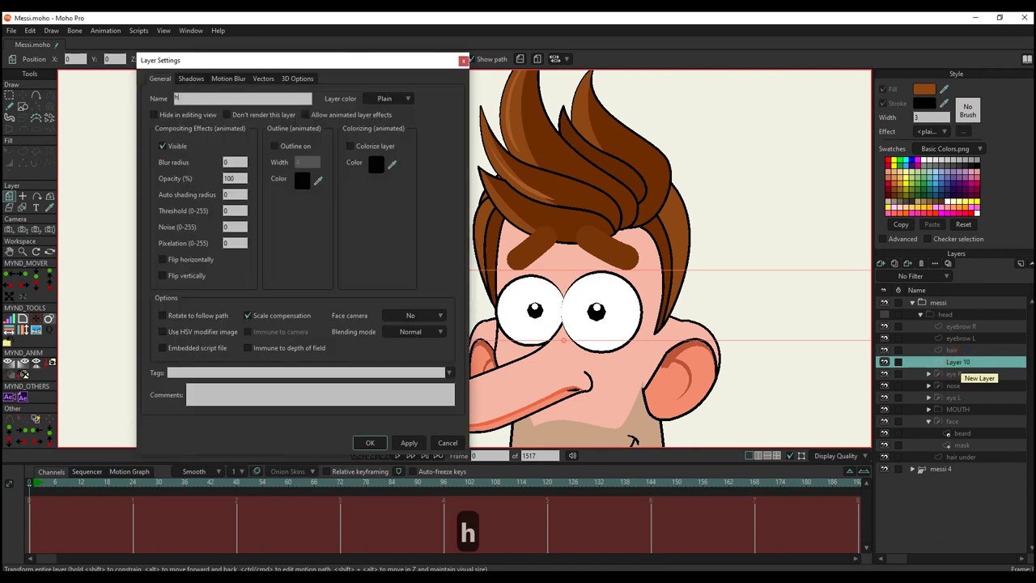
pyautogui.write('hair')
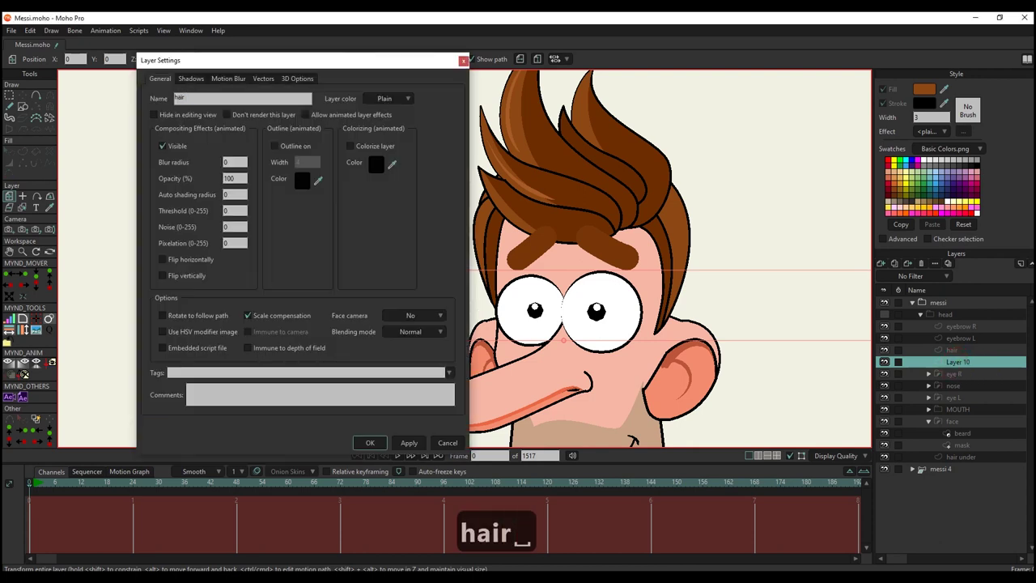
pyautogui.write(' upper')
pyautogui.press('Return')
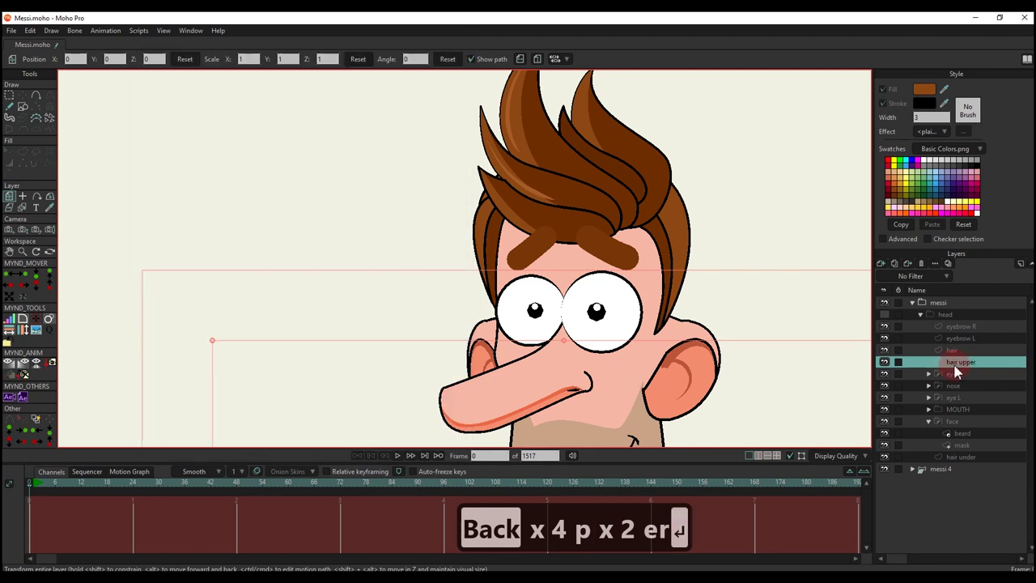
# Step: Trace the inner dark sideburn strand beside eye R as a closed shape on the hair upper layer
pyautogui.click(36, 95)
pyautogui.scroll(2, 550, 214)
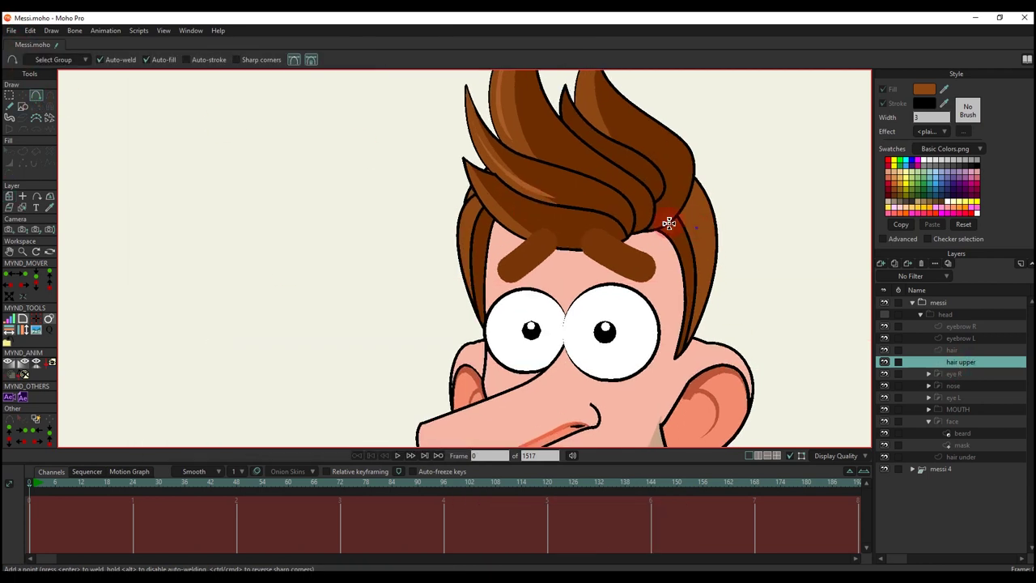
pyautogui.moveTo(669, 223); pyautogui.dragTo(527, 202)
pyautogui.scroll(2, 526, 203)
pyautogui.moveTo(555, 255); pyautogui.dragTo(560, 401)
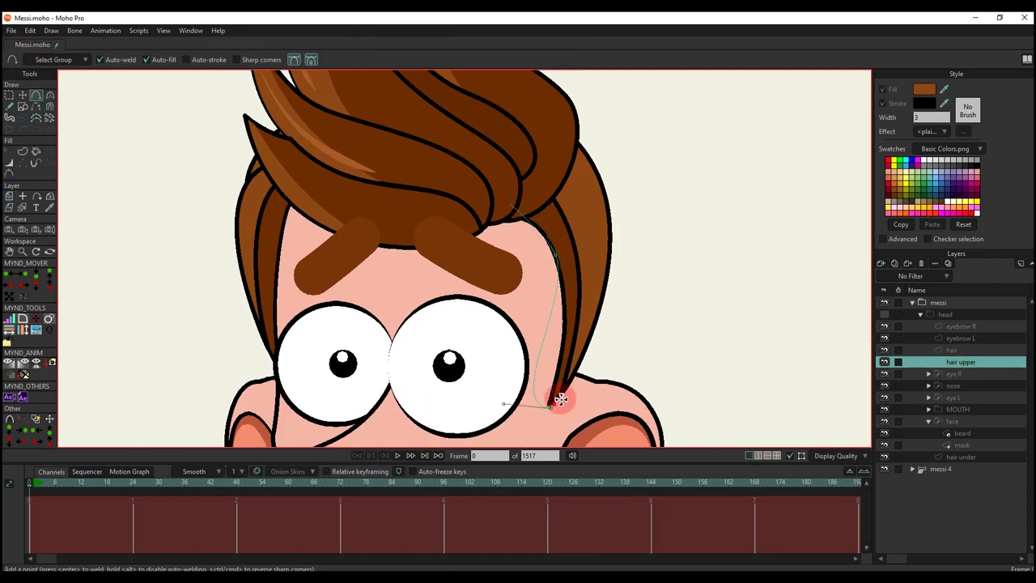
# Step: Extend the strand's upper end beneath the main hair and fit the handle at its lower tip to the drawing
pyautogui.press('t')
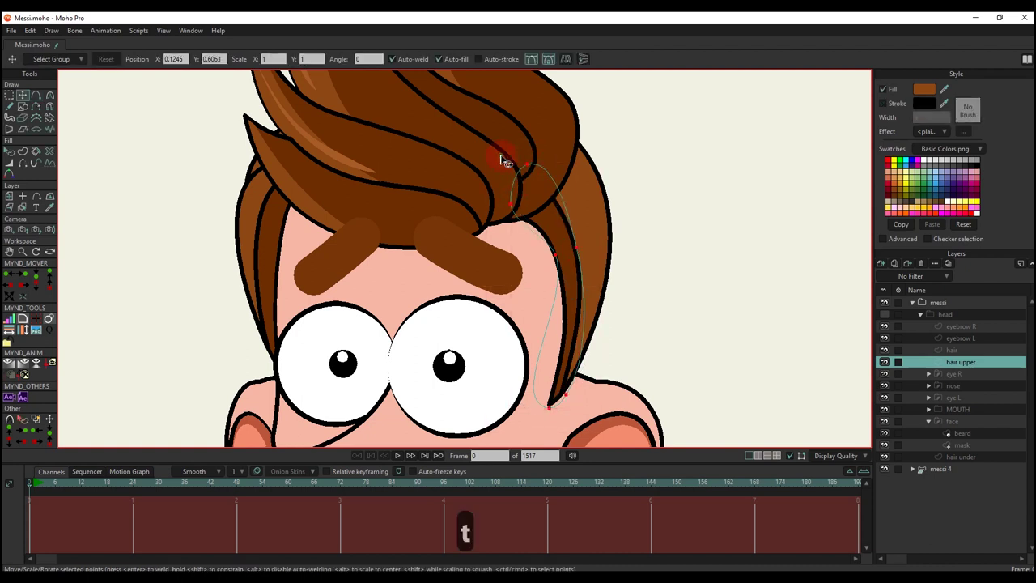
pyautogui.moveTo(528, 164); pyautogui.dragTo(461, 152)
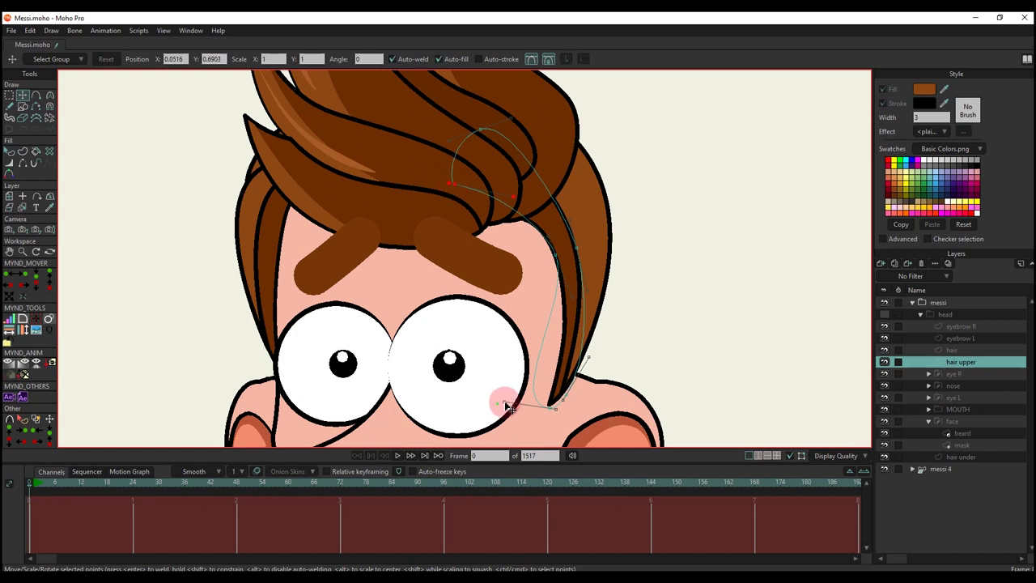
pyautogui.moveTo(504, 402); pyautogui.dragTo(560, 413)
pyautogui.scroll(2, 585, 366)
pyautogui.scroll(4, 550, 415)
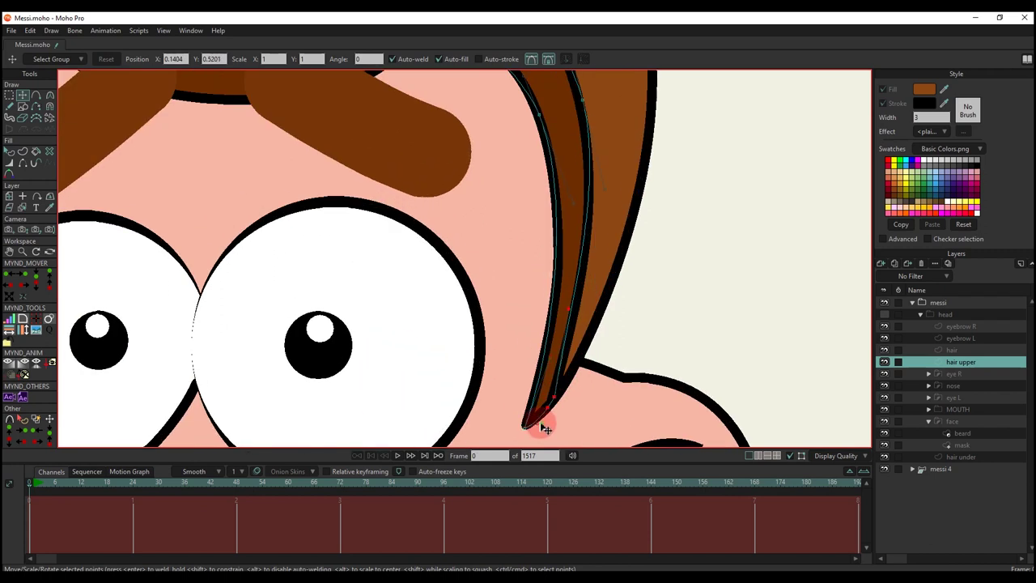
# Step: Narrow the strand's lower end and peak its tip point into a sharp corner
pyautogui.click(543, 424)
pyautogui.scroll(-2, 553, 416)
pyautogui.scroll(3, 553, 416)
pyautogui.press('c')
pyautogui.click(543, 374)
pyautogui.scroll(-2, 569, 205)
pyautogui.scroll(-2, 595, 246)
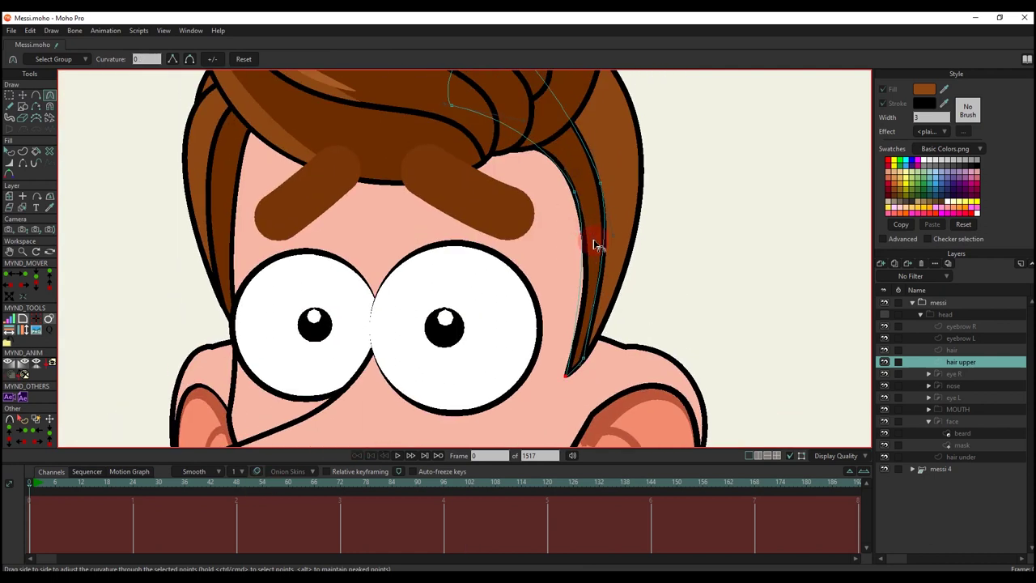
# Step: Adjust the side points and handles of the strand so both edges follow the reference lines
pyautogui.scroll(1, 608, 352)
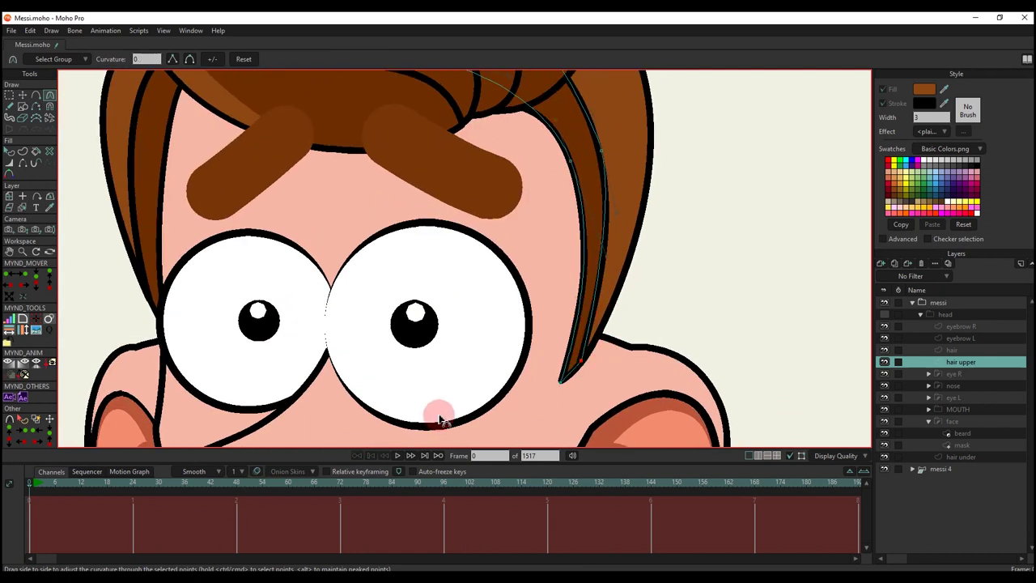
pyautogui.scroll(2, 590, 364)
pyautogui.press('t')
pyautogui.scroll(-2, 620, 225)
pyautogui.scroll(1, 606, 208)
pyautogui.scroll(-1, 618, 265)
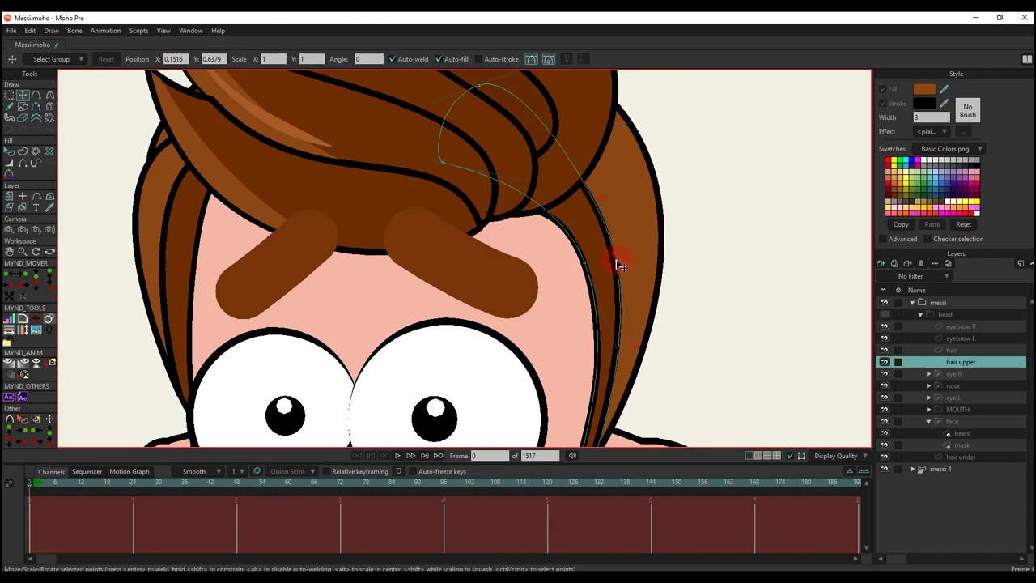
pyautogui.scroll(-2, 617, 265)
# Step: Move the strand's top point further under the main hair, peak it, and curve the outer edge smoothly
pyautogui.press('t')
pyautogui.scroll(1, 562, 157)
pyautogui.press('t')
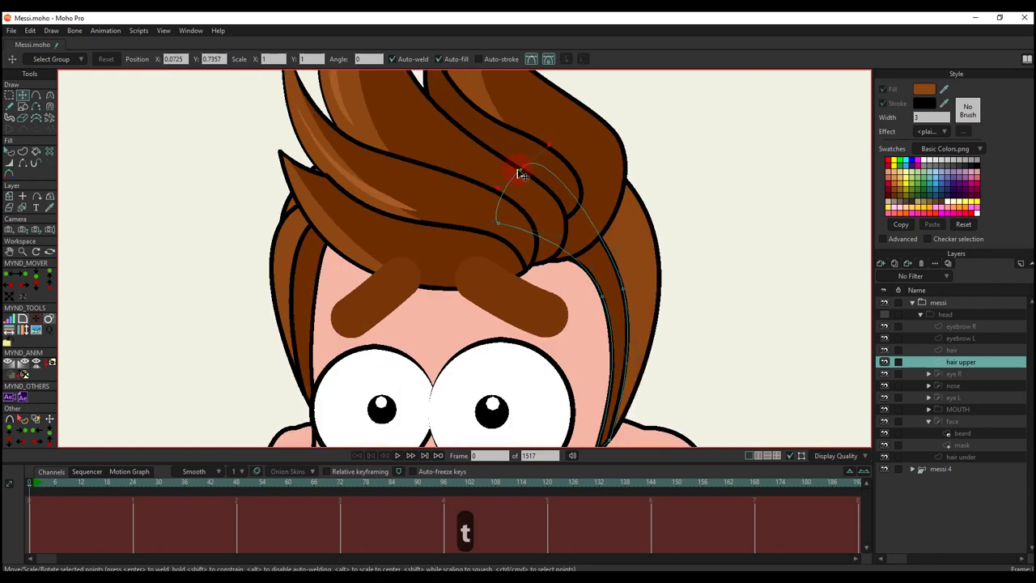
pyautogui.moveTo(523, 174); pyautogui.dragTo(463, 180)
pyautogui.press('c')
pyautogui.click(623, 288)
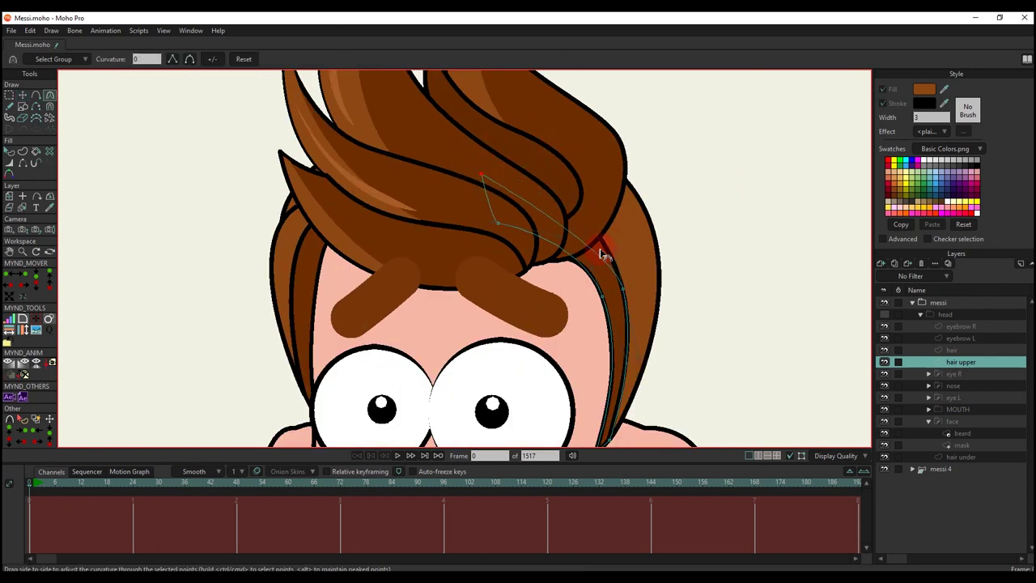
pyautogui.moveTo(601, 250); pyautogui.dragTo(603, 180)
pyautogui.scroll(-2, 589, 195)
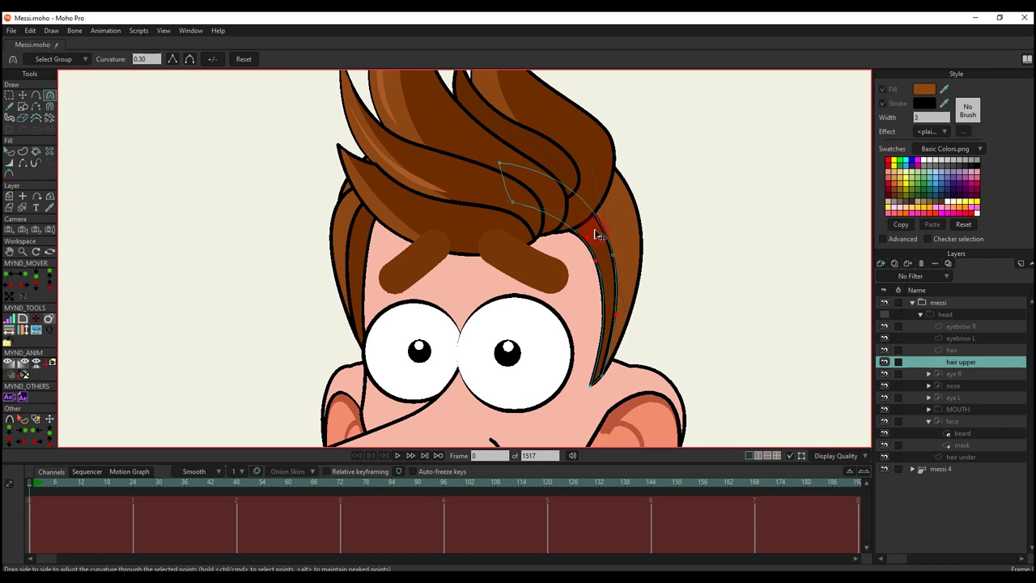
# Step: Duplicate the strand, offset the copy over the lighter outer sideburn, and align its lower tip with the drawing
pyautogui.press('t')
pyautogui.click(596, 233)
pyautogui.hotkey('ctrl', 'c')
pyautogui.hotkey('ctrl', 'v')
pyautogui.moveTo(597, 232); pyautogui.dragTo(621, 261)
pyautogui.scroll(2, 638, 255)
pyautogui.scroll(2, 584, 387)
pyautogui.click(780, 246)
pyautogui.scroll(-2, 779, 245)
pyautogui.scroll(2, 629, 392)
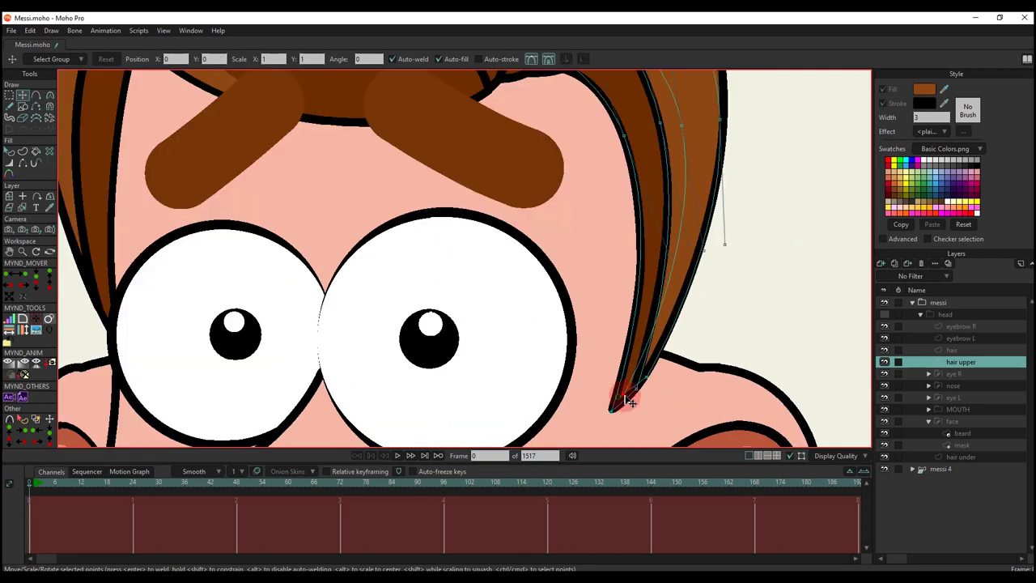
pyautogui.moveTo(629, 400)
pyautogui.mouseDown()
pyautogui.moveTo(649, 386)
pyautogui.moveTo(631, 401)
pyautogui.mouseUp()
# Step: Reshape the copied strand to cover the lighter outer sideburn, tucking its upper end beneath the main hair
pyautogui.scroll(-2, 635, 397)
pyautogui.moveTo(675, 249); pyautogui.dragTo(652, 252)
pyautogui.moveTo(671, 235); pyautogui.dragTo(703, 268)
pyautogui.moveTo(707, 189); pyautogui.dragTo(576, 180)
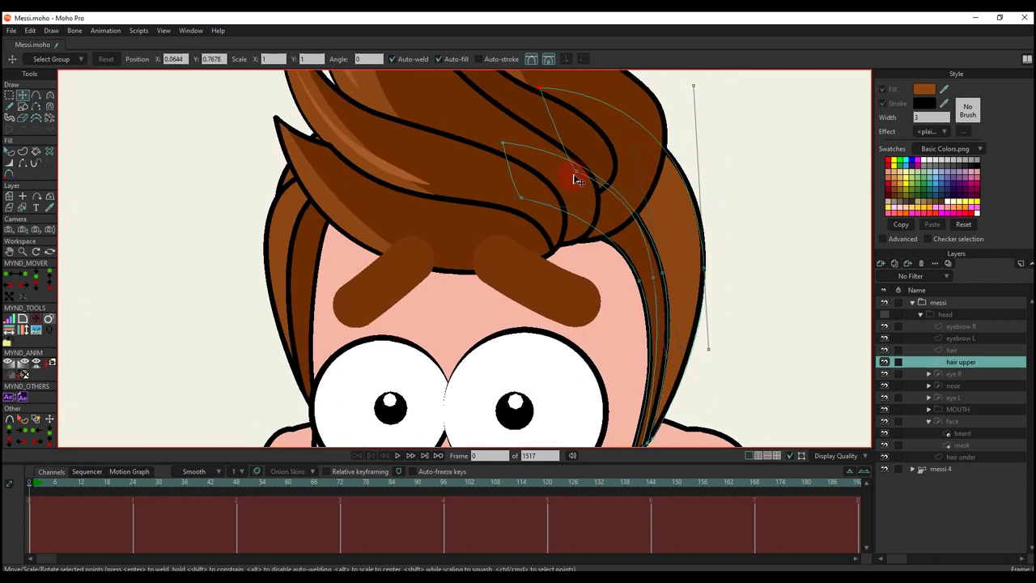
pyautogui.moveTo(607, 140); pyautogui.dragTo(615, 174)
pyautogui.scroll(-4, 615, 173)
# Step: Lower the outer sideburn shape behind the inner strand and show the head group again
pyautogui.press('q')
pyautogui.click(661, 214)
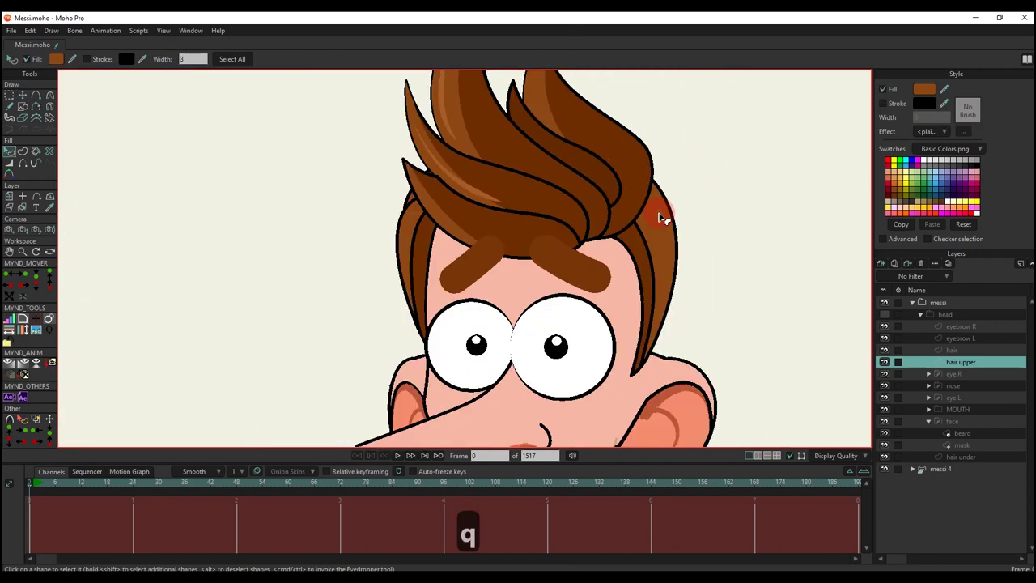
pyautogui.hotkey('alt', 'Down')
pyautogui.hotkey('alt', 'Down')
pyautogui.click(885, 315)
# Step: Turn on the black stroke for both the inner and outer sideburn strands
pyautogui.click(636, 243)
pyautogui.click(884, 104)
pyautogui.click(774, 201)
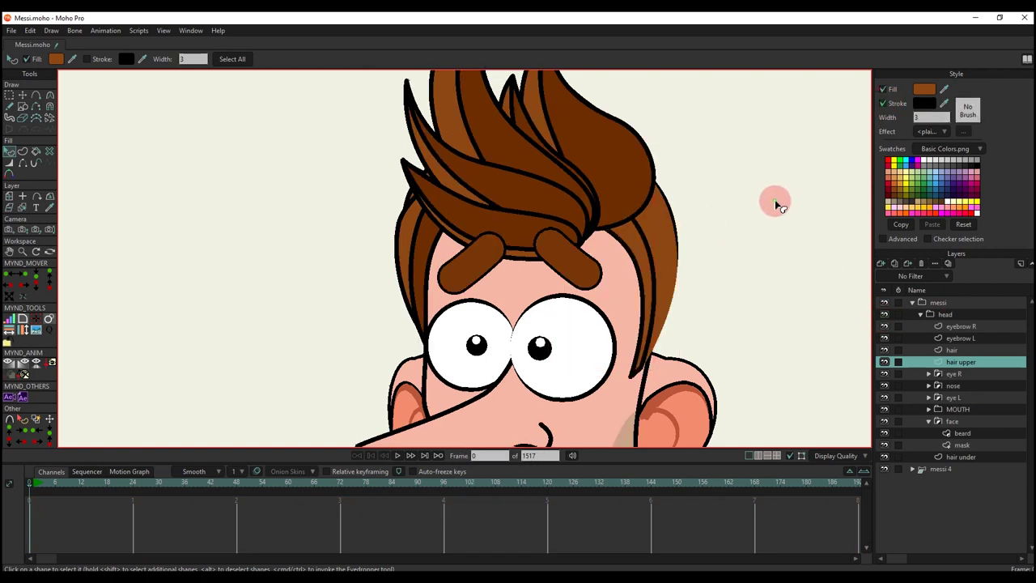
pyautogui.click(661, 251)
pyautogui.click(887, 106)
pyautogui.click(795, 173)
# Step: Change the inner sideburn strand's fill to the dark brown of the main hair
pyautogui.click(658, 245)
pyautogui.click(636, 229)
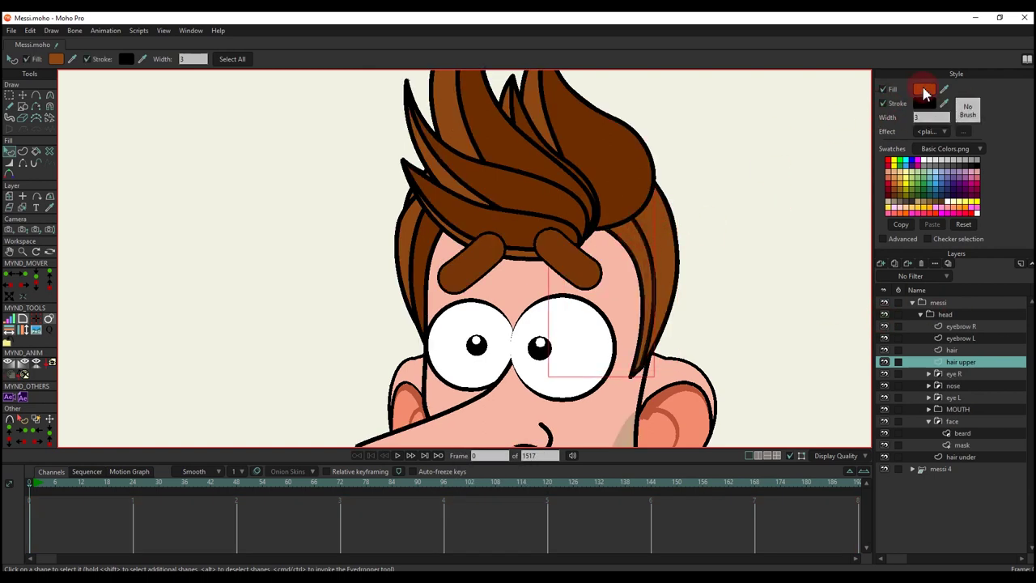
pyautogui.click(729, 191)
pyautogui.scroll(-4, 694, 287)
pyautogui.scroll(-2, 698, 292)
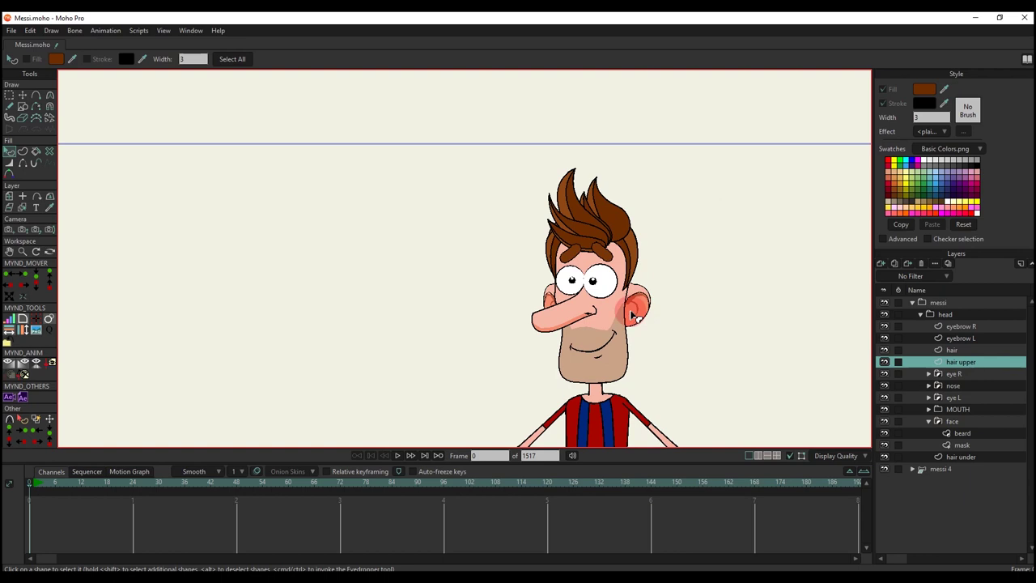
# Step: Select the points at the lower tips of both sideburn strands and shift them slightly near the ear
pyautogui.scroll(6, 634, 317)
pyautogui.press('t')
pyautogui.press('g')
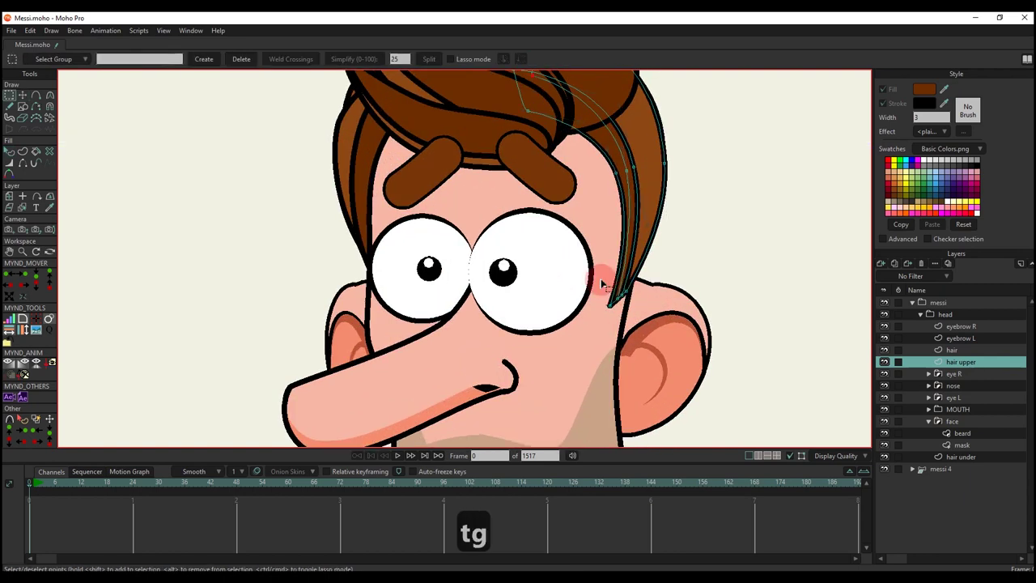
pyautogui.press('t')
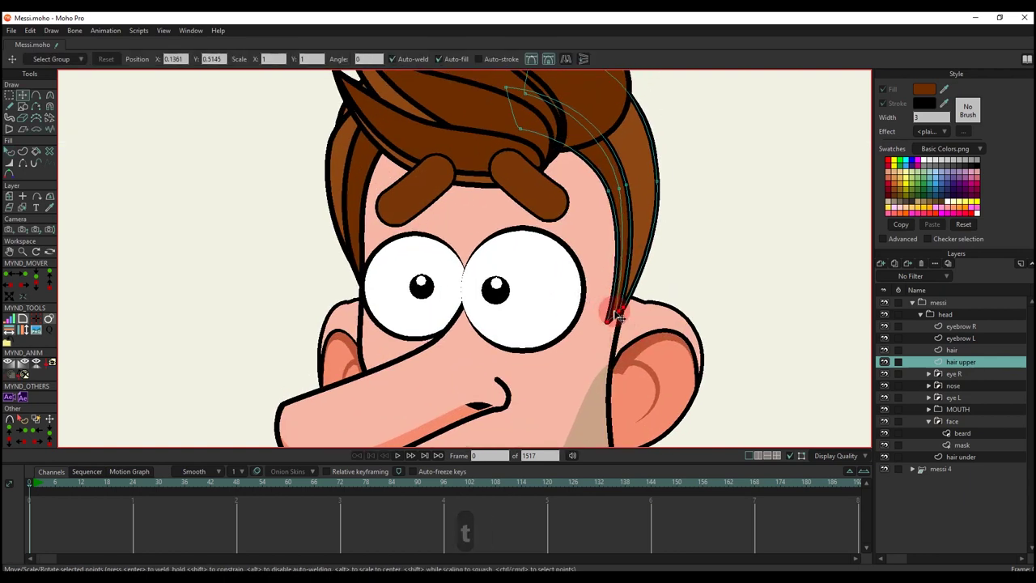
pyautogui.press('q')
pyautogui.scroll(-4, 648, 267)
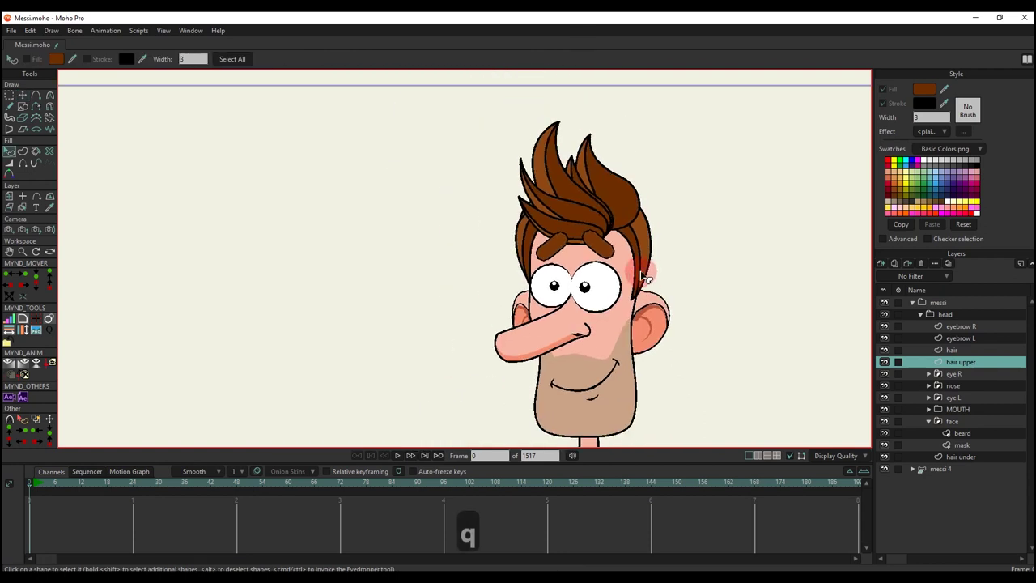
pyautogui.scroll(-1, 659, 234)
pyautogui.press('t')
pyautogui.scroll(5, 584, 220)
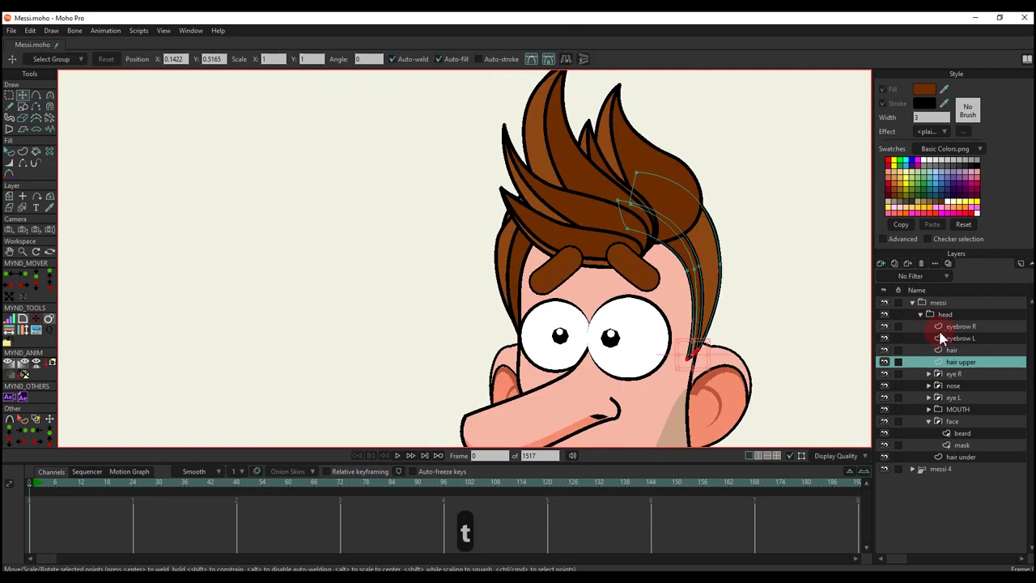
# Step: Adjust the upper-right forehead point on the mask layer so the face outline tucks behind the sideburn
pyautogui.click(962, 446)
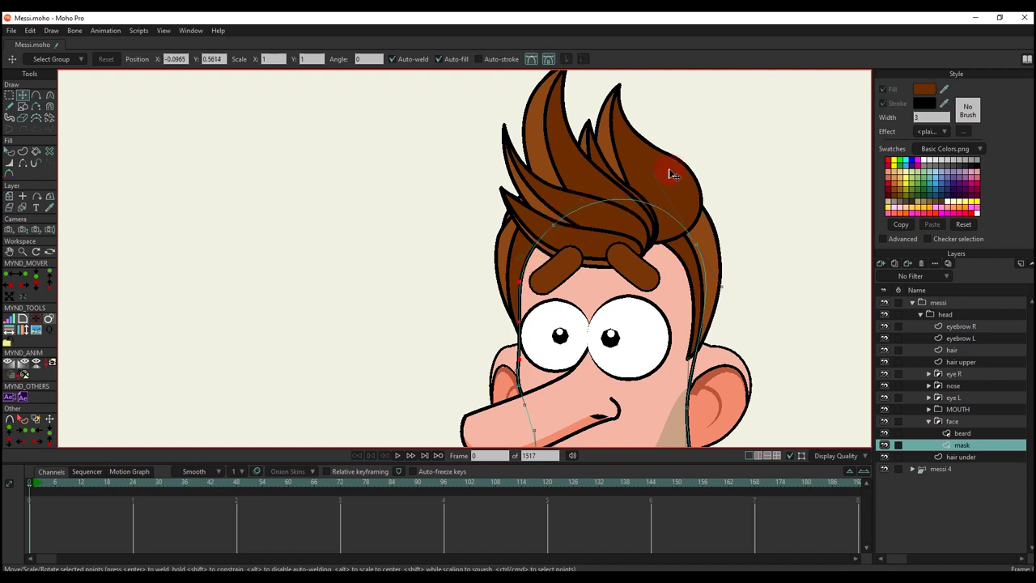
pyautogui.moveTo(696, 240); pyautogui.dragTo(691, 247)
pyautogui.press('q')
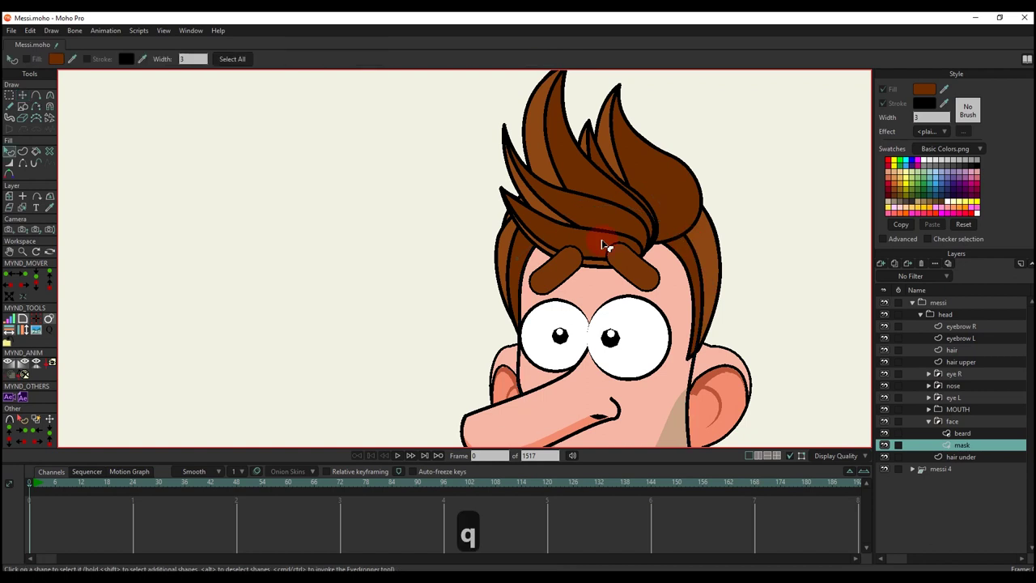
pyautogui.scroll(-5, 607, 243)
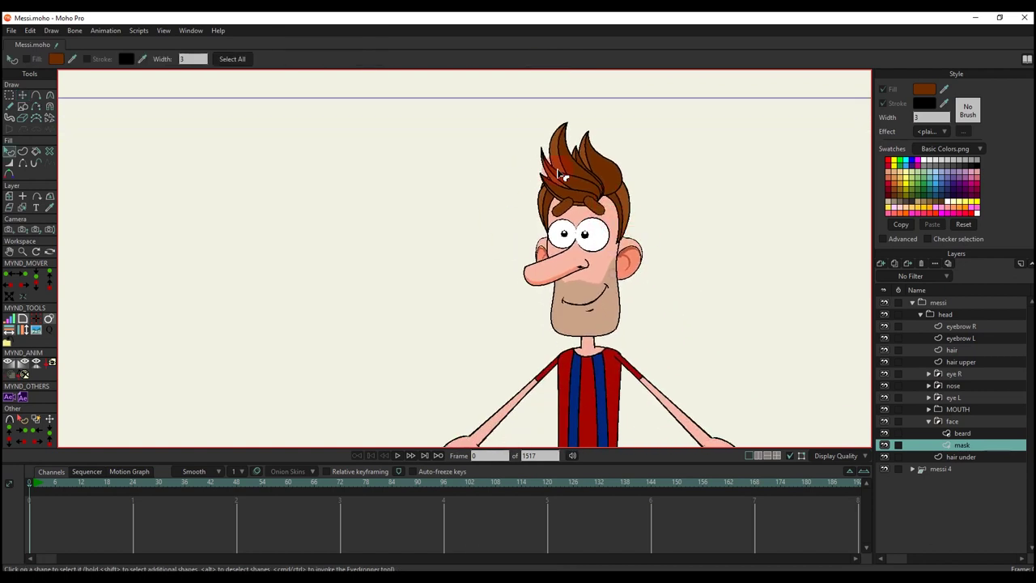
pyautogui.scroll(3, 654, 273)
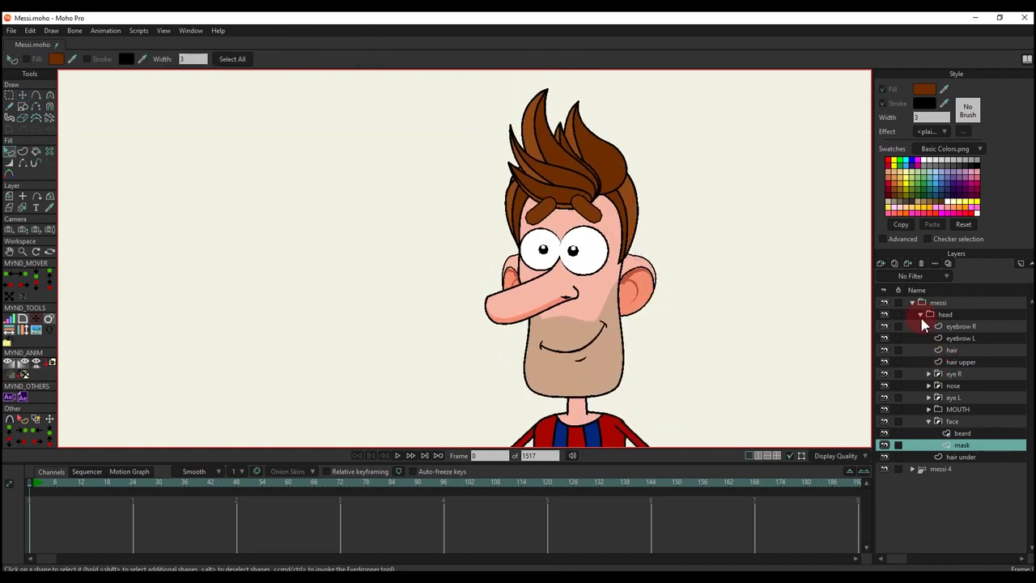
# Step: Hide the head group, add a vector layer directly above eye R, and name it "ear R"
pyautogui.click(963, 327)
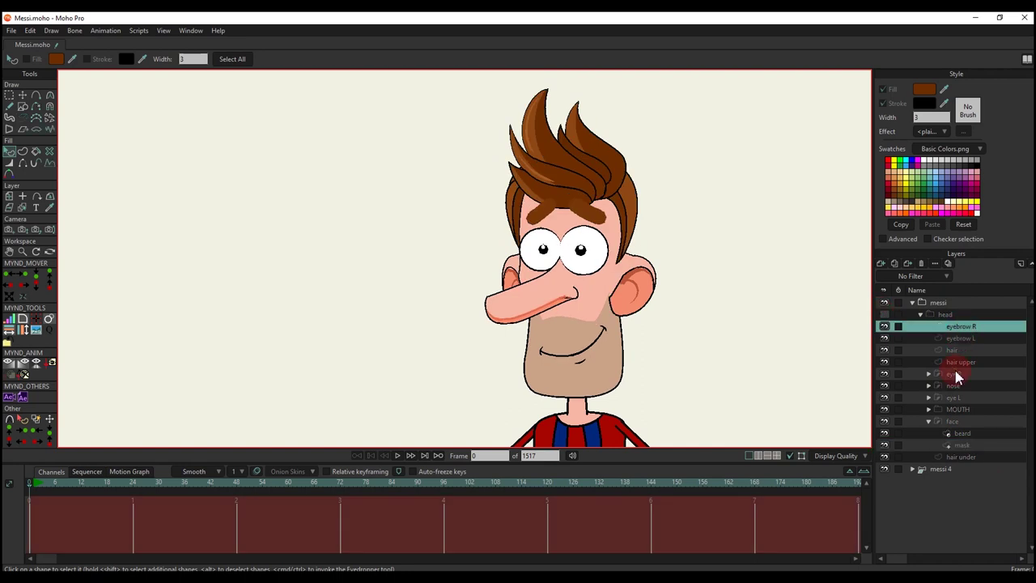
pyautogui.click(954, 374)
pyautogui.click(883, 273)
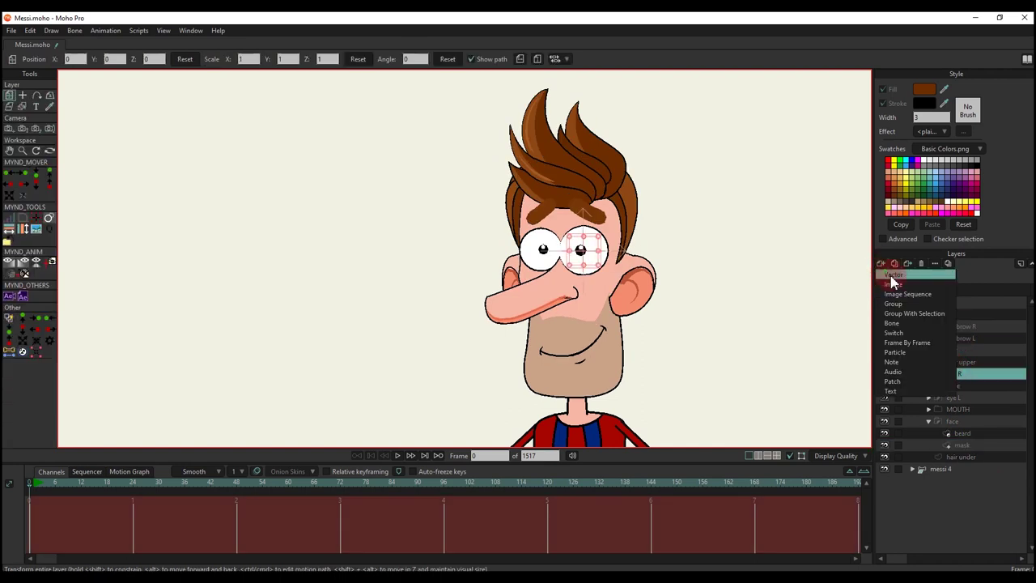
pyautogui.click(961, 377)
pyautogui.doubleClick(962, 377)
pyautogui.write('e')
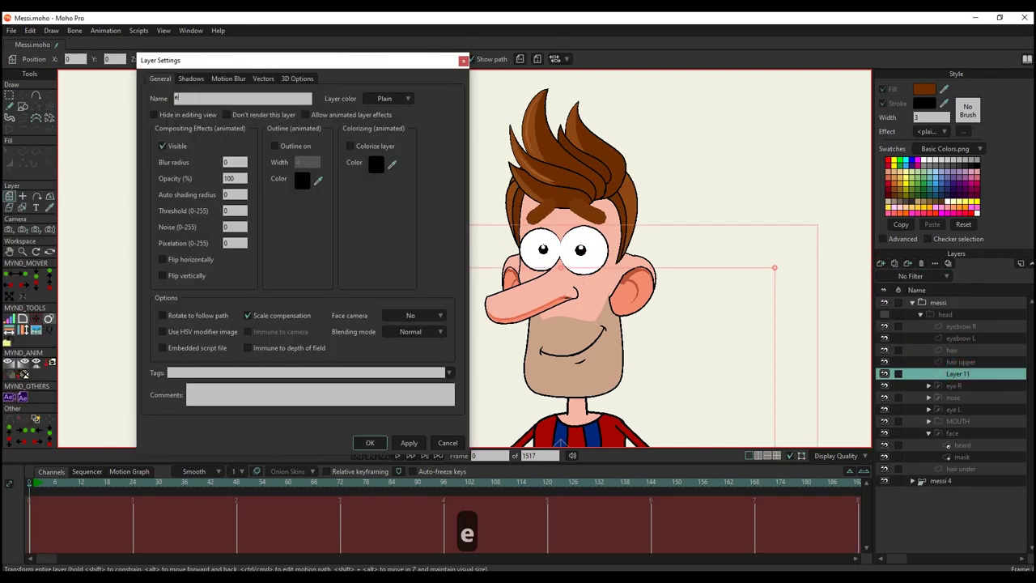
pyautogui.write('ar')
pyautogui.press('BackSpace')
pyautogui.write('ar')
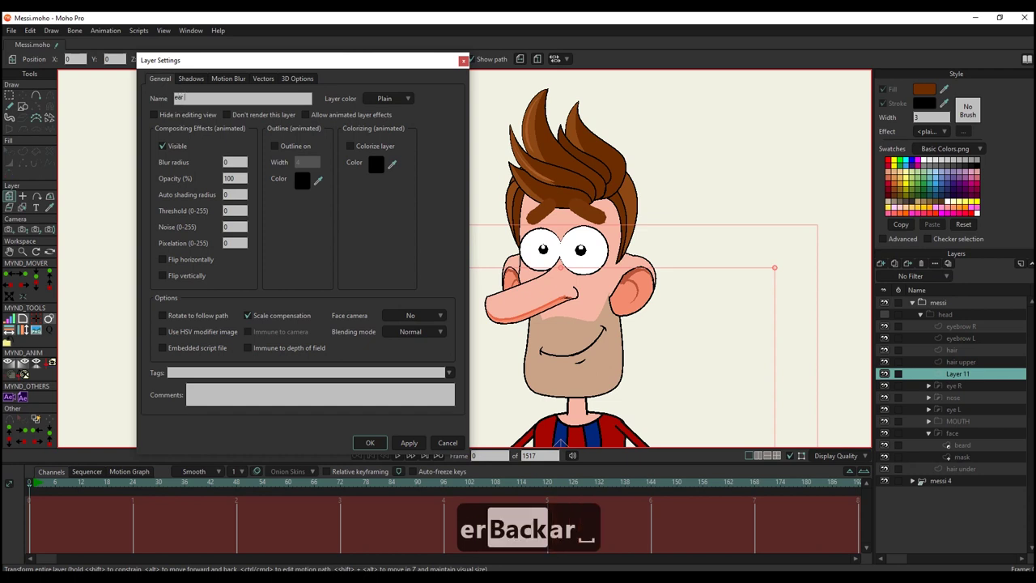
pyautogui.write(' R')
pyautogui.press('Return')
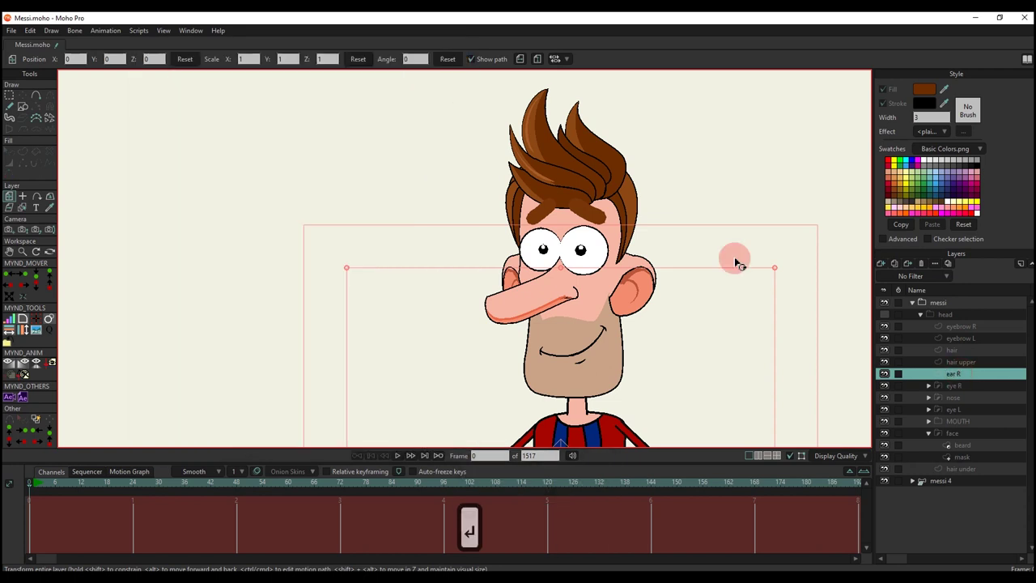
# Step: Trace the outer contour of the ear beside eye R as a closed shape on the ear R layer
pyautogui.click(36, 95)
pyautogui.scroll(5, 653, 305)
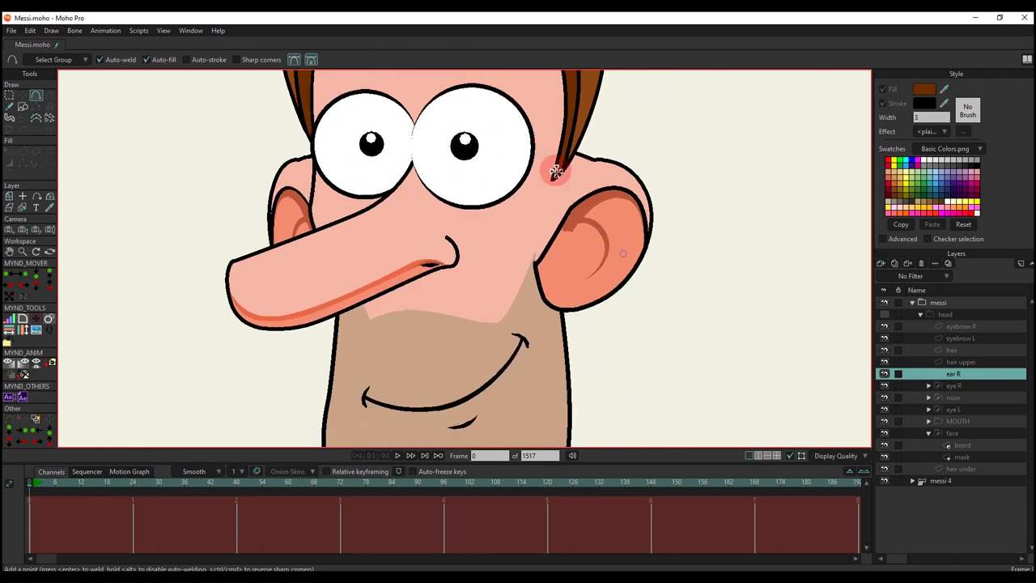
pyautogui.click(554, 164)
pyautogui.click(609, 155)
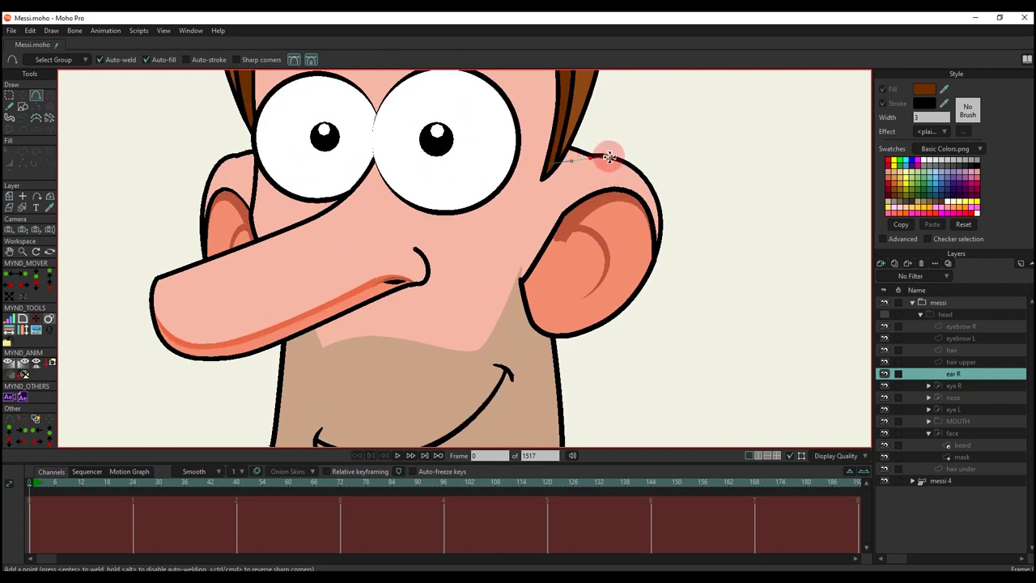
pyautogui.click(655, 264)
pyautogui.click(547, 335)
pyautogui.click(522, 280)
pyautogui.click(555, 164)
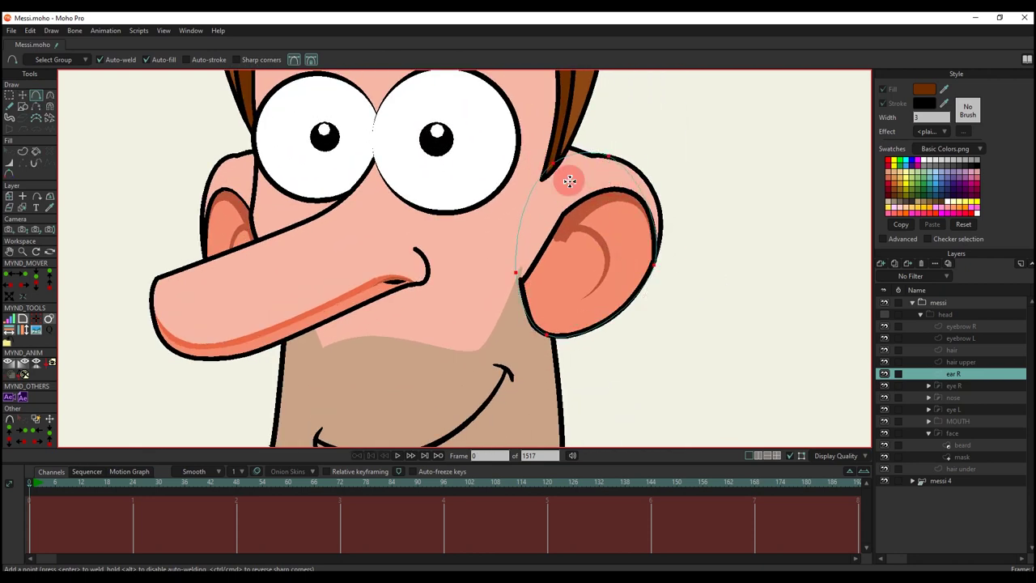
# Step: Adjust the ear shape's points and curve handles to match the reference outline
pyautogui.press('t')
pyautogui.scroll(2, 674, 187)
pyautogui.moveTo(667, 251); pyautogui.dragTo(684, 187)
pyautogui.moveTo(633, 166); pyautogui.dragTo(650, 129)
pyautogui.press('c')
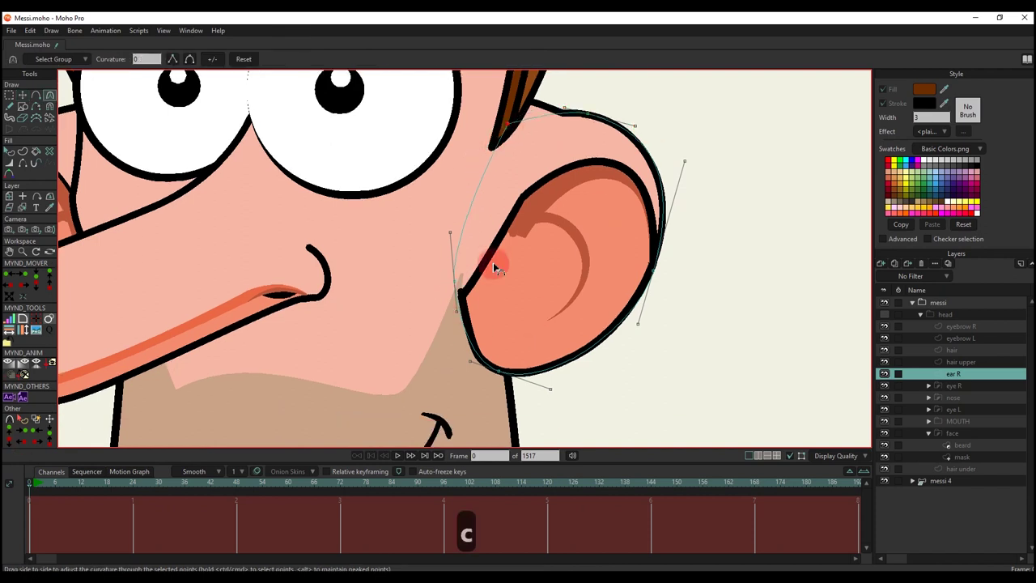
pyautogui.moveTo(564, 107); pyautogui.dragTo(536, 100)
pyautogui.moveTo(458, 312); pyautogui.dragTo(459, 320)
pyautogui.moveTo(470, 361); pyautogui.dragTo(468, 362)
# Step: Give the ear shape the skin-pink fill with a black stroke of width 3
pyautogui.scroll(-2, 588, 255)
pyautogui.press('q')
pyautogui.click(834, 161)
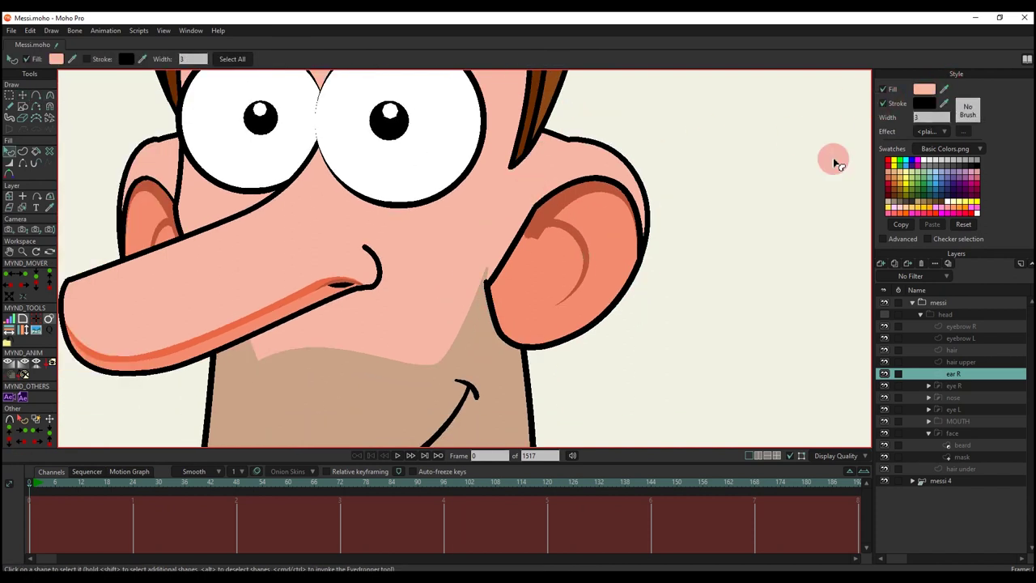
# Step: Trace the inner ear's upper contour as a curve across the ear R shape and adjust its handles to the reference
pyautogui.press('t')
pyautogui.press('a')
pyautogui.scroll(2, 527, 268)
pyautogui.scroll(-1, 530, 263)
pyautogui.moveTo(567, 216)
pyautogui.mouseDown()
pyautogui.moveTo(506, 308)
pyautogui.moveTo(660, 191)
pyautogui.moveTo(669, 198)
pyautogui.mouseUp()
pyautogui.moveTo(669, 198); pyautogui.dragTo(685, 277)
pyautogui.press('t')
pyautogui.moveTo(643, 181); pyautogui.dragTo(625, 169)
pyautogui.moveTo(531, 240); pyautogui.dragTo(535, 258)
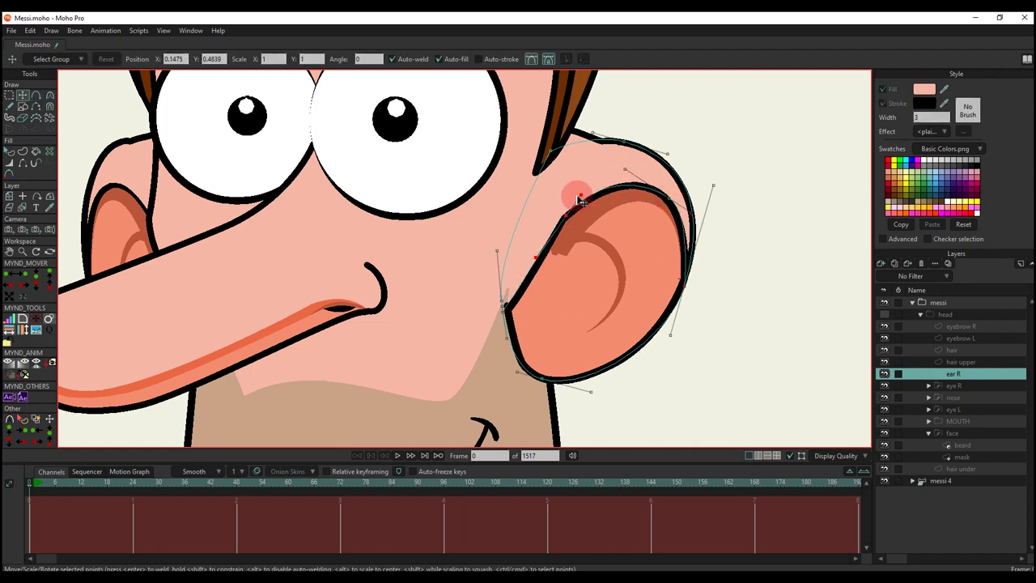
# Step: Create an inner ear shape from the traced contour and fill it with the orange sampled from the reference ear
pyautogui.scroll(-2, 685, 208)
pyautogui.press('g')
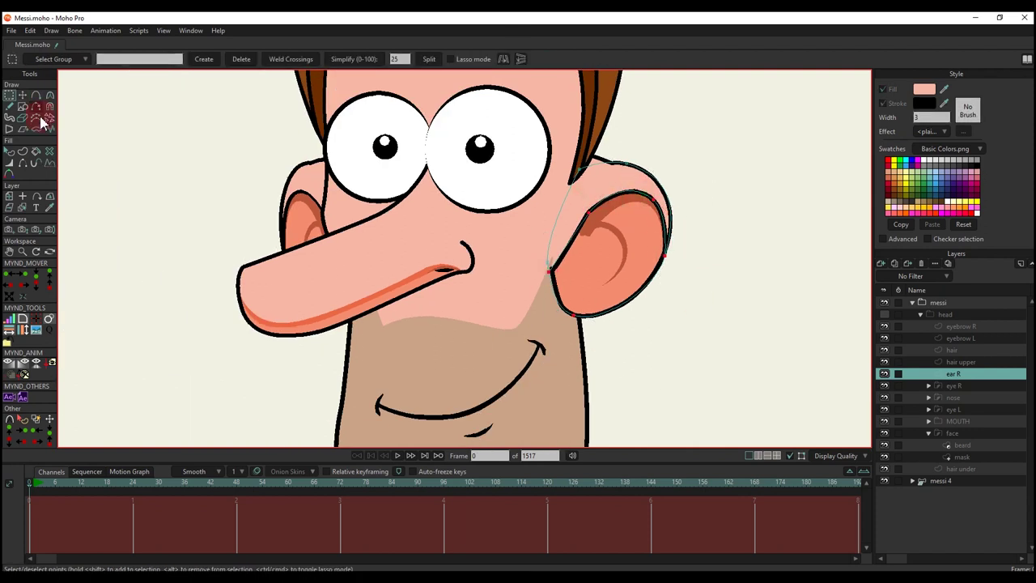
pyautogui.click(22, 152)
pyautogui.click(799, 72)
pyautogui.click(944, 89)
pyautogui.click(634, 240)
# Step: Trace the outline of the curved fold shadow inside the ear on the ear R layer
pyautogui.press('a')
pyautogui.scroll(5, 629, 249)
pyautogui.moveTo(533, 184); pyautogui.dragTo(615, 250)
pyautogui.moveTo(614, 250); pyautogui.dragTo(558, 174)
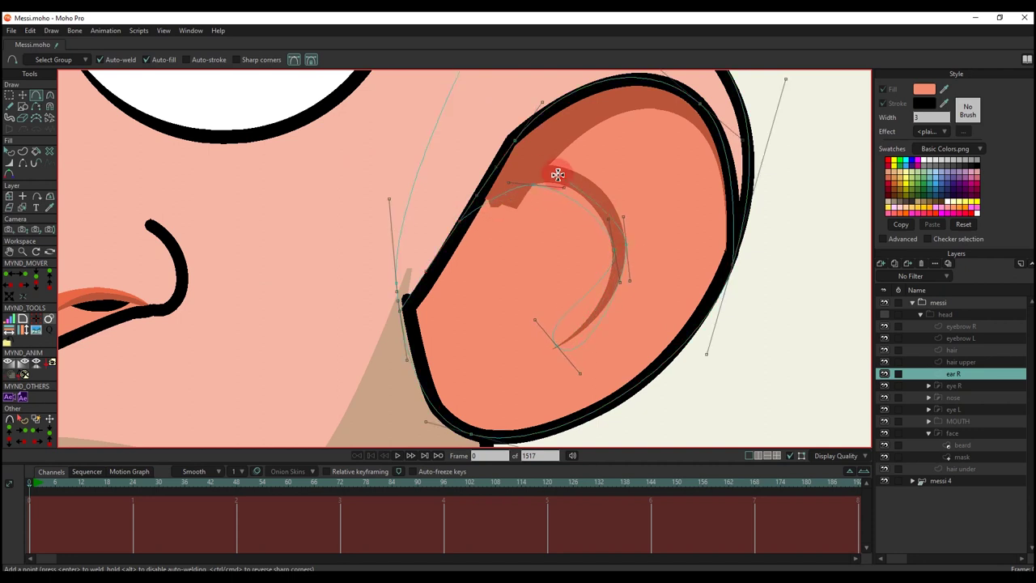
pyautogui.moveTo(662, 111); pyautogui.dragTo(734, 215)
# Step: Adjust the fold shadow's points, sharp corners and curve handles to match the reference shading inside the ear
pyautogui.press('t')
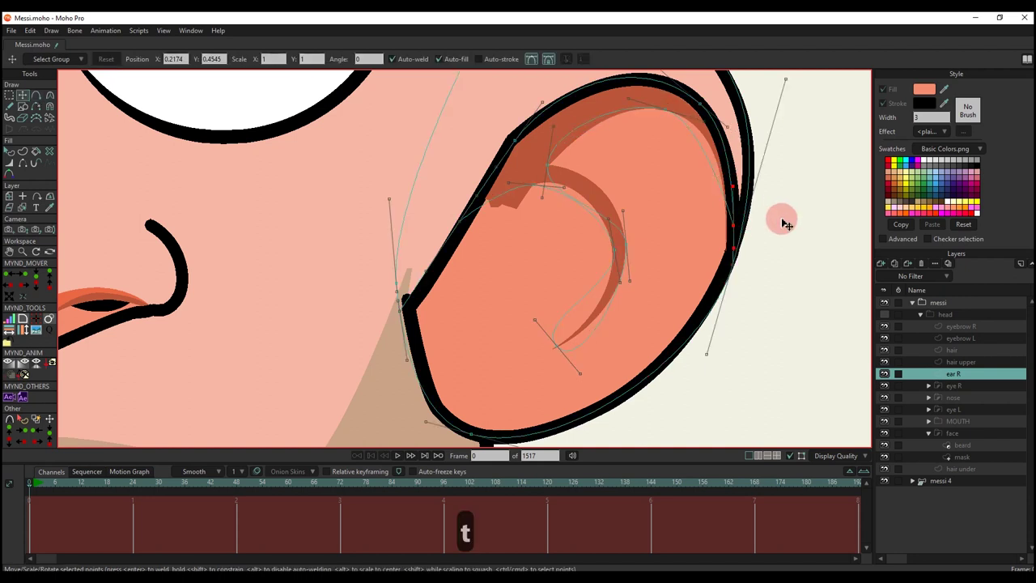
pyautogui.click(722, 119)
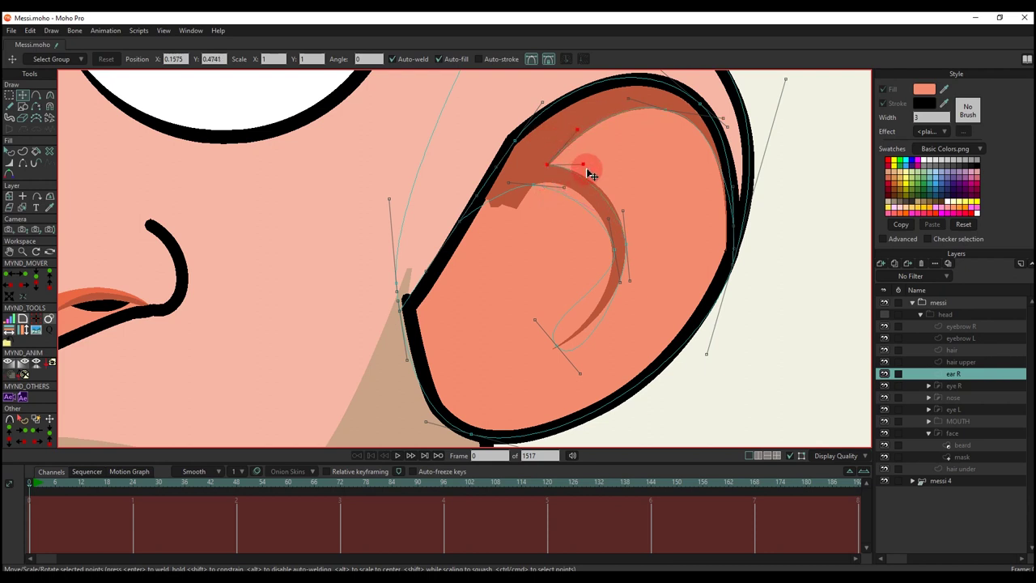
pyautogui.press('c')
pyautogui.moveTo(632, 281); pyautogui.dragTo(633, 311)
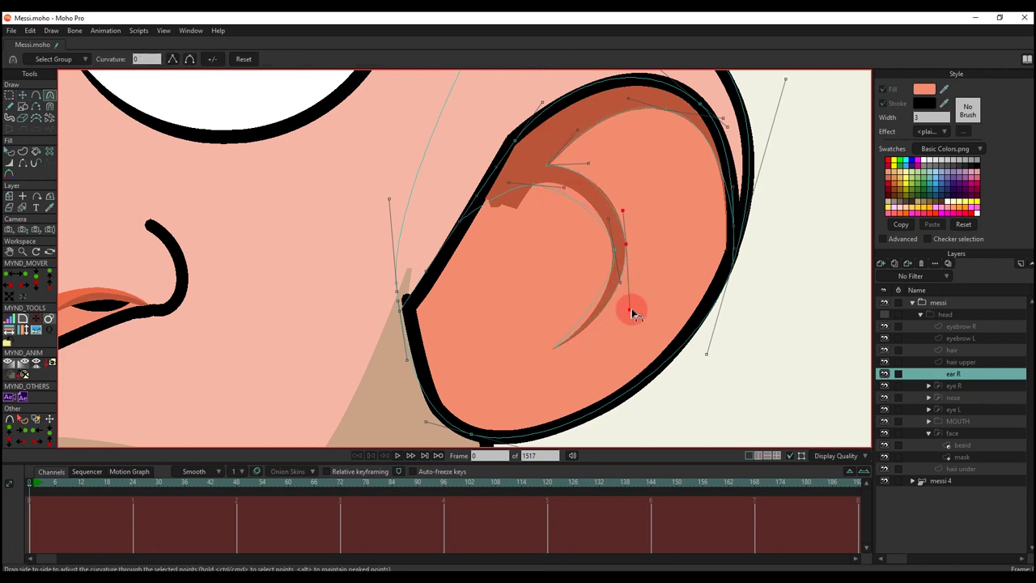
pyautogui.moveTo(624, 211); pyautogui.dragTo(599, 181)
pyautogui.moveTo(621, 285); pyautogui.dragTo(620, 313)
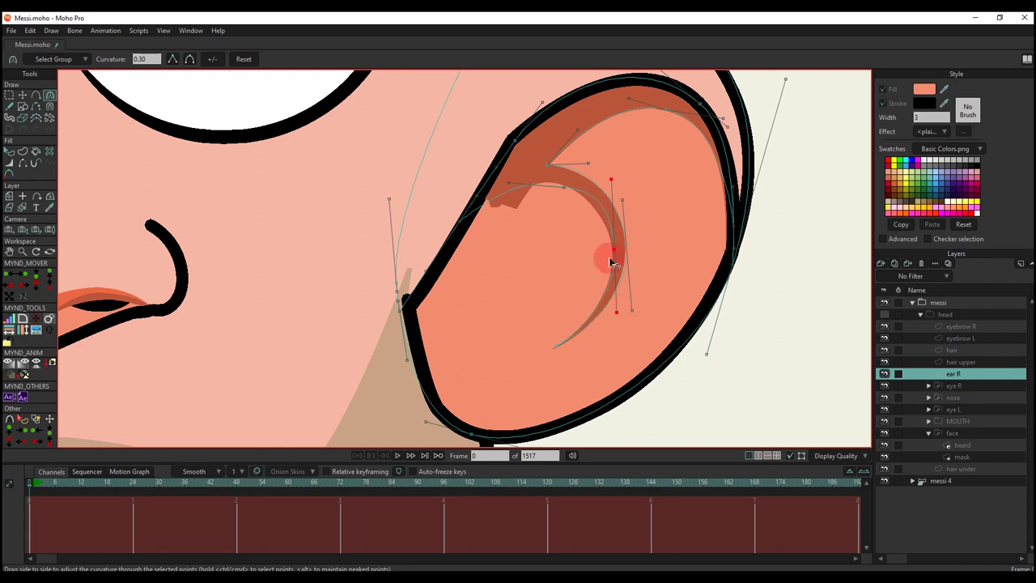
pyautogui.press('t')
pyautogui.moveTo(613, 250); pyautogui.dragTo(611, 253)
pyautogui.moveTo(565, 187); pyautogui.dragTo(607, 196)
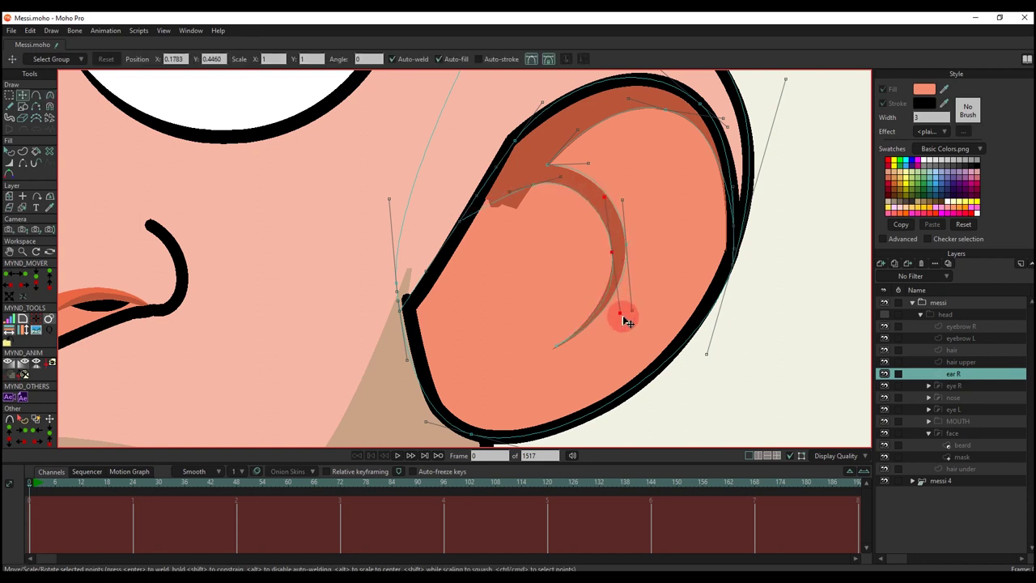
pyautogui.moveTo(619, 314); pyautogui.dragTo(617, 307)
# Step: Show the head group, then create the ear's fold shadow shape with the dark reddish fill sampled from the opposite reference ear
pyautogui.scroll(-3, 515, 189)
pyautogui.click(884, 314)
pyautogui.scroll(-3, 655, 313)
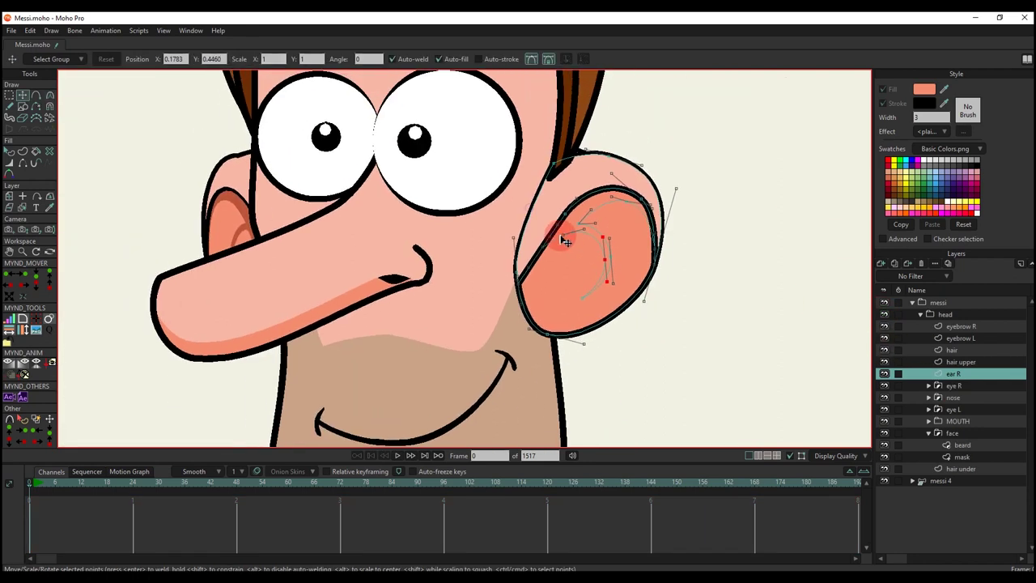
pyautogui.scroll(1, 565, 226)
pyautogui.press('g')
pyautogui.moveTo(531, 204); pyautogui.dragTo(601, 317)
pyautogui.moveTo(635, 186); pyautogui.dragTo(662, 210)
pyautogui.moveTo(656, 241); pyautogui.dragTo(684, 279)
pyautogui.click(23, 152)
pyautogui.press('Return')
pyautogui.scroll(-1, 317, 289)
pyautogui.keyDown('ctrl'); pyautogui.click(192, 231); pyautogui.keyUp('ctrl')
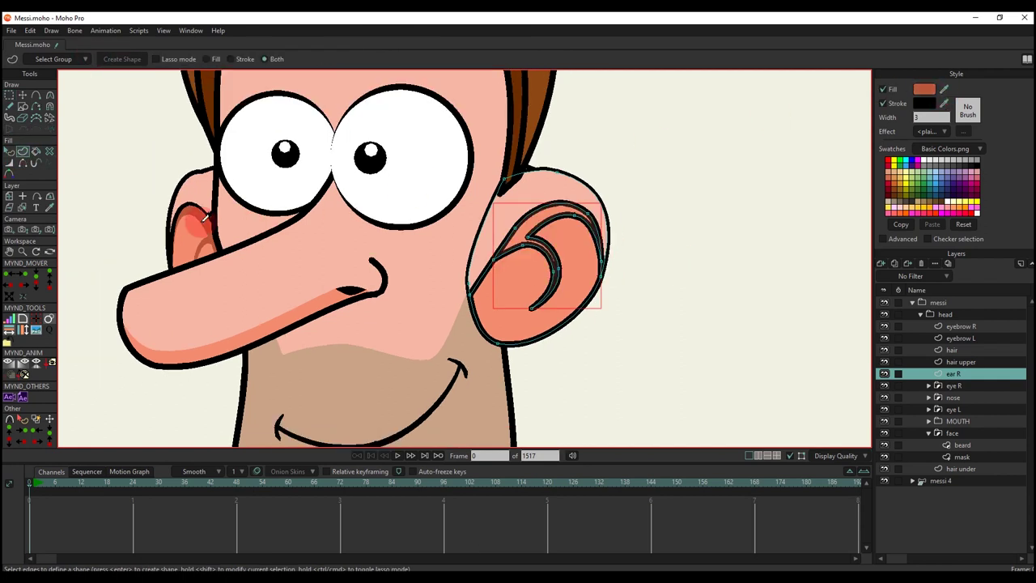
pyautogui.press('Return')
# Step: Hide the black outline edges along the fold shadow inside the ear, keeping the inner ear's outer contour
pyautogui.press('q')
pyautogui.click(23, 162)
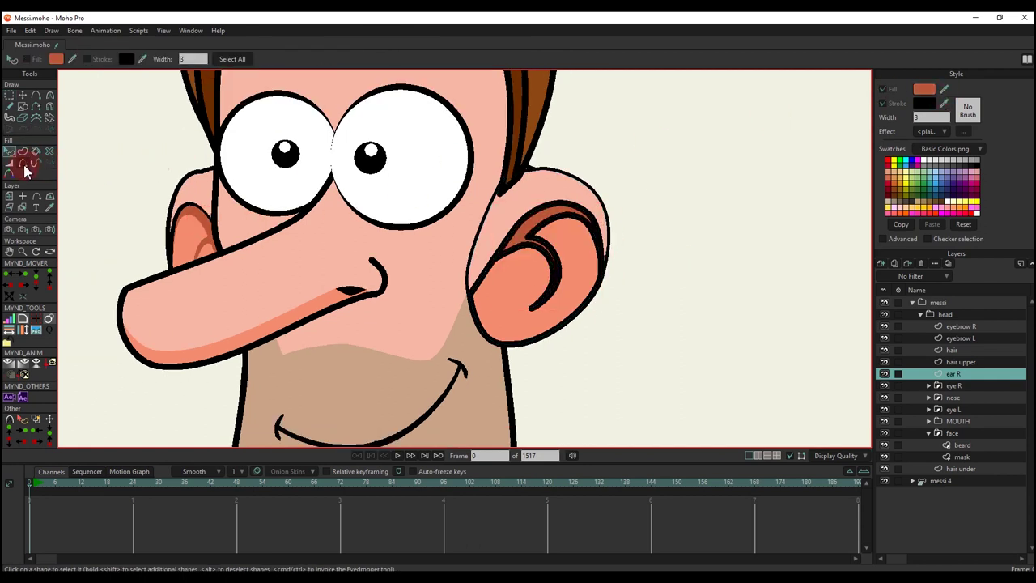
pyautogui.scroll(2, 571, 229)
pyautogui.click(555, 214)
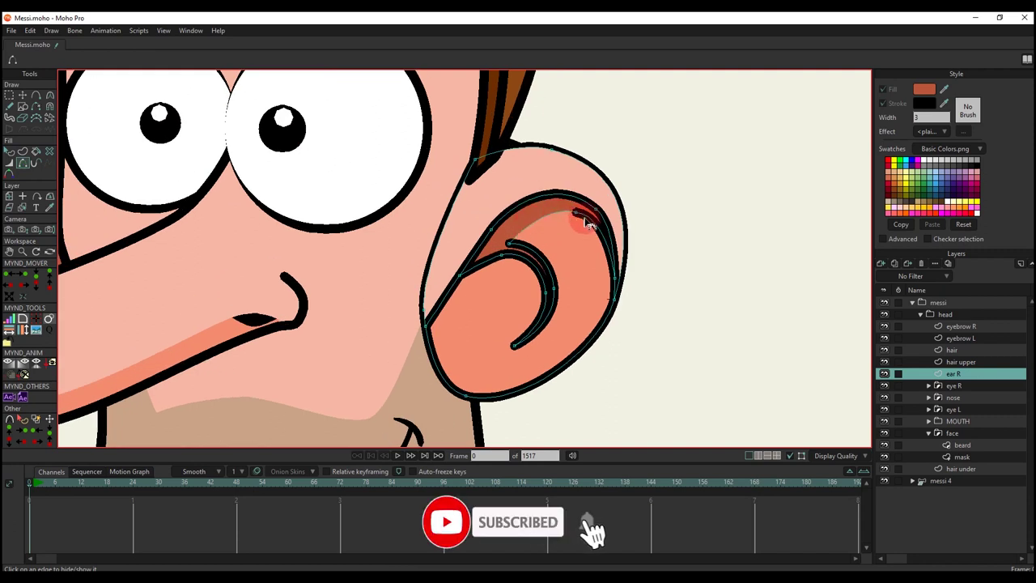
pyautogui.click(592, 218)
pyautogui.click(534, 258)
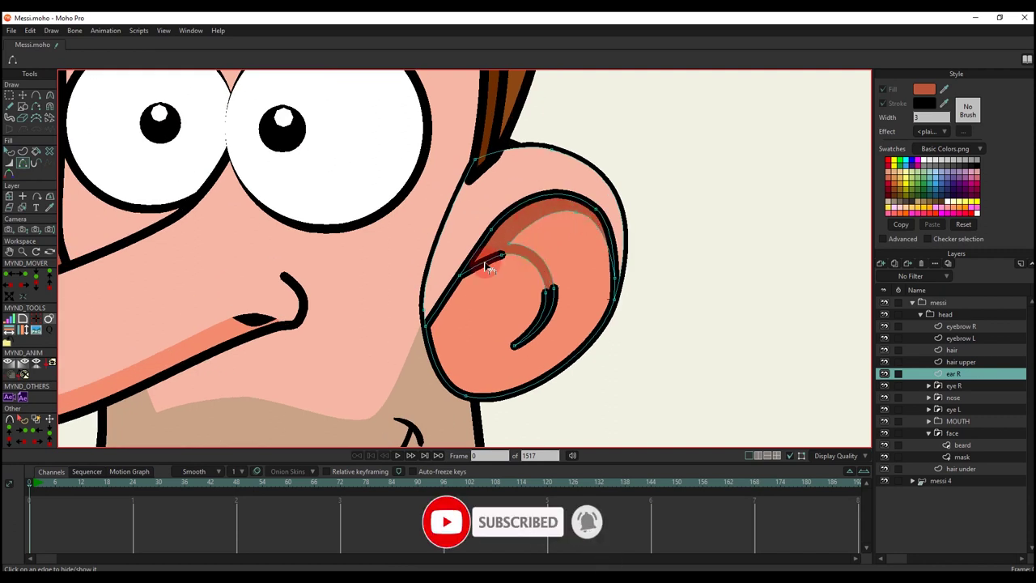
pyautogui.click(486, 262)
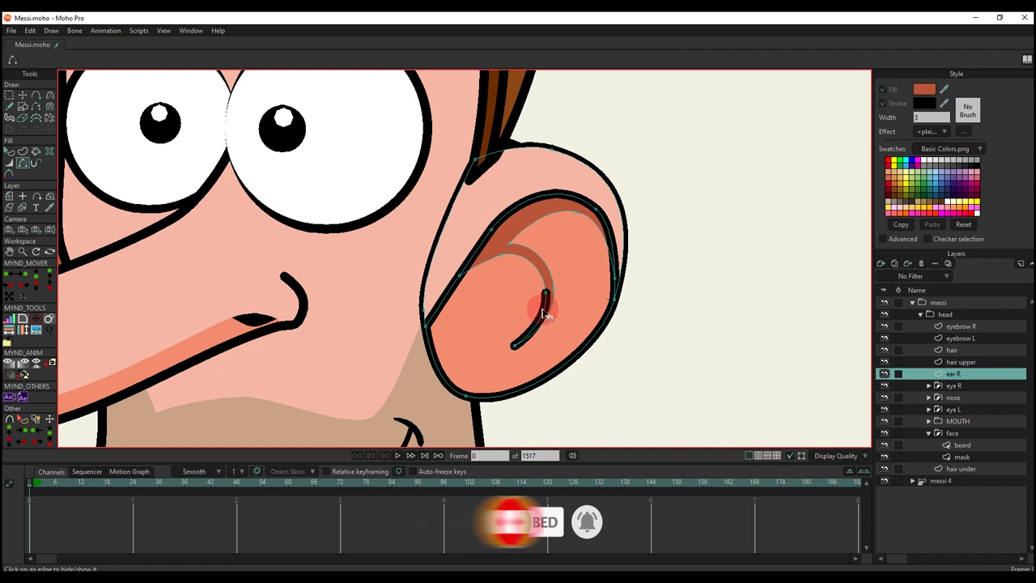
pyautogui.click(549, 304)
pyautogui.press('q')
pyautogui.scroll(-2, 702, 250)
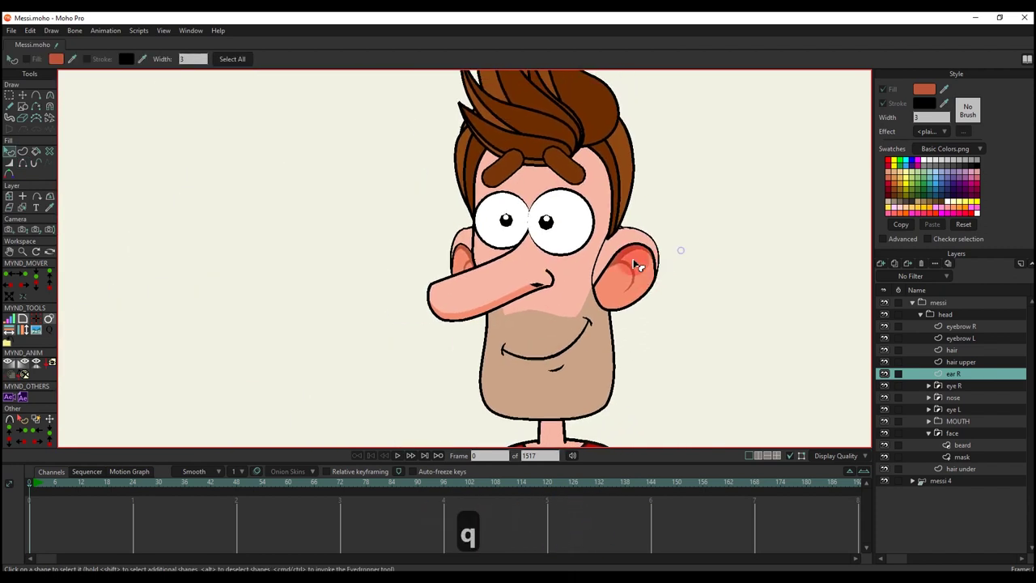
# Step: Hide the outline edges where the ear R shape joins the face
pyautogui.scroll(3, 688, 247)
pyautogui.click(23, 163)
pyautogui.scroll(2, 622, 236)
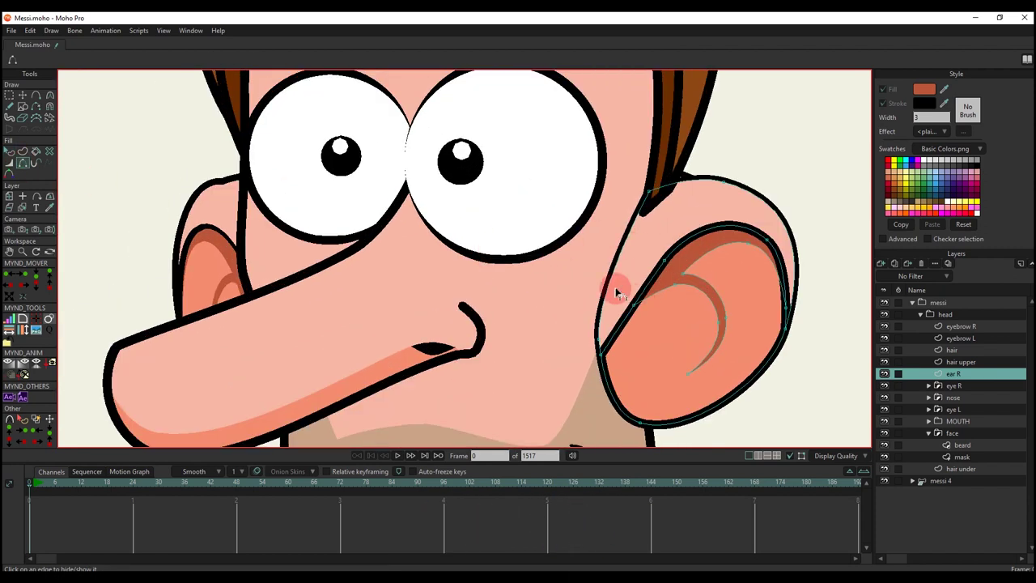
pyautogui.press('q')
pyautogui.scroll(-3, 613, 285)
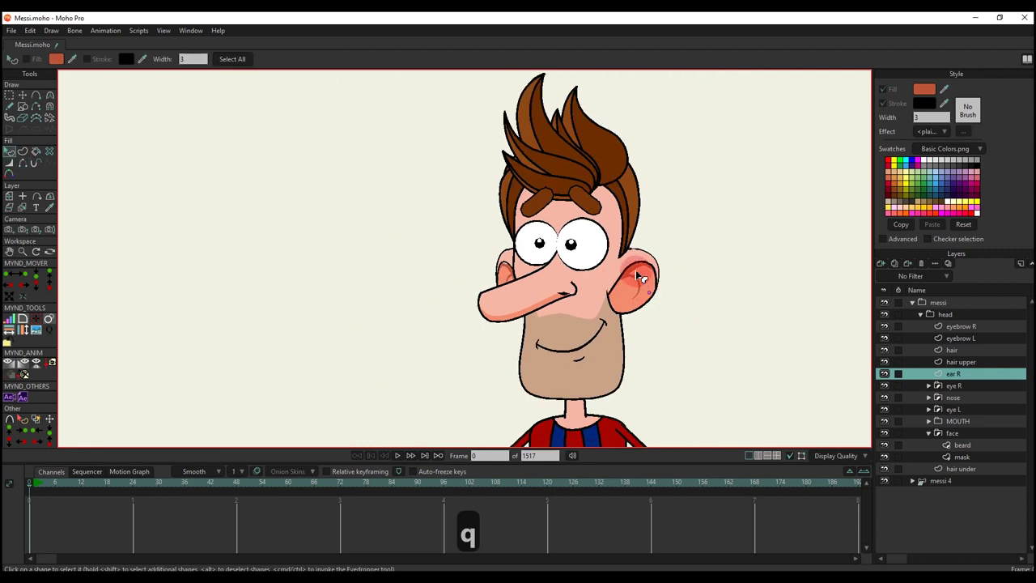
pyautogui.scroll(3, 629, 227)
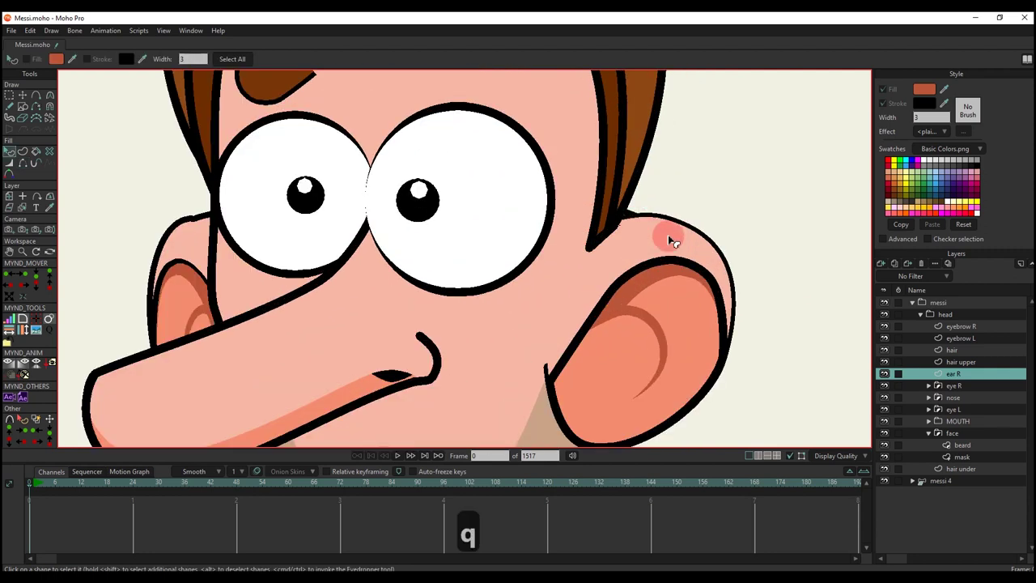
pyautogui.click(670, 240)
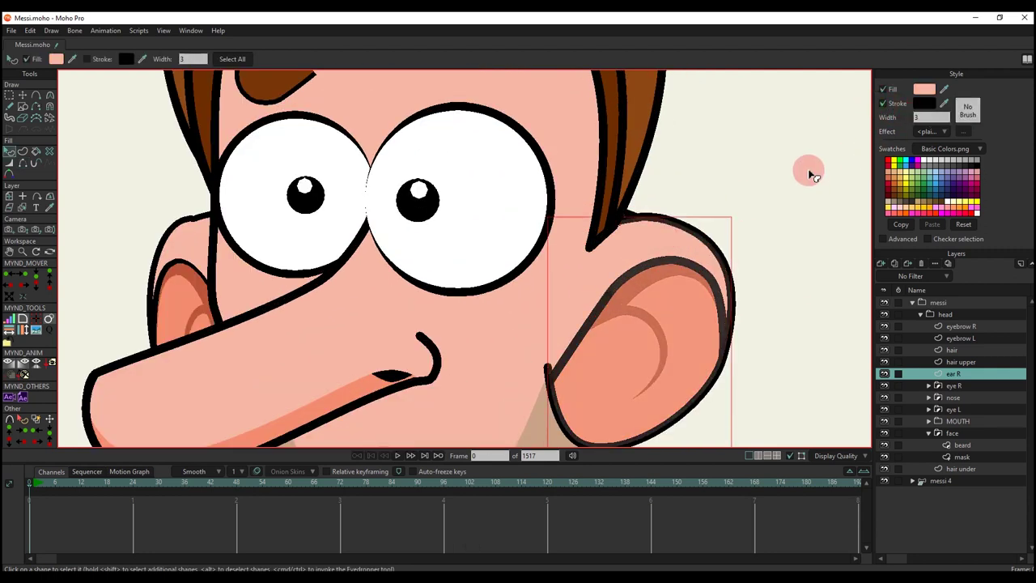
pyautogui.click(807, 169)
# Step: Set the ear R layer's origin where the ear attaches to the head
pyautogui.scroll(-3, 664, 235)
pyautogui.scroll(-2, 662, 236)
pyautogui.scroll(1, 647, 237)
pyautogui.press('m')
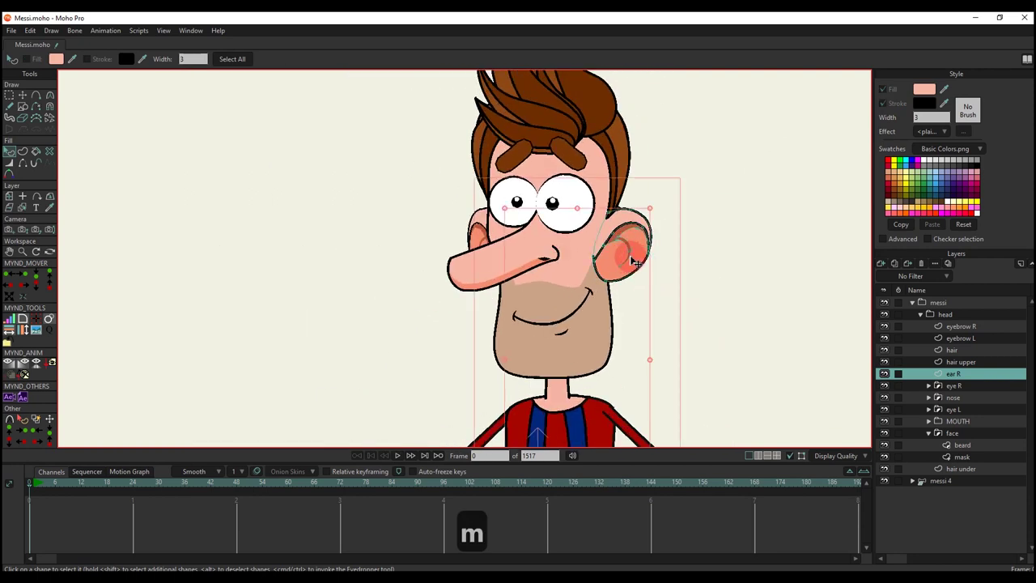
pyautogui.scroll(2, 620, 239)
pyautogui.press('o')
pyautogui.click(607, 239)
pyautogui.press('m')
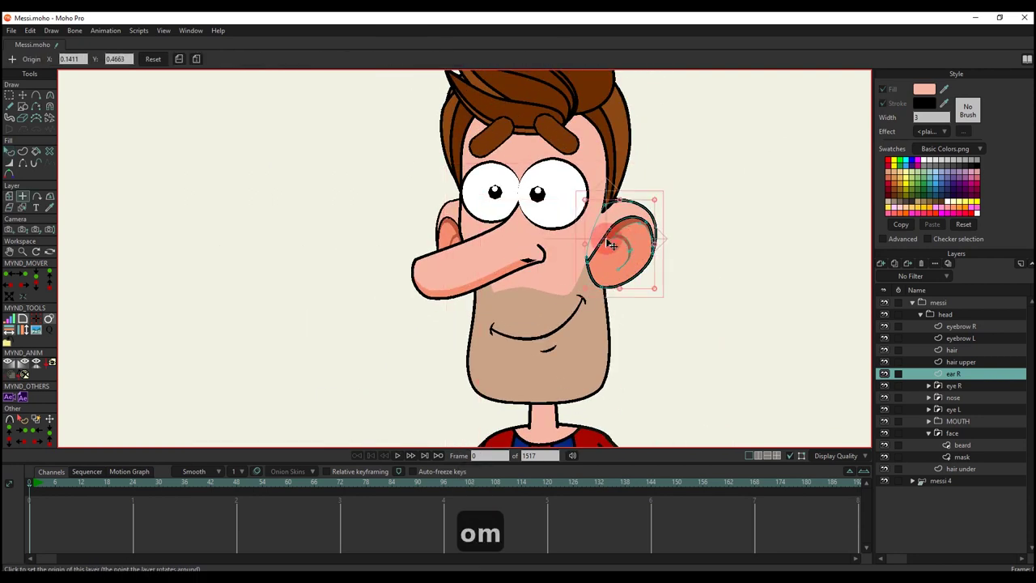
# Step: Duplicate the ear R layer, rename the copy "ear L", and place it directly below the face group
pyautogui.click(907, 263)
pyautogui.doubleClick(962, 373)
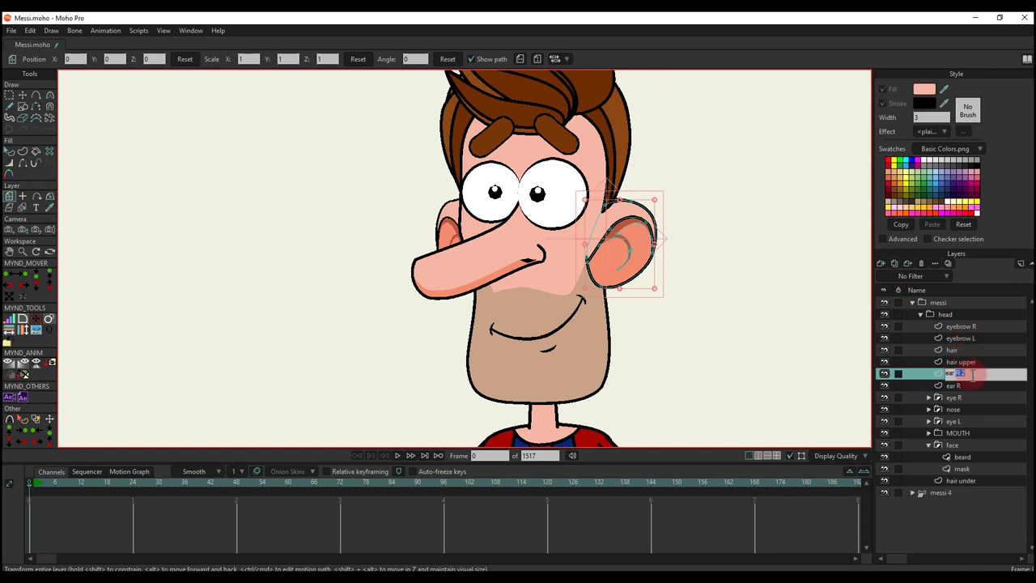
pyautogui.write('L')
pyautogui.press('Return')
pyautogui.moveTo(959, 447); pyautogui.dragTo(960, 441)
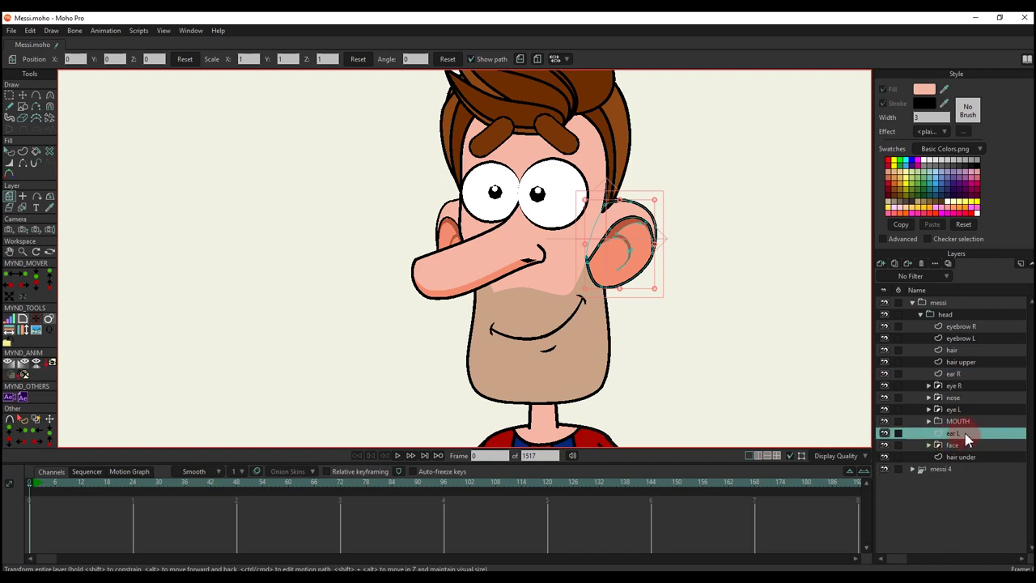
# Step: Flip the ear L layer horizontally, move it to the opposite side of the head at X -0.2039, and set its X scale to 0.9121
pyautogui.press('m')
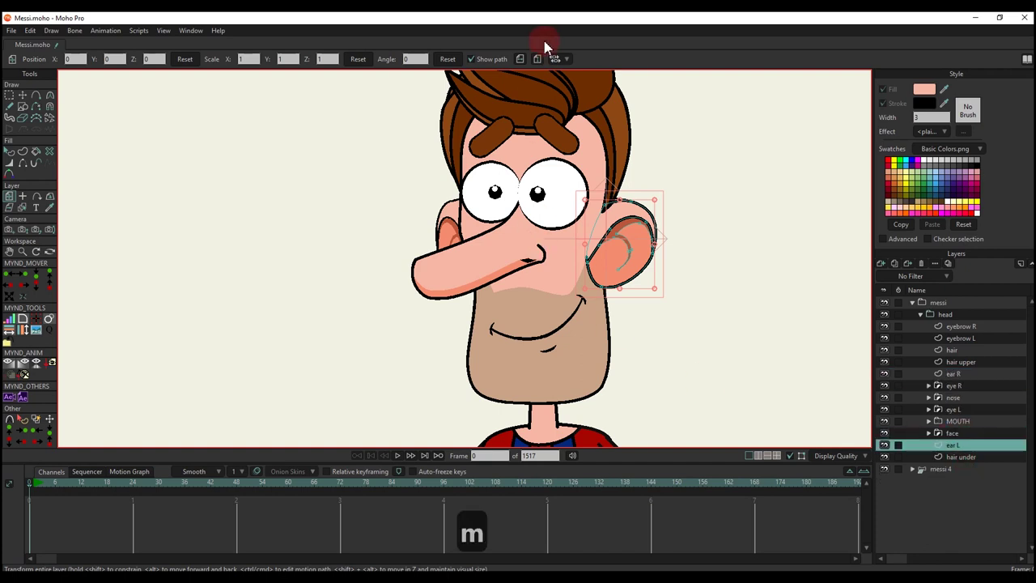
pyautogui.moveTo(635, 251); pyautogui.dragTo(440, 249)
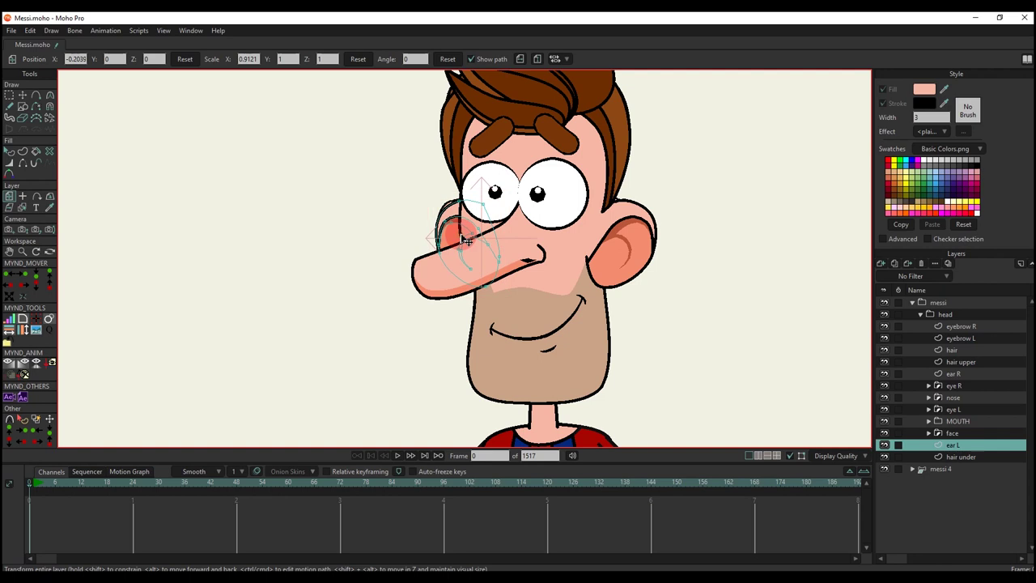
pyautogui.press('q')
pyautogui.scroll(-4, 464, 251)
pyautogui.moveTo(467, 254); pyautogui.dragTo(531, 310)
pyautogui.scroll(-4, 494, 280)
pyautogui.scroll(3, 485, 227)
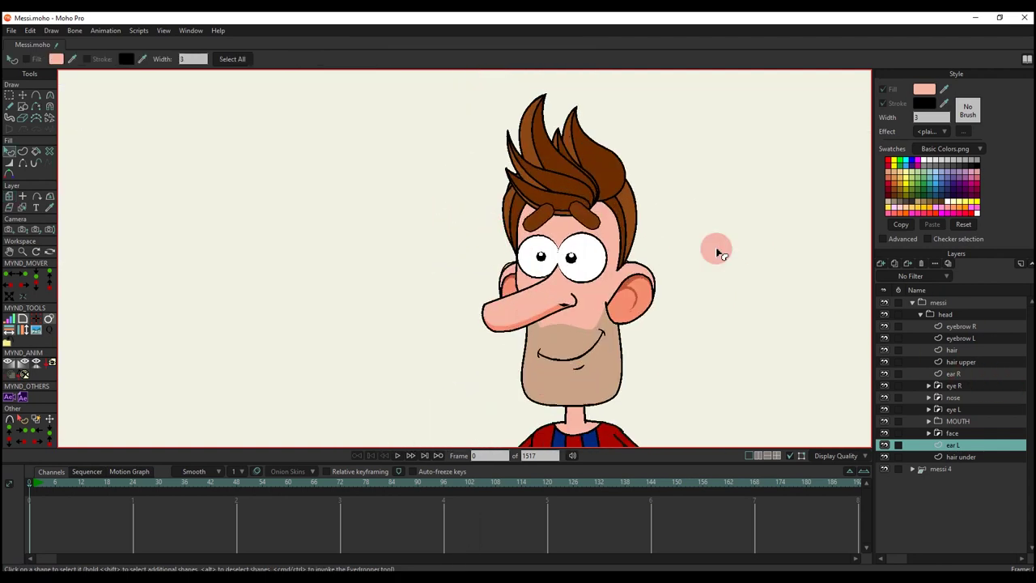
# Step: Compare the traced head with the reference drawing by toggling the messi group's visibility
pyautogui.click(884, 304)
pyautogui.click(884, 304)
pyautogui.click(884, 304)
pyautogui.scroll(-4, 624, 243)
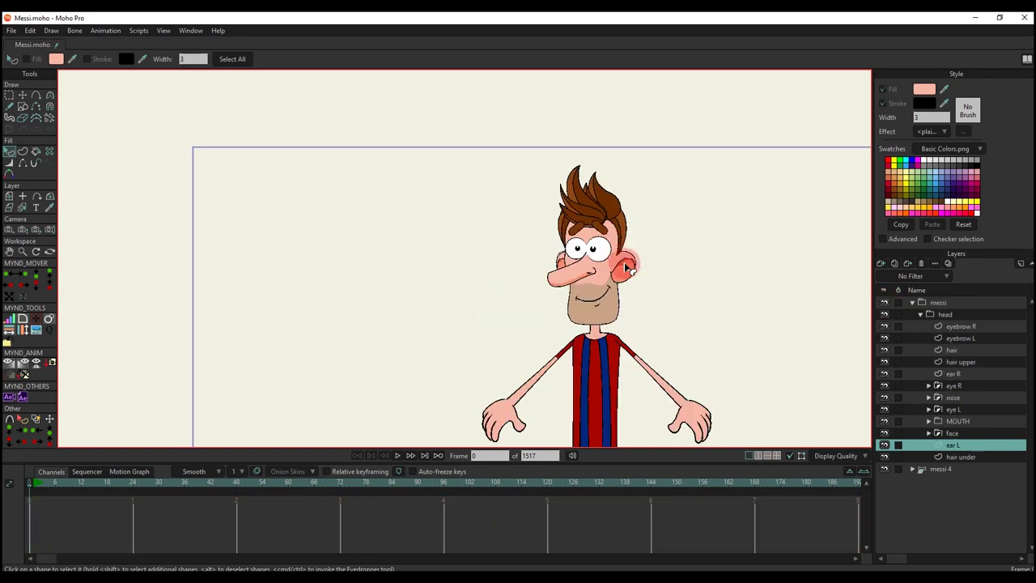
pyautogui.moveTo(628, 284); pyautogui.dragTo(593, 260)
pyautogui.scroll(2, 594, 257)
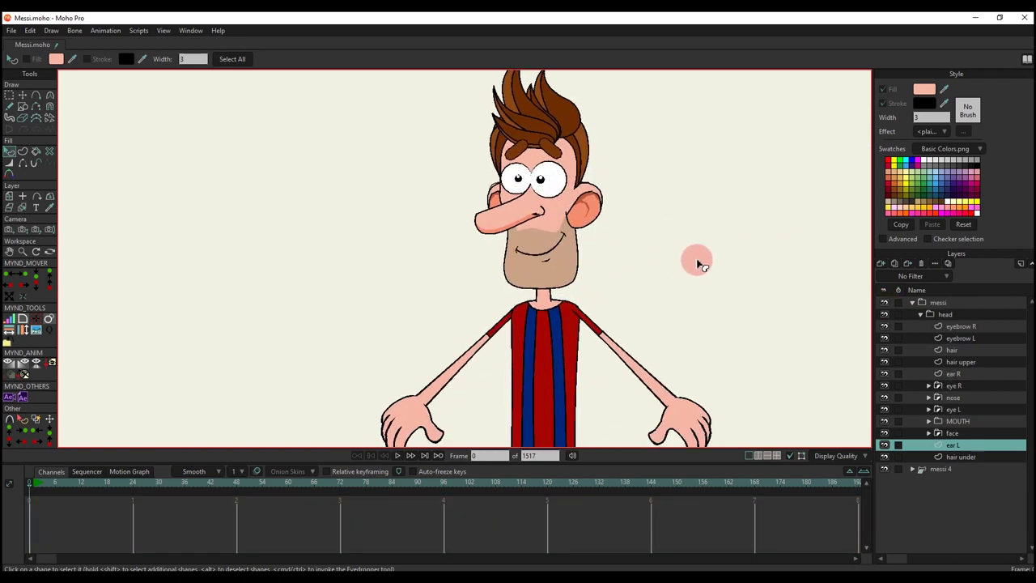
pyautogui.scroll(2, 699, 259)
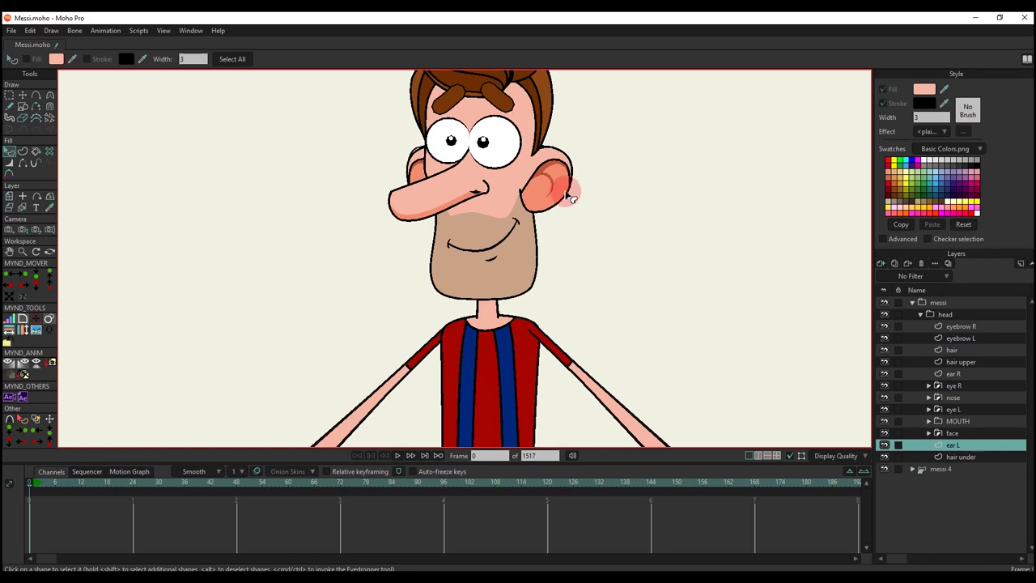
# Step: Collapse the head group and hide the messi 4 reference layer to isolate the traced head
pyautogui.click(923, 315)
pyautogui.scroll(-2, 591, 273)
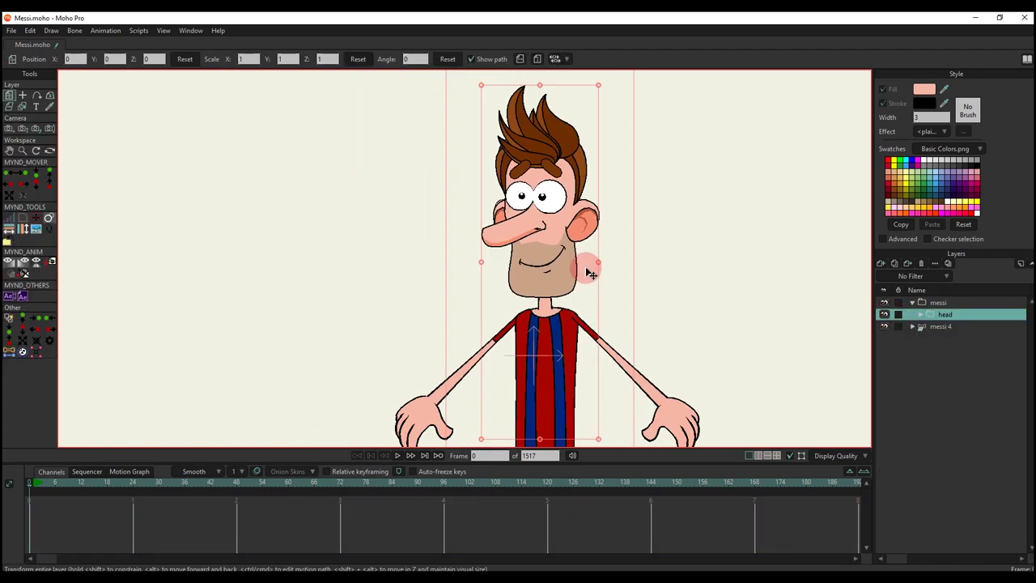
pyautogui.moveTo(587, 270); pyautogui.dragTo(590, 288)
pyautogui.click(884, 327)
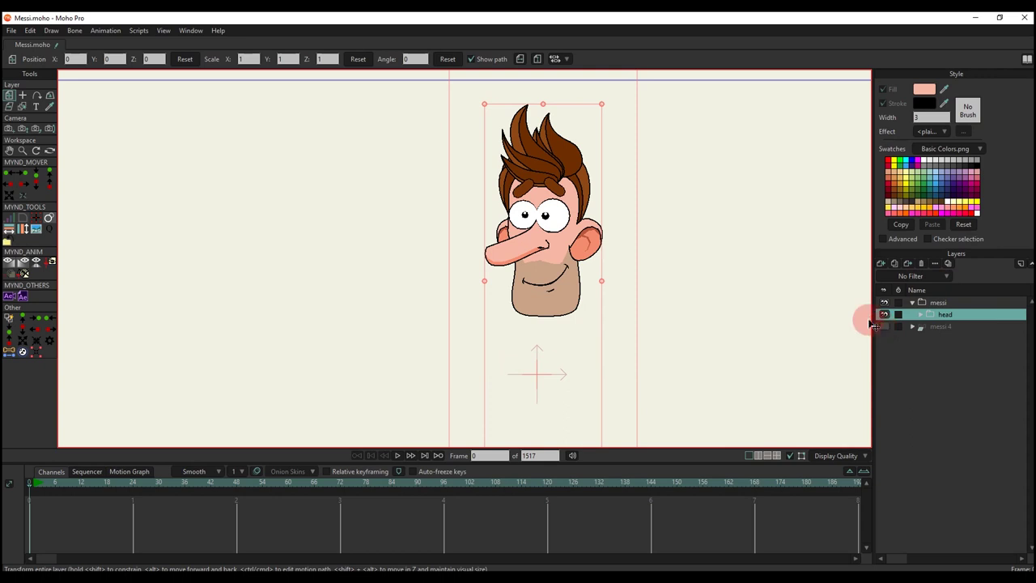
pyautogui.scroll(-5, 539, 275)
pyautogui.scroll(6, 546, 277)
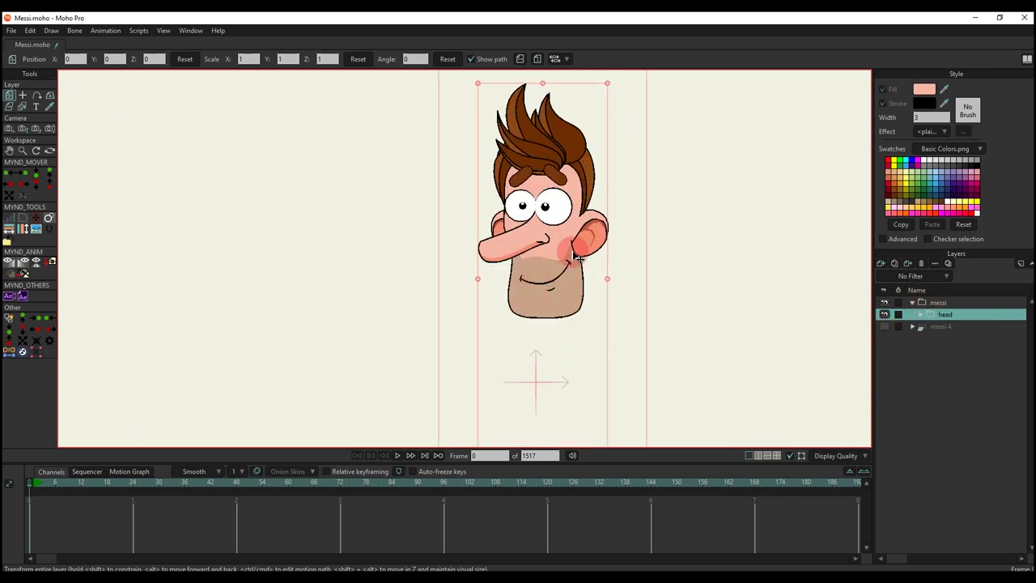
pyautogui.scroll(2, 576, 220)
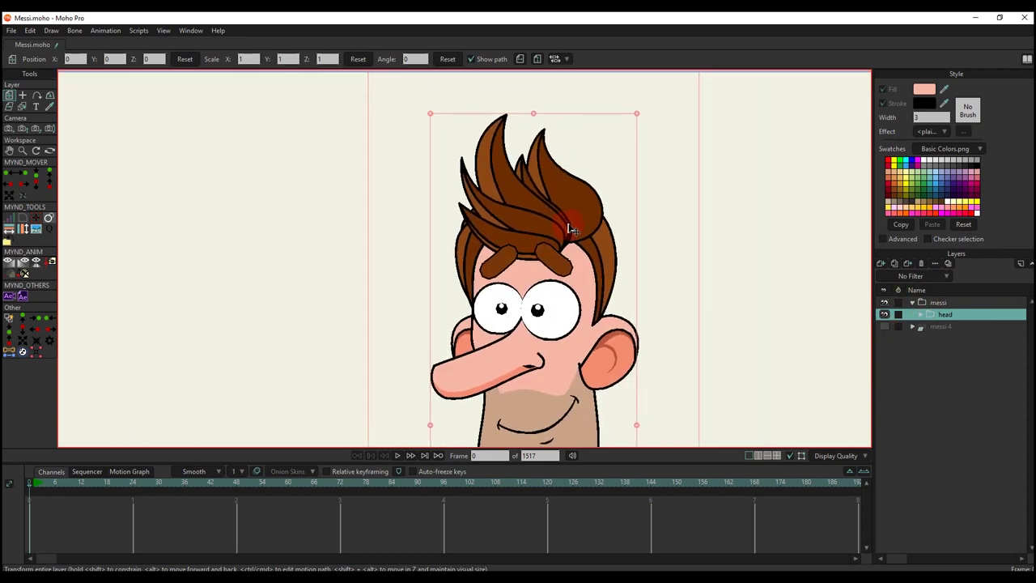
pyautogui.scroll(1, 538, 198)
# Step: Hide the outline edges of the inner shading shapes on the front hair strands in the hair layer
pyautogui.keyDown('ctrl'); pyautogui.keyDown('alt'); pyautogui.click(515, 245); pyautogui.keyUp('alt'); pyautogui.keyUp('ctrl')
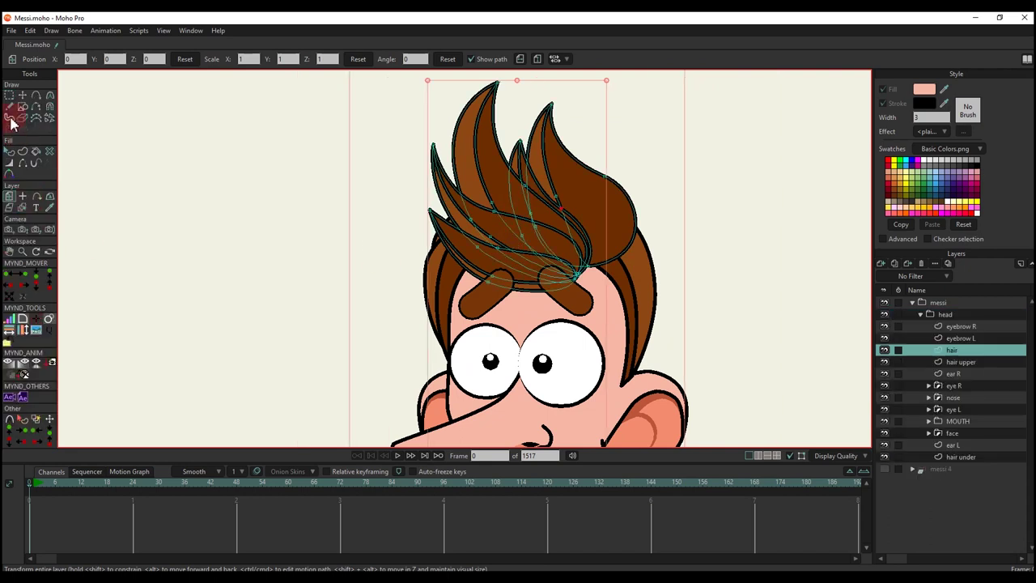
pyautogui.click(23, 163)
pyautogui.scroll(2, 457, 257)
pyautogui.click(501, 276)
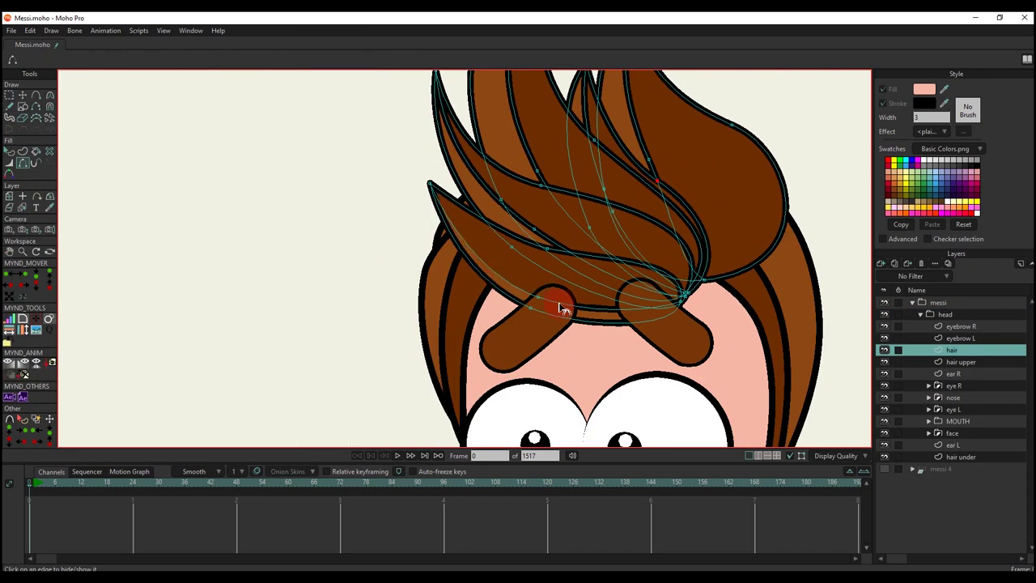
pyautogui.click(484, 187)
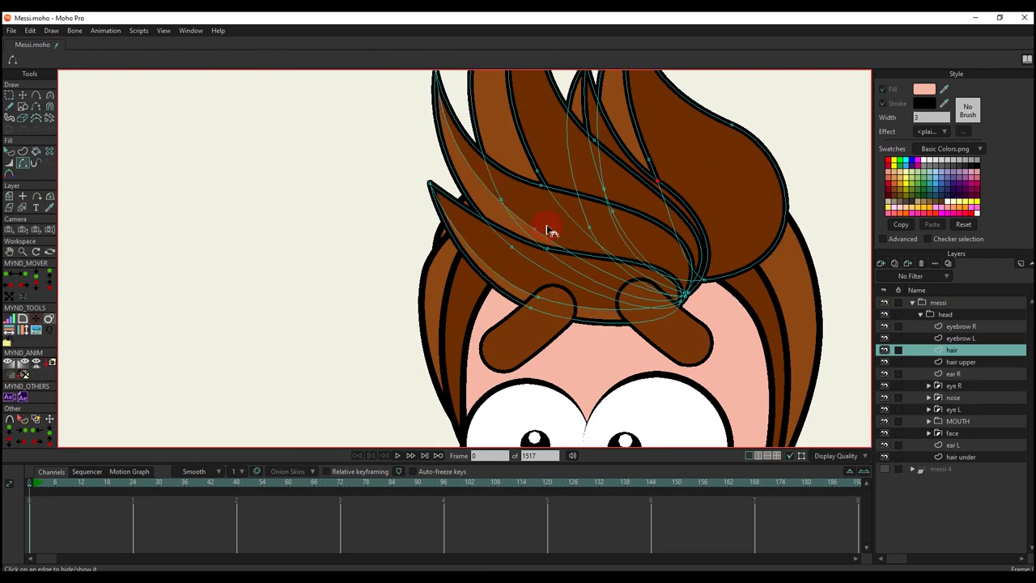
pyautogui.moveTo(548, 229); pyautogui.dragTo(497, 283)
pyautogui.click(474, 193)
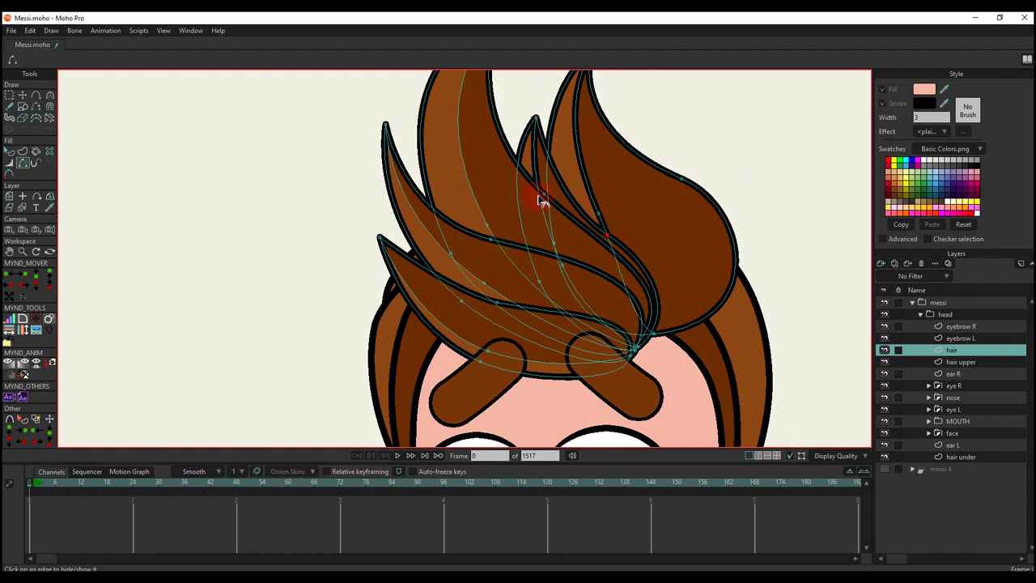
pyautogui.click(586, 170)
pyautogui.click(616, 258)
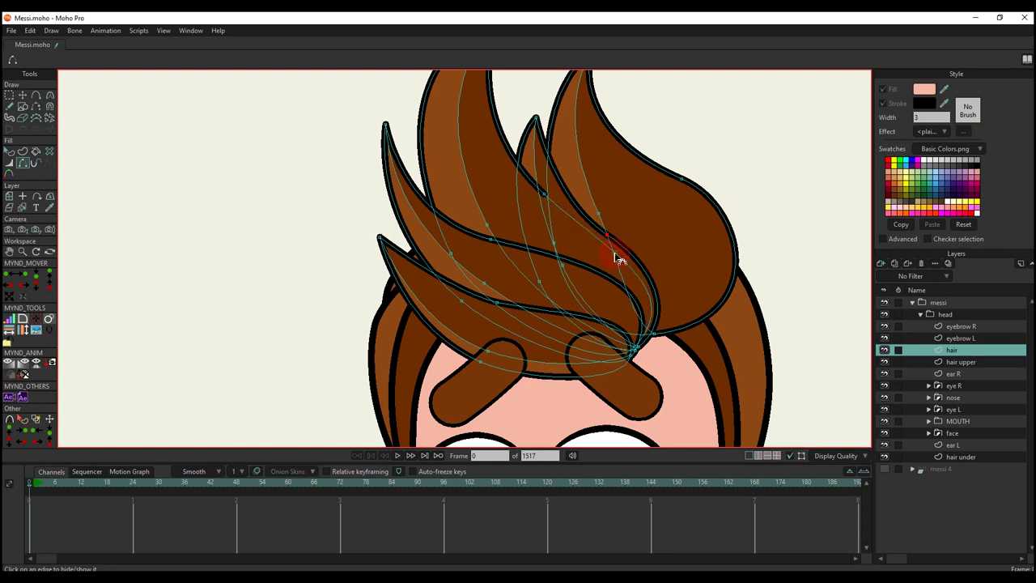
pyautogui.press('q')
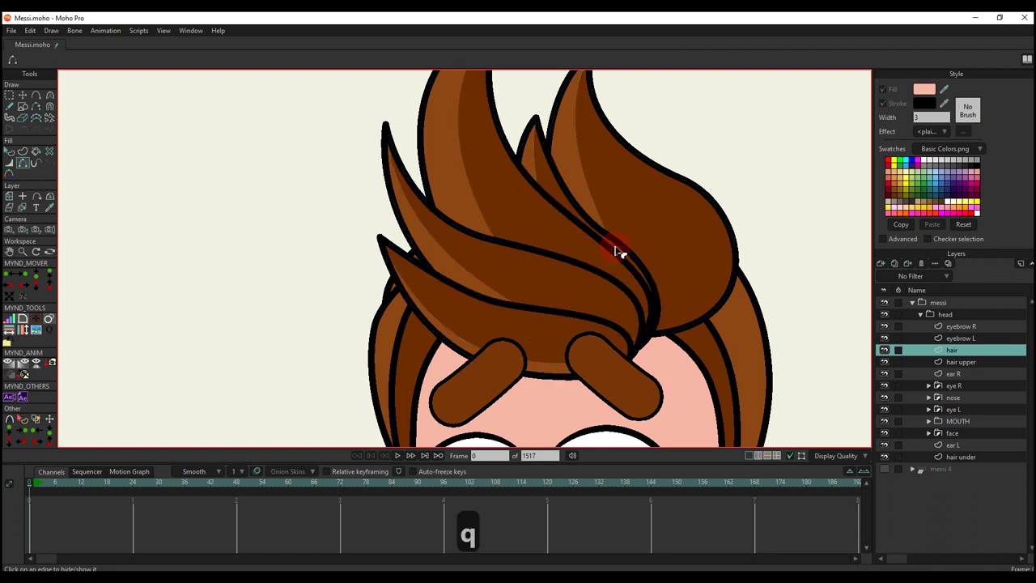
# Step: Examine the hair strands' curves and outlines for leftover edges, with and without their points shown
pyautogui.scroll(-5, 609, 270)
pyautogui.scroll(6, 609, 270)
pyautogui.press('t')
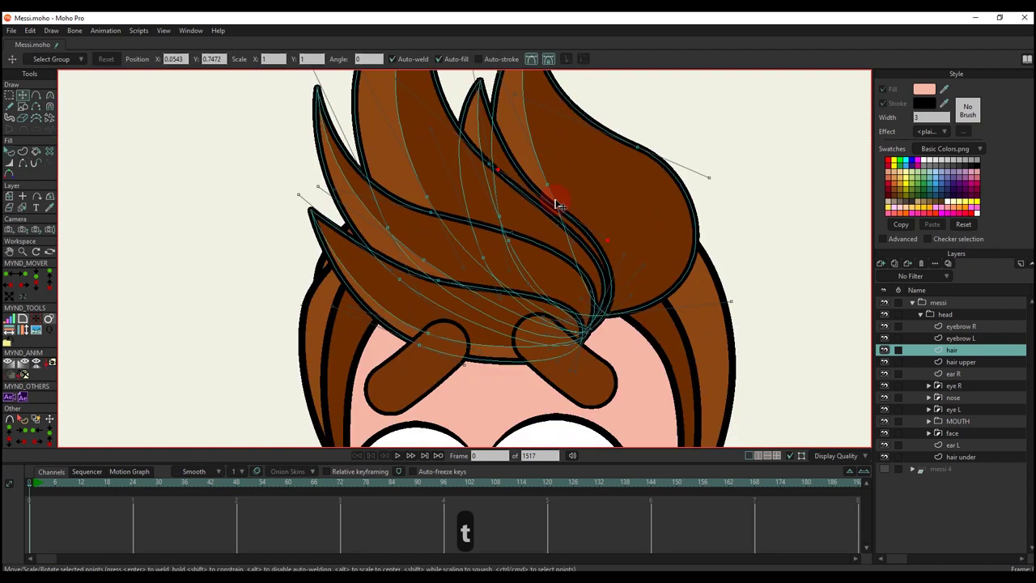
pyautogui.press('q')
pyautogui.scroll(-5, 616, 234)
pyautogui.press('t')
pyautogui.scroll(5, 636, 267)
pyautogui.press('q')
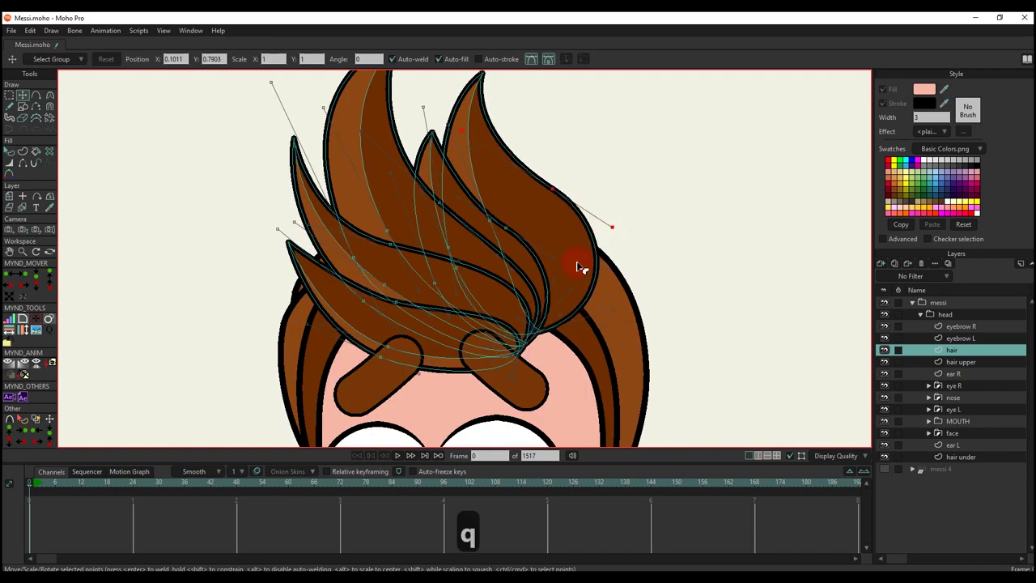
pyautogui.scroll(-5, 599, 243)
pyautogui.scroll(4, 607, 235)
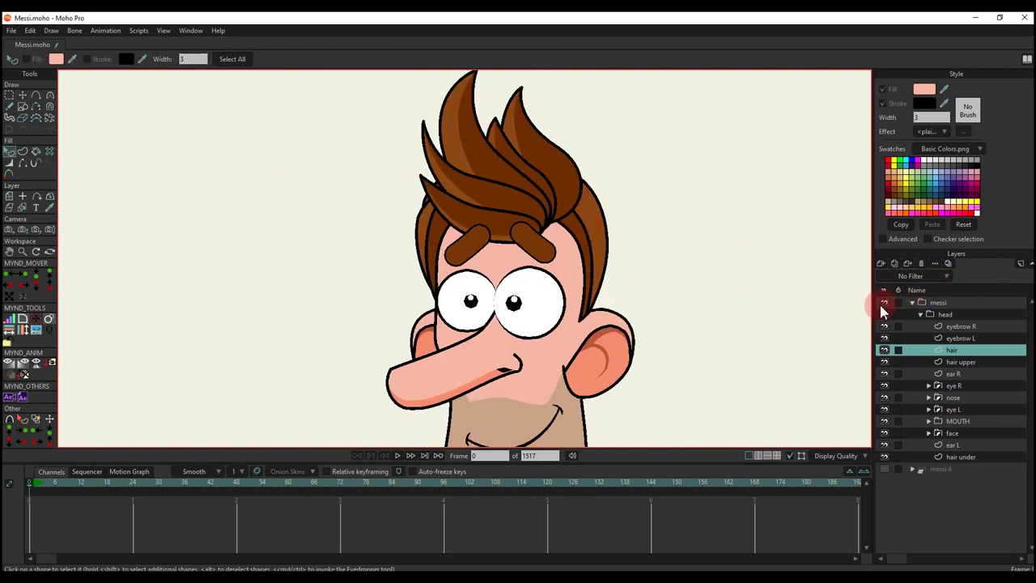
# Step: Collapse the head group and show the messi 4 reference layer again
pyautogui.click(921, 315)
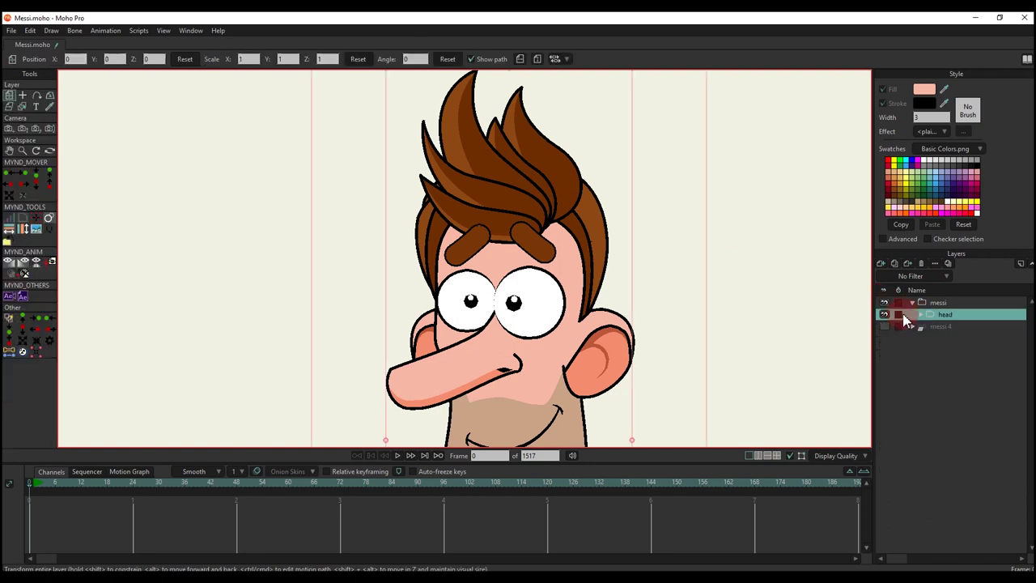
pyautogui.scroll(-6, 647, 272)
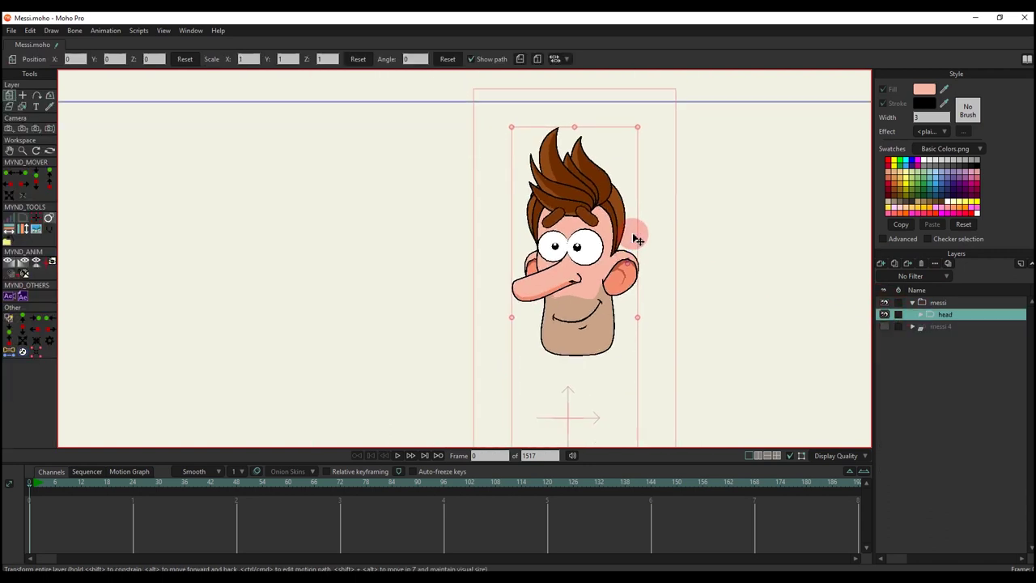
pyautogui.click(884, 326)
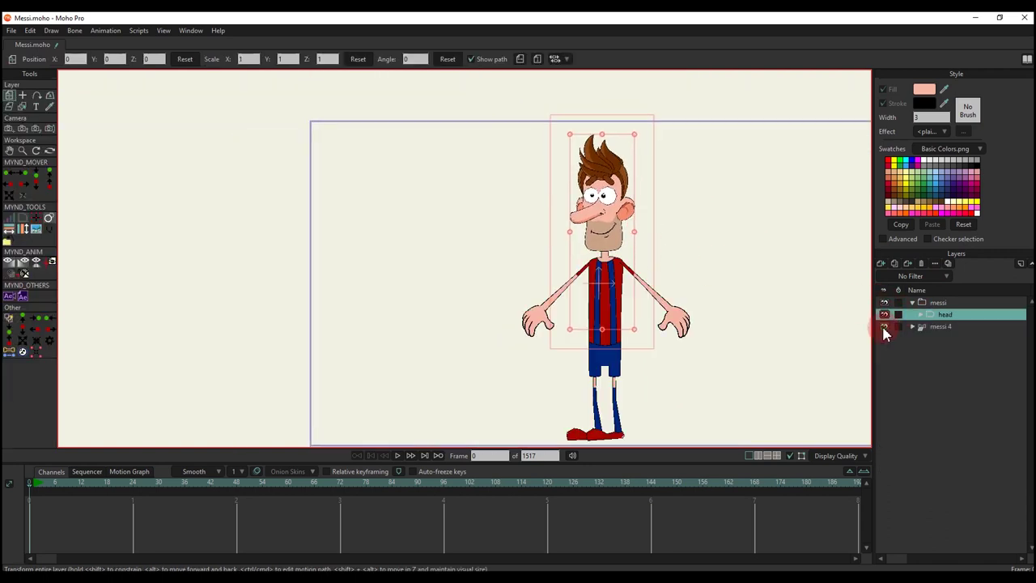
# Step: Add a new vector layer inside the messi group below the head group, and wrap it in its own group
pyautogui.click(882, 264)
pyautogui.click(889, 276)
pyautogui.moveTo(943, 326)
pyautogui.mouseDown()
pyautogui.moveTo(941, 315)
pyautogui.moveTo(949, 328)
pyautogui.mouseUp()
pyautogui.rightClick(951, 332)
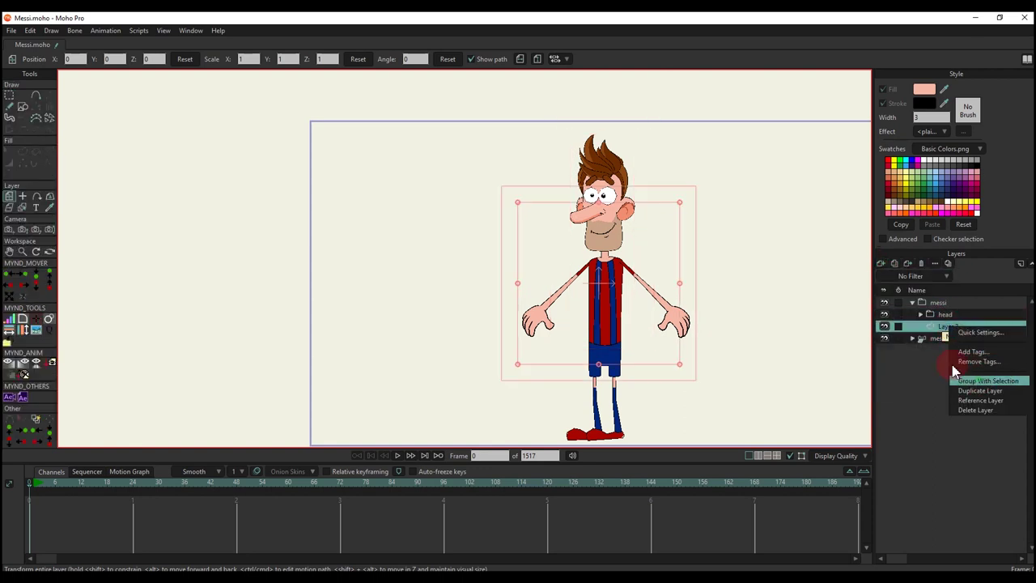
pyautogui.click(957, 375)
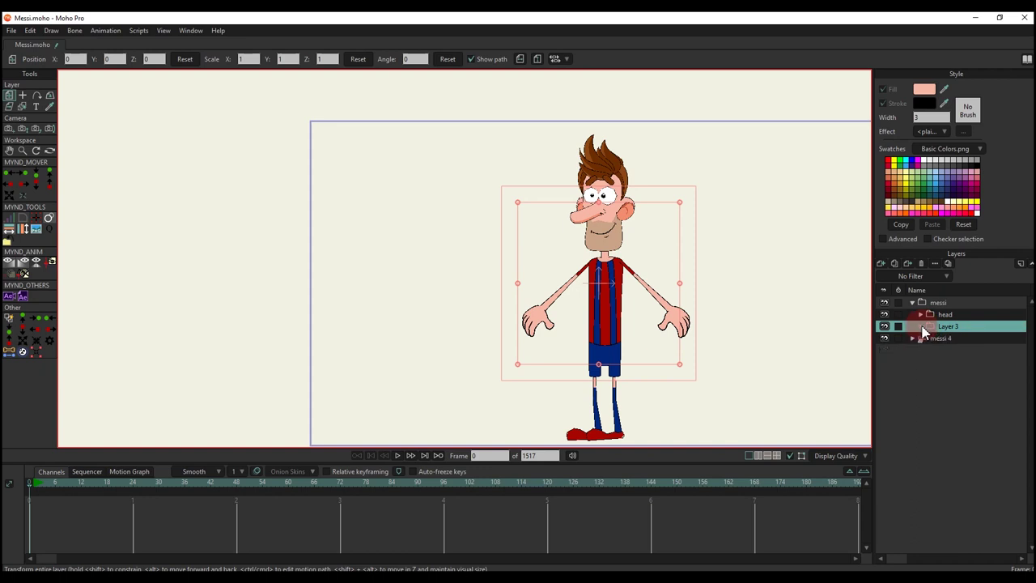
# Step: Rename the new group "body" and expand it
pyautogui.doubleClick(952, 330)
pyautogui.write('b')
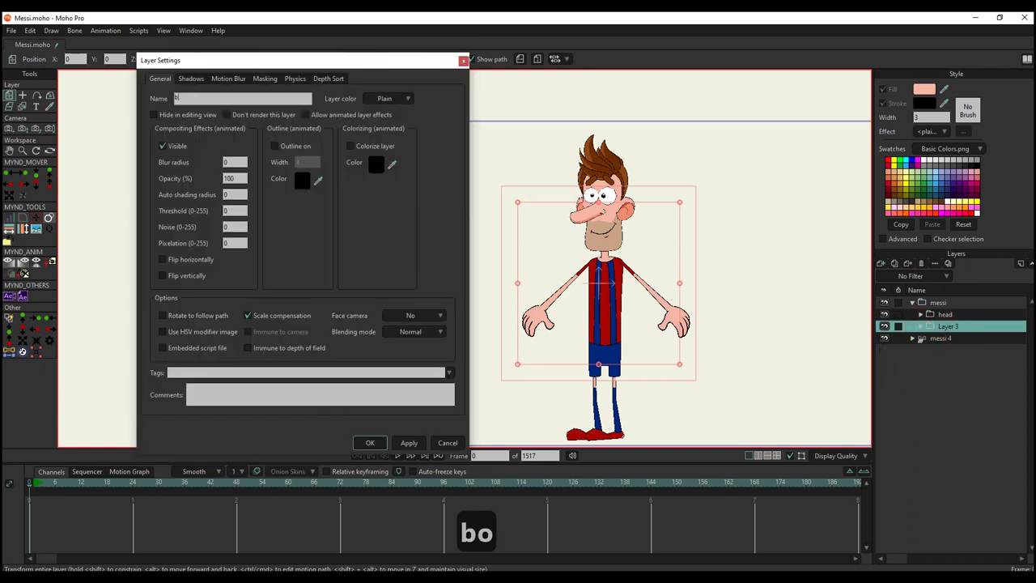
pyautogui.write('ody')
pyautogui.press('Return')
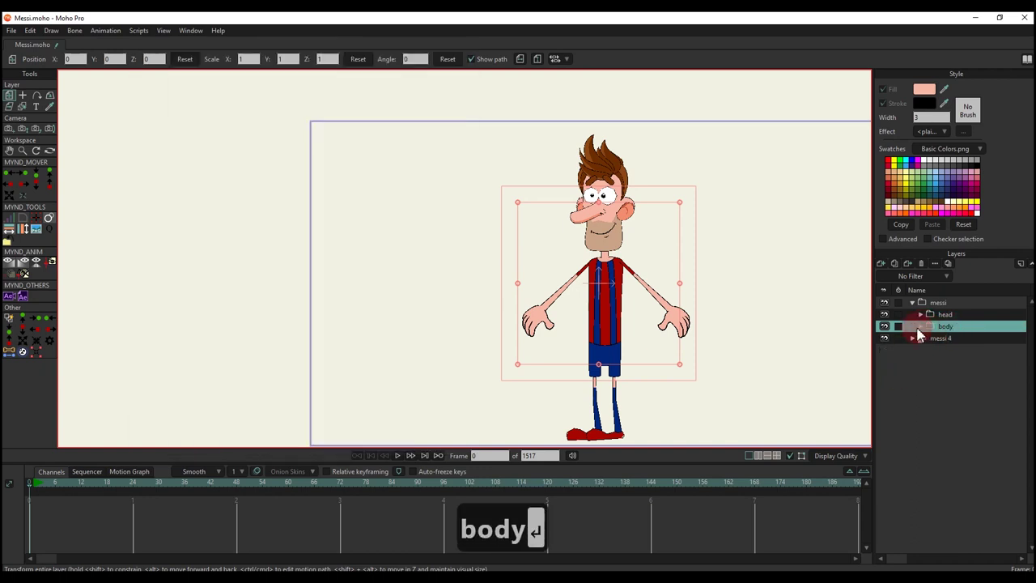
pyautogui.click(920, 326)
# Step: Duplicate the messi 4 reference layer and move the copy sideways, beside the original character
pyautogui.click(941, 350)
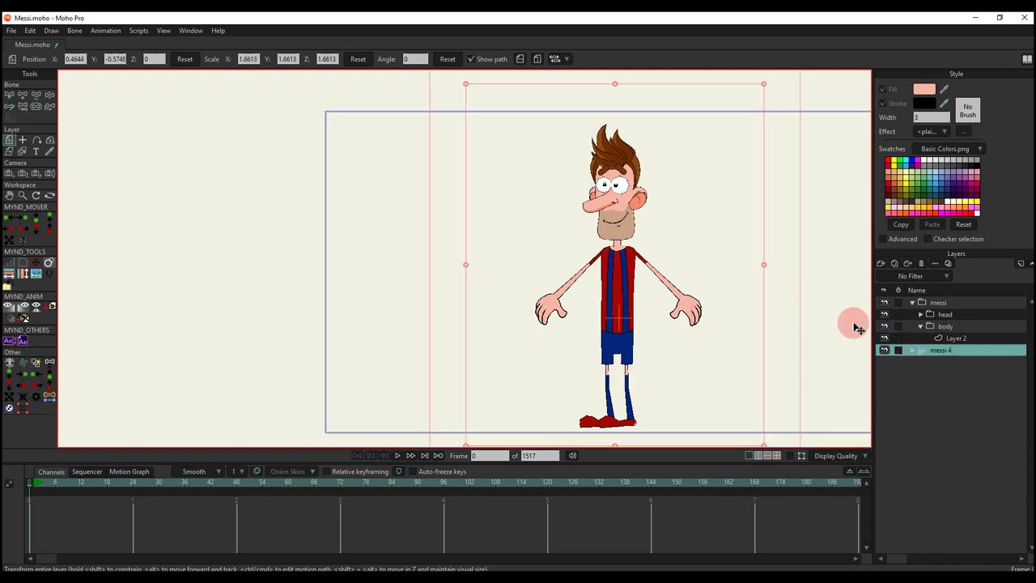
pyautogui.click(939, 304)
pyautogui.scroll(2, 693, 311)
pyautogui.click(951, 352)
pyautogui.scroll(-2, 675, 231)
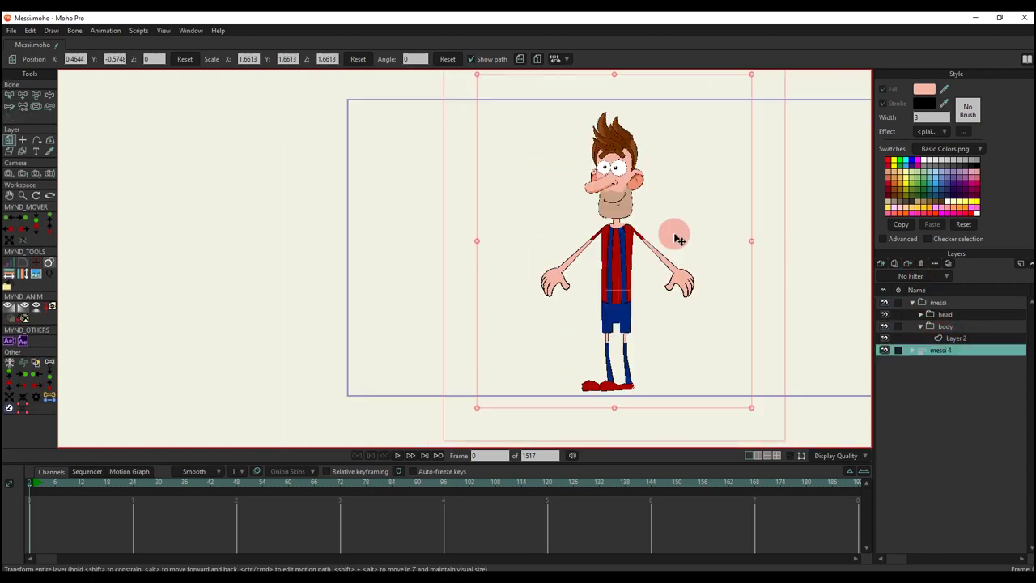
pyautogui.click(930, 353)
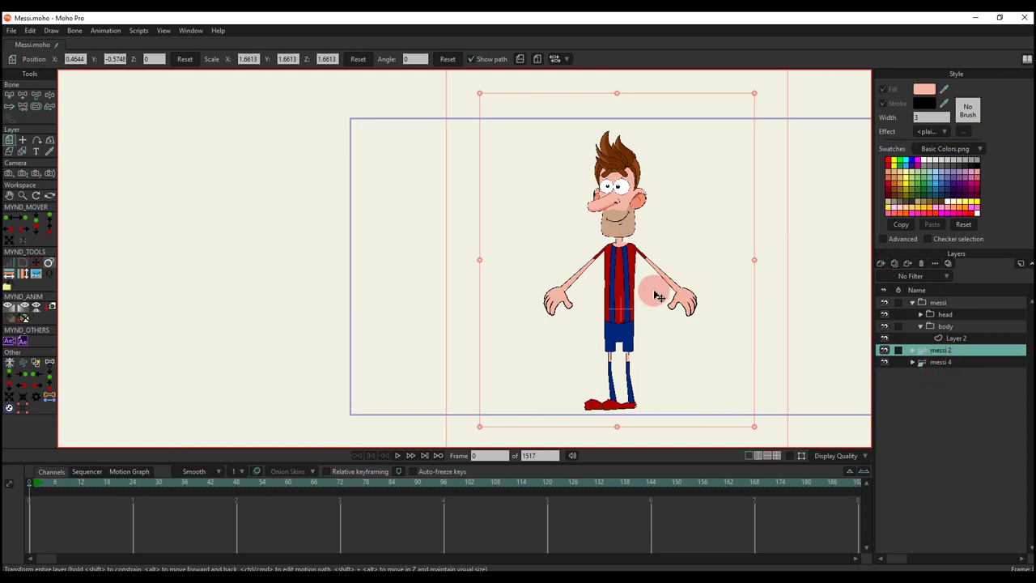
pyautogui.moveTo(656, 294); pyautogui.dragTo(517, 306)
# Step: Hide the head group and draw a small circle on Layer 2 over the lower chin, centred above the neck
pyautogui.press('a')
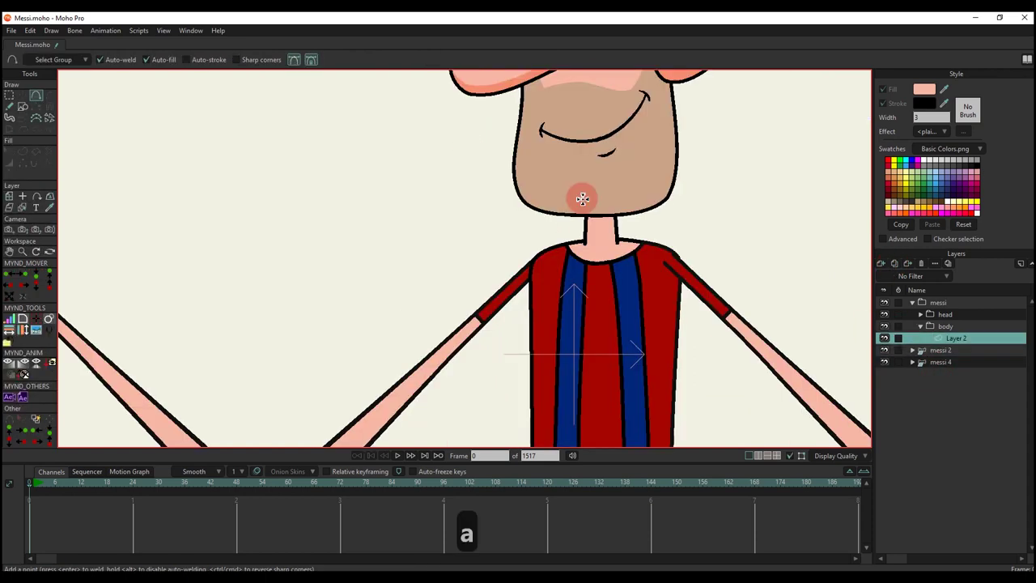
pyautogui.scroll(2, 581, 198)
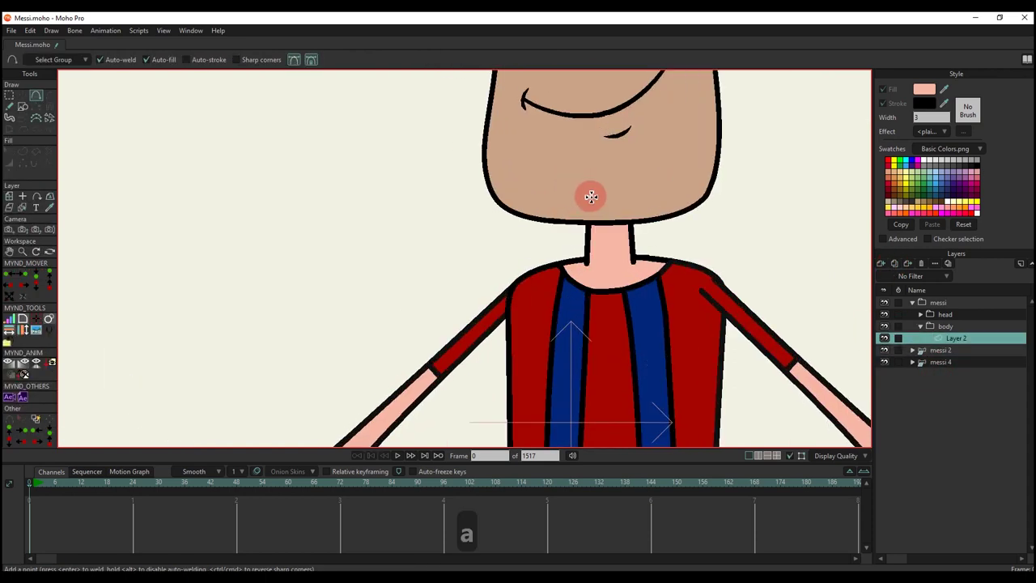
pyautogui.scroll(1, 591, 190)
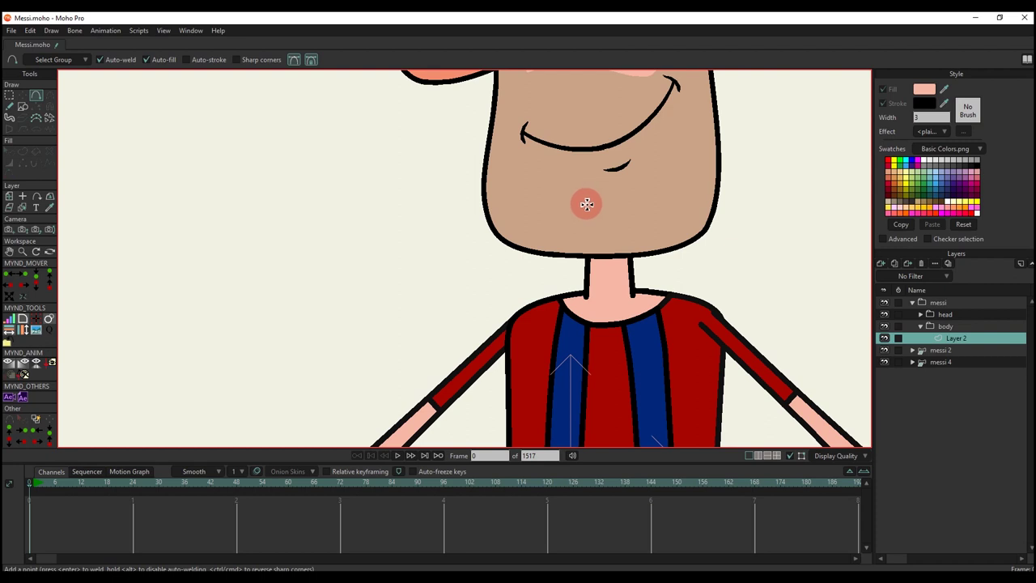
pyautogui.click(23, 106)
pyautogui.scroll(2, 596, 215)
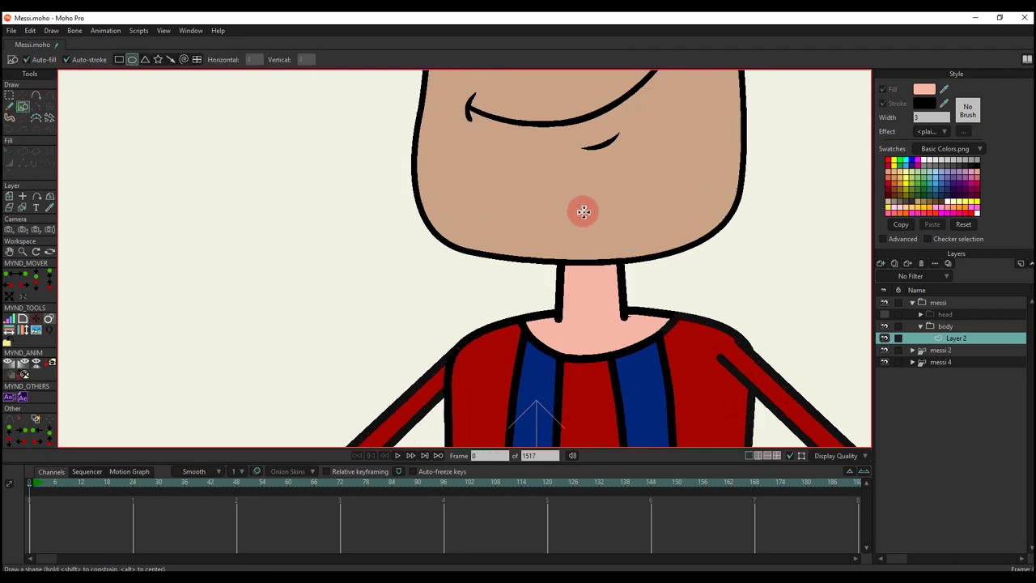
pyautogui.moveTo(584, 218); pyautogui.dragTo(555, 193)
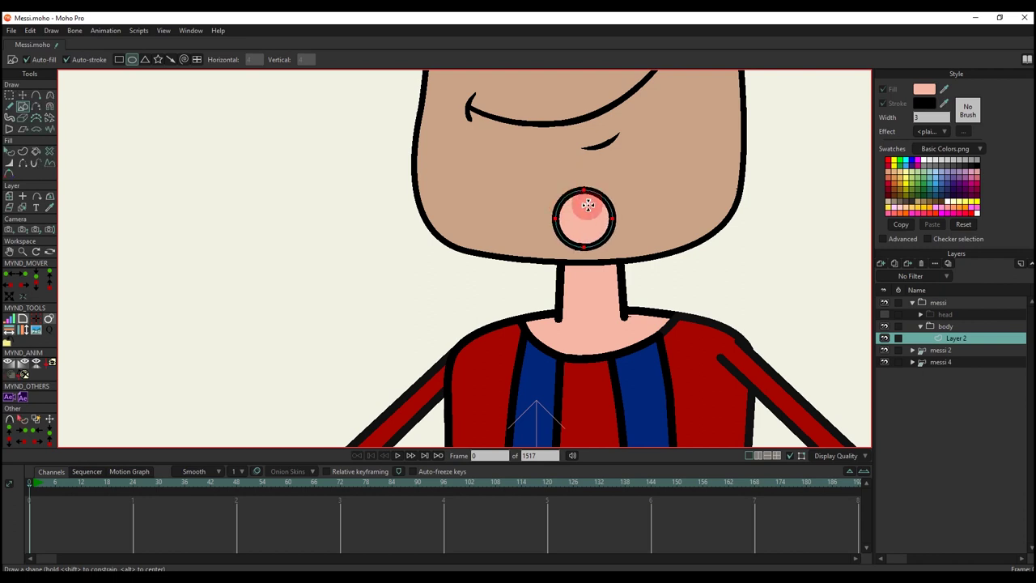
pyautogui.press('t')
pyautogui.moveTo(599, 222); pyautogui.dragTo(612, 216)
pyautogui.scroll(3, 597, 217)
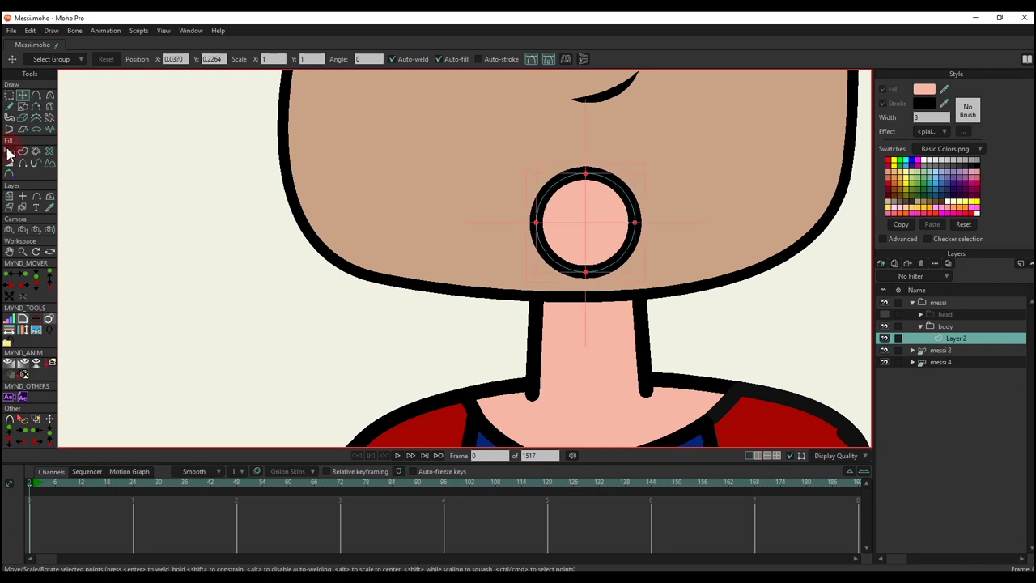
# Step: Draw a rectangle from the circle's middle down over the neck to the shirt collar
pyautogui.click(23, 107)
pyautogui.click(118, 59)
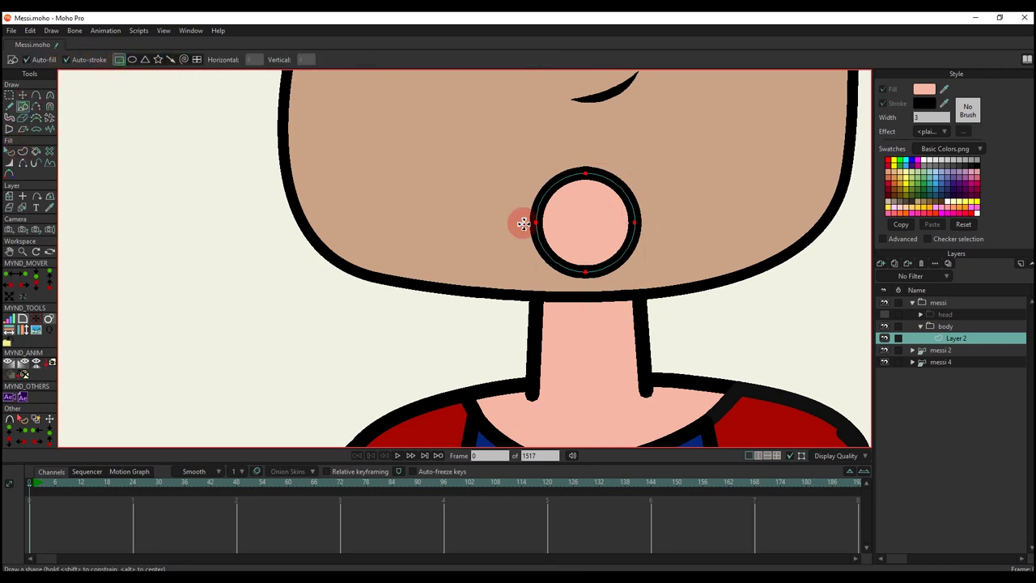
pyautogui.moveTo(520, 224)
pyautogui.mouseDown()
pyautogui.moveTo(524, 190)
pyautogui.moveTo(601, 337)
pyautogui.moveTo(637, 375)
pyautogui.mouseUp()
# Step: Move the rectangle's upper corners exactly onto the circle's side points, at X 0.0170 and X 0.0570, both at Y 0.2264
pyautogui.press('g')
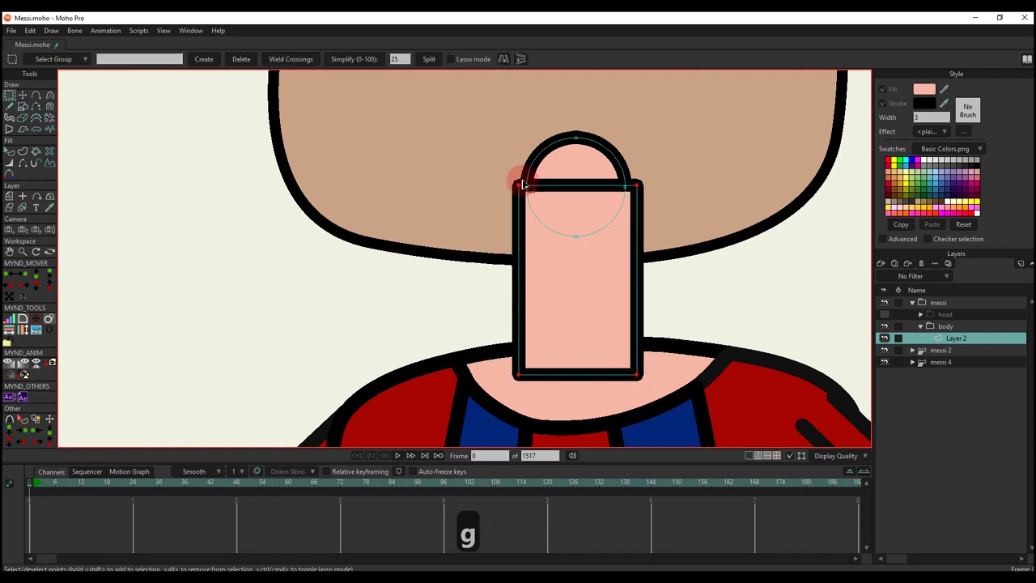
pyautogui.moveTo(49, 464); pyautogui.dragTo(52, 497)
pyautogui.click(25, 465)
pyautogui.click(109, 60)
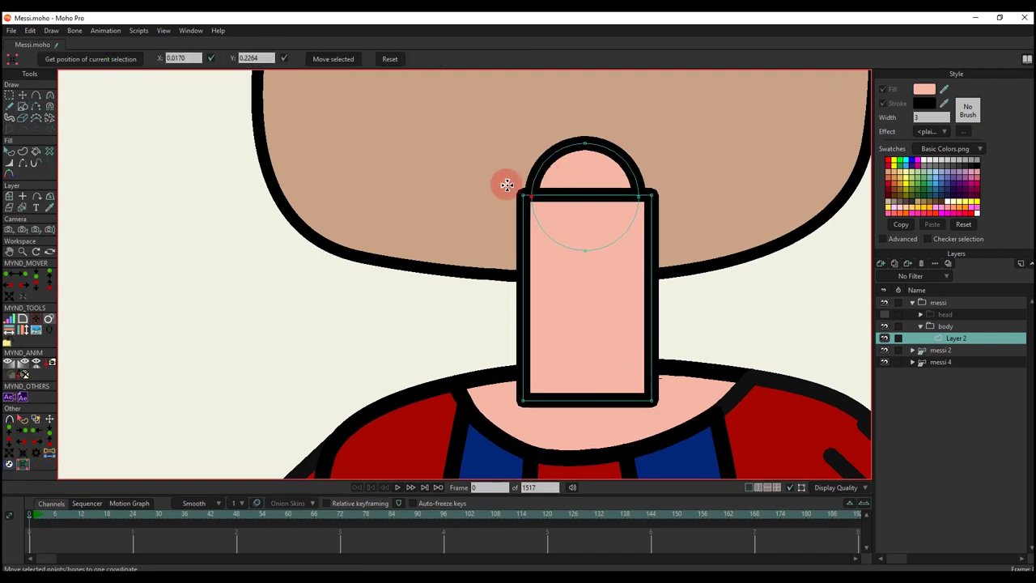
pyautogui.click(315, 63)
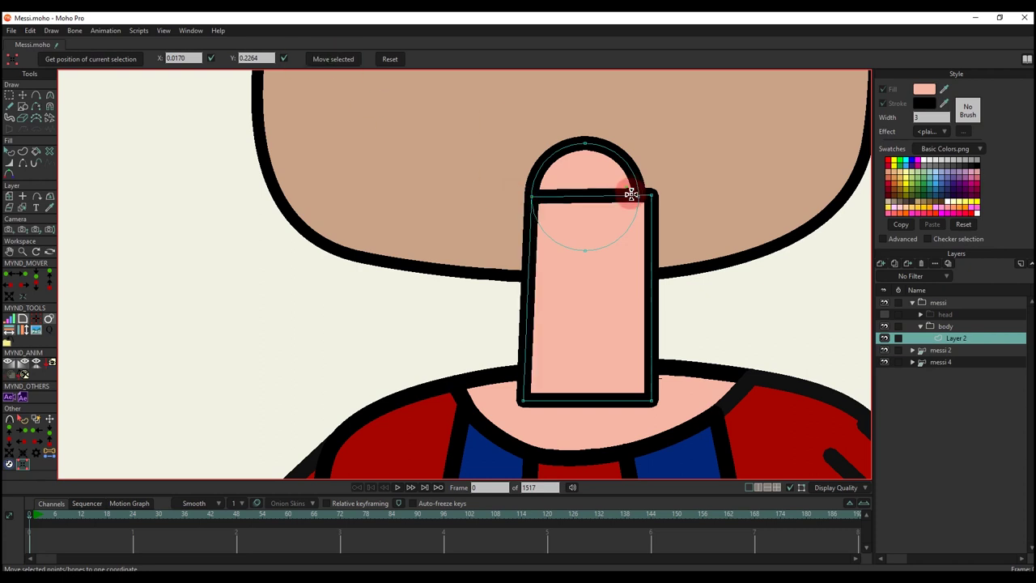
pyautogui.click(113, 60)
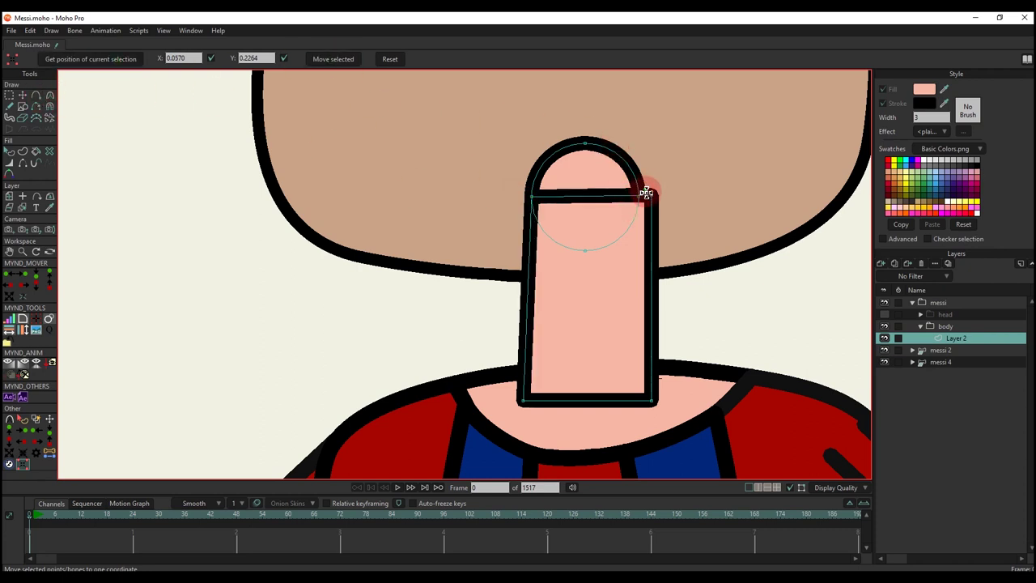
pyautogui.click(331, 59)
pyautogui.scroll(-1, 617, 250)
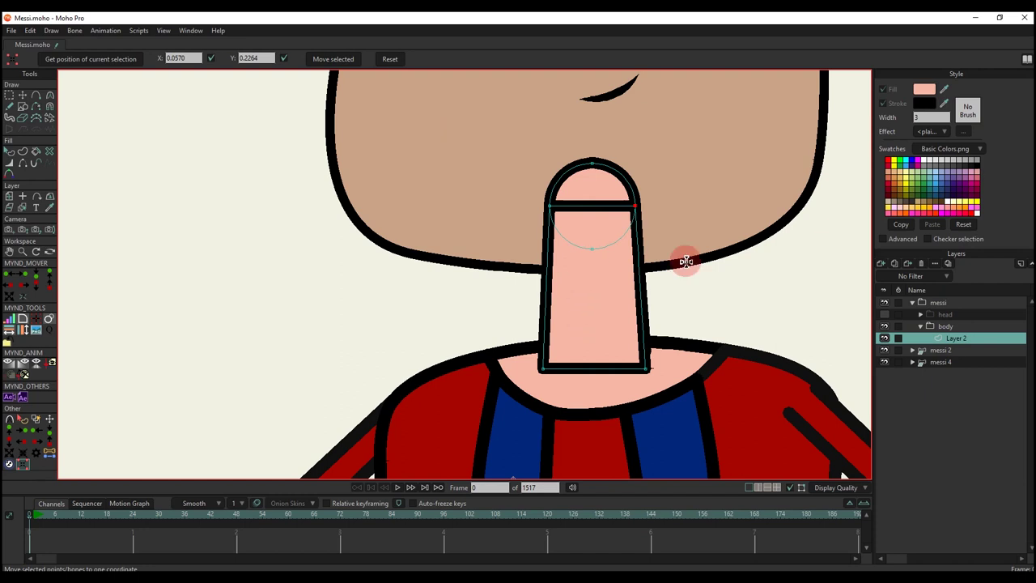
# Step: Hide Layer 2, undo a stray curve-handle change, and slightly scale and shift the whole neck outline to fit the reference neck
pyautogui.press('q')
pyautogui.click(884, 338)
pyautogui.press('t')
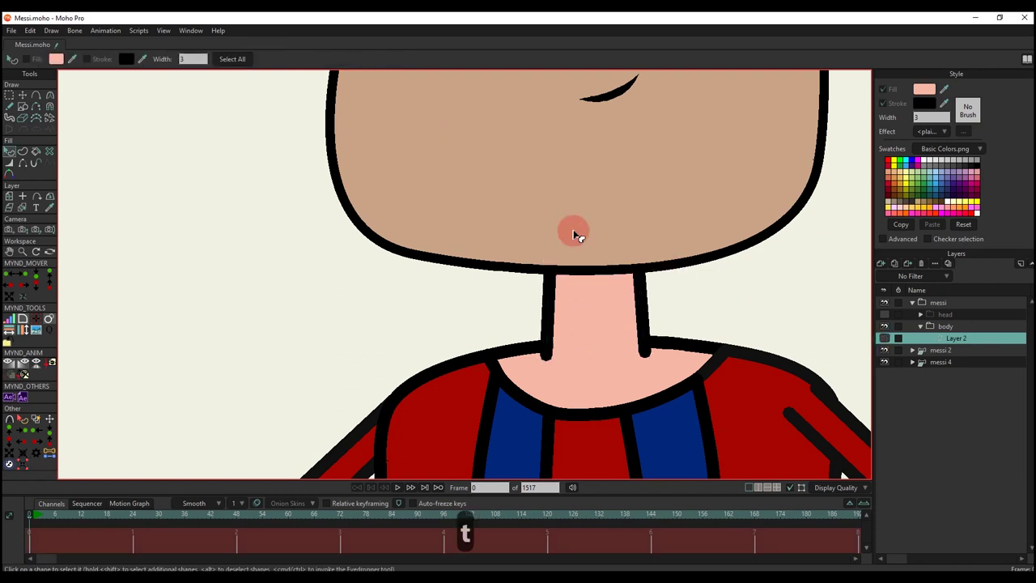
pyautogui.scroll(1, 586, 222)
pyautogui.scroll(-1, 534, 150)
pyautogui.moveTo(540, 170); pyautogui.dragTo(588, 221)
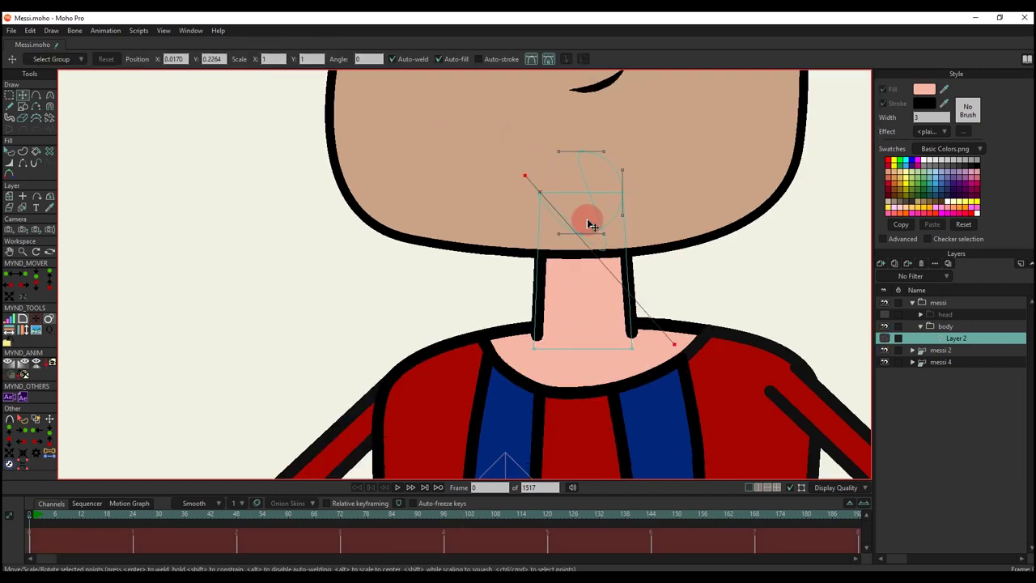
pyautogui.hotkey('ctrl', 'z')
pyautogui.press('g')
pyautogui.scroll(2, 624, 196)
pyautogui.press('t')
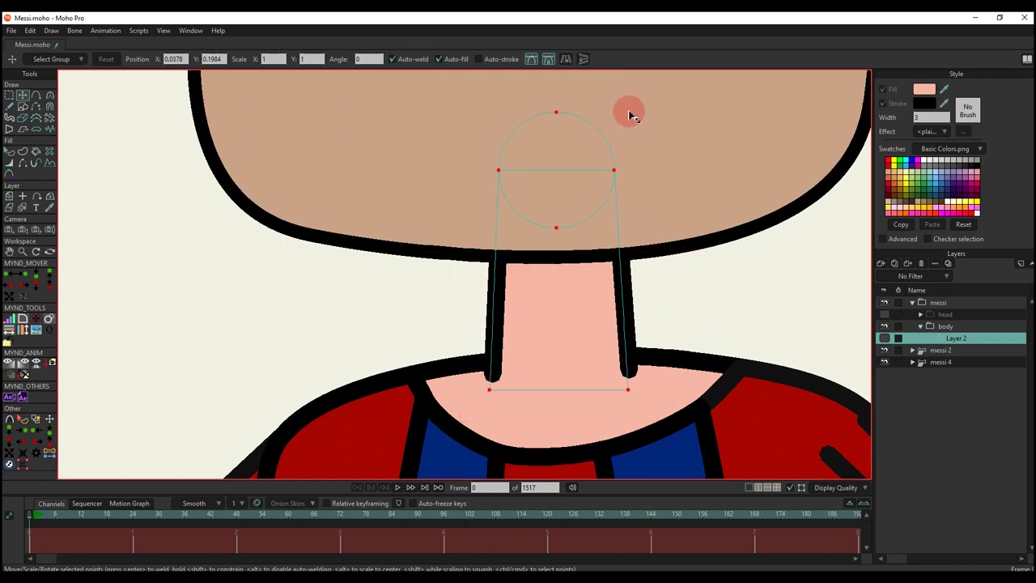
pyautogui.moveTo(630, 112); pyautogui.dragTo(629, 113)
pyautogui.moveTo(580, 189); pyautogui.dragTo(583, 190)
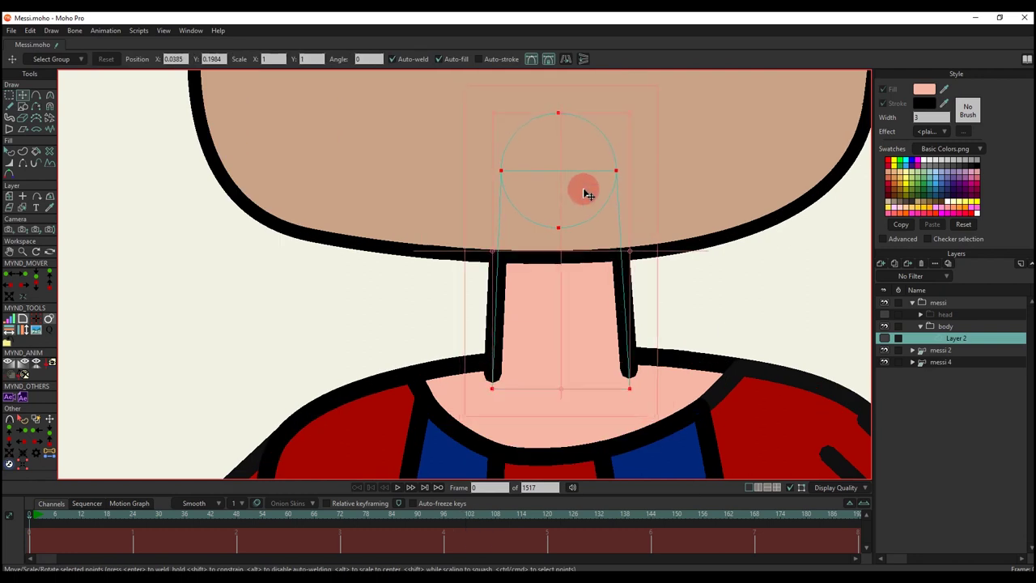
# Step: Show Layer 2 again and hide the edge separating the neck's circular top from the rectangle below it
pyautogui.click(885, 340)
pyautogui.press('q')
pyautogui.scroll(-2, 735, 312)
pyautogui.press('m')
pyautogui.click(22, 163)
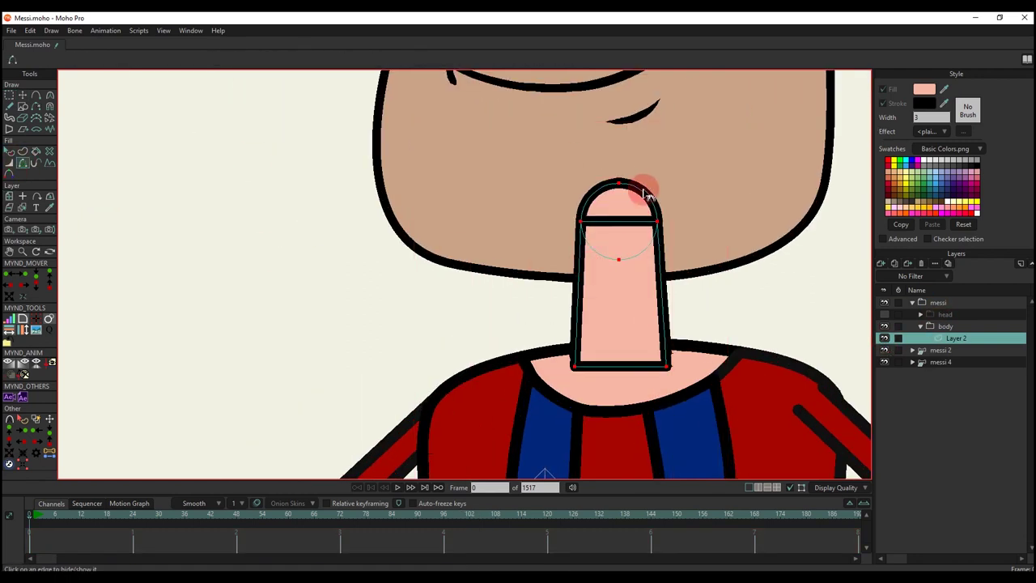
pyautogui.click(629, 221)
# Step: Hide the neck's lower edge where it meets the shirt collar so the neck is left open there
pyautogui.press('q')
pyautogui.scroll(-2, 669, 282)
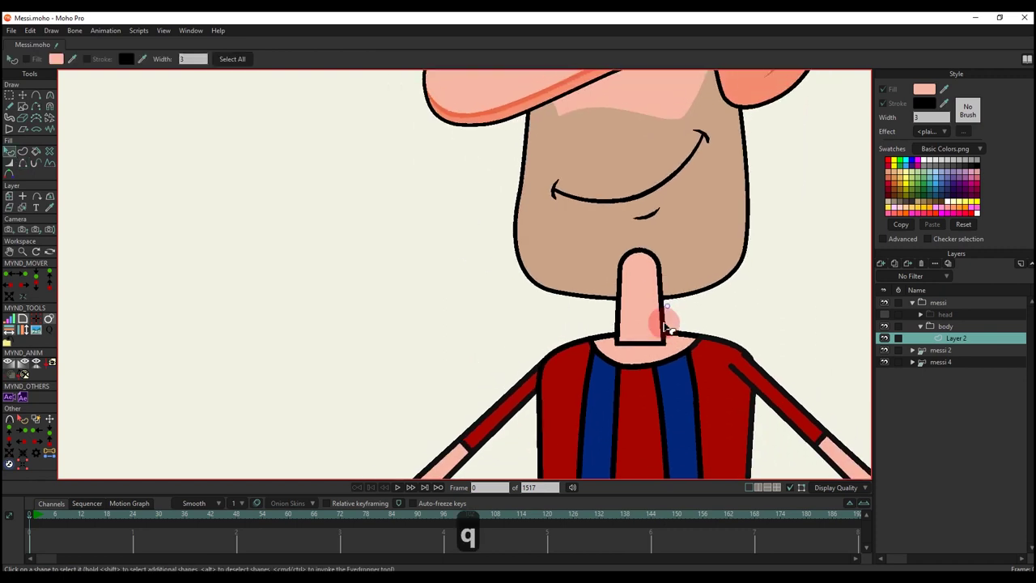
pyautogui.scroll(2, 666, 327)
pyautogui.click(170, 247)
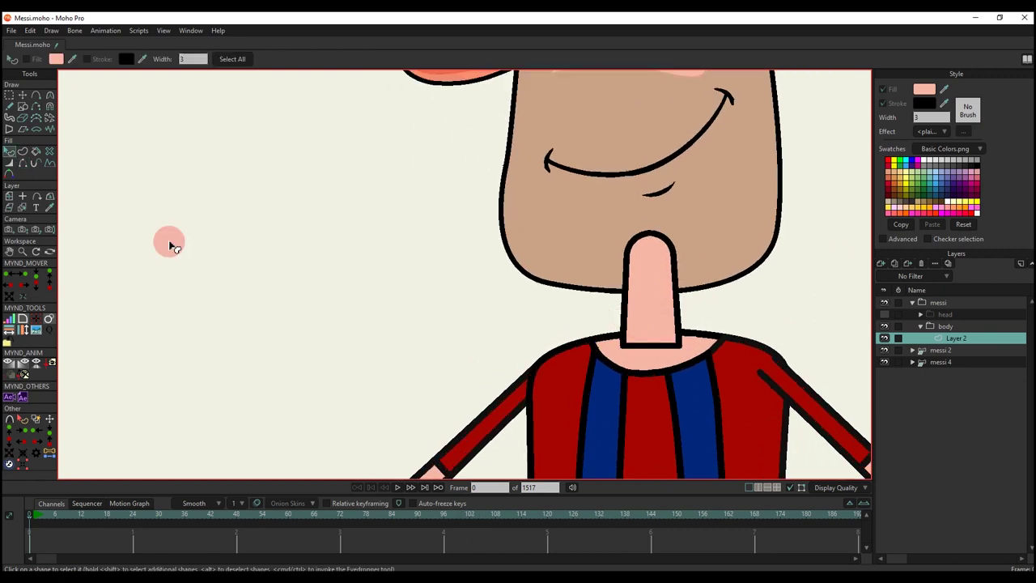
pyautogui.click(659, 346)
pyautogui.press('q')
pyautogui.scroll(-2, 727, 299)
pyautogui.moveTo(740, 300); pyautogui.dragTo(705, 315)
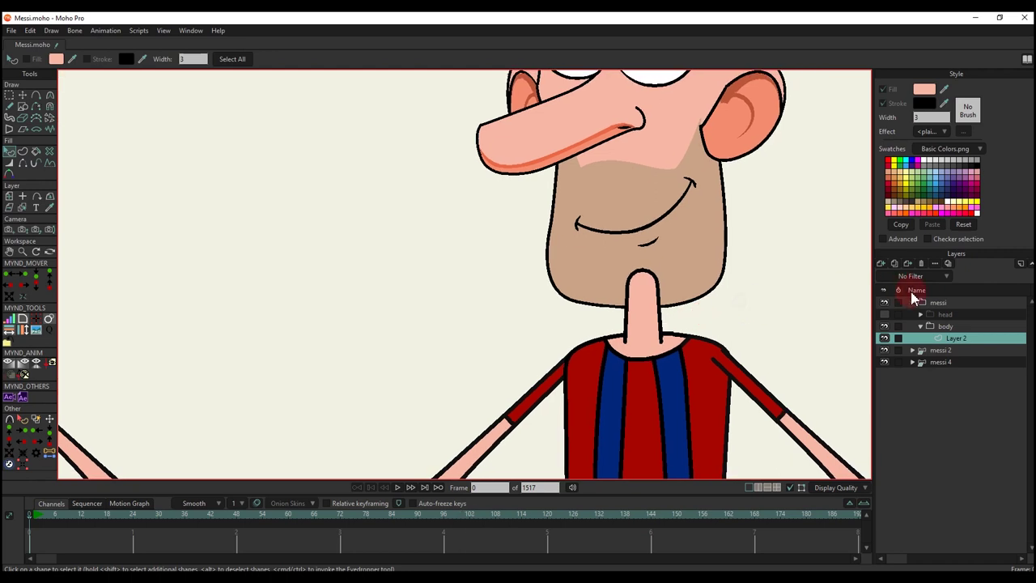
# Step: Rename Layer 2 as neck
pyautogui.doubleClick(961, 339)
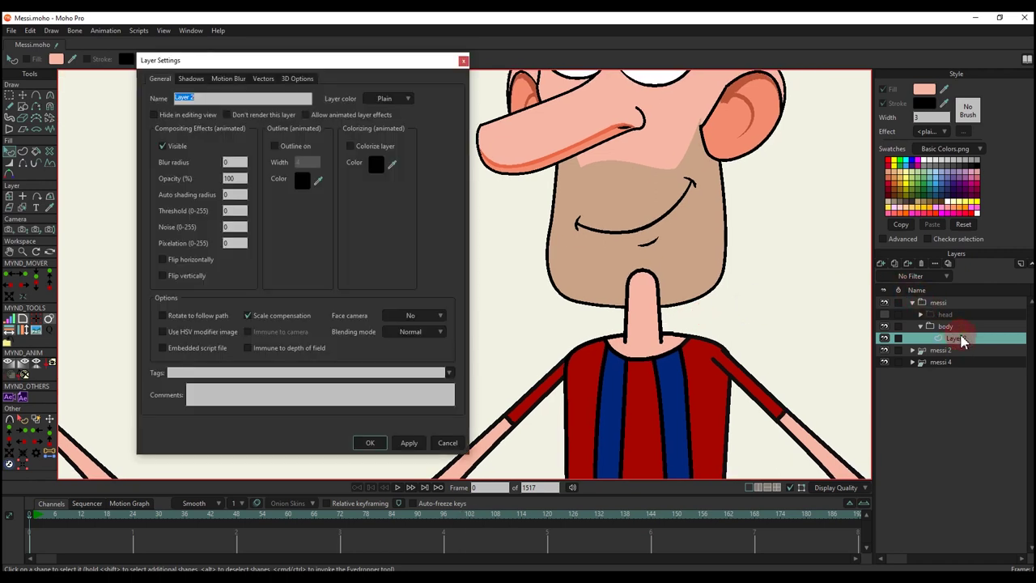
pyautogui.write('neck')
pyautogui.press('Return')
pyautogui.scroll(-4, 671, 289)
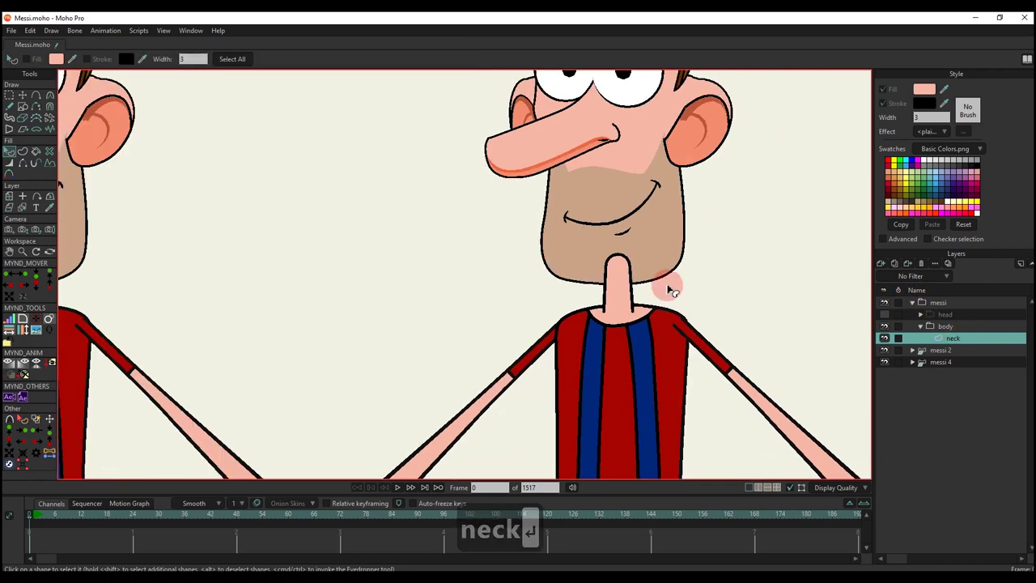
# Step: Add a vector layer to the body group, place it beneath neck, and name it body
pyautogui.scroll(3, 664, 304)
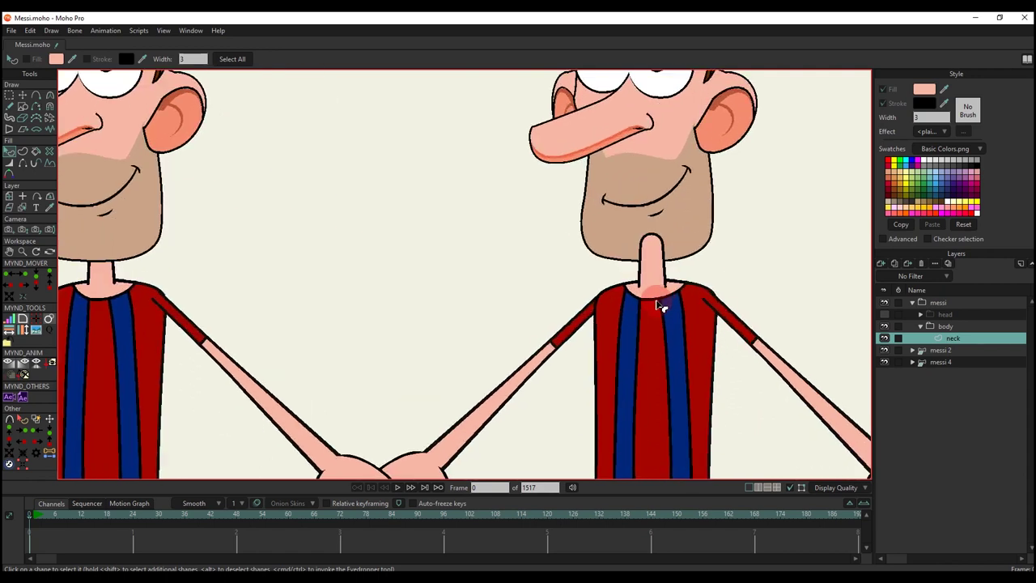
pyautogui.click(881, 264)
pyautogui.click(947, 340)
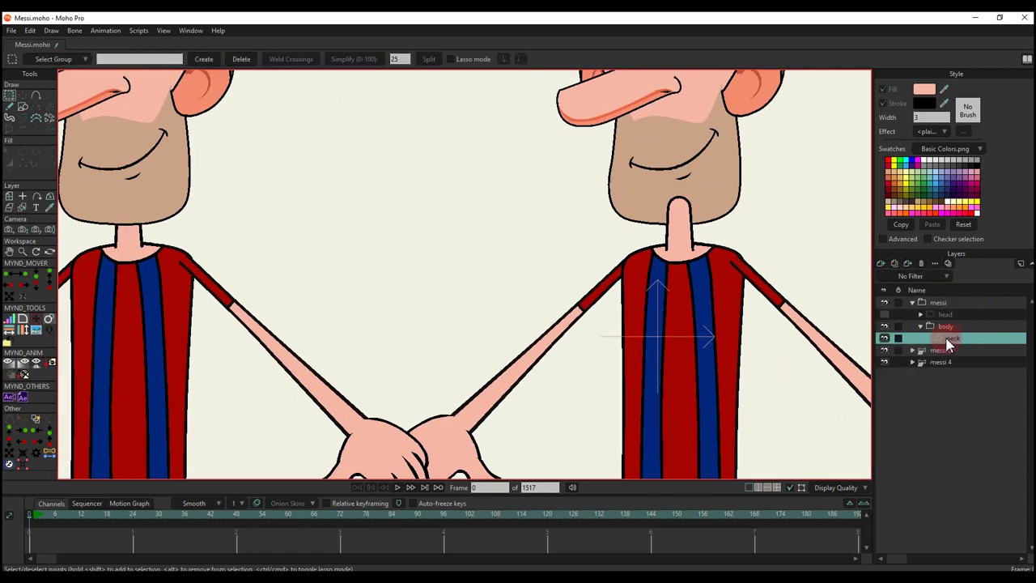
pyautogui.click(953, 350)
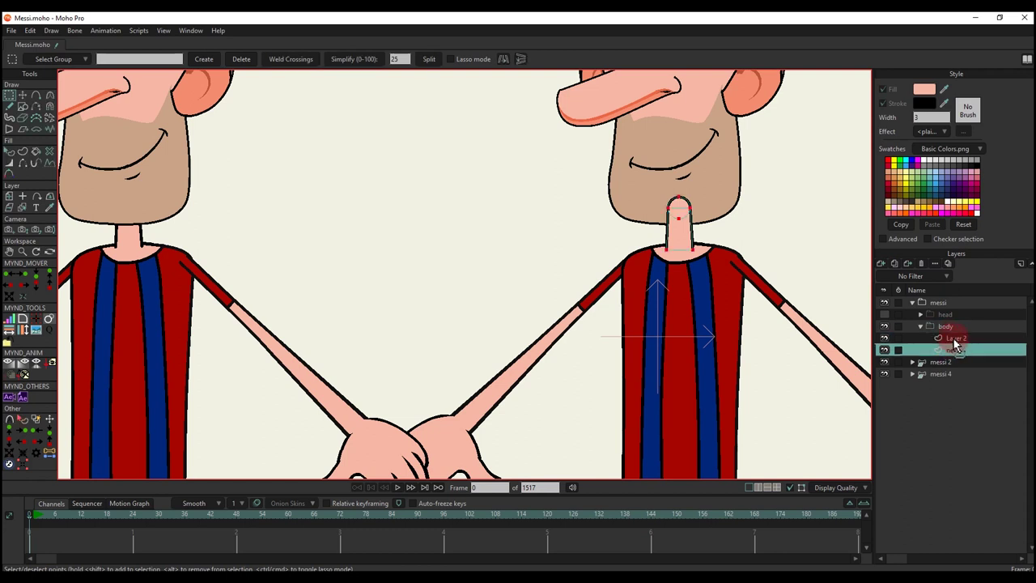
pyautogui.moveTo(955, 340); pyautogui.dragTo(955, 341)
pyautogui.doubleClick(962, 352)
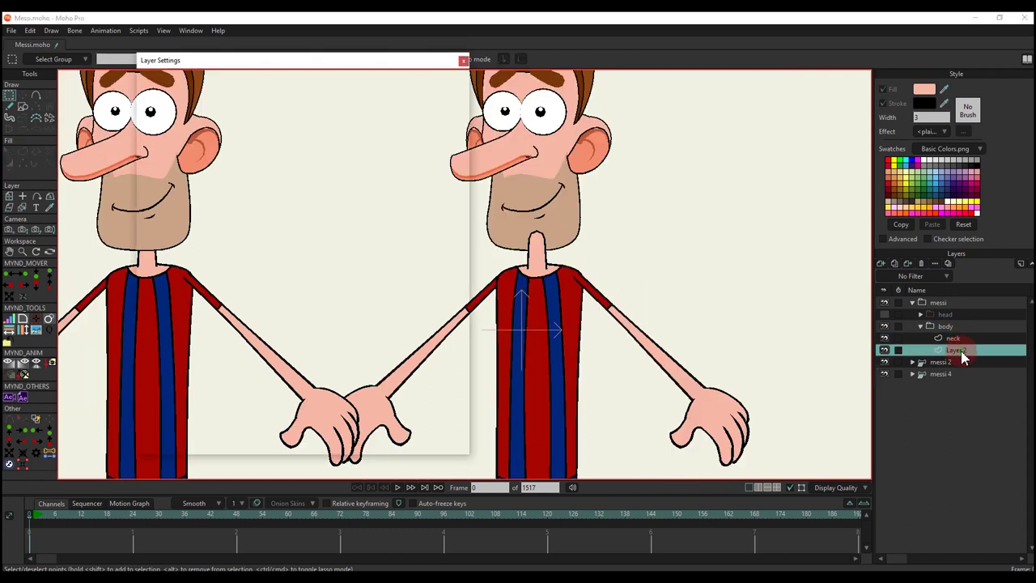
pyautogui.write('body')
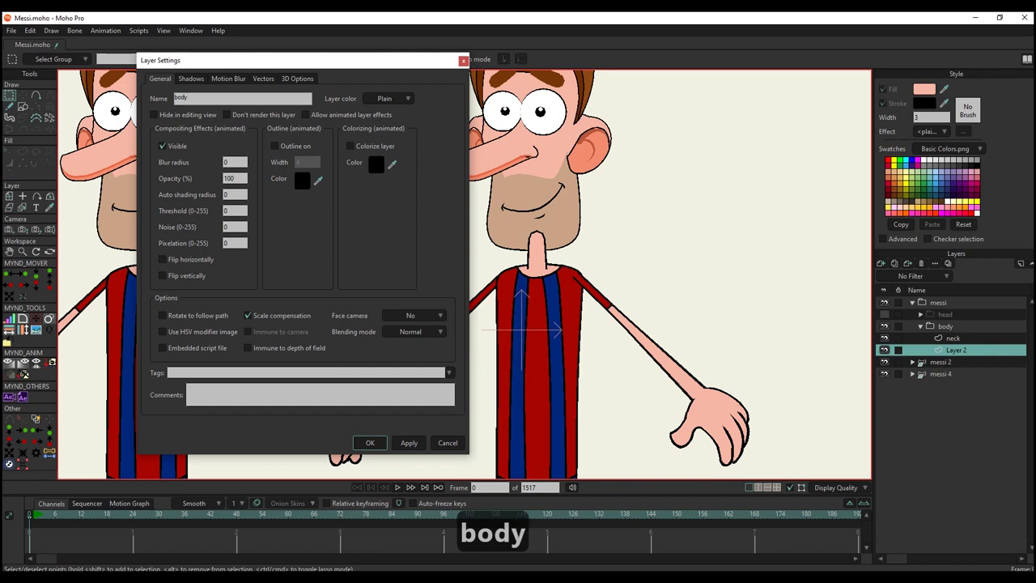
pyautogui.press('Return')
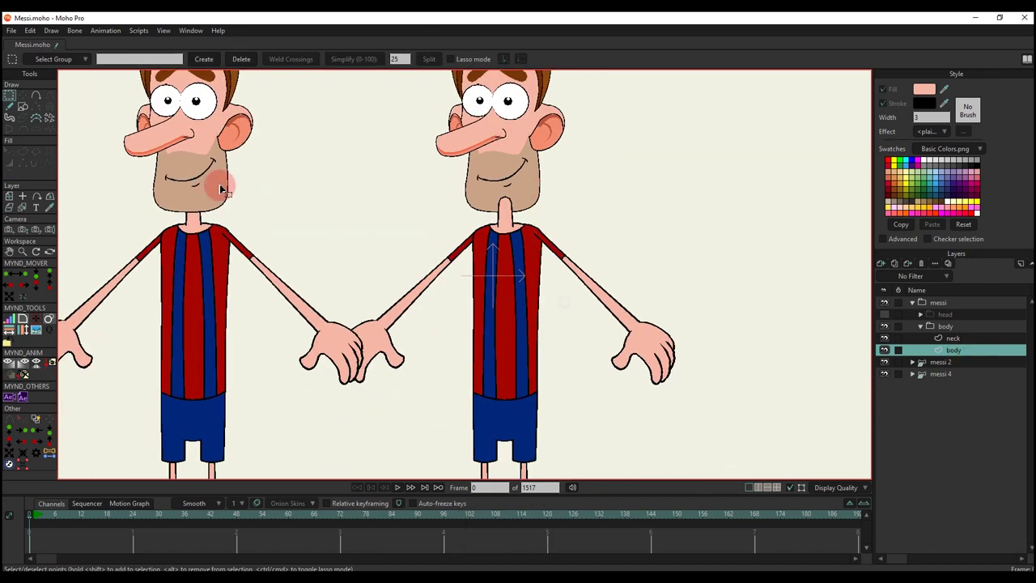
# Step: Trace the shirt torso on the body layer with curve points, running around the shoulders, both sides and the hem
pyautogui.click(37, 95)
pyautogui.scroll(5, 462, 208)
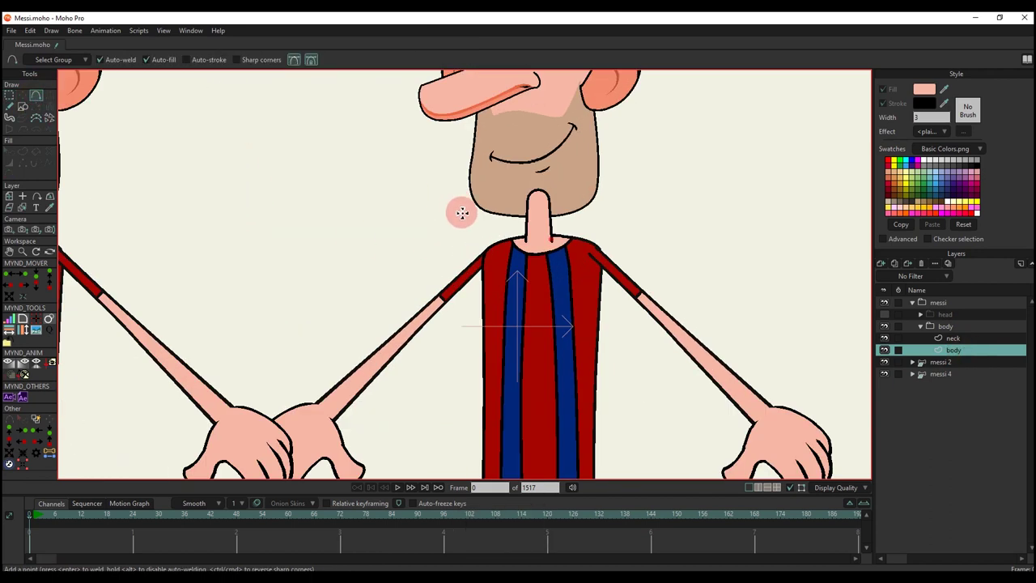
pyautogui.moveTo(420, 259); pyautogui.dragTo(503, 209)
pyautogui.scroll(-1, 705, 259)
pyautogui.scroll(-2, 672, 80)
pyautogui.scroll(-3, 663, 286)
pyautogui.scroll(2, 513, 346)
pyautogui.scroll(3, 527, 248)
pyautogui.scroll(-6, 534, 273)
# Step: Hide the body layer and adjust the right-hand shoulder point and its curve handles to follow the reference shirt
pyautogui.click(885, 350)
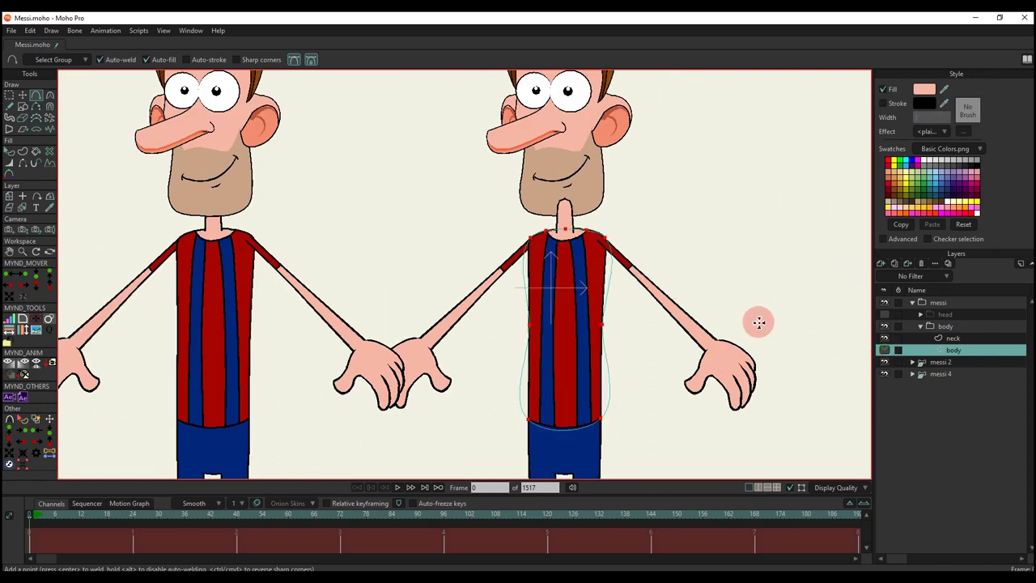
pyautogui.press('t')
pyautogui.click(652, 246)
pyautogui.scroll(5, 617, 245)
pyautogui.scroll(4, 603, 233)
pyautogui.moveTo(639, 279); pyautogui.dragTo(606, 280)
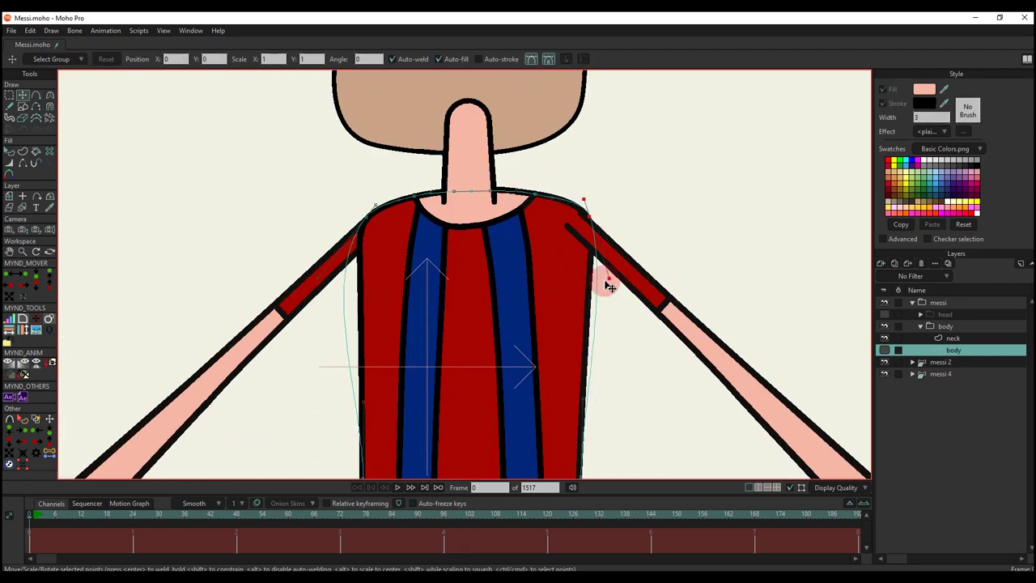
pyautogui.scroll(3, 594, 217)
pyautogui.moveTo(596, 212)
pyautogui.mouseDown()
pyautogui.moveTo(593, 185)
pyautogui.moveTo(591, 208)
pyautogui.mouseUp()
pyautogui.moveTo(621, 328); pyautogui.dragTo(606, 338)
pyautogui.moveTo(593, 197); pyautogui.dragTo(598, 208)
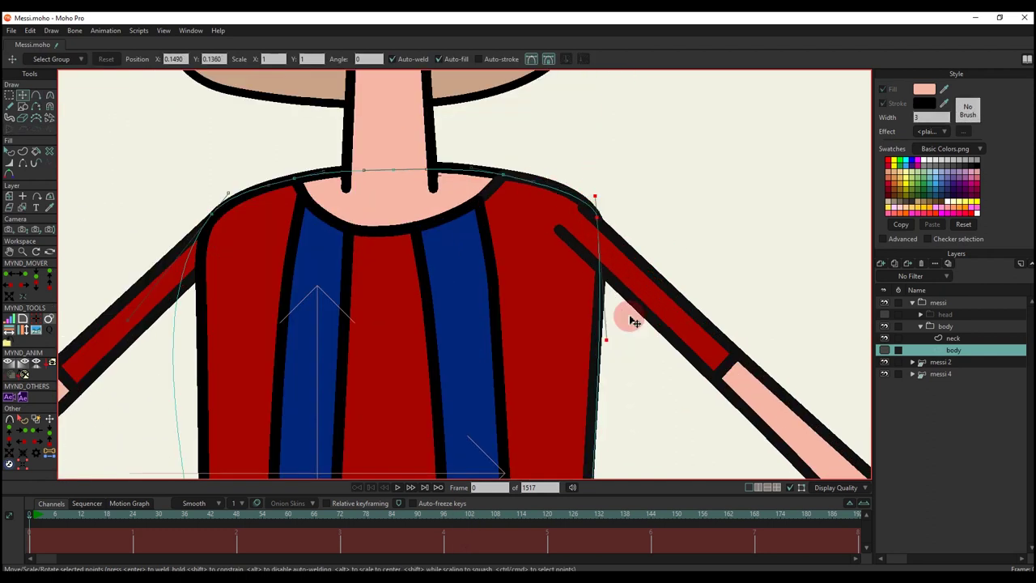
pyautogui.moveTo(606, 337); pyautogui.dragTo(602, 340)
pyautogui.moveTo(598, 214)
pyautogui.mouseDown()
pyautogui.moveTo(603, 202)
pyautogui.moveTo(600, 221)
pyautogui.mouseUp()
# Step: Adjust the curve handles at both hem corners so the shirt's lower edge and sides match the reference
pyautogui.moveTo(609, 352); pyautogui.dragTo(569, 354)
pyautogui.scroll(-6, 620, 355)
pyautogui.scroll(3, 625, 281)
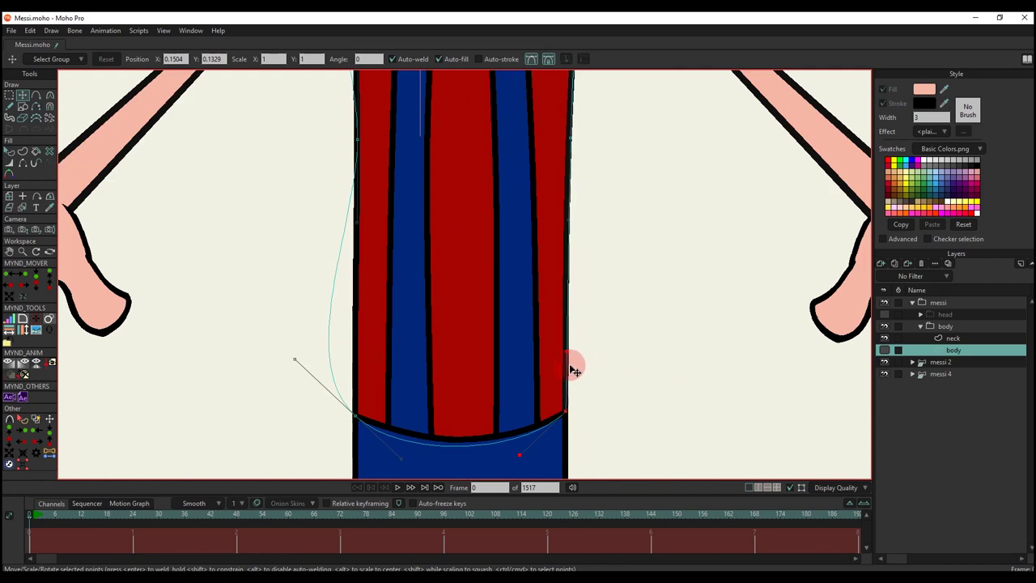
pyautogui.click(355, 415)
pyautogui.moveTo(400, 455); pyautogui.dragTo(399, 444)
pyautogui.scroll(-2, 411, 448)
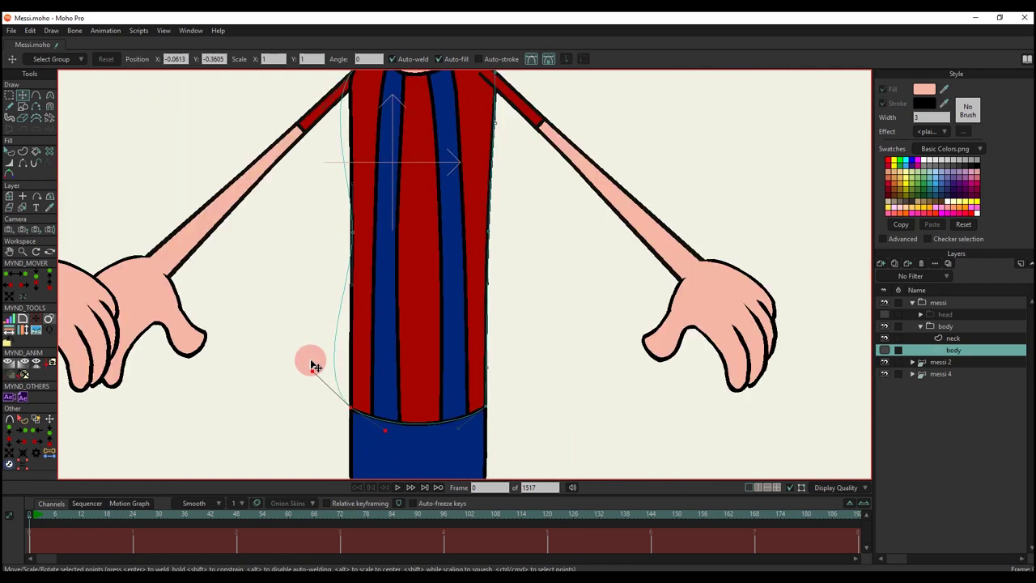
# Step: Move the left-hand shoulder point and its curve handles to fit the reference shoulder and shirt side
pyautogui.scroll(3, 454, 281)
pyautogui.moveTo(449, 277); pyautogui.dragTo(454, 275)
pyautogui.moveTo(460, 178); pyautogui.dragTo(453, 190)
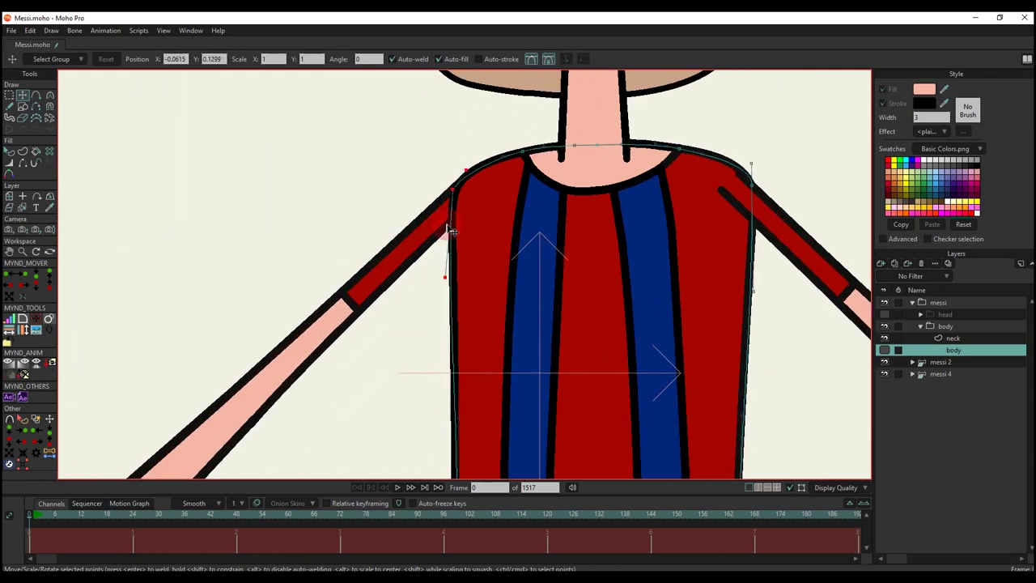
pyautogui.moveTo(446, 277); pyautogui.dragTo(448, 280)
pyautogui.scroll(-2, 447, 281)
pyautogui.click(452, 438)
pyautogui.scroll(-2, 502, 340)
# Step: Draw the neckline across the shirt through a low middle point and widen that point's handles into a smooth curve
pyautogui.press('a')
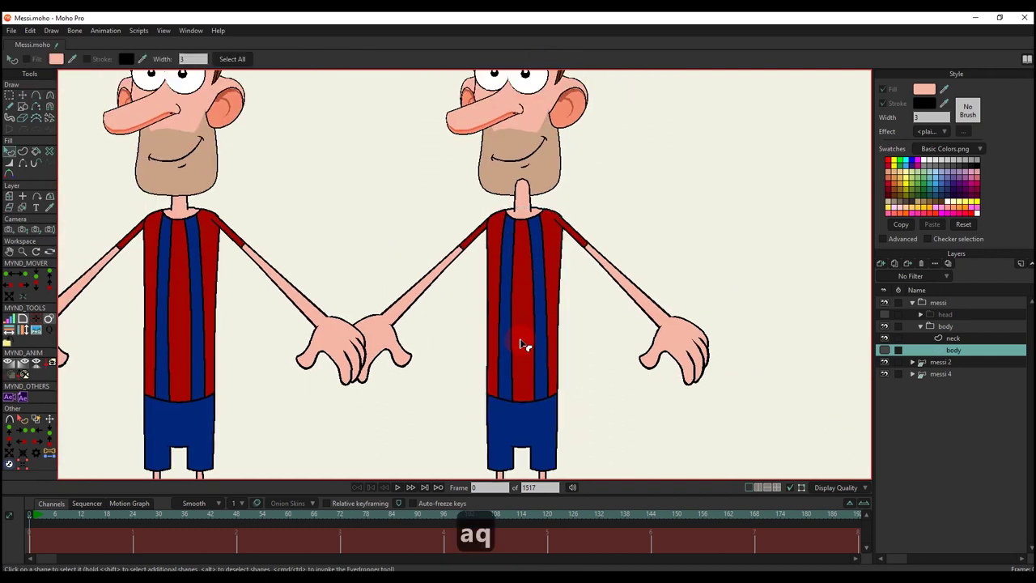
pyautogui.scroll(4, 416, 225)
pyautogui.moveTo(410, 218); pyautogui.dragTo(514, 275)
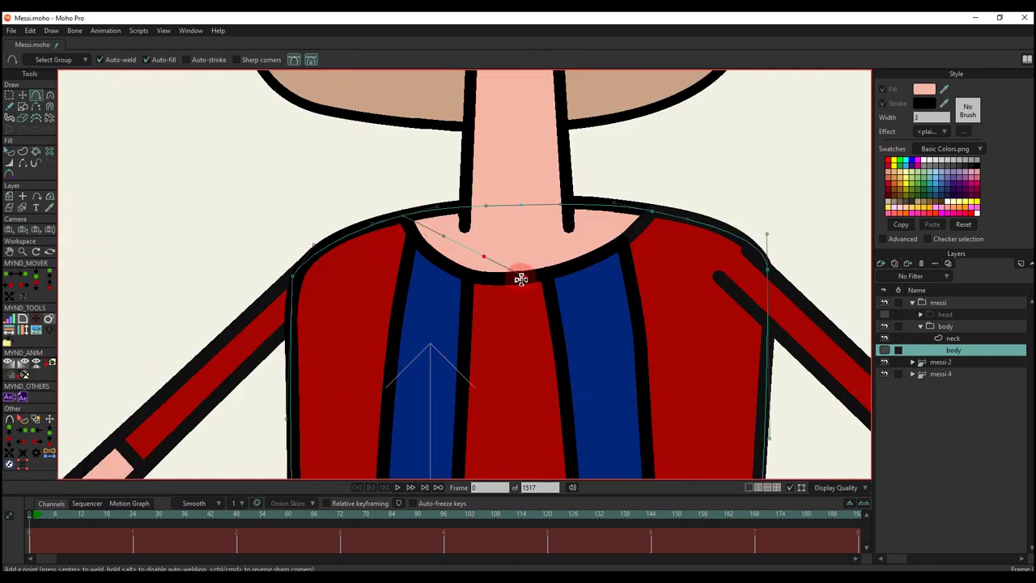
pyautogui.moveTo(513, 279); pyautogui.dragTo(651, 215)
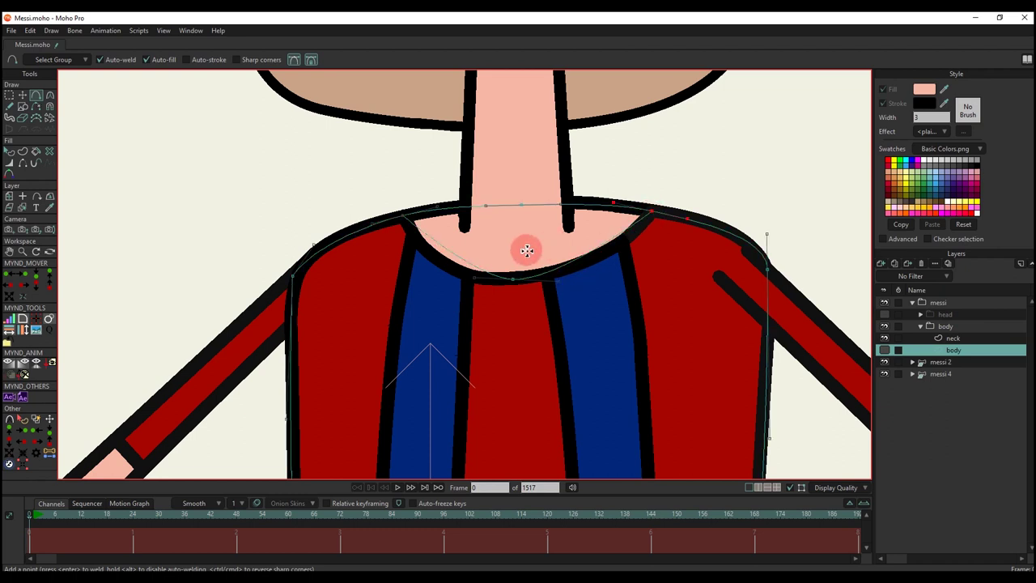
pyautogui.press('t')
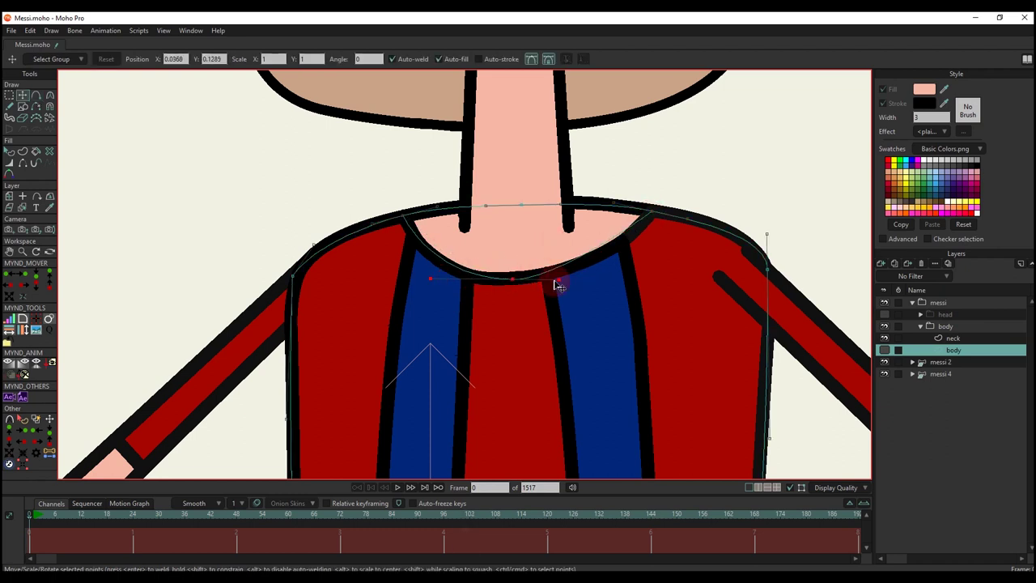
pyautogui.moveTo(557, 281); pyautogui.dragTo(609, 277)
# Step: Draw both edges of the left-hand blue stripe from the neckline through mid-torso points down to the hem
pyautogui.scroll(-5, 541, 284)
pyautogui.scroll(-3, 498, 312)
pyautogui.moveTo(498, 313); pyautogui.dragTo(507, 222)
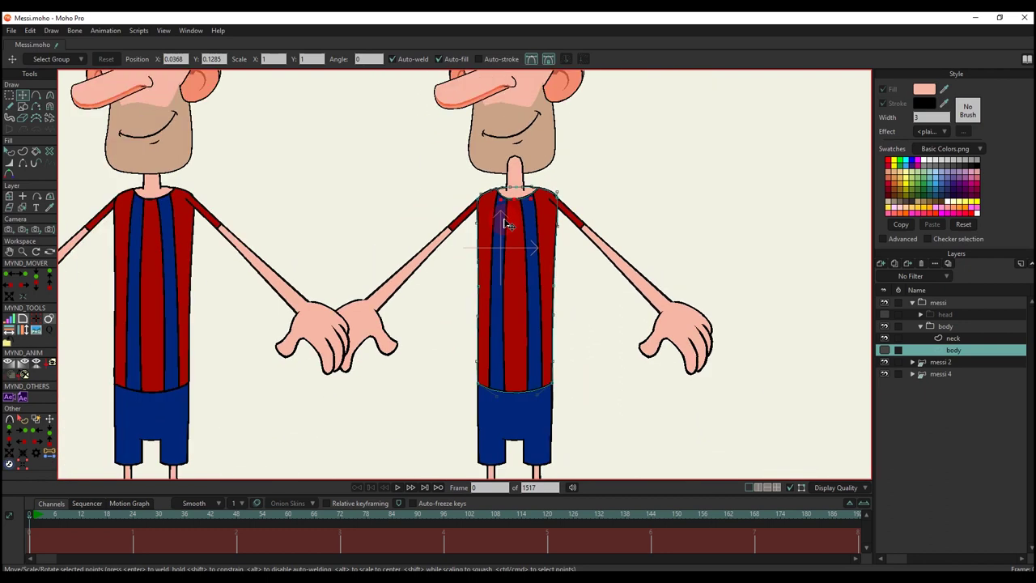
pyautogui.scroll(1, 507, 223)
pyautogui.press('a')
pyautogui.scroll(2, 498, 277)
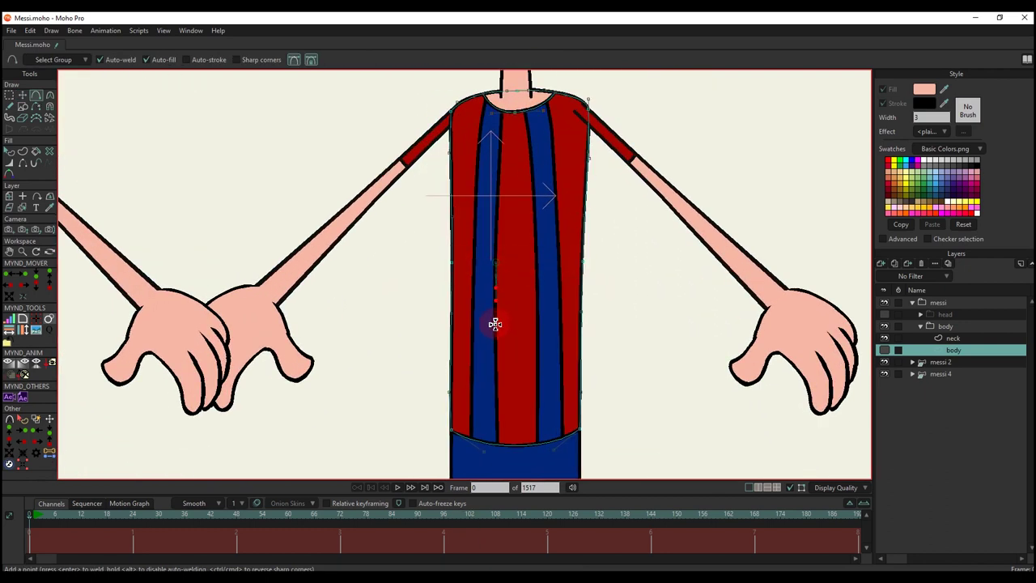
pyautogui.moveTo(496, 324); pyautogui.dragTo(499, 444)
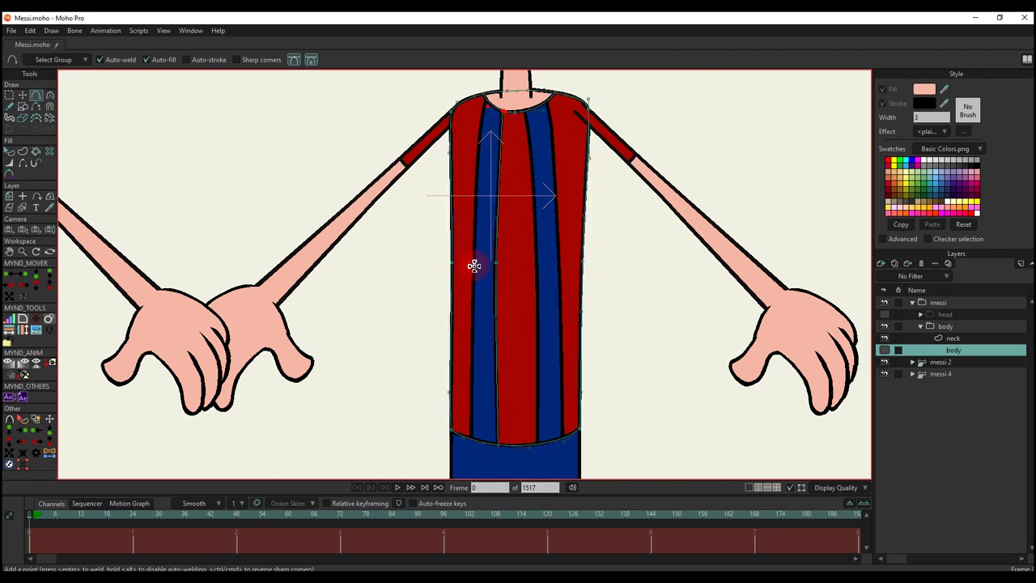
pyautogui.moveTo(485, 100); pyautogui.dragTo(481, 266)
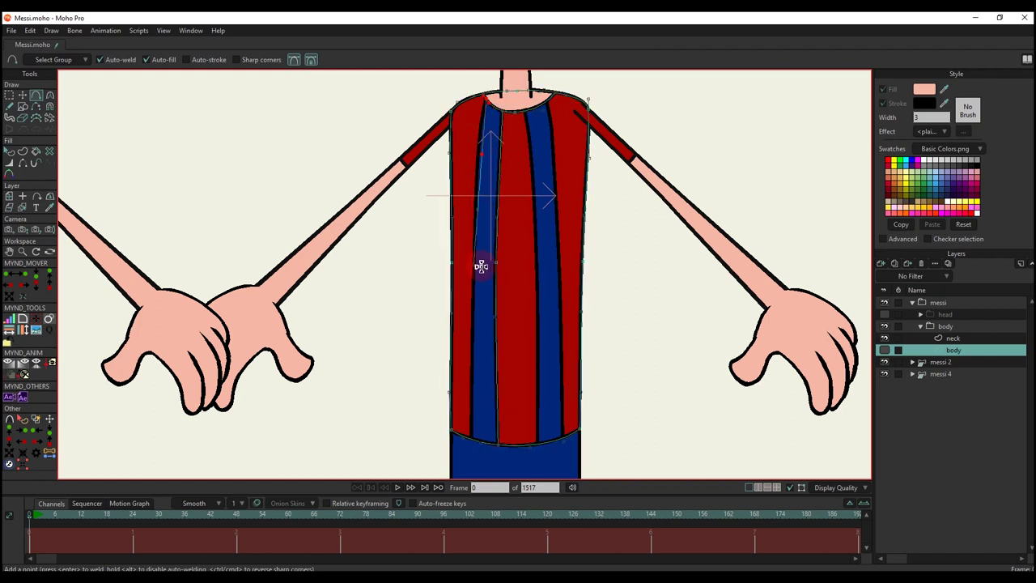
pyautogui.moveTo(474, 307); pyautogui.dragTo(470, 422)
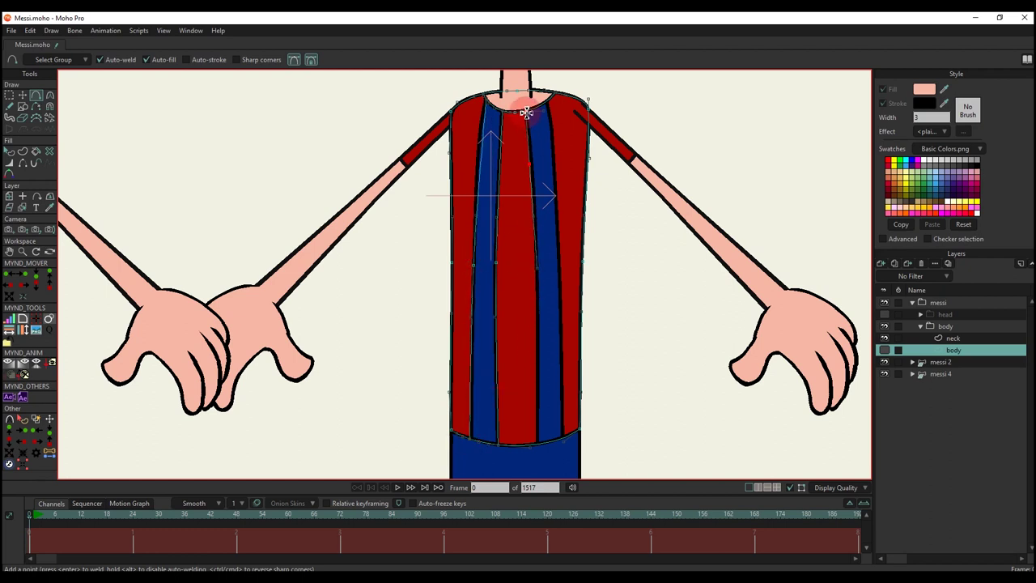
# Step: Draw both edges of the right-hand blue stripe between the neckline and the hem, with a mid-torso point on each
pyautogui.moveTo(527, 111); pyautogui.dragTo(542, 267)
pyautogui.moveTo(542, 329); pyautogui.dragTo(536, 441)
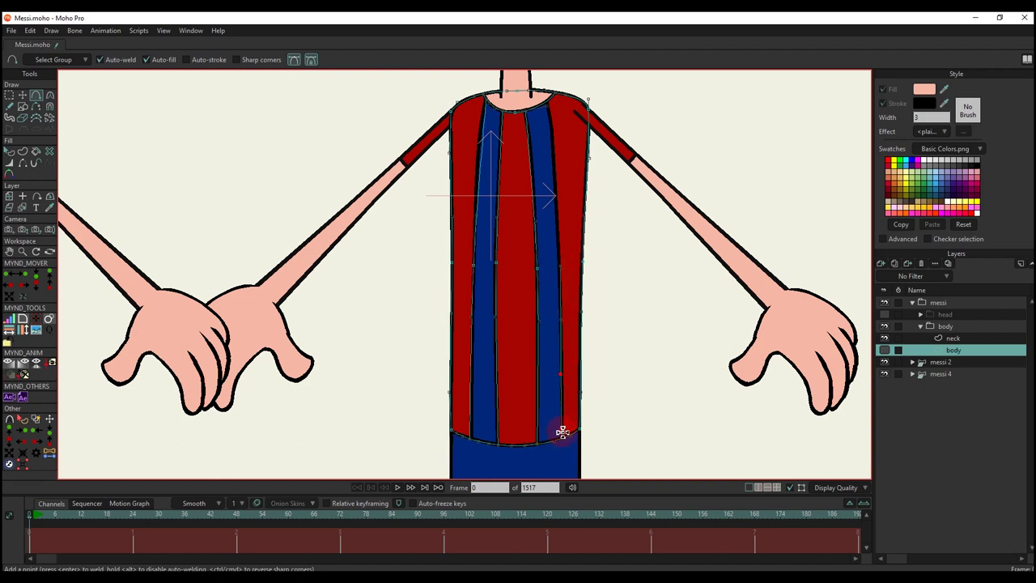
pyautogui.moveTo(563, 432); pyautogui.dragTo(564, 438)
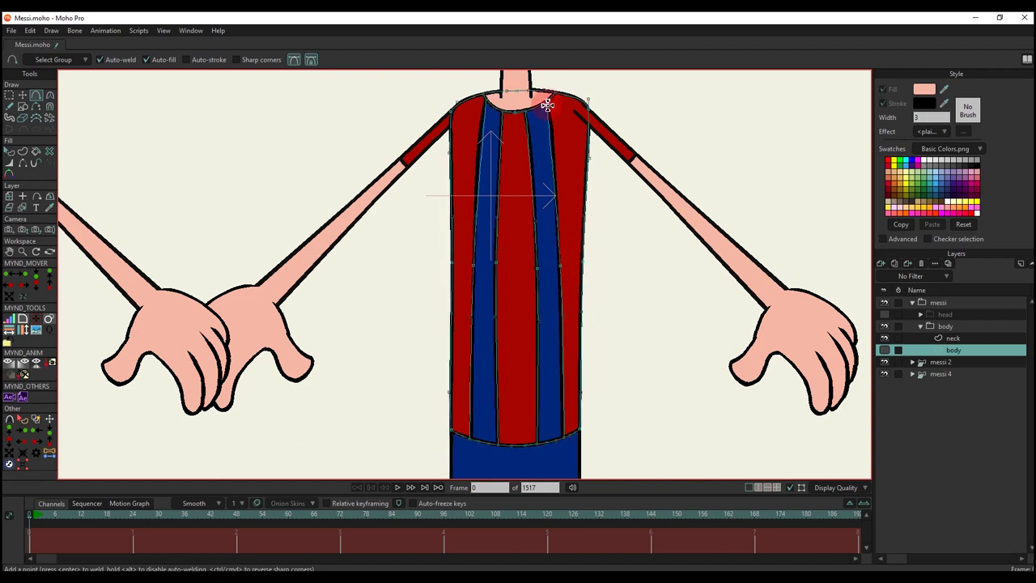
pyautogui.scroll(2, 590, 104)
pyautogui.moveTo(654, 69); pyautogui.dragTo(624, 190)
pyautogui.scroll(1, 591, 192)
# Step: Bend the upper part of the right-hand stripe's outer edge with its curve handle to follow the reference
pyautogui.press('t')
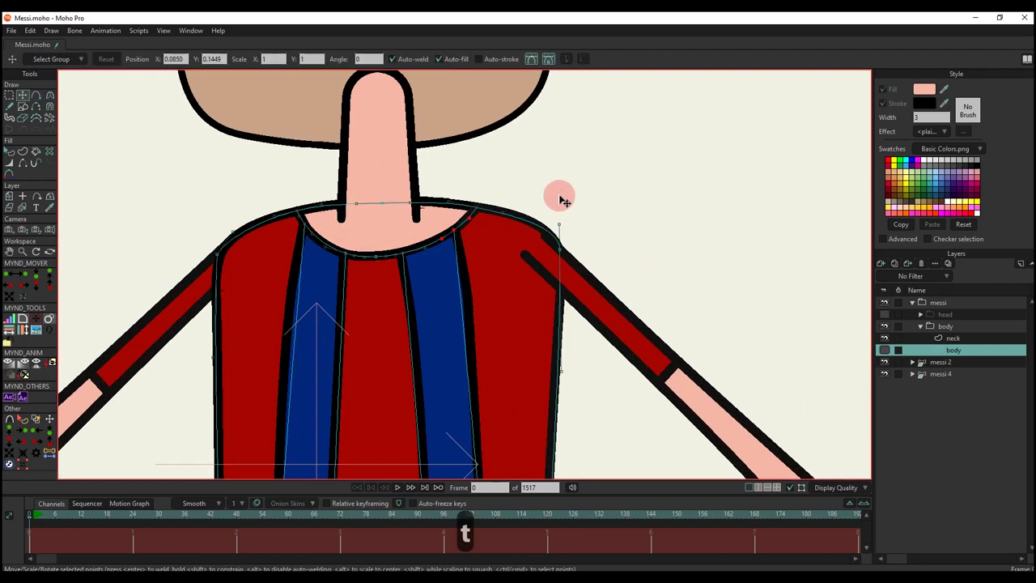
pyautogui.scroll(3, 527, 212)
pyautogui.moveTo(476, 171); pyautogui.dragTo(506, 252)
pyautogui.scroll(-2, 509, 257)
pyautogui.moveTo(514, 301); pyautogui.dragTo(556, 173)
pyautogui.scroll(4, 476, 91)
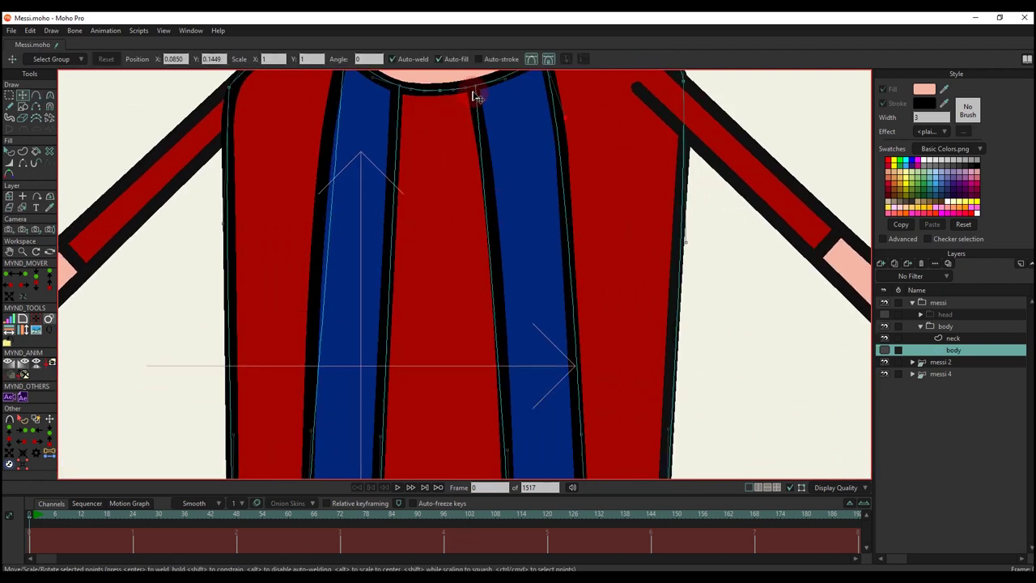
# Step: Adjust the handles of the right-hand stripe's inner edge at the neckline and mid-torso to match the reference line
pyautogui.moveTo(476, 90); pyautogui.dragTo(509, 243)
pyautogui.press('t')
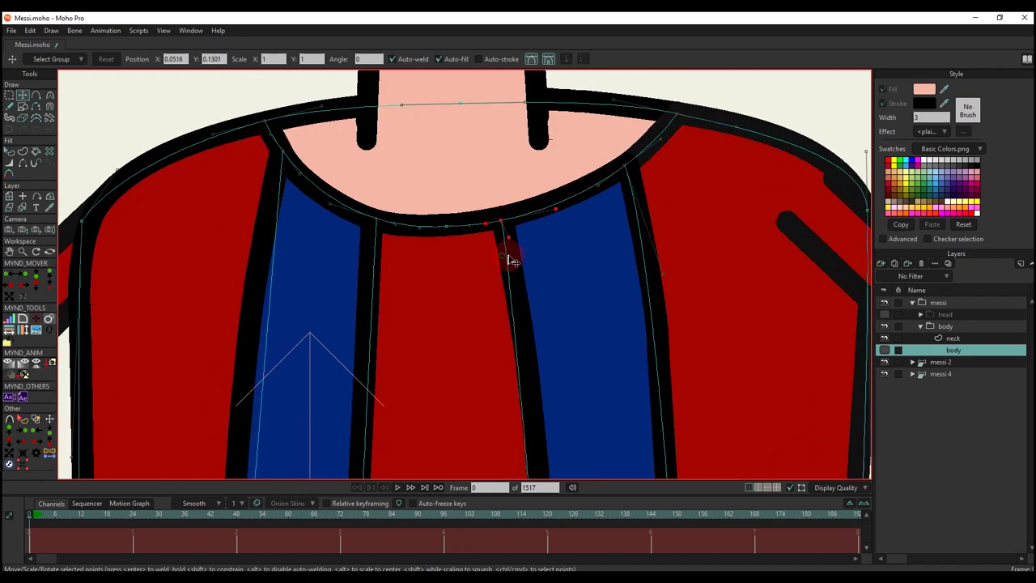
pyautogui.scroll(-3, 518, 291)
pyautogui.scroll(-2, 539, 324)
pyautogui.moveTo(541, 437); pyautogui.dragTo(540, 299)
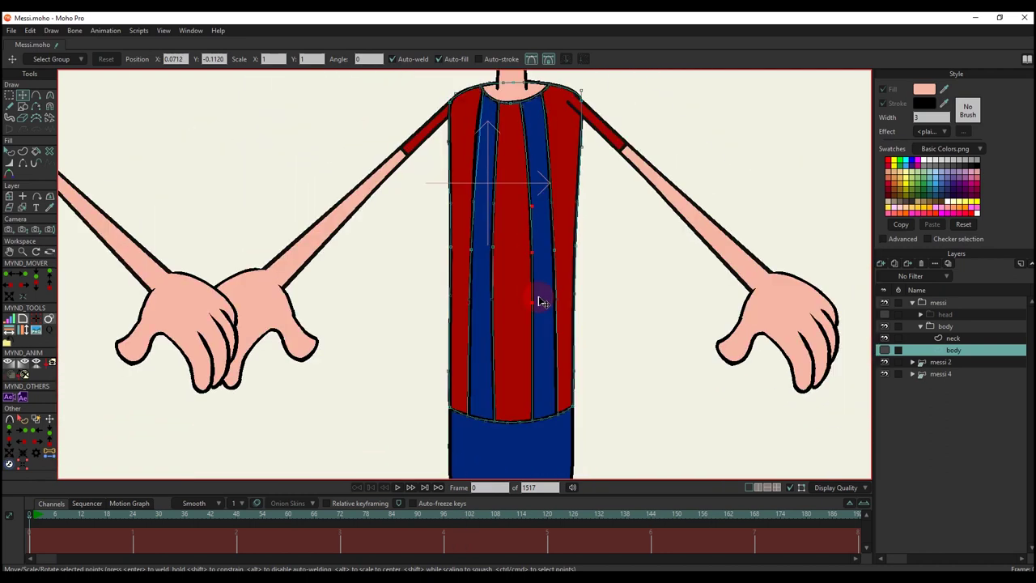
# Step: Curve the upper part of the left-hand stripe's outer edge by adjusting its handle at the neckline
pyautogui.scroll(5, 478, 119)
pyautogui.moveTo(478, 119); pyautogui.dragTo(494, 148)
pyautogui.scroll(-5, 560, 203)
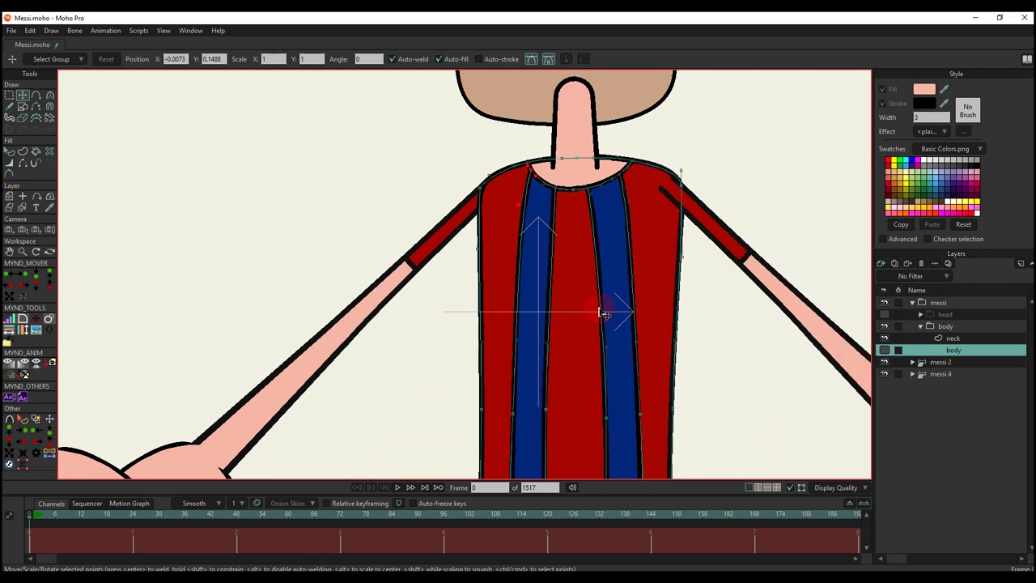
# Step: Turn the visibility of the traced body layer back on
pyautogui.scroll(2, 570, 335)
pyautogui.scroll(-2, 486, 231)
pyautogui.click(886, 350)
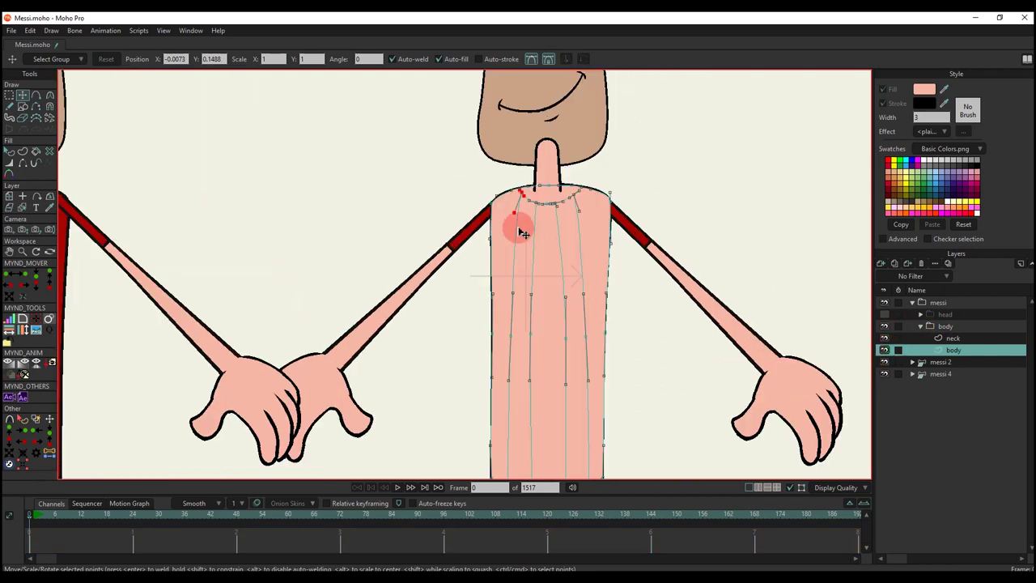
pyautogui.scroll(1, 519, 229)
pyautogui.scroll(-2, 522, 230)
pyautogui.scroll(2, 525, 230)
# Step: Enable the black stroke on the torso shape and sample the dark red of the reference shirt as its fill
pyautogui.press('w')
pyautogui.scroll(2, 530, 191)
pyautogui.press('h')
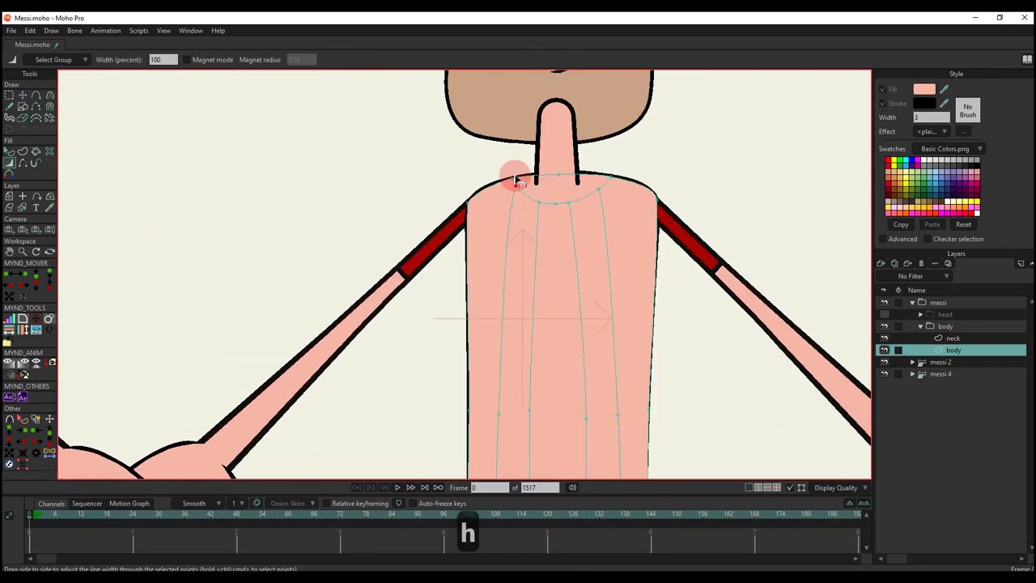
pyautogui.scroll(-1, 502, 201)
pyautogui.press('q')
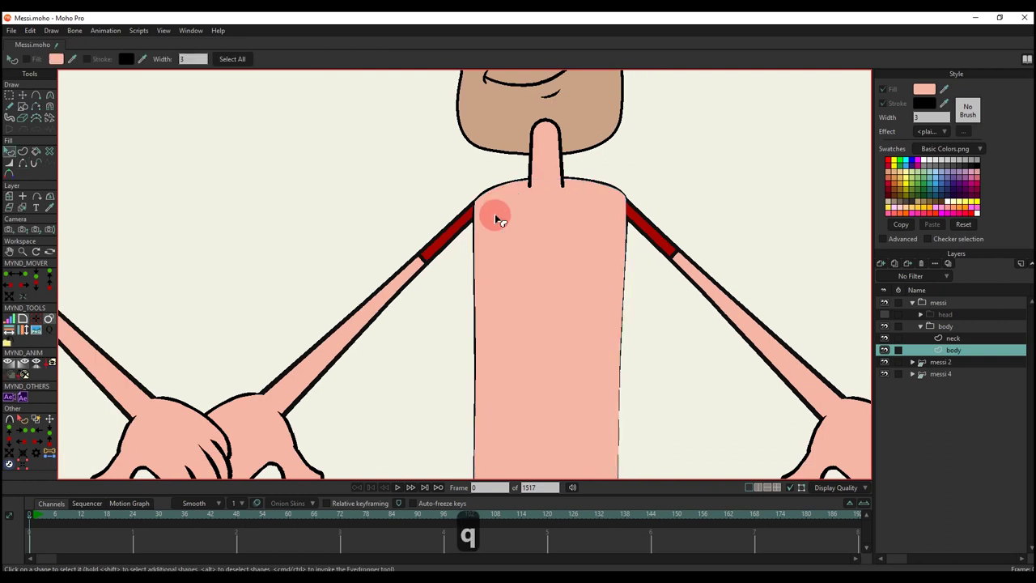
pyautogui.click(496, 223)
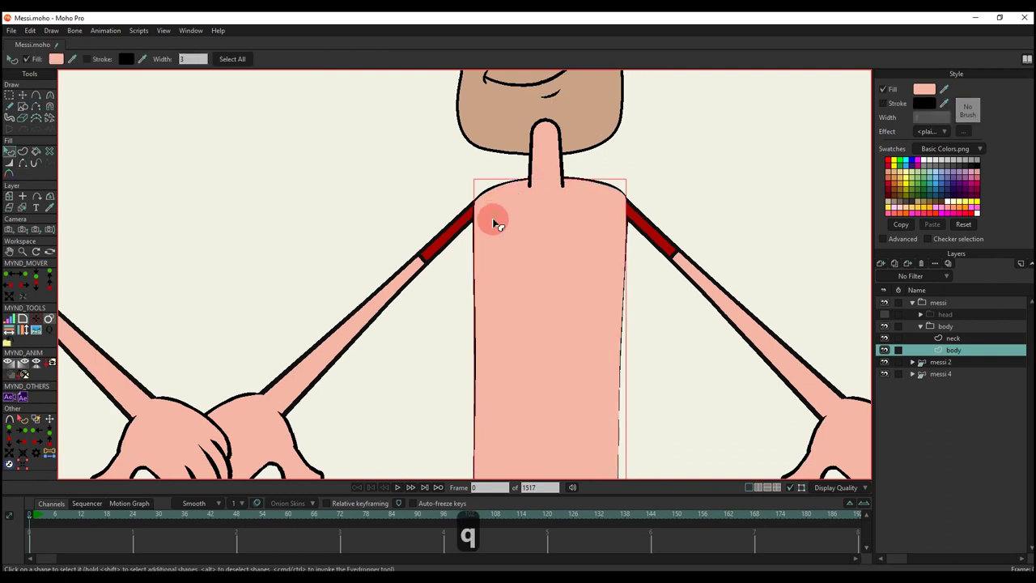
pyautogui.scroll(-2, 497, 223)
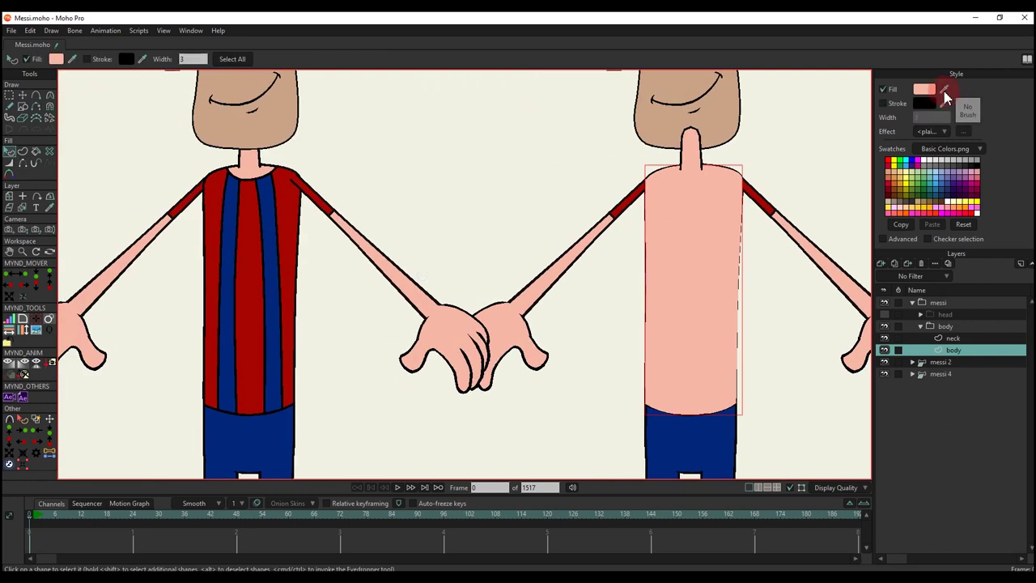
pyautogui.click(882, 104)
pyautogui.moveTo(944, 91); pyautogui.dragTo(290, 220)
# Step: Create a filled and outlined neckline shape from the collar points and sample the neck's skin colour as its fill
pyautogui.moveTo(686, 181); pyautogui.dragTo(597, 175)
pyautogui.press('g')
pyautogui.scroll(4, 591, 164)
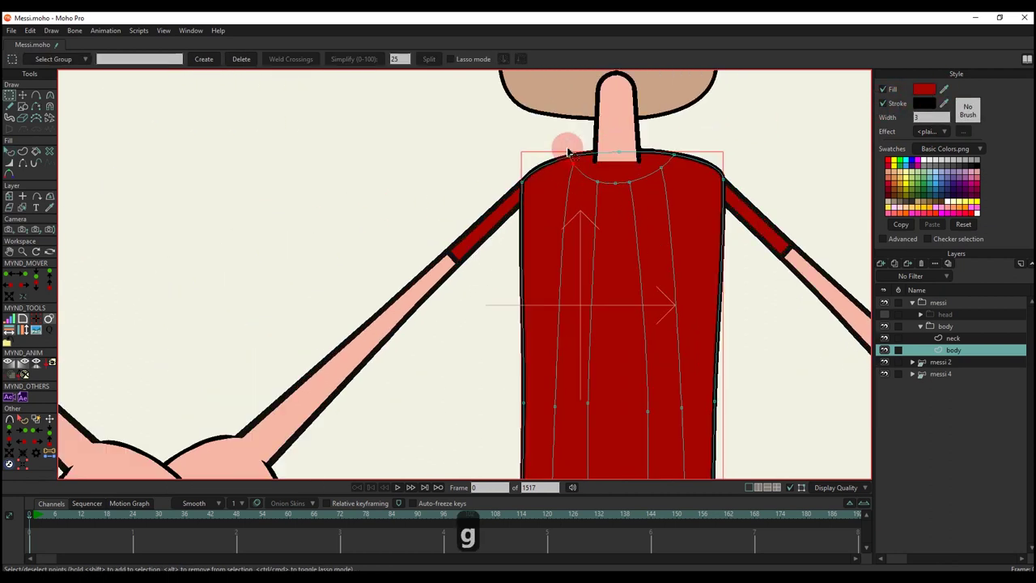
pyautogui.click(569, 154)
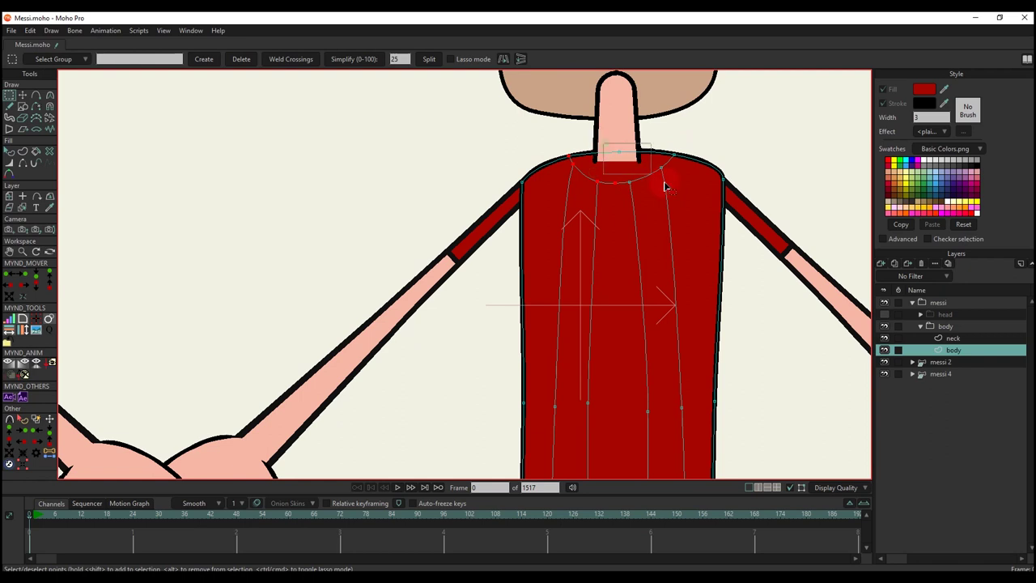
pyautogui.click(24, 152)
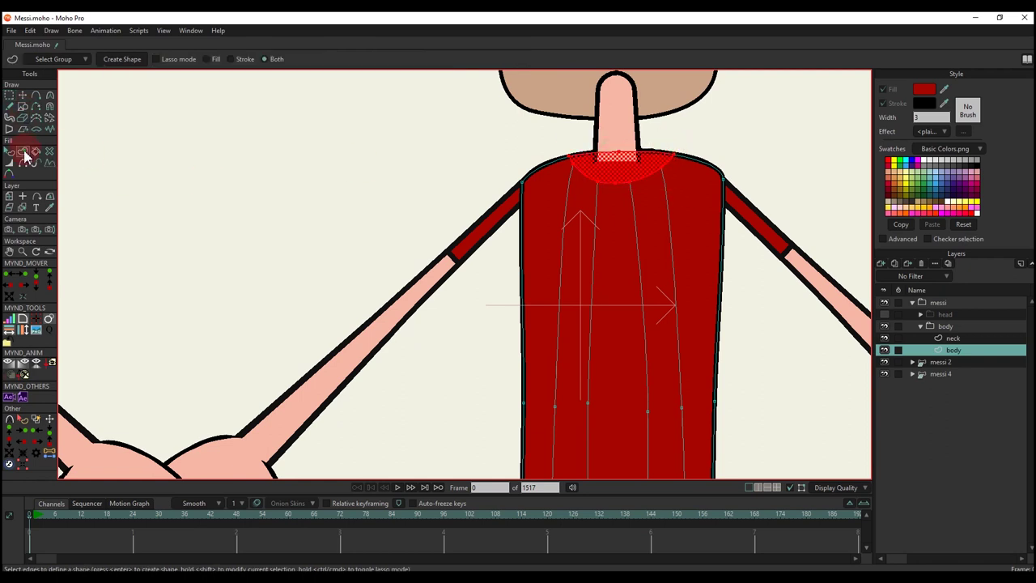
pyautogui.click(121, 61)
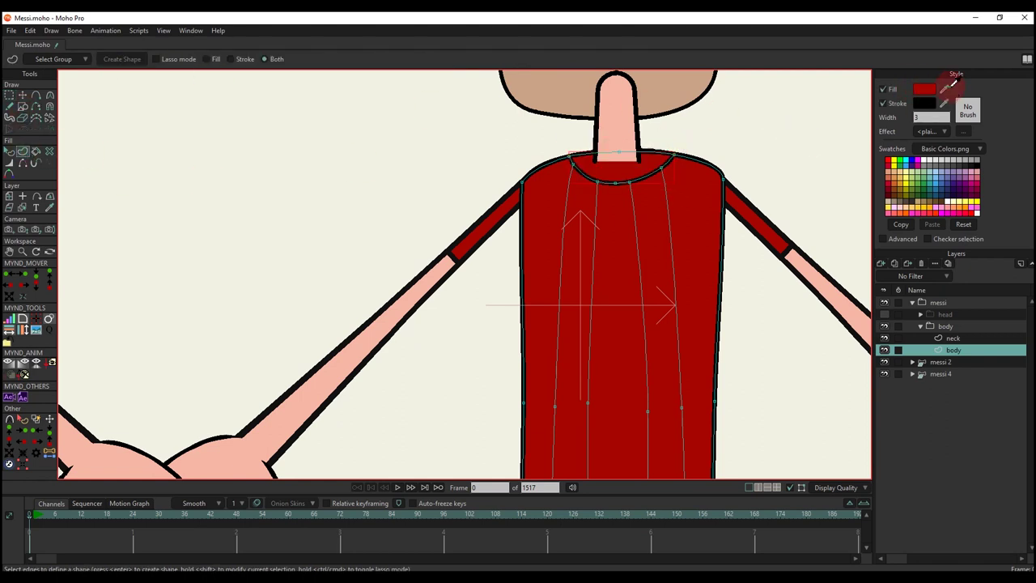
pyautogui.moveTo(949, 87); pyautogui.dragTo(622, 122)
pyautogui.press('q')
pyautogui.scroll(-5, 595, 185)
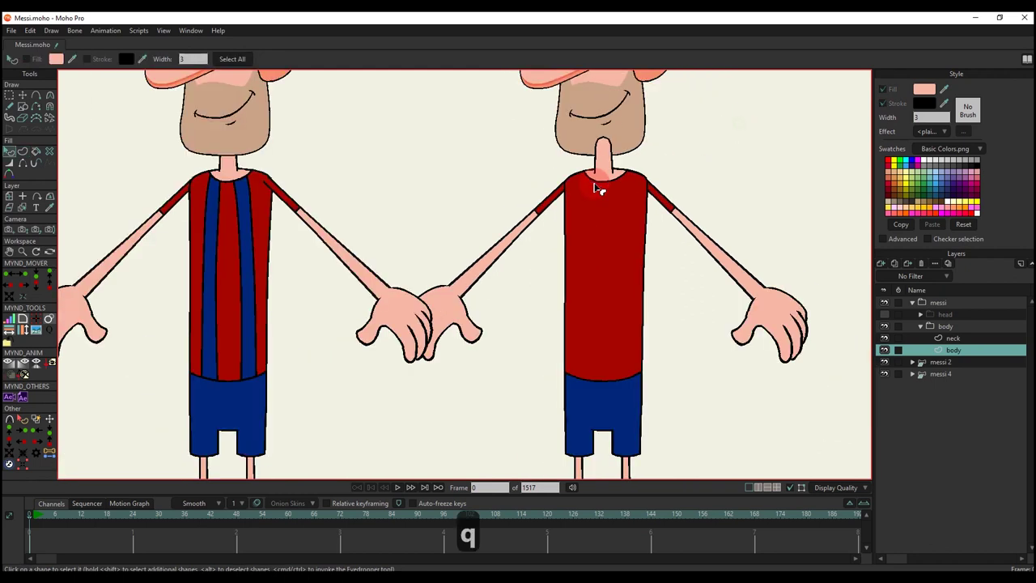
# Step: Create an outlined shape from the left-hand stripe's points, neckline to hem, filled with the blue sampled from the shorts
pyautogui.press('g')
pyautogui.scroll(4, 597, 189)
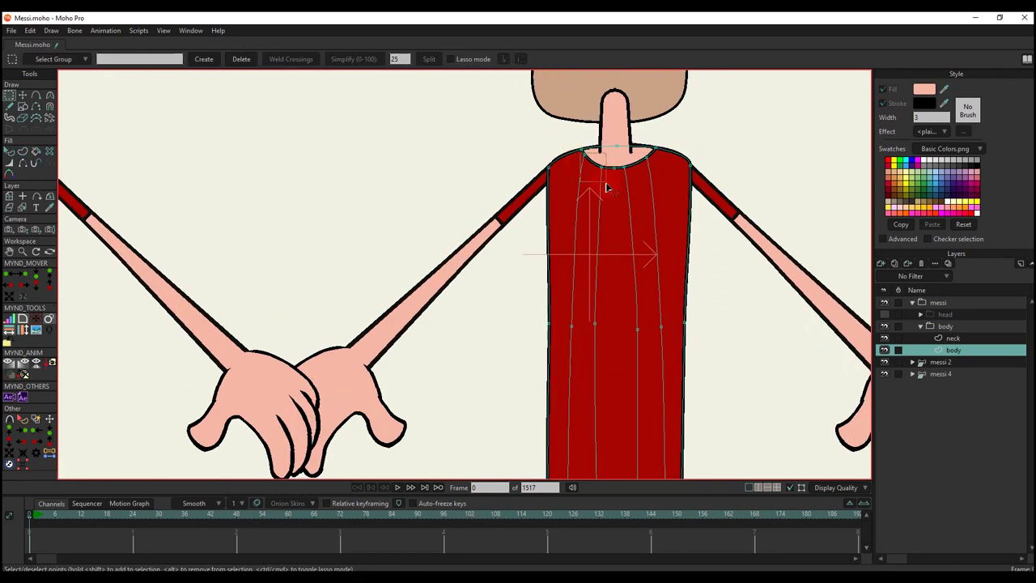
pyautogui.scroll(-2, 605, 188)
pyautogui.scroll(3, 583, 405)
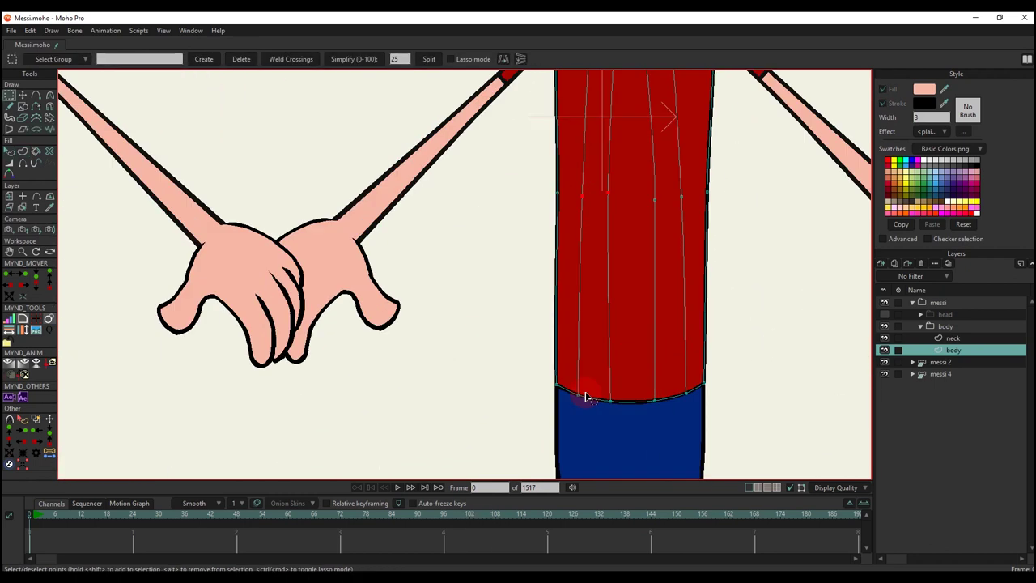
pyautogui.click(476, 398)
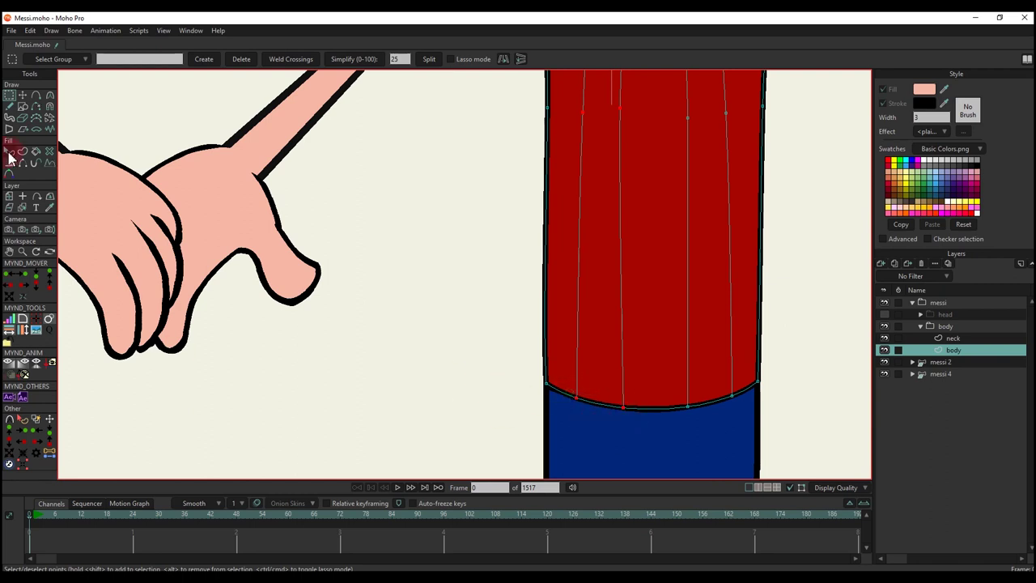
pyautogui.click(28, 151)
pyautogui.click(122, 59)
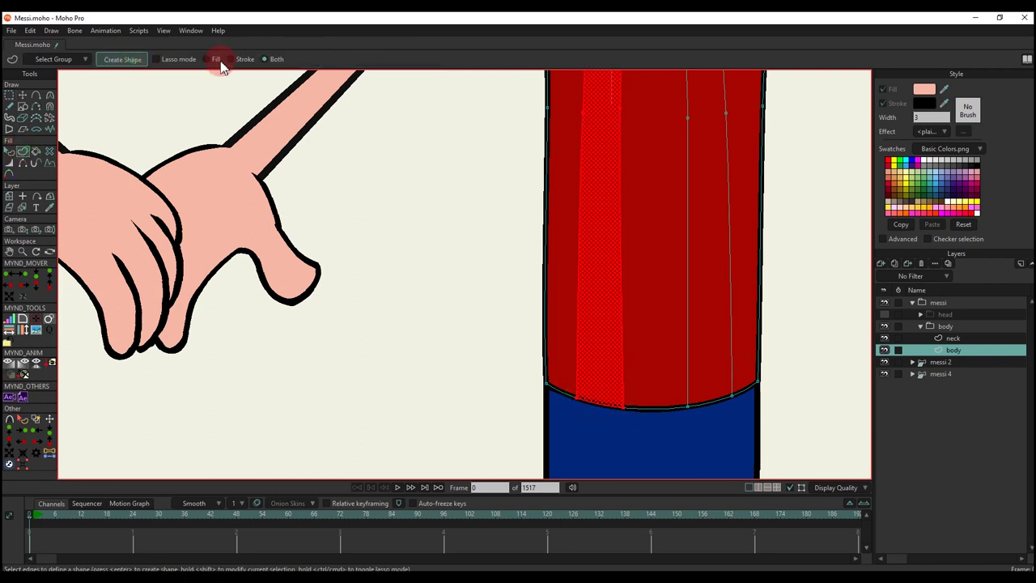
pyautogui.click(925, 88)
pyautogui.moveTo(947, 89); pyautogui.dragTo(681, 427)
pyautogui.scroll(-1, 656, 367)
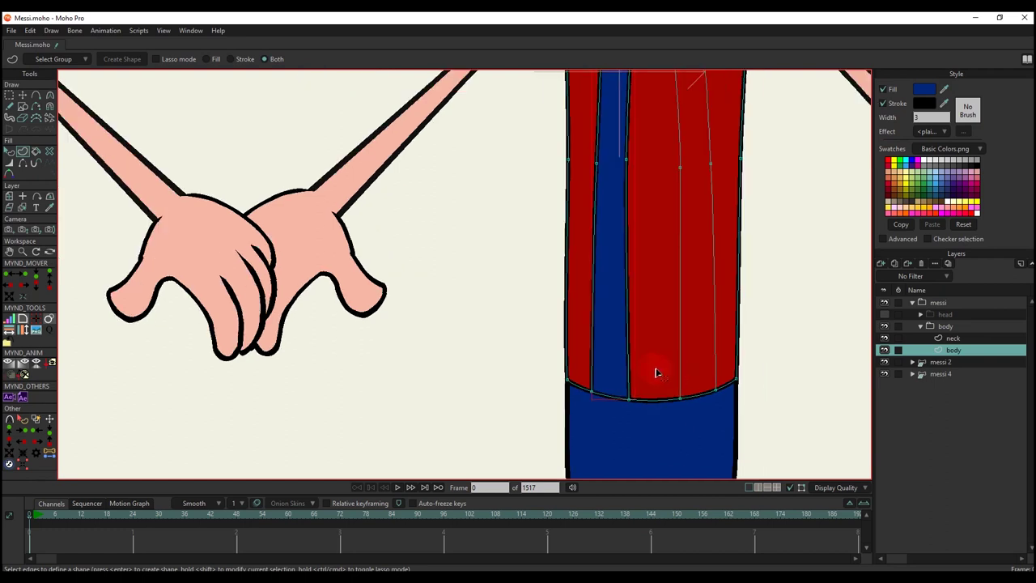
# Step: Create the right-hand stripe as a blue filled and outlined shape from its hem, mid-torso and neckline points
pyautogui.moveTo(688, 378); pyautogui.dragTo(596, 410)
pyautogui.press('g')
pyautogui.moveTo(632, 444); pyautogui.dragTo(633, 445)
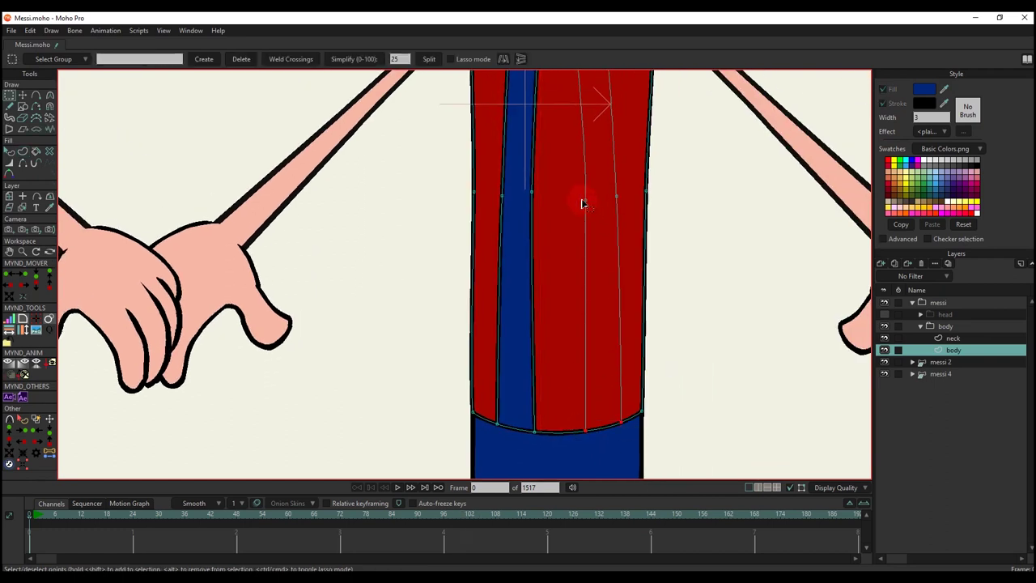
pyautogui.scroll(-3, 625, 218)
pyautogui.scroll(3, 595, 174)
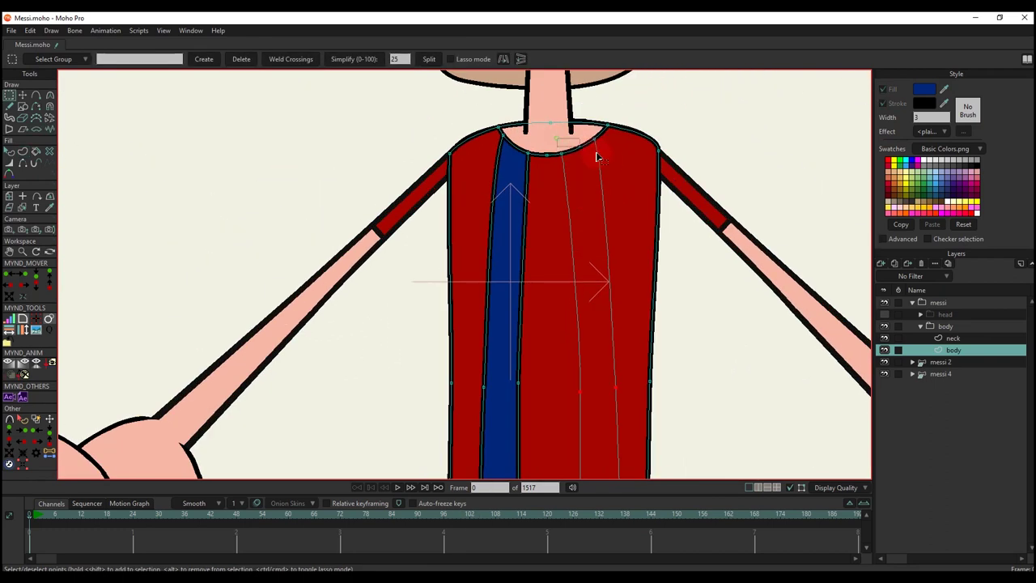
pyautogui.click(24, 151)
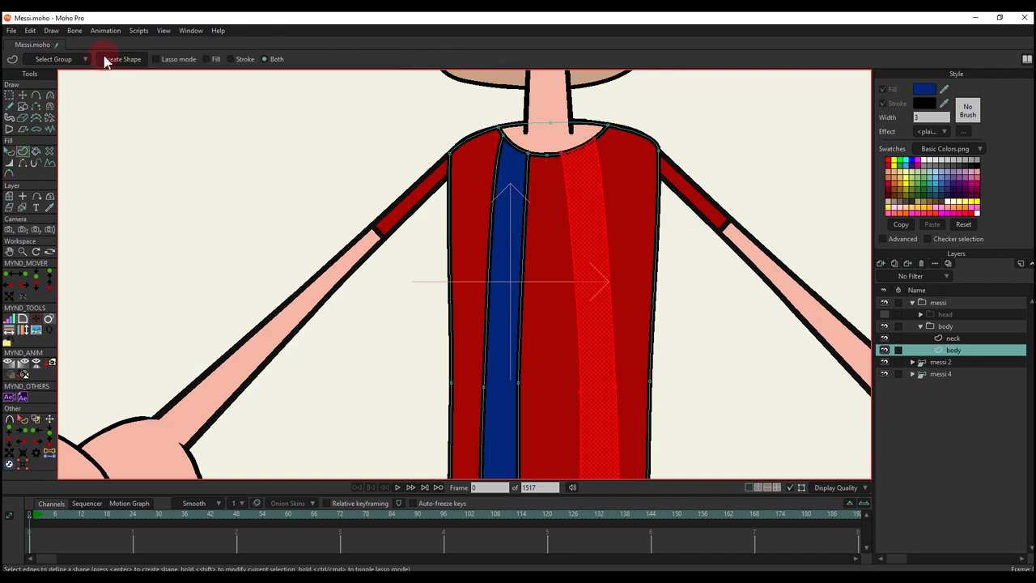
pyautogui.click(107, 61)
pyautogui.press('q')
pyautogui.click(780, 136)
pyautogui.scroll(-8, 569, 211)
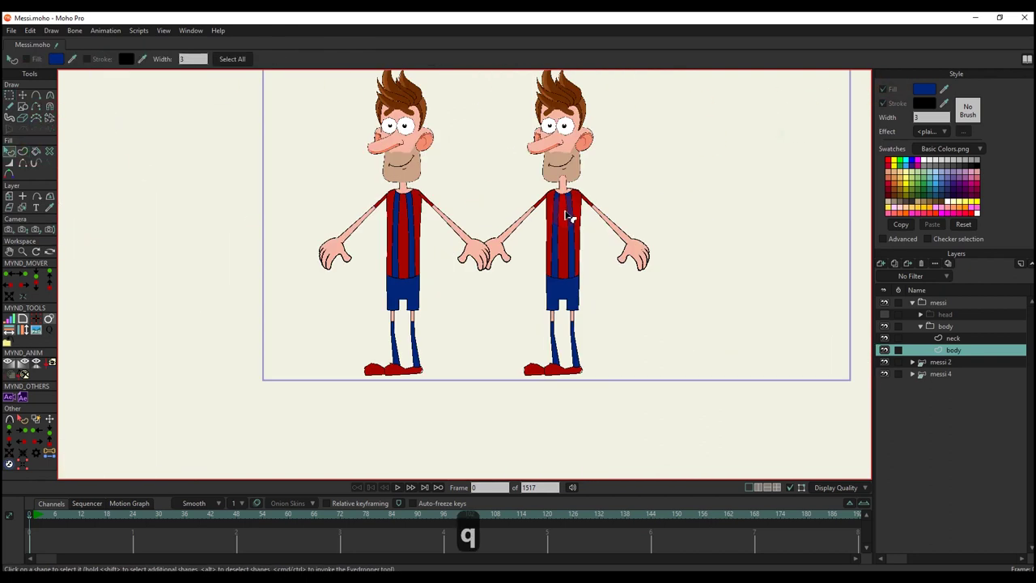
# Step: Render the current frame to check the striped shirt against the reference, close the preview and show the head layer again
pyautogui.moveTo(563, 217); pyautogui.dragTo(553, 238)
pyautogui.scroll(3, 553, 240)
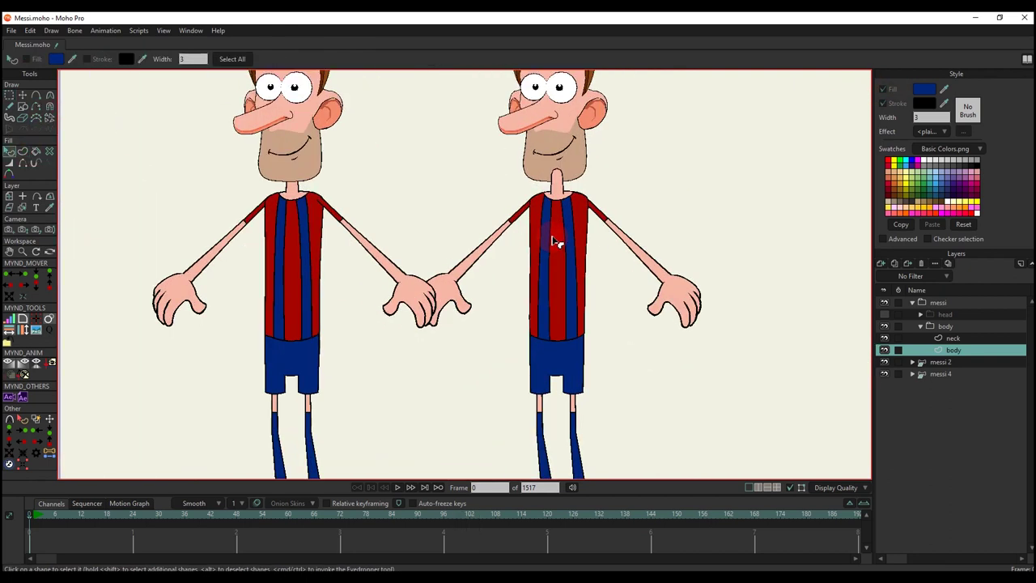
pyautogui.hotkey('ctrl', 'r')
pyautogui.scroll(3, 544, 286)
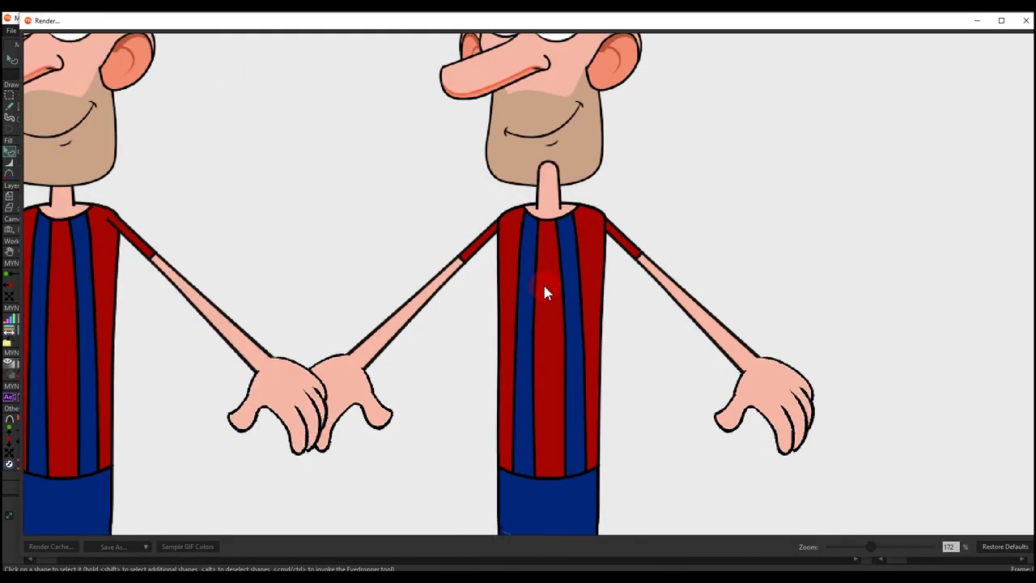
pyautogui.scroll(-3, 544, 286)
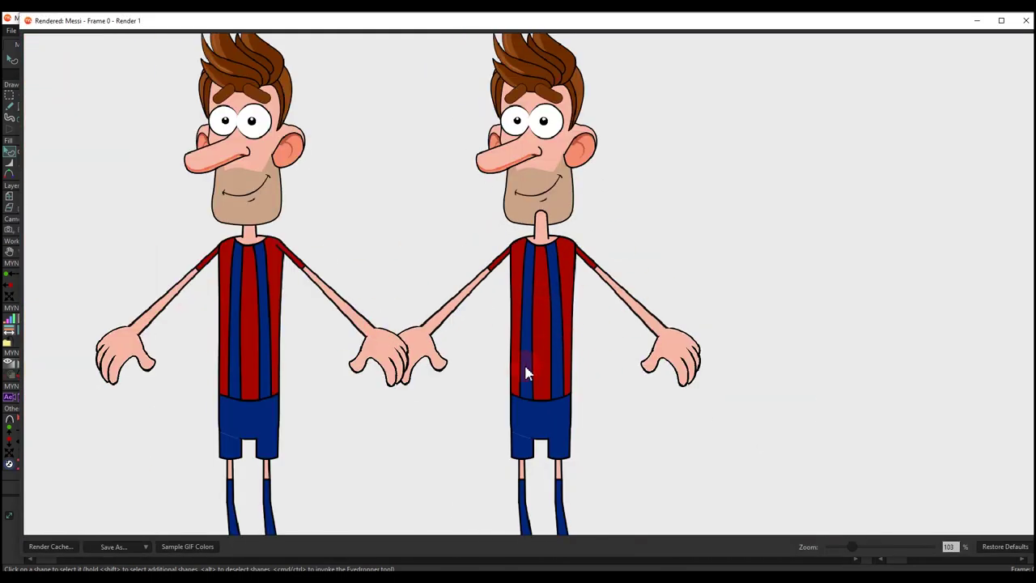
pyautogui.scroll(-1, 752, 156)
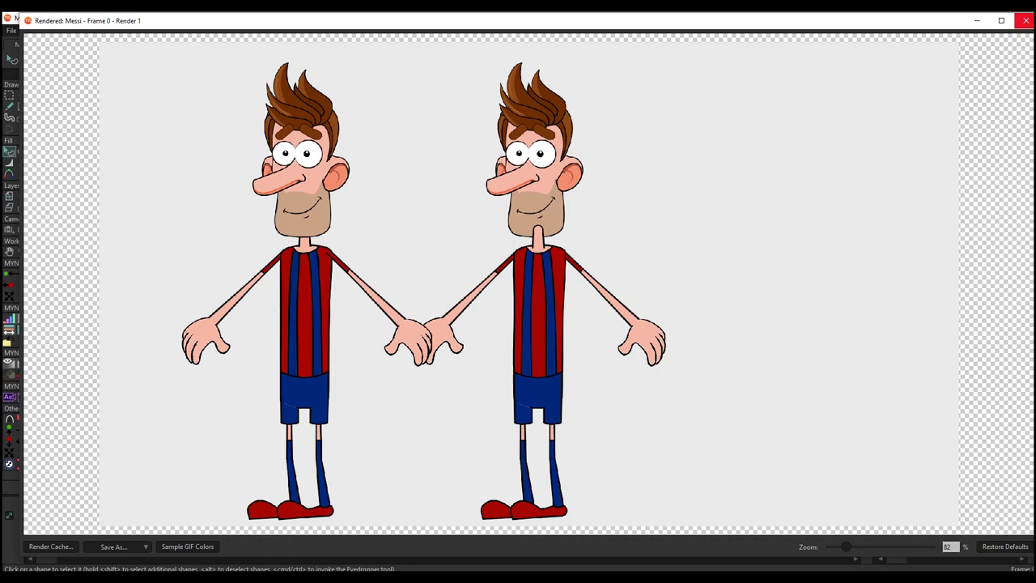
pyautogui.click(1025, 20)
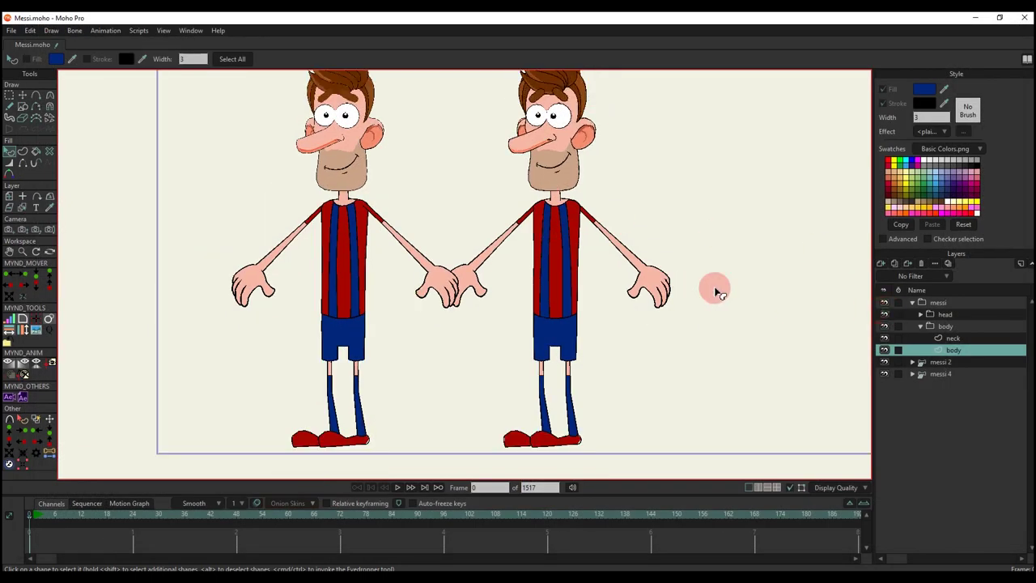
# Step: Examine the neck join and how the reference character's shorts are built, and return to the traced body layer
pyautogui.scroll(6, 569, 233)
pyautogui.scroll(-6, 567, 229)
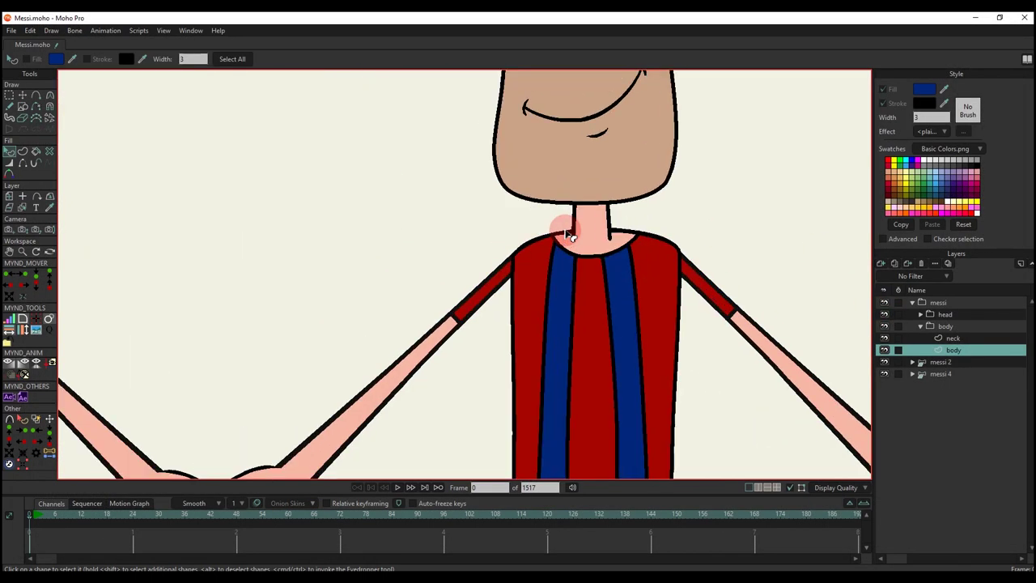
pyautogui.scroll(6, 583, 307)
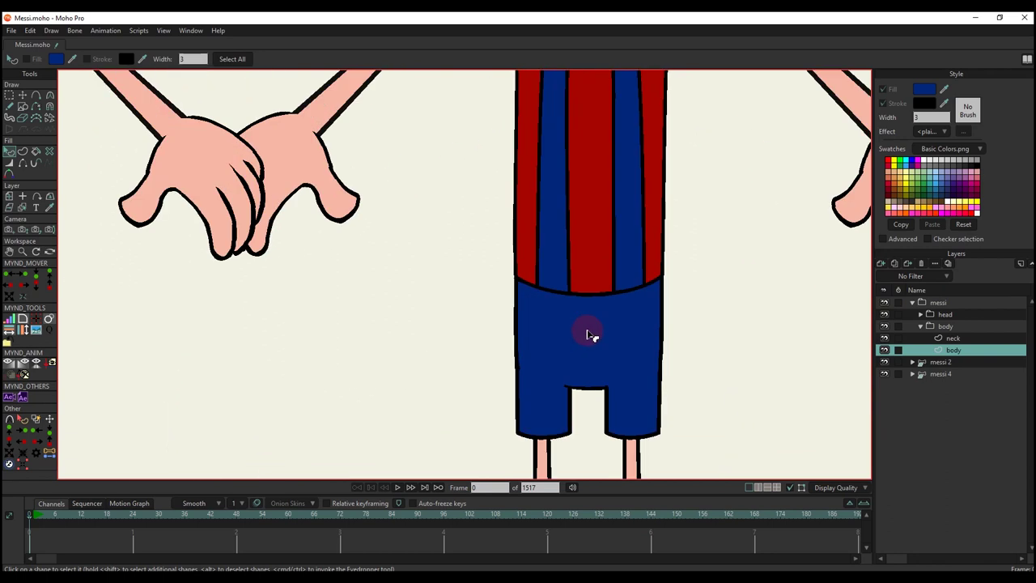
pyautogui.click(591, 334)
pyautogui.press('t')
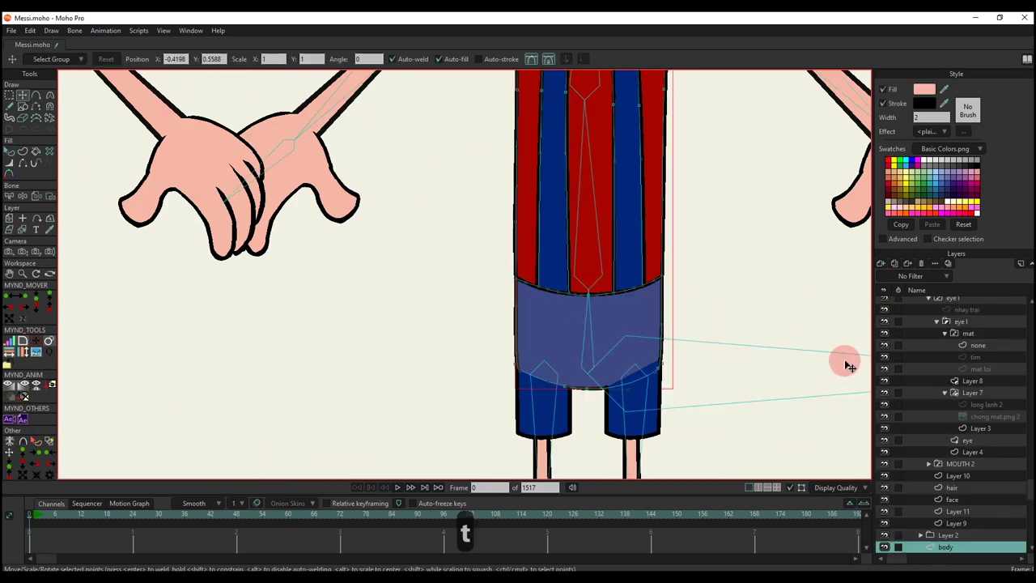
pyautogui.scroll(-4, 728, 405)
pyautogui.press('q')
pyautogui.scroll(-2, 704, 271)
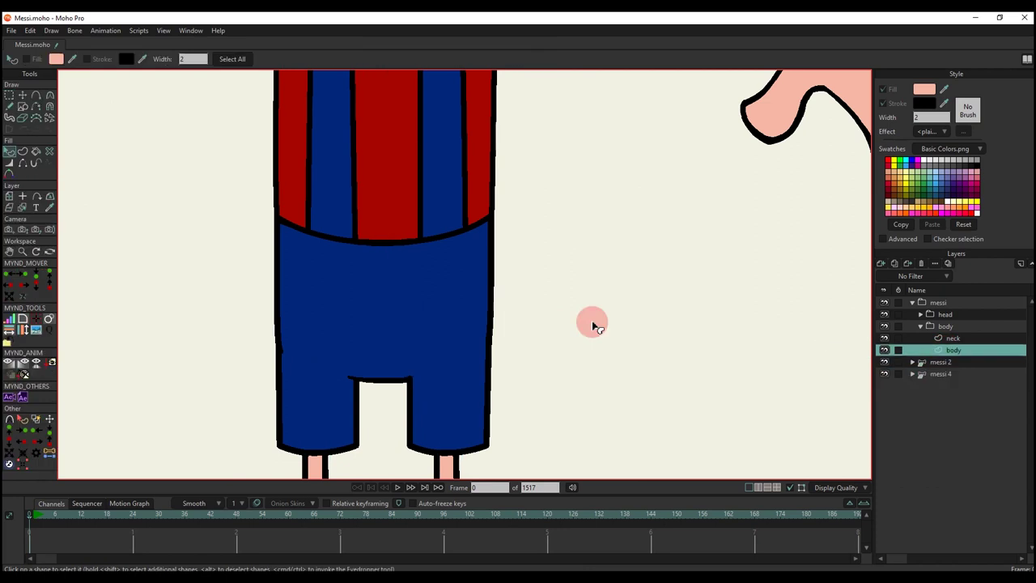
pyautogui.scroll(-3, 519, 283)
pyautogui.scroll(3, 397, 241)
pyautogui.press('a')
pyautogui.scroll(1, 405, 235)
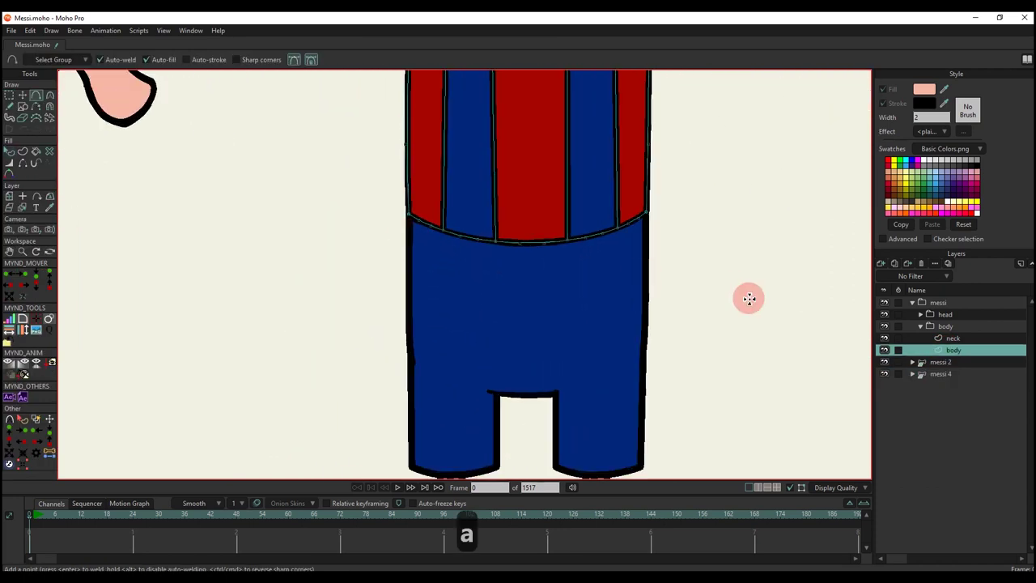
pyautogui.scroll(-1, 540, 359)
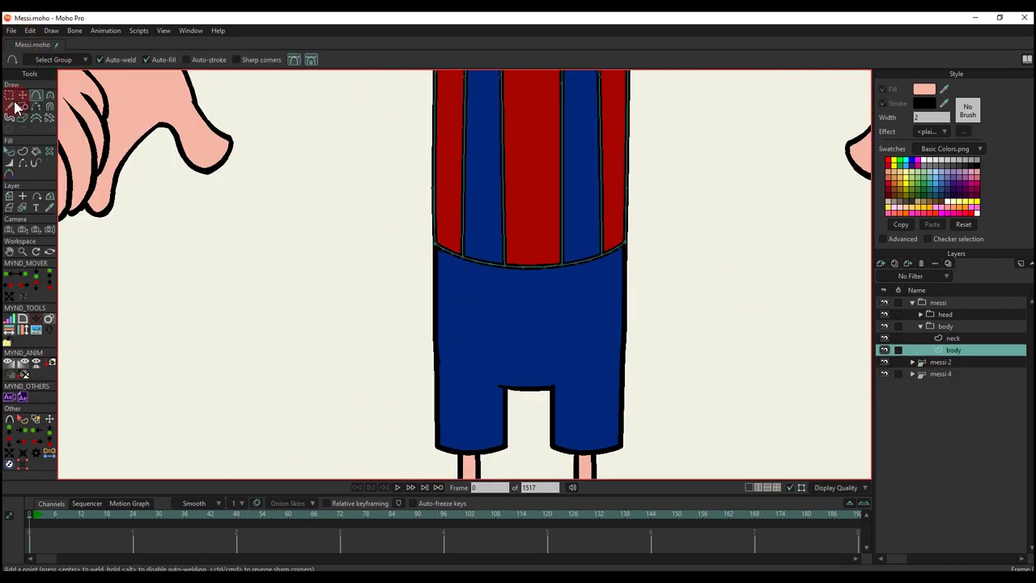
pyautogui.click(23, 110)
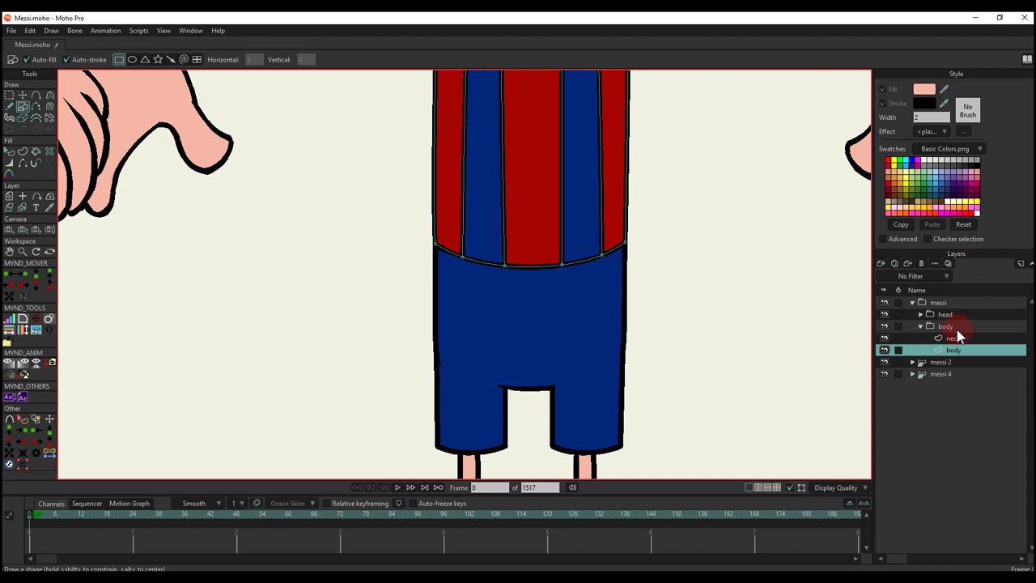
pyautogui.scroll(-2, 454, 303)
pyautogui.scroll(1, 476, 315)
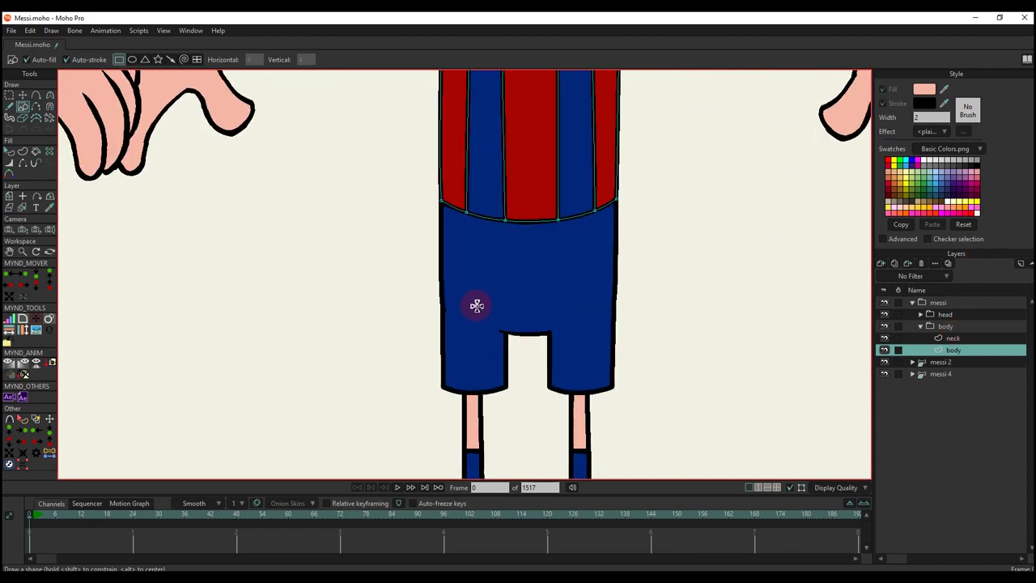
pyautogui.moveTo(476, 306); pyautogui.dragTo(448, 278)
pyautogui.hotkey('ctrl', 'z')
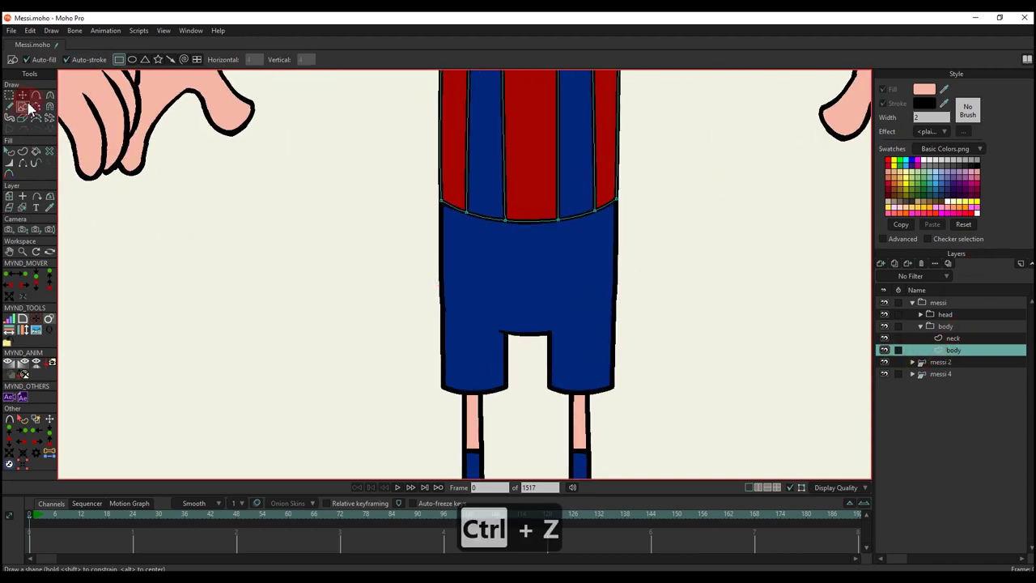
# Step: Draw a circle with the oval shape over the left side of the shorts, level with the hip
pyautogui.click(132, 60)
pyautogui.scroll(1, 480, 294)
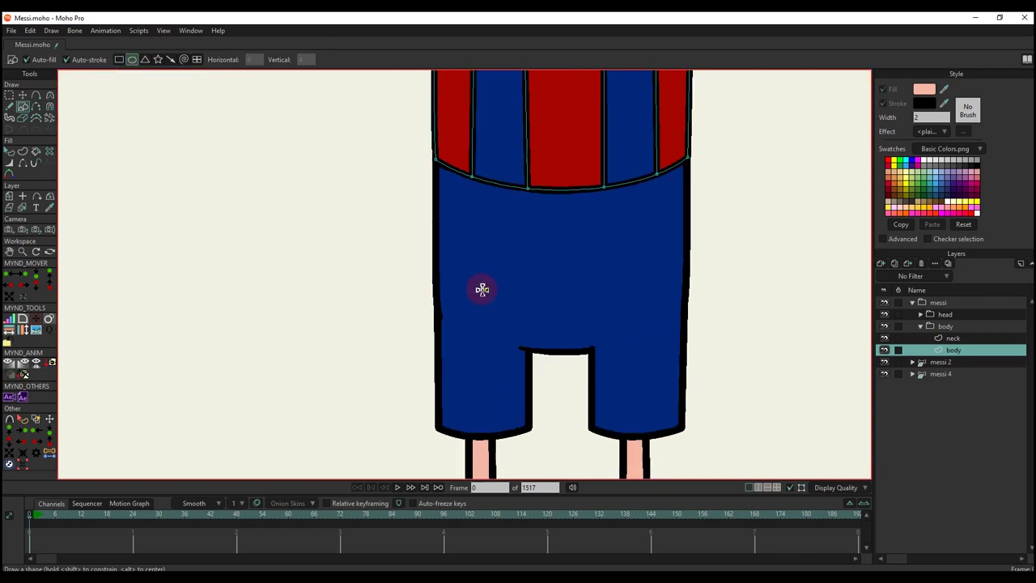
pyautogui.moveTo(481, 289)
pyautogui.mouseDown()
pyautogui.moveTo(430, 254)
pyautogui.moveTo(437, 261)
pyautogui.mouseUp()
pyautogui.press('t')
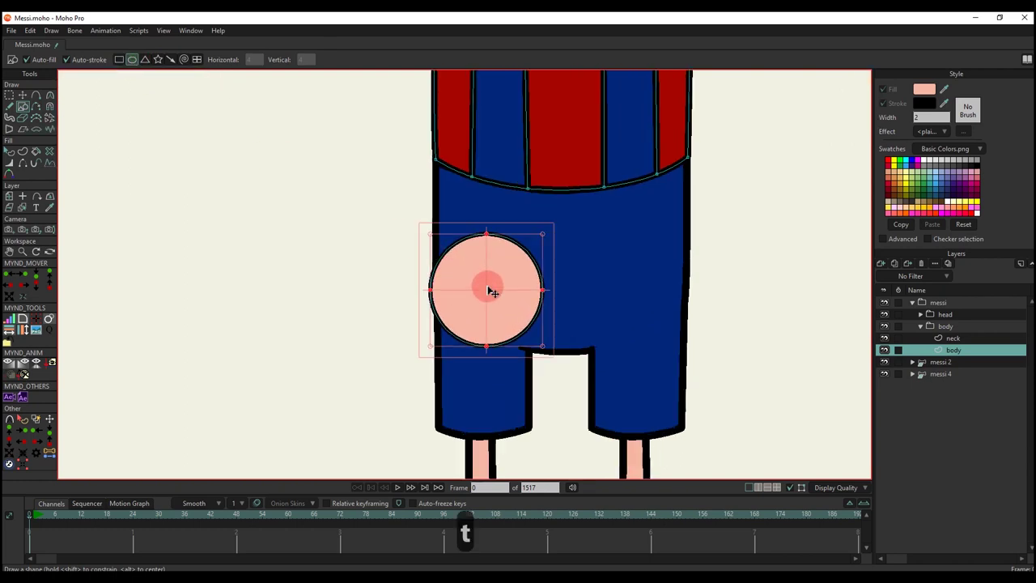
# Step: Shrink the circle slightly and move it to fit against the left edge of the reference shorts
pyautogui.scroll(1, 454, 235)
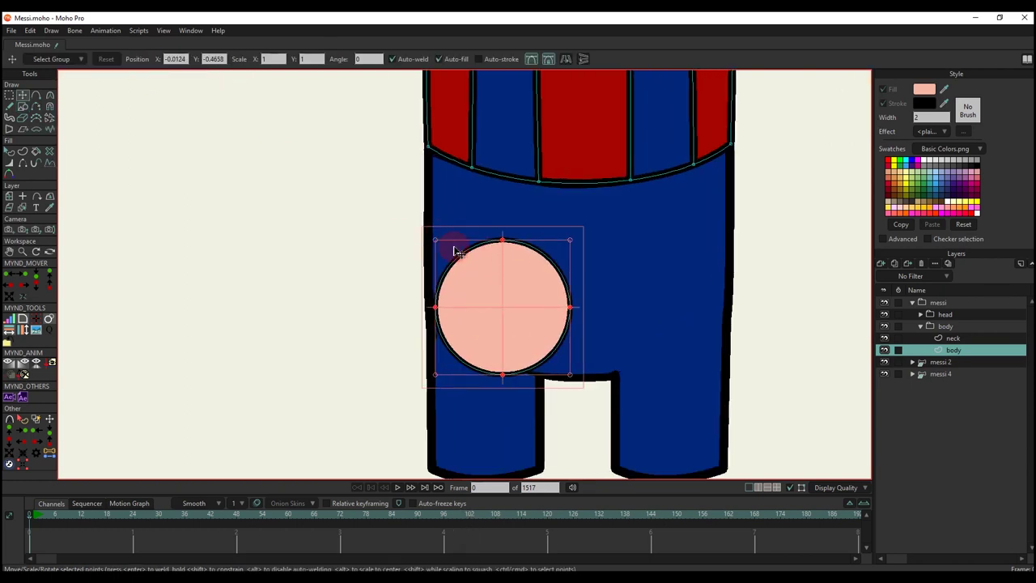
pyautogui.moveTo(572, 244)
pyautogui.mouseDown()
pyautogui.moveTo(561, 240)
pyautogui.moveTo(563, 252)
pyautogui.mouseUp()
pyautogui.moveTo(521, 289); pyautogui.dragTo(519, 293)
pyautogui.moveTo(559, 378); pyautogui.dragTo(553, 373)
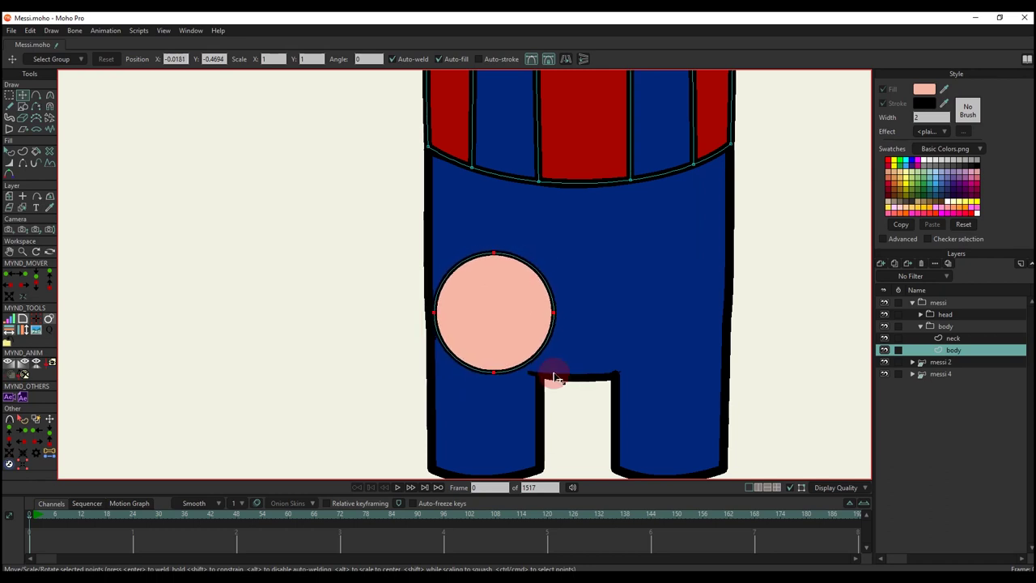
pyautogui.press('q')
pyautogui.scroll(-2, 520, 324)
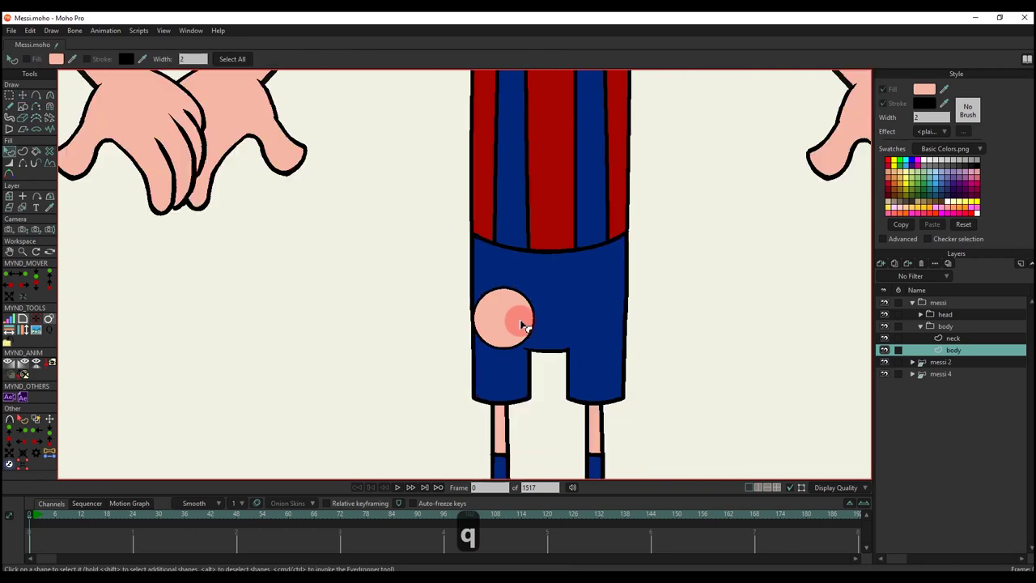
pyautogui.click(497, 328)
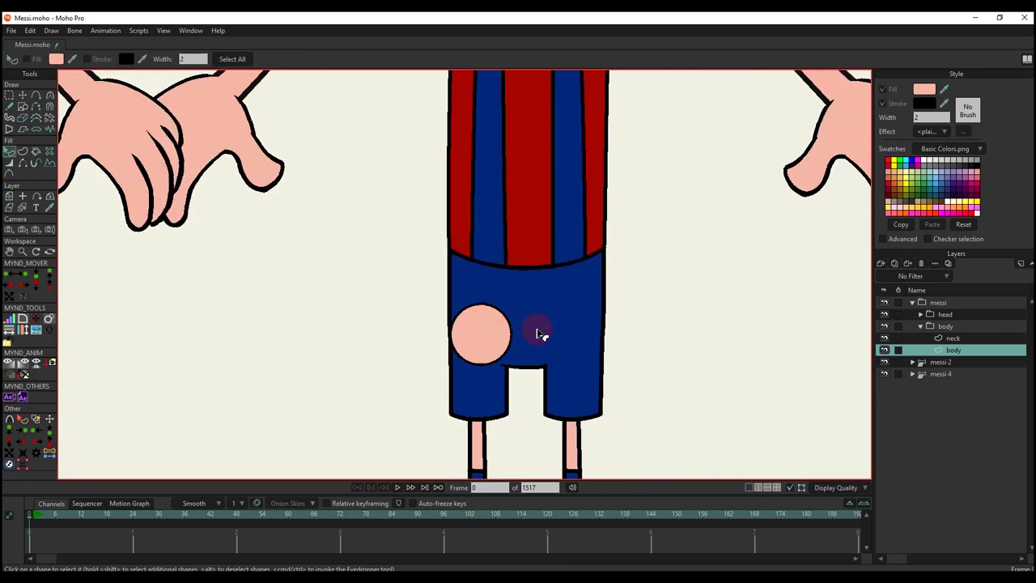
pyautogui.scroll(-1, 540, 335)
pyautogui.scroll(3, 518, 397)
# Step: Duplicate the circle and place the copy level with it against the right edge of the shorts
pyautogui.press('t')
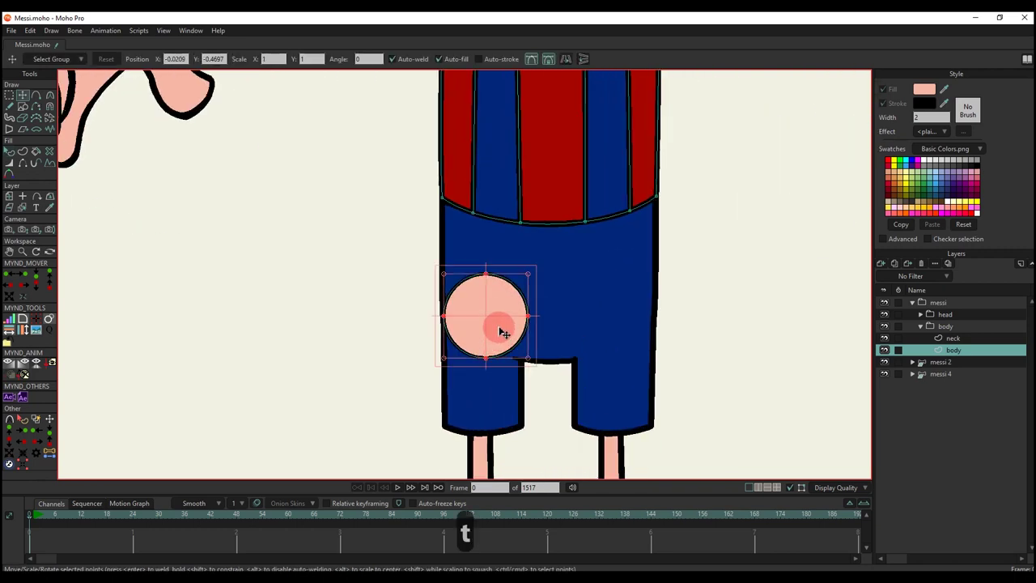
pyautogui.hotkey('ctrl', 'c')
pyautogui.hotkey('ctrl', 'v')
pyautogui.moveTo(492, 317); pyautogui.dragTo(620, 328)
pyautogui.scroll(-5, 611, 322)
pyautogui.press('q')
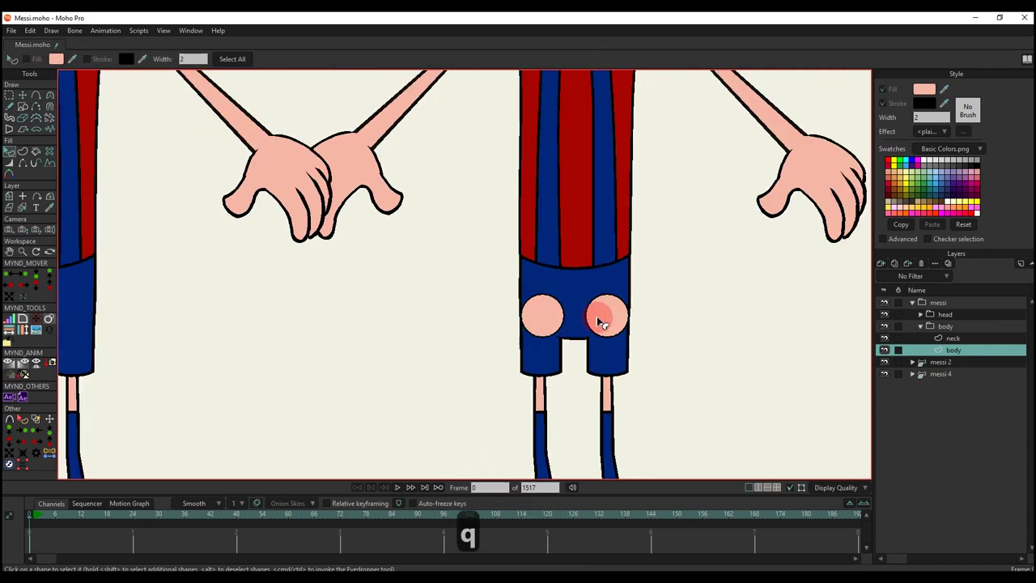
pyautogui.scroll(4, 589, 306)
pyautogui.press('t')
pyautogui.scroll(2, 595, 323)
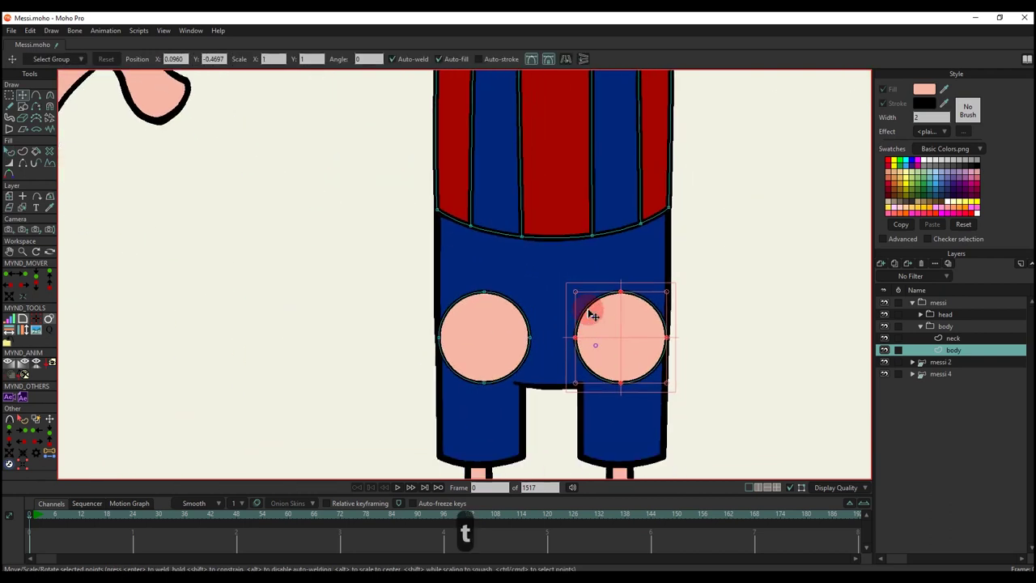
# Step: Add curves joining the shirt hem corners to the circles' outer sides, and a straight line between the circles' bottom points
pyautogui.press('q')
pyautogui.press('a')
pyautogui.scroll(2, 440, 201)
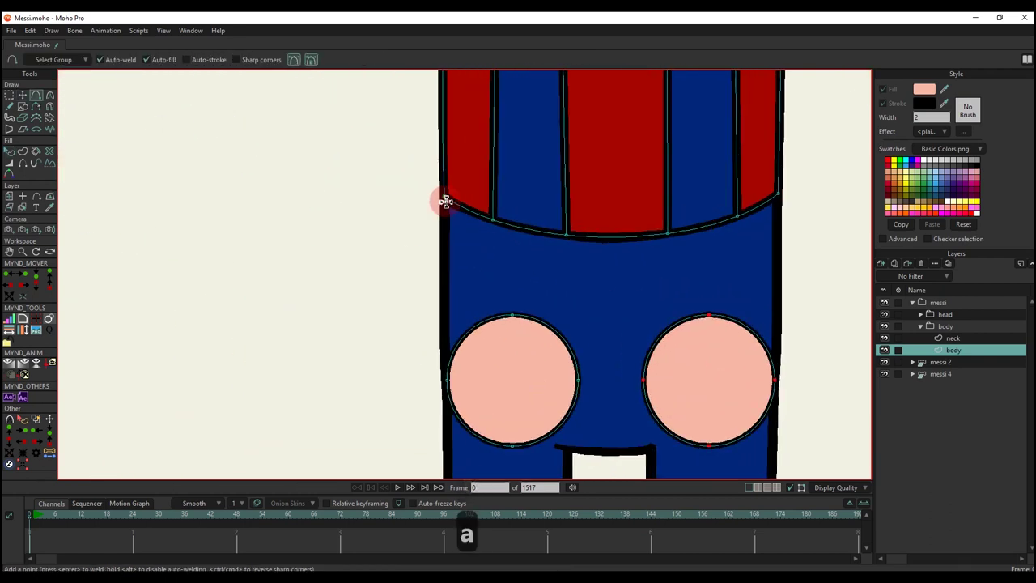
pyautogui.moveTo(446, 381); pyautogui.dragTo(447, 381)
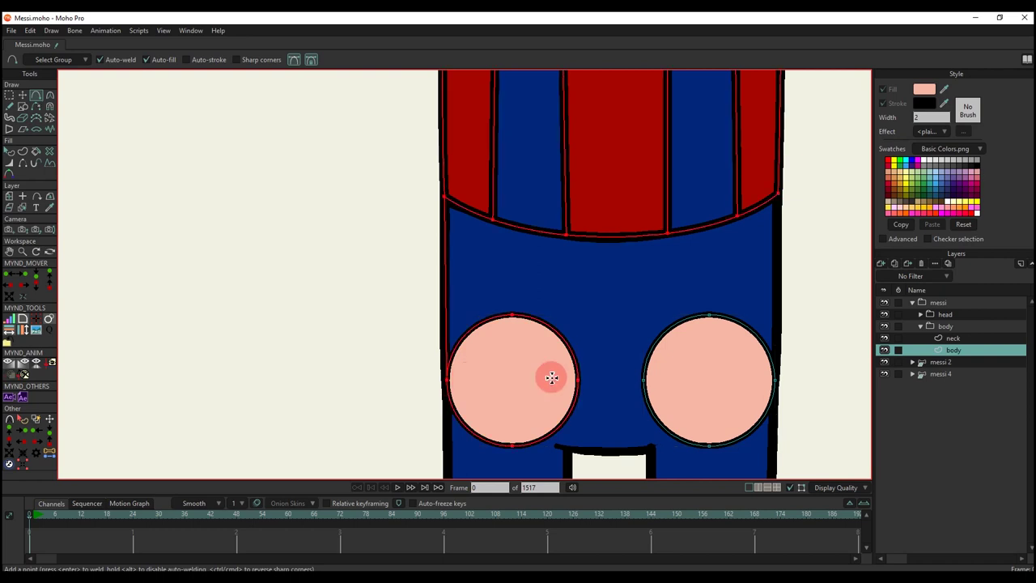
pyautogui.moveTo(574, 442); pyautogui.dragTo(662, 369)
pyautogui.moveTo(731, 290); pyautogui.dragTo(722, 314)
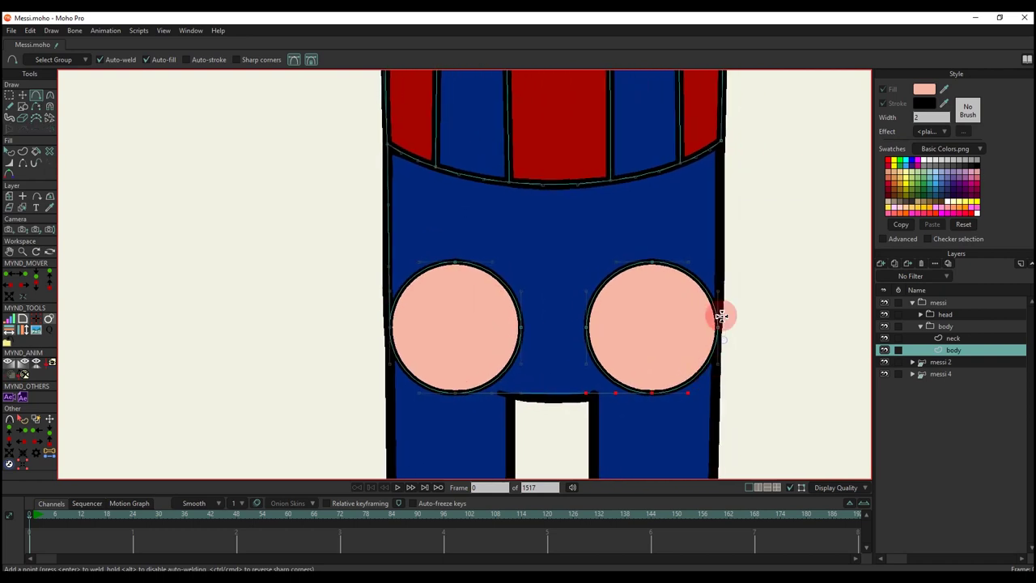
pyautogui.moveTo(729, 144); pyautogui.dragTo(722, 302)
pyautogui.scroll(-2, 752, 296)
pyautogui.press('g')
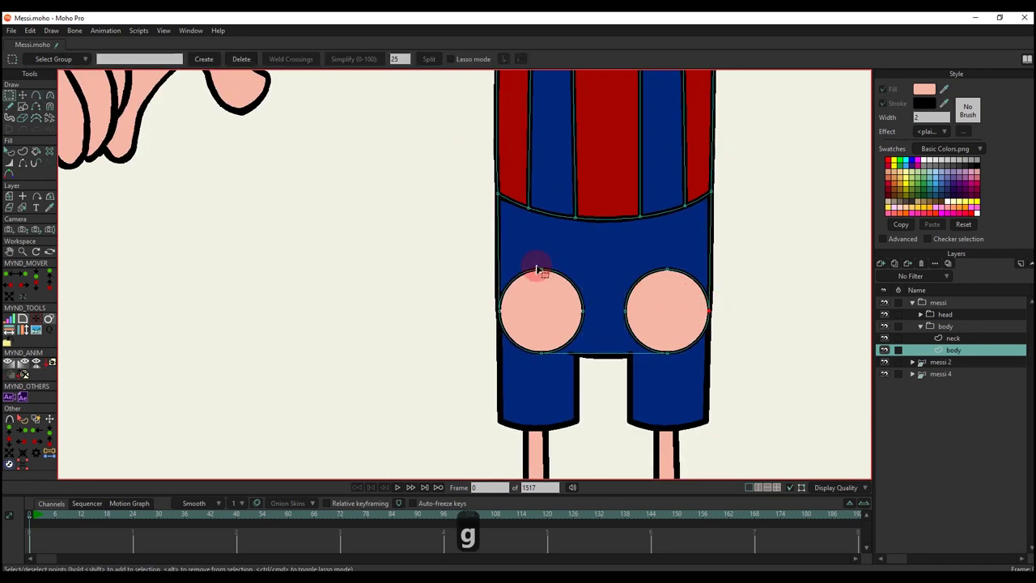
# Step: Recolour both circles with the blue fill sampled from the shorts
pyautogui.scroll(2, 563, 295)
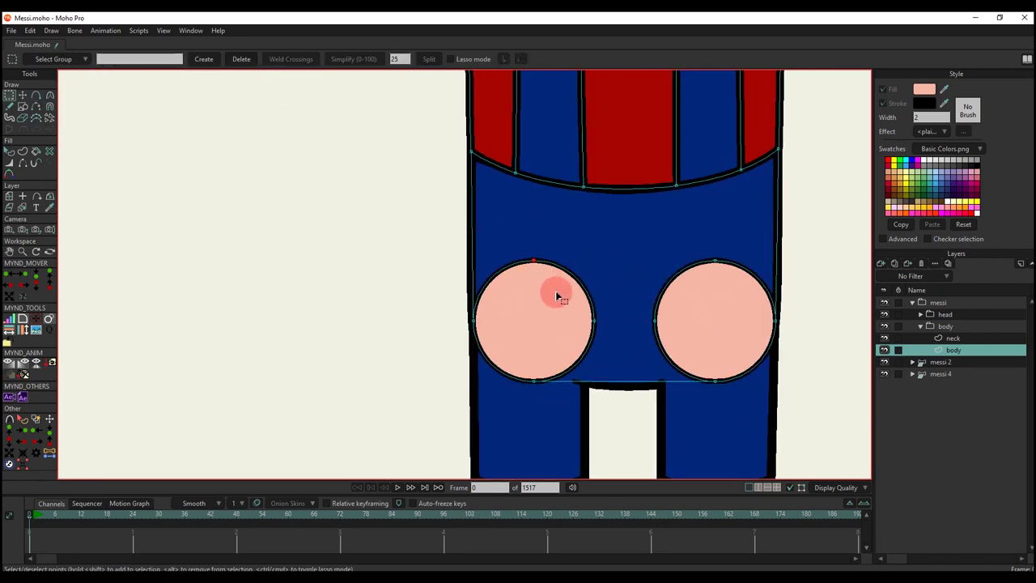
pyautogui.press('q')
pyautogui.click(558, 312)
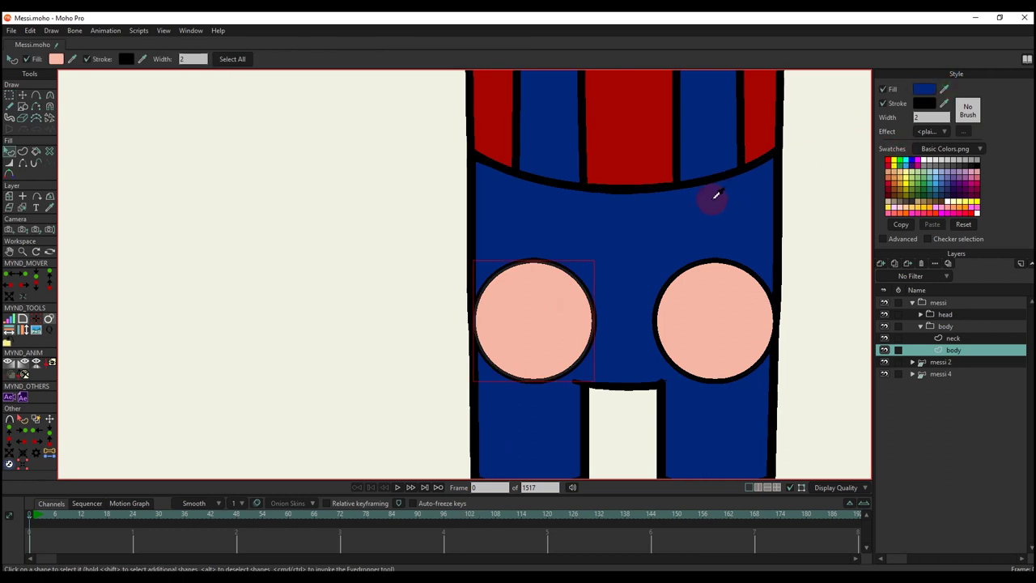
pyautogui.keyDown('ctrl'); pyautogui.click(716, 195); pyautogui.keyUp('ctrl')
pyautogui.click(724, 308)
pyautogui.keyDown('ctrl'); pyautogui.click(710, 206); pyautogui.keyUp('ctrl')
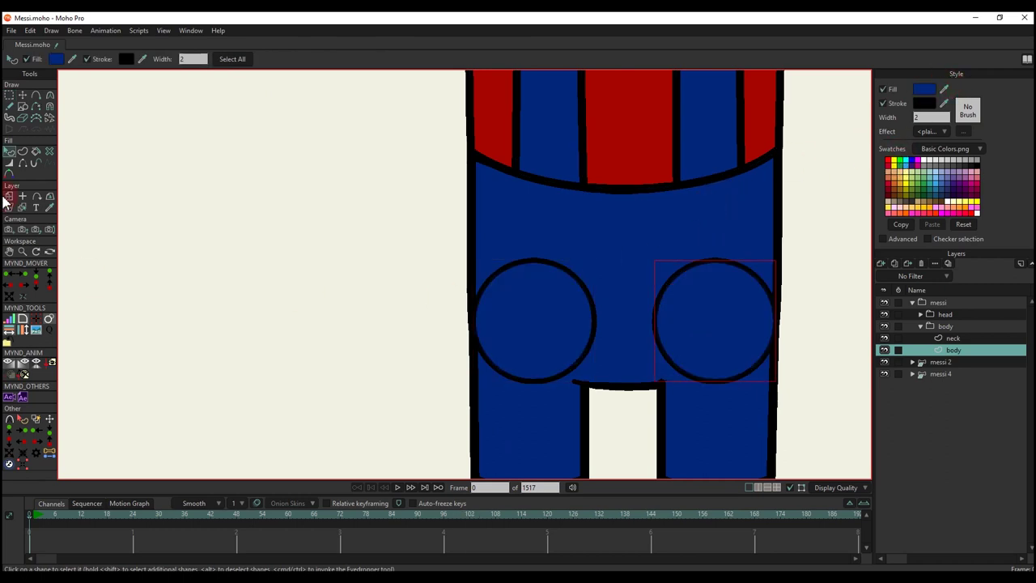
# Step: Hide the stroke along the upper and inner edges of both circles, leaving only their outer lower arcs outlined
pyautogui.click(23, 164)
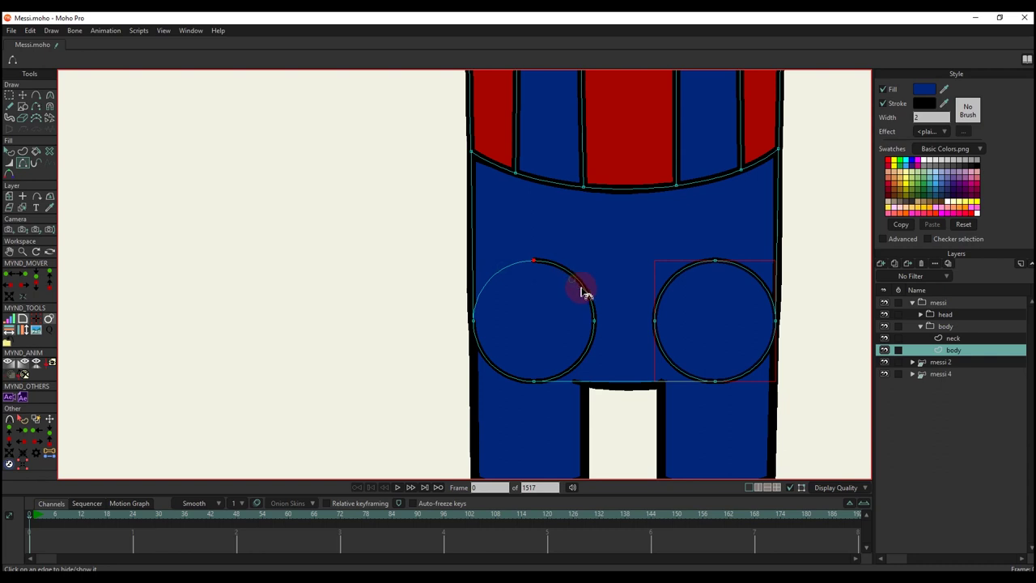
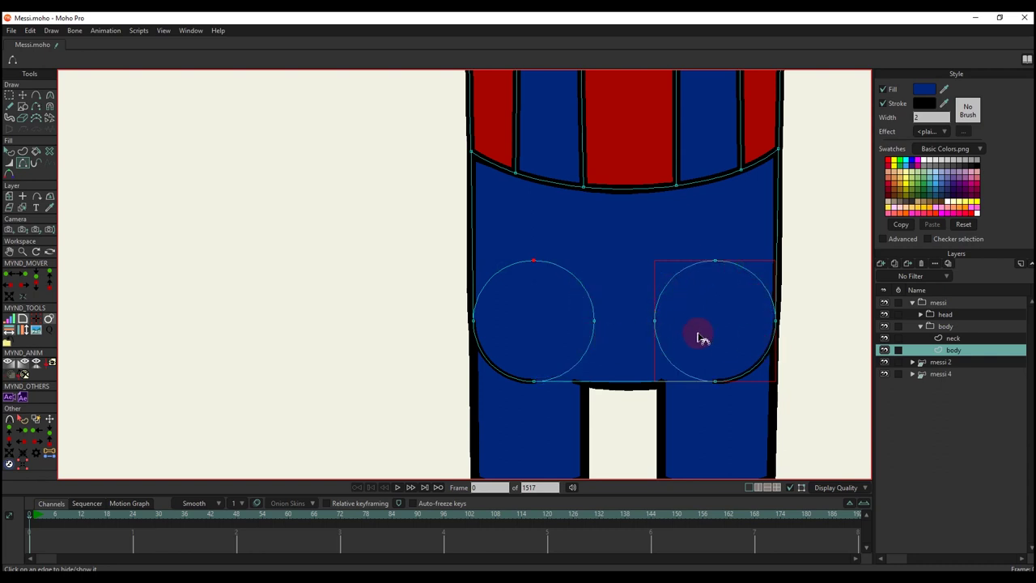
pyautogui.press('q')
pyautogui.scroll(-2, 618, 284)
pyautogui.press('t')
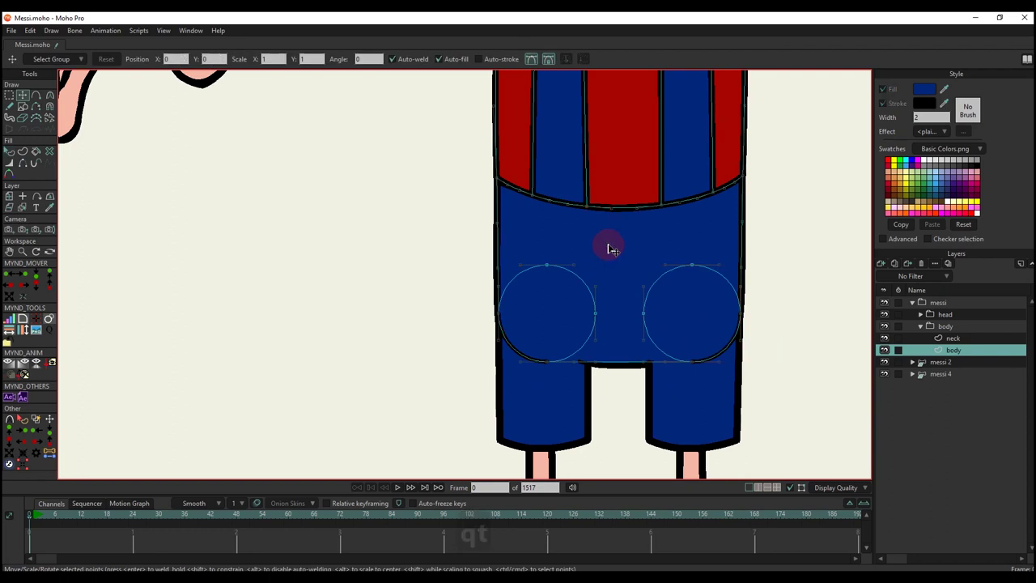
# Step: Create the hip section as a blue filled and outlined shape from the shirt hem, side and lower corner points
pyautogui.scroll(1, 502, 190)
pyautogui.press('g')
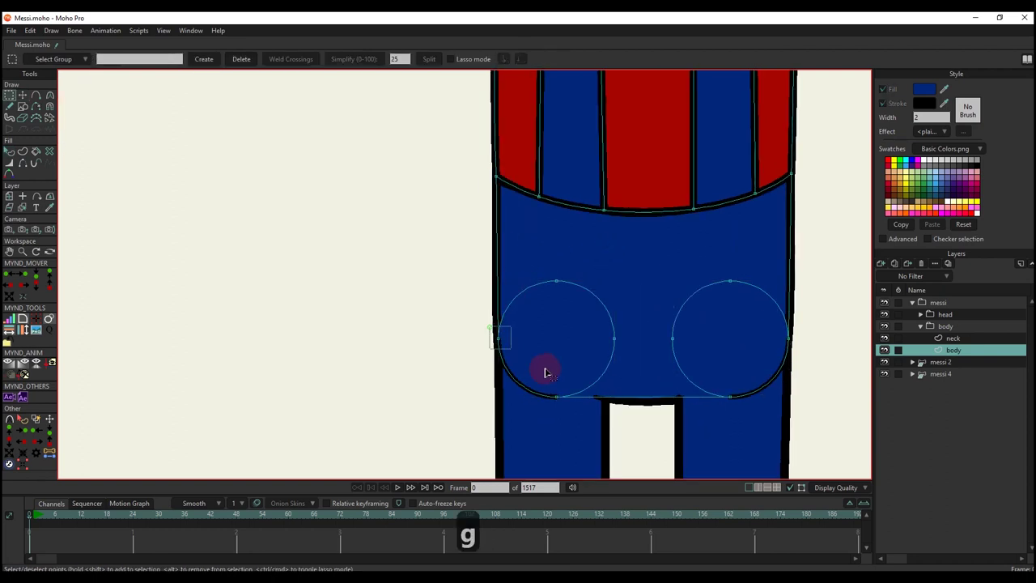
pyautogui.moveTo(540, 391); pyautogui.dragTo(588, 411)
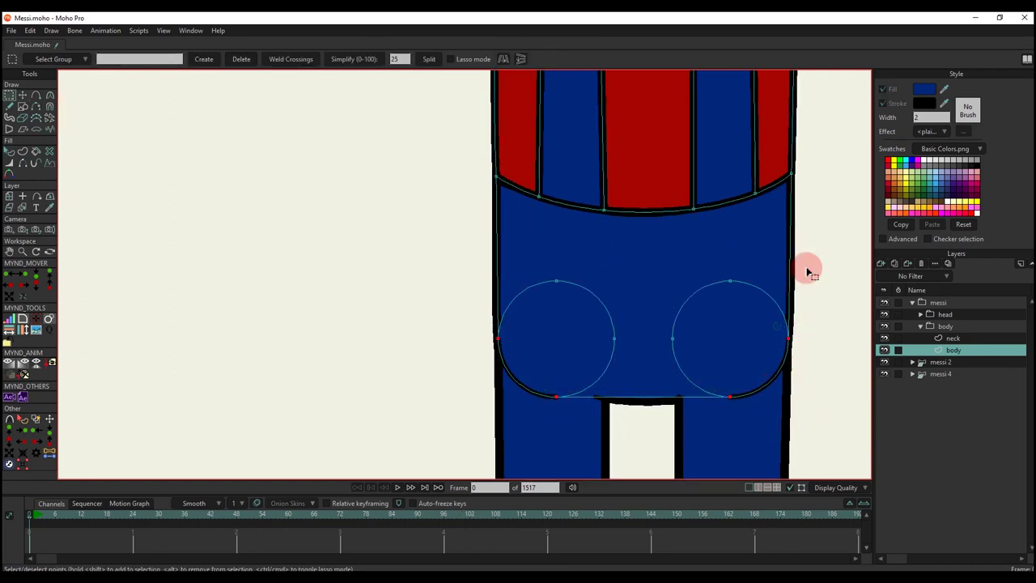
pyautogui.keyDown('shift'); pyautogui.click(793, 175); pyautogui.keyUp('shift')
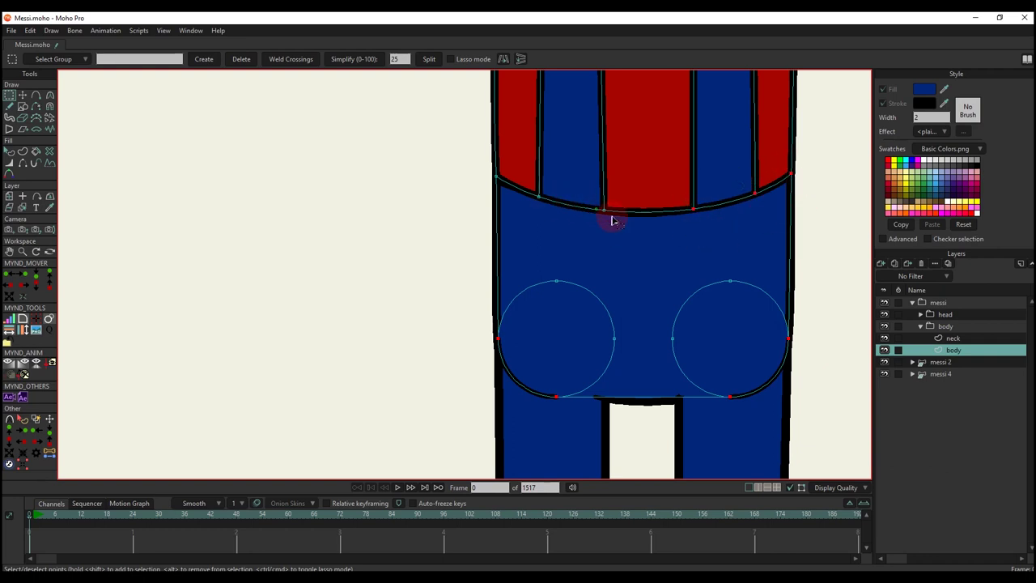
pyautogui.moveTo(484, 164); pyautogui.dragTo(548, 218)
pyautogui.click(22, 151)
pyautogui.click(119, 63)
pyautogui.scroll(-2, 620, 261)
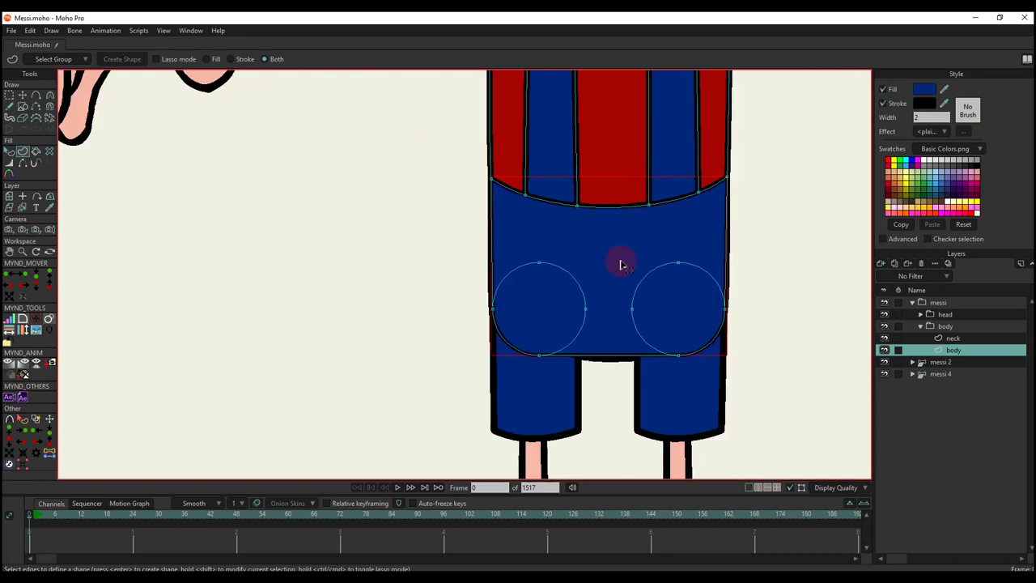
pyautogui.moveTo(620, 262); pyautogui.dragTo(594, 278)
pyautogui.press('q')
pyautogui.scroll(-4, 624, 289)
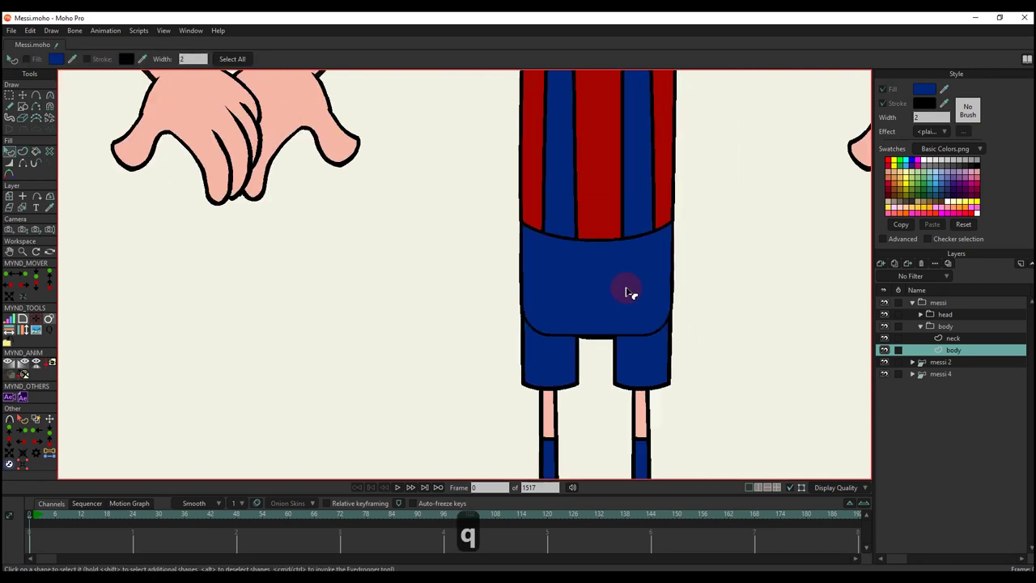
# Step: Hide the stroke along the hip section's rounded lower corners
pyautogui.scroll(4, 581, 297)
pyautogui.press('t')
pyautogui.scroll(2, 349, 315)
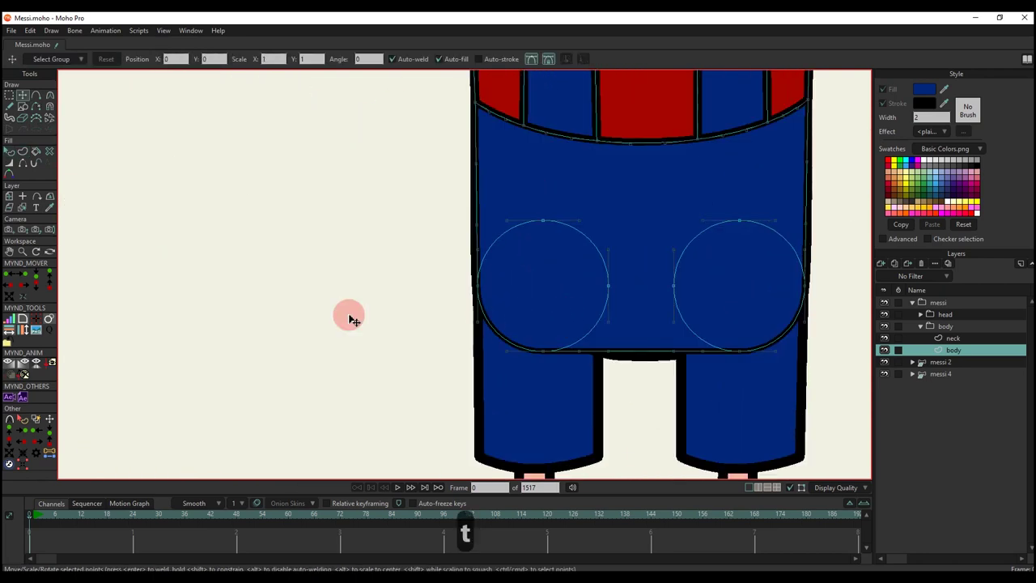
pyautogui.click(23, 163)
pyautogui.scroll(1, 466, 356)
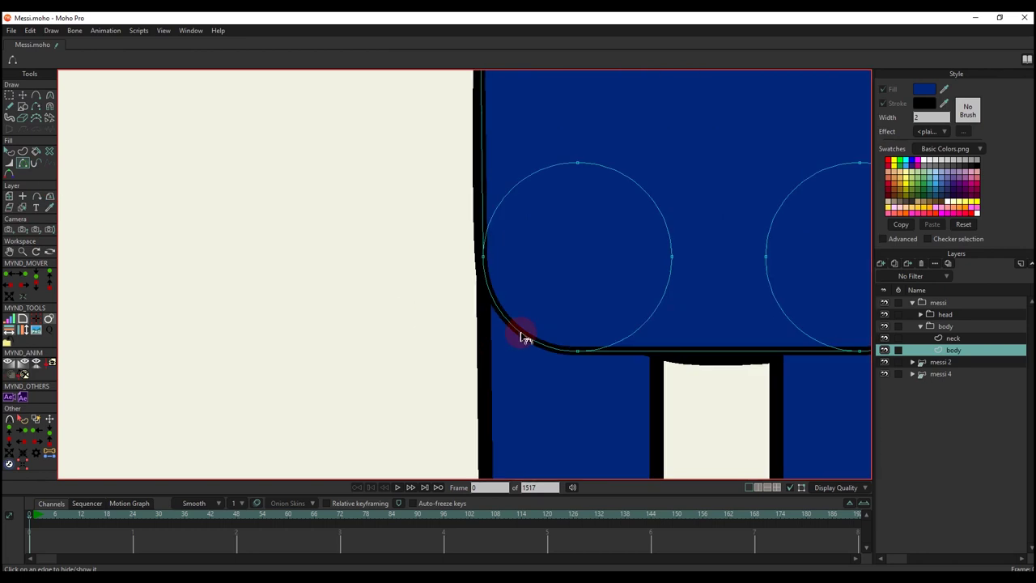
pyautogui.scroll(-2, 492, 270)
pyautogui.press('q')
pyautogui.scroll(-3, 478, 251)
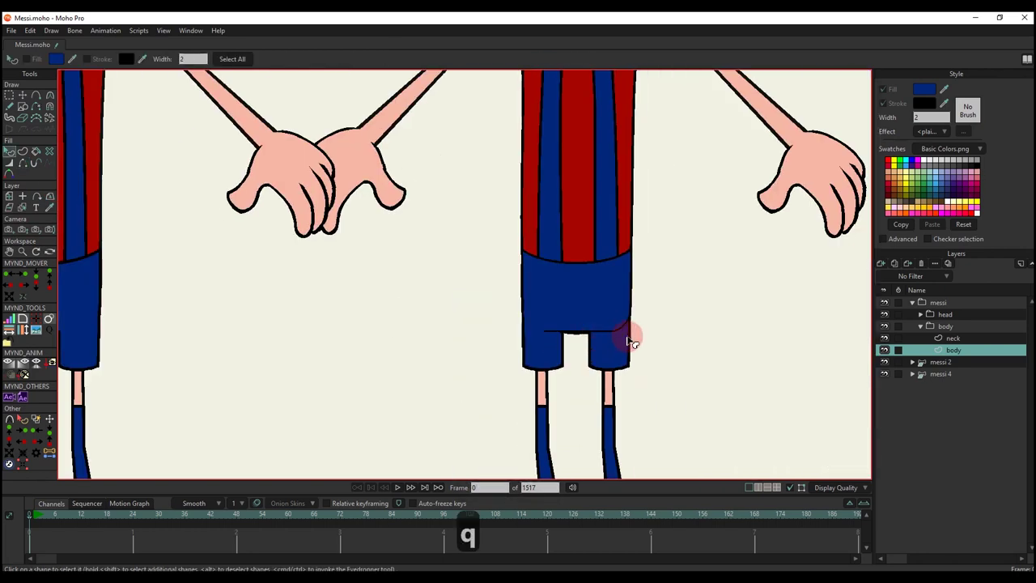
# Step: Hide the messi 4 reference layer and inspect the outline of the traced hip section
pyautogui.click(885, 363)
pyautogui.click(885, 363)
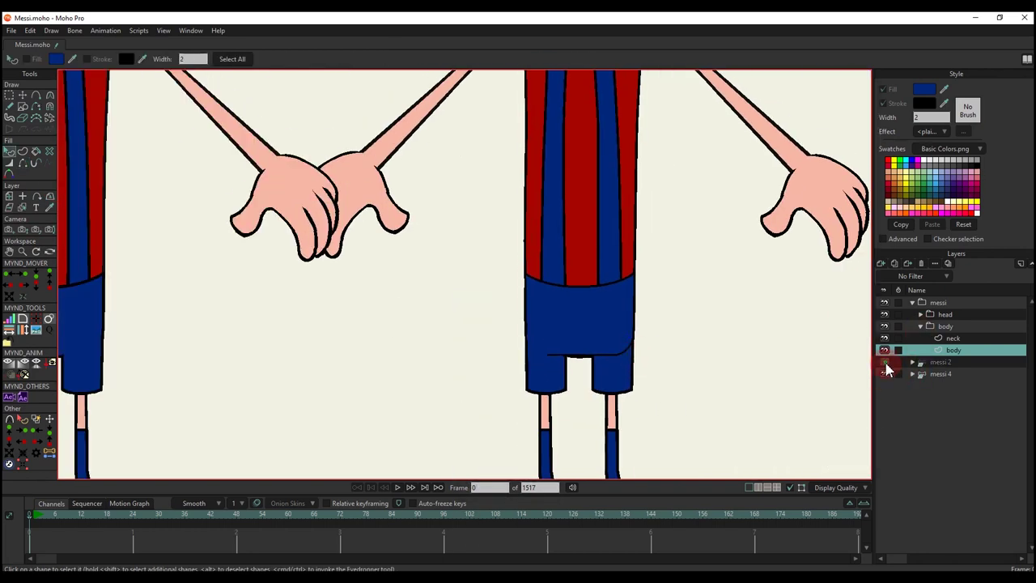
pyautogui.click(884, 374)
pyautogui.scroll(-3, 585, 353)
pyautogui.scroll(6, 585, 352)
pyautogui.scroll(1, 587, 353)
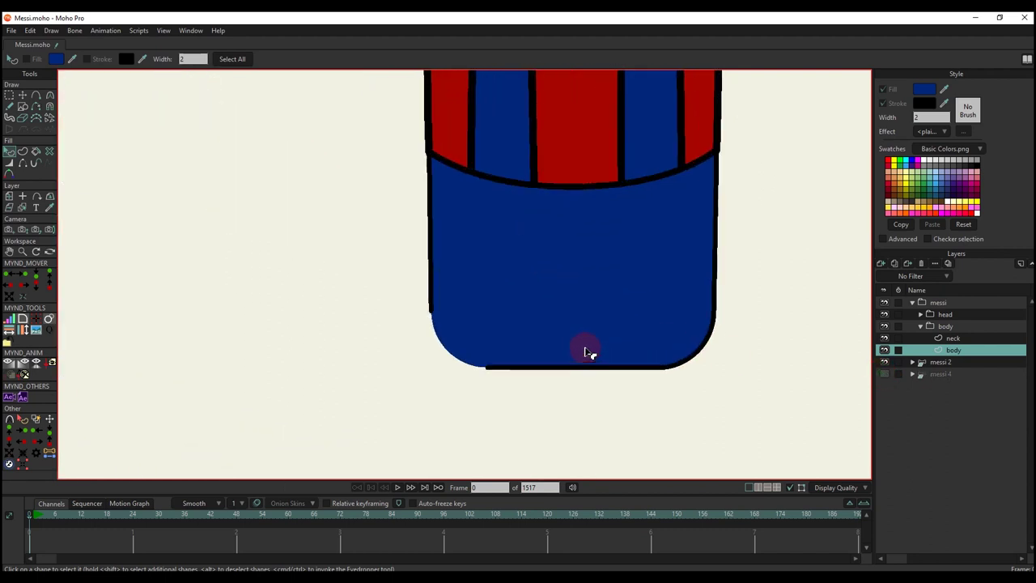
pyautogui.scroll(-5, 595, 332)
pyautogui.press('q')
pyautogui.scroll(5, 559, 340)
pyautogui.scroll(1, 518, 318)
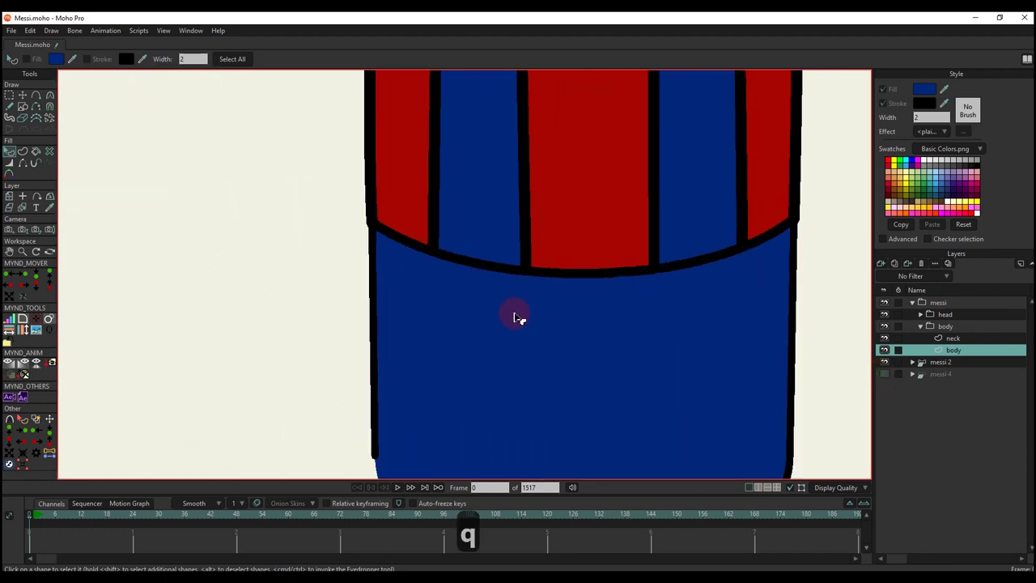
# Step: Set the hip section's stroke width to 3 and compare the traced body with the reference character
pyautogui.click(525, 322)
pyautogui.click(928, 116)
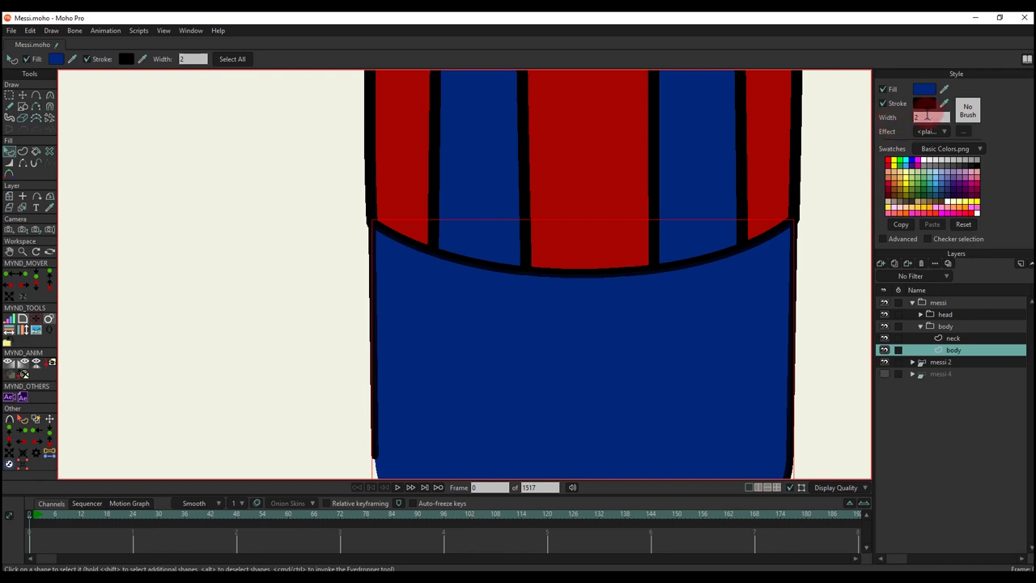
pyautogui.write('3')
pyautogui.click(268, 288)
pyautogui.scroll(-6, 411, 308)
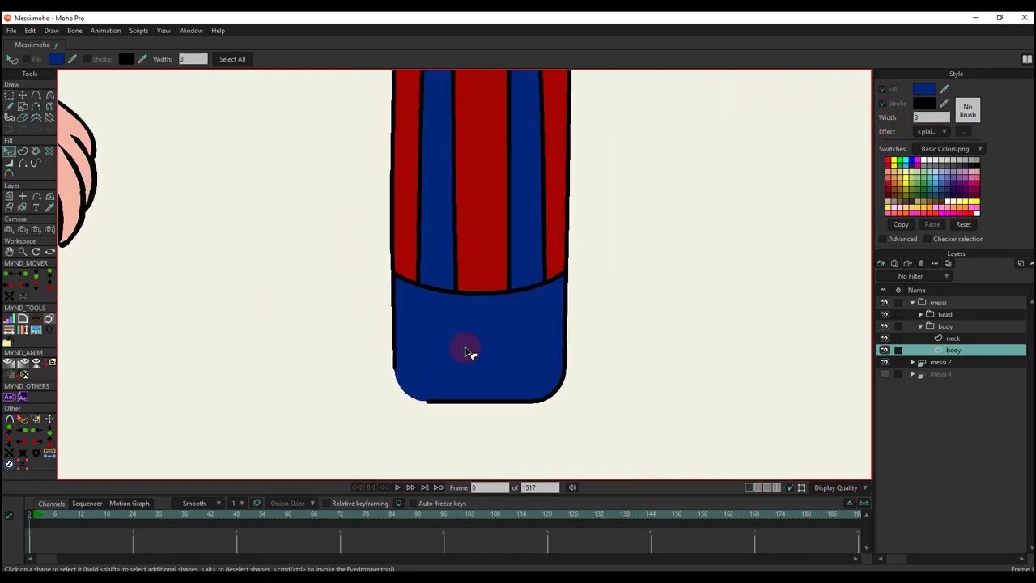
pyautogui.scroll(-4, 510, 323)
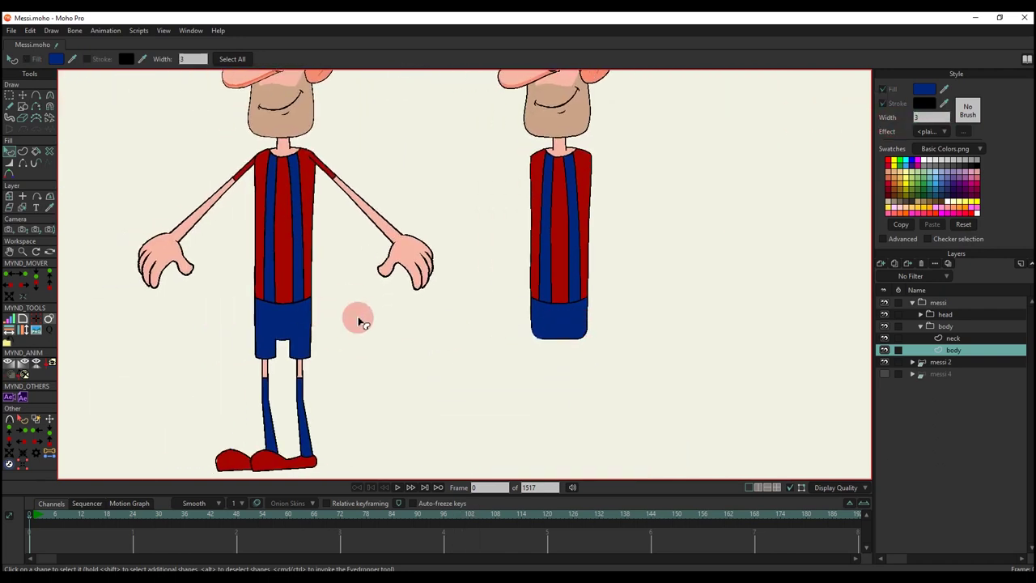
pyautogui.scroll(-2, 569, 264)
pyautogui.scroll(3, 564, 374)
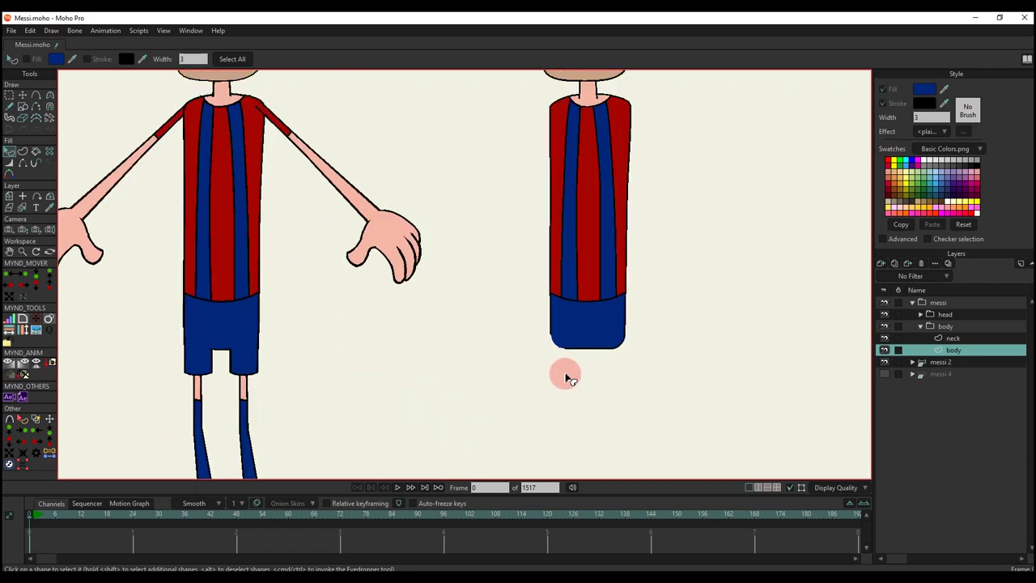
pyautogui.scroll(2, 572, 354)
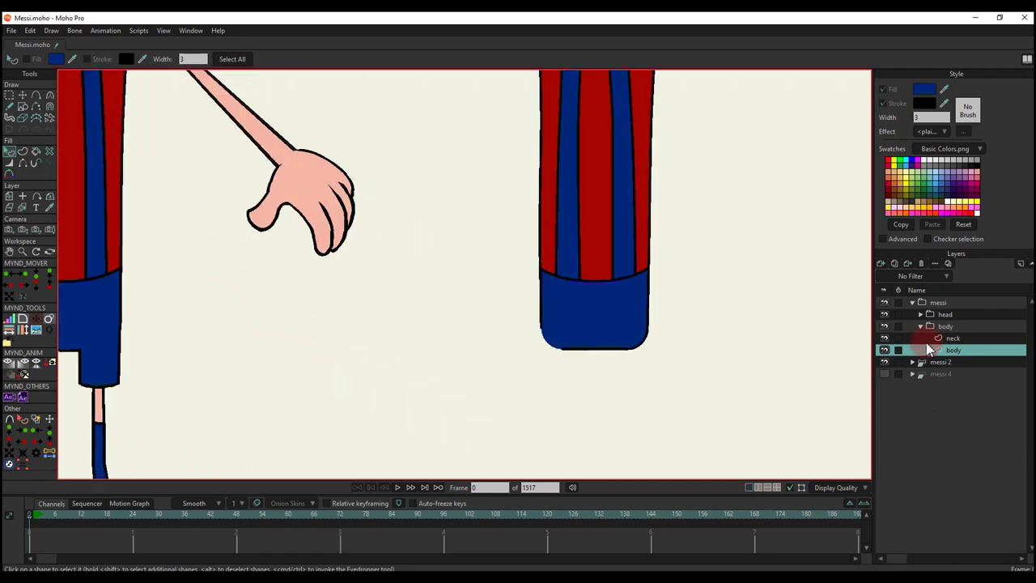
# Step: Copy the circle forming the hip section's right-hand rounded corner in the body layer
pyautogui.press('t')
pyautogui.scroll(4, 636, 335)
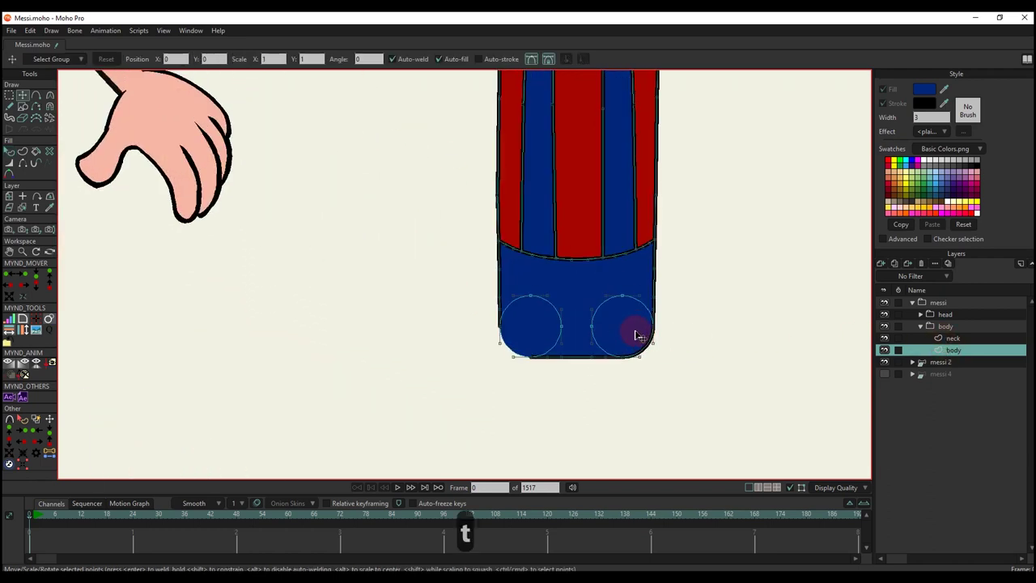
pyautogui.doubleClick(648, 294)
pyautogui.hotkey('ctrl', 'c')
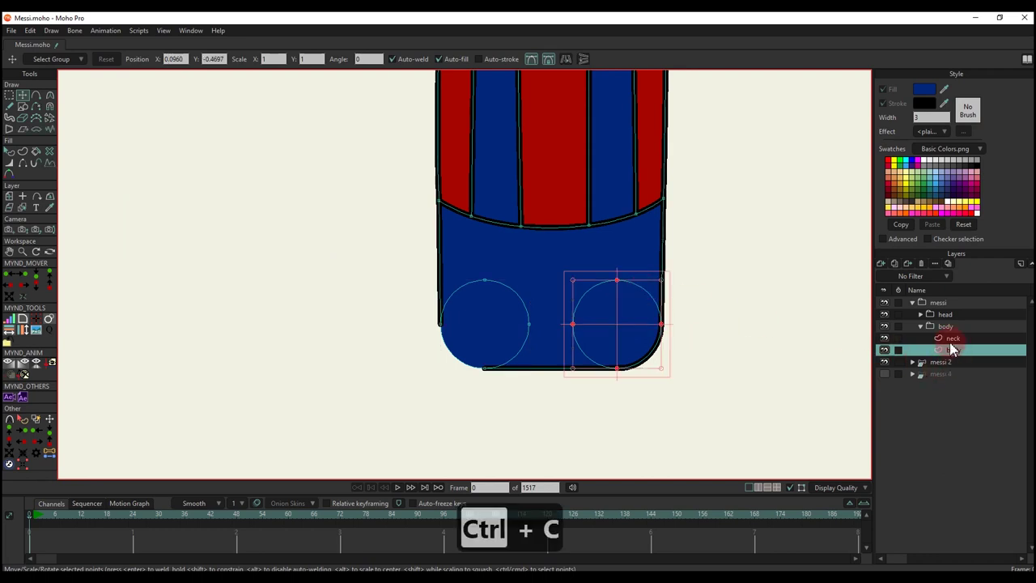
# Step: Add a new vector layer named thigh above the body group and paste the copied circle into it
pyautogui.click(952, 339)
pyautogui.click(920, 327)
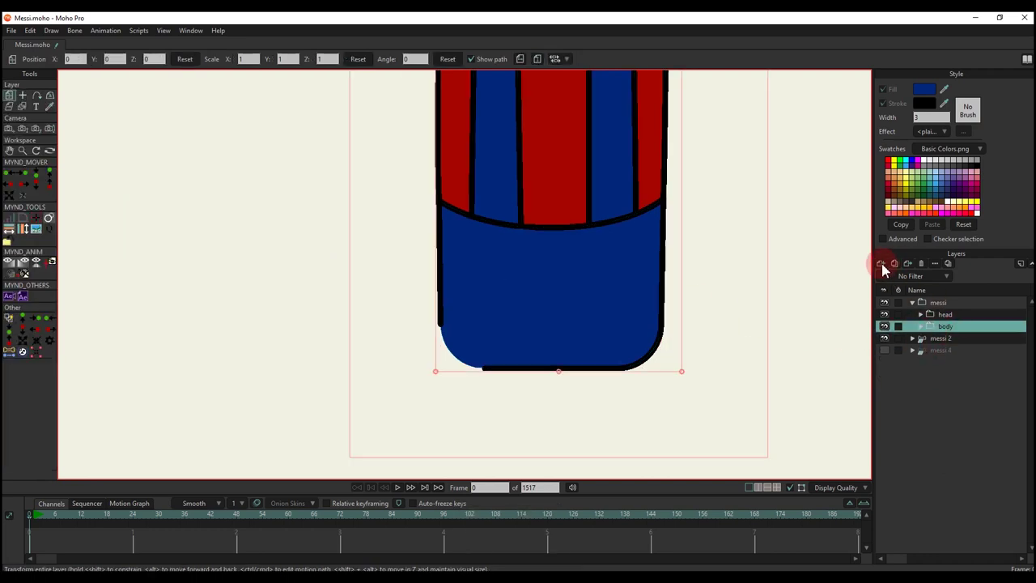
pyautogui.click(882, 265)
pyautogui.click(894, 275)
pyautogui.doubleClick(949, 327)
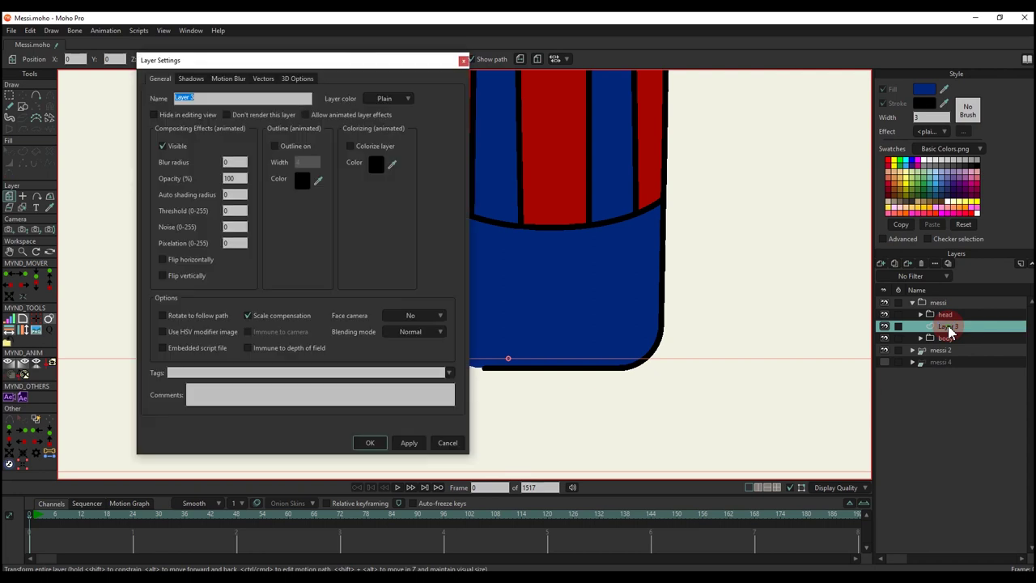
pyautogui.write('thig')
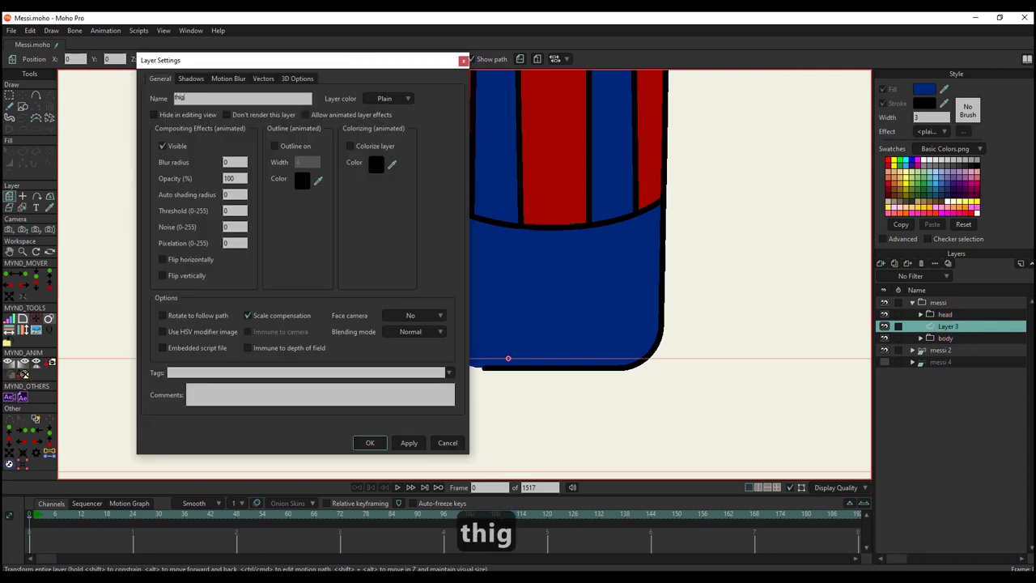
pyautogui.write('ht')
pyautogui.press('BackSpace')
pyautogui.press('Return')
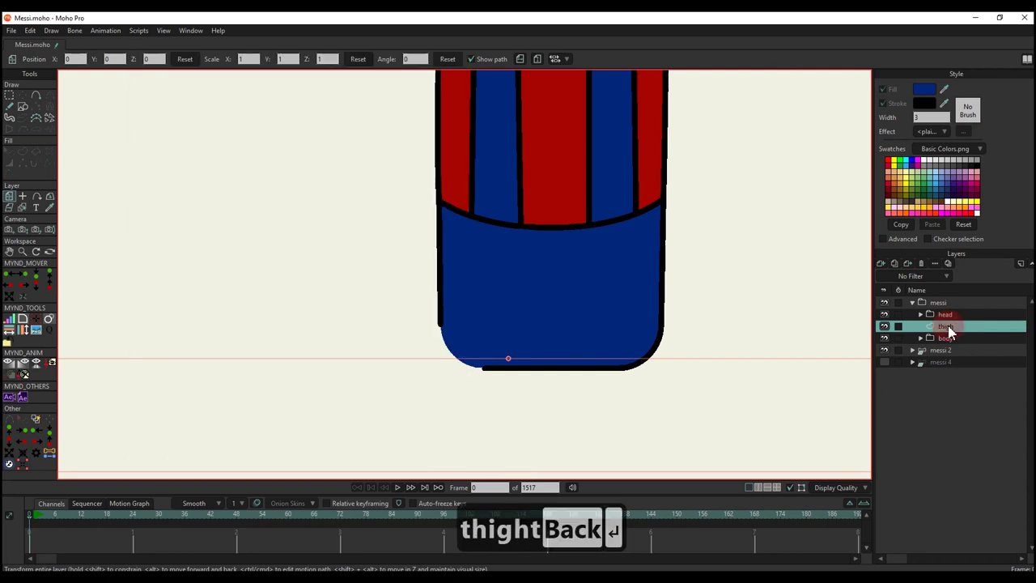
pyautogui.hotkey('ctrl', 'v')
# Step: Group the thigh layer and rename the new group leg L
pyautogui.rightClick(949, 334)
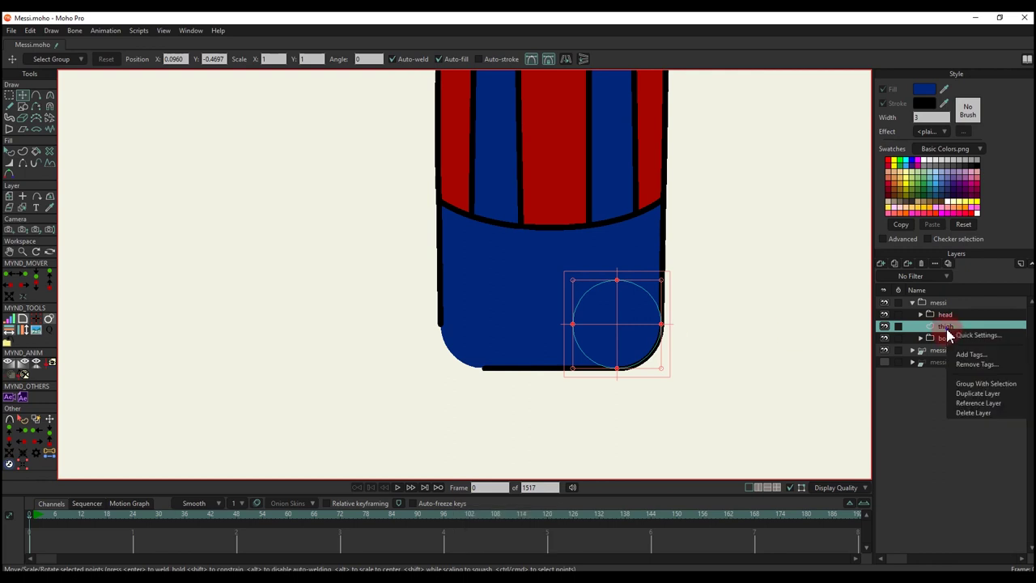
pyautogui.click(981, 384)
pyautogui.click(938, 327)
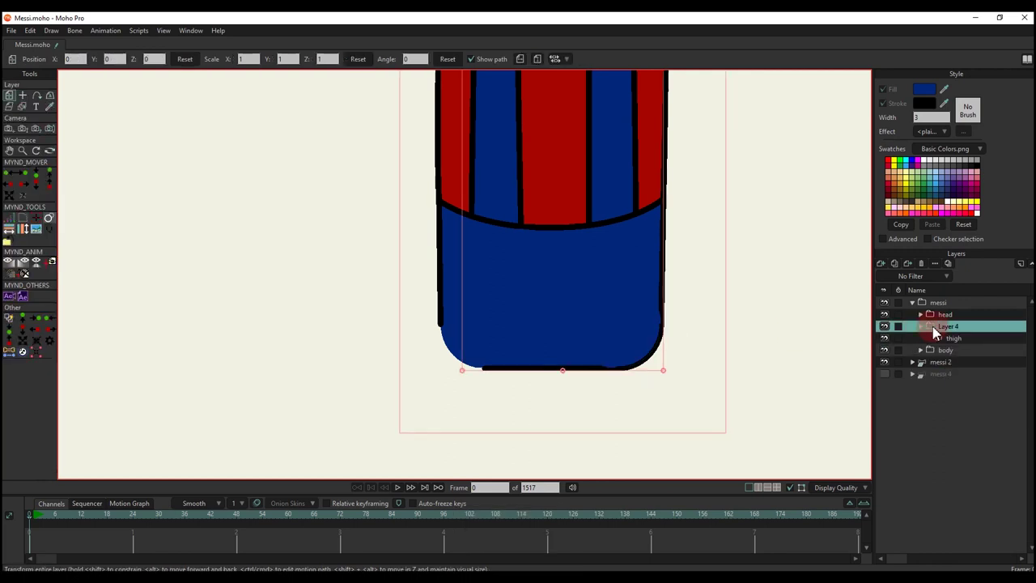
pyautogui.doubleClick(943, 326)
pyautogui.write('l')
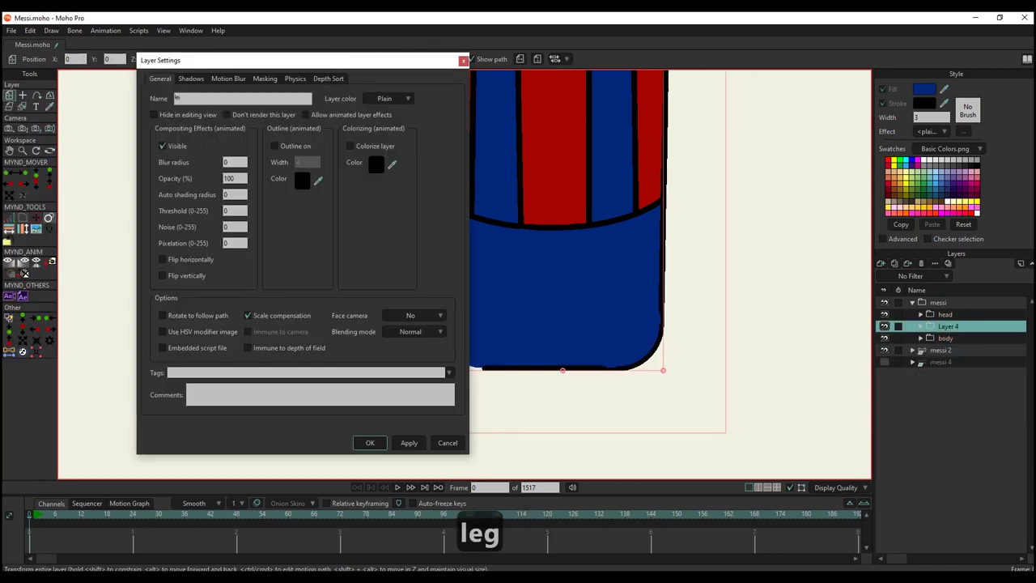
pyautogui.write('eg_L')
pyautogui.press('Return')
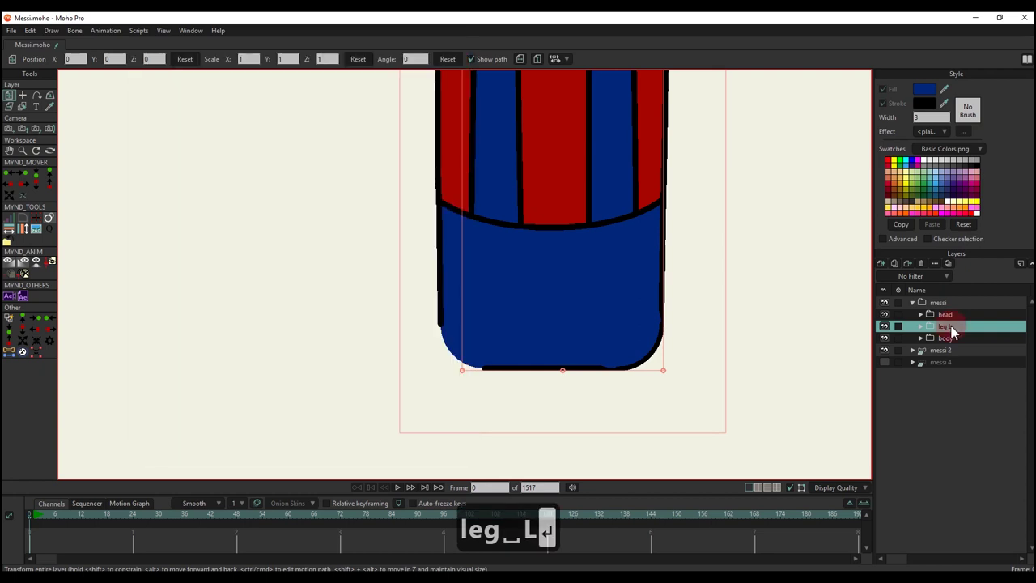
# Step: Activate the thigh layer inside leg L and show the messi 4 reference layer
pyautogui.click(955, 339)
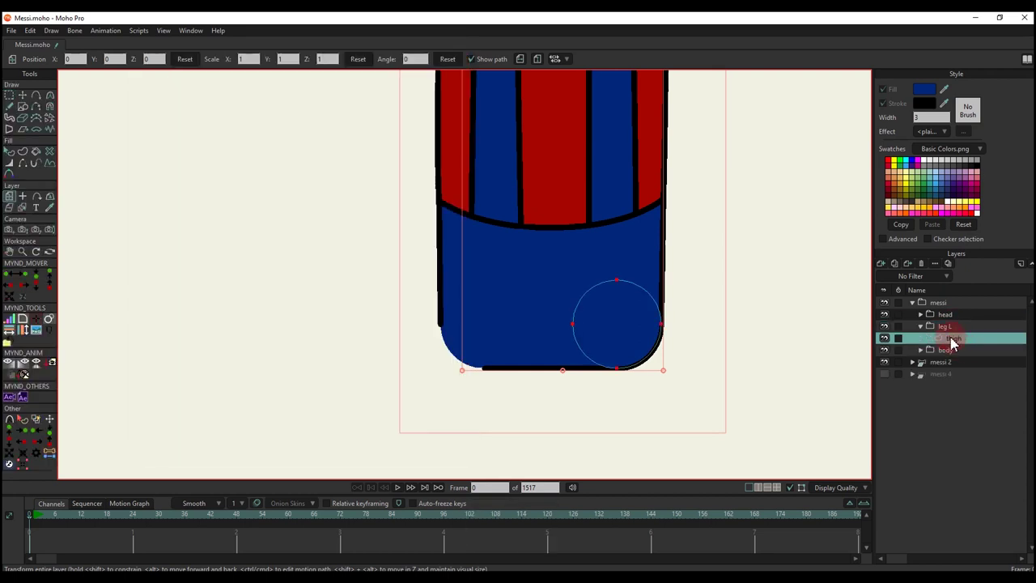
pyautogui.scroll(-5, 636, 316)
pyautogui.scroll(2, 634, 314)
pyautogui.press('t')
pyautogui.scroll(6, 628, 313)
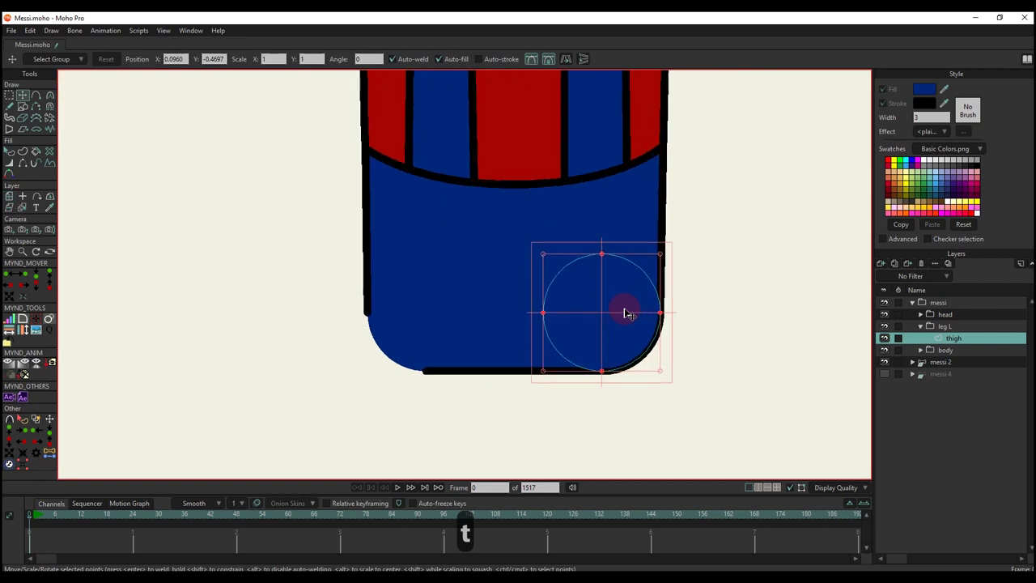
pyautogui.scroll(-4, 628, 313)
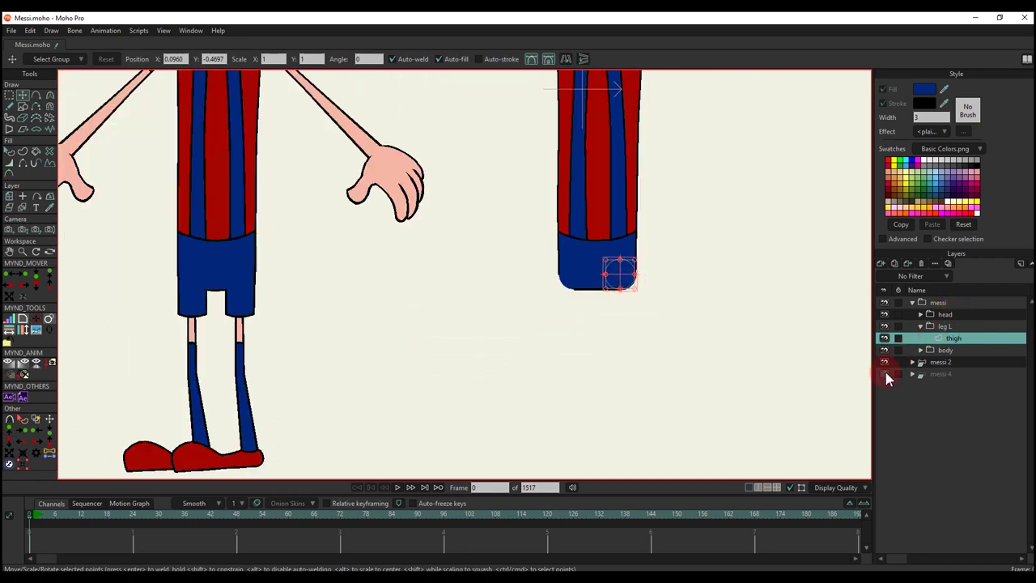
pyautogui.click(885, 374)
# Step: Duplicate the hip circle, move the copy down to the reference shorts' right-hand leg opening, hide the thigh layer, and scale the copy to leg width
pyautogui.scroll(2, 615, 271)
pyautogui.hotkey('ctrl', 'c')
pyautogui.scroll(2, 615, 270)
pyautogui.hotkey('ctrl', 'v')
pyautogui.moveTo(613, 245); pyautogui.dragTo(627, 359)
pyautogui.click(884, 338)
pyautogui.scroll(3, 606, 338)
pyautogui.scroll(-3, 613, 335)
pyautogui.scroll(3, 640, 307)
pyautogui.moveTo(670, 304); pyautogui.dragTo(665, 311)
pyautogui.scroll(-3, 628, 354)
pyautogui.press('q')
pyautogui.scroll(3, 620, 324)
pyautogui.press('t')
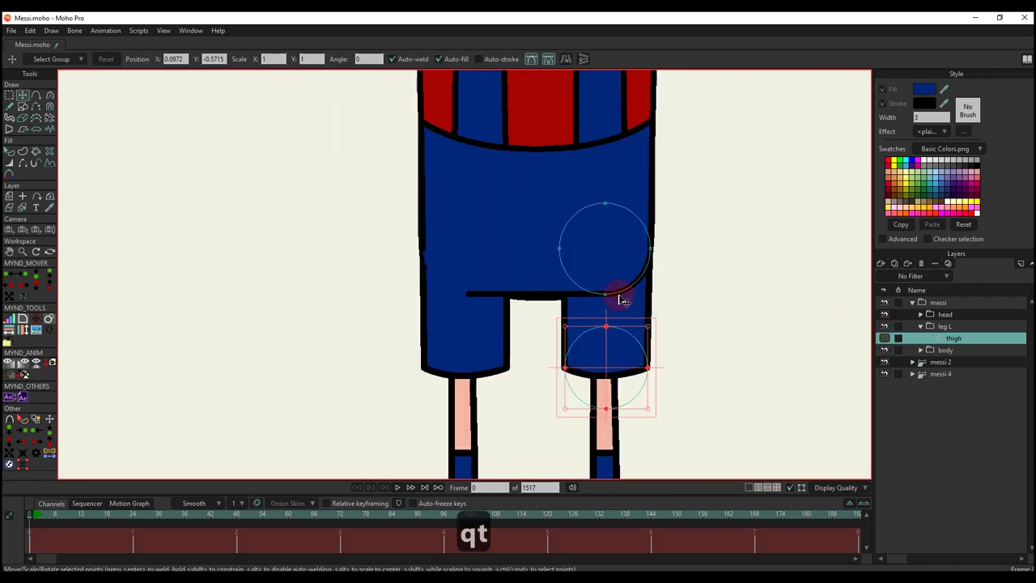
# Step: Draw a rectangle on the thigh layer spanning from the hip circle to the circle at the leg opening
pyautogui.press('a')
pyautogui.scroll(1, 620, 296)
pyautogui.click(22, 107)
pyautogui.click(119, 60)
pyautogui.scroll(-2, 332, 122)
pyautogui.scroll(2, 510, 223)
pyautogui.moveTo(518, 212)
pyautogui.mouseDown()
pyautogui.moveTo(639, 302)
pyautogui.moveTo(661, 372)
pyautogui.mouseUp()
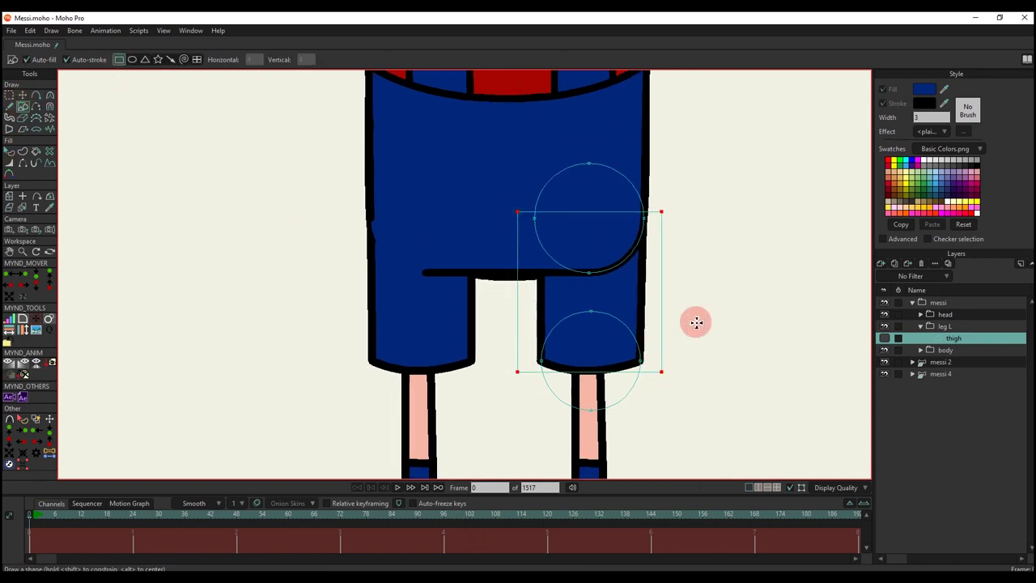
# Step: Align the rectangle's two left corners exactly with the left points of the hip and hem circles
pyautogui.press('g')
pyautogui.click(23, 464)
pyautogui.click(105, 59)
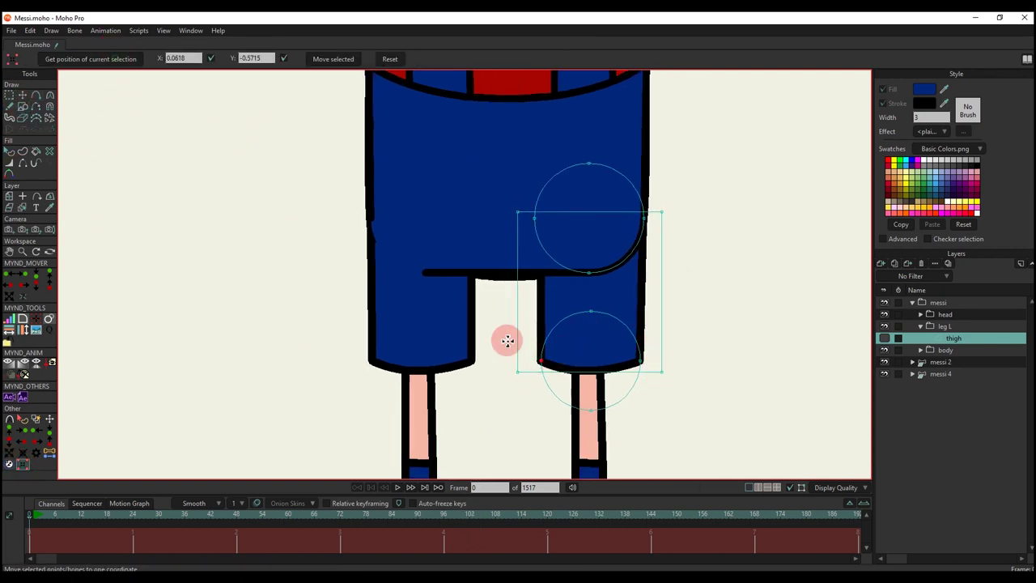
pyautogui.moveTo(506, 353); pyautogui.dragTo(533, 392)
pyautogui.click(355, 58)
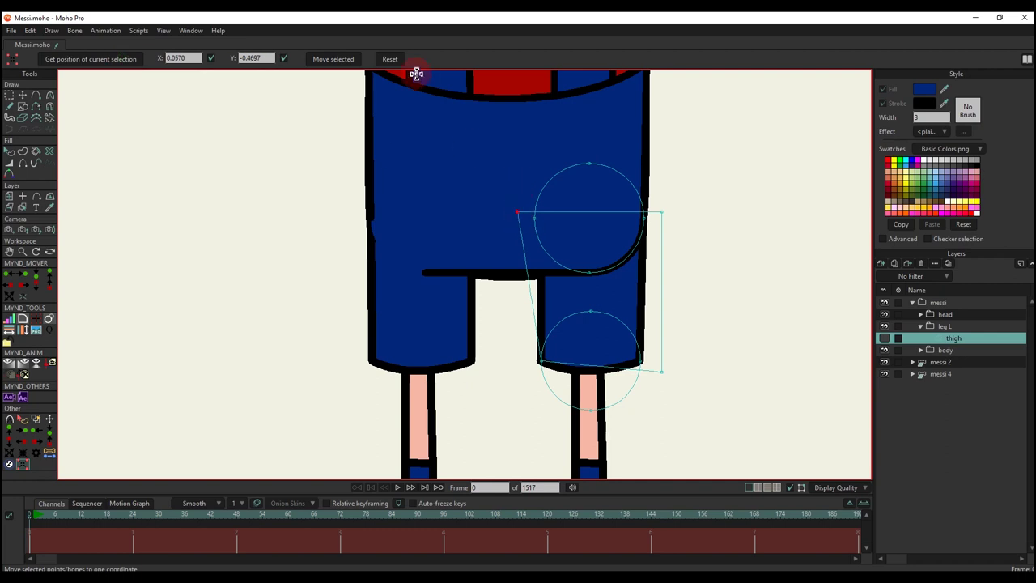
pyautogui.click(353, 60)
# Step: Align the rectangle's two right corners exactly with the right points of the hip and hem circles
pyautogui.moveTo(631, 206); pyautogui.dragTo(673, 224)
pyautogui.click(344, 60)
pyautogui.moveTo(632, 352); pyautogui.dragTo(694, 414)
pyautogui.click(108, 61)
pyautogui.click(349, 61)
# Step: Delete the lowest point of the hem circle to flatten its lower curve
pyautogui.scroll(-1, 590, 361)
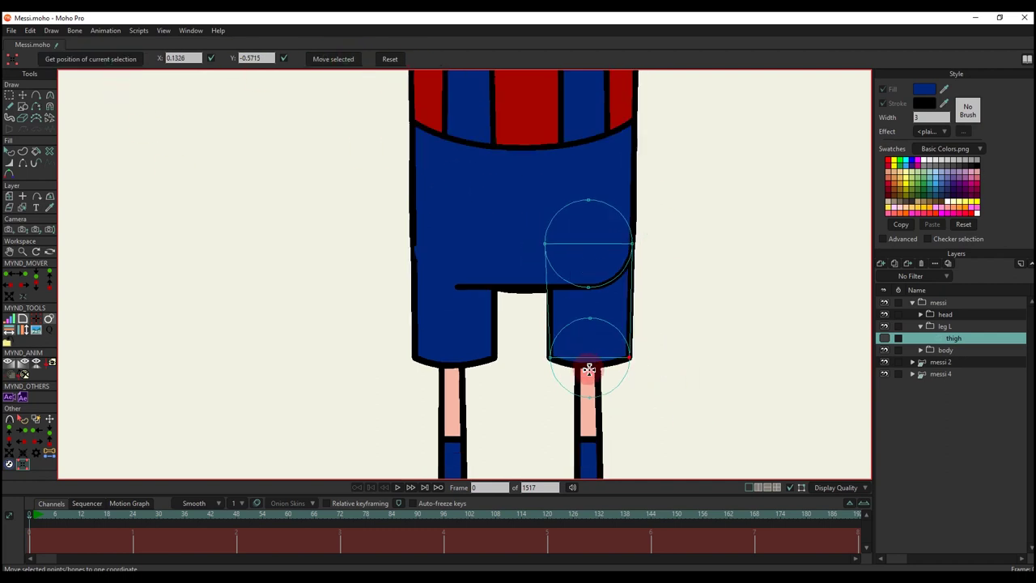
pyautogui.scroll(2, 588, 389)
pyautogui.moveTo(582, 388); pyautogui.dragTo(610, 428)
pyautogui.press('BackSpace')
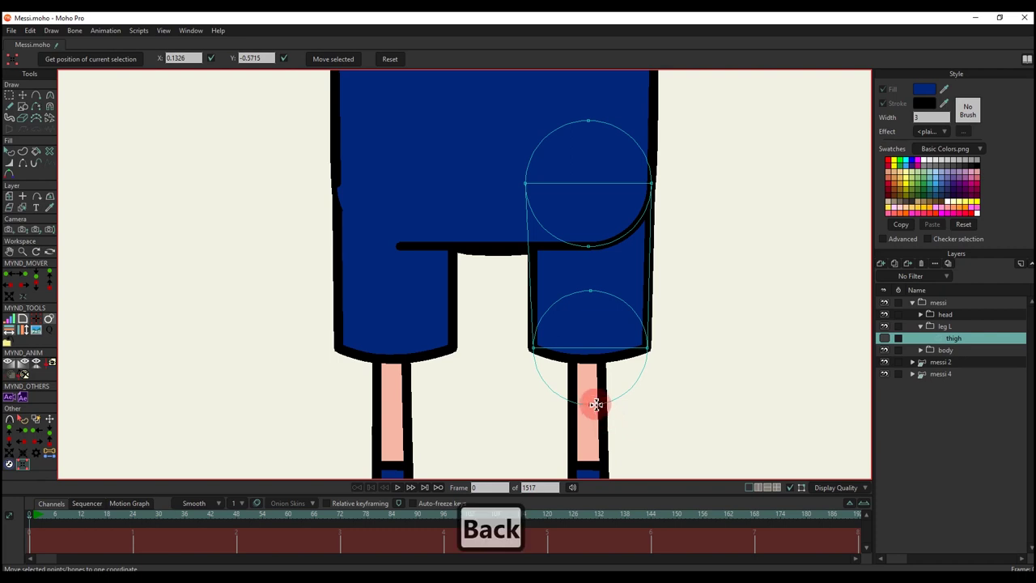
pyautogui.click(24, 96)
pyautogui.press('BackSpace')
pyautogui.scroll(5, 620, 388)
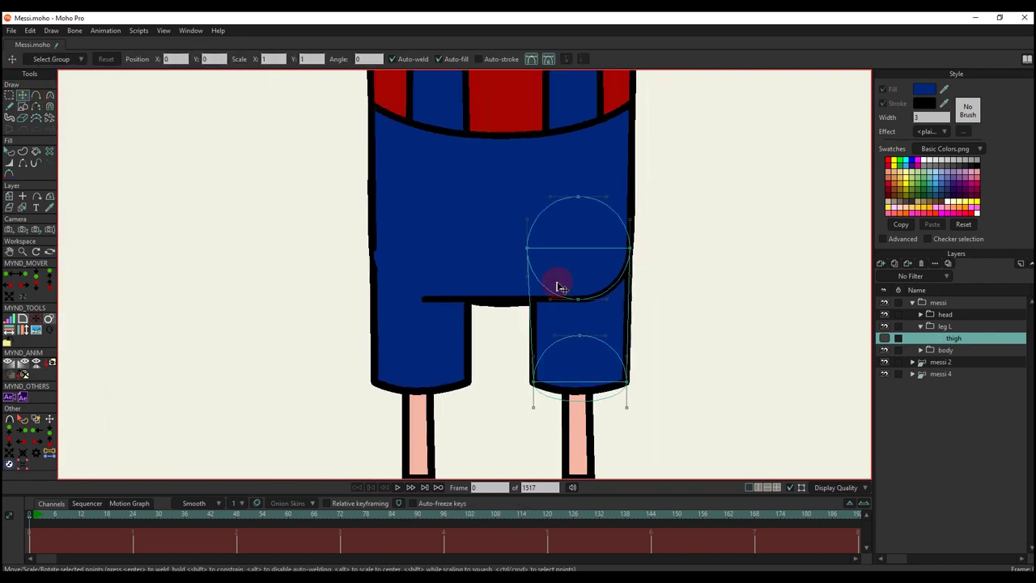
# Step: Show the thigh layer and hide the stroke along the top and bottom edges of the thigh rectangle
pyautogui.press('q')
pyautogui.click(573, 227)
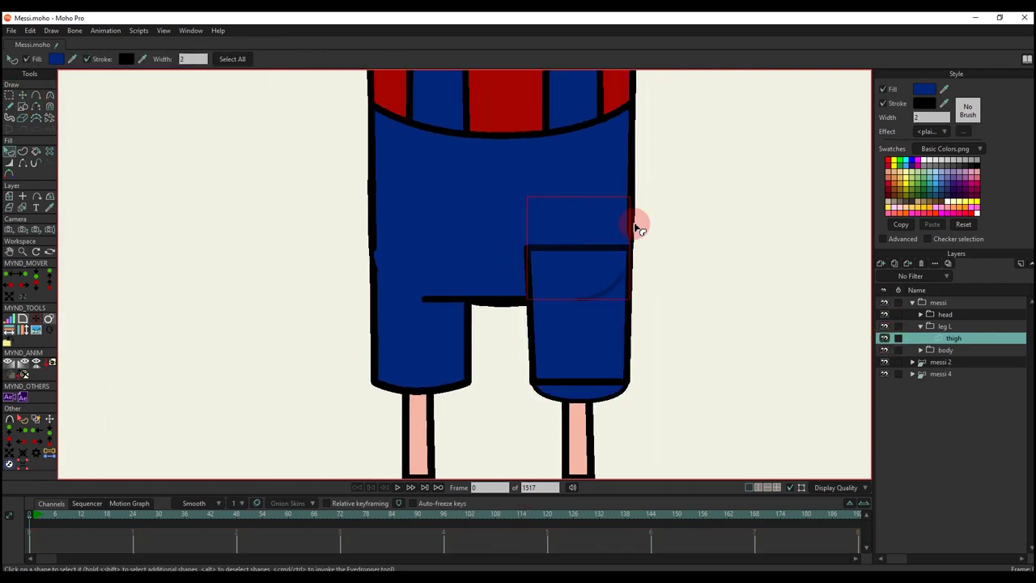
pyautogui.click(21, 208)
pyautogui.click(23, 163)
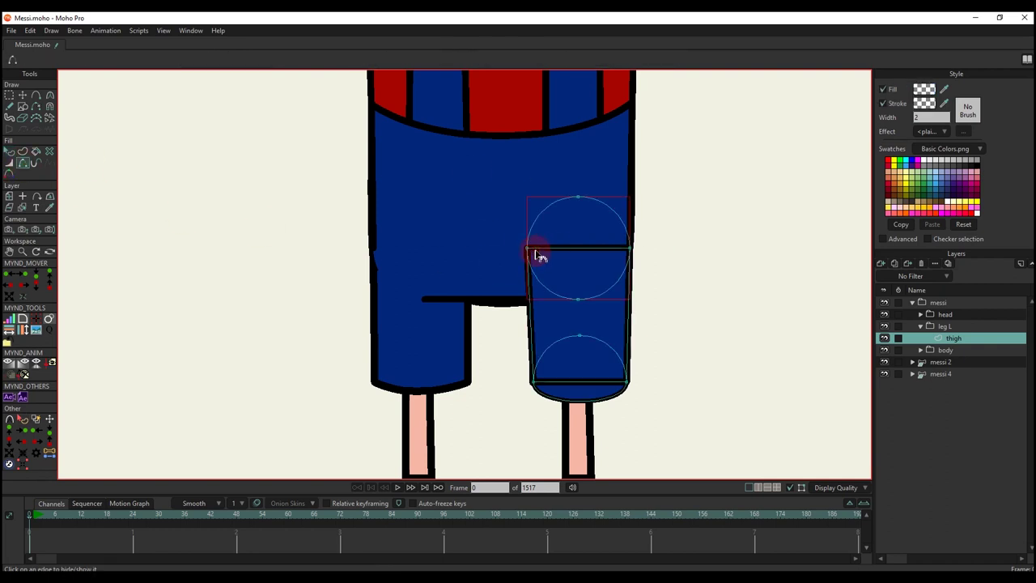
pyautogui.scroll(2, 567, 348)
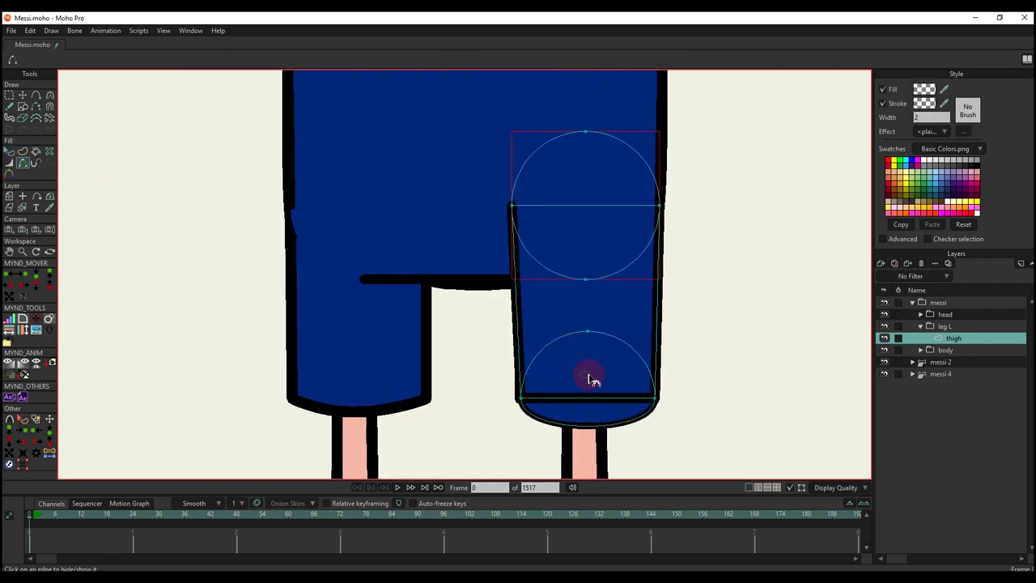
pyautogui.press('q')
pyautogui.click(24, 163)
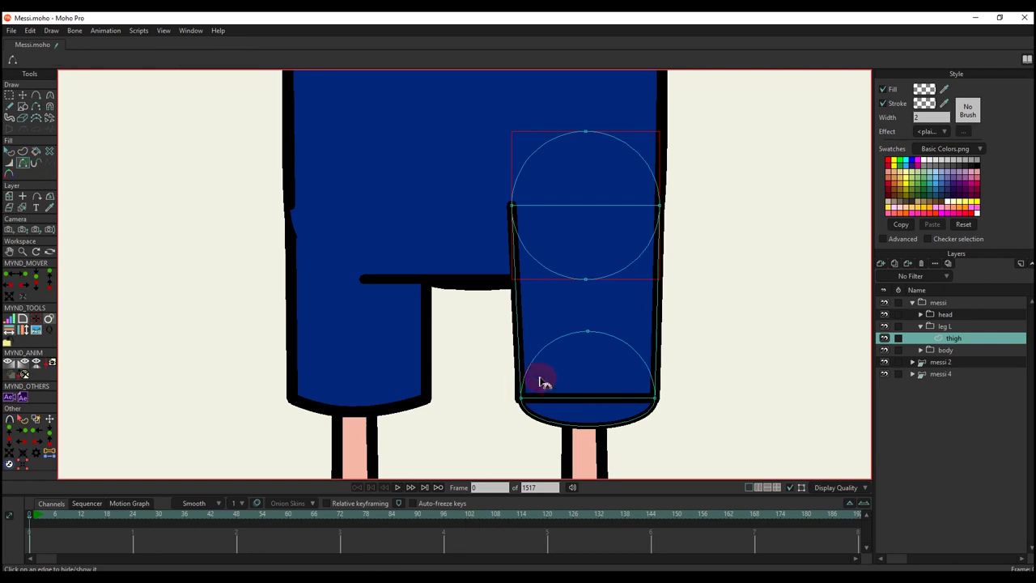
pyautogui.scroll(2, 573, 405)
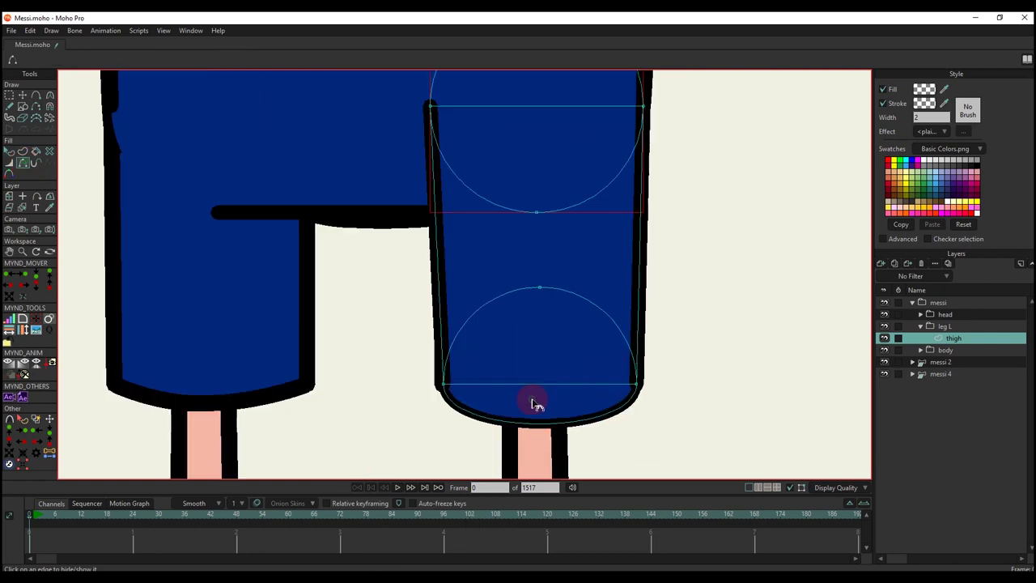
# Step: Open the stroke width of the rounded hem shape and compare the thigh with the reference shorts
pyautogui.press('q')
pyautogui.click(537, 408)
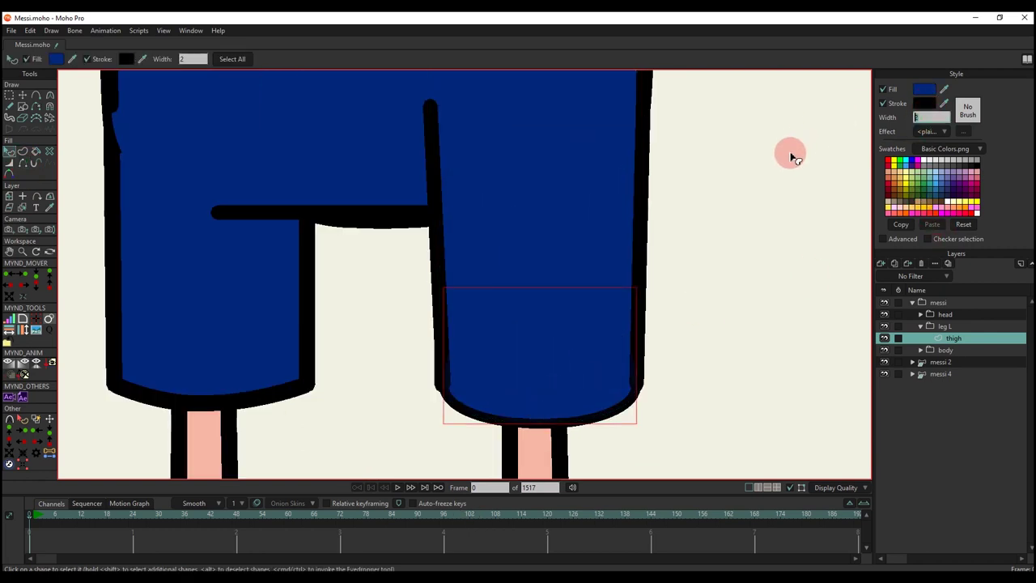
pyautogui.click(770, 203)
pyautogui.scroll(-4, 567, 357)
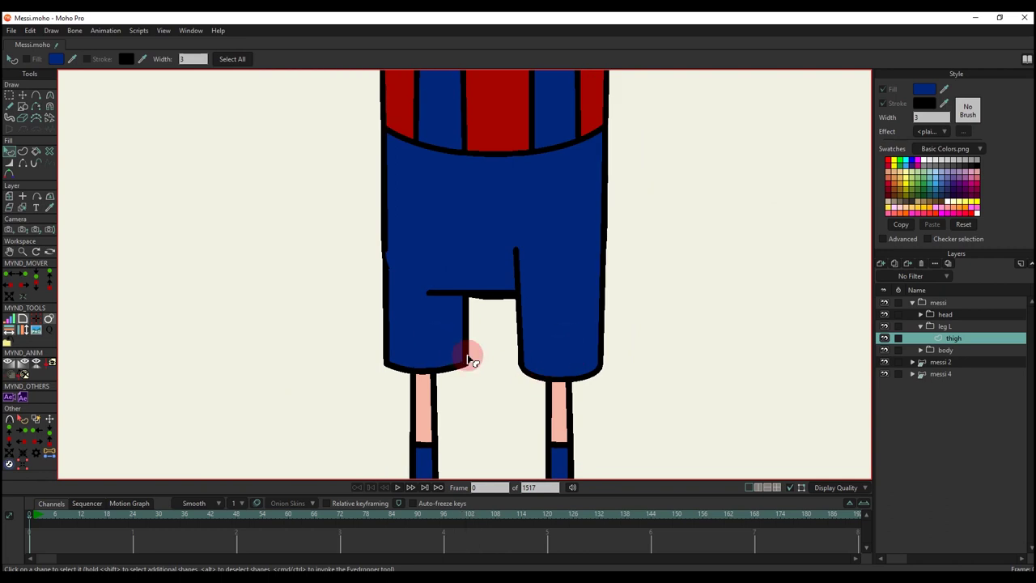
pyautogui.scroll(-2, 486, 421)
pyautogui.scroll(3, 574, 417)
# Step: Delete the remaining circle shape at the thigh's hem
pyautogui.press('t')
pyautogui.scroll(2, 583, 381)
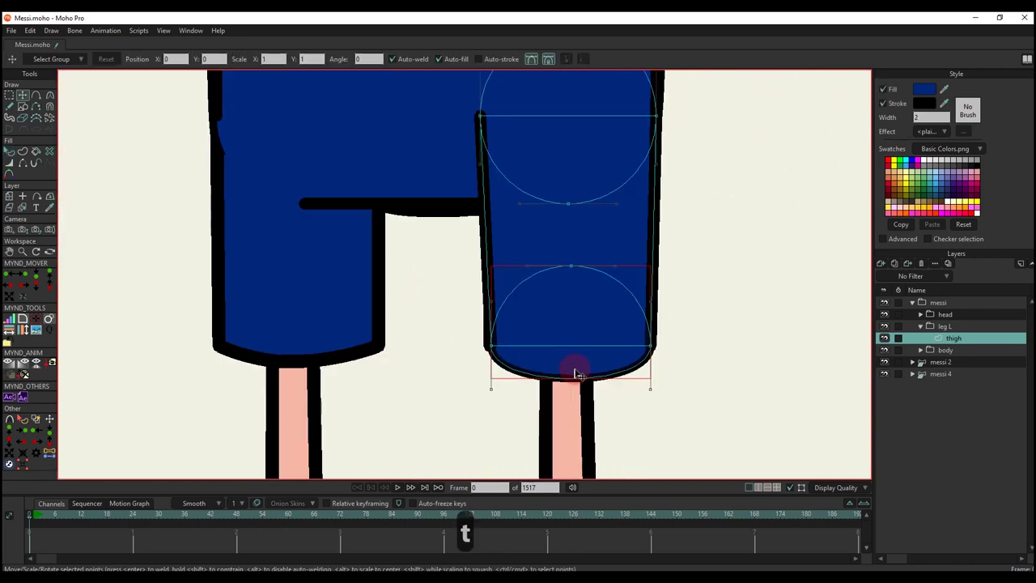
pyautogui.scroll(2, 576, 374)
pyautogui.press('BackSpace')
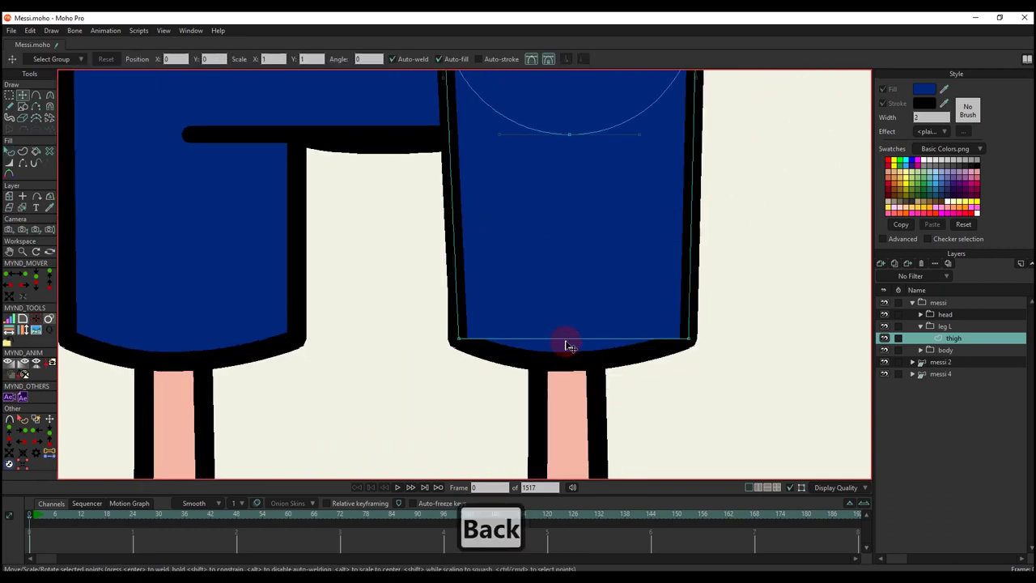
# Step: Add a point midway along the thigh's bottom edge, pull it down to the reference hem, and widen its curve to match
pyautogui.press('a')
pyautogui.scroll(2, 564, 347)
pyautogui.moveTo(564, 348); pyautogui.dragTo(566, 377)
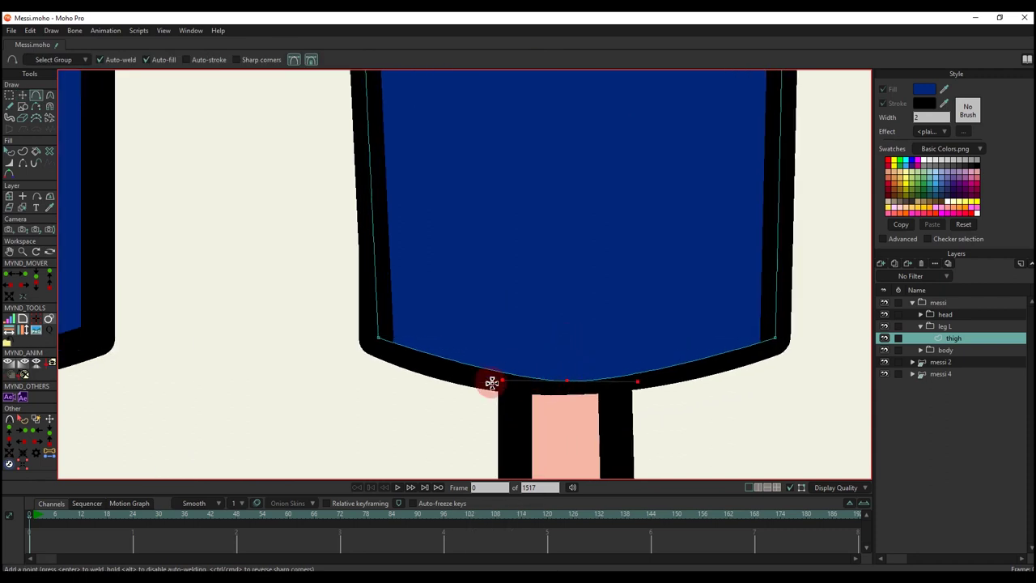
pyautogui.press('c')
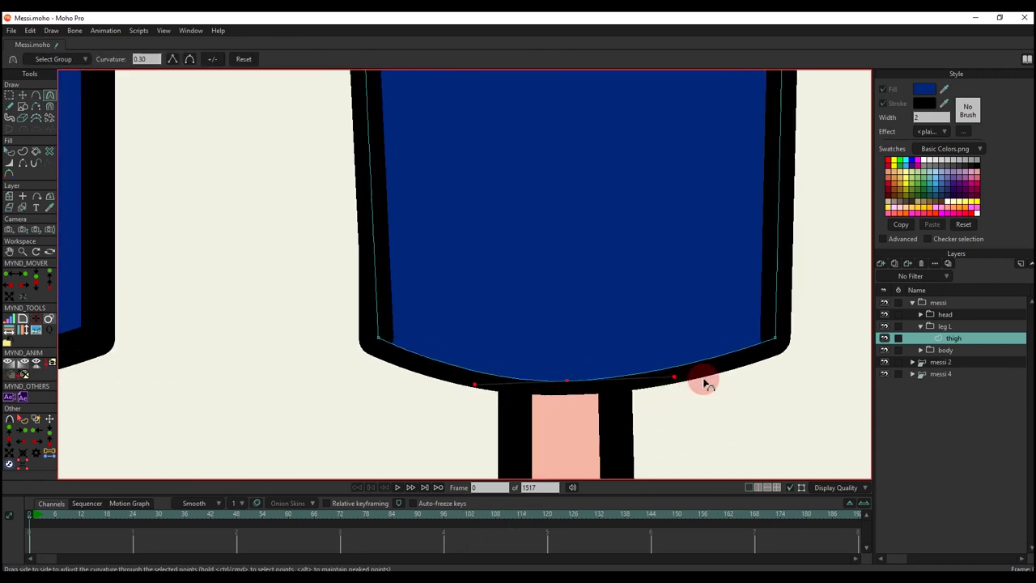
# Step: Set the thigh shape's stroke width to 3
pyautogui.press('q')
pyautogui.click(629, 345)
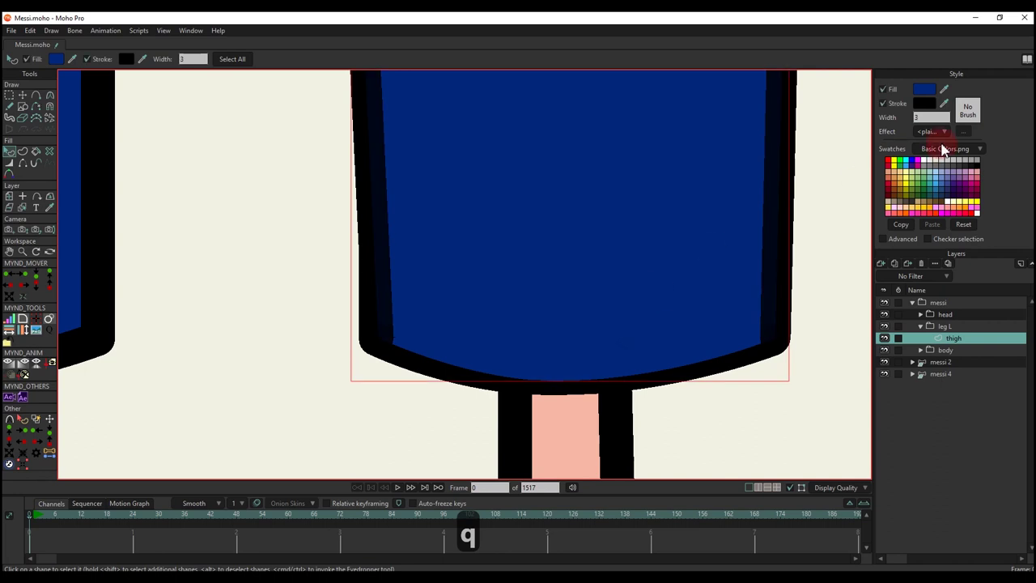
pyautogui.click(172, 215)
# Step: Show the stroke along both halves of the thigh's curved hem
pyautogui.click(23, 164)
pyautogui.click(428, 359)
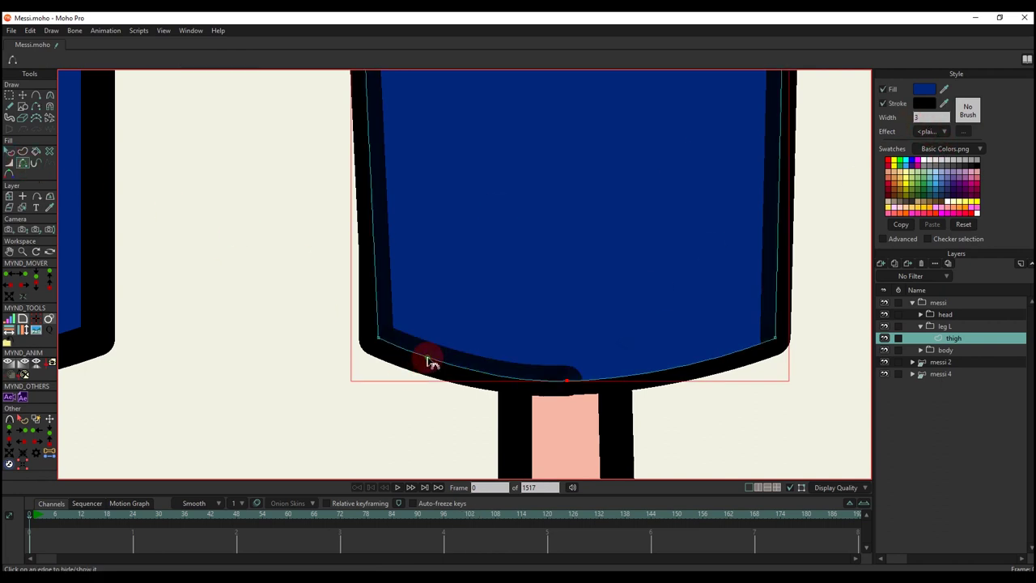
pyautogui.press('q')
pyautogui.click(23, 162)
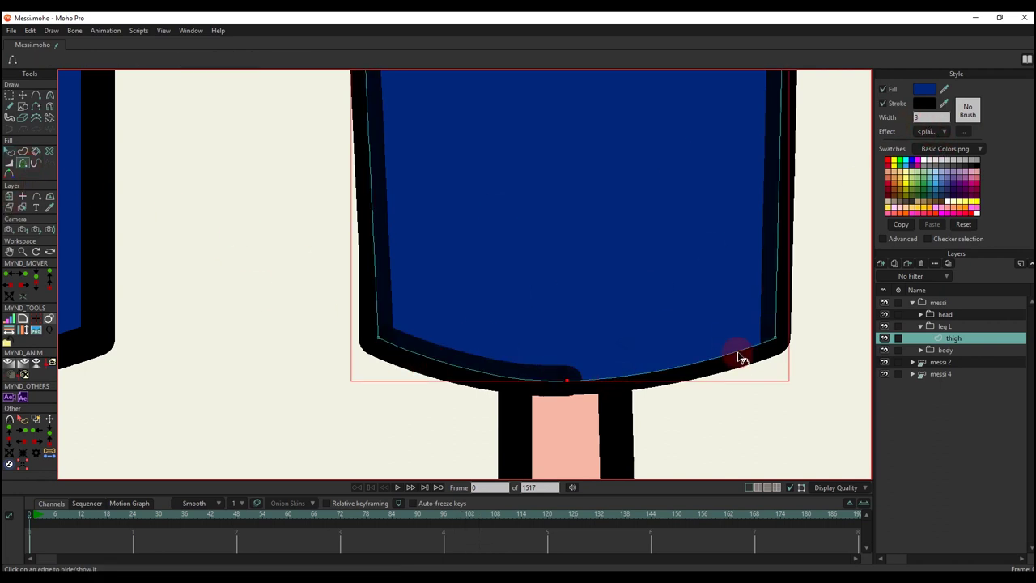
pyautogui.click(696, 370)
pyautogui.press('q')
pyautogui.scroll(-5, 562, 335)
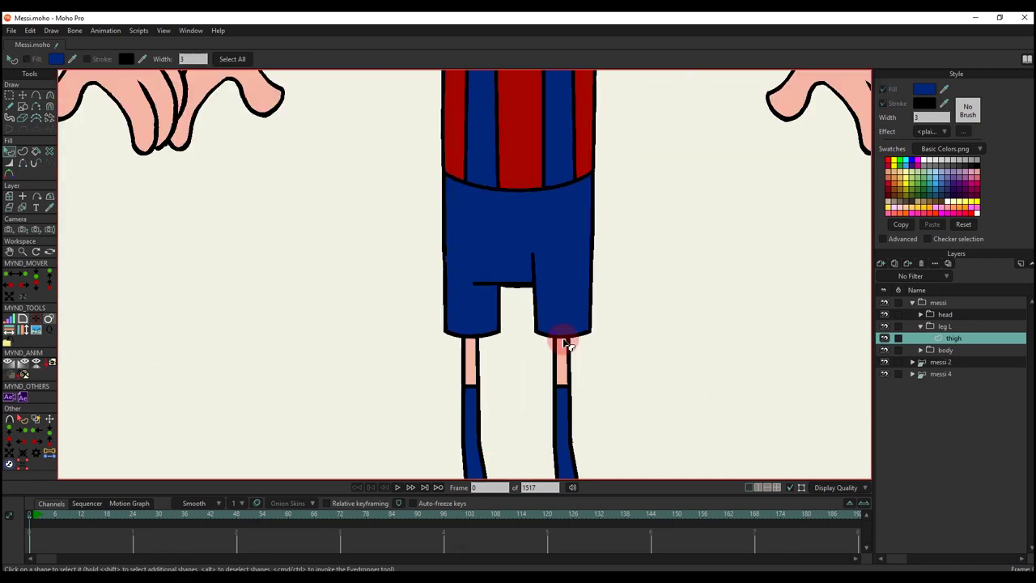
# Step: Draw a small circle in the lower part of the thigh, centred over the reference leg at about X 0.094, Y -0.533
pyautogui.scroll(5, 605, 354)
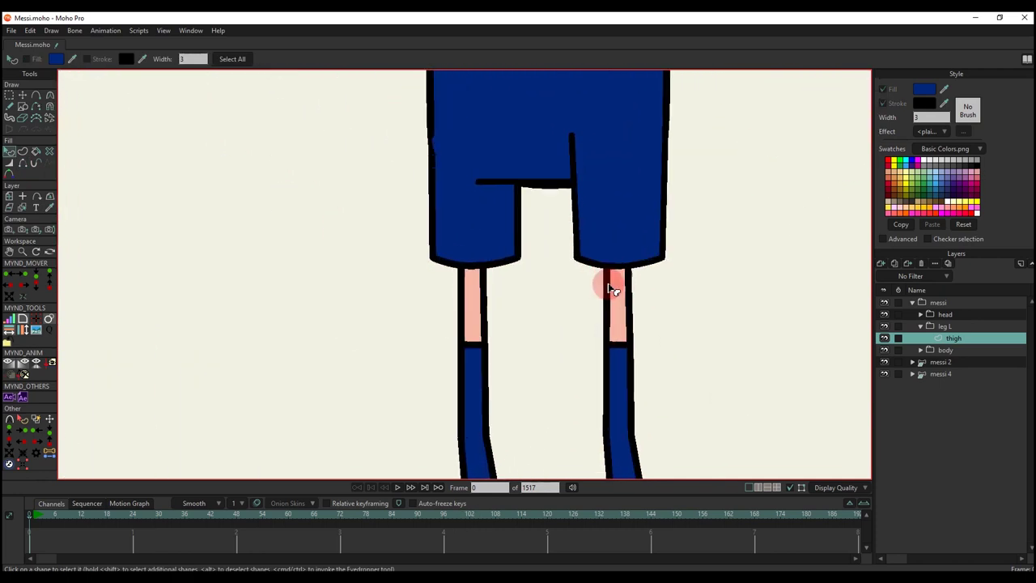
pyautogui.press('t')
pyautogui.scroll(-2, 668, 293)
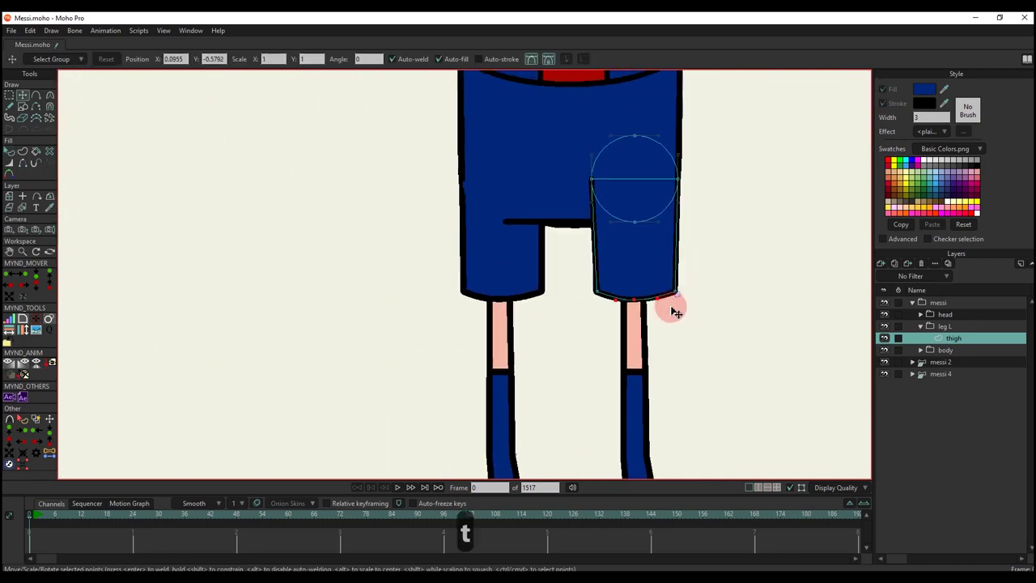
pyautogui.scroll(2, 672, 251)
pyautogui.press('a')
pyautogui.click(24, 106)
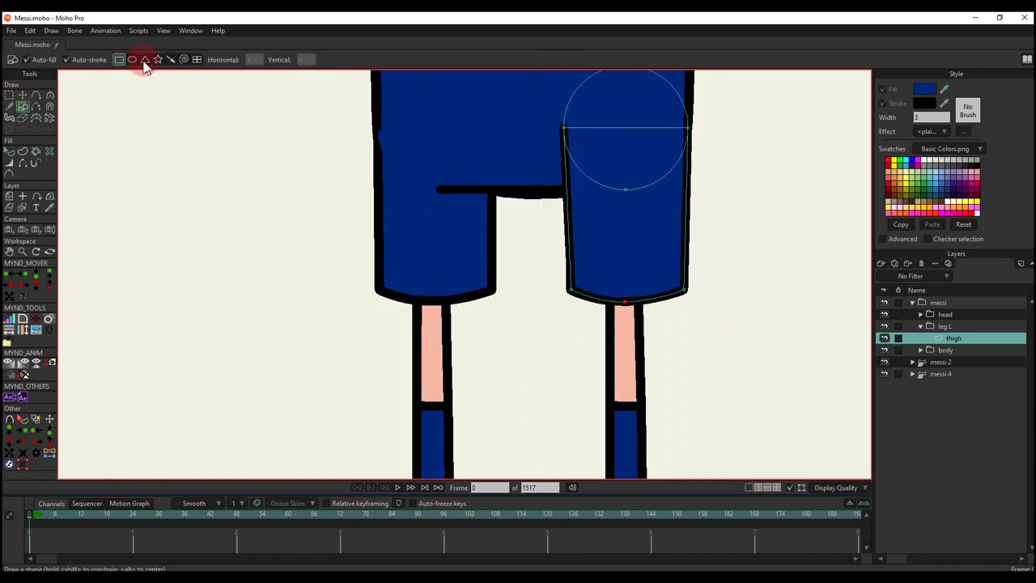
pyautogui.click(132, 59)
pyautogui.scroll(2, 593, 207)
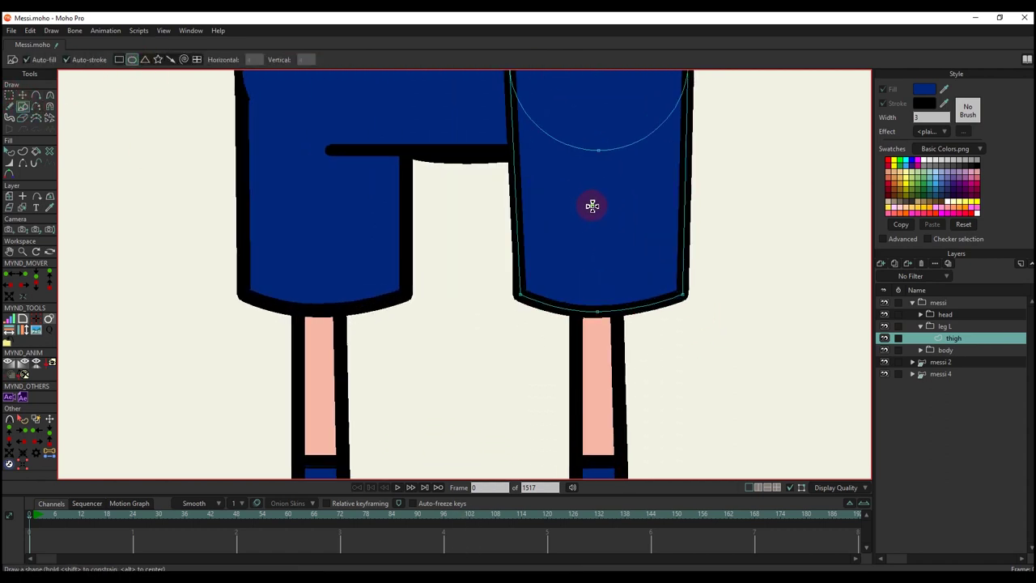
pyautogui.moveTo(593, 206); pyautogui.dragTo(570, 188)
pyautogui.press('t')
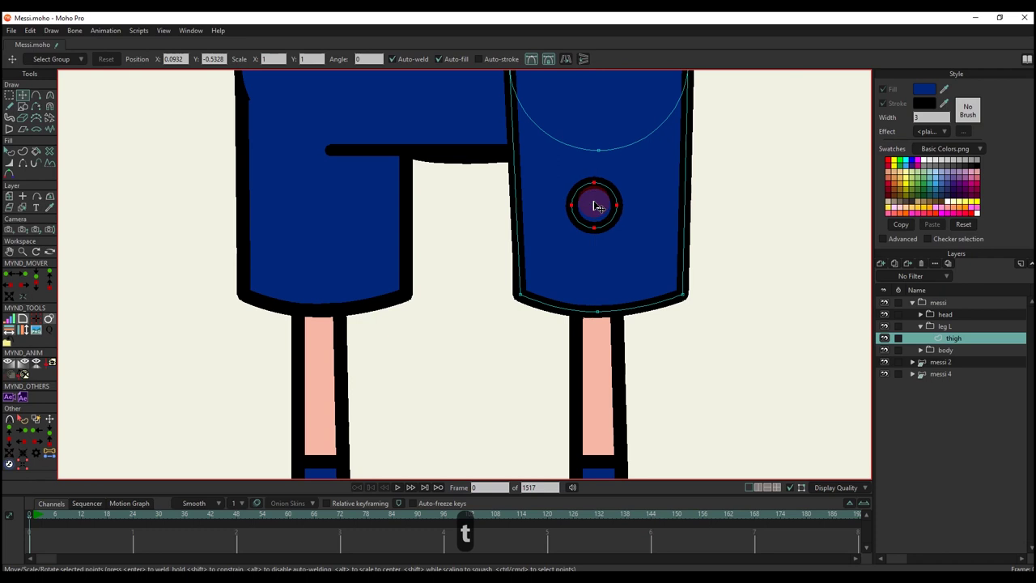
pyautogui.scroll(-1, 583, 188)
pyautogui.moveTo(580, 185); pyautogui.dragTo(580, 183)
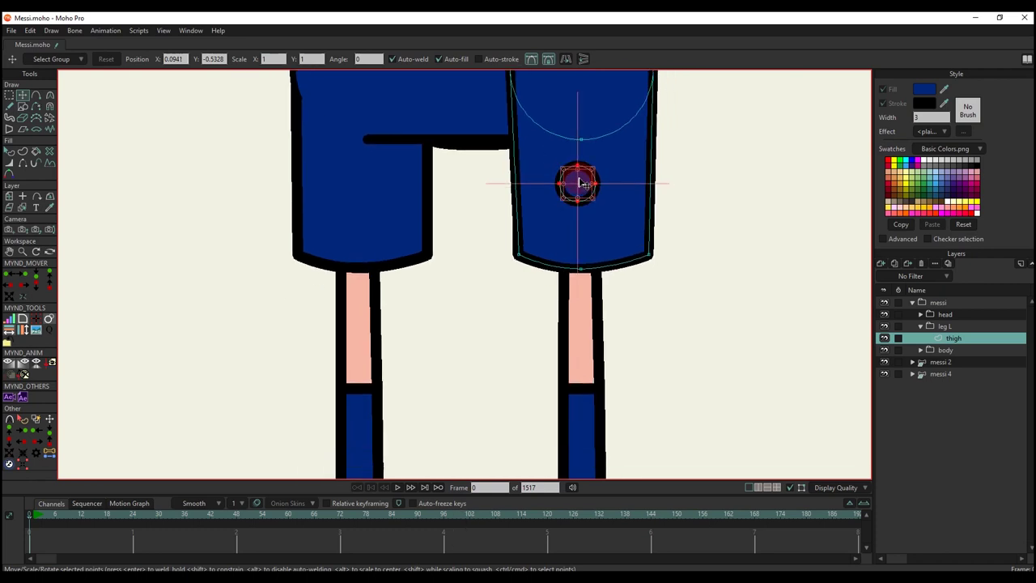
# Step: Duplicate the small circle and place the copy on the reference leg's knee bend at about X 0.096, Y -0.72
pyautogui.scroll(-5, 584, 199)
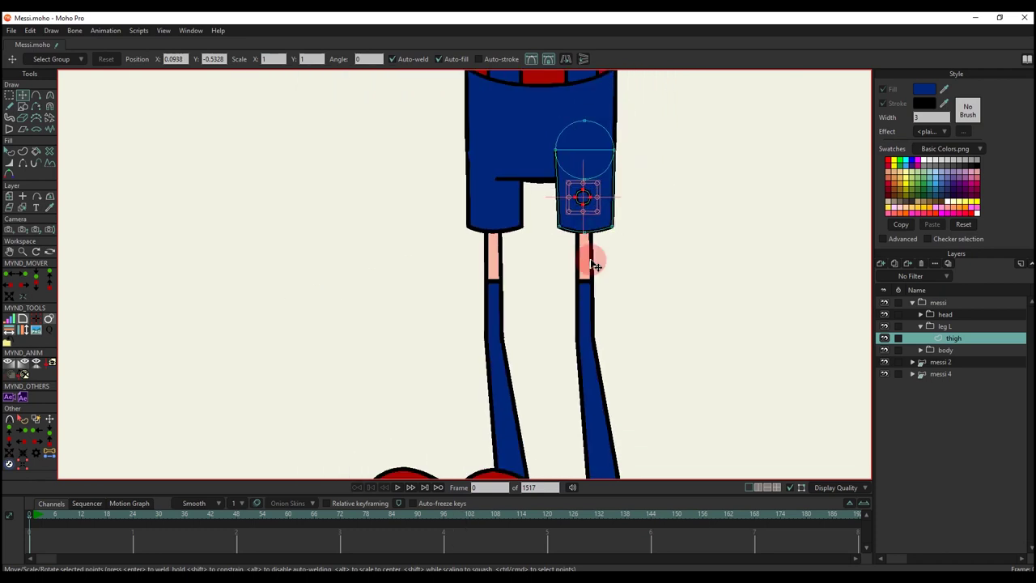
pyautogui.scroll(3, 592, 258)
pyautogui.hotkey('ctrl', 'c')
pyautogui.hotkey('ctrl', 'v')
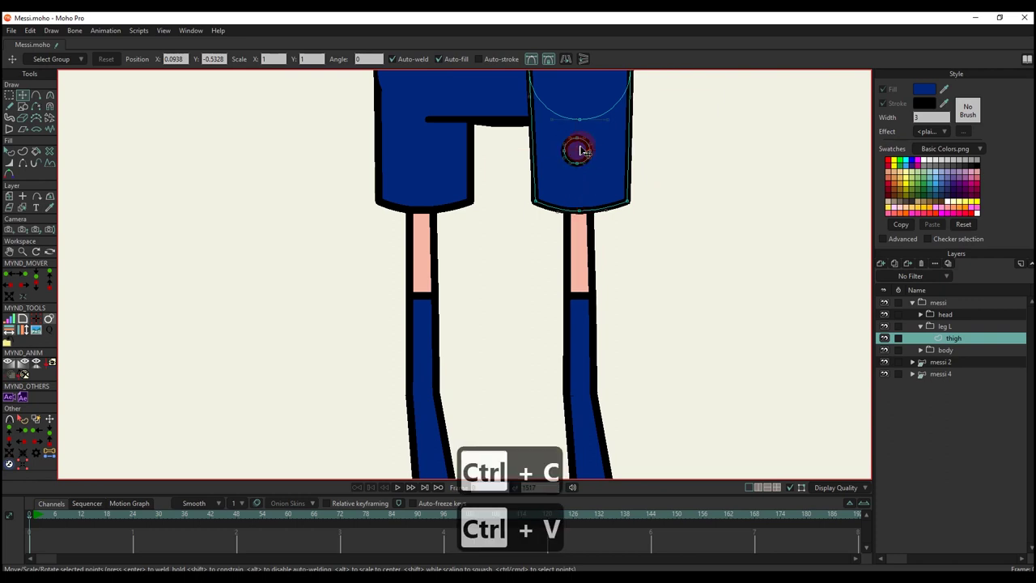
pyautogui.moveTo(574, 150); pyautogui.dragTo(591, 403)
pyautogui.scroll(3, 581, 394)
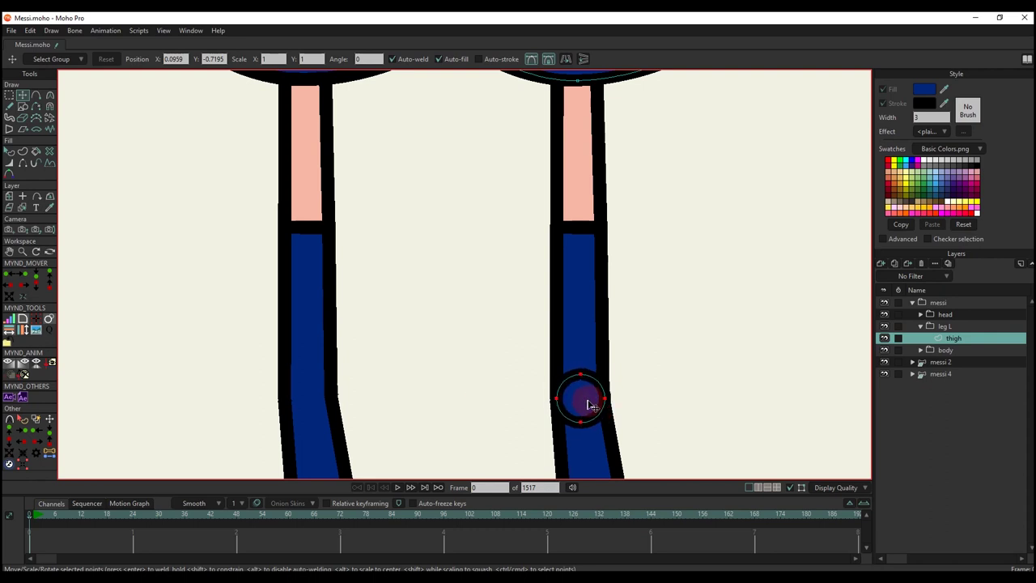
pyautogui.scroll(-3, 579, 396)
# Step: Draw a rectangle over the leg, spanning from the middle of the thigh circle to the knee circle
pyautogui.press('a')
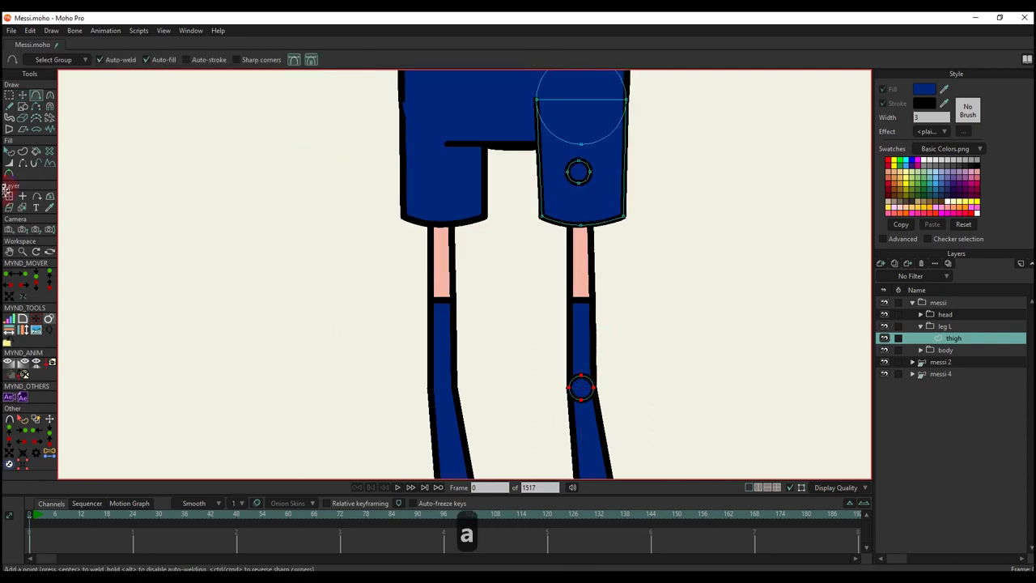
pyautogui.click(24, 108)
pyautogui.click(101, 60)
pyautogui.click(120, 60)
pyautogui.scroll(2, 577, 176)
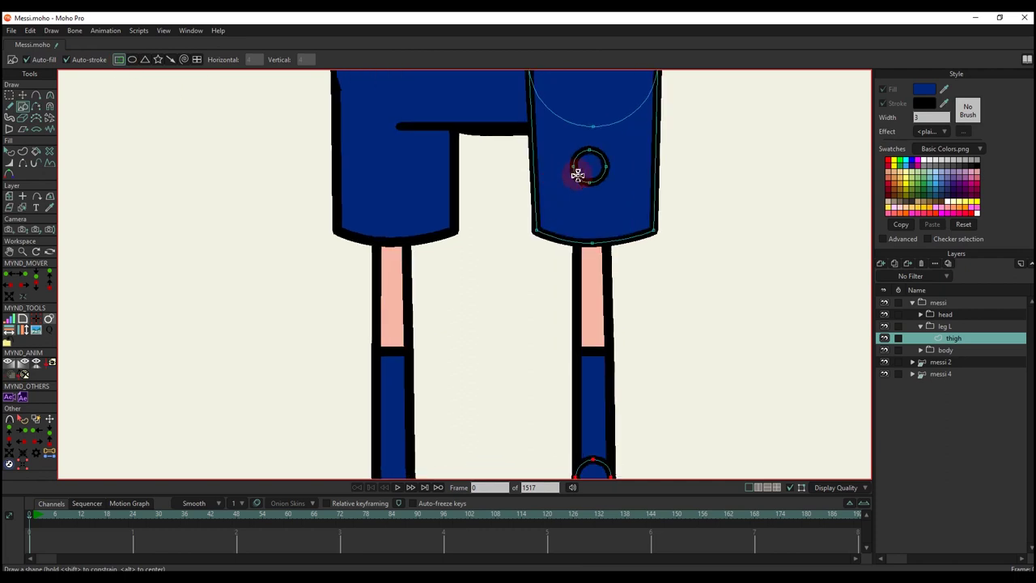
pyautogui.moveTo(565, 168); pyautogui.dragTo(629, 475)
pyautogui.scroll(-3, 613, 351)
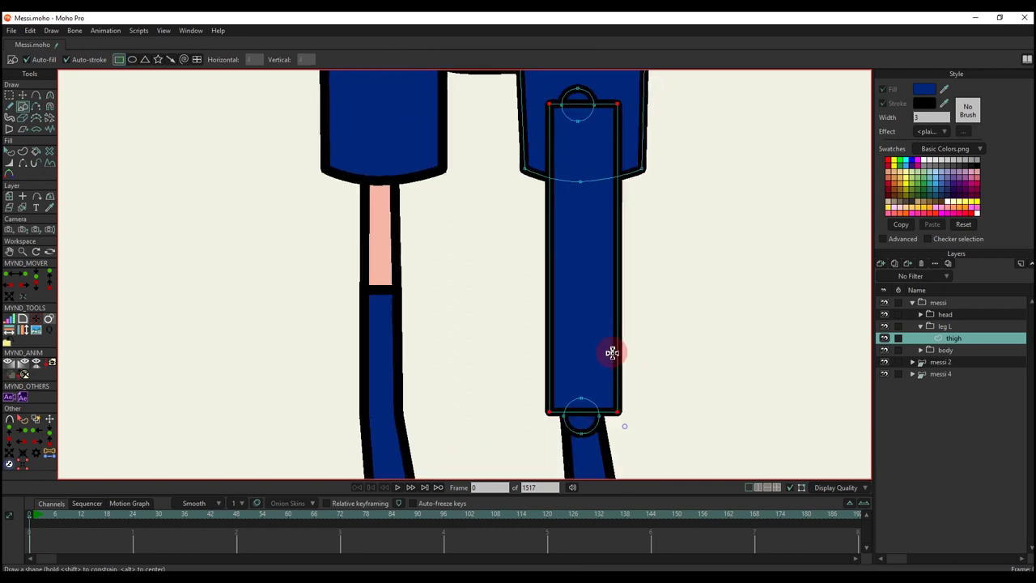
# Step: Align the rectangle's two bottom corners exactly with the side points of the knee circle, using their copied coordinates
pyautogui.press('g')
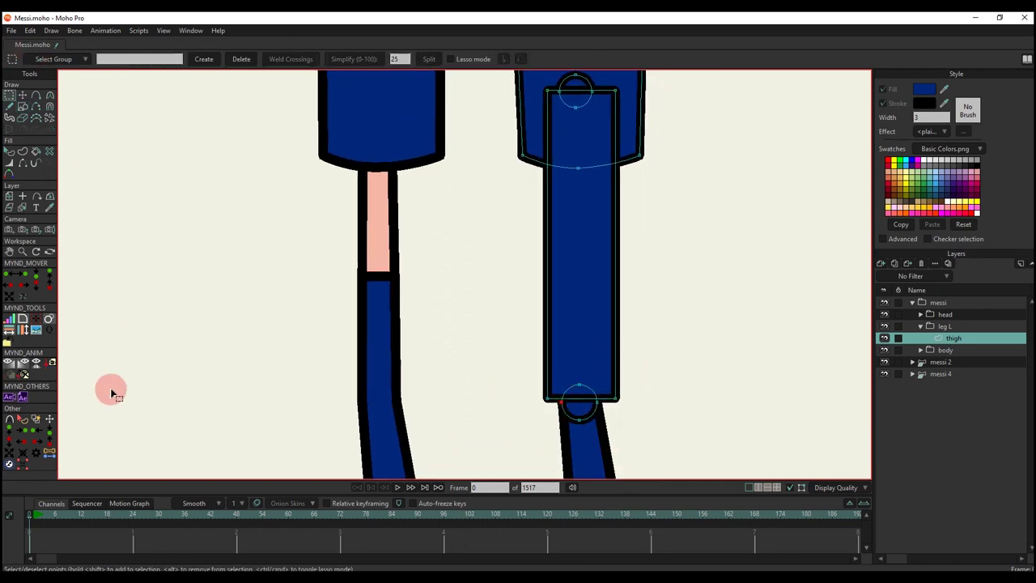
pyautogui.click(24, 462)
pyautogui.click(103, 64)
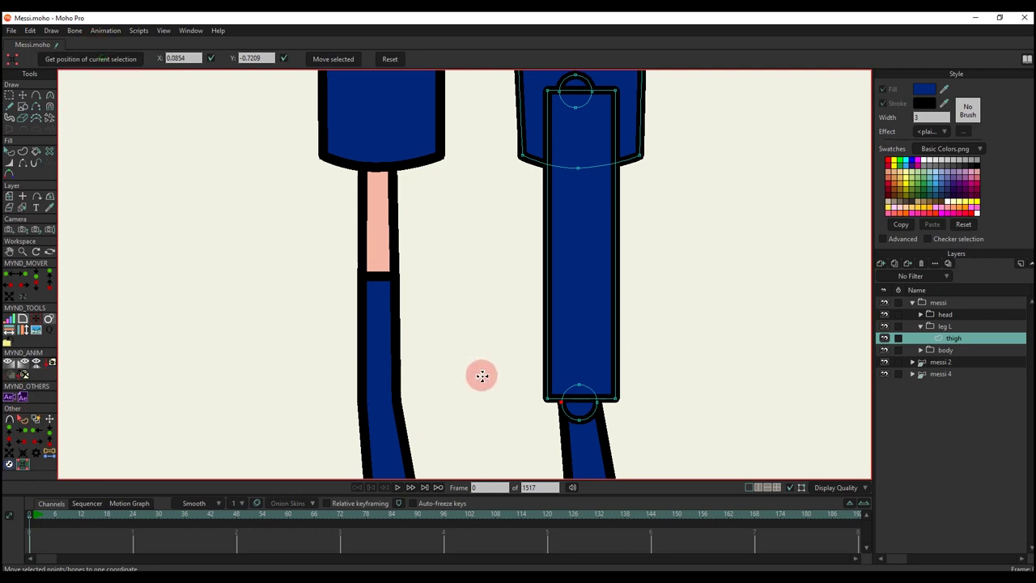
pyautogui.click(344, 60)
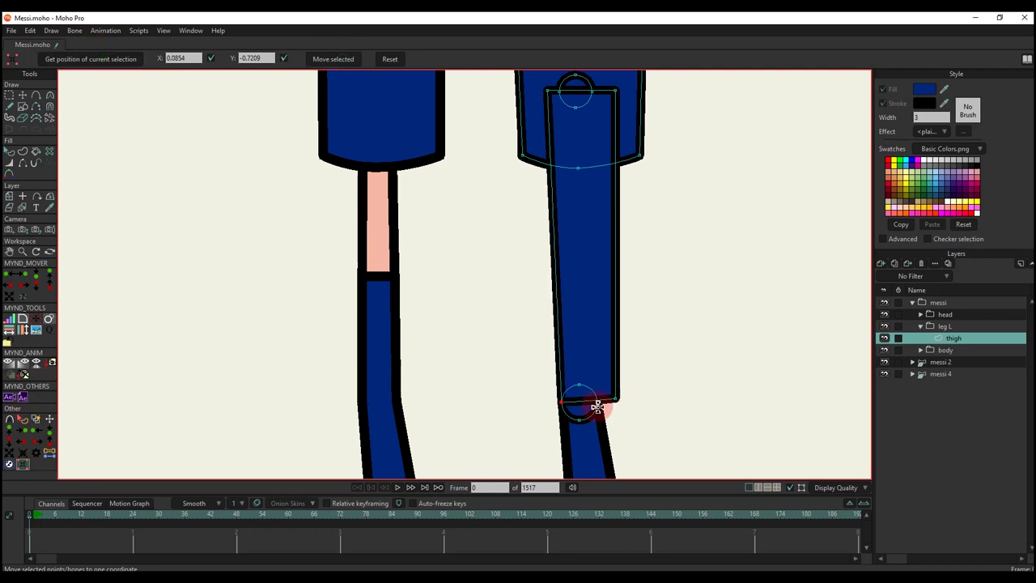
pyautogui.click(124, 61)
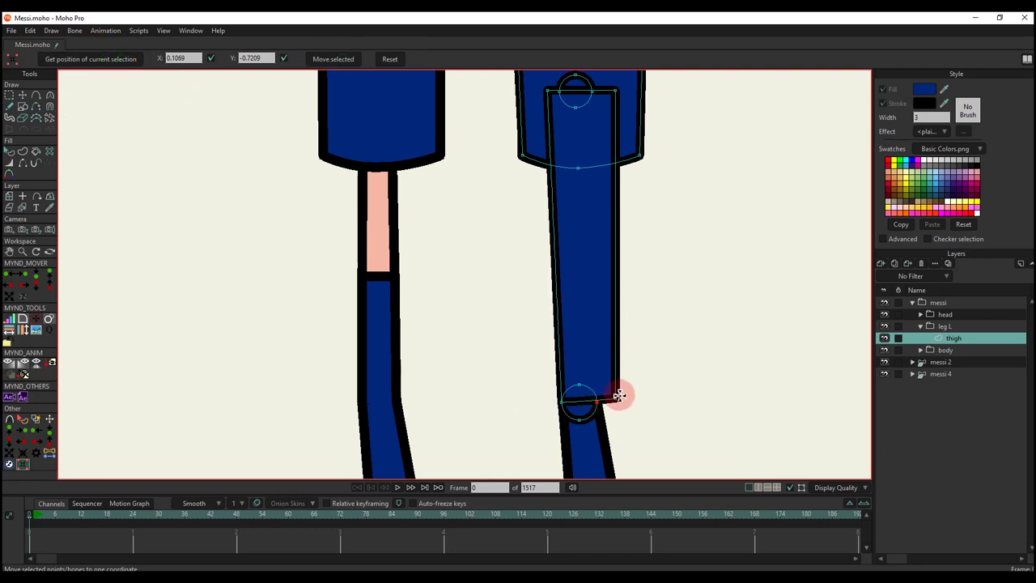
pyautogui.click(341, 61)
pyautogui.scroll(1, 568, 184)
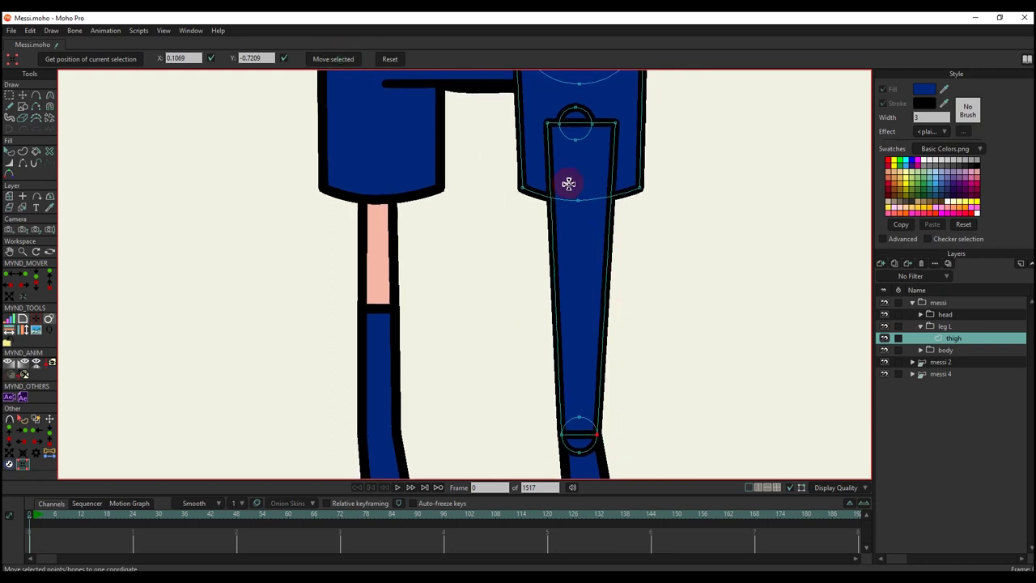
# Step: Align the rectangle's two top corners exactly with the side points of the circle inside the thigh
pyautogui.click(116, 58)
pyautogui.click(333, 59)
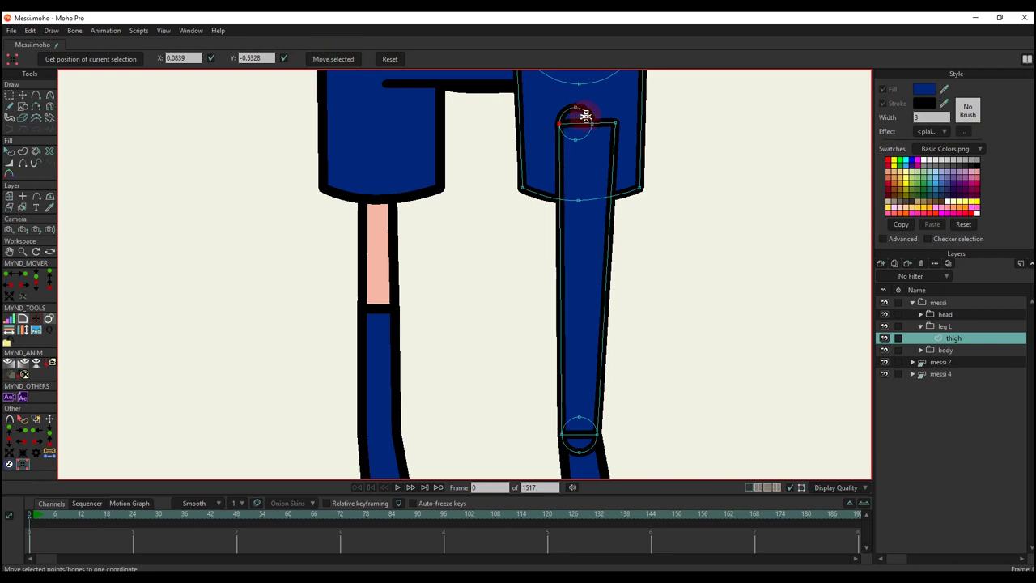
pyautogui.scroll(1, 602, 134)
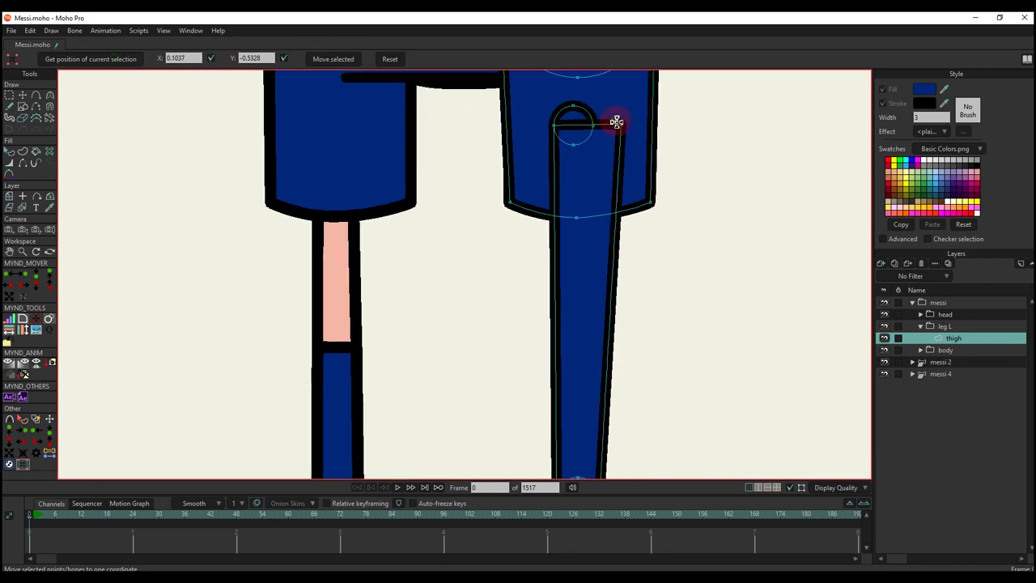
pyautogui.click(357, 59)
pyautogui.scroll(-1, 592, 160)
# Step: Hide the stroke on the leg rectangle's top and bottom edges where they cross the two circles
pyautogui.press('q')
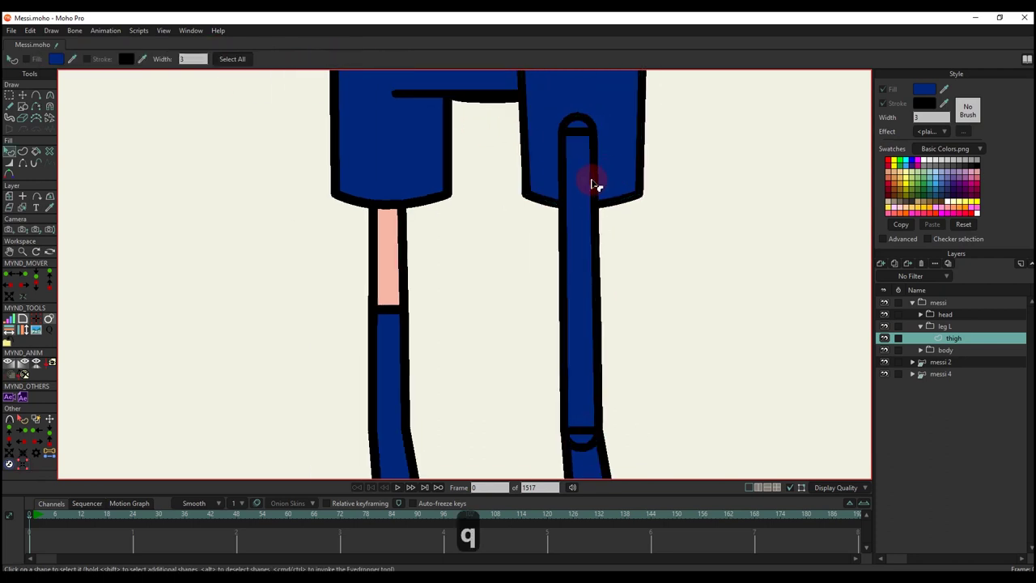
pyautogui.click(588, 180)
pyautogui.click(23, 162)
pyautogui.scroll(1, 515, 131)
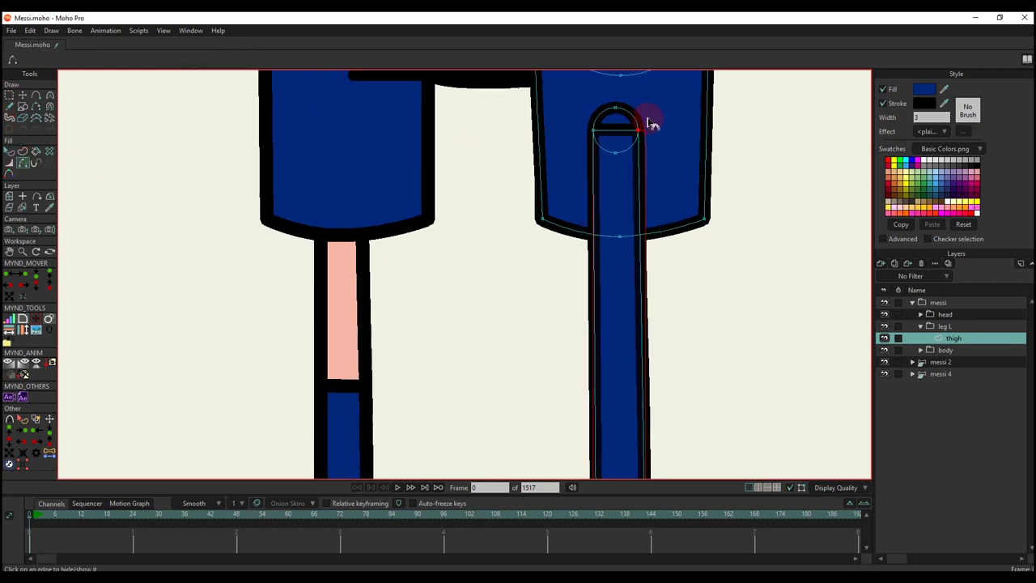
pyautogui.scroll(-2, 620, 136)
pyautogui.scroll(1, 608, 366)
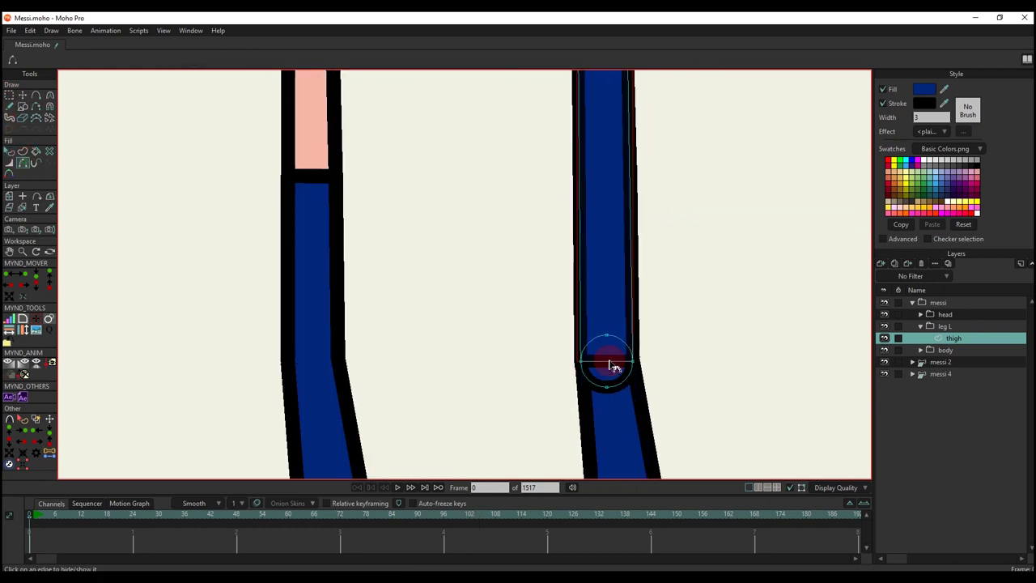
pyautogui.scroll(2, 606, 364)
pyautogui.scroll(-3, 607, 368)
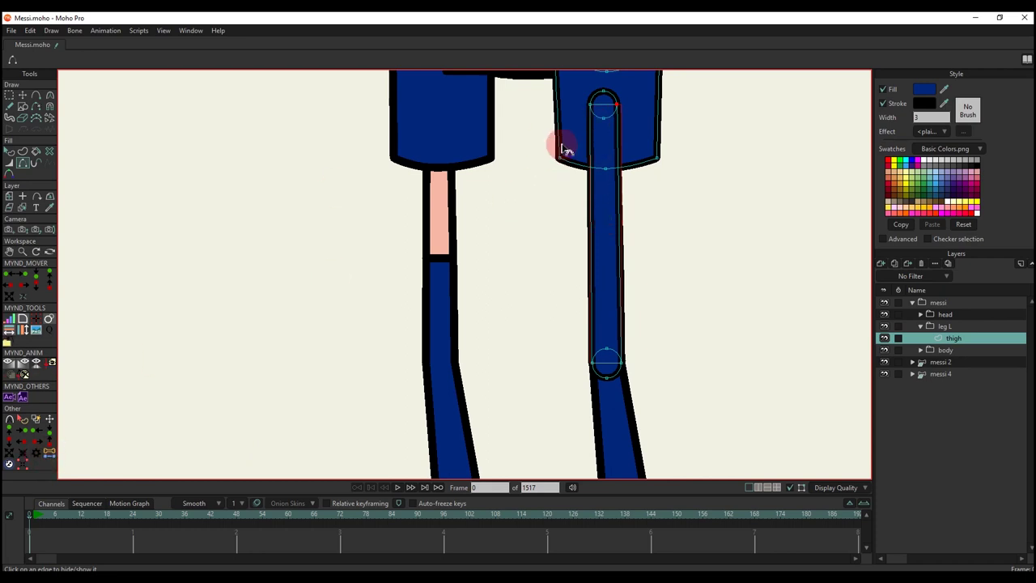
# Step: Fill the leg rectangle and its two end circles with the skin colour sampled from the reference leg
pyautogui.press('q')
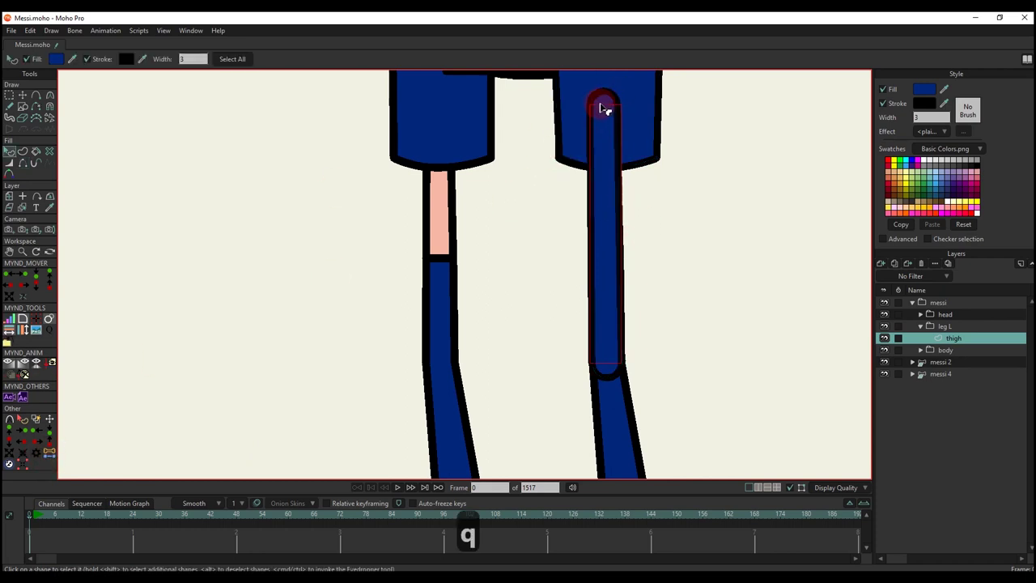
pyautogui.click(606, 105)
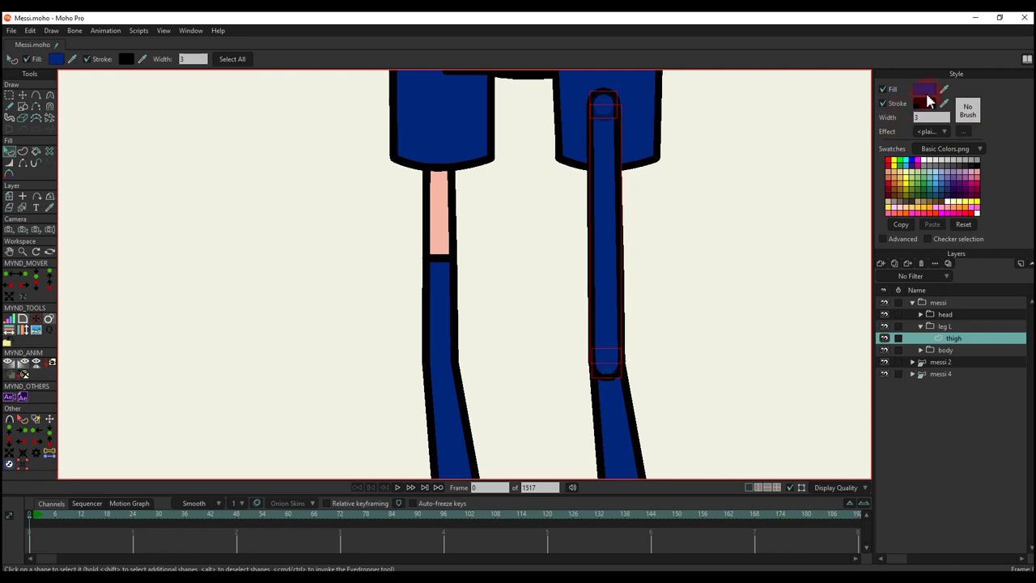
pyautogui.keyDown('alt'); pyautogui.click(442, 207); pyautogui.keyUp('alt')
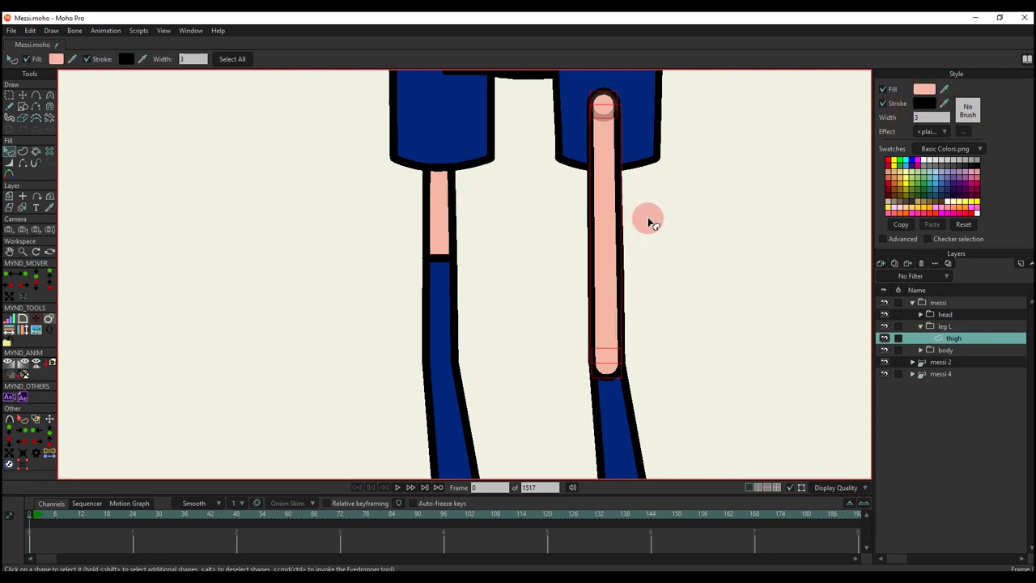
# Step: Add a vector layer named calf above the thigh layer in the leg L group
pyautogui.click(666, 294)
pyautogui.scroll(-8, 665, 294)
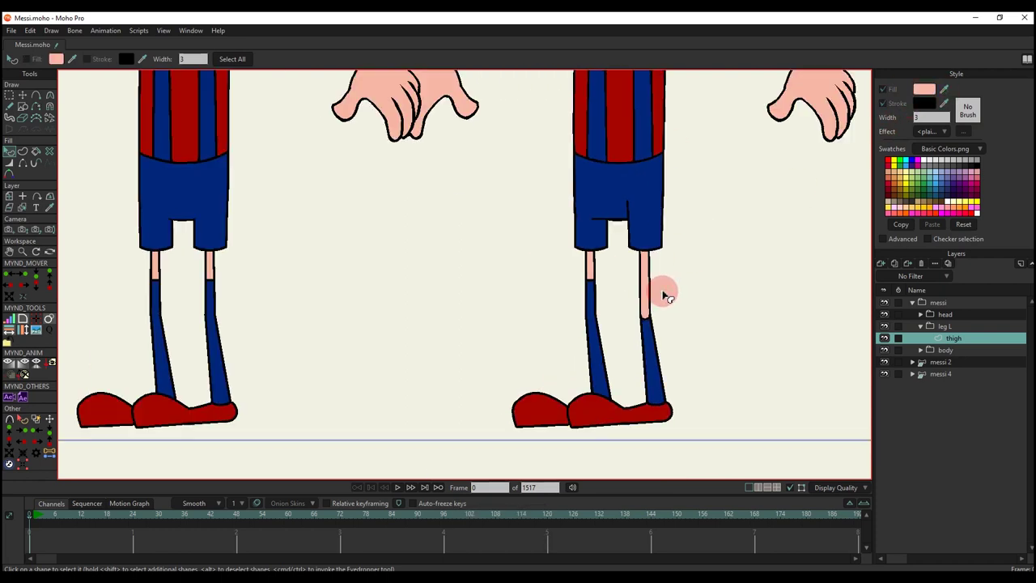
pyautogui.scroll(5, 651, 291)
pyautogui.scroll(-1, 636, 359)
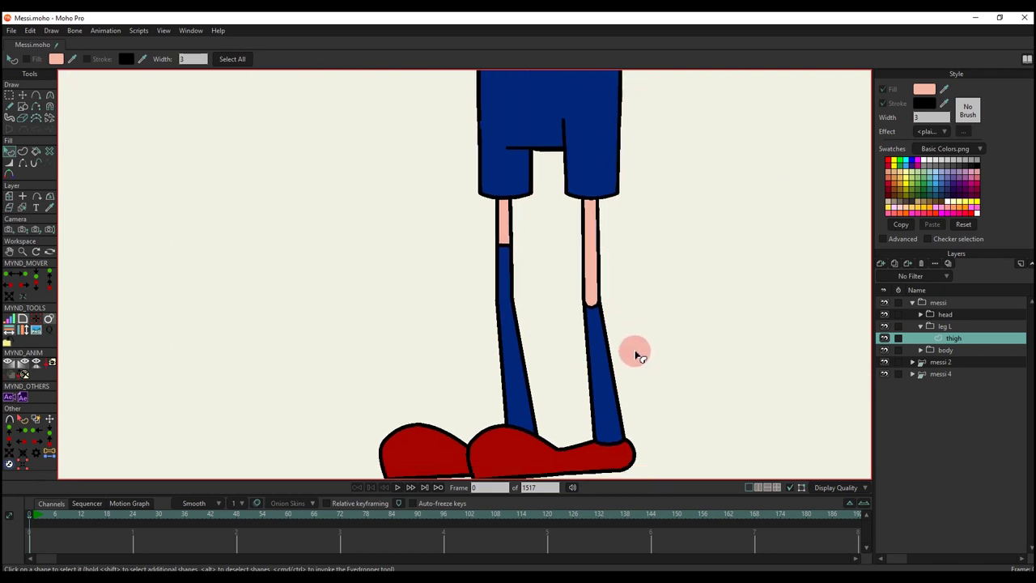
pyautogui.scroll(-2, 634, 352)
pyautogui.scroll(2, 631, 320)
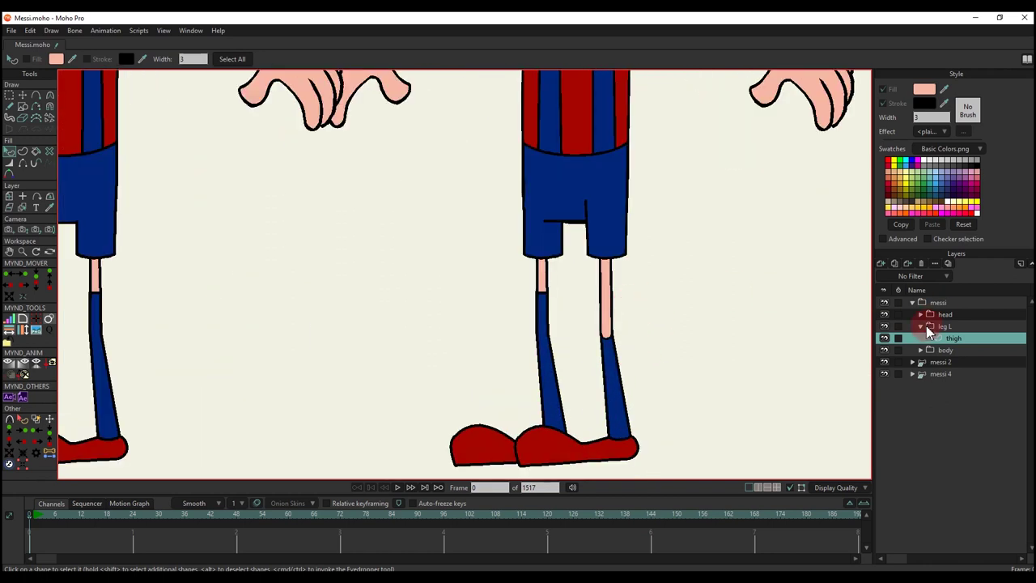
pyautogui.click(894, 264)
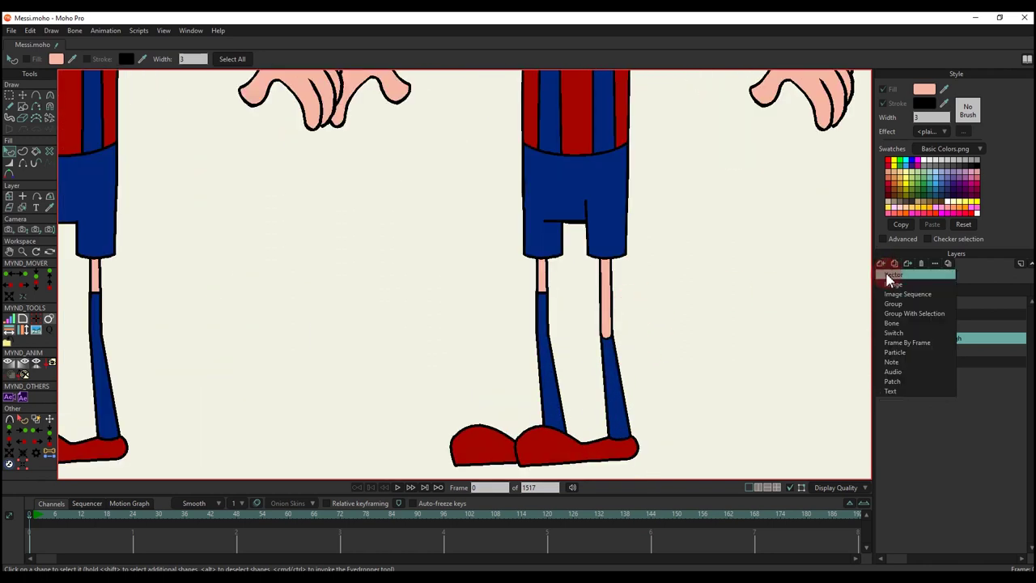
pyautogui.click(944, 315)
pyautogui.doubleClick(961, 344)
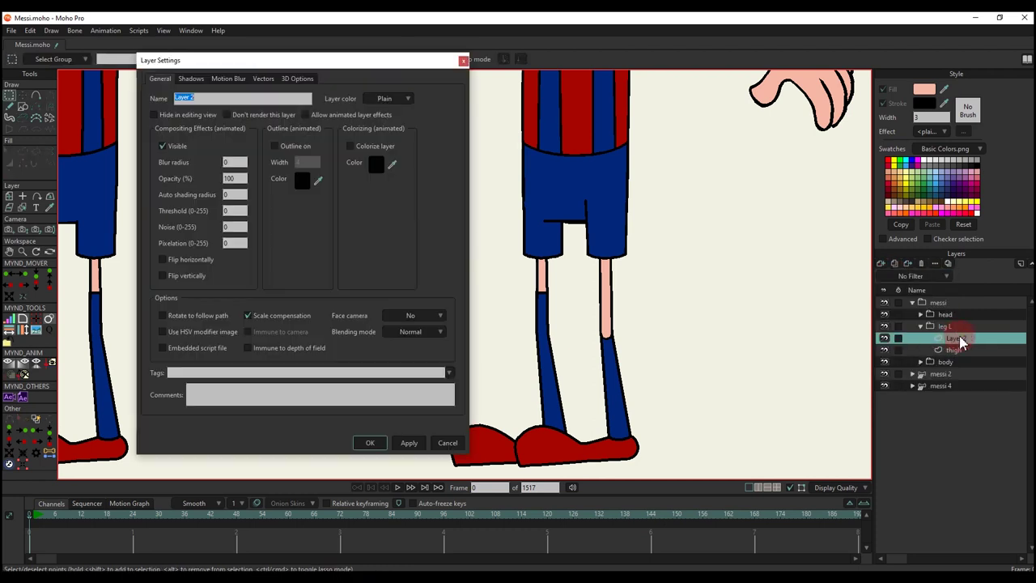
pyautogui.write('calf')
pyautogui.press('Return')
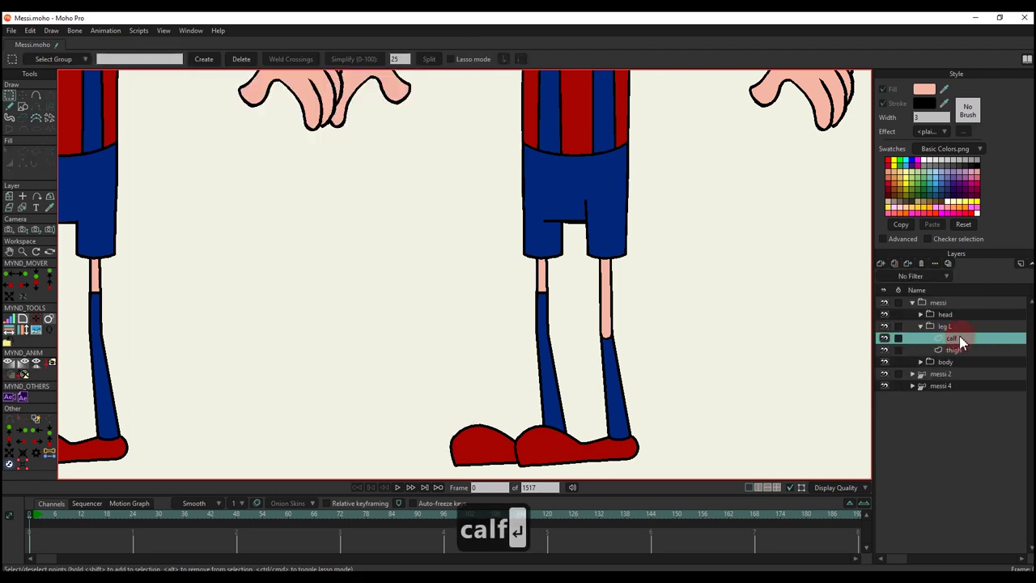
# Step: Copy the knee circle from the thigh layer and paste it into the calf layer
pyautogui.click(23, 106)
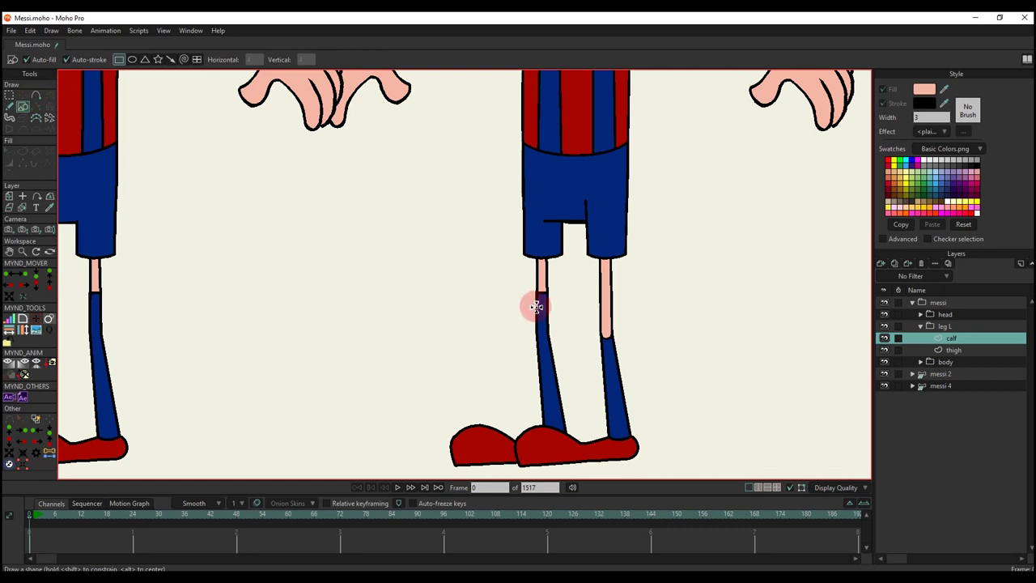
pyautogui.scroll(3, 585, 315)
pyautogui.keyDown('alt'); pyautogui.rightClick(628, 339); pyautogui.keyUp('alt')
pyautogui.scroll(3, 630, 339)
pyautogui.press('t')
pyautogui.click(622, 338)
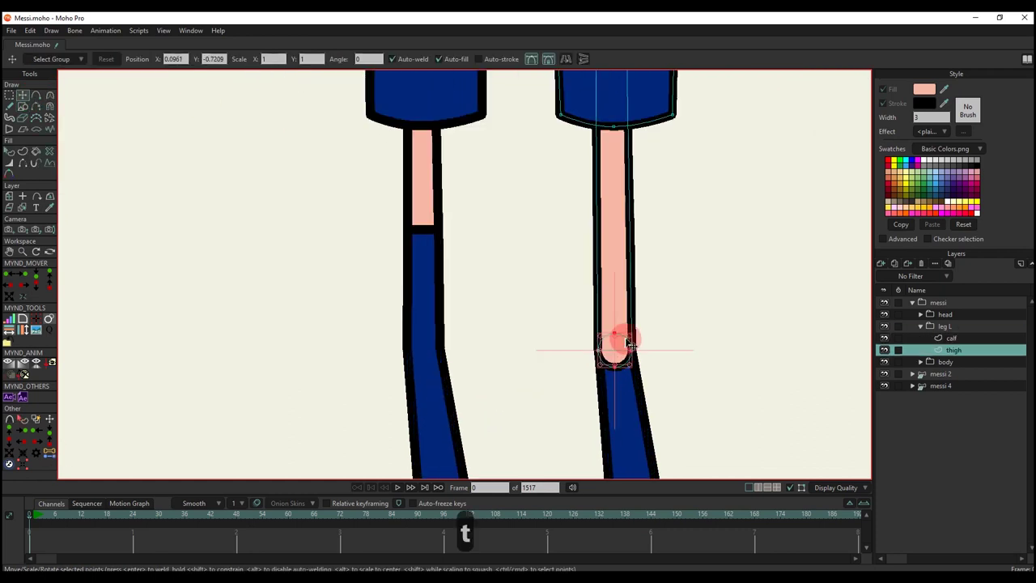
pyautogui.hotkey('ctrl', 'c')
pyautogui.click(939, 338)
pyautogui.press('g')
pyautogui.scroll(-3, 637, 335)
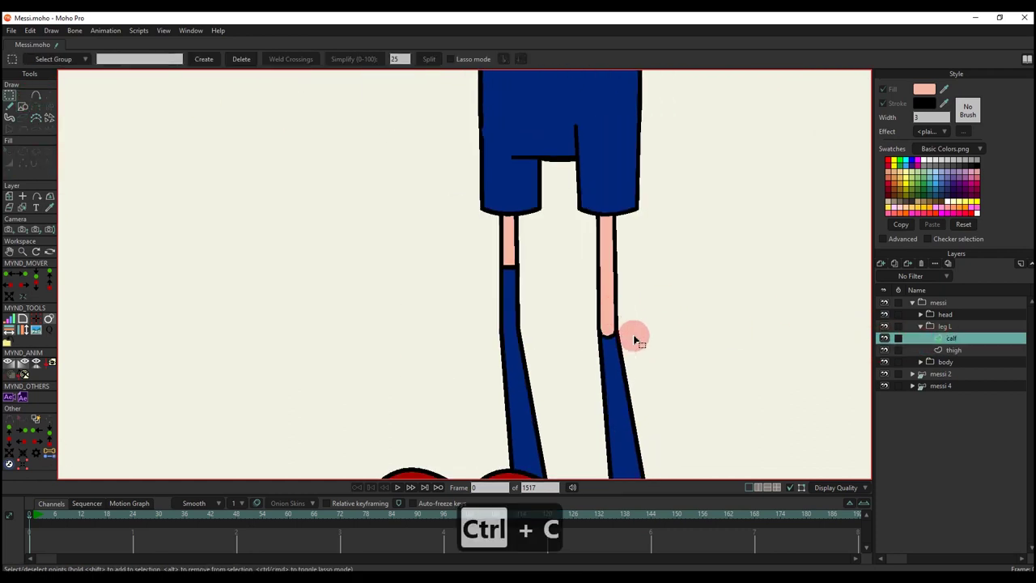
pyautogui.hotkey('ctrl', 'v')
# Step: Duplicate the knee circle over the ankle and fit the copy to the leg's width, with the calf layer hidden
pyautogui.press('t')
pyautogui.scroll(3, 620, 291)
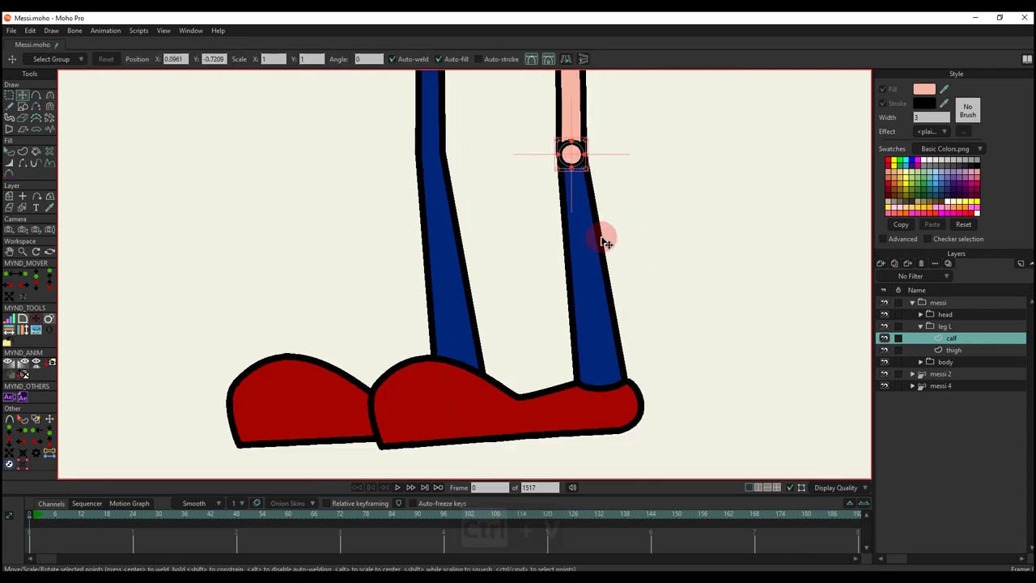
pyautogui.hotkey('ctrl', 'c')
pyautogui.hotkey('ctrl', 'v')
pyautogui.moveTo(580, 161); pyautogui.dragTo(629, 395)
pyautogui.scroll(2, 601, 374)
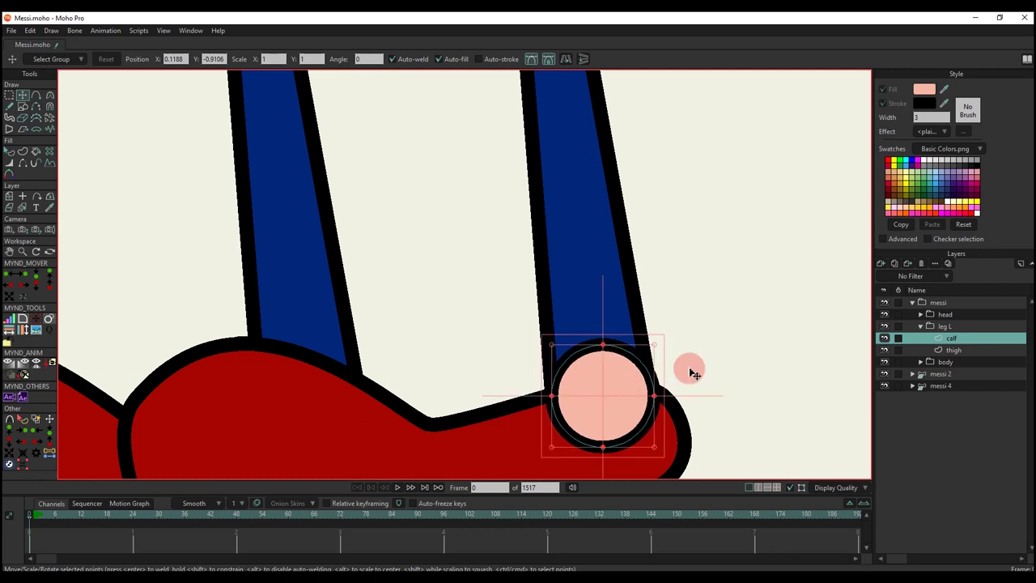
pyautogui.click(884, 338)
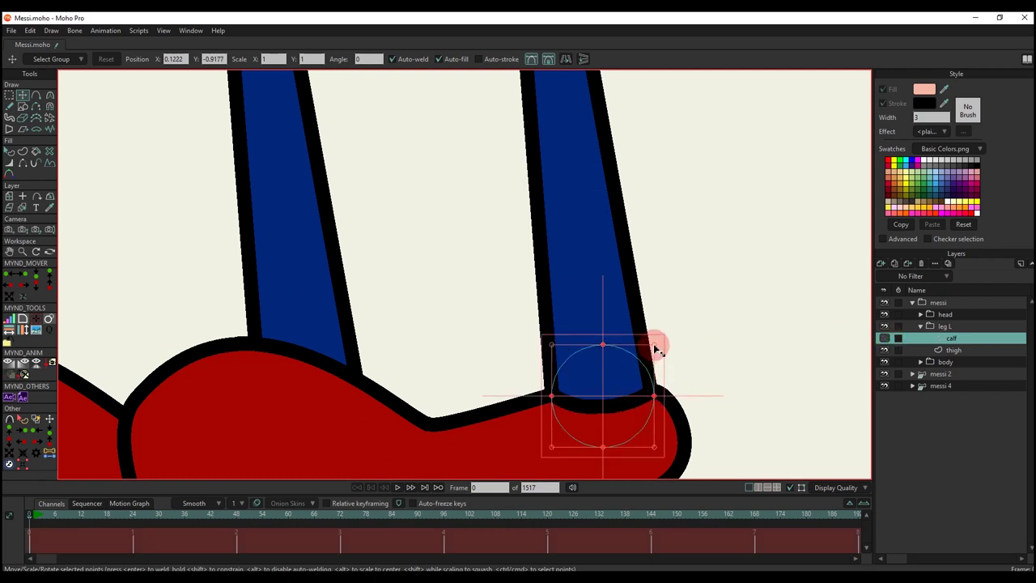
pyautogui.moveTo(654, 346); pyautogui.dragTo(618, 358)
pyautogui.scroll(-4, 621, 332)
pyautogui.press('a')
pyautogui.scroll(2, 570, 146)
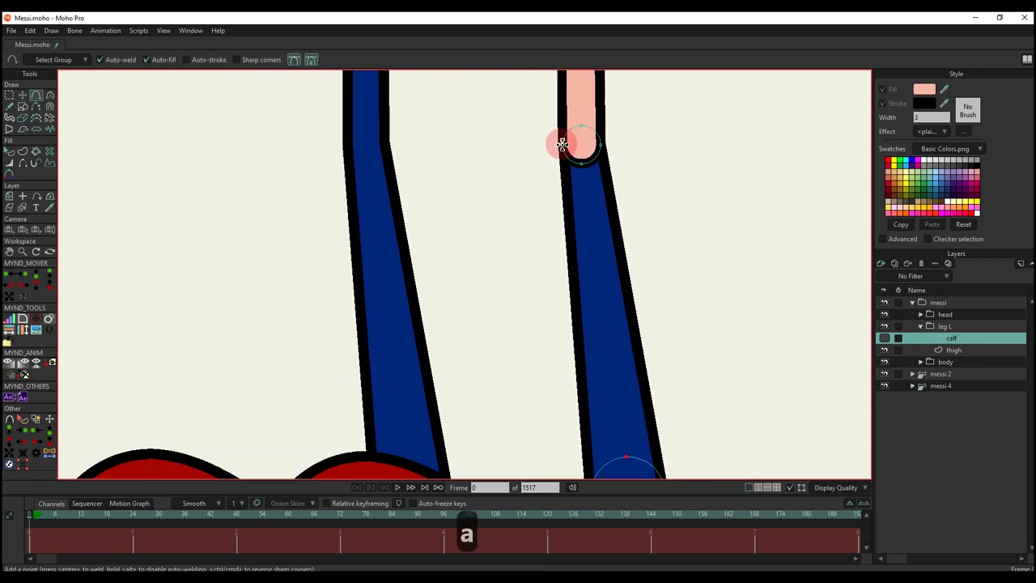
pyautogui.hotkey('ctrl', 'z')
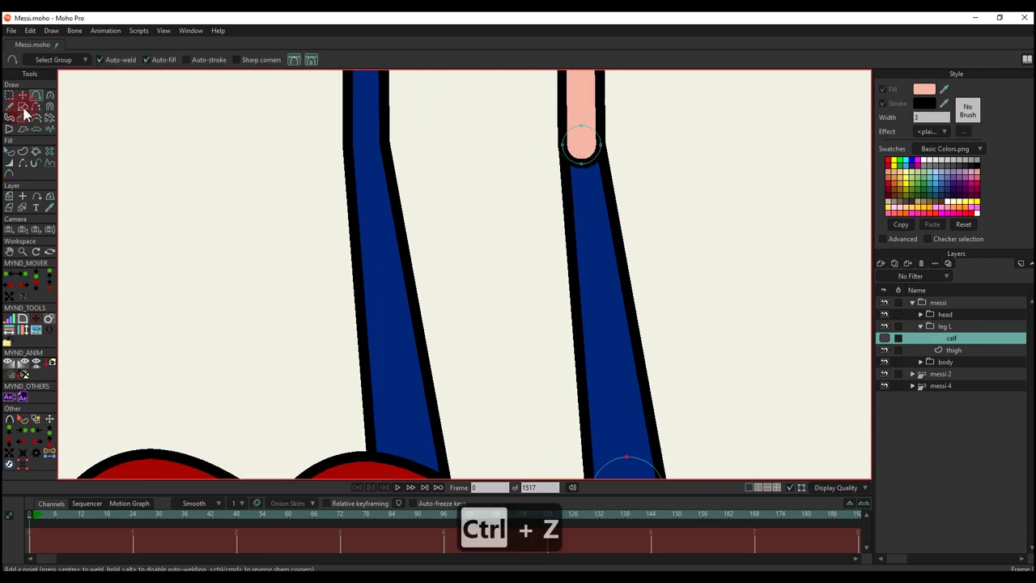
# Step: Draw a rectangle along the calf, reaching from the knee circle to the ankle circle
pyautogui.click(23, 106)
pyautogui.scroll(-2, 570, 156)
pyautogui.moveTo(542, 132)
pyautogui.mouseDown()
pyautogui.moveTo(624, 331)
pyautogui.moveTo(623, 358)
pyautogui.mouseUp()
# Step: Move the rectangle's two upper corners onto the exact coordinates of the knee circle's left and right points
pyautogui.scroll(2, 558, 147)
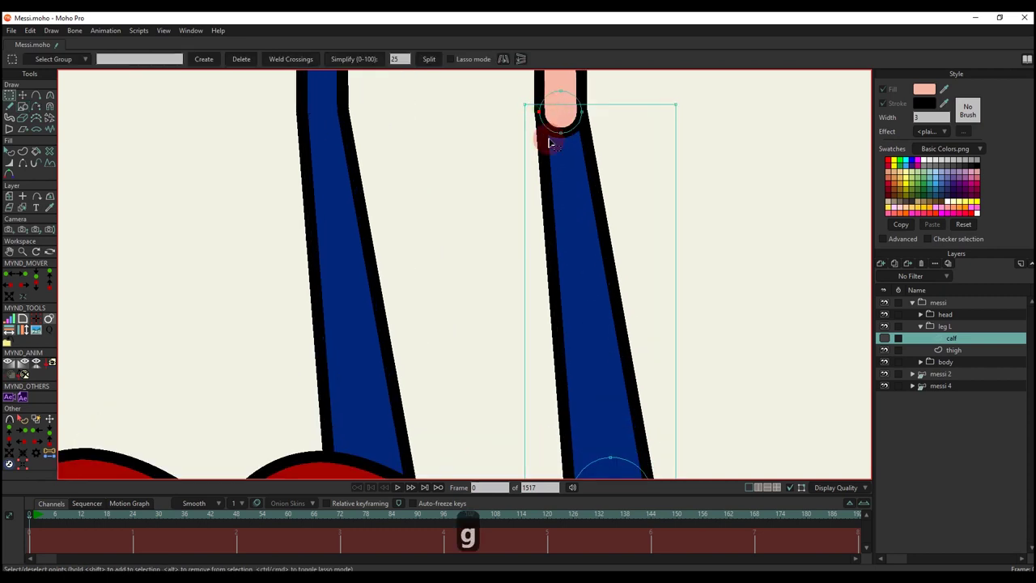
pyautogui.click(22, 465)
pyautogui.click(109, 73)
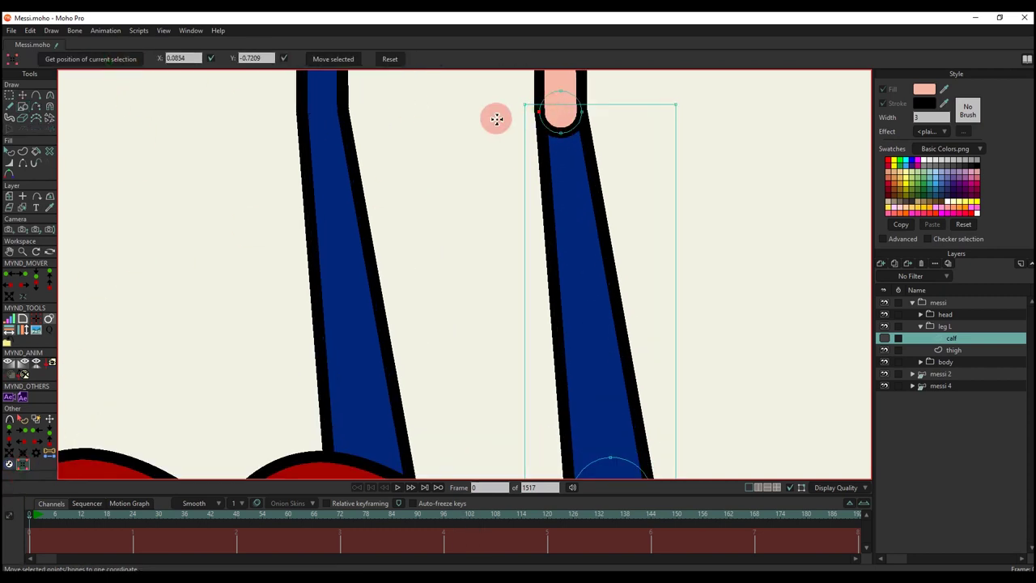
pyautogui.moveTo(522, 98); pyautogui.dragTo(540, 117)
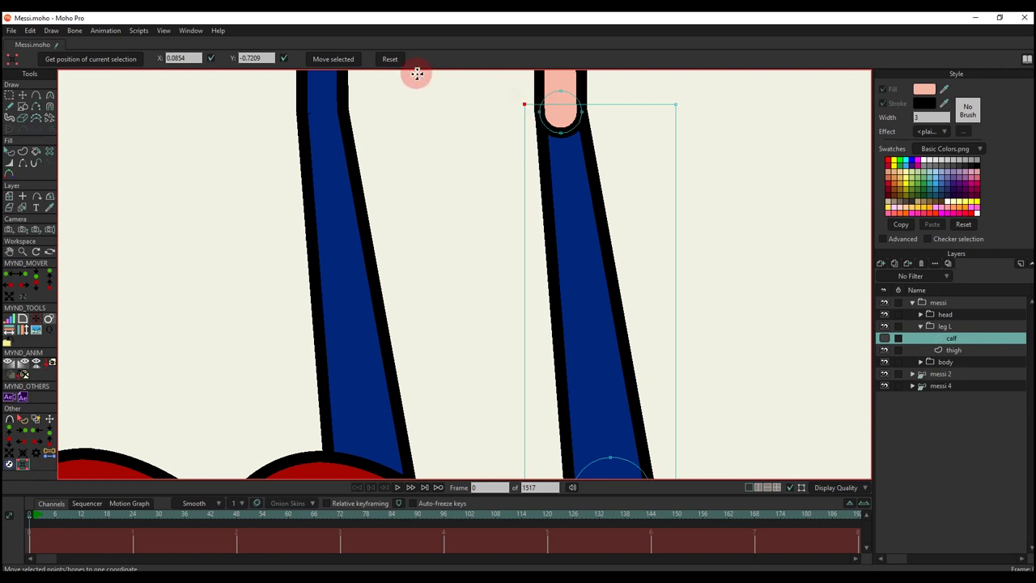
pyautogui.click(346, 60)
pyautogui.click(84, 84)
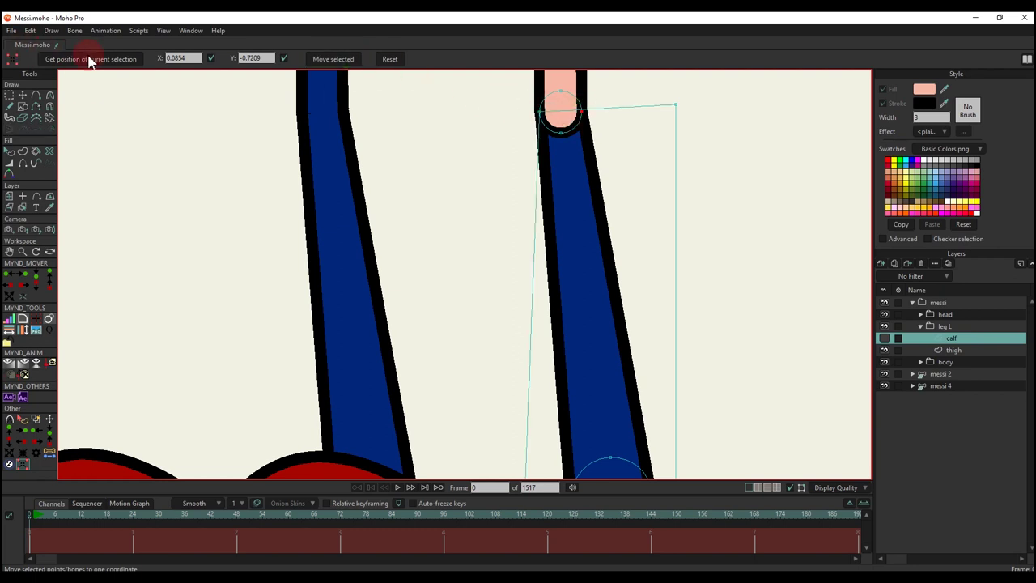
pyautogui.click(89, 60)
pyautogui.click(671, 101)
pyautogui.click(343, 62)
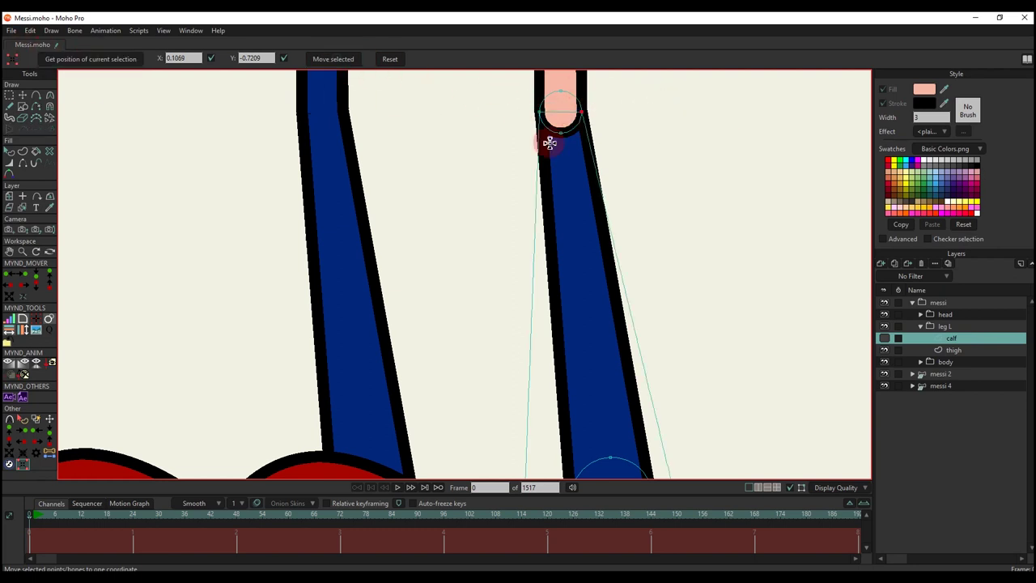
# Step: Move the rectangle's two lower corners onto the exact coordinates of the ankle circle's left and right points
pyautogui.scroll(-5, 550, 144)
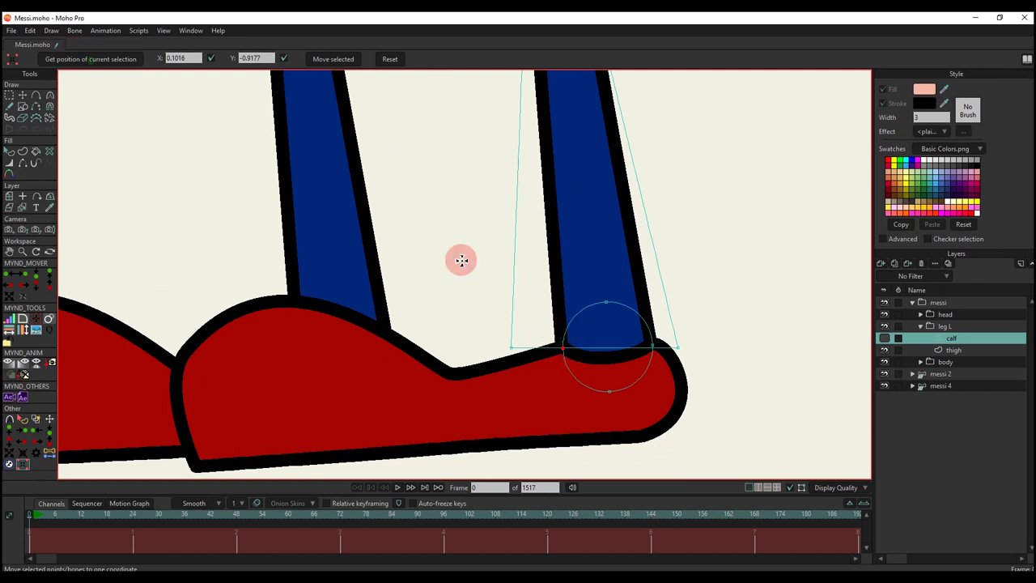
pyautogui.click(511, 347)
pyautogui.click(334, 59)
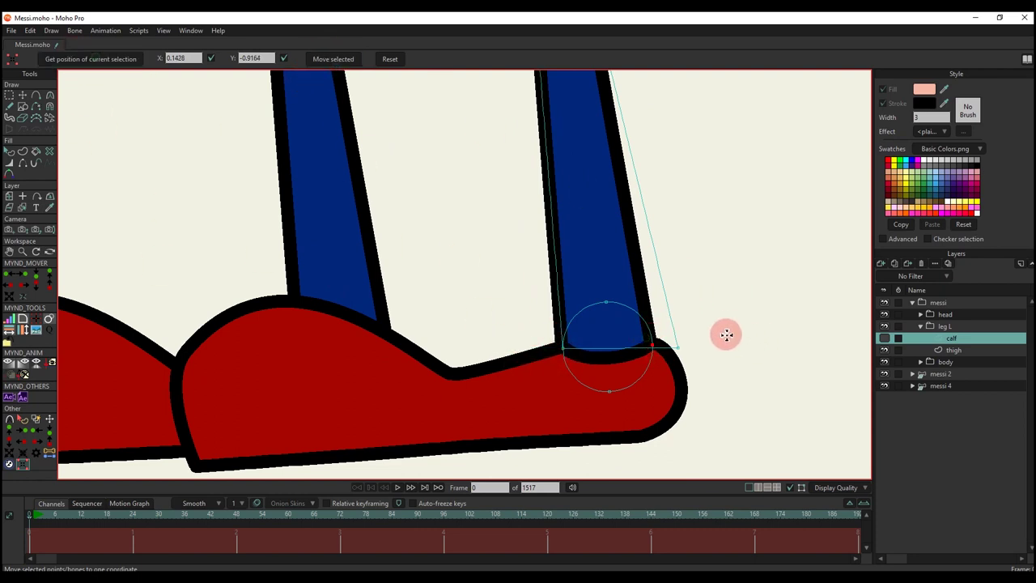
pyautogui.click(678, 347)
pyautogui.click(335, 60)
# Step: Rotate the ankle circle's points slightly counterclockwise so the calf's lower edge slants up toward the heel and its sides follow the leg outline
pyautogui.scroll(-5, 620, 247)
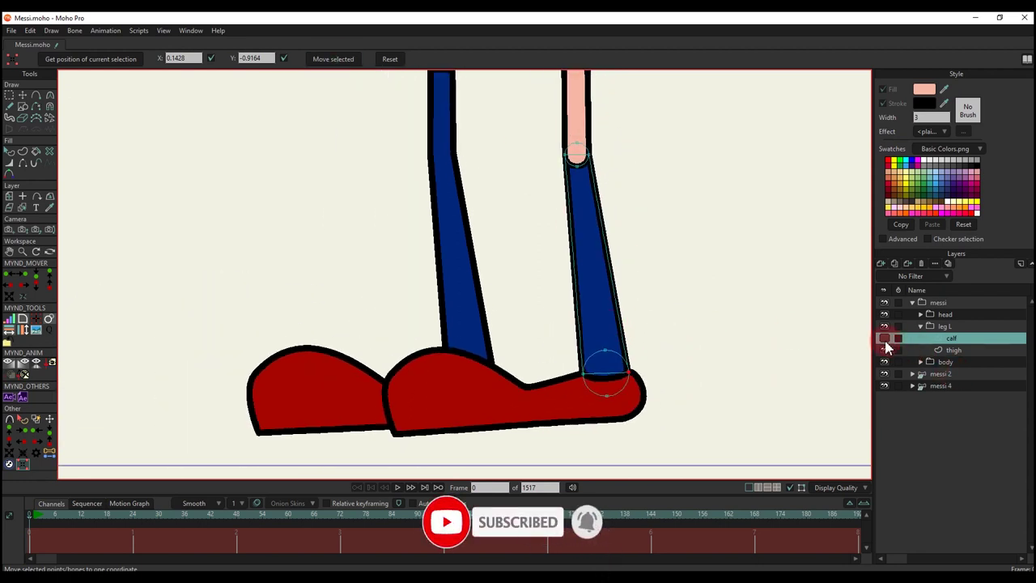
pyautogui.scroll(8, 588, 347)
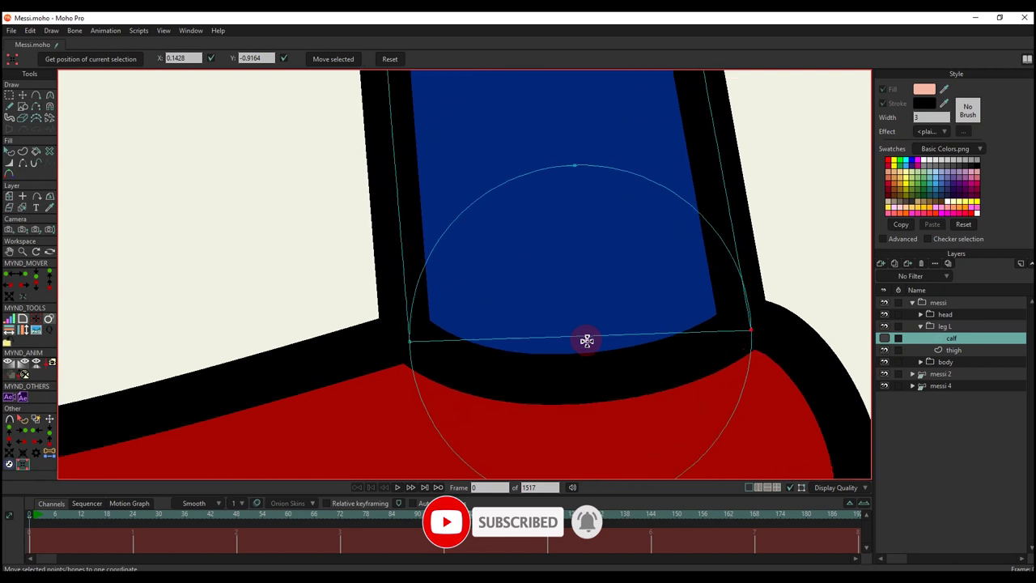
pyautogui.scroll(6, 678, 328)
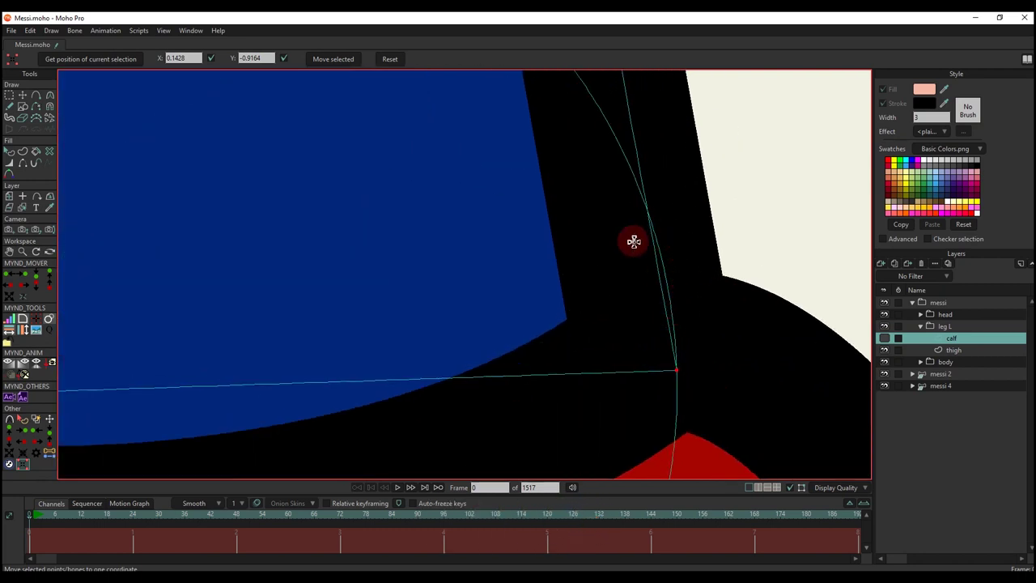
pyautogui.scroll(-10, 662, 270)
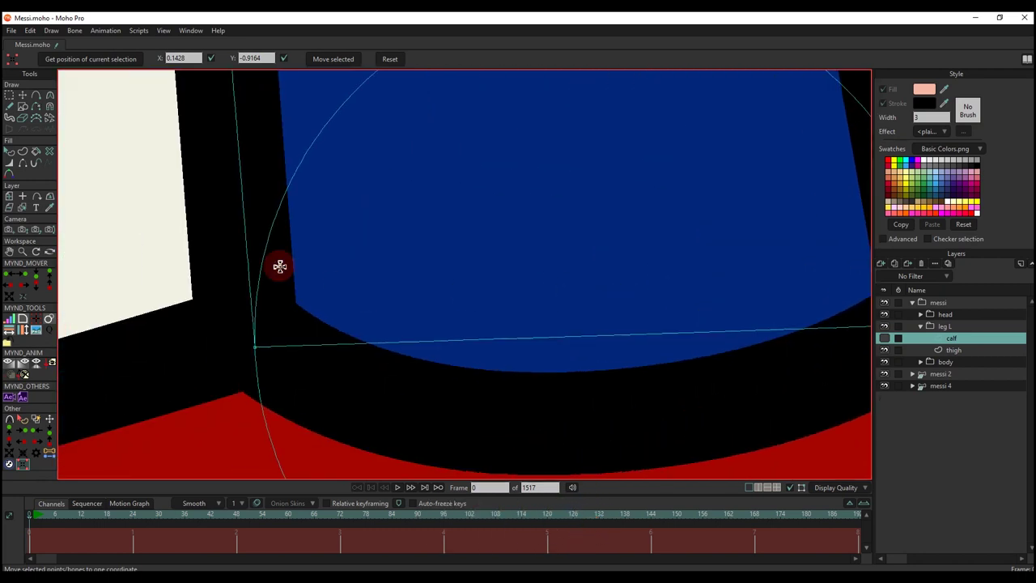
pyautogui.press('g')
pyautogui.moveTo(331, 178); pyautogui.dragTo(602, 440)
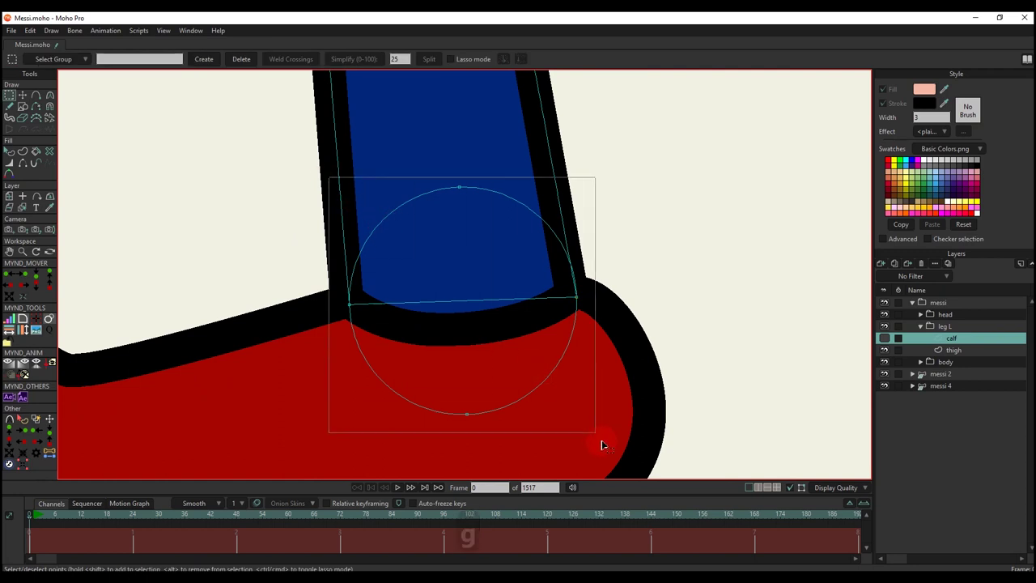
pyautogui.scroll(5, 578, 296)
pyautogui.press('t')
pyautogui.scroll(4, 583, 267)
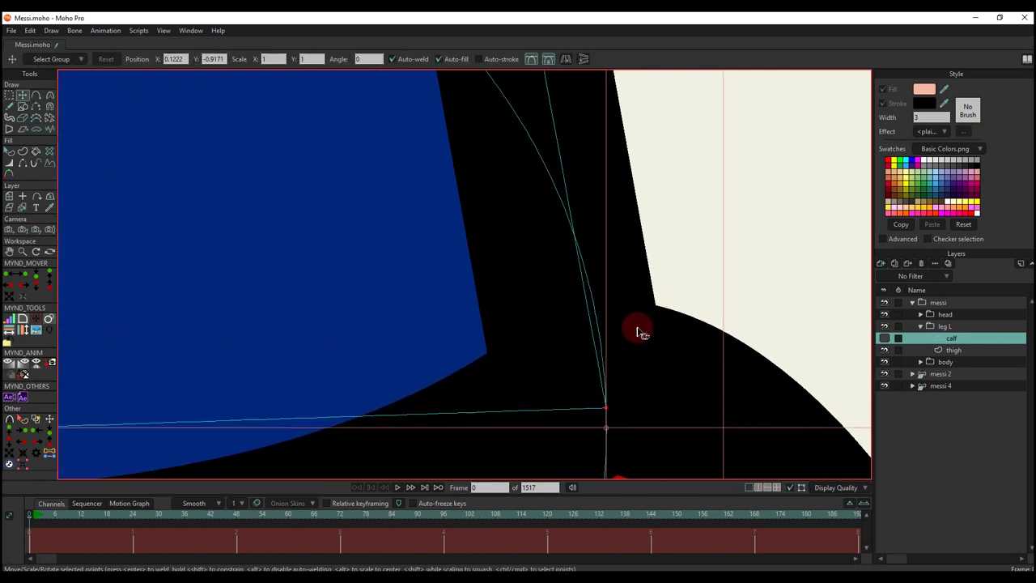
pyautogui.scroll(-3, 645, 314)
pyautogui.hotkey('ctrl', 'z')
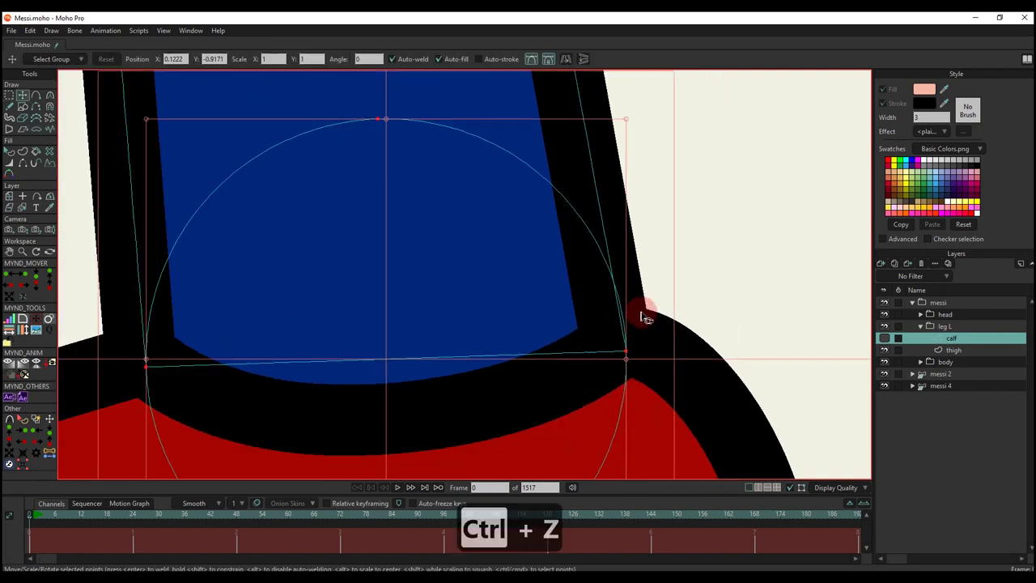
pyautogui.moveTo(655, 325); pyautogui.dragTo(644, 304)
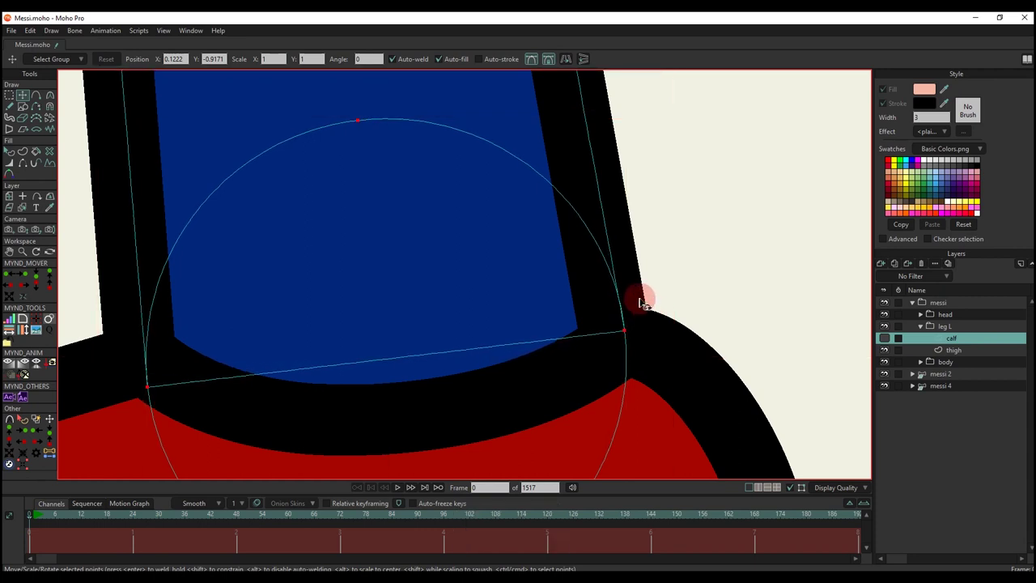
pyautogui.scroll(3, 642, 303)
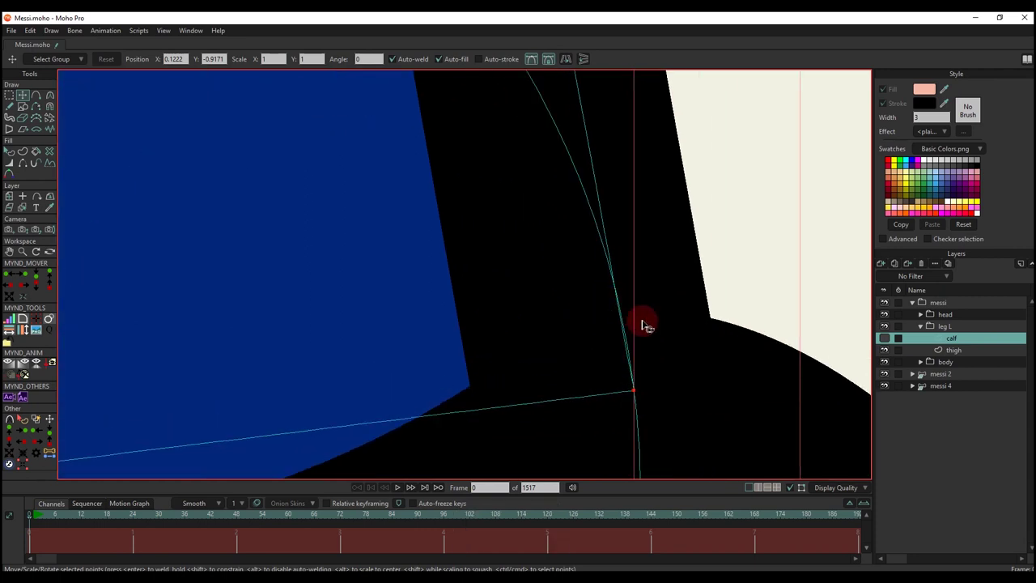
pyautogui.moveTo(662, 322); pyautogui.dragTo(658, 320)
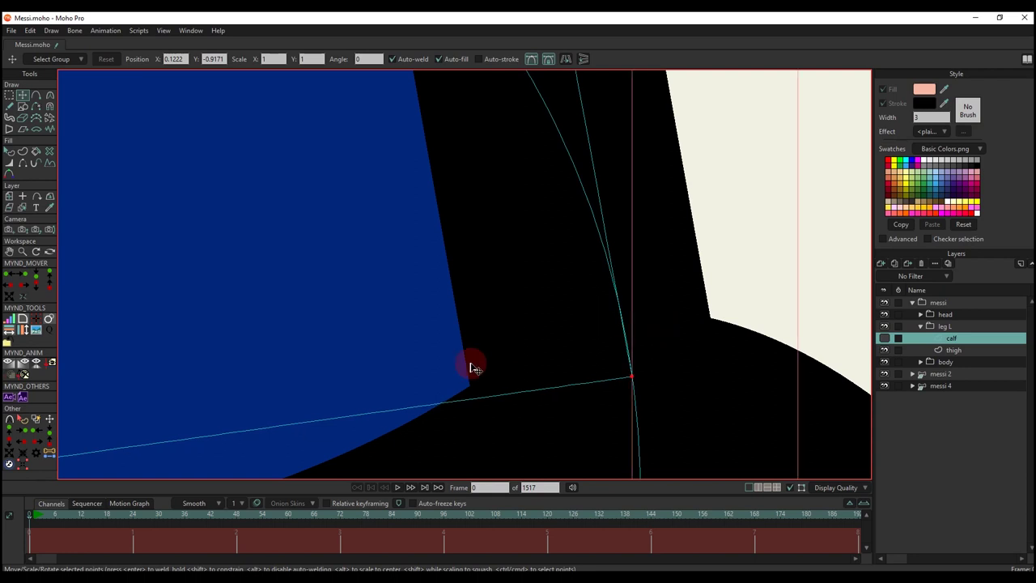
pyautogui.scroll(-3, 469, 363)
pyautogui.moveTo(214, 384); pyautogui.dragTo(621, 335)
pyautogui.scroll(-3, 432, 349)
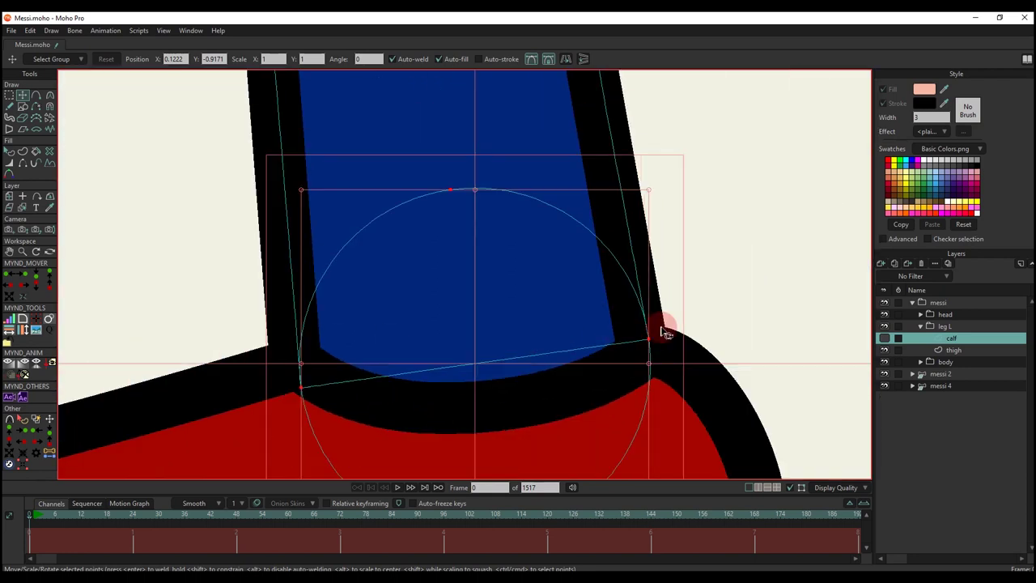
# Step: Show the calf layer again and check the overlapping knee circle shape against the calf shape
pyautogui.scroll(-3, 707, 319)
pyautogui.press('q')
pyautogui.moveTo(709, 317); pyautogui.dragTo(666, 417)
pyautogui.press('t')
pyautogui.scroll(-4, 656, 411)
pyautogui.scroll(2, 664, 409)
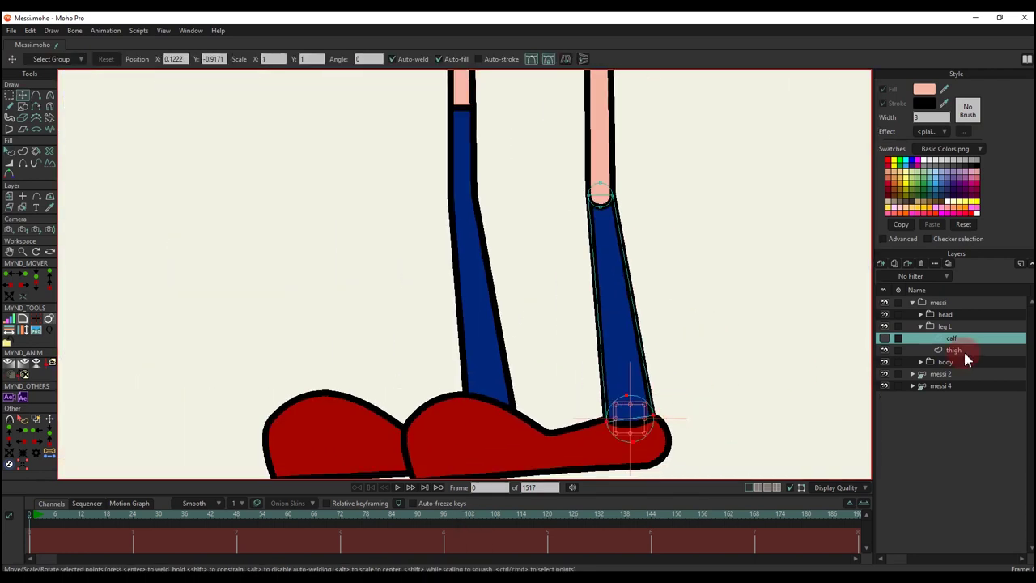
pyautogui.click(885, 338)
pyautogui.press('q')
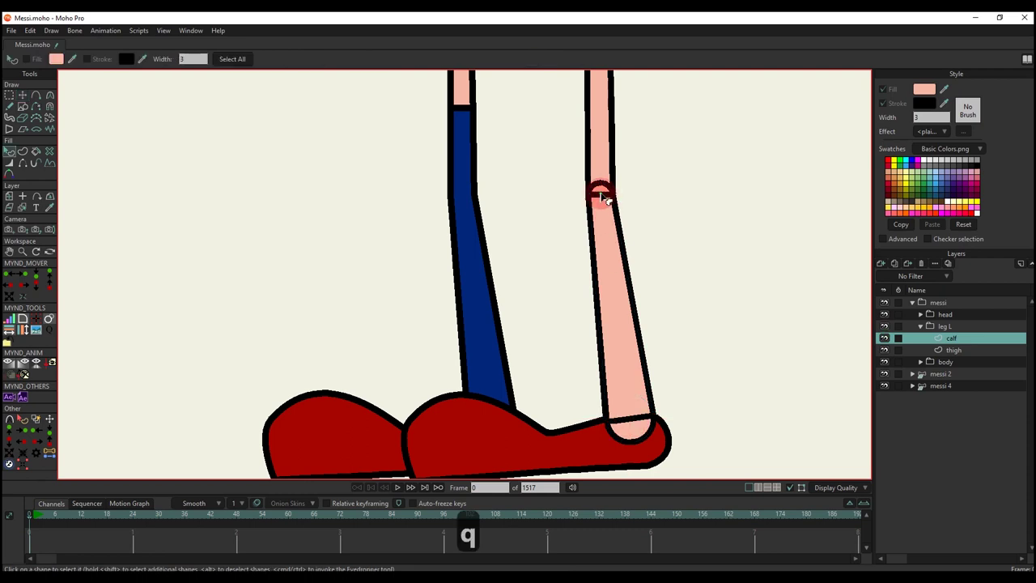
pyautogui.click(602, 198)
pyautogui.click(674, 371)
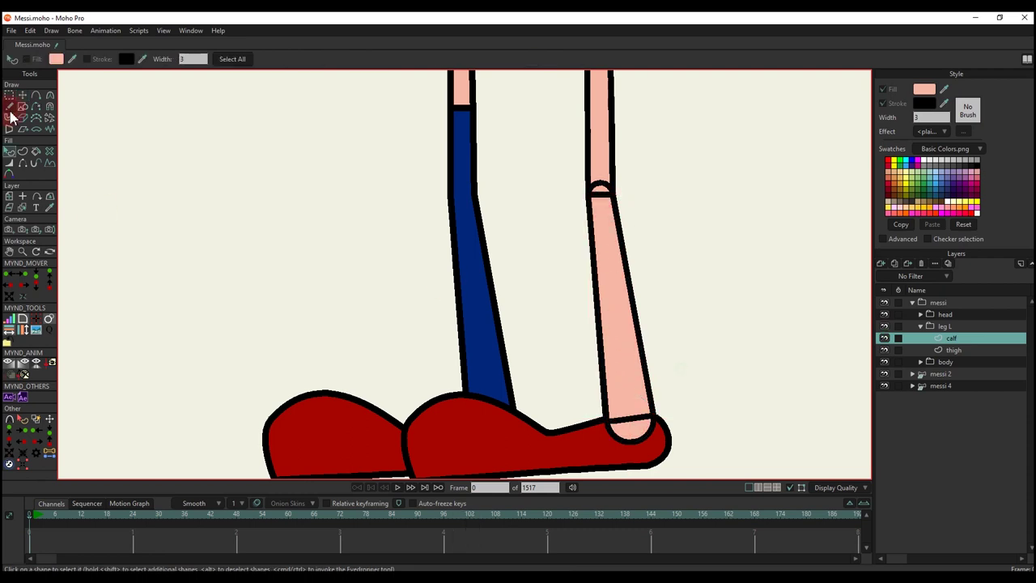
# Step: Hide the calf outline's upper edge across the knee circle and its lower edge across the ankle circle
pyautogui.click(24, 165)
pyautogui.scroll(2, 599, 177)
pyautogui.click(603, 187)
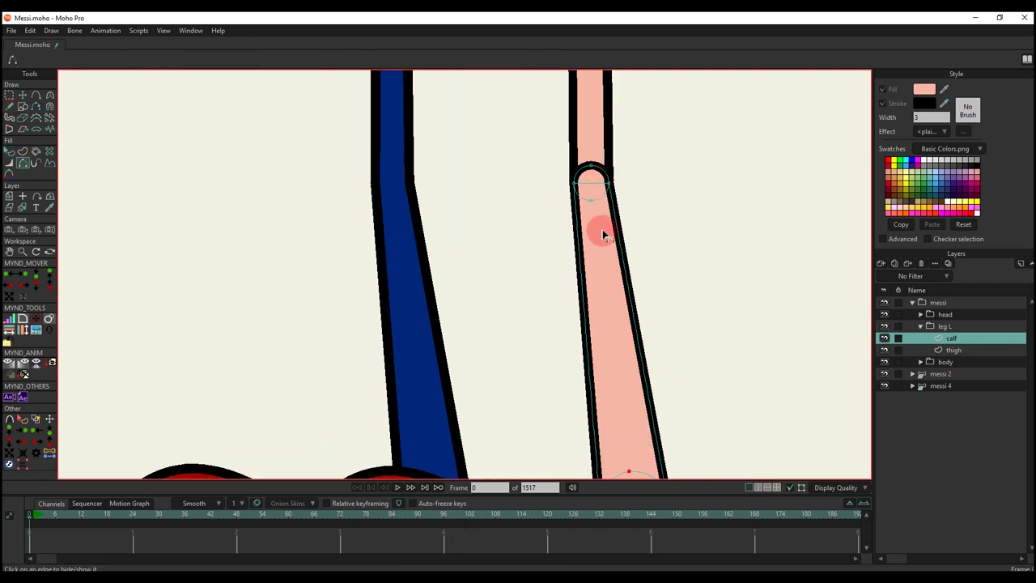
pyautogui.scroll(-2, 611, 340)
pyautogui.scroll(2, 615, 370)
pyautogui.click(615, 369)
pyautogui.scroll(-2, 612, 305)
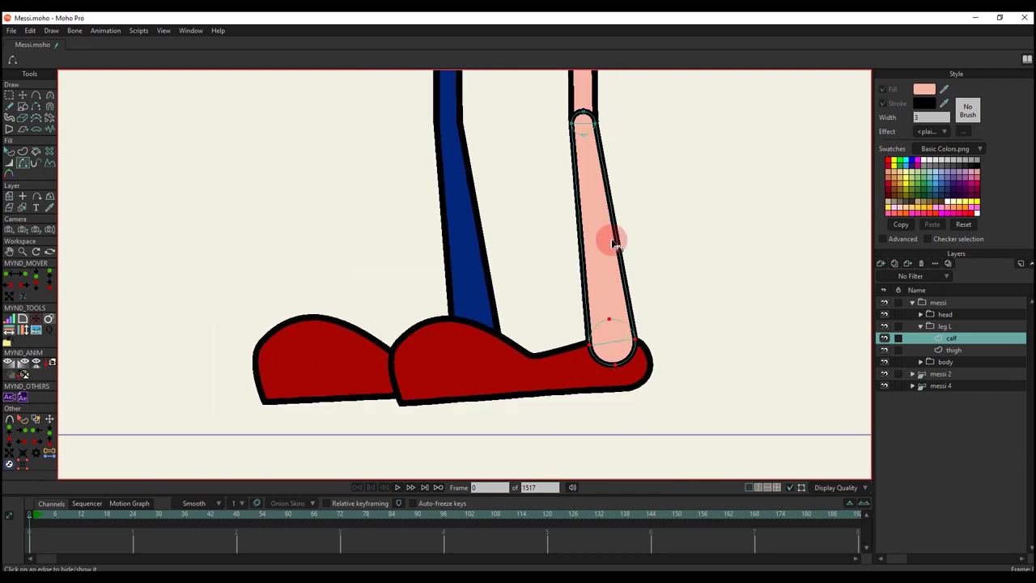
# Step: Select the knee circle shape on the calf layer and turn off its outline while keeping its fill
pyautogui.scroll(3, 587, 178)
pyautogui.press('q')
pyautogui.click(584, 177)
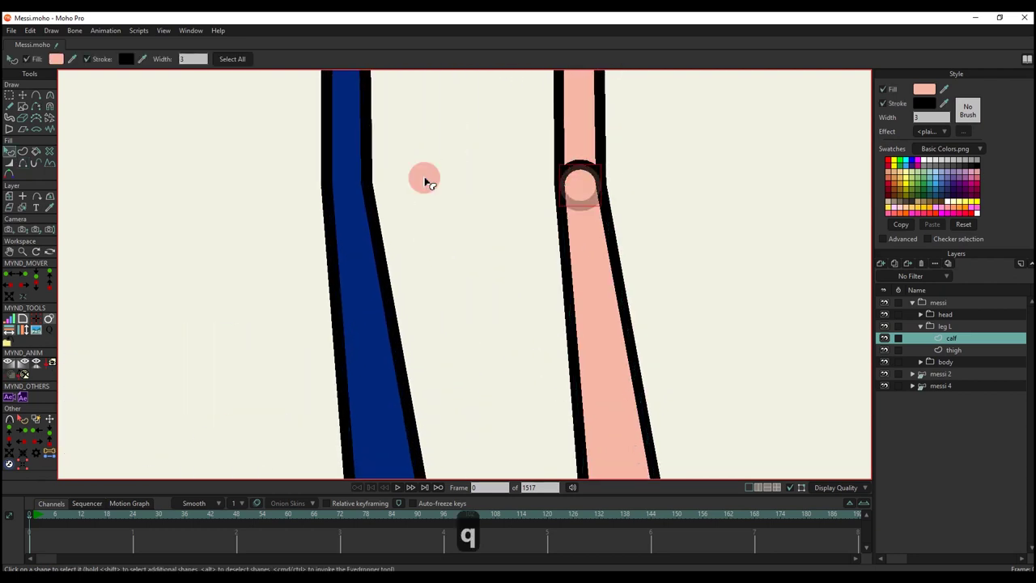
pyautogui.click(24, 420)
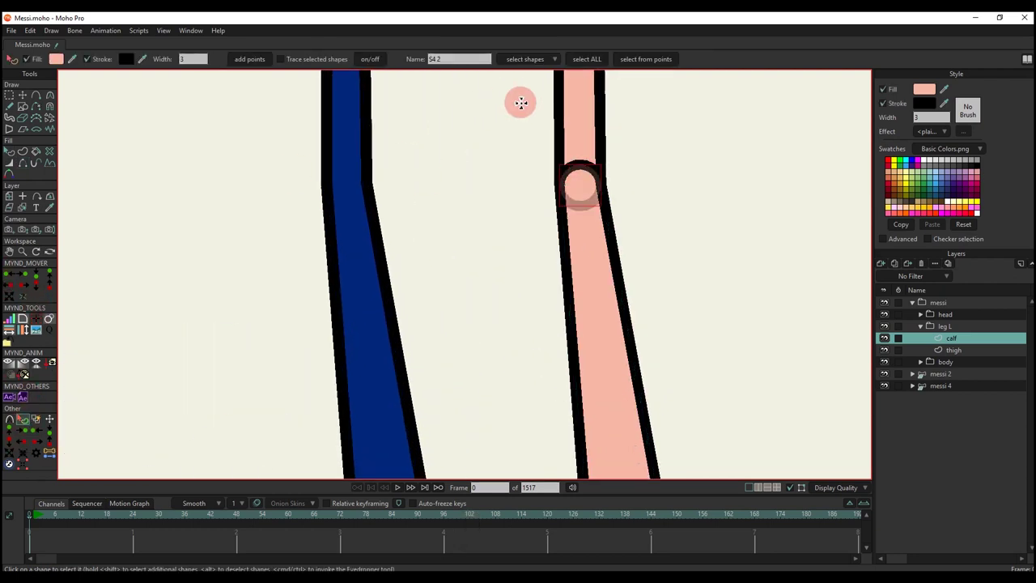
pyautogui.click(377, 64)
pyautogui.press('q')
pyautogui.scroll(-5, 651, 199)
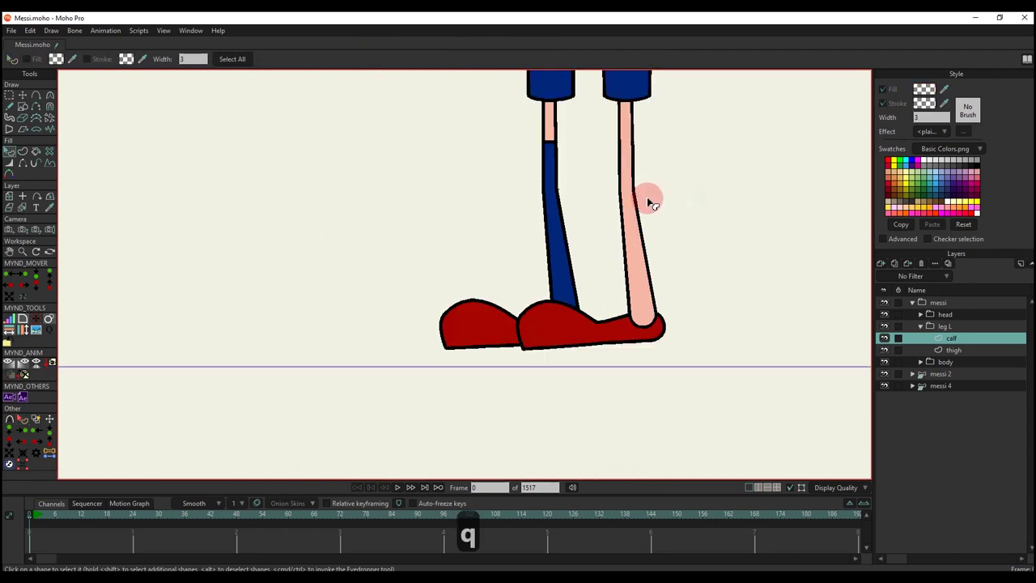
# Step: Add a vector layer above the calf in the leg L group and name it foot
pyautogui.moveTo(644, 220); pyautogui.dragTo(617, 313)
pyautogui.scroll(5, 616, 275)
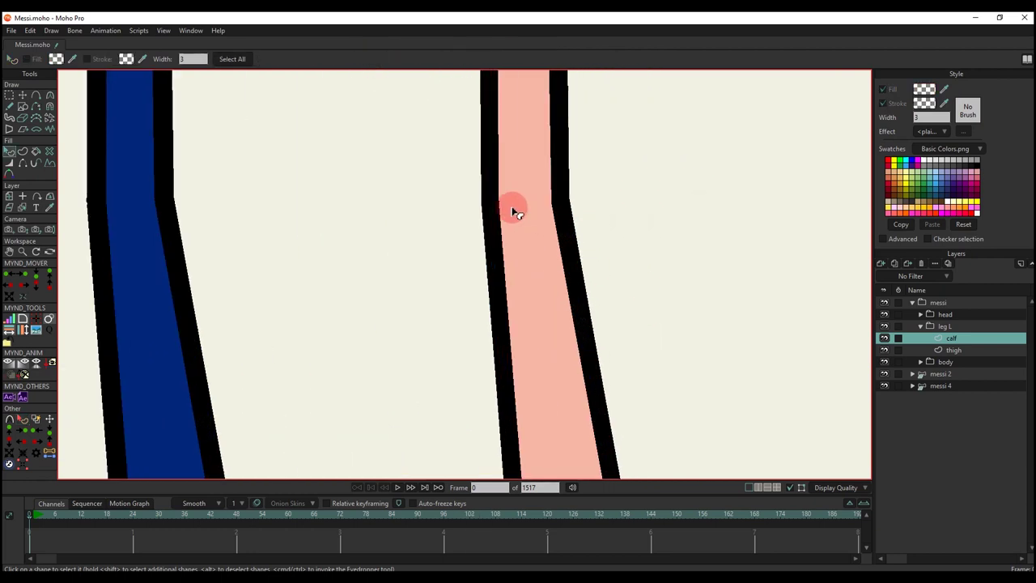
pyautogui.scroll(-5, 519, 219)
pyautogui.scroll(2, 593, 393)
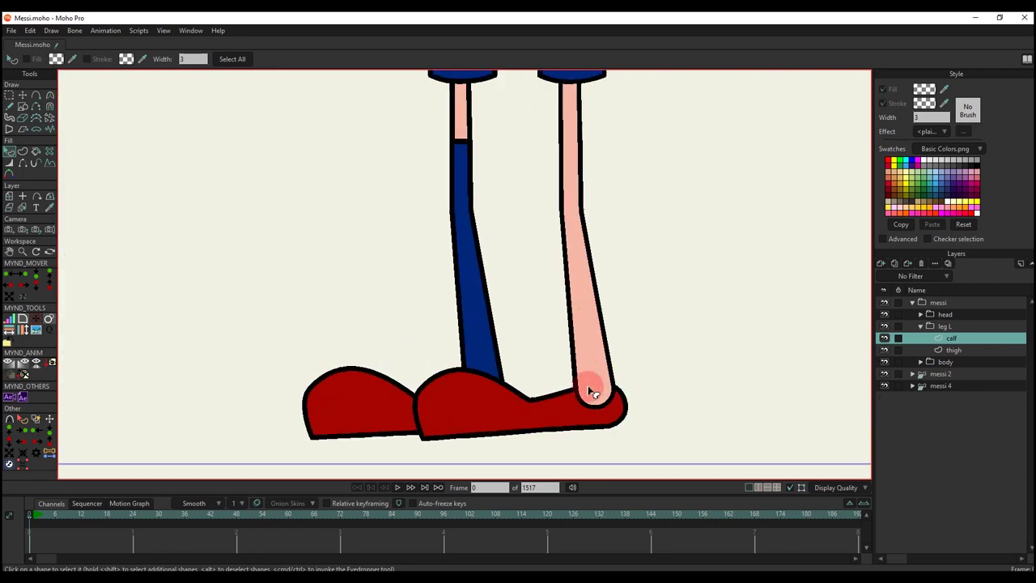
pyautogui.moveTo(595, 406); pyautogui.dragTo(614, 373)
pyautogui.click(894, 264)
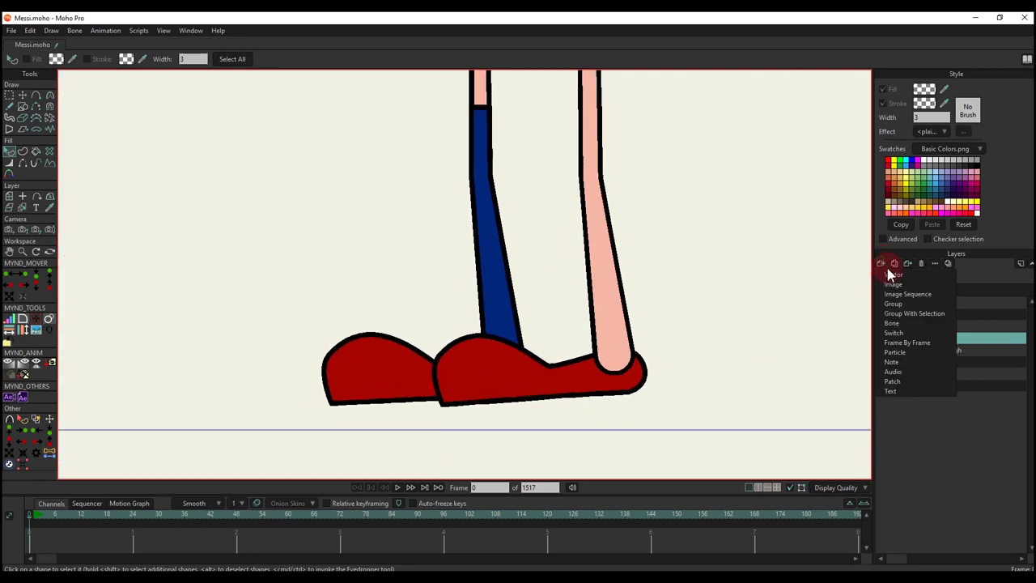
pyautogui.click(953, 350)
pyautogui.doubleClick(955, 340)
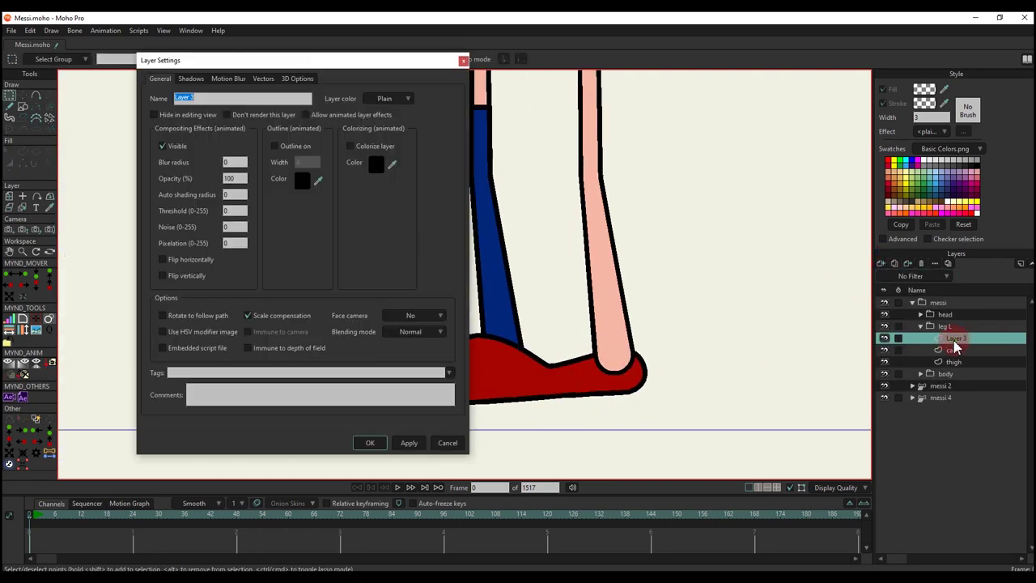
pyautogui.write('foot')
pyautogui.press('Return')
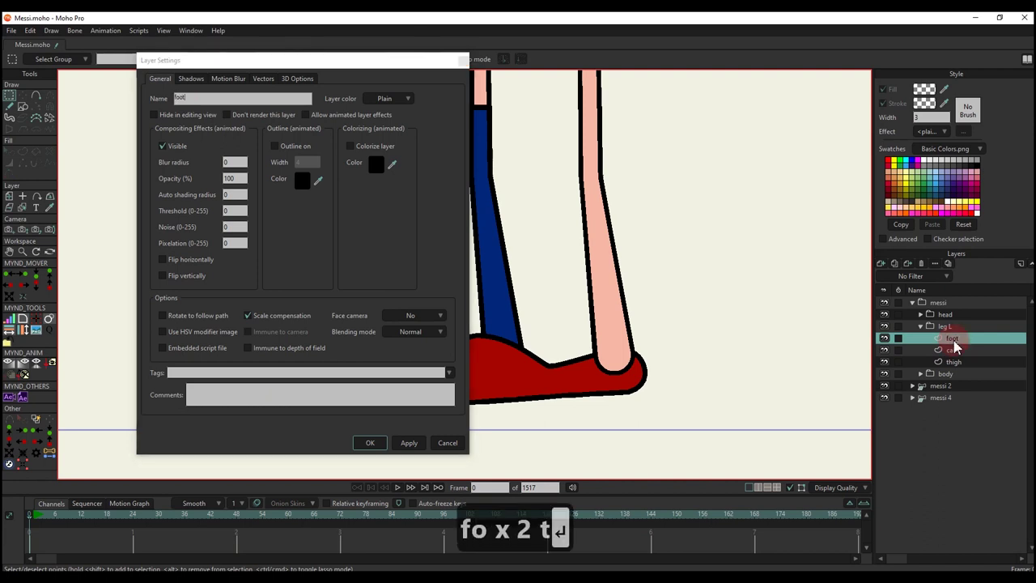
# Step: Hide the leg L group and trace a closed foot outline around the front red shoe, starting at the ankle opening
pyautogui.scroll(2, 551, 345)
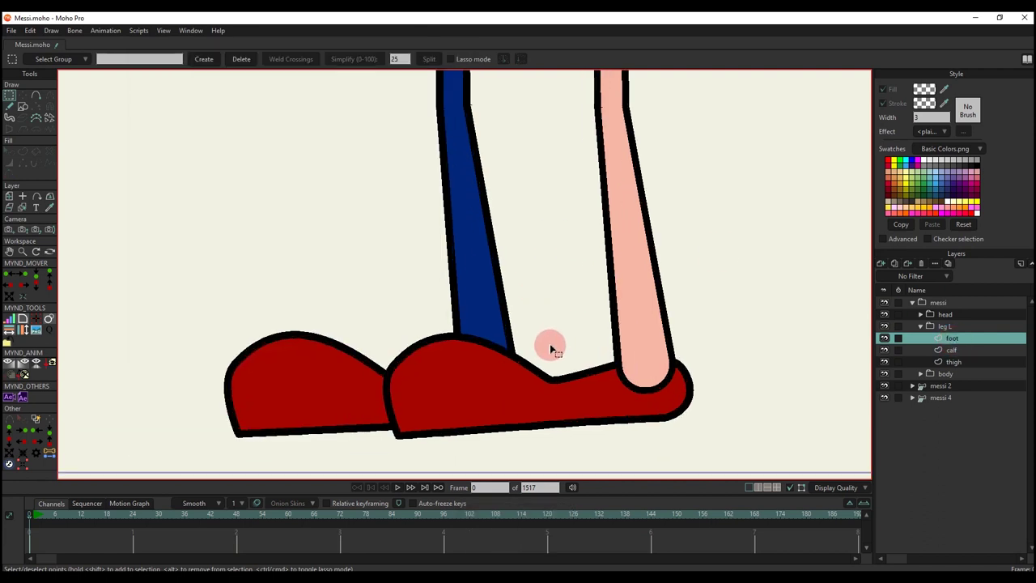
pyautogui.click(37, 96)
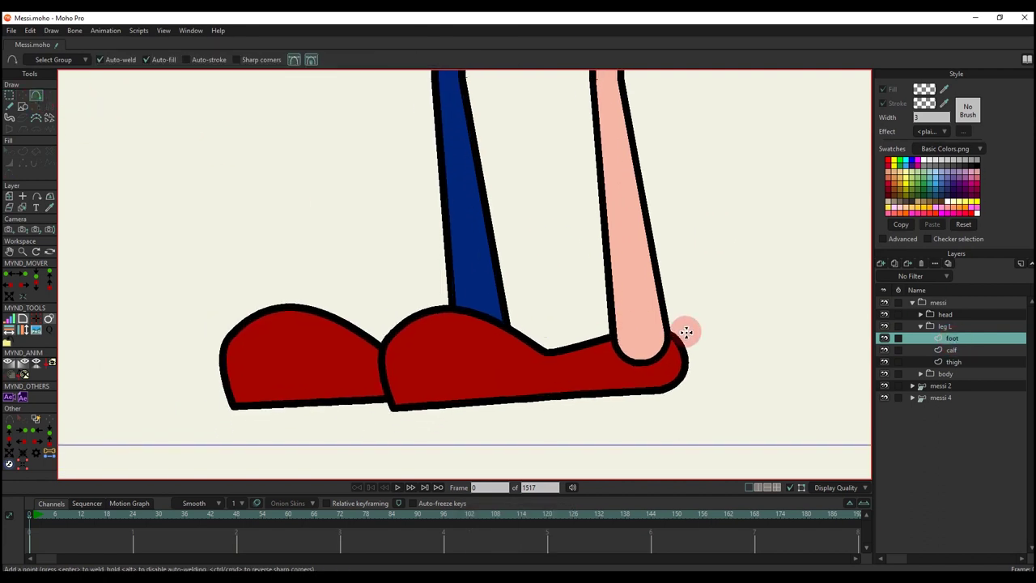
pyautogui.click(884, 327)
pyautogui.scroll(6, 623, 341)
pyautogui.moveTo(589, 323); pyautogui.dragTo(763, 313)
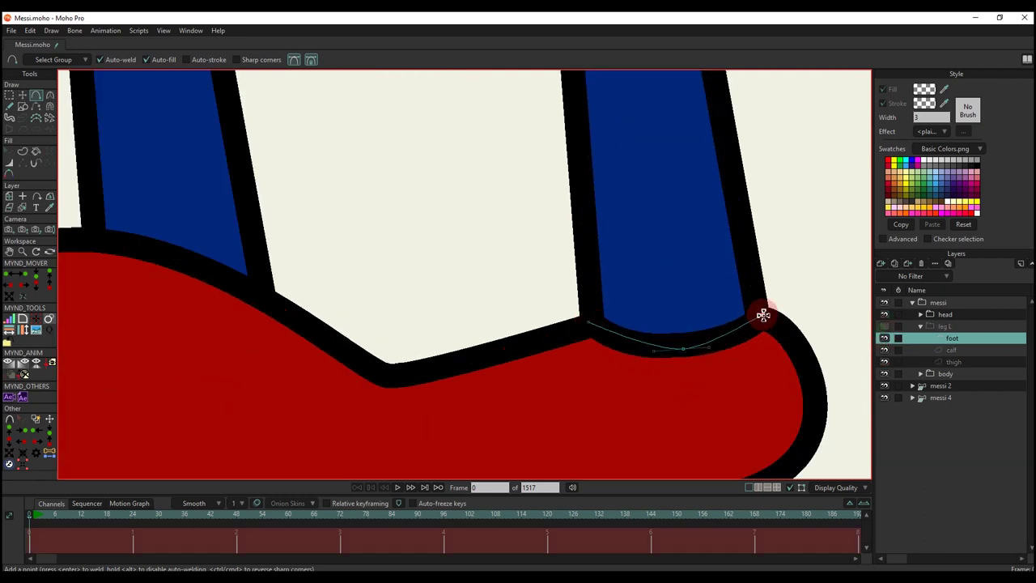
pyautogui.scroll(-4, 763, 317)
pyautogui.moveTo(791, 275); pyautogui.dragTo(327, 295)
pyautogui.moveTo(327, 295); pyautogui.dragTo(687, 285)
# Step: Adjust the foot outline's points and curve handles so the ankle opening follows the curve where sock and shoe meet
pyautogui.press('t')
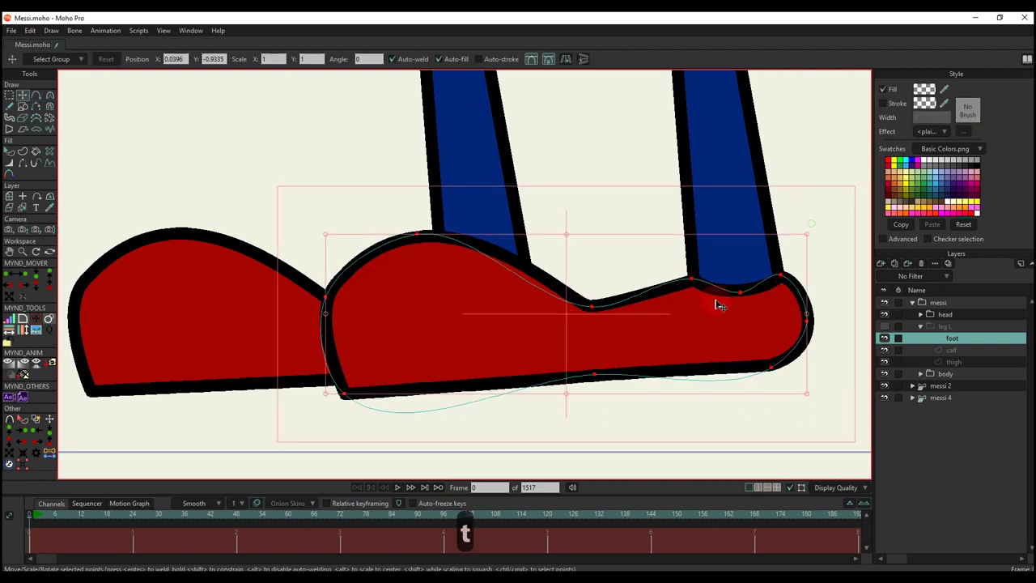
pyautogui.scroll(1, 717, 296)
pyautogui.hotkey('ctrl', 'z')
pyautogui.press('t')
pyautogui.scroll(3, 659, 287)
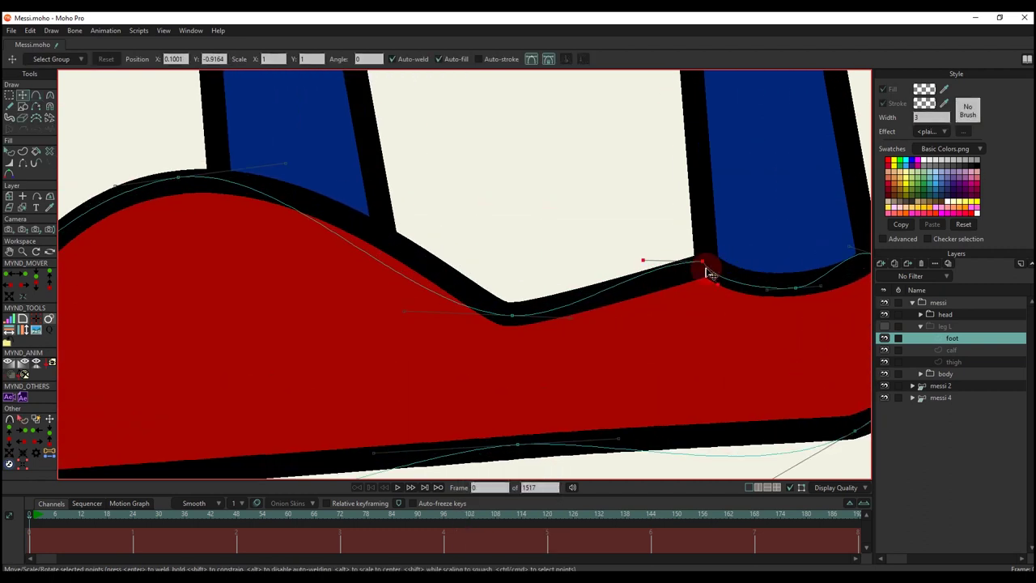
pyautogui.moveTo(748, 267); pyautogui.dragTo(770, 284)
pyautogui.moveTo(720, 306); pyautogui.dragTo(732, 306)
pyautogui.click(694, 308)
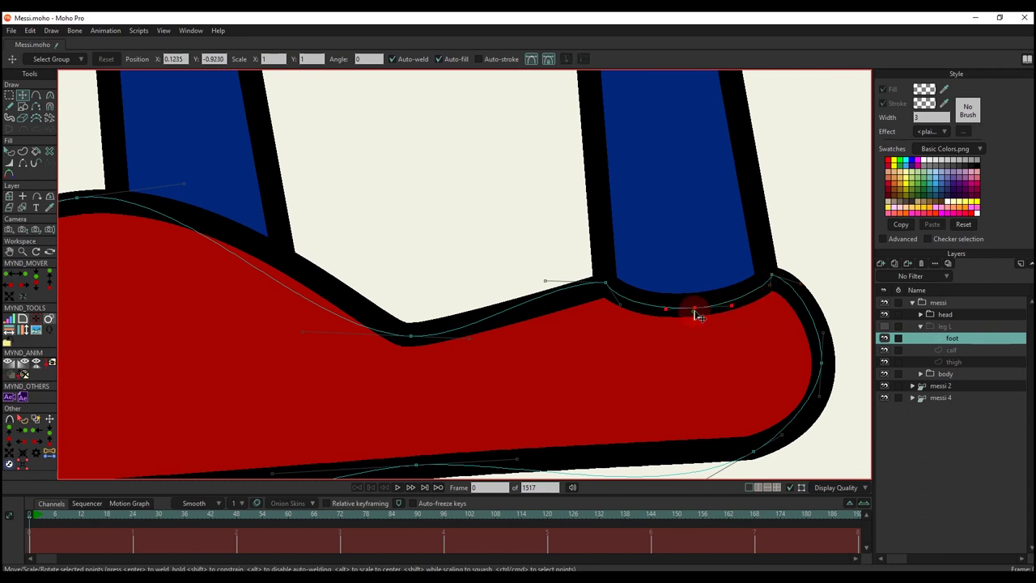
# Step: Reshape the curve handles around the heel so the foot outline follows the shoe's rounded back and straight sole
pyautogui.moveTo(798, 438); pyautogui.dragTo(788, 406)
pyautogui.moveTo(814, 365); pyautogui.dragTo(819, 377)
pyautogui.moveTo(816, 329); pyautogui.dragTo(819, 294)
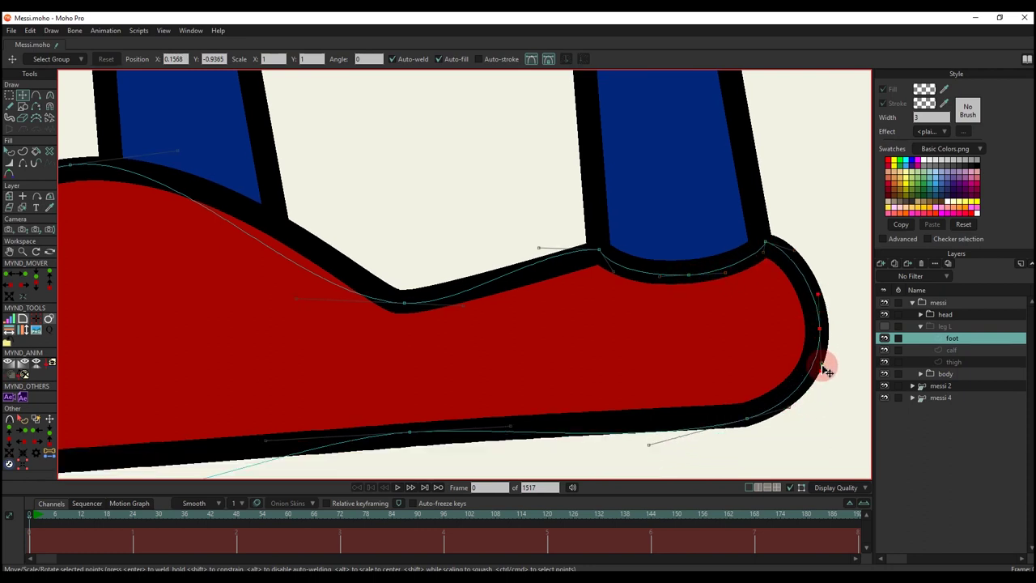
pyautogui.moveTo(821, 369); pyautogui.dragTo(821, 373)
pyautogui.click(745, 421)
pyautogui.moveTo(648, 444); pyautogui.dragTo(641, 424)
# Step: Set the curvature of the front sole corner and the instep point to sharp corners matching the shoe
pyautogui.moveTo(321, 444); pyautogui.dragTo(636, 329)
pyautogui.moveTo(356, 446); pyautogui.dragTo(342, 359)
pyautogui.press('c')
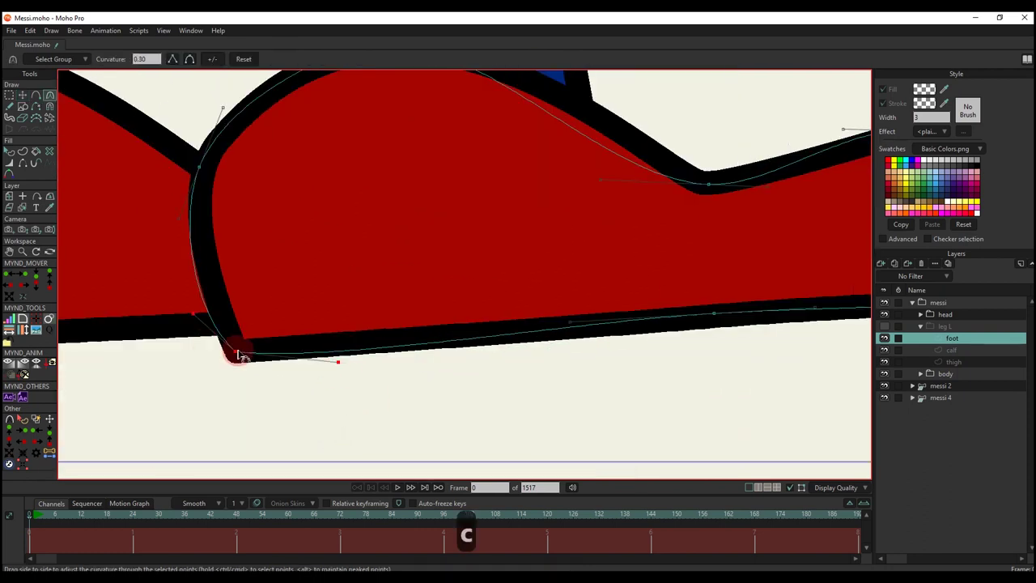
pyautogui.moveTo(237, 354); pyautogui.dragTo(206, 349)
pyautogui.scroll(-1, 634, 199)
pyautogui.moveTo(634, 199); pyautogui.dragTo(510, 275)
pyautogui.moveTo(573, 263); pyautogui.dragTo(541, 267)
# Step: Fine-tune the points on the front of the toe so the foot outline follows the shoe's rounded tip
pyautogui.hscroll(-3, 203, 261)
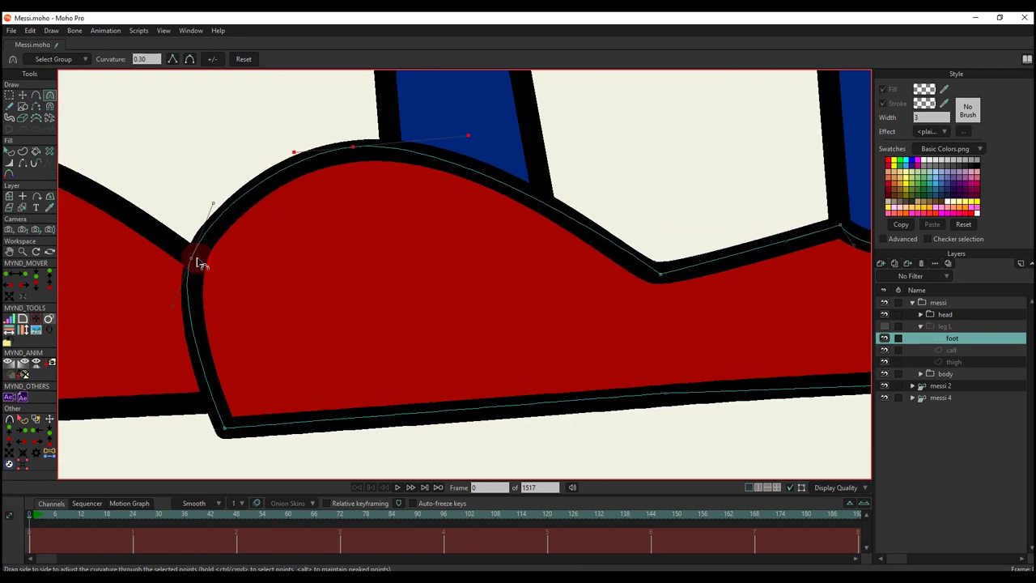
pyautogui.press('t')
pyautogui.click(197, 264)
pyautogui.scroll(-1, 658, 272)
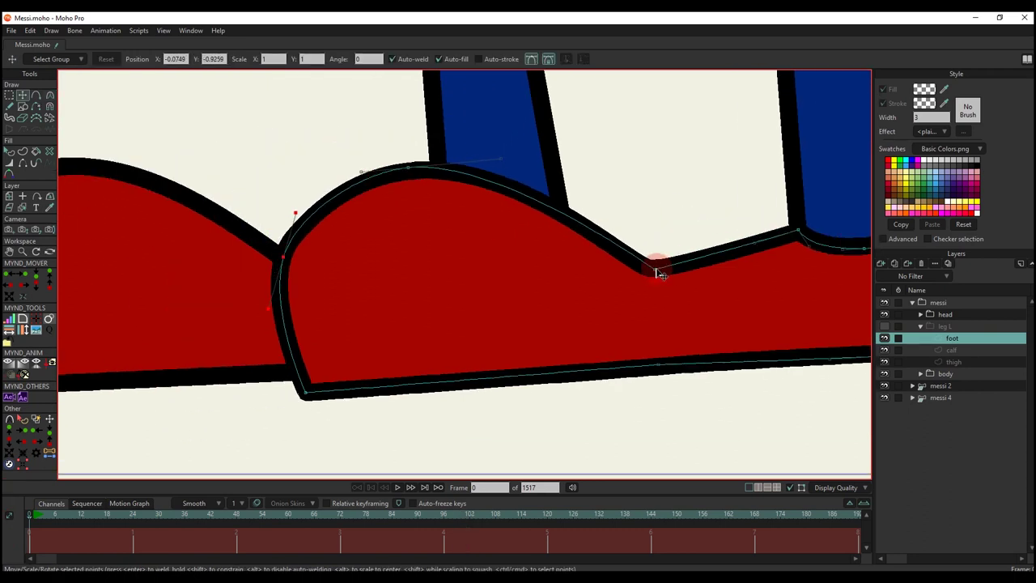
pyautogui.press('t')
# Step: Check the foot outline against the red shoe and show the leg L group again
pyautogui.press('q')
pyautogui.scroll(-5, 604, 354)
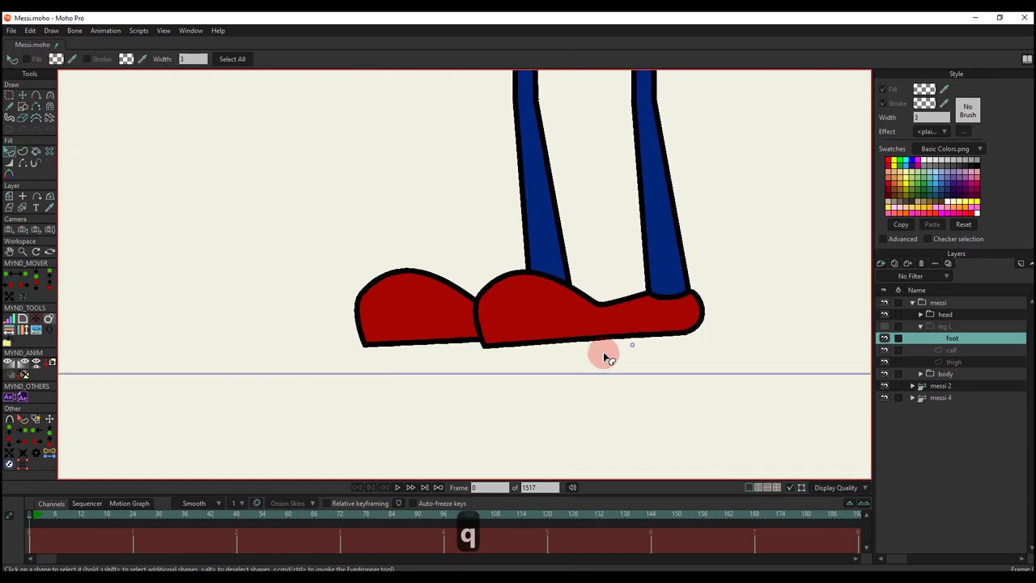
pyautogui.scroll(3, 604, 337)
pyautogui.scroll(-3, 715, 292)
pyautogui.click(877, 334)
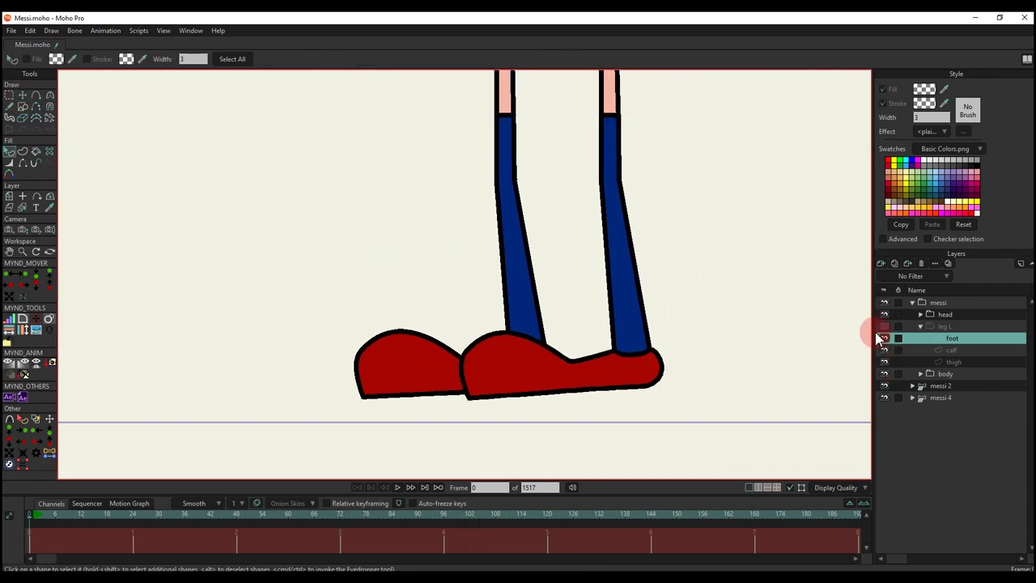
pyautogui.click(886, 328)
pyautogui.scroll(-3, 626, 247)
pyautogui.scroll(1, 638, 302)
# Step: Select all shapes on the calf layer and fill them with the blue sampled from the other leg's sock
pyautogui.press('q')
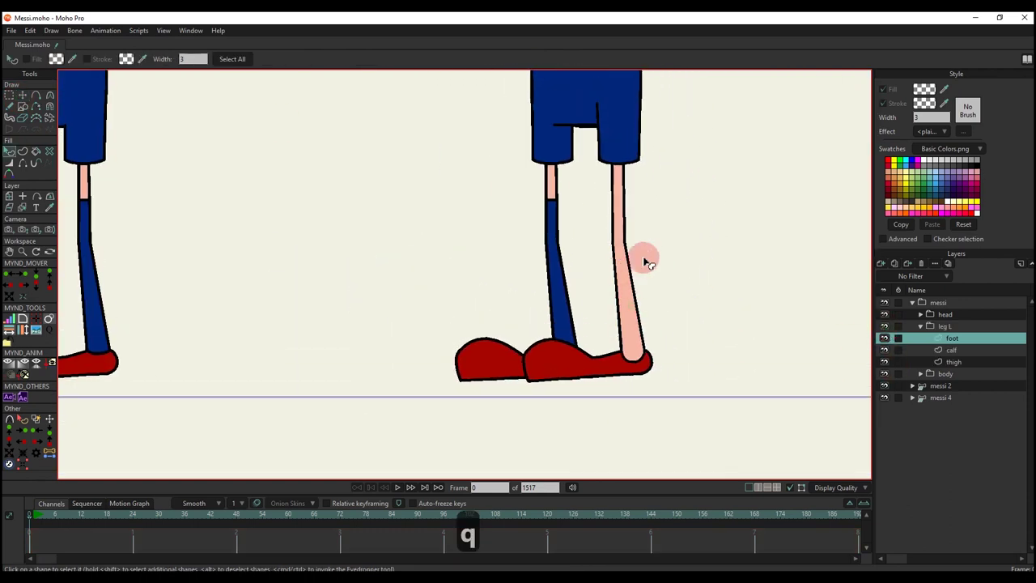
pyautogui.click(631, 323)
pyautogui.click(632, 319)
pyautogui.click(944, 91)
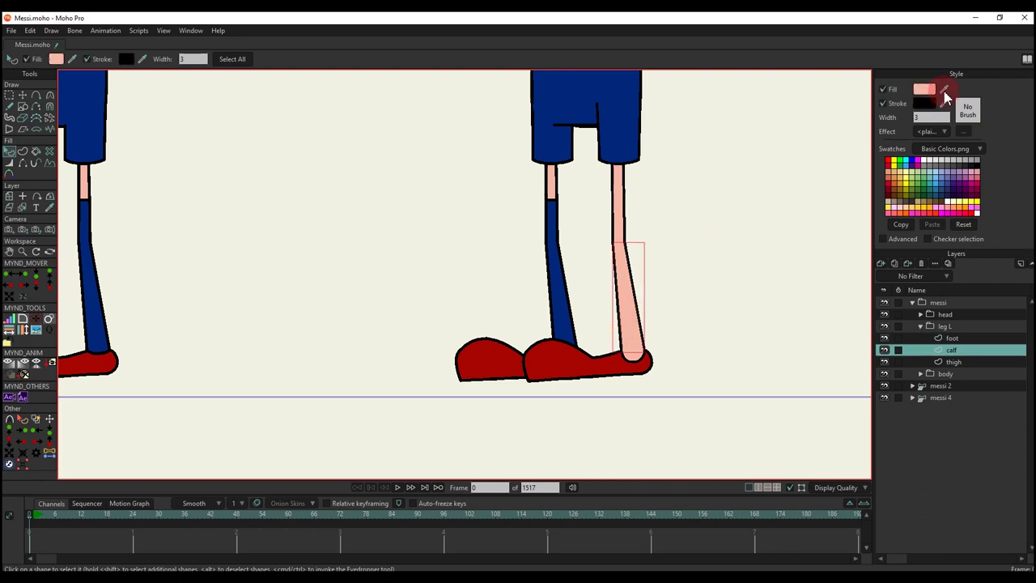
pyautogui.click(22, 419)
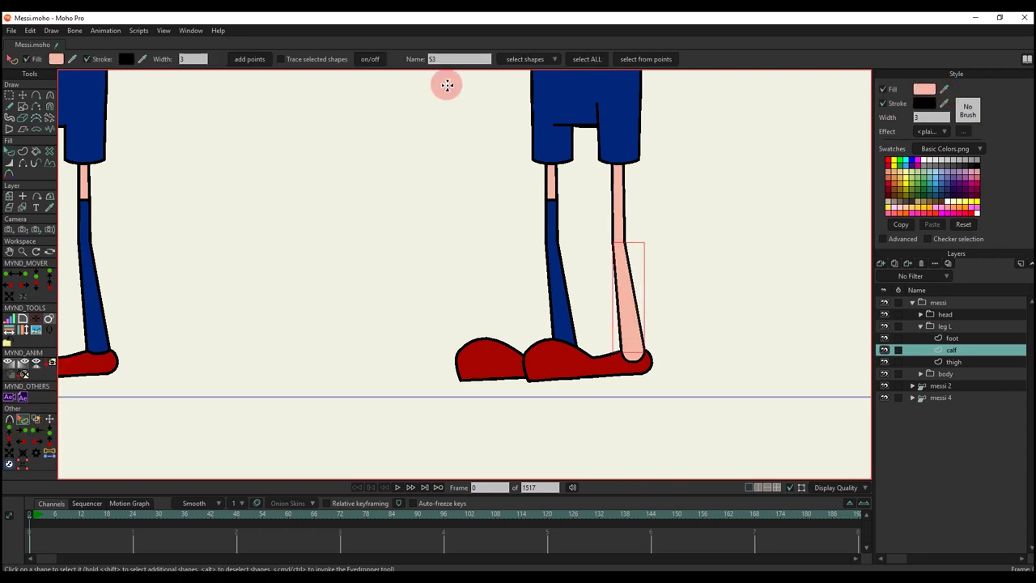
pyautogui.click(587, 60)
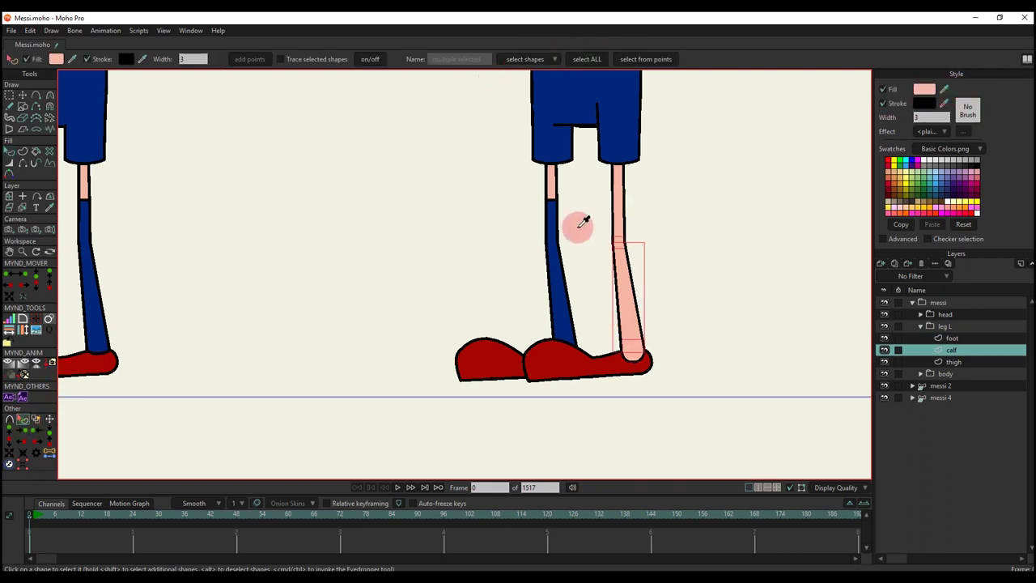
pyautogui.keyDown('ctrl'); pyautogui.click(556, 261); pyautogui.keyUp('ctrl')
# Step: On the thigh layer, hide the leg L group and draw a line across the thigh at the sock's upper edge
pyautogui.scroll(3, 619, 208)
pyautogui.keyDown('alt'); pyautogui.rightClick(622, 231); pyautogui.keyUp('alt')
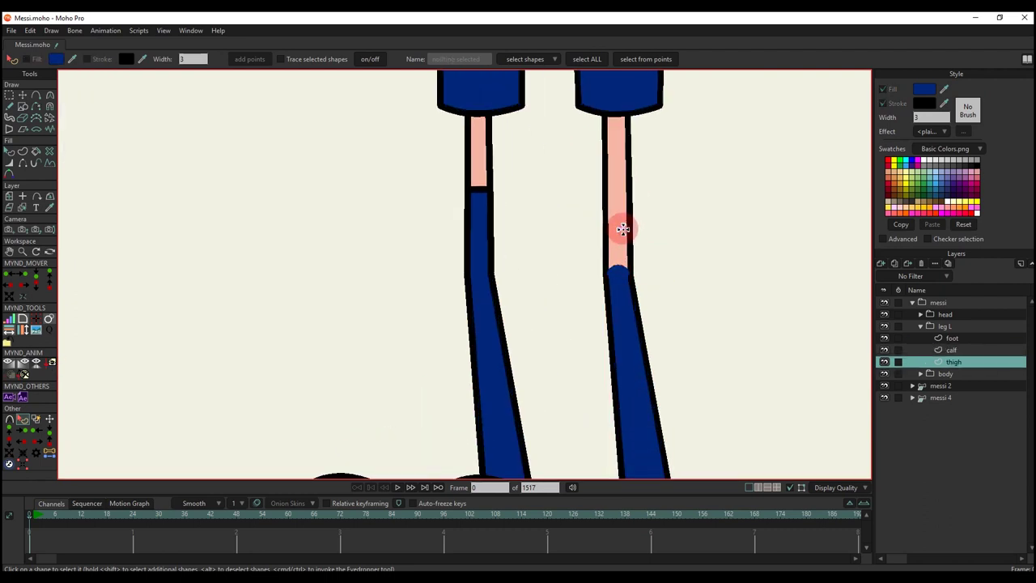
pyautogui.press('a')
pyautogui.scroll(3, 617, 223)
pyautogui.moveTo(617, 208); pyautogui.dragTo(617, 235)
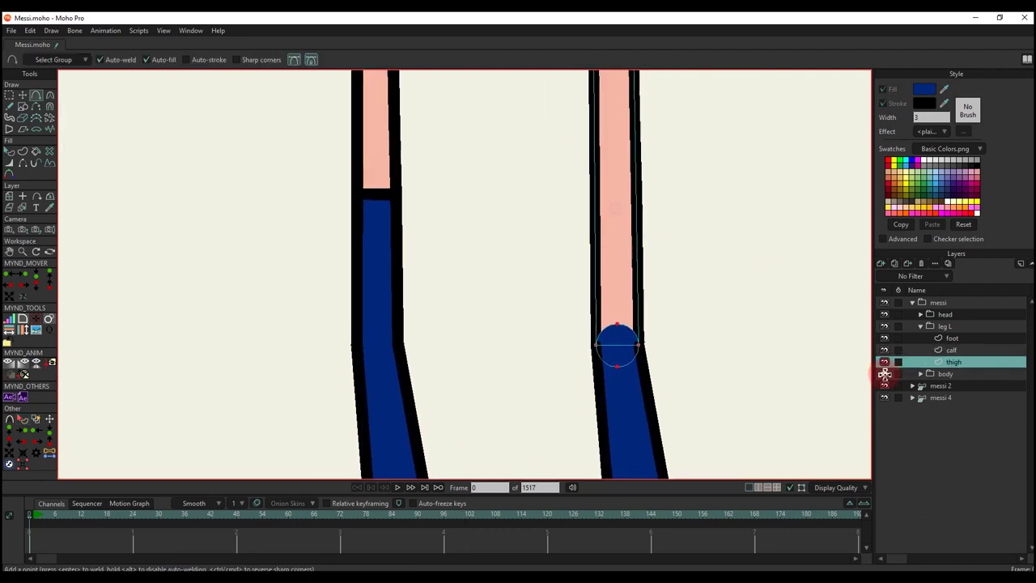
pyautogui.click(883, 327)
pyautogui.scroll(3, 621, 194)
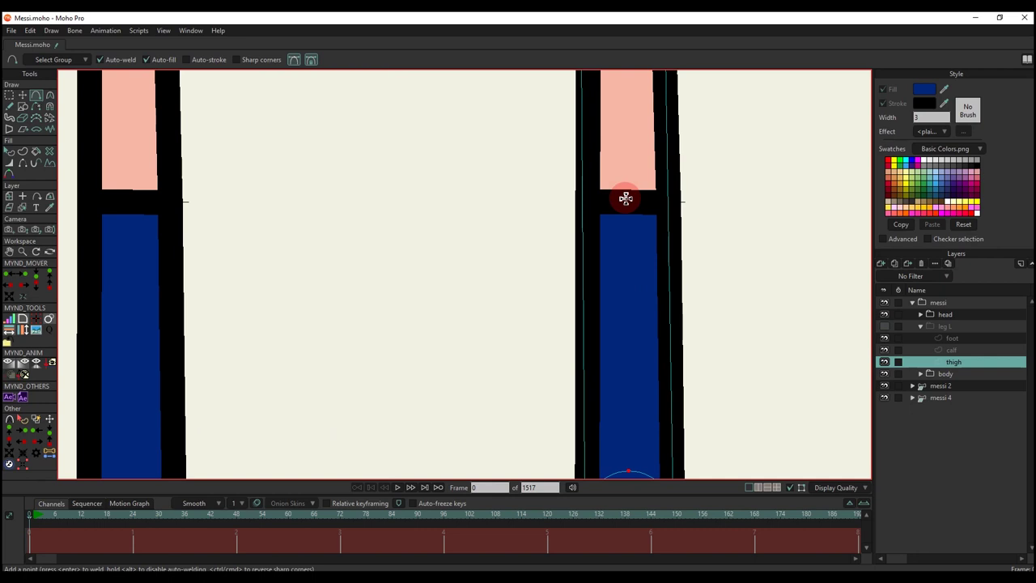
pyautogui.moveTo(634, 200)
pyautogui.mouseDown()
pyautogui.moveTo(584, 200)
pyautogui.moveTo(666, 203)
pyautogui.mouseUp()
pyautogui.press('t')
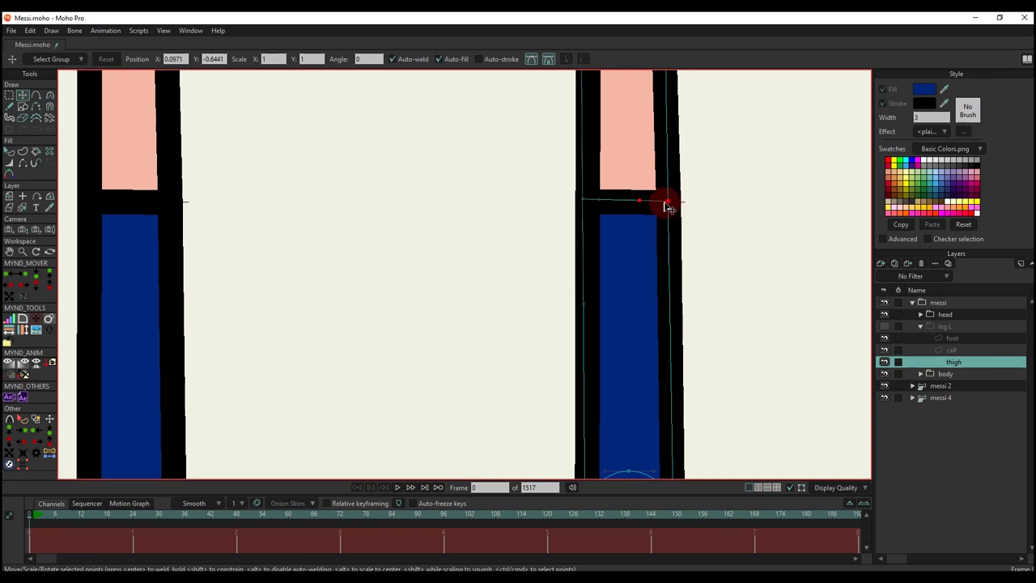
# Step: On the thigh layer, create a blue filled and stroked shape from the points between the sock's upper edge and the knee, with messi 2 hidden
pyautogui.scroll(-3, 665, 207)
pyautogui.press('g')
pyautogui.scroll(2, 618, 332)
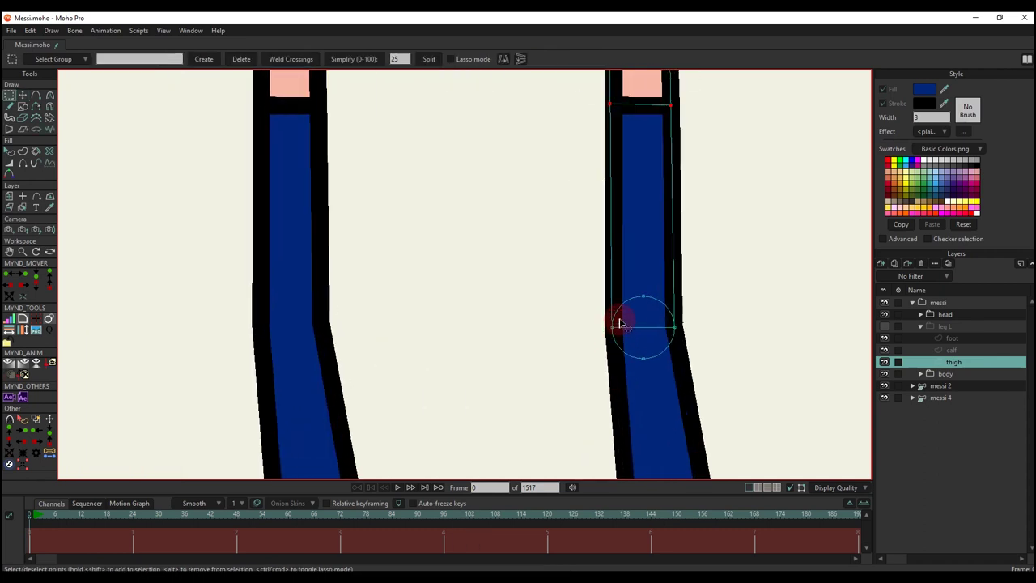
pyautogui.scroll(-2, 621, 323)
pyautogui.scroll(2, 625, 312)
pyautogui.scroll(1, 617, 327)
pyautogui.click(634, 237)
pyautogui.scroll(-2, 636, 232)
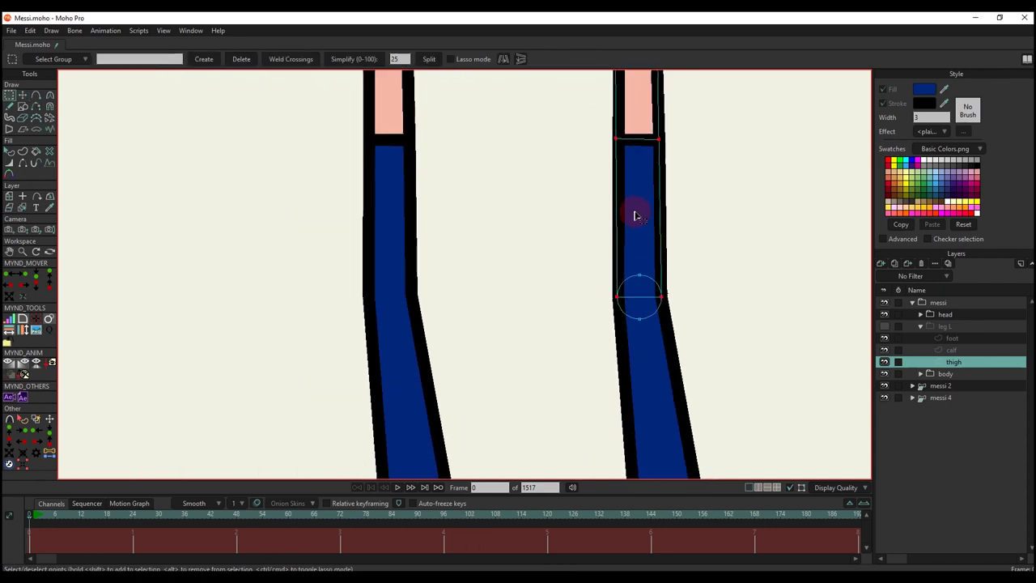
pyautogui.moveTo(632, 168); pyautogui.dragTo(607, 180)
pyautogui.scroll(-3, 632, 259)
pyautogui.scroll(3, 642, 134)
pyautogui.scroll(1, 629, 143)
pyautogui.scroll(-1, 627, 249)
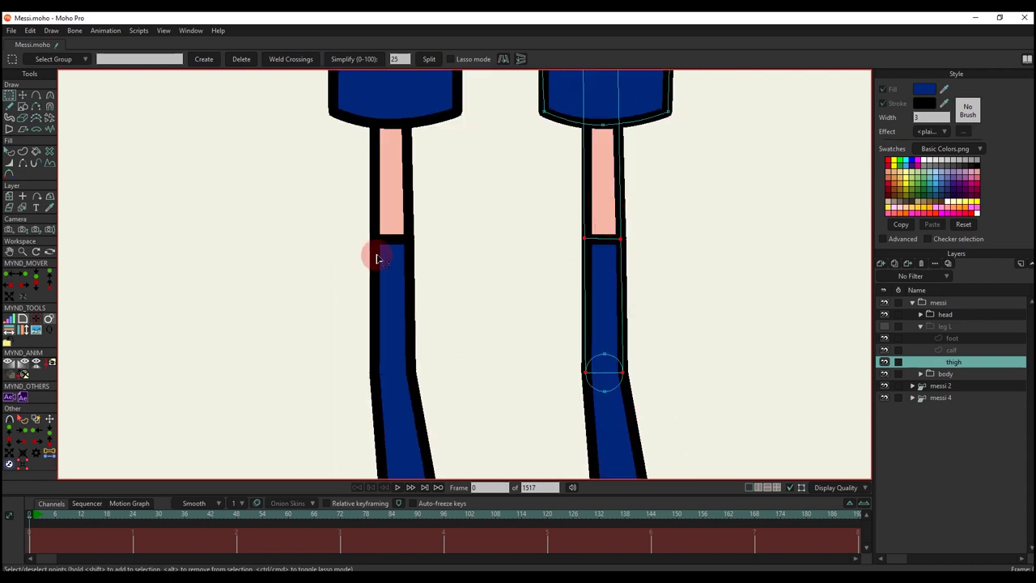
pyautogui.click(23, 152)
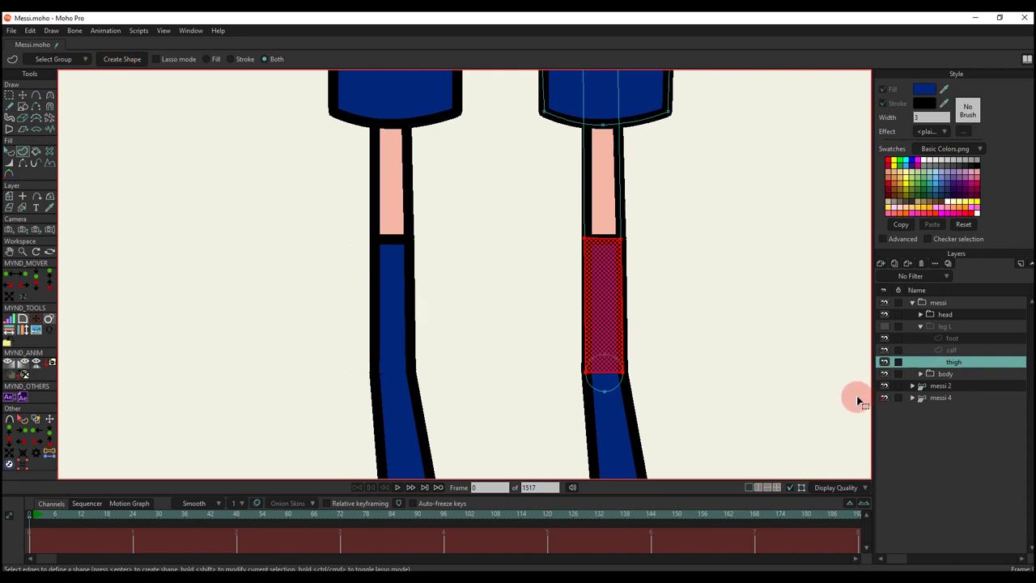
pyautogui.click(884, 386)
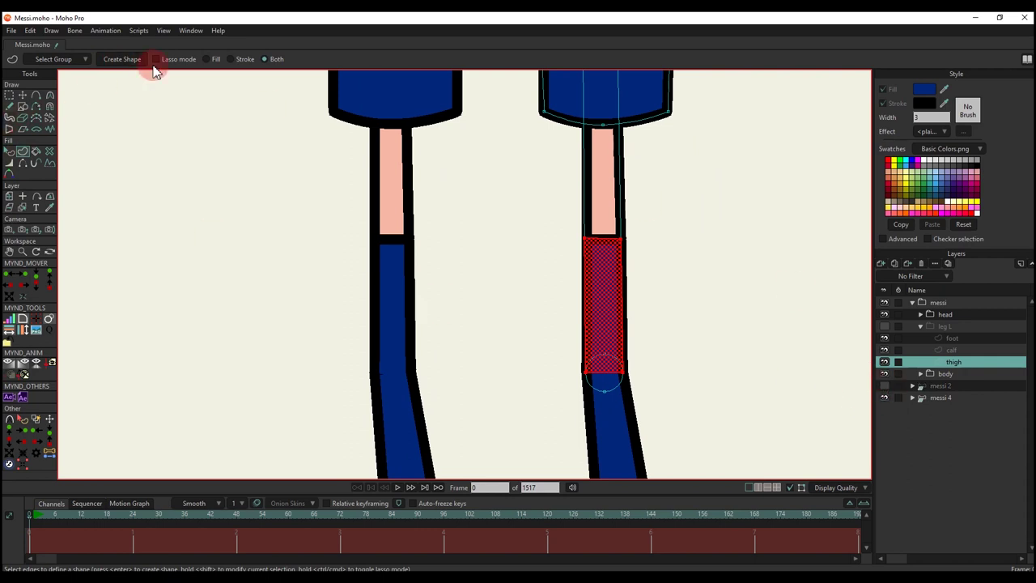
pyautogui.click(121, 59)
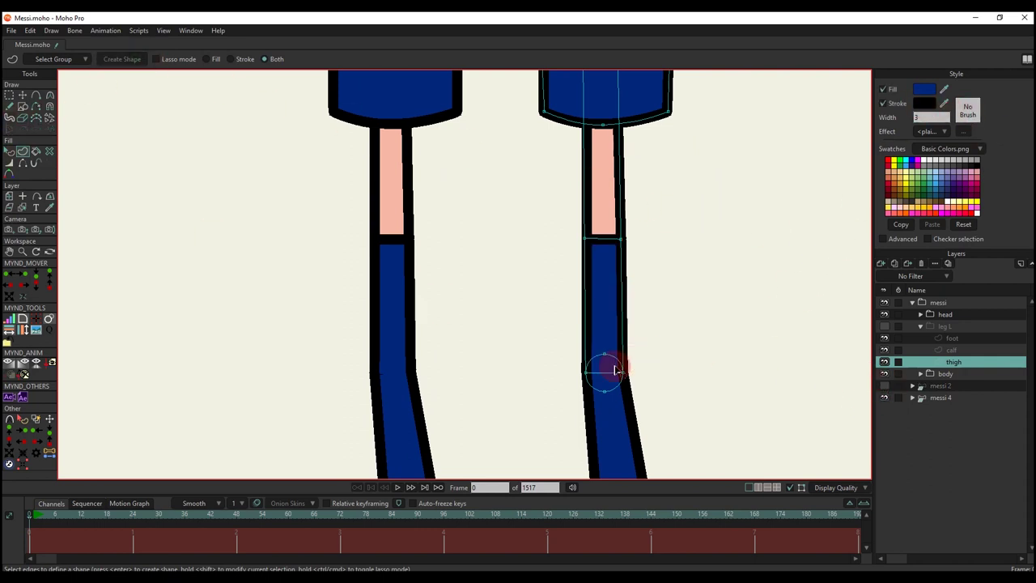
# Step: Show the leg L group again and delete the extra blue shape covering the skin-coloured part of the thigh
pyautogui.scroll(2, 579, 375)
pyautogui.click(884, 327)
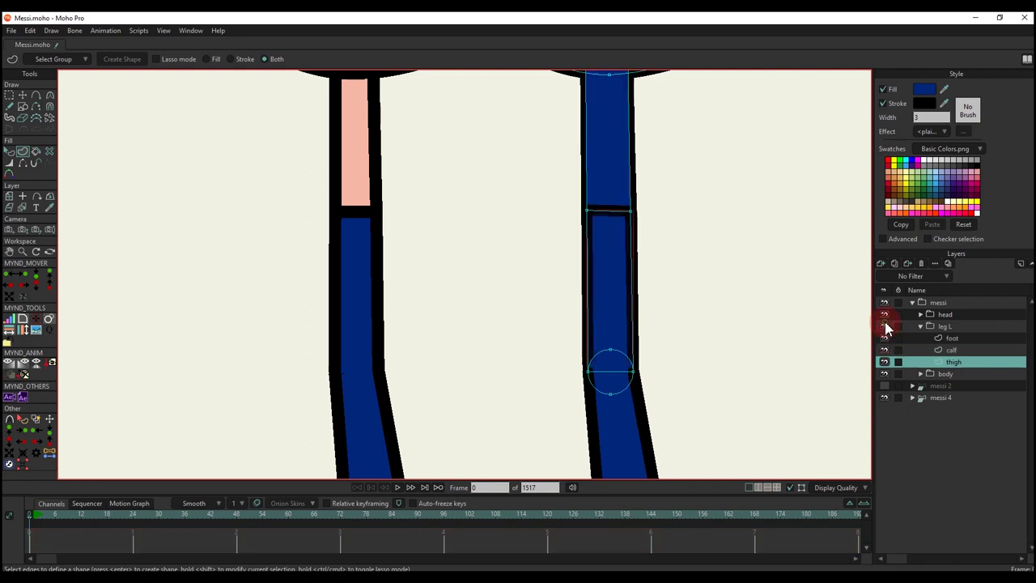
pyautogui.scroll(-2, 656, 237)
pyautogui.moveTo(646, 198); pyautogui.dragTo(637, 242)
pyautogui.press('q')
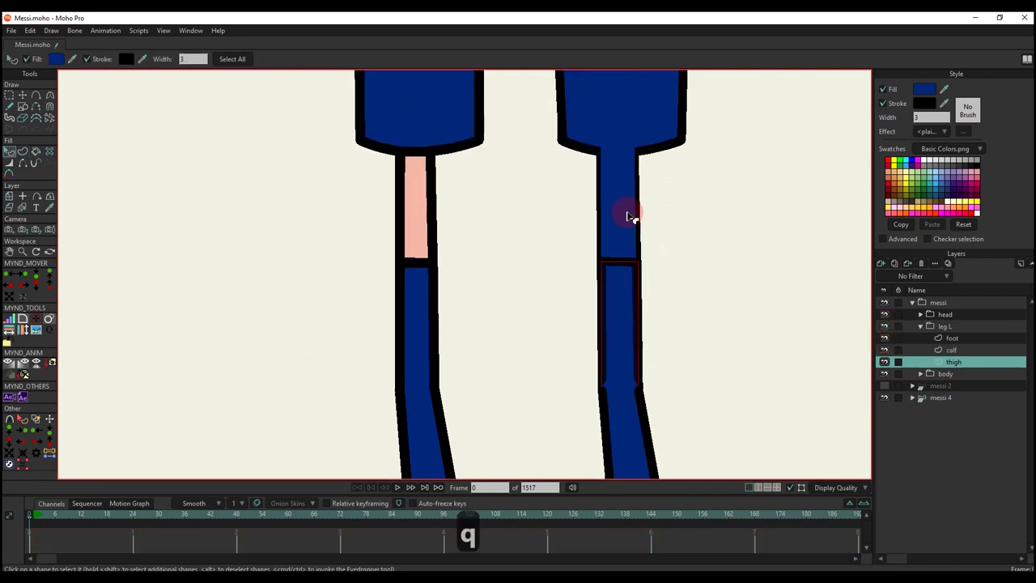
pyautogui.press('BackSpace')
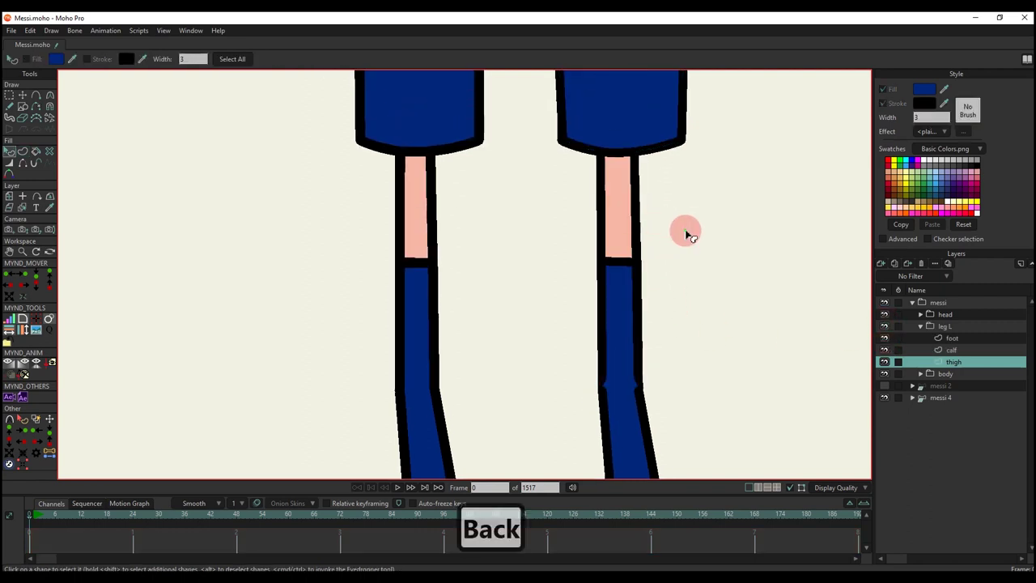
# Step: Hide the calf layer and fill the thigh's rounded knee end with the blue sampled from the sock
pyautogui.scroll(-2, 656, 316)
pyautogui.press('g')
pyautogui.scroll(3, 615, 307)
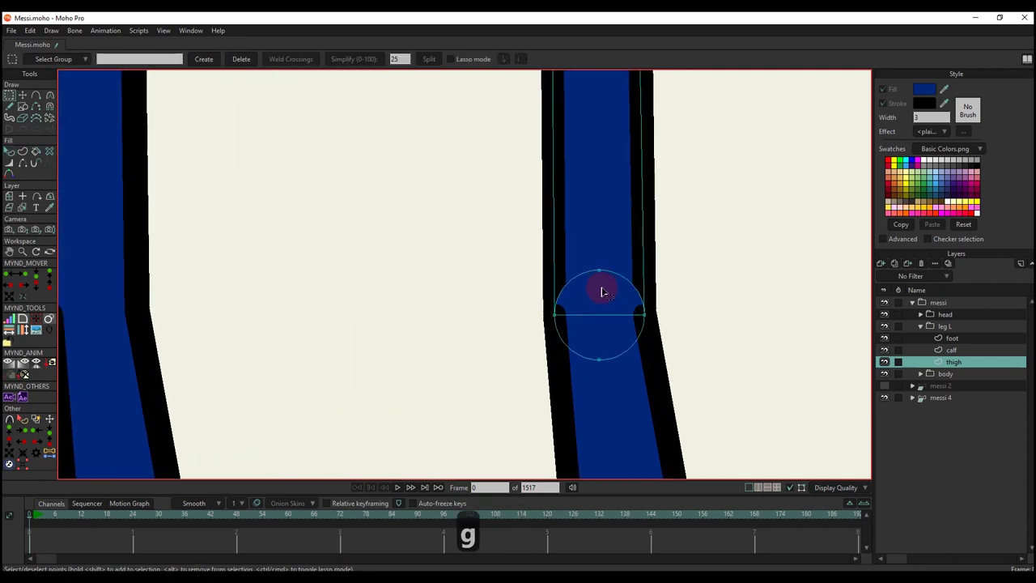
pyautogui.press('q')
pyautogui.click(603, 290)
pyautogui.scroll(-1, 625, 310)
pyautogui.click(885, 351)
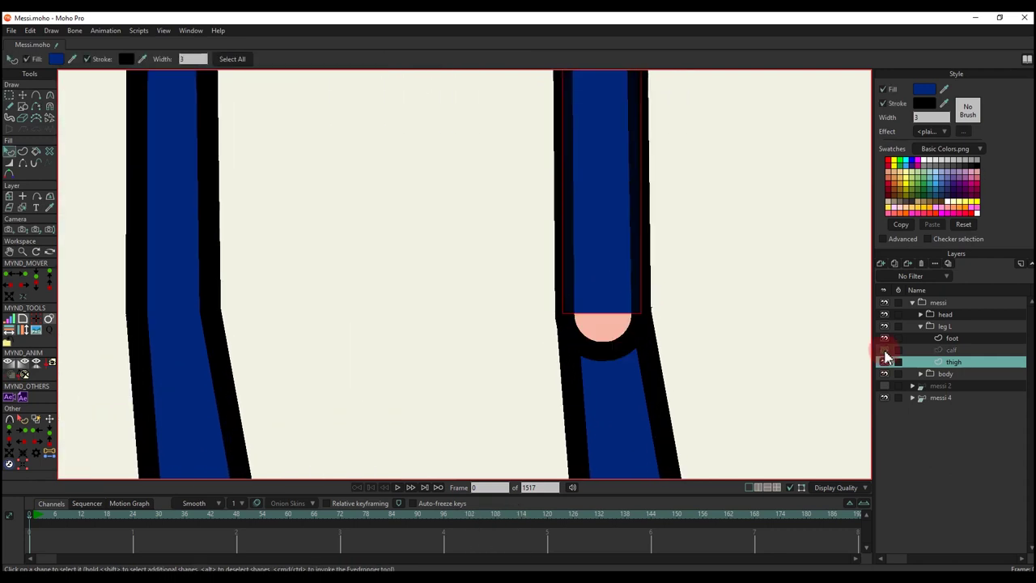
pyautogui.click(614, 330)
pyautogui.moveTo(946, 88); pyautogui.dragTo(610, 223)
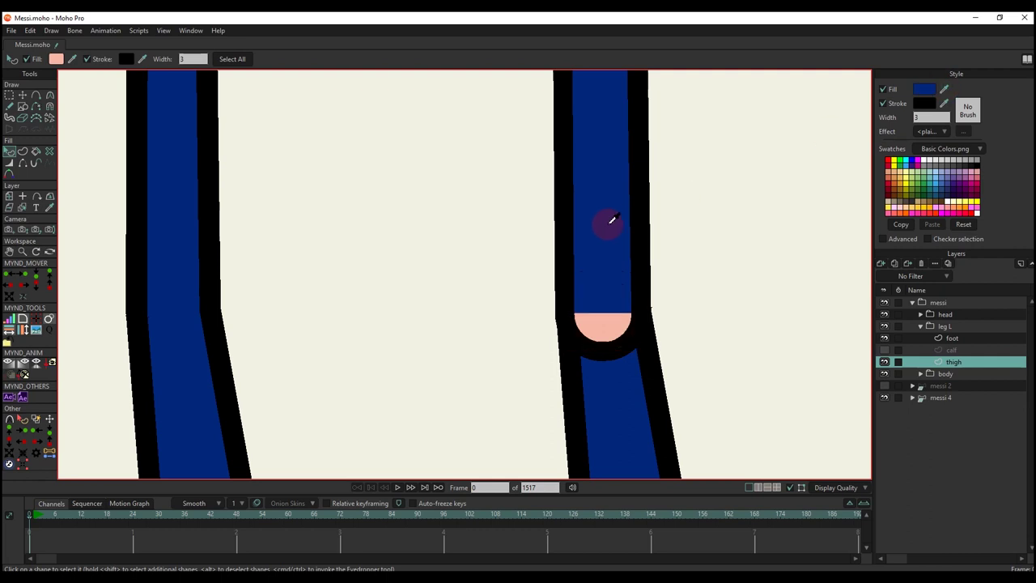
pyautogui.click(708, 254)
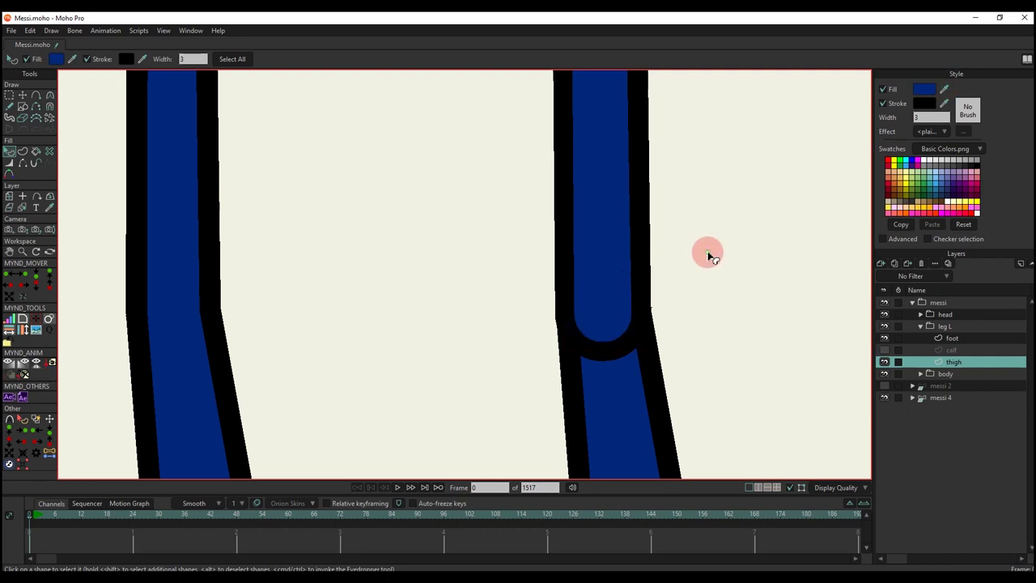
# Step: Show the calf layer again and turn off the stroke of the circular knee shape S4 2 on it
pyautogui.click(885, 350)
pyautogui.click(923, 352)
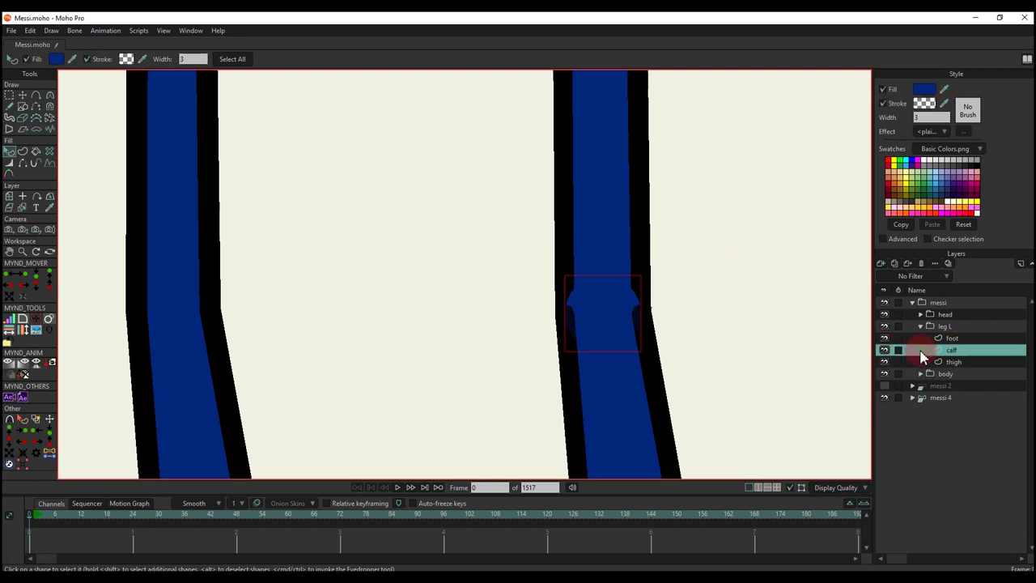
pyautogui.click(888, 349)
pyautogui.click(888, 350)
pyautogui.click(601, 299)
pyautogui.press('t')
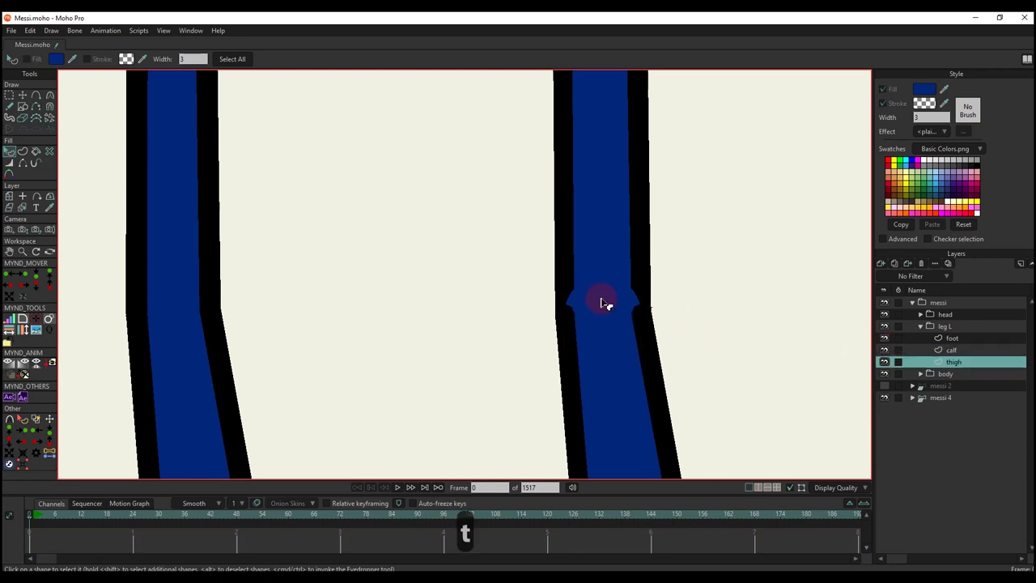
pyautogui.press('t')
pyautogui.click(381, 63)
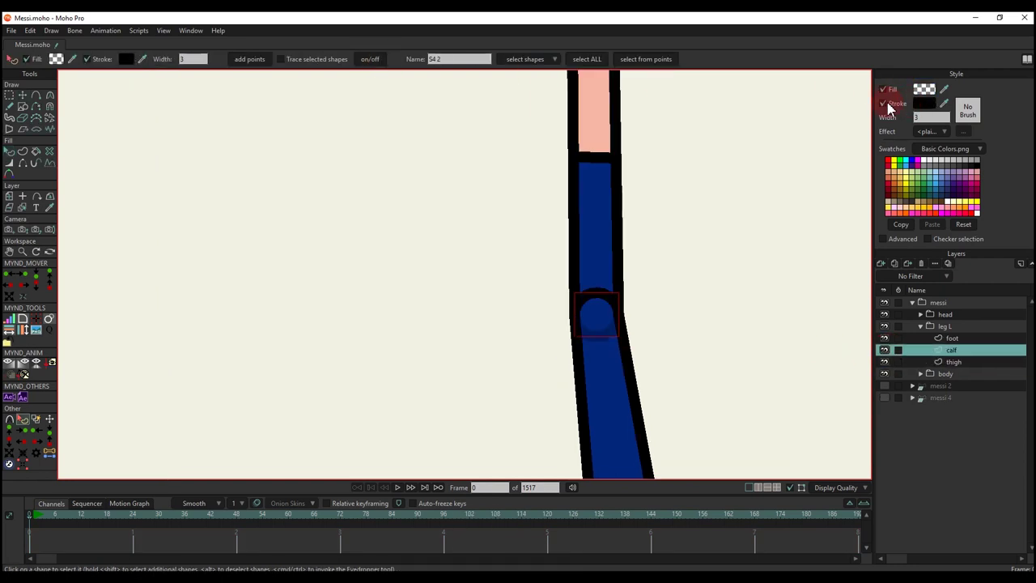
pyautogui.click(887, 105)
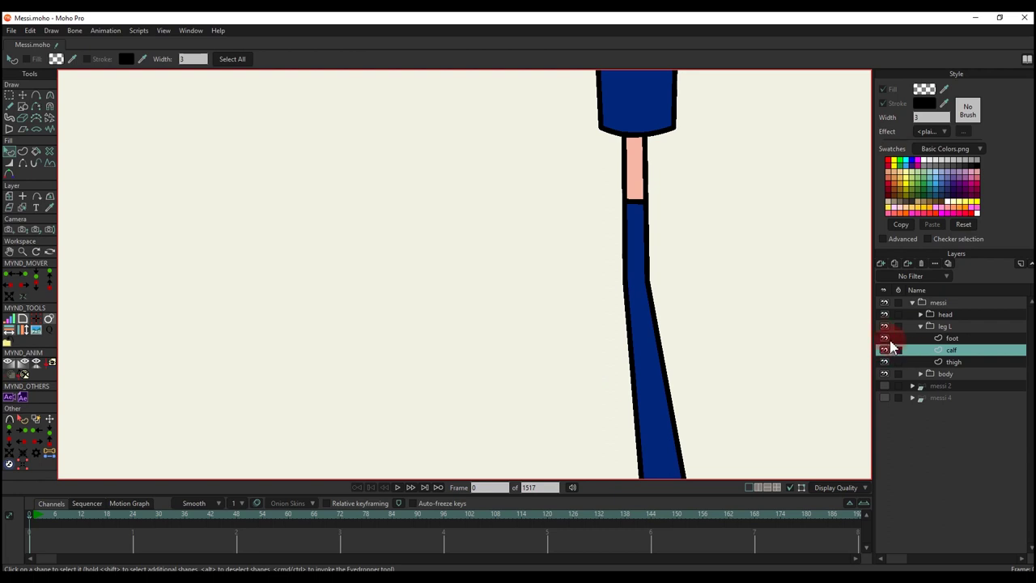
# Step: Select all points of the outline on the foot layer and create a shape with both fill and stroke
pyautogui.press('m')
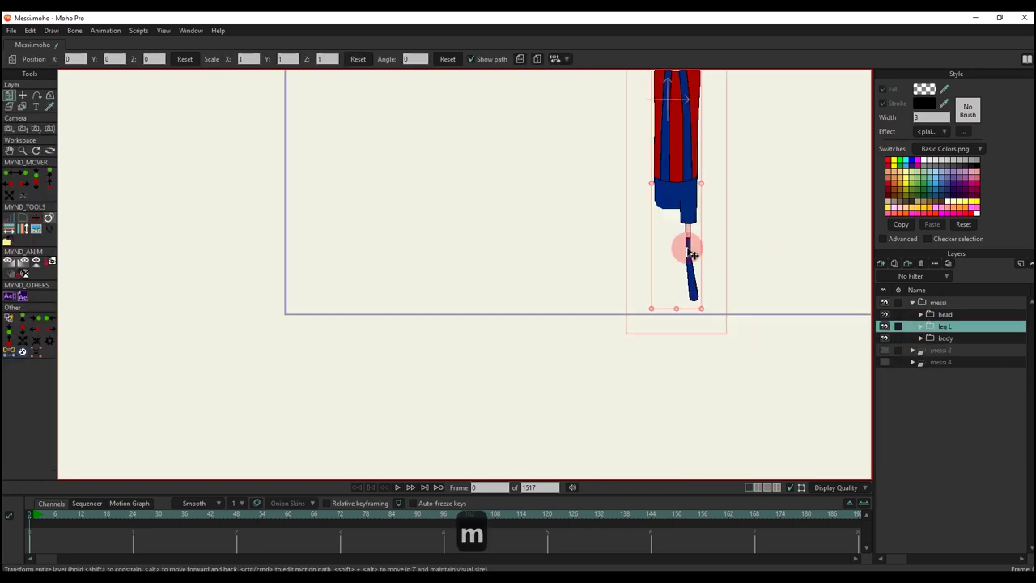
pyautogui.click(911, 328)
pyautogui.click(907, 337)
pyautogui.press('h')
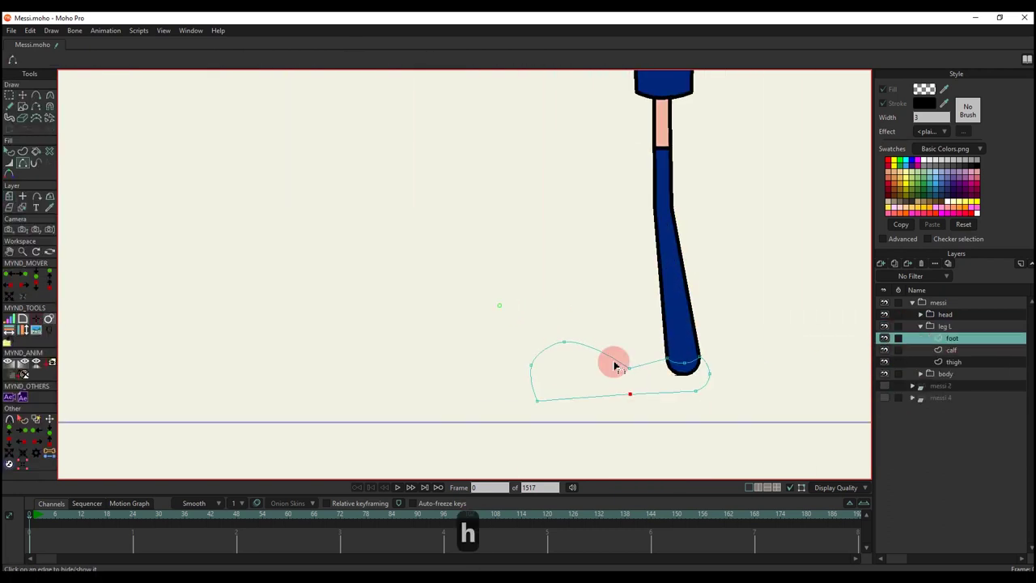
pyautogui.hotkey('ctrl', 'z')
pyautogui.press('g')
pyautogui.moveTo(500, 313); pyautogui.dragTo(739, 436)
pyautogui.click(25, 152)
pyautogui.click(122, 60)
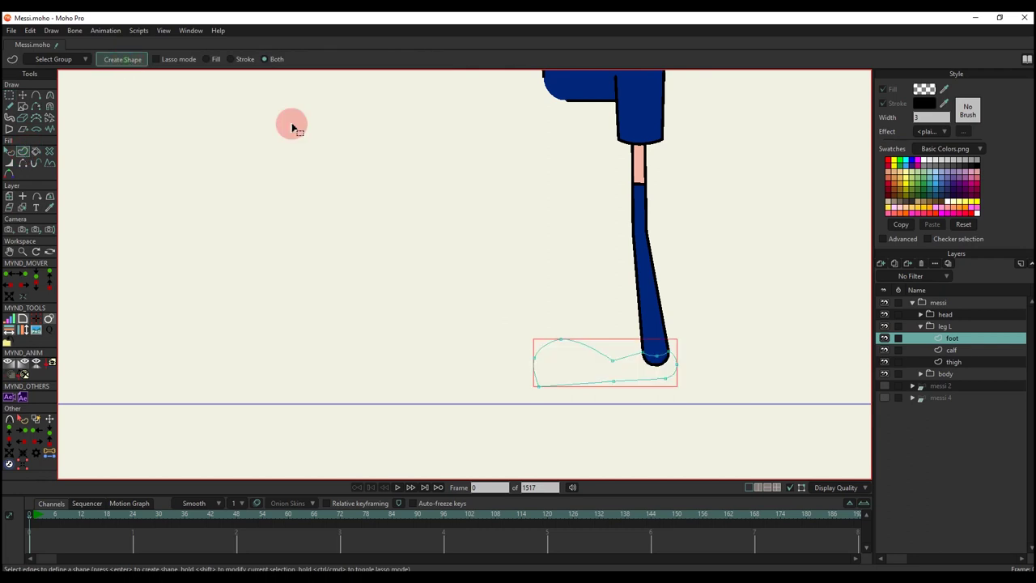
# Step: Make the foot shape's fill opaque and recolour it with the dark red sampled from the shirt
pyautogui.click(884, 104)
pyautogui.click(924, 90)
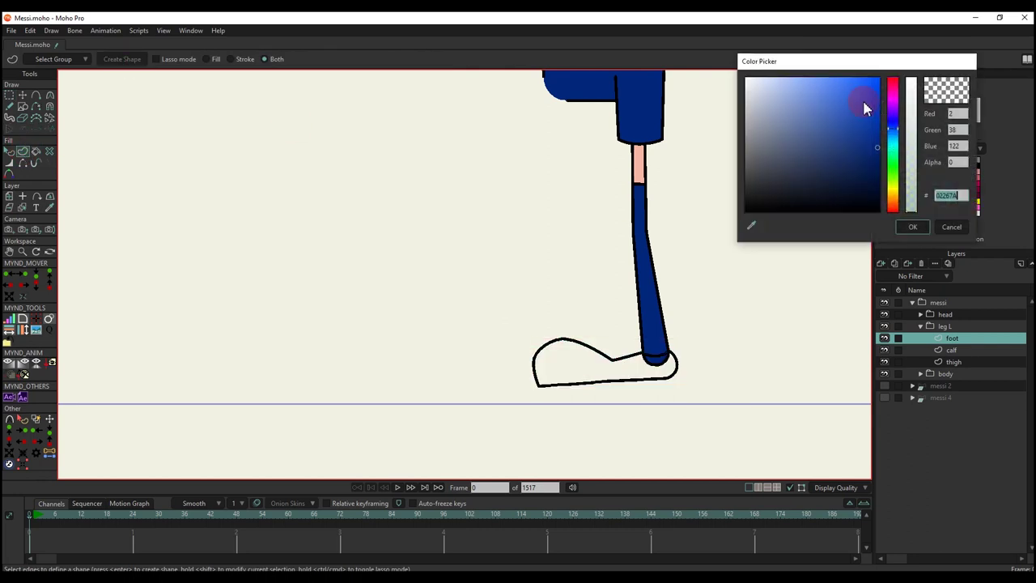
pyautogui.click(912, 85)
pyautogui.click(912, 227)
pyautogui.press('q')
pyautogui.scroll(-5, 696, 349)
pyautogui.scroll(1, 682, 310)
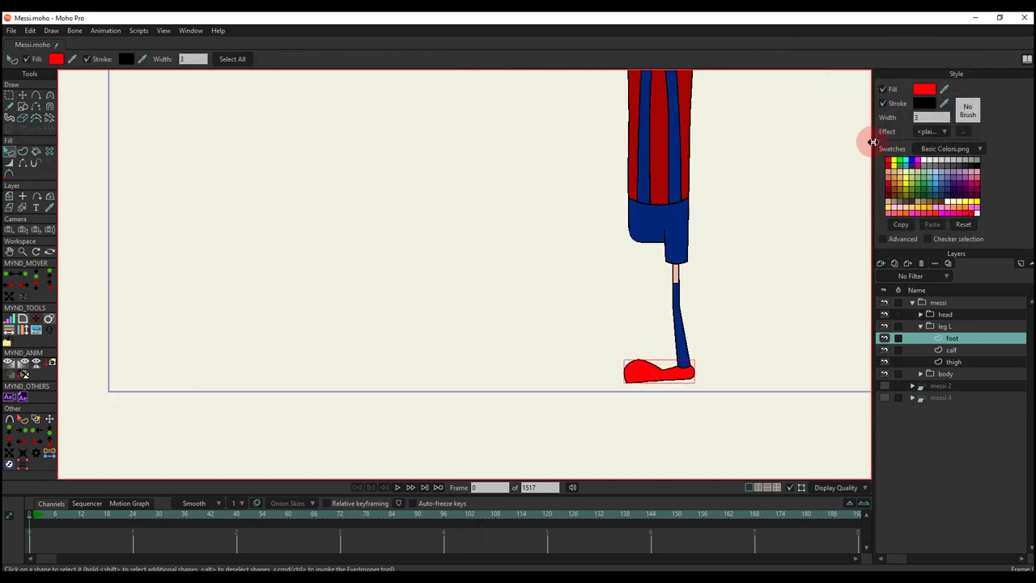
pyautogui.keyDown('ctrl'); pyautogui.click(671, 155); pyautogui.keyUp('ctrl')
pyautogui.scroll(-4, 707, 316)
pyautogui.moveTo(701, 337); pyautogui.dragTo(691, 370)
# Step: Collapse the leg L group and show the messi 2 and messi 4 layers again
pyautogui.click(920, 327)
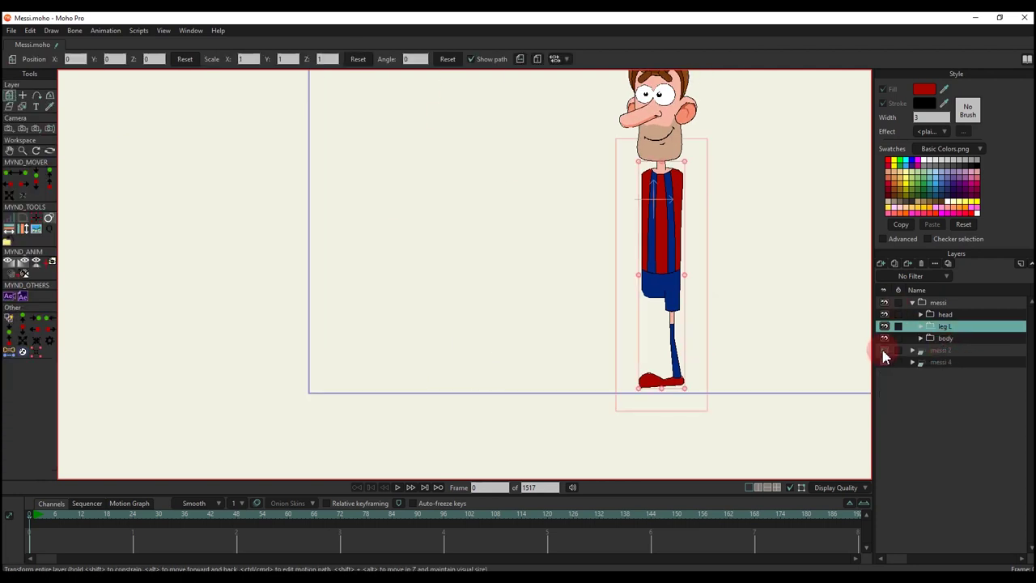
pyautogui.click(885, 351)
pyautogui.click(885, 363)
pyautogui.click(884, 362)
pyautogui.scroll(3, 663, 302)
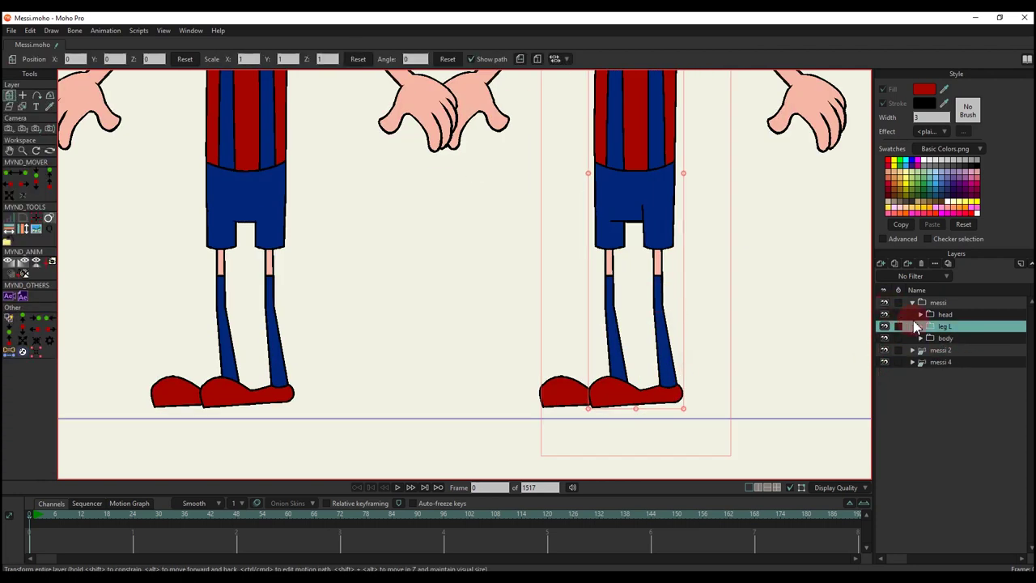
# Step: Duplicate the leg L group, name the copy leg L and place it below the body group
pyautogui.click(896, 264)
pyautogui.click(964, 330)
pyautogui.press('BackSpace')
pyautogui.press('BackSpace')
pyautogui.press('BackSpace')
pyautogui.write('L')
pyautogui.press('Return')
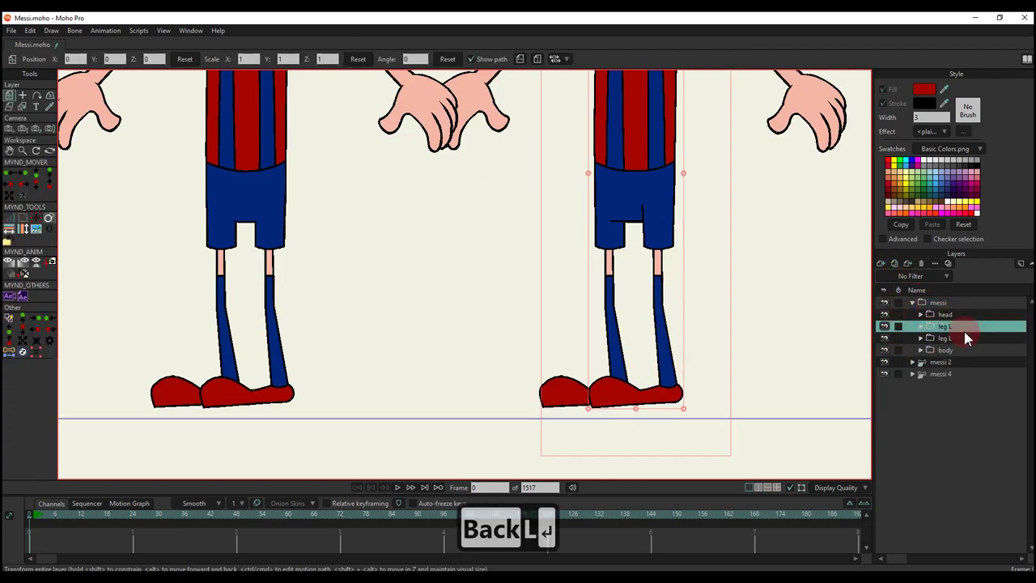
pyautogui.moveTo(946, 333); pyautogui.dragTo(947, 361)
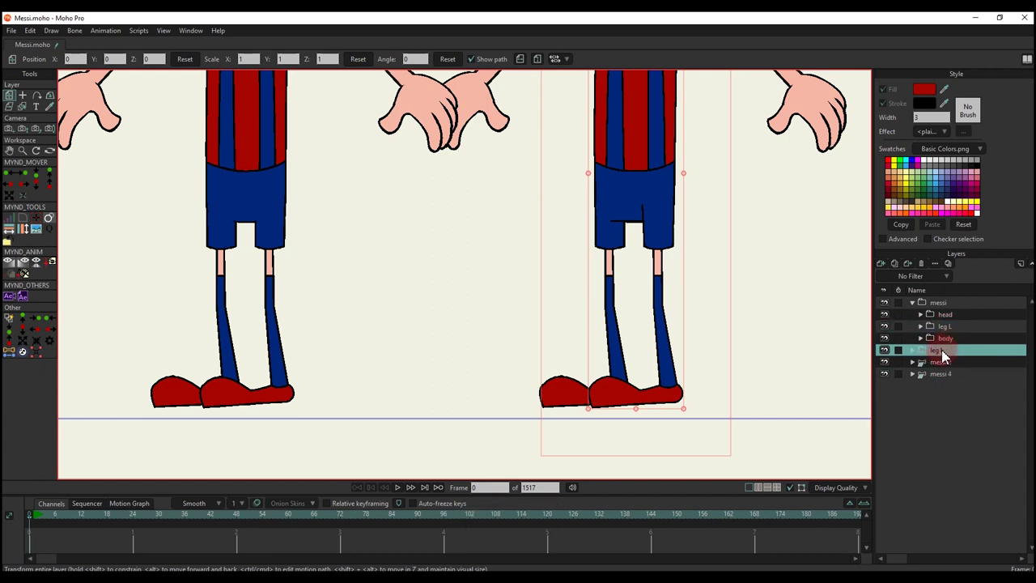
# Step: Hide messi 4 and rename the leg L group above the body as leg R
pyautogui.click(885, 375)
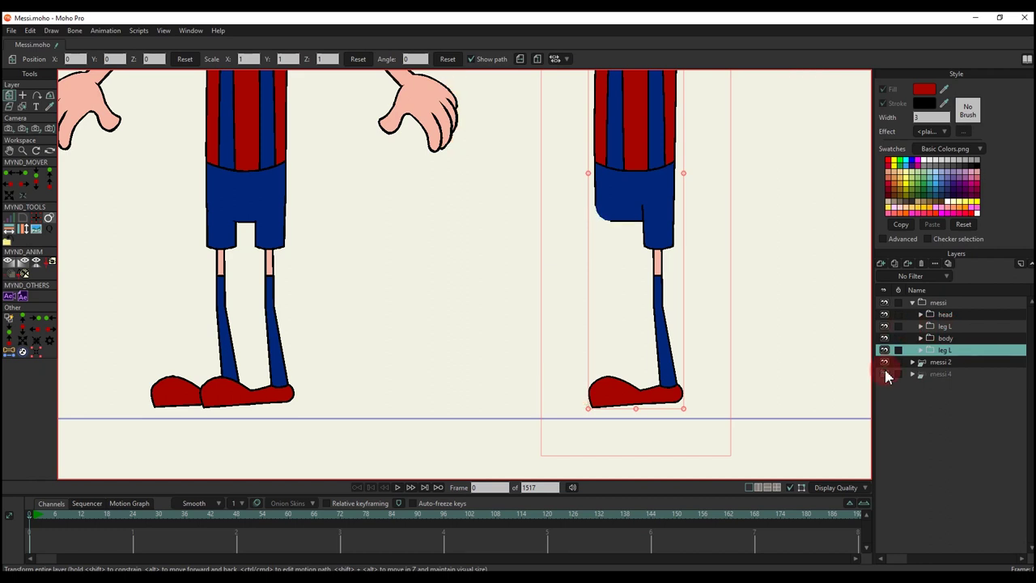
pyautogui.doubleClick(951, 328)
pyautogui.click(203, 97)
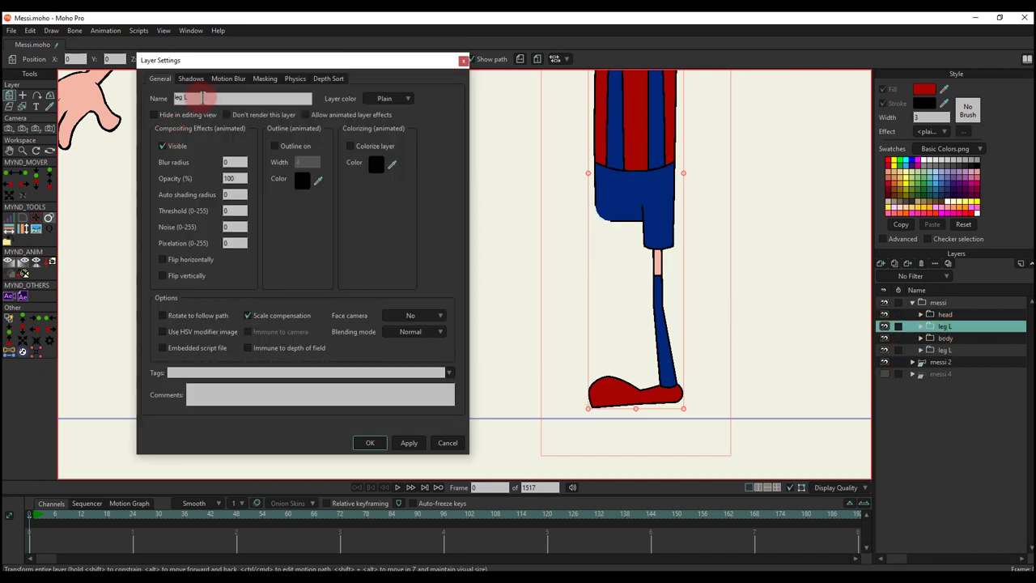
pyautogui.press('BackSpace')
pyautogui.write('R')
pyautogui.press('Return')
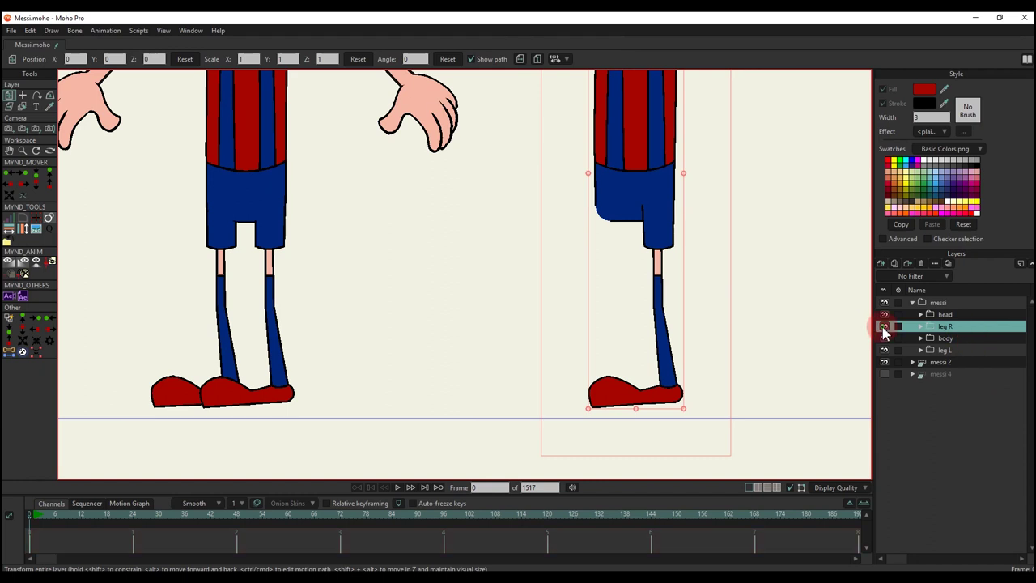
# Step: Switch the display quality to Wireframe and select the thigh layer inside the leg L group
pyautogui.click(940, 350)
pyautogui.scroll(5, 664, 282)
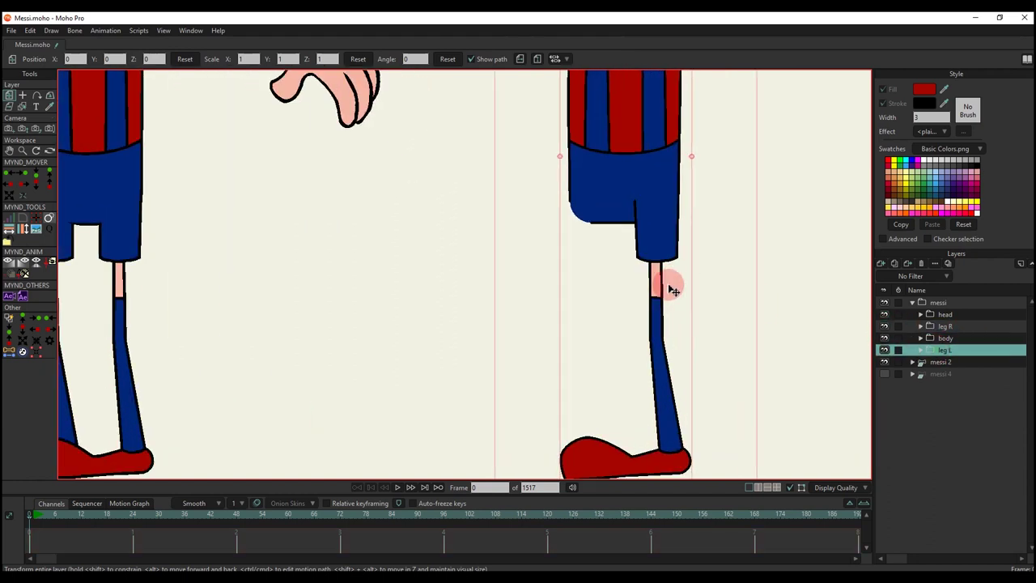
pyautogui.click(835, 486)
pyautogui.click(845, 443)
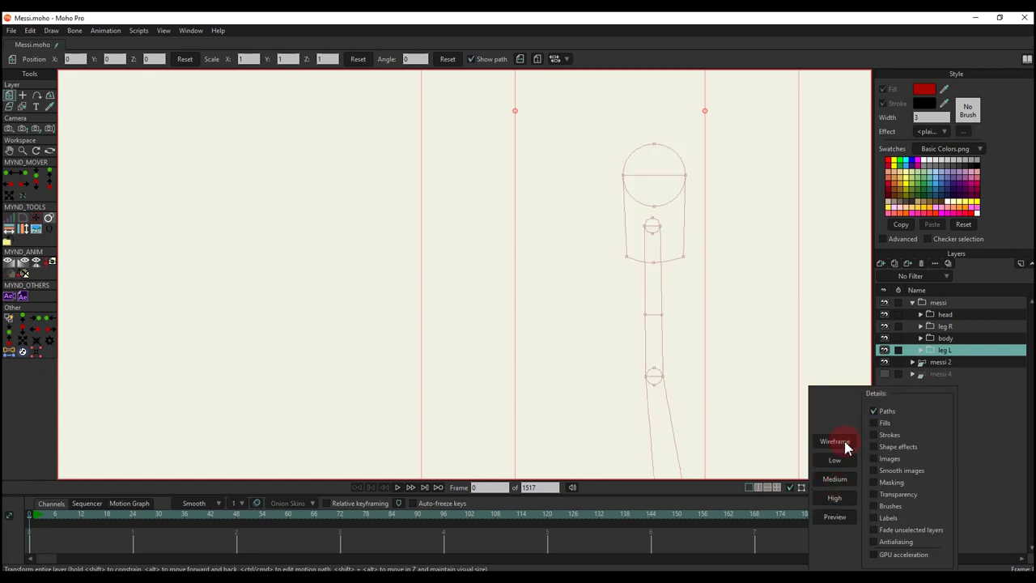
pyautogui.click(761, 336)
pyautogui.scroll(5, 643, 206)
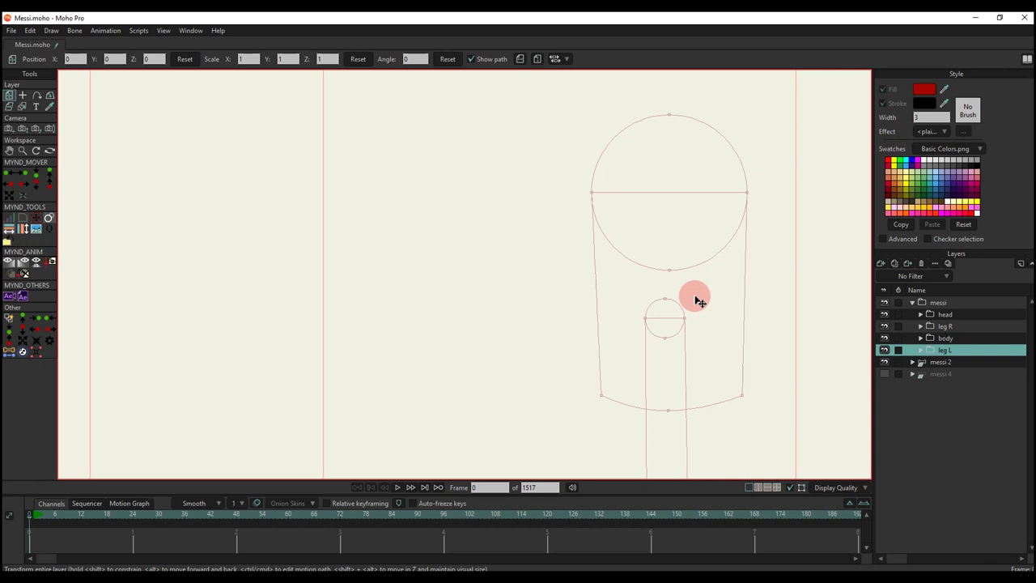
pyautogui.press('t')
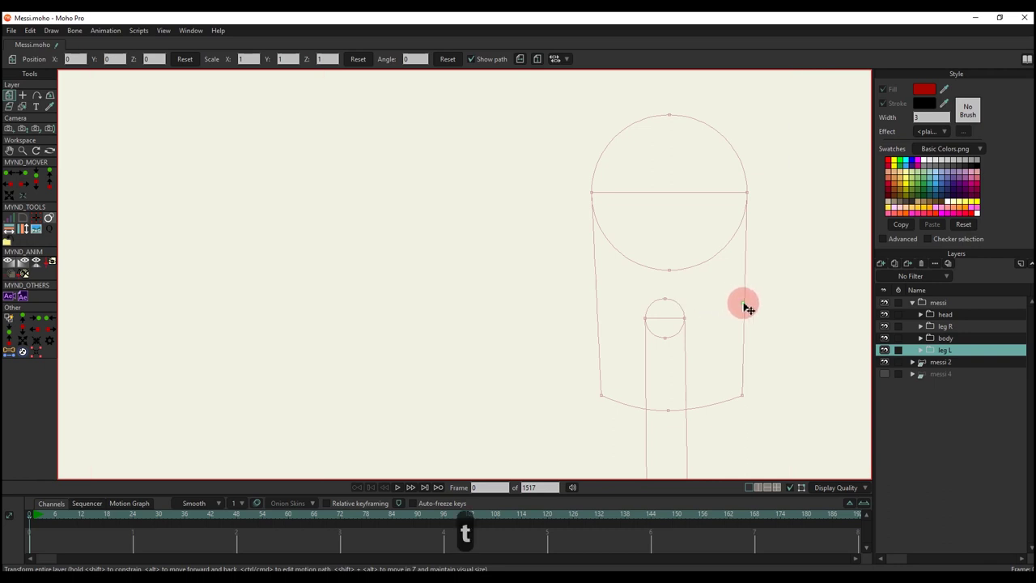
pyautogui.click(920, 350)
pyautogui.click(944, 364)
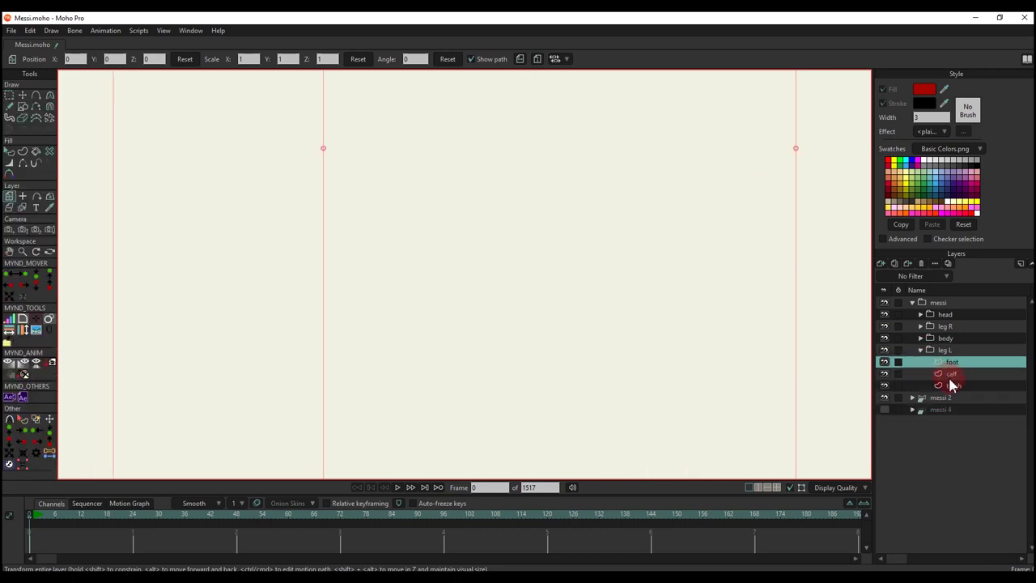
pyautogui.click(949, 374)
pyautogui.click(953, 389)
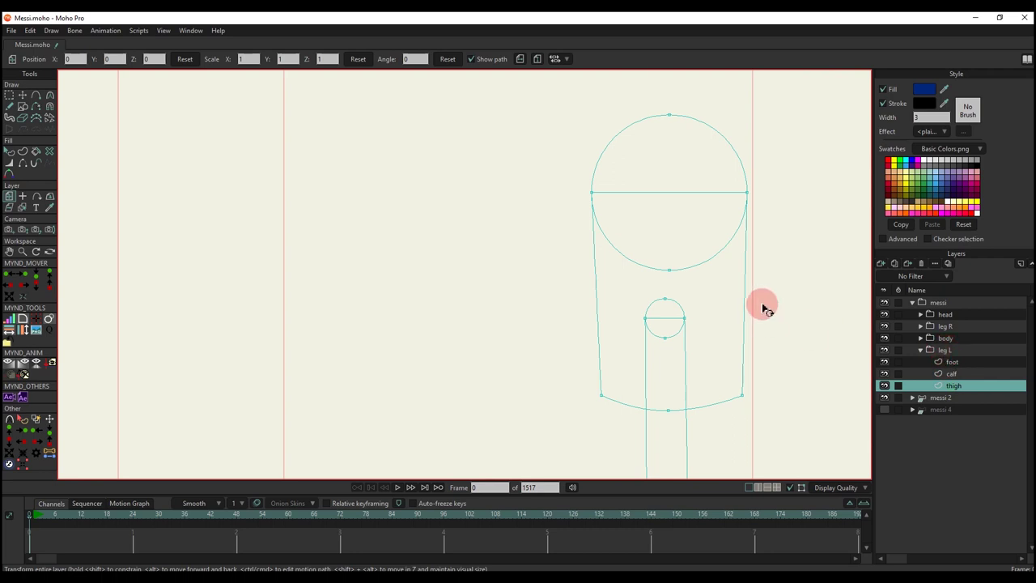
# Step: Select the points of the leg L thigh outline and split its segments to add midpoints
pyautogui.press('t')
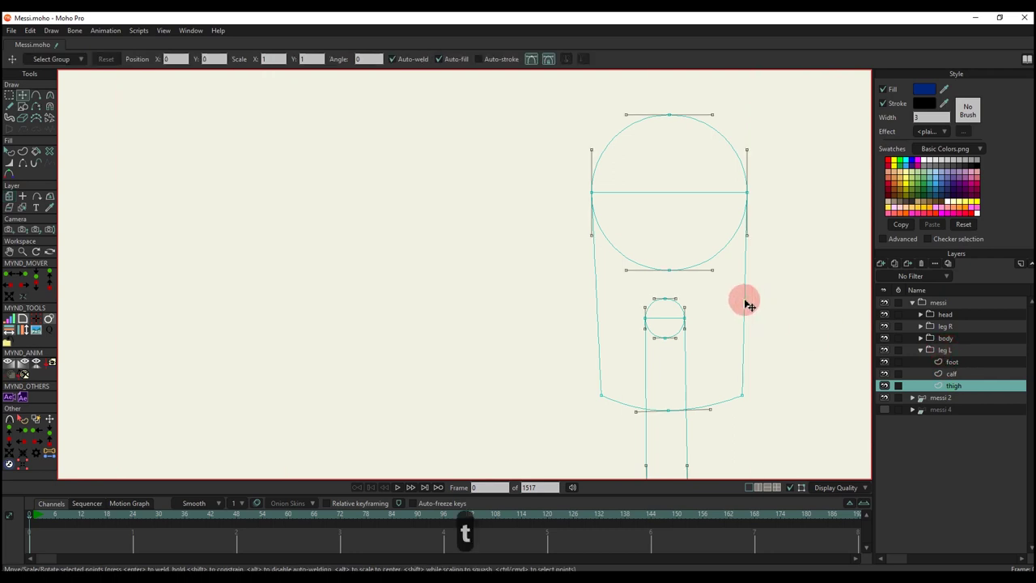
pyautogui.hotkey('ctrl', 'a')
pyautogui.press('g')
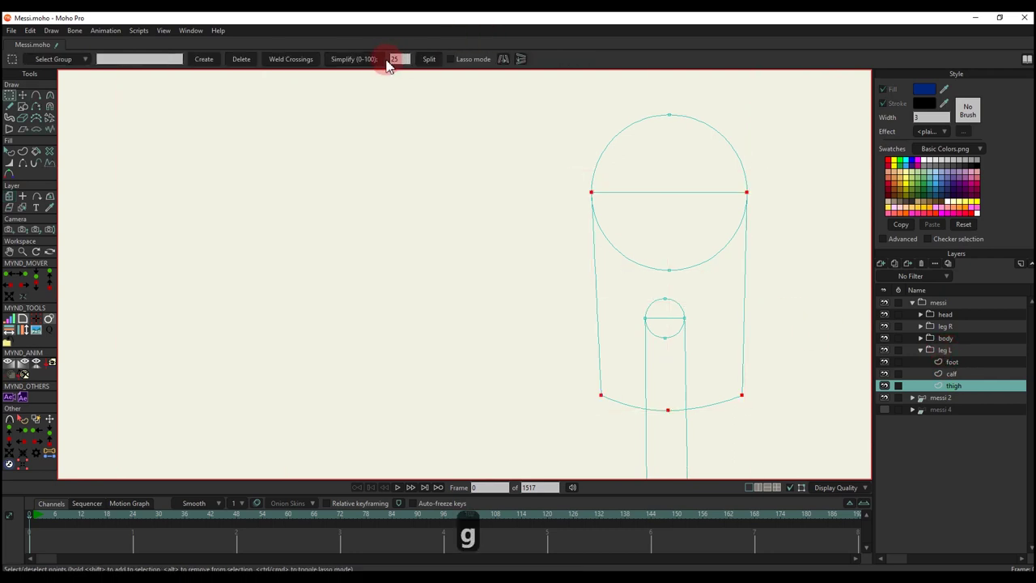
pyautogui.click(430, 61)
pyautogui.scroll(-1, 672, 226)
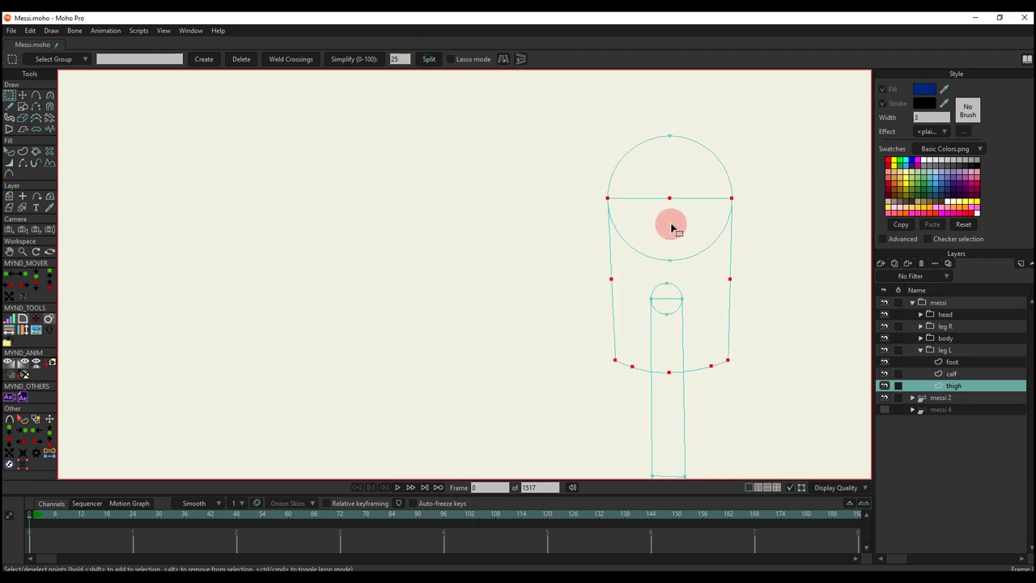
pyautogui.scroll(1, 667, 226)
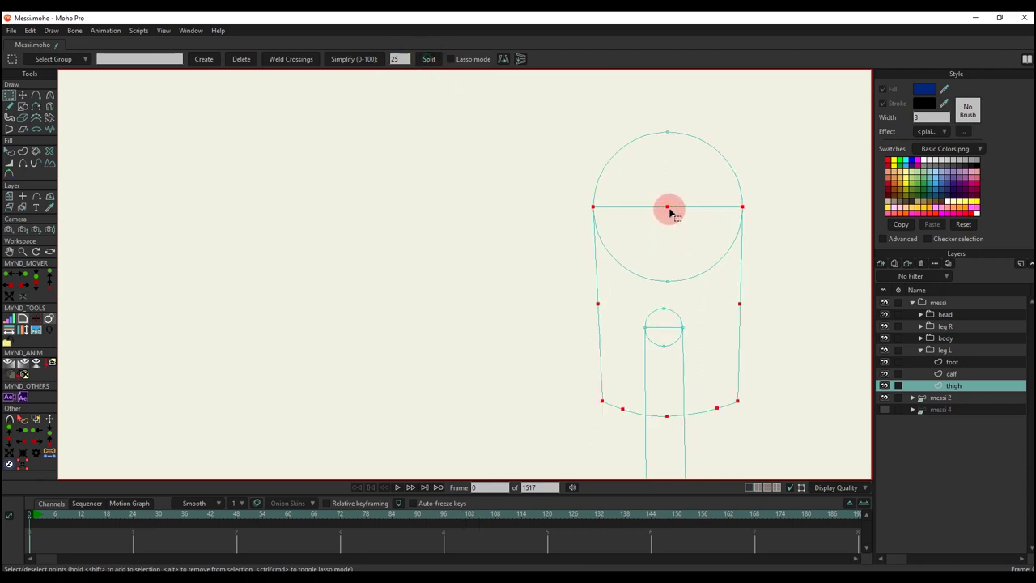
# Step: Set the leg L group's origin at the centre of the circle at the top of the thigh
pyautogui.click(948, 353)
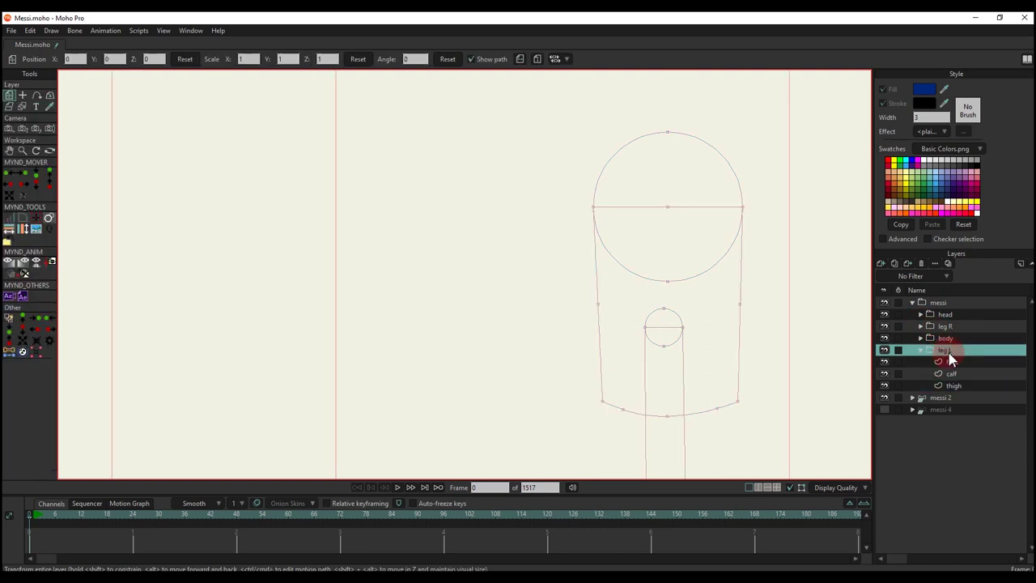
pyautogui.press('a')
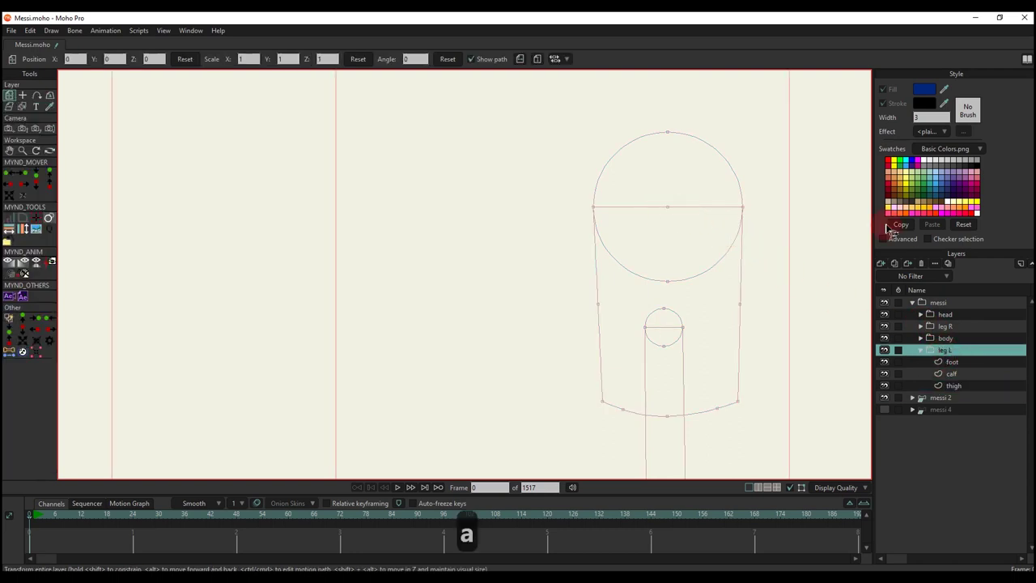
pyautogui.click(24, 96)
pyautogui.scroll(3, 721, 207)
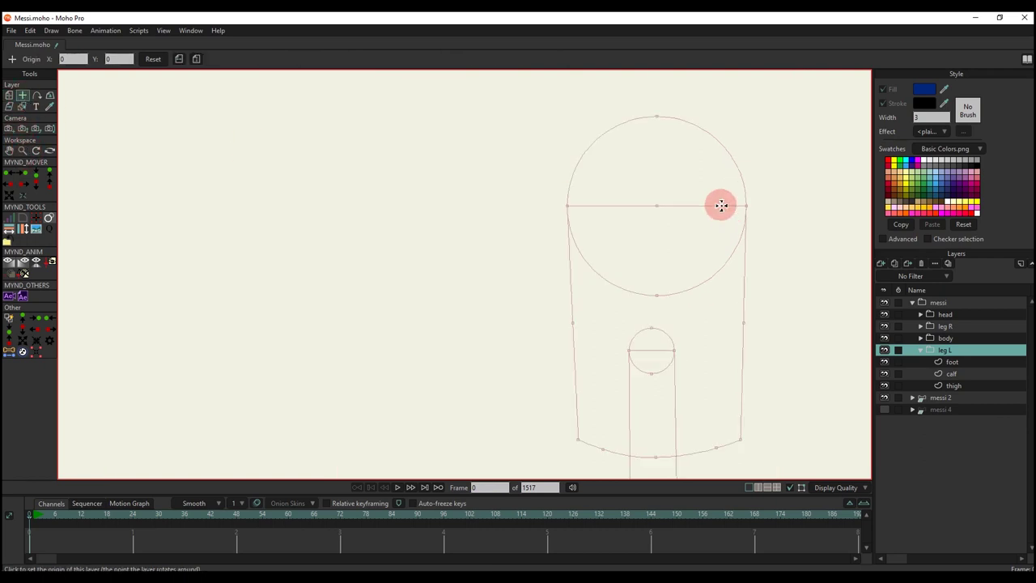
pyautogui.click(629, 209)
pyautogui.scroll(-5, 633, 209)
pyautogui.press('m')
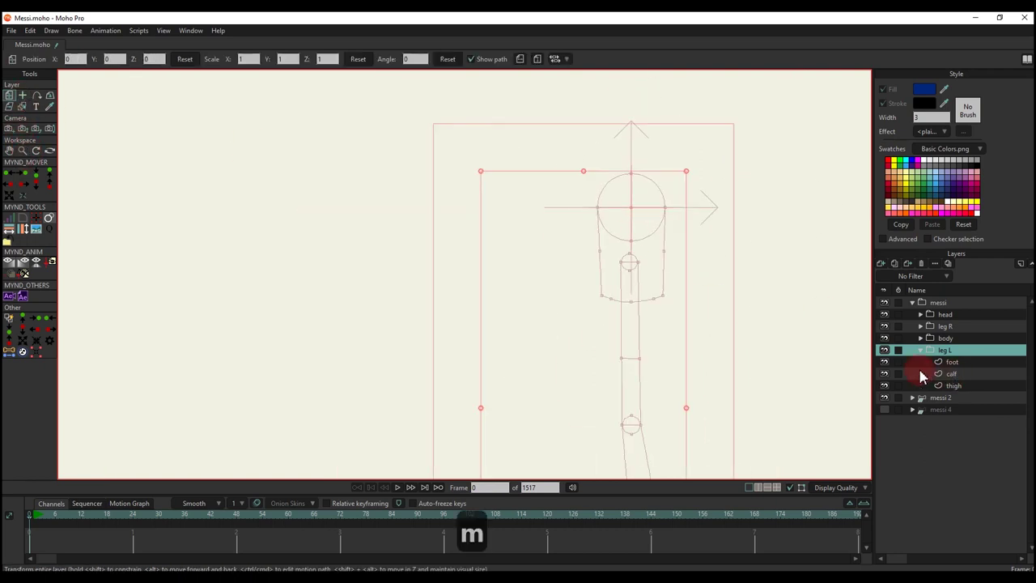
# Step: Set the display quality to High and show the messi 4 layer
pyautogui.click(836, 487)
pyautogui.click(841, 503)
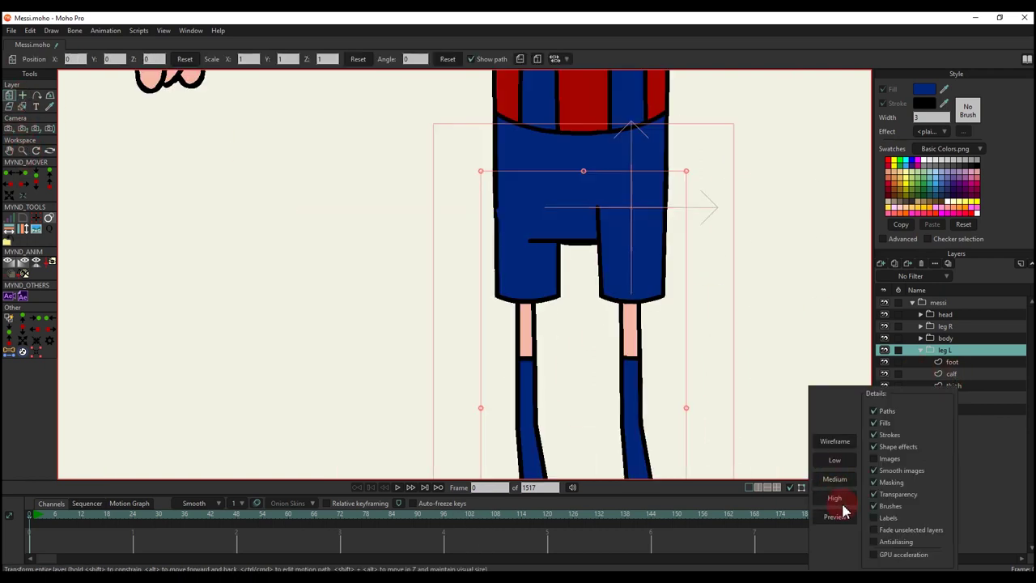
pyautogui.click(769, 340)
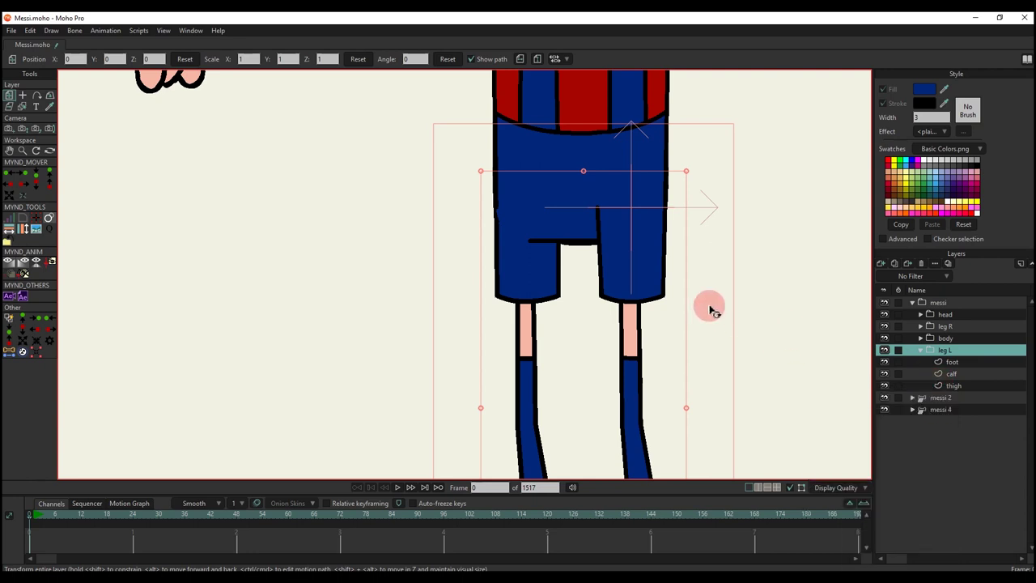
# Step: Move the leg L group to X about -0.119 as the character's other leg and scale it uniformly to about 0.974
pyautogui.moveTo(647, 269); pyautogui.dragTo(549, 268)
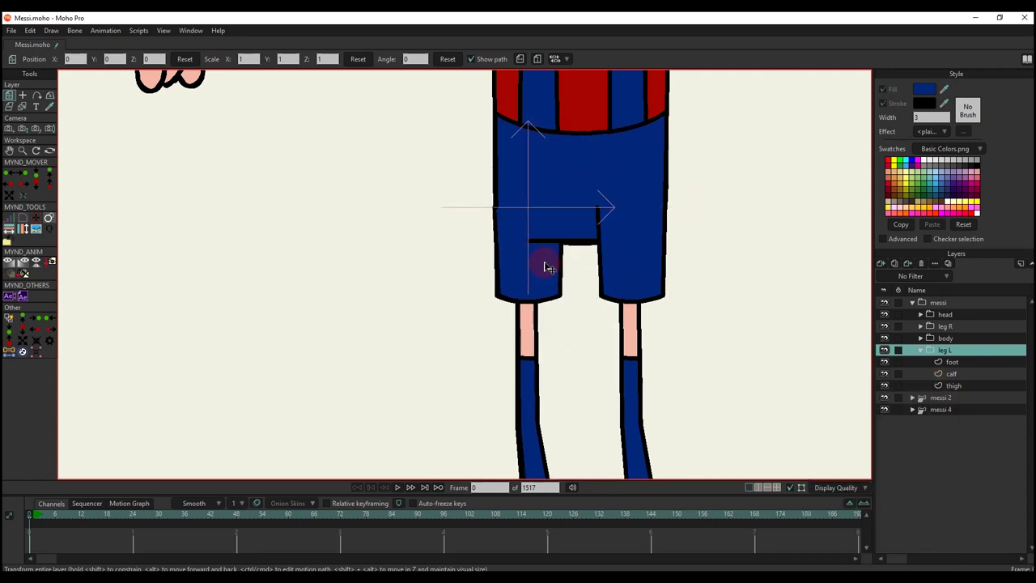
pyautogui.scroll(-6, 548, 267)
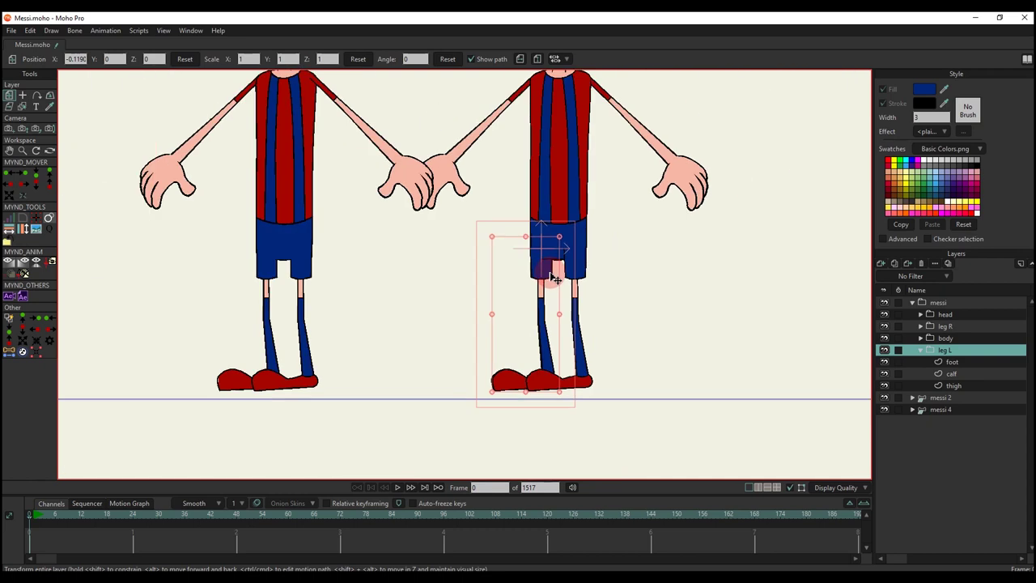
pyautogui.scroll(9, 552, 261)
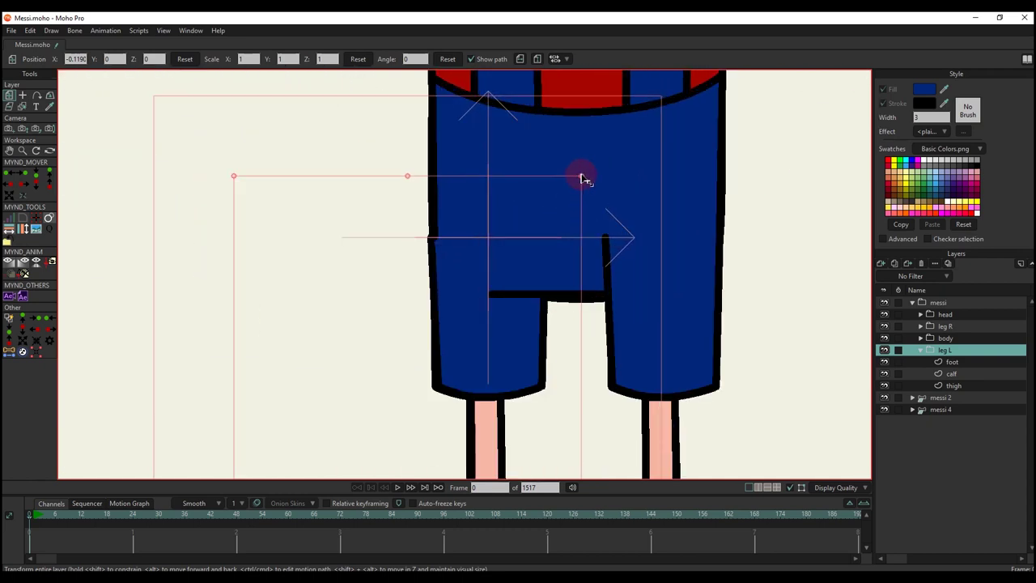
pyautogui.click(582, 178)
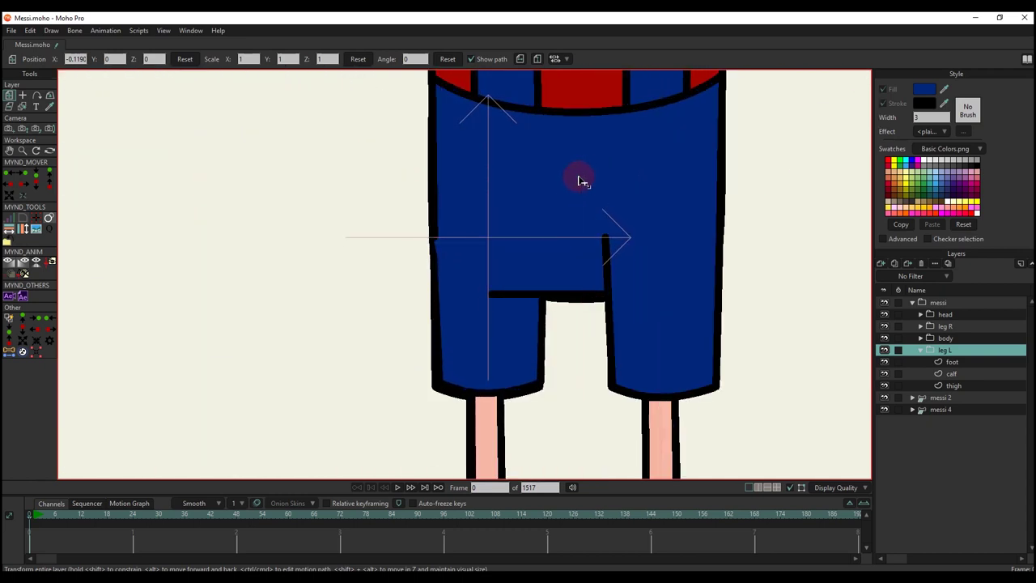
pyautogui.moveTo(582, 179); pyautogui.dragTo(579, 178)
pyautogui.scroll(-5, 512, 277)
pyautogui.moveTo(504, 366); pyautogui.dragTo(553, 236)
# Step: Hide messi 4 and refit the leg L group with a uniform scale of about 0.998 and an X position of about -0.117
pyautogui.click(884, 410)
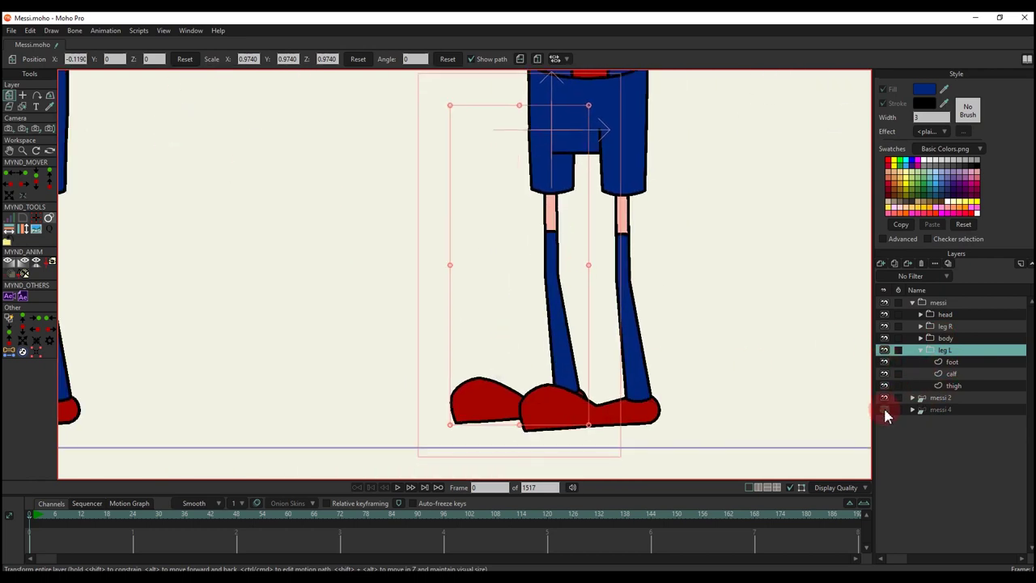
pyautogui.scroll(2, 583, 421)
pyautogui.moveTo(600, 438); pyautogui.dragTo(603, 441)
pyautogui.scroll(-3, 562, 329)
pyautogui.scroll(5, 567, 254)
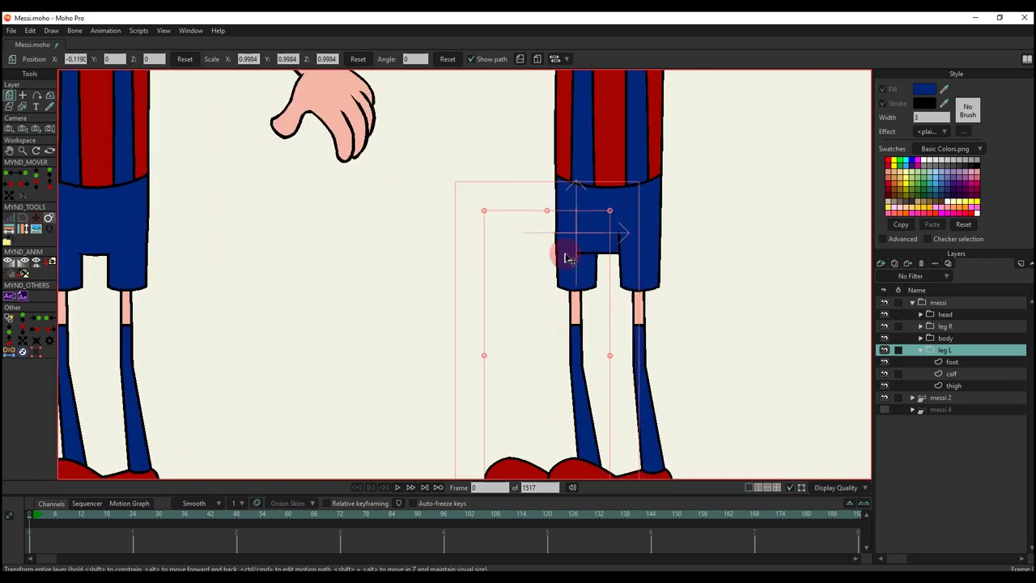
pyautogui.moveTo(579, 259); pyautogui.dragTo(582, 256)
pyautogui.scroll(-3, 583, 256)
pyautogui.scroll(2, 586, 256)
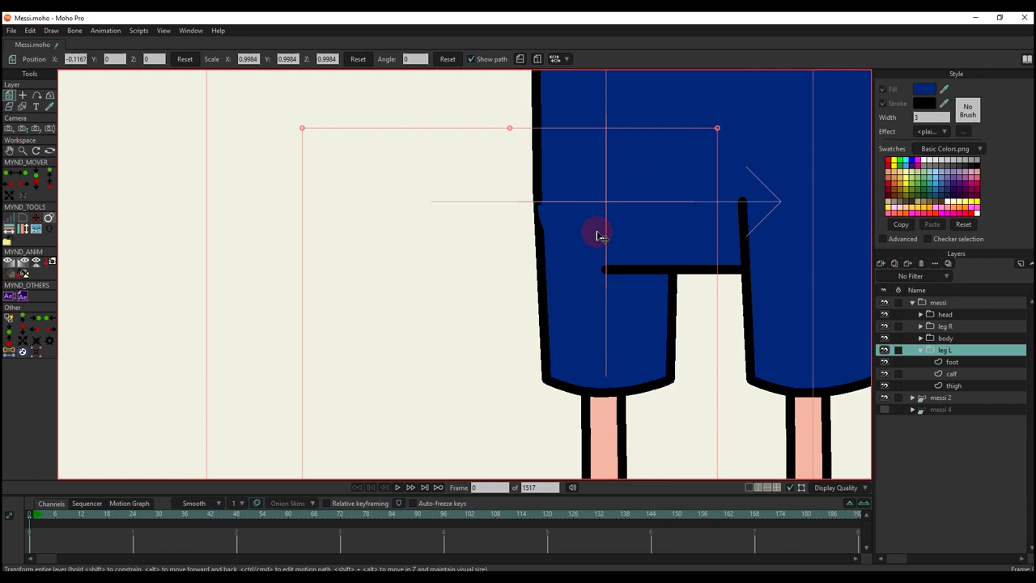
# Step: In the body layer, straighten the outer lower arc of the hip circle over leg L by collapsing its curve handles
pyautogui.click(599, 234)
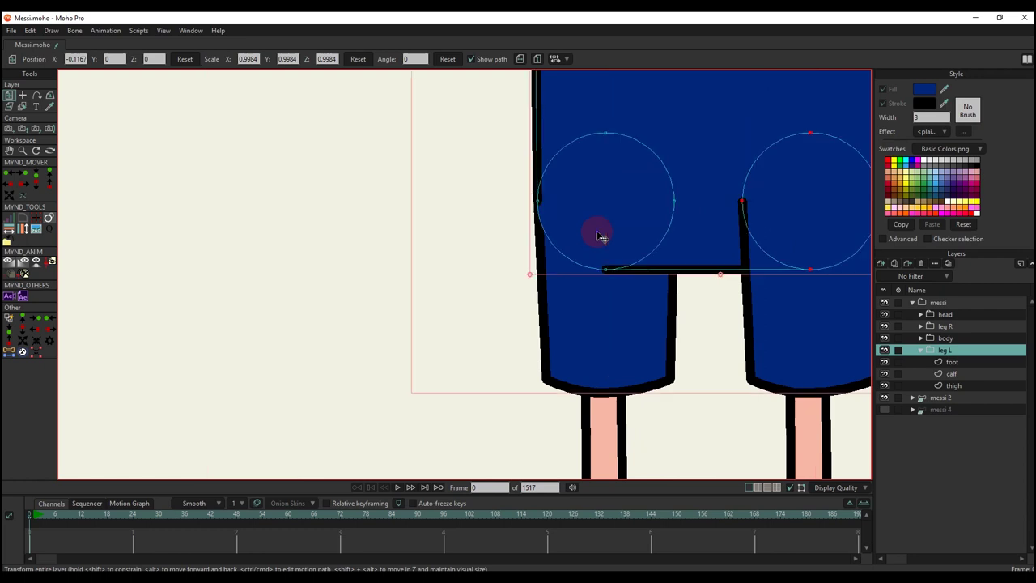
pyautogui.press('t')
pyautogui.click(671, 217)
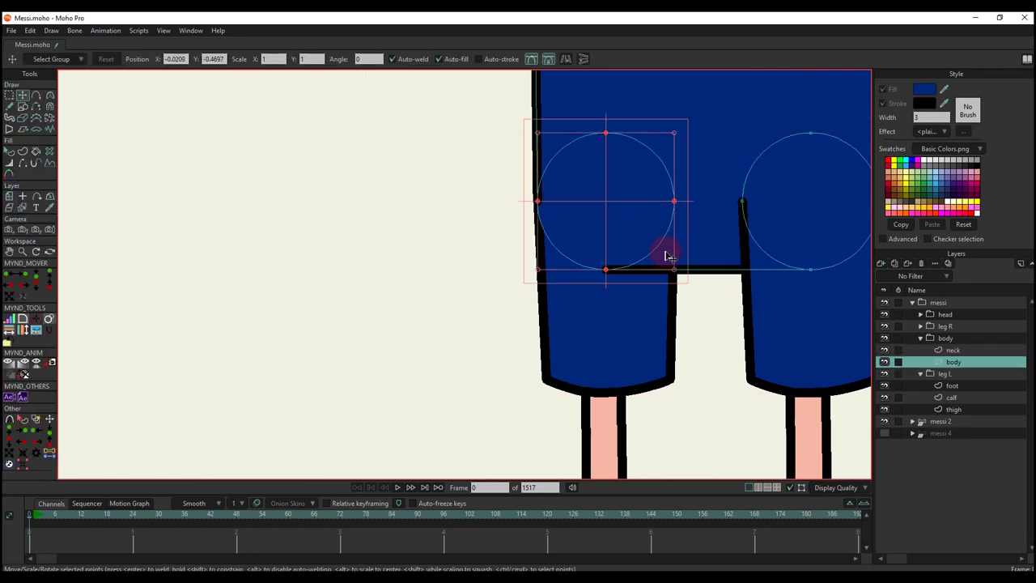
pyautogui.scroll(3, 567, 242)
pyautogui.click(472, 176)
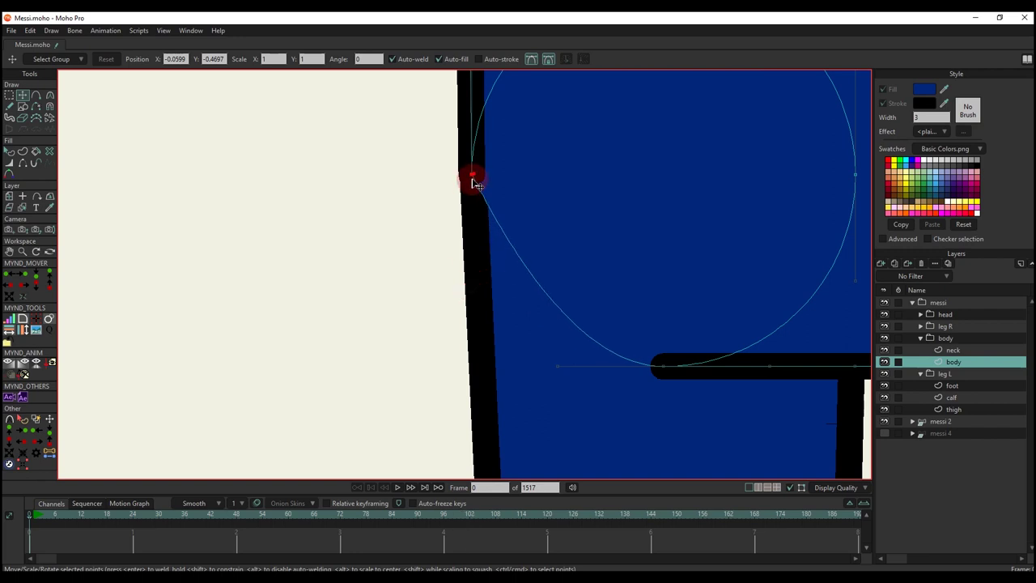
pyautogui.moveTo(567, 373); pyautogui.dragTo(663, 373)
pyautogui.scroll(-2, 537, 260)
pyautogui.press('q')
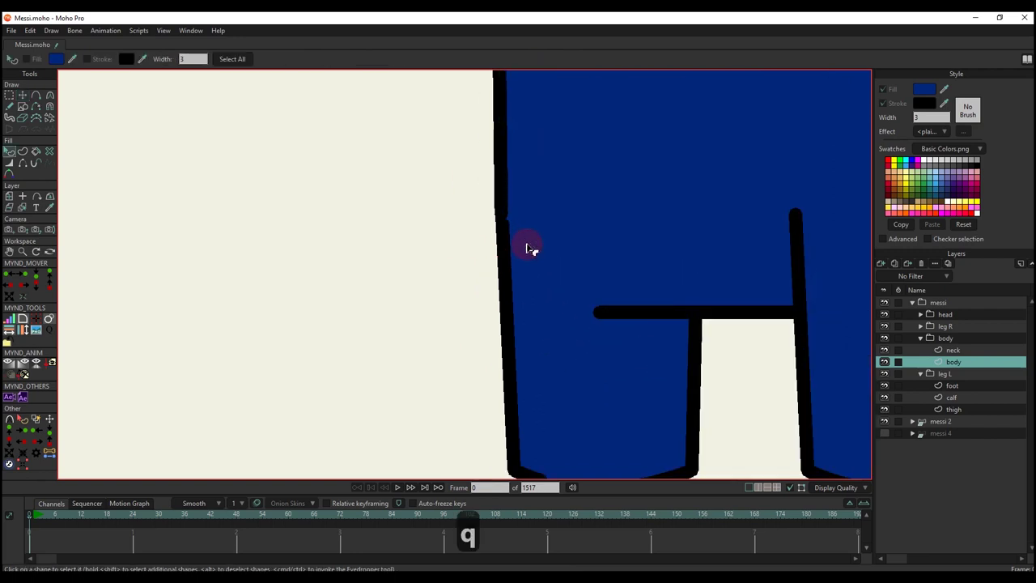
pyautogui.scroll(-3, 532, 257)
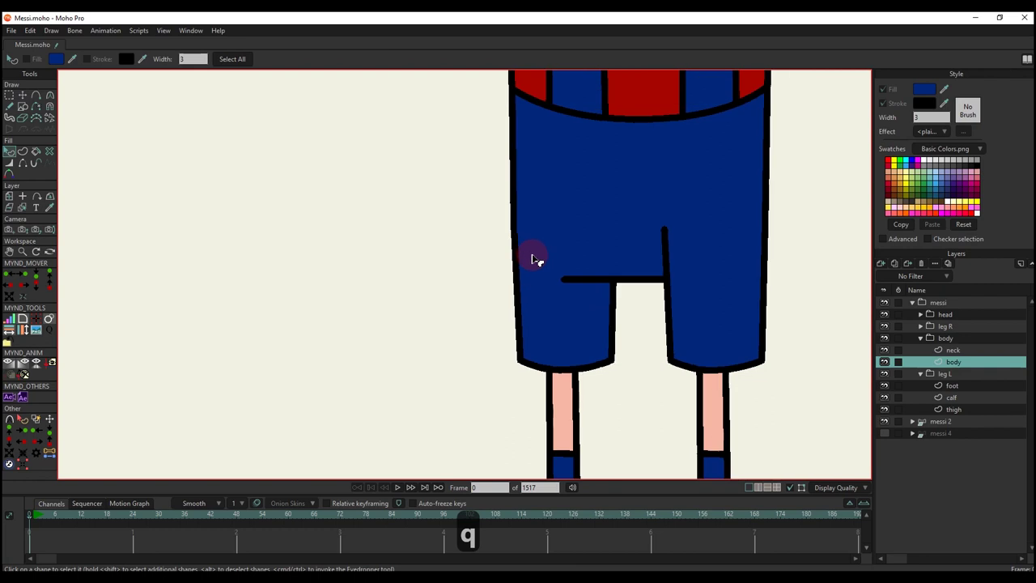
pyautogui.click(945, 376)
pyautogui.scroll(5, 559, 275)
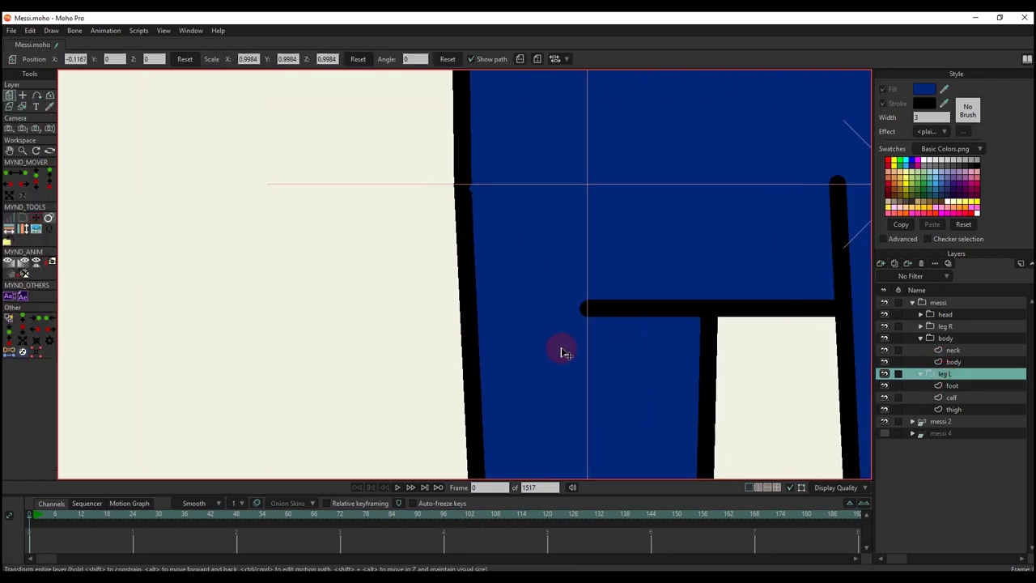
pyautogui.scroll(-6, 563, 344)
# Step: Add a point on the shorts' crotch line in the body layer and pull it slightly down
pyautogui.keyDown('alt'); pyautogui.rightClick(590, 280); pyautogui.keyUp('alt')
pyautogui.scroll(4, 590, 281)
pyautogui.press('t')
pyautogui.scroll(2, 606, 331)
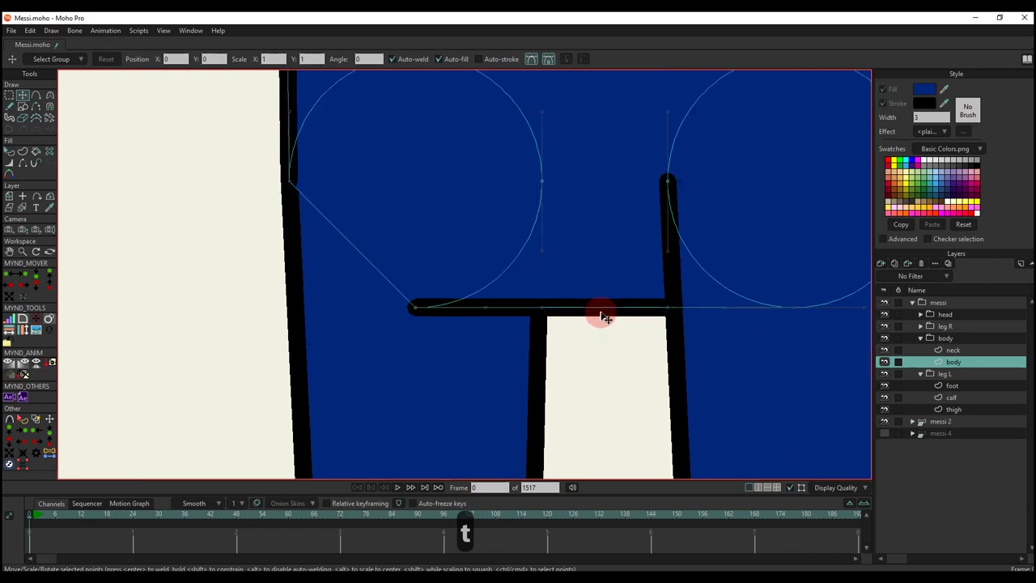
pyautogui.scroll(-6, 599, 315)
pyautogui.scroll(8, 599, 317)
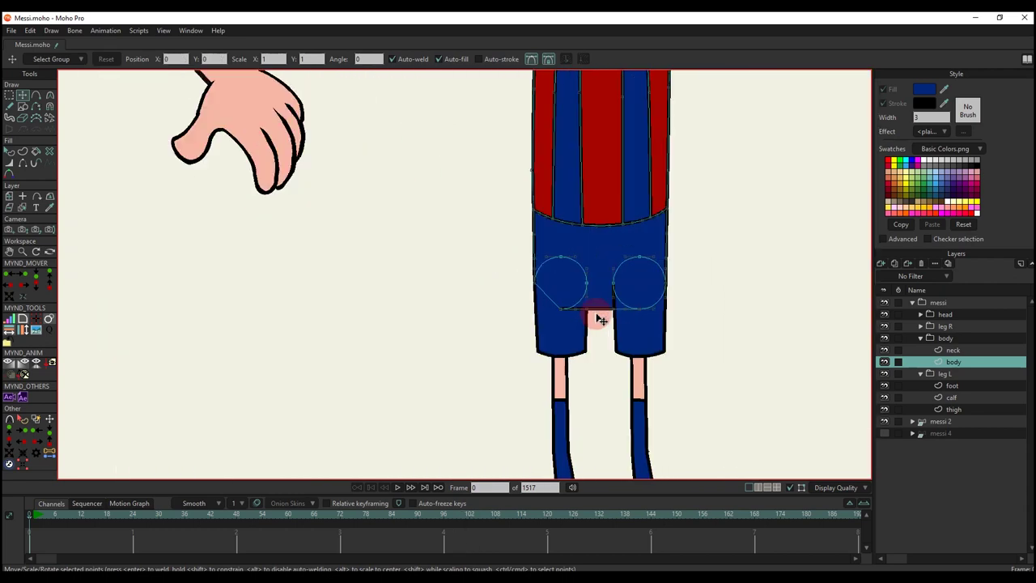
pyautogui.press('a')
pyautogui.moveTo(612, 284); pyautogui.dragTo(613, 301)
pyautogui.scroll(-1, 610, 316)
pyautogui.press('q')
pyautogui.scroll(-7, 608, 320)
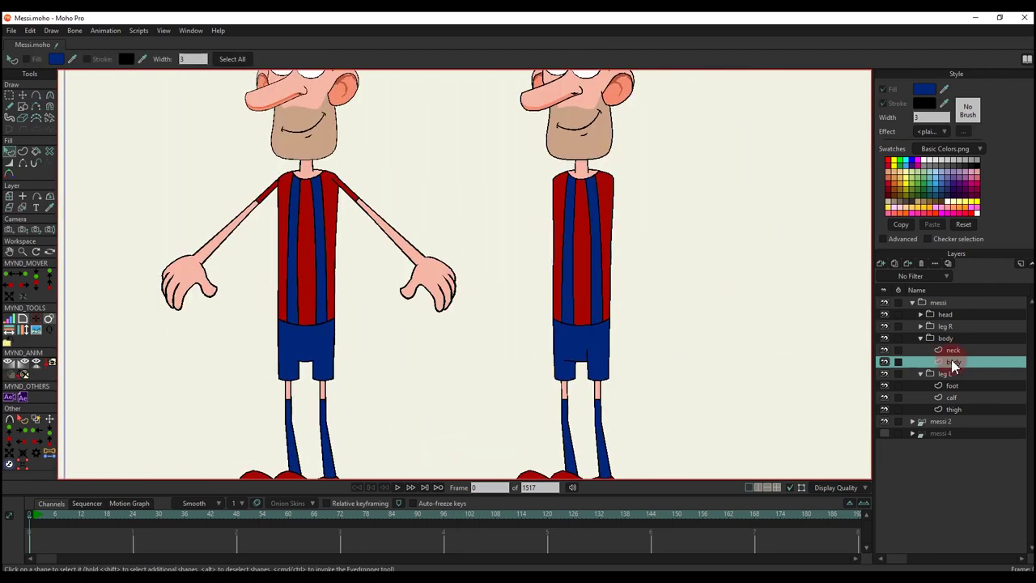
# Step: Collapse the body and leg L groups and add a vector layer named upper arm L above the head group
pyautogui.click(922, 339)
pyautogui.click(920, 351)
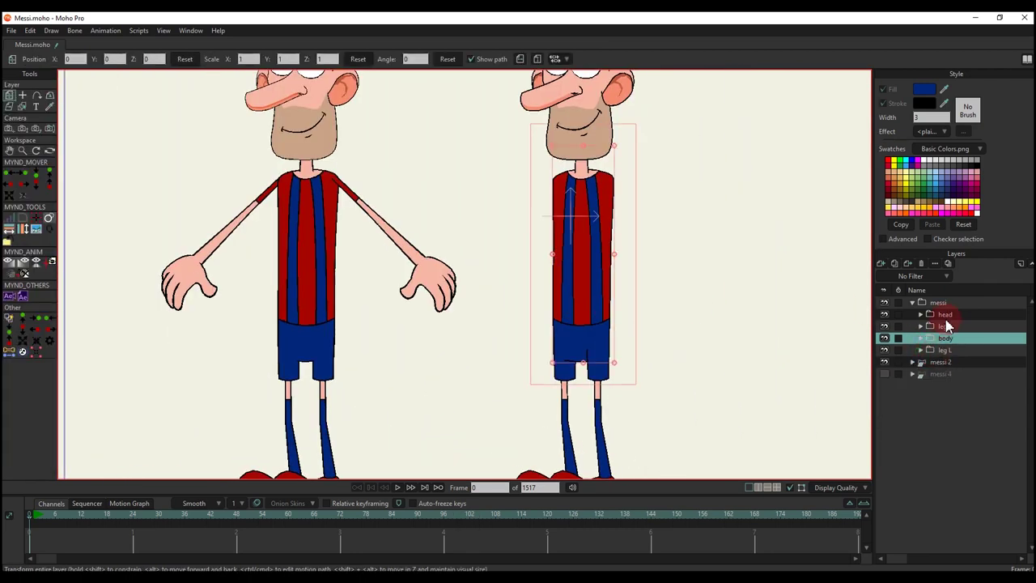
pyautogui.click(945, 315)
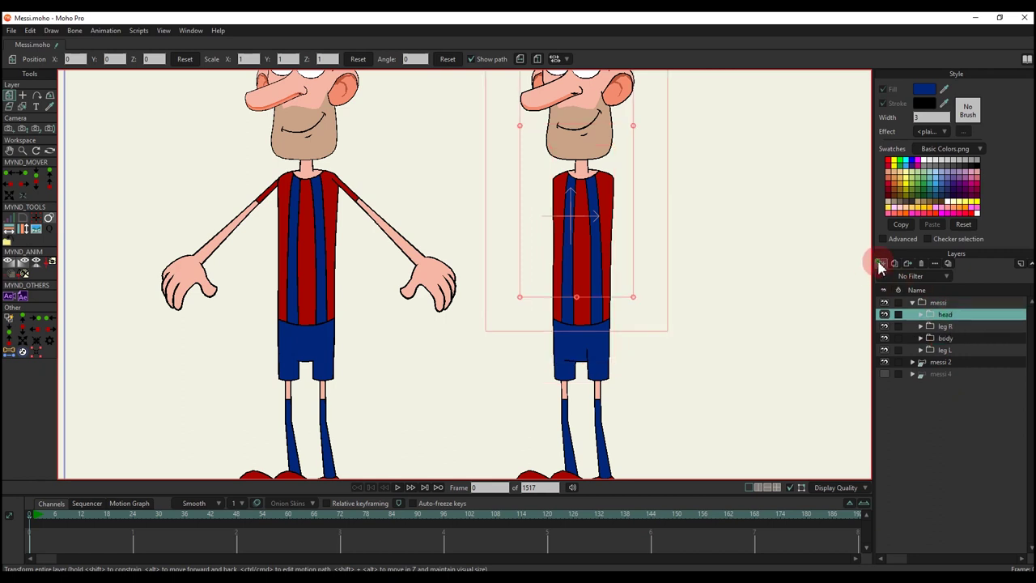
pyautogui.click(881, 263)
pyautogui.click(893, 277)
pyautogui.doubleClick(948, 315)
pyautogui.write('for')
pyautogui.press('BackSpace')
pyautogui.press('BackSpace')
pyautogui.press('BackSpace')
pyautogui.write('u')
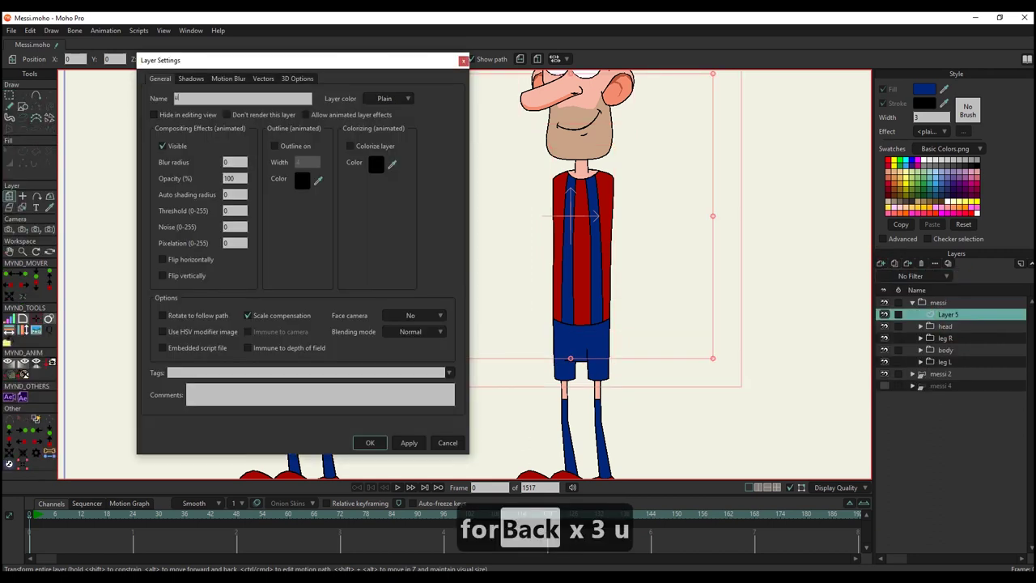
pyautogui.write('pper arm')
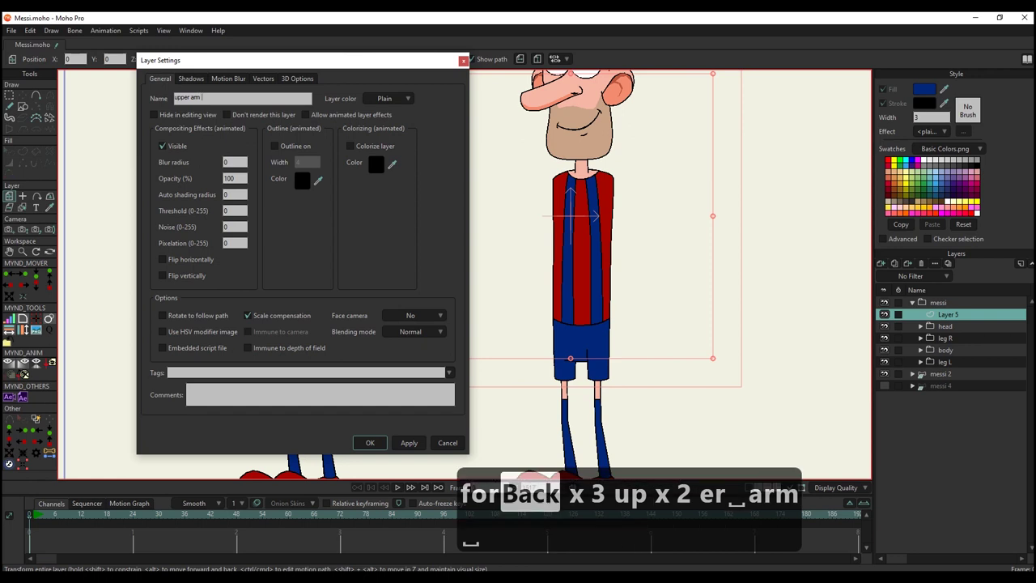
pyautogui.write(' L')
pyautogui.press('Return')
# Step: Show messi 4, hide the body group and draw a small circle over the sleeve's shoulder joint in upper arm L
pyautogui.click(23, 106)
pyautogui.click(133, 59)
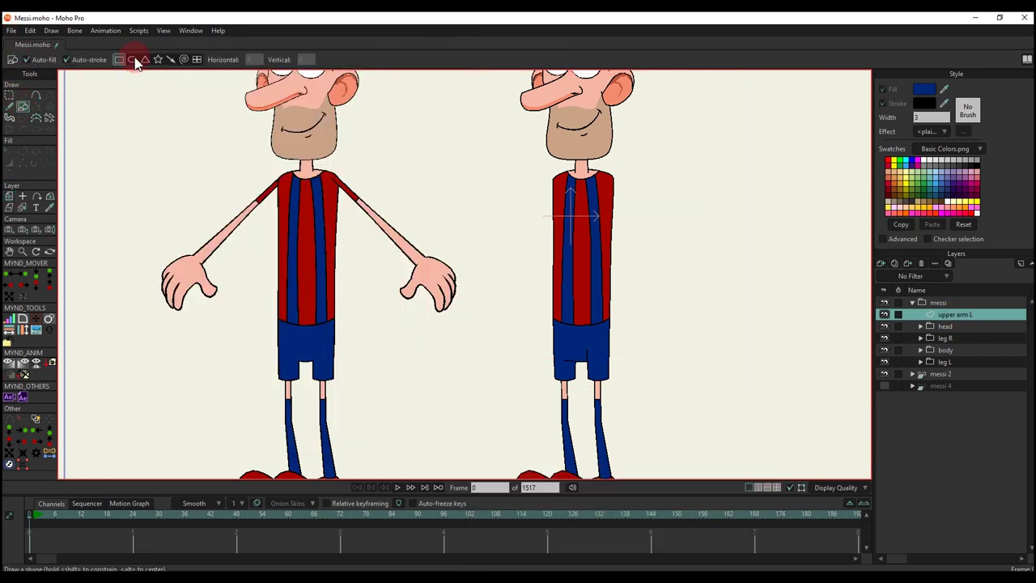
pyautogui.click(133, 62)
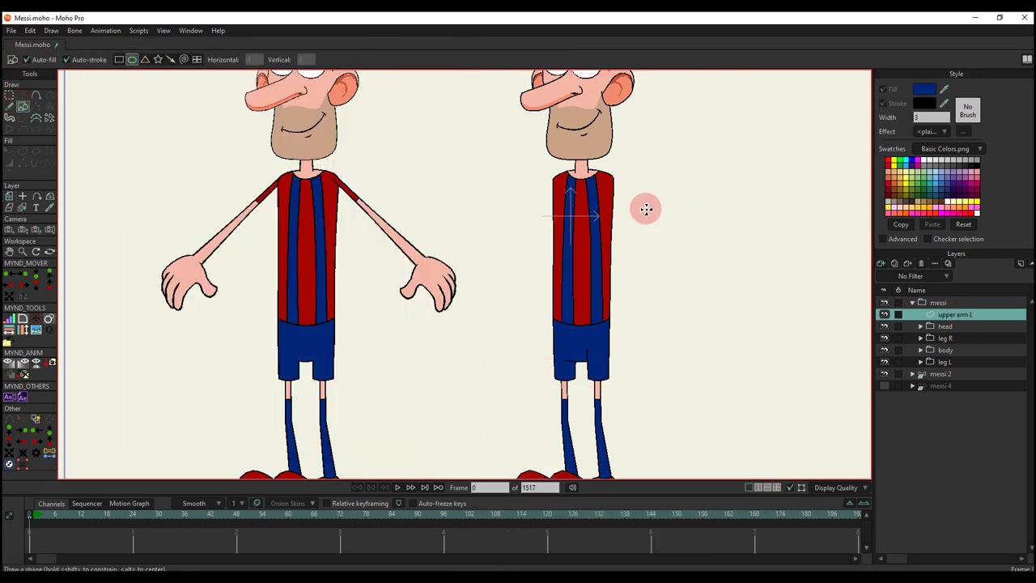
pyautogui.scroll(10, 642, 206)
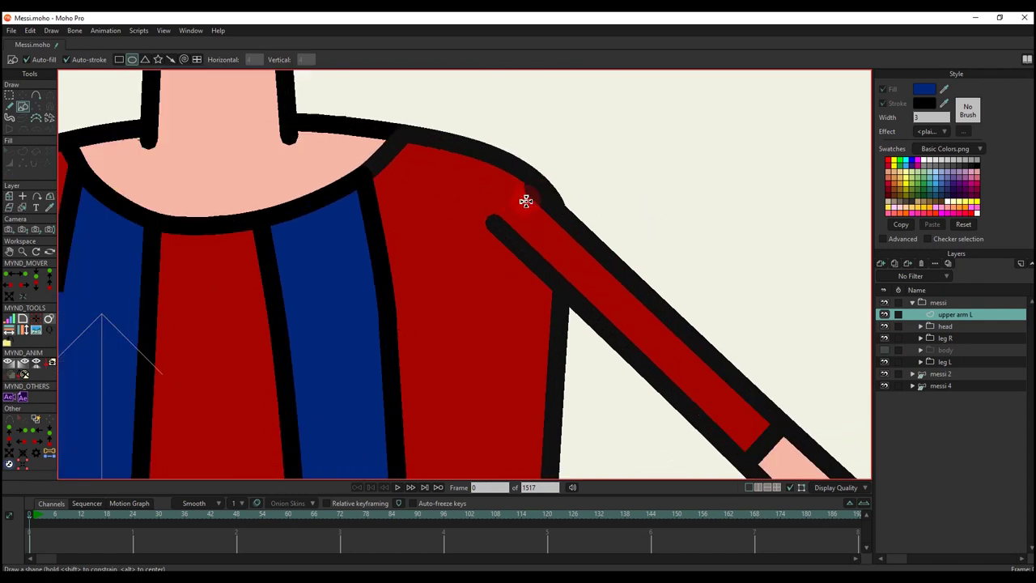
pyautogui.moveTo(518, 209); pyautogui.dragTo(491, 199)
# Step: Rotate the shoulder circle so its points line up with the edges of the slanted sleeve
pyautogui.press('t')
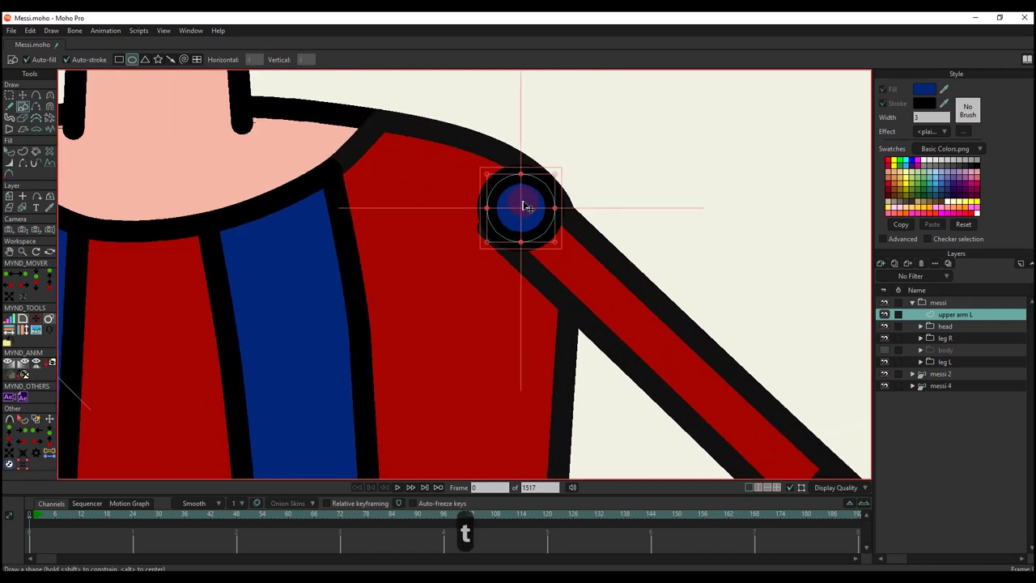
pyautogui.scroll(2, 523, 208)
pyautogui.moveTo(562, 212); pyautogui.dragTo(559, 182)
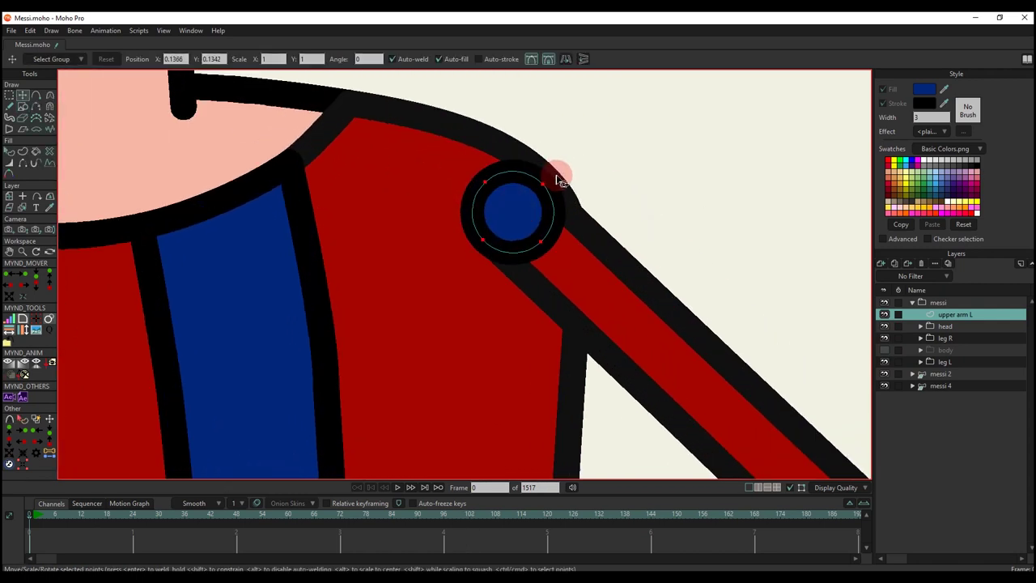
# Step: Copy the shoulder circle, expand the messi 4 group and hide its hand r group
pyautogui.scroll(-10, 559, 180)
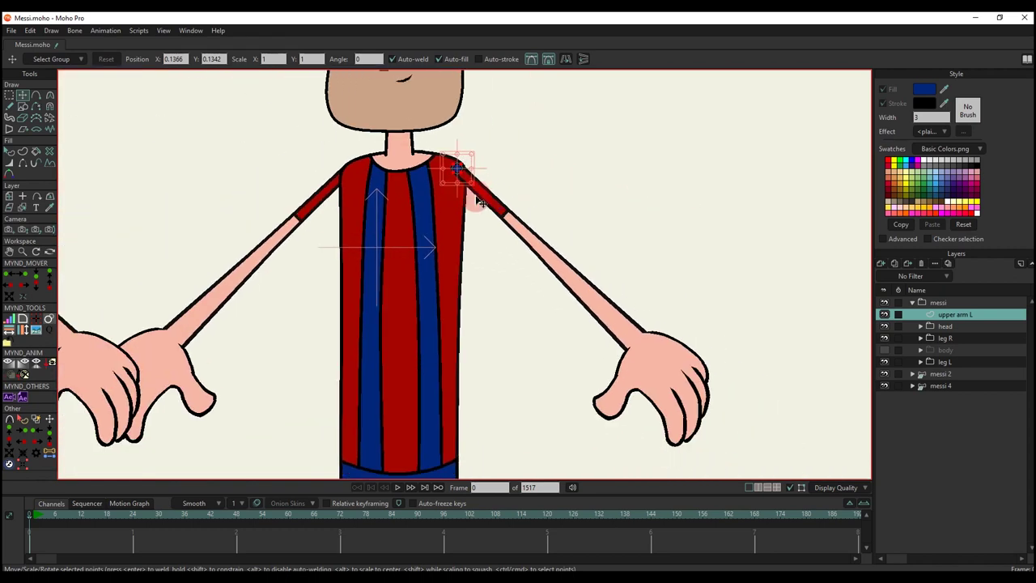
pyautogui.hotkey('ctrl', 'c')
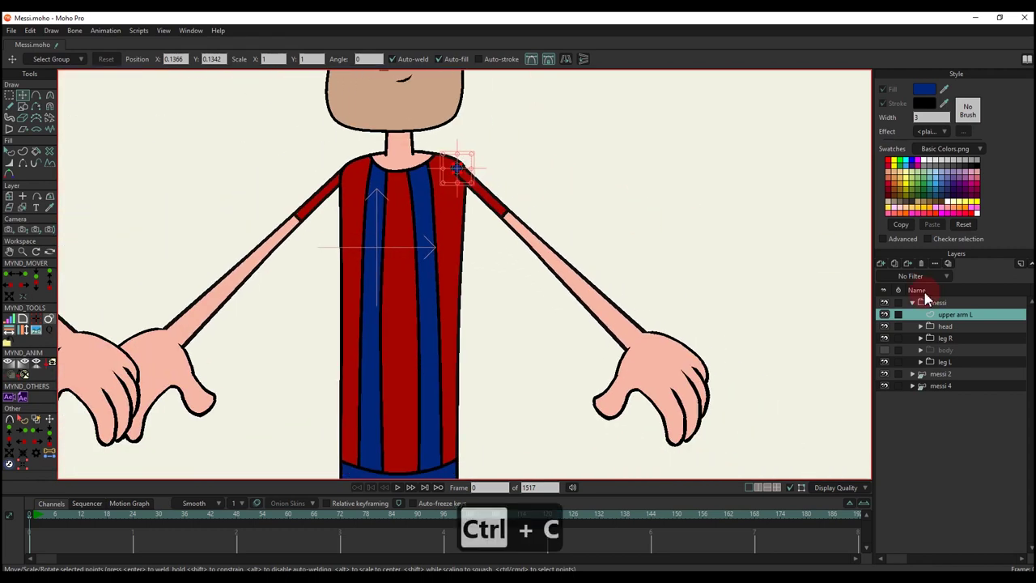
pyautogui.click(912, 385)
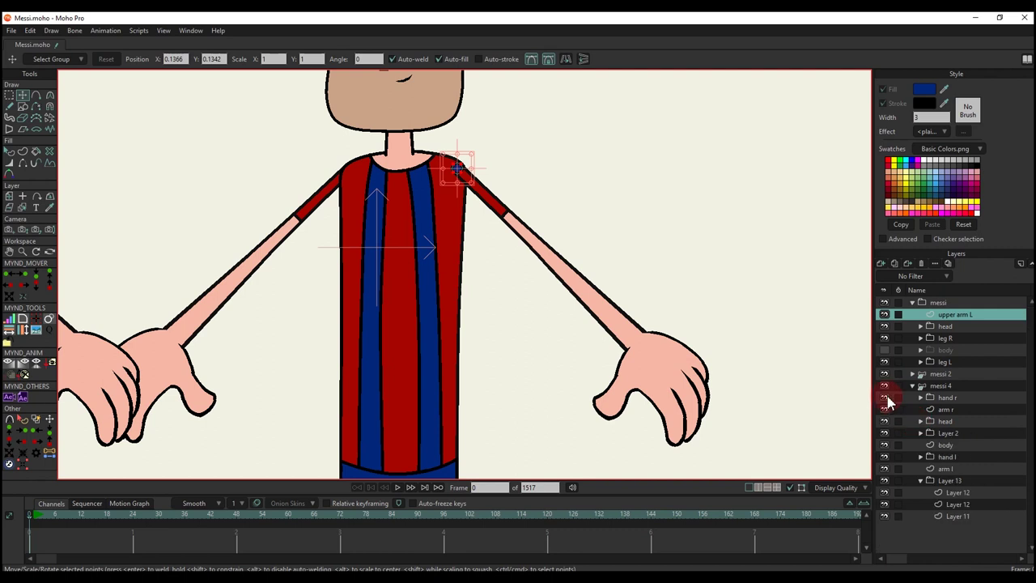
pyautogui.click(884, 398)
# Step: Duplicate the shoulder circle in upper arm L, place the copy on the arm's rounded lower end and enlarge it to match the outline
pyautogui.scroll(5, 453, 154)
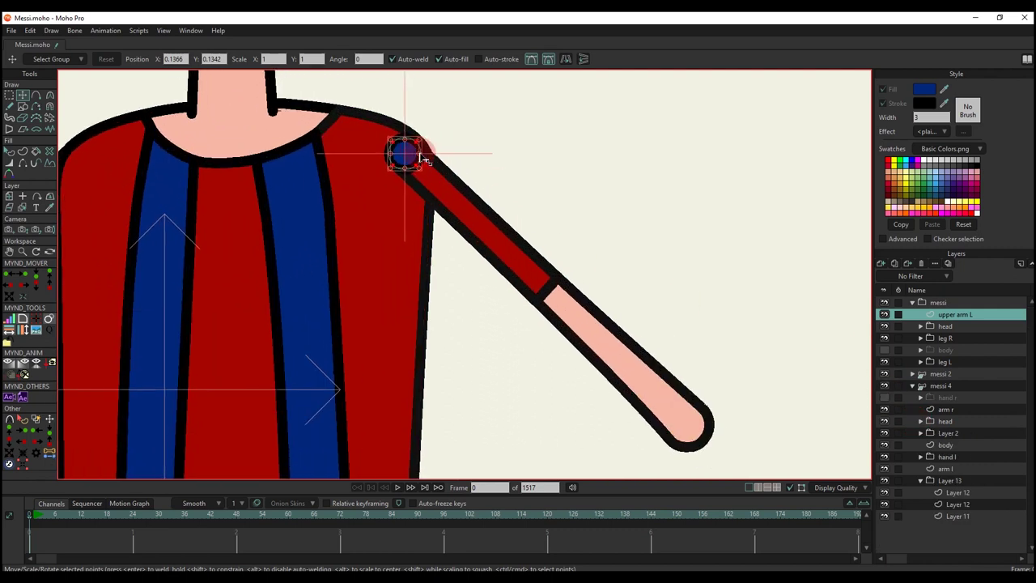
pyautogui.hotkey('ctrl', 'c')
pyautogui.hotkey('ctrl', 'v')
pyautogui.moveTo(687, 431); pyautogui.dragTo(691, 424)
pyautogui.scroll(8, 707, 426)
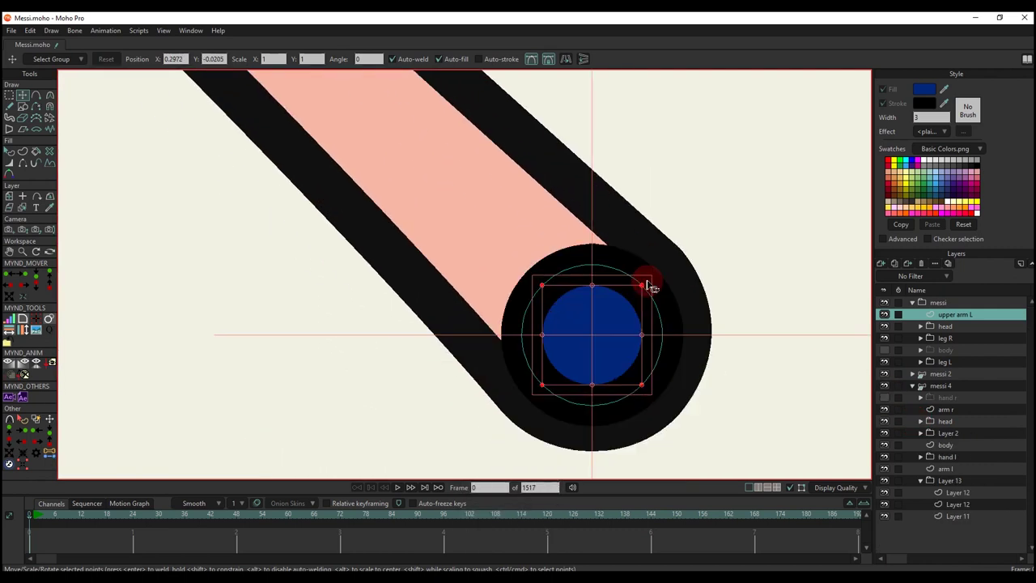
pyautogui.moveTo(645, 283); pyautogui.dragTo(674, 280)
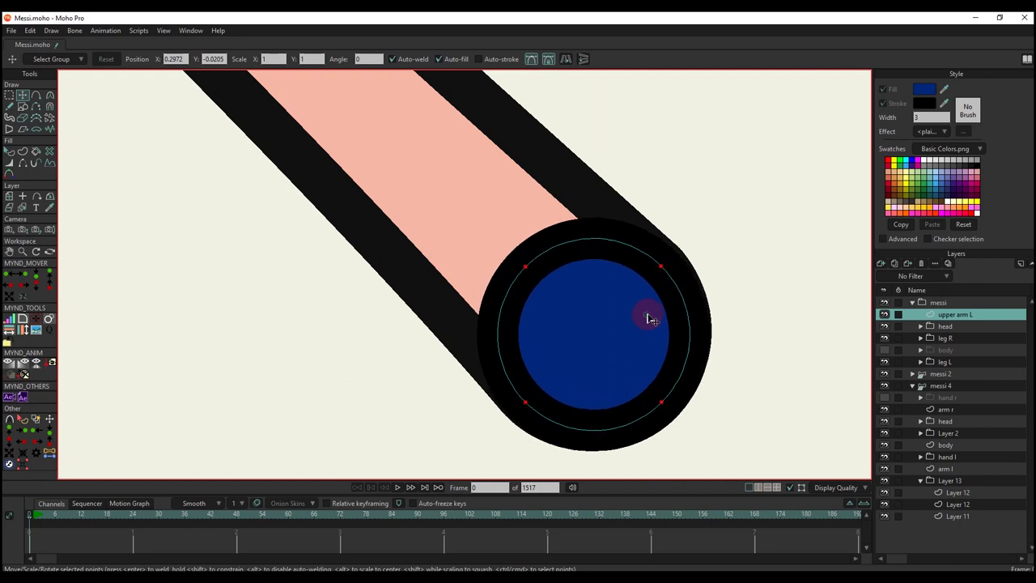
# Step: Select both joint circles and set their fill to the skin tone sampled from the arm
pyautogui.scroll(-5, 648, 316)
pyautogui.scroll(-3, 687, 379)
pyautogui.press('q')
pyautogui.keyDown('shift'); pyautogui.click(521, 222); pyautogui.keyUp('shift')
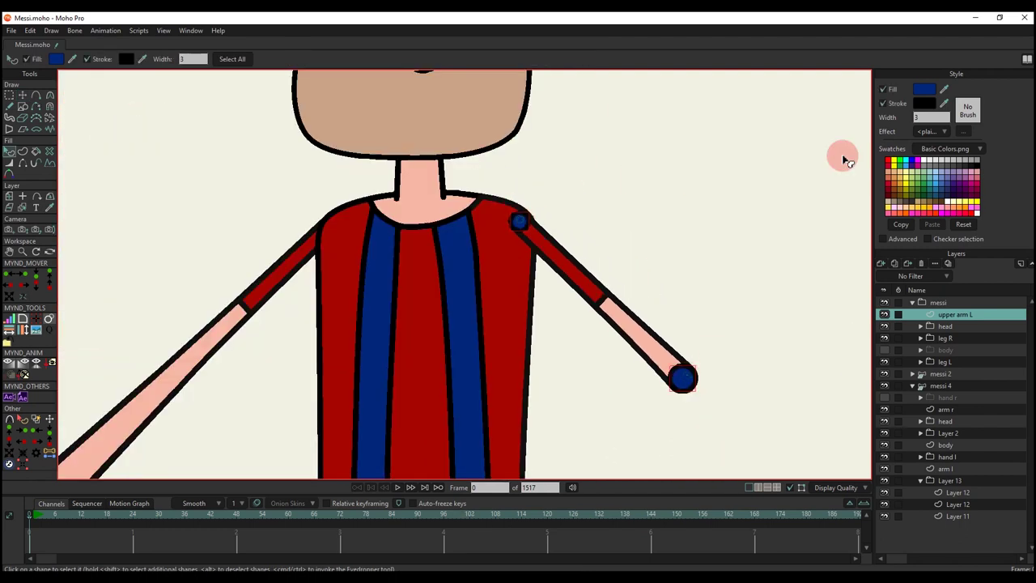
pyautogui.moveTo(944, 90); pyautogui.dragTo(633, 327)
# Step: Draw a large rectangle spanning from the shoulder circle to the circle at the arm's lower end
pyautogui.click(23, 106)
pyautogui.click(119, 59)
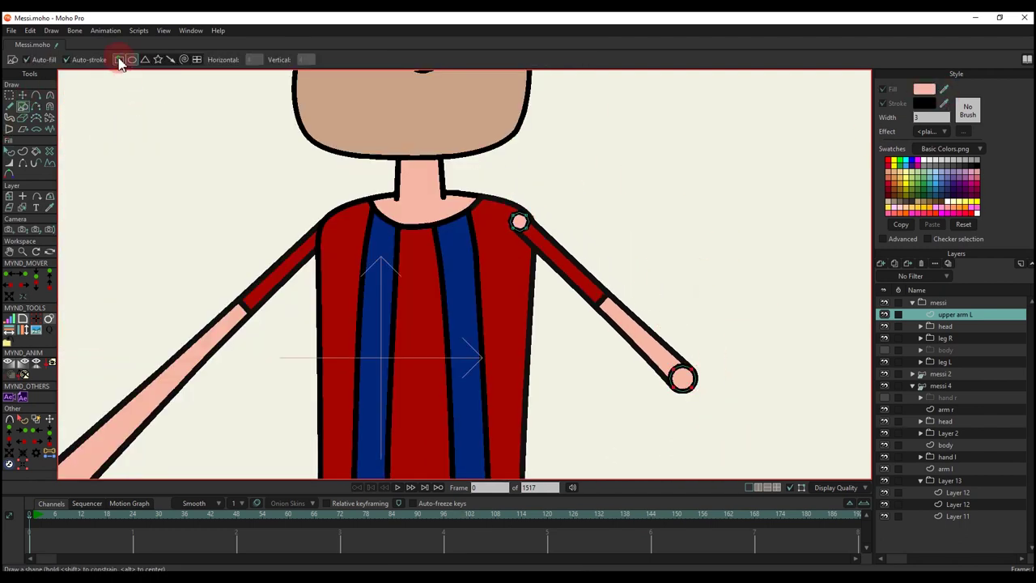
pyautogui.scroll(2, 488, 192)
pyautogui.moveTo(486, 187); pyautogui.dragTo(709, 421)
pyautogui.scroll(2, 513, 245)
# Step: Rotate the rectangle about 45° so it stands as a diamond along the slanted arm
pyautogui.press('t')
pyautogui.press('y')
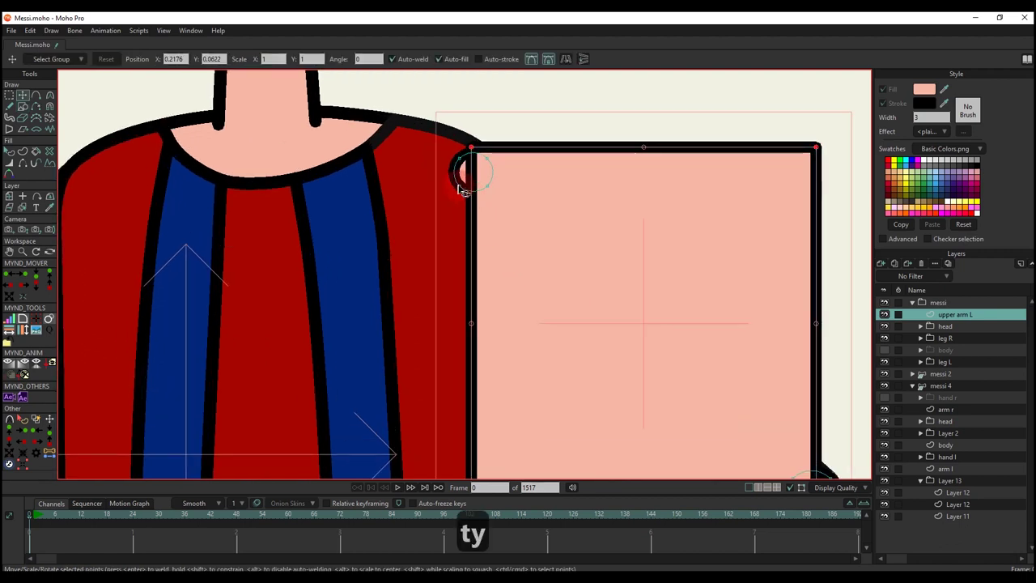
pyautogui.press('g')
pyautogui.click(447, 183)
pyautogui.scroll(-2, 514, 180)
pyautogui.press('t')
pyautogui.moveTo(724, 202); pyautogui.dragTo(582, 208)
pyautogui.press('g')
pyautogui.click(458, 227)
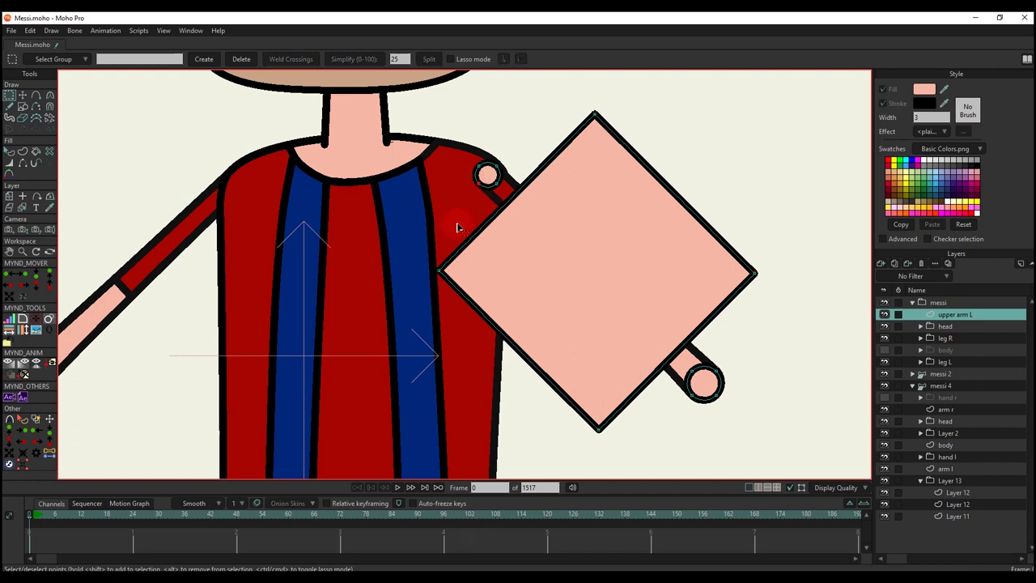
# Step: Snap the diamond's two upper corners exactly onto the matching side points of the shoulder circle
pyautogui.click(24, 464)
pyautogui.click(102, 61)
pyautogui.click(432, 263)
pyautogui.click(334, 62)
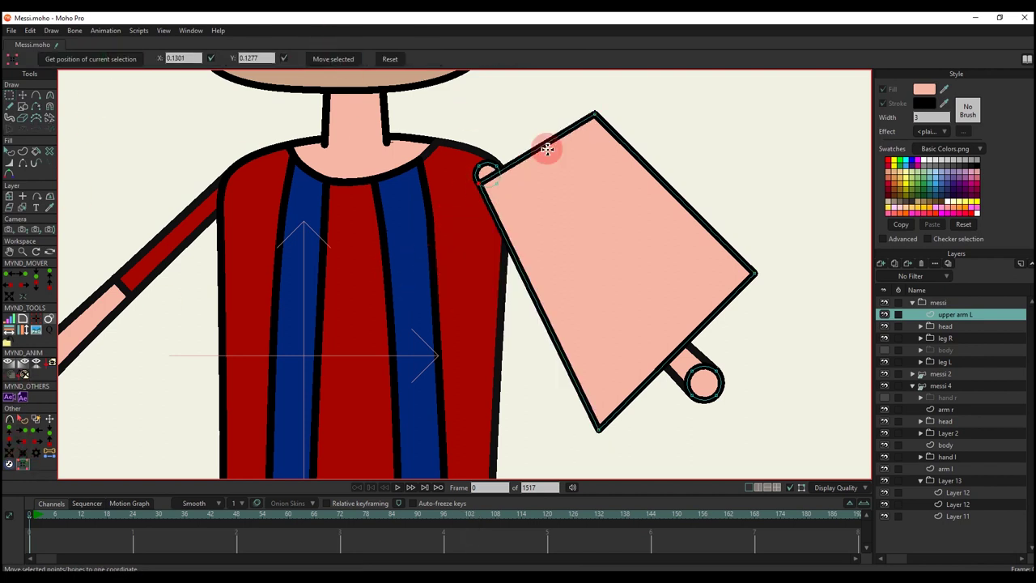
pyautogui.click(500, 162)
pyautogui.click(105, 61)
pyautogui.moveTo(574, 101); pyautogui.dragTo(616, 137)
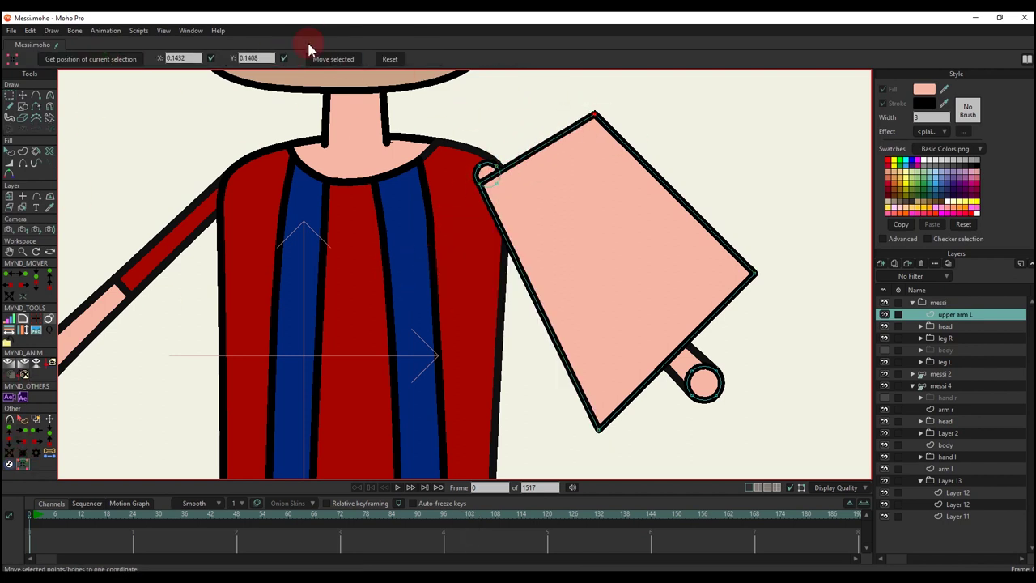
pyautogui.click(340, 60)
# Step: Snap the shape's two remaining corners exactly onto the side points of the circle at the arm's lower end
pyautogui.scroll(2, 622, 374)
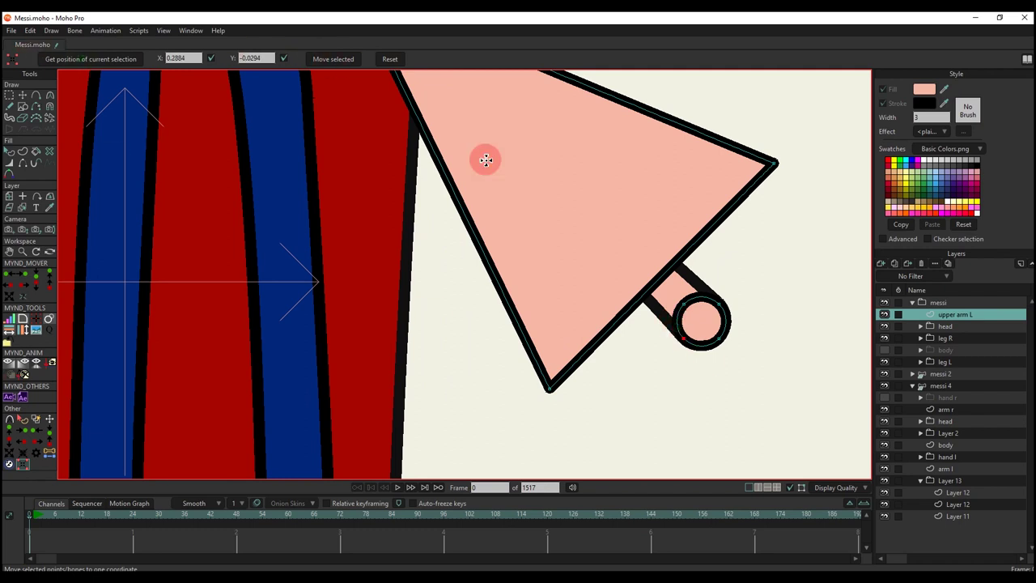
pyautogui.click(550, 389)
pyautogui.click(333, 59)
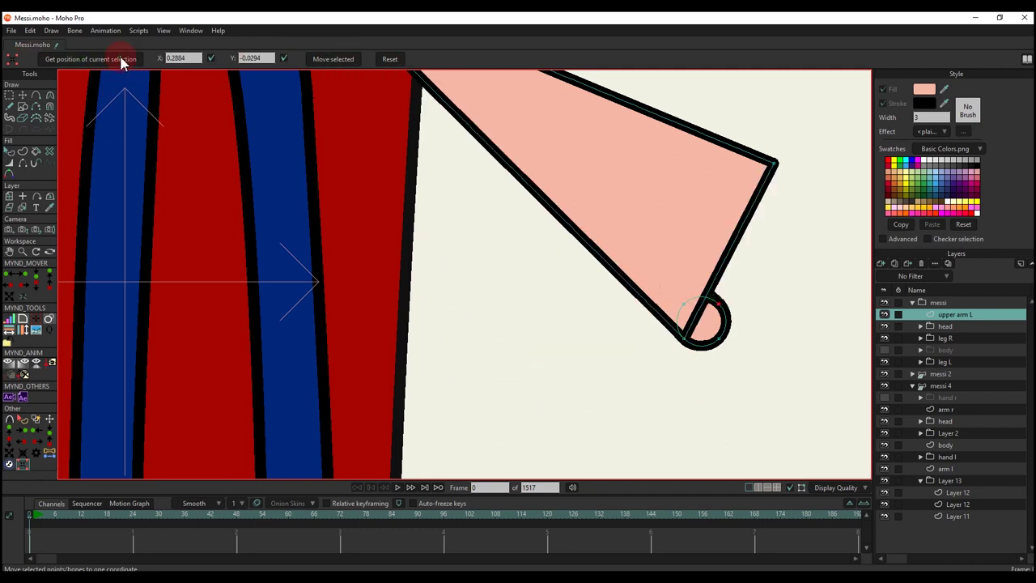
pyautogui.click(766, 153)
pyautogui.scroll(-5, 655, 280)
# Step: Hide the edge of the upper arm shape that crosses the shoulder circle
pyautogui.press('q')
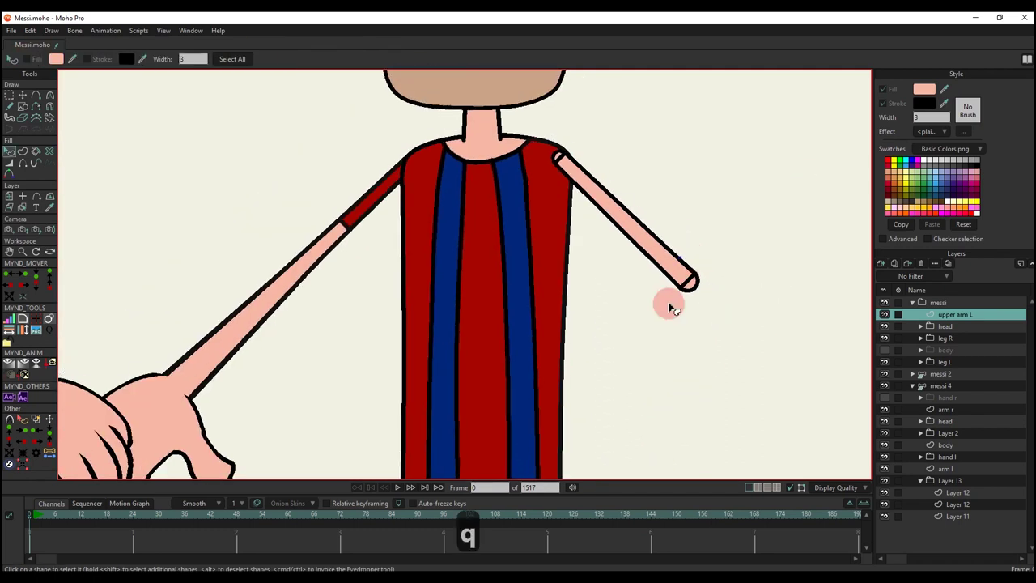
pyautogui.click(23, 164)
pyautogui.scroll(4, 566, 203)
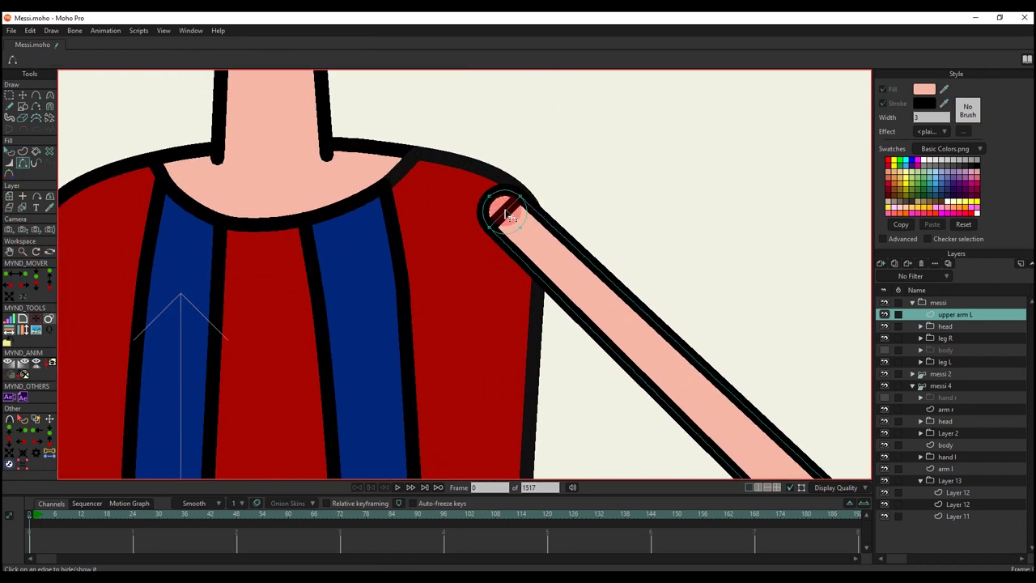
pyautogui.scroll(-3, 506, 215)
# Step: Remove the shoulder circle's fill and outline while keeping its points, leaving the arm open at the shoulder
pyautogui.press('q')
pyautogui.click(498, 206)
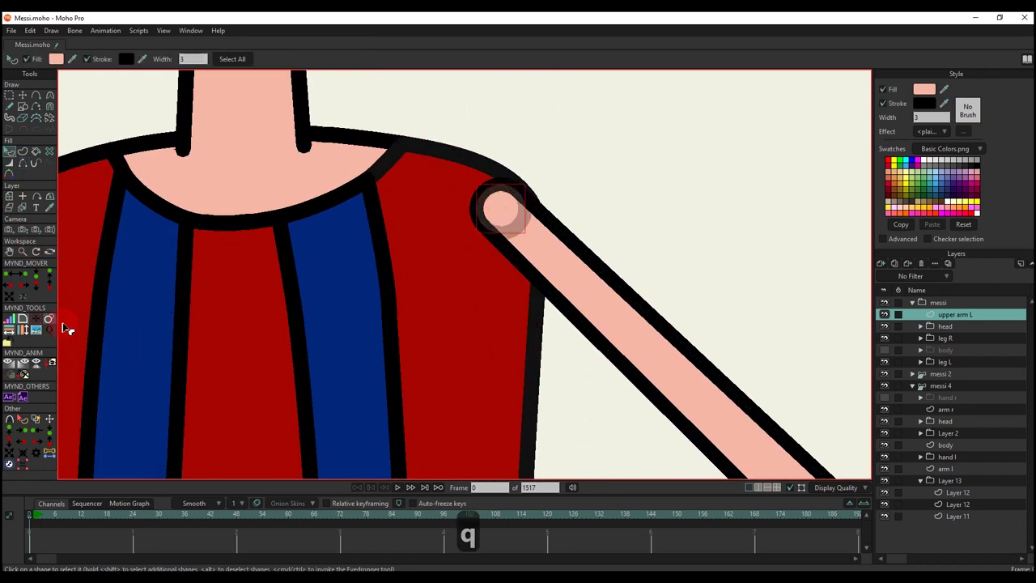
pyautogui.click(24, 421)
pyautogui.click(373, 61)
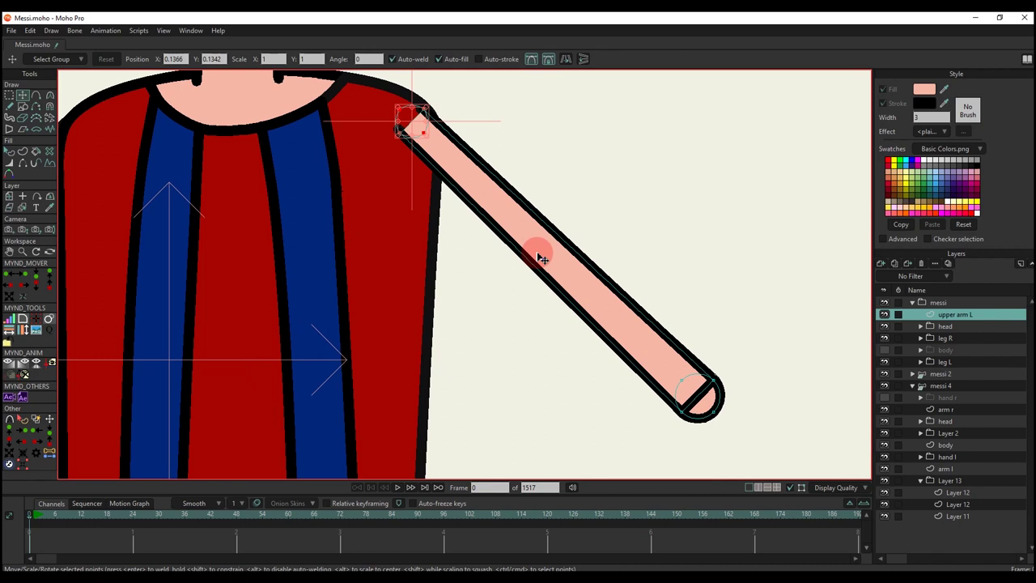
# Step: Hide the edge of the upper arm shape that crosses the circle at its lower end
pyautogui.press('g')
pyautogui.press('g')
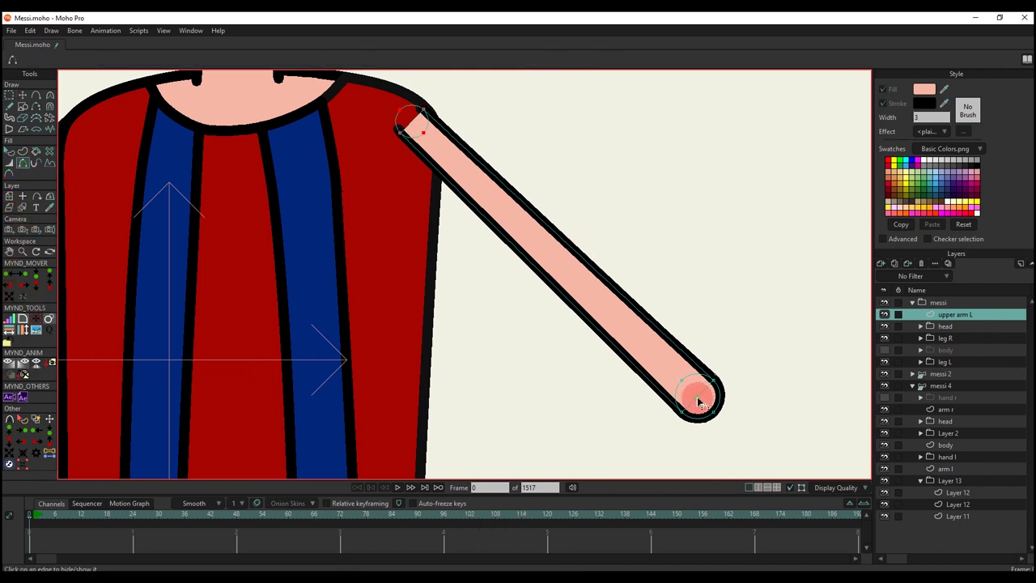
pyautogui.press('q')
pyautogui.scroll(-4, 742, 349)
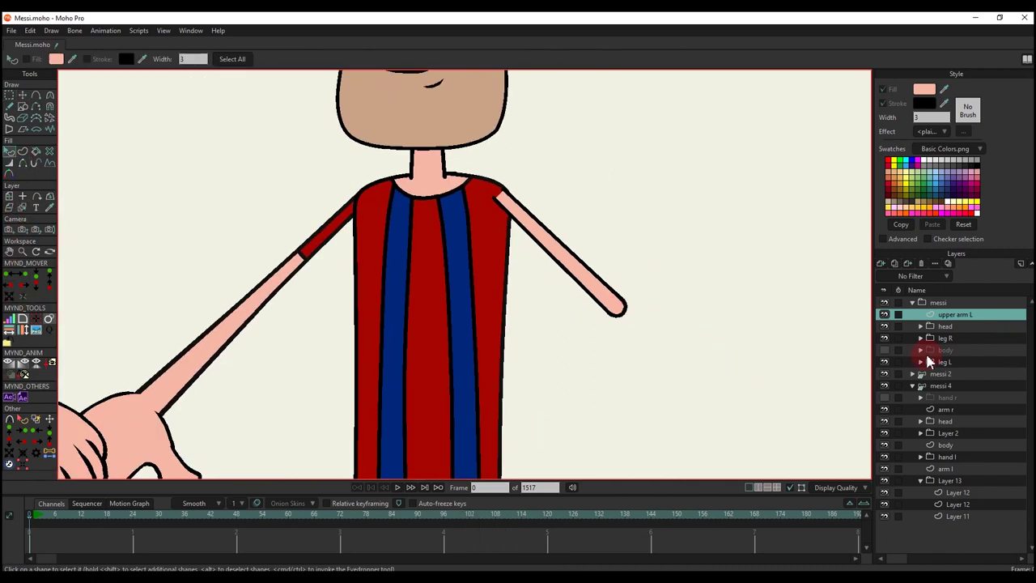
# Step: Show the hand r group again and copy the elbow circle from upper arm L
pyautogui.click(886, 398)
pyautogui.moveTo(649, 378); pyautogui.dragTo(594, 321)
pyautogui.scroll(3, 594, 320)
pyautogui.press('t')
pyautogui.scroll(4, 527, 225)
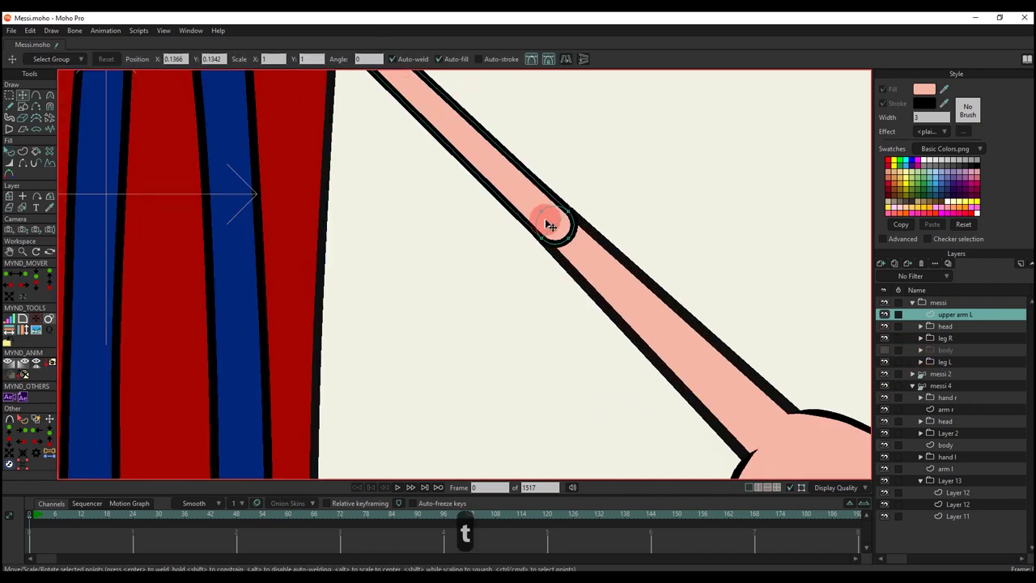
pyautogui.click(546, 220)
pyautogui.click(544, 211)
pyautogui.hotkey('ctrl', 'c')
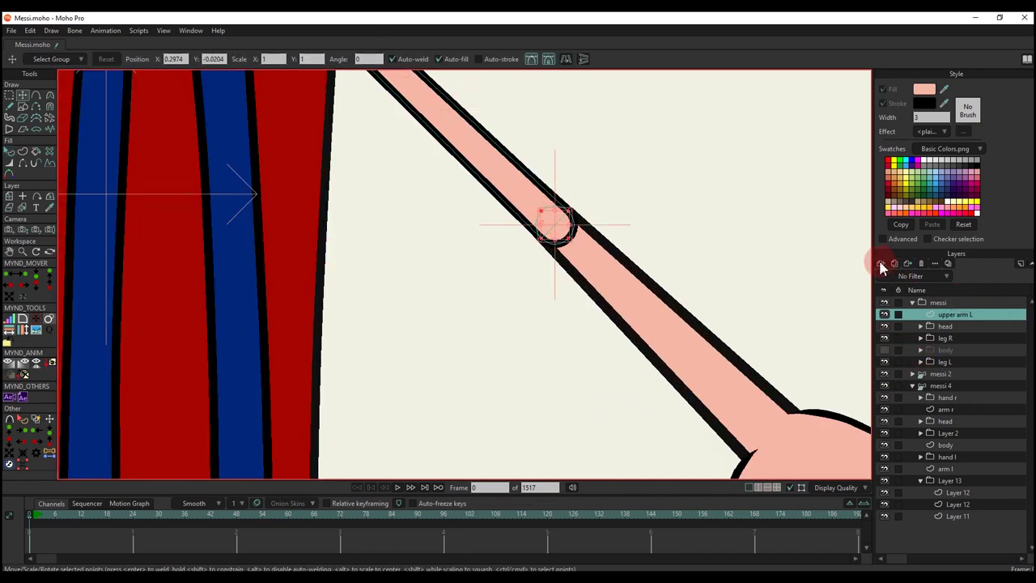
# Step: Add a vector layer named forearm L above upper arm L and paste the elbow circle into it
pyautogui.click(913, 386)
pyautogui.click(882, 263)
pyautogui.click(890, 274)
pyautogui.doubleClick(962, 315)
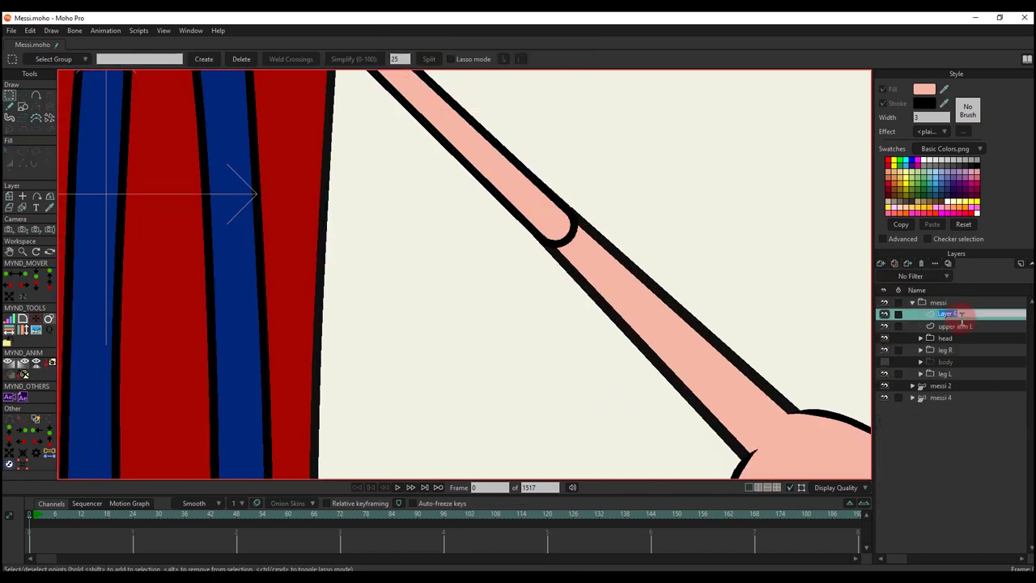
pyautogui.doubleClick(959, 318)
pyautogui.write('forea')
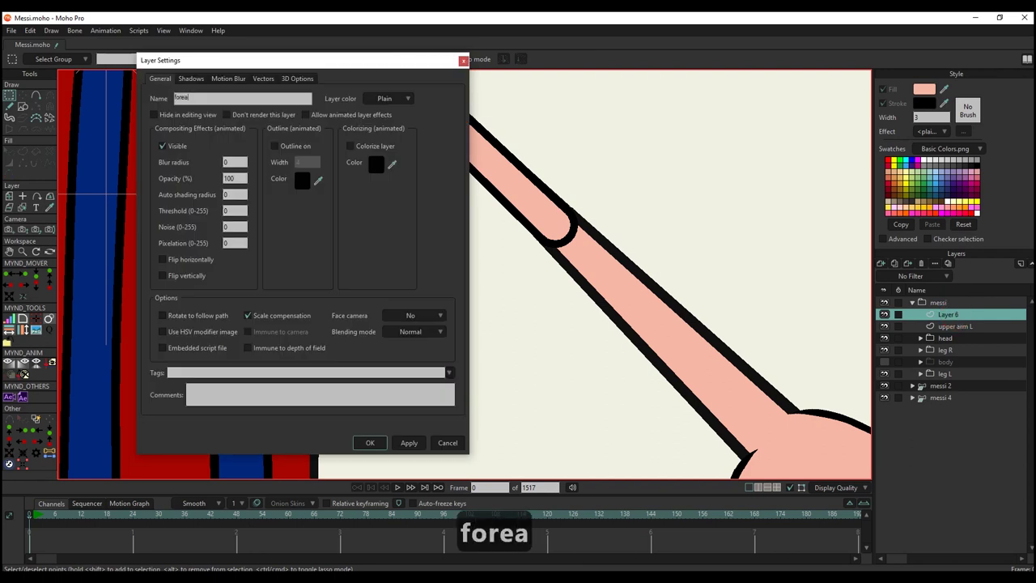
pyautogui.write('rm L')
pyautogui.press('Return')
pyautogui.hotkey('ctrl', 'v')
# Step: Duplicate the elbow circle in forearm L, place the copy on the wrist and enlarge it to the wrist's width
pyautogui.scroll(-3, 523, 236)
pyautogui.scroll(3, 477, 204)
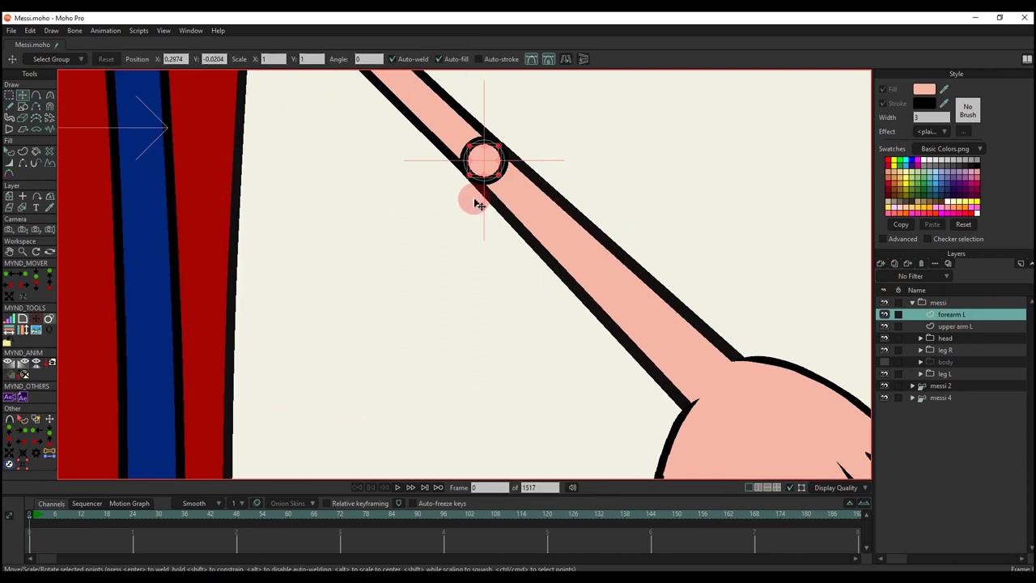
pyautogui.scroll(-3, 478, 204)
pyautogui.hotkey('ctrl', 'c')
pyautogui.hotkey('ctrl', 'v')
pyautogui.moveTo(481, 175); pyautogui.dragTo(658, 300)
pyautogui.scroll(4, 652, 310)
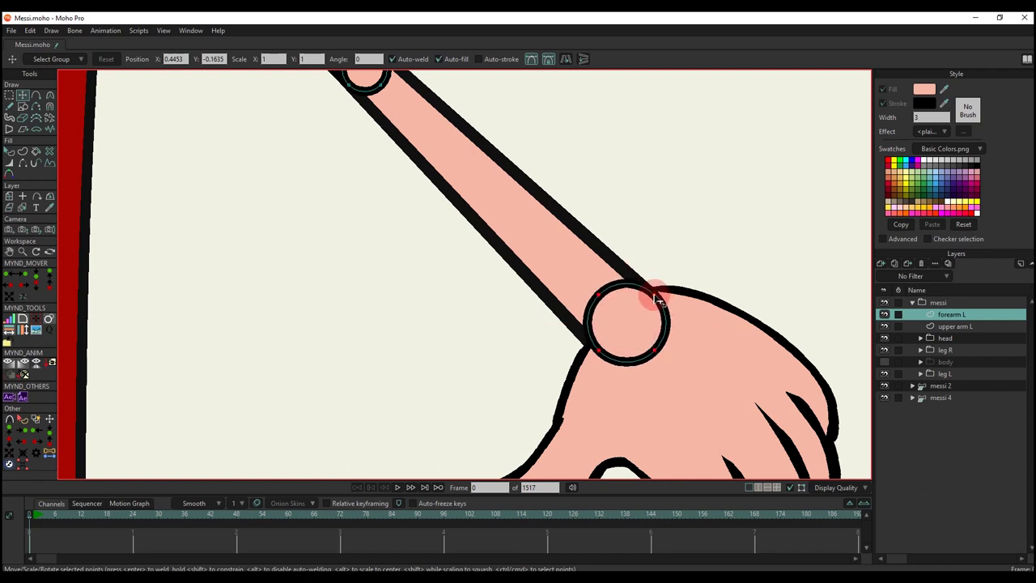
pyautogui.scroll(-3, 652, 301)
pyautogui.scroll(1, 477, 146)
pyautogui.scroll(-1, 472, 142)
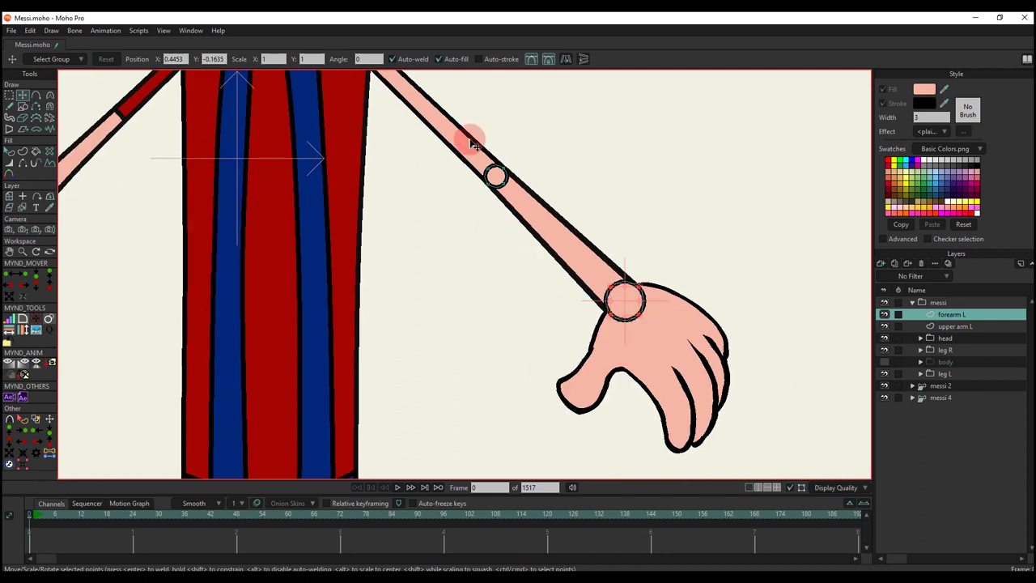
# Step: Draw a closed four-point shape from the elbow circle to the wrist circle and peak its corners to straighten the sides
pyautogui.click(36, 94)
pyautogui.scroll(3, 439, 175)
pyautogui.moveTo(546, 143); pyautogui.dragTo(775, 379)
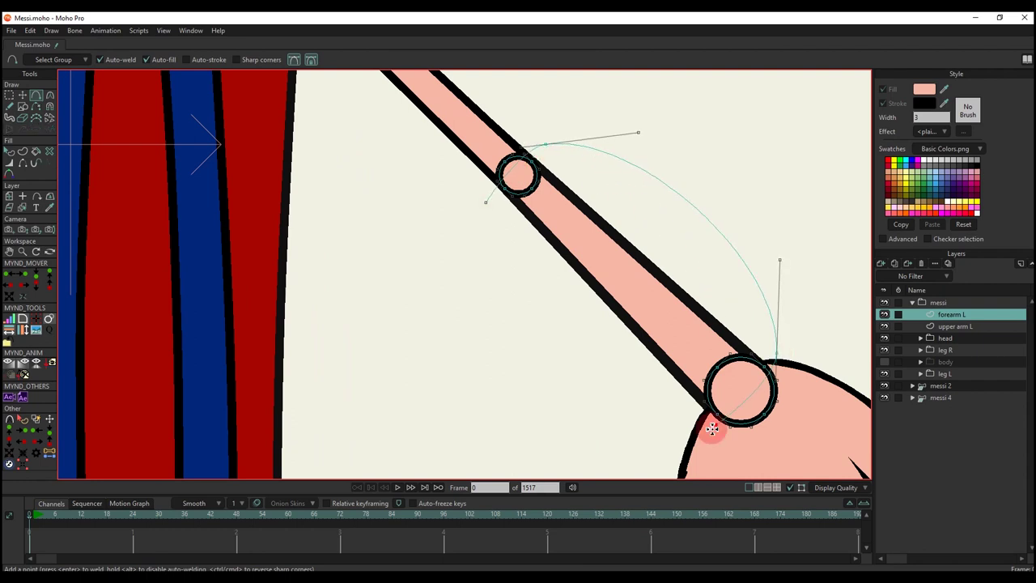
pyautogui.moveTo(712, 429); pyautogui.dragTo(486, 202)
pyautogui.press('x')
pyautogui.press('c')
pyautogui.moveTo(666, 271); pyautogui.dragTo(276, 426)
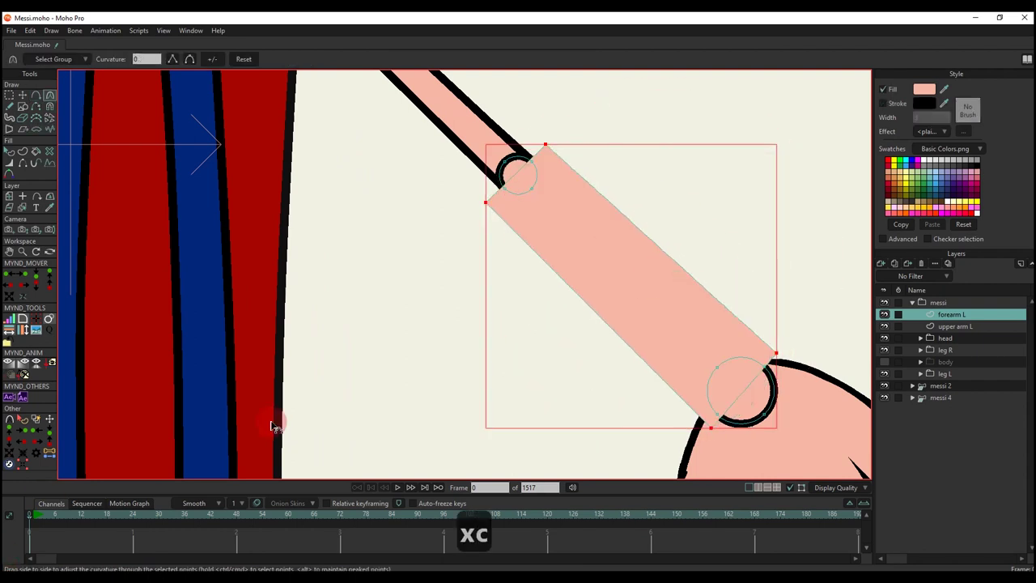
# Step: Turn on the stroke for the new forearm shape
pyautogui.press('q')
pyautogui.click(884, 103)
pyautogui.press('t')
# Step: Snap the forearm shape's two upper corners exactly onto the side points of the elbow circle
pyautogui.scroll(2, 534, 178)
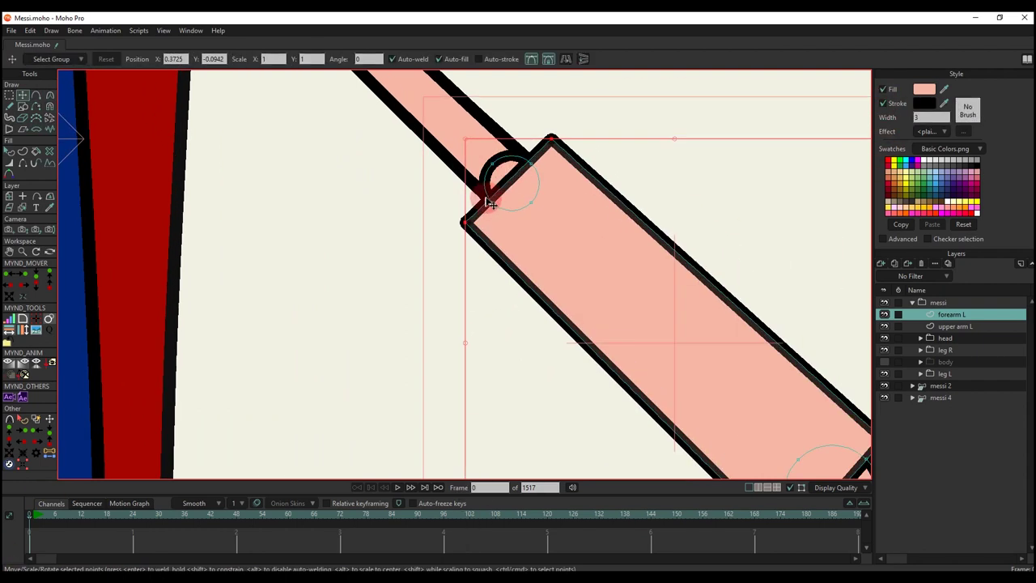
pyautogui.click(22, 466)
pyautogui.moveTo(487, 194); pyautogui.dragTo(491, 253)
pyautogui.click(111, 61)
pyautogui.click(343, 60)
pyautogui.click(90, 58)
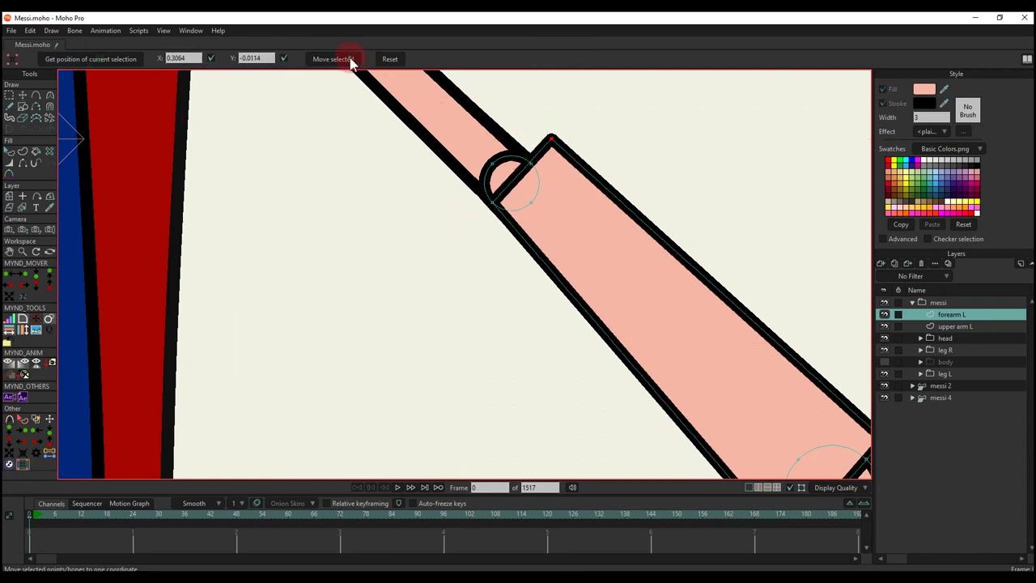
pyautogui.click(340, 58)
# Step: Snap the forearm shape's two lower corners exactly onto the side points of the wrist circle
pyautogui.click(91, 58)
pyautogui.click(590, 310)
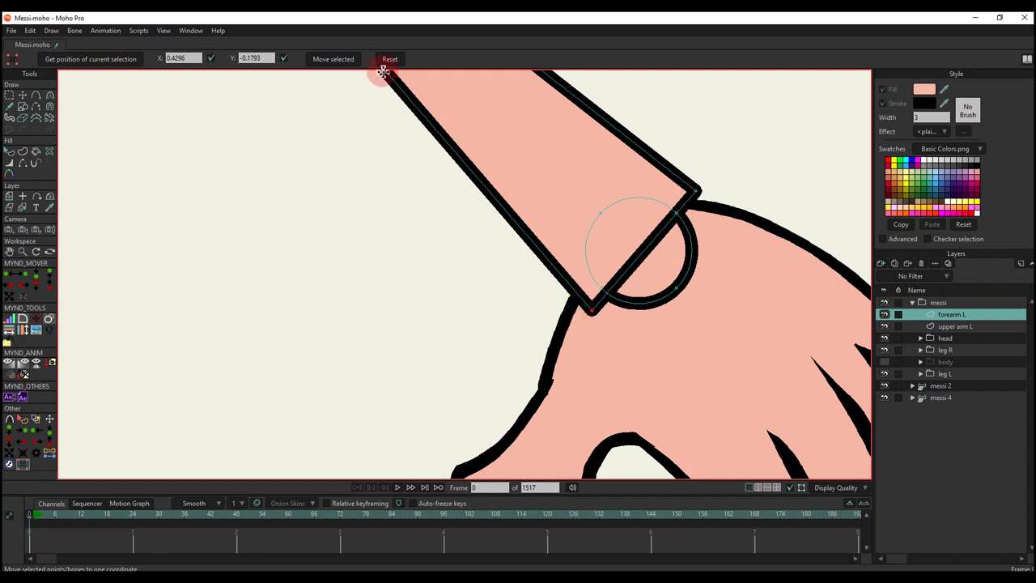
pyautogui.click(352, 61)
pyautogui.moveTo(663, 203); pyautogui.dragTo(687, 224)
pyautogui.click(95, 62)
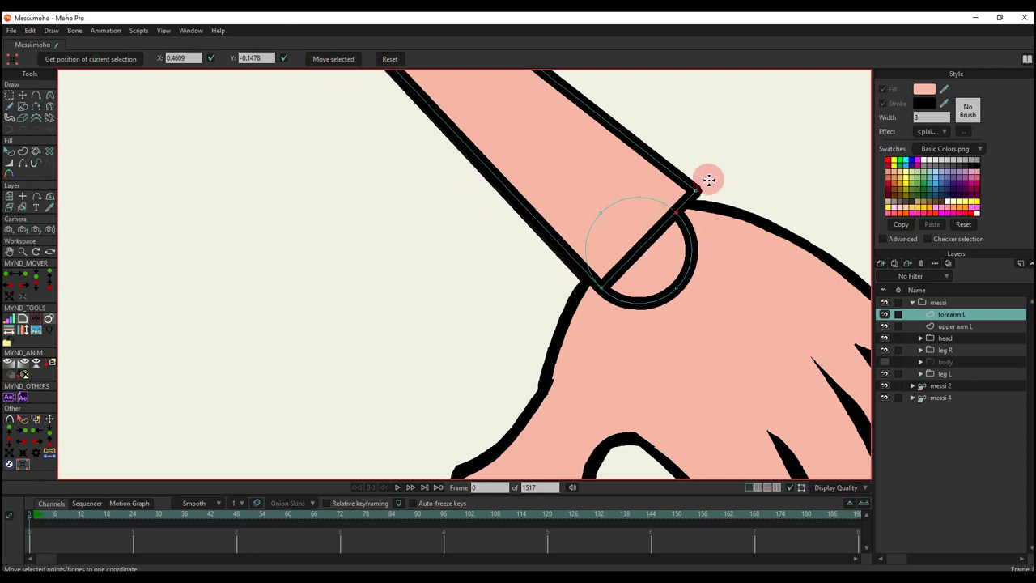
pyautogui.moveTo(684, 174); pyautogui.dragTo(721, 205)
pyautogui.click(348, 61)
# Step: Hide the forearm shape's straight end edges that cross the elbow circle and the wrist circle
pyautogui.scroll(-6, 607, 171)
pyautogui.scroll(3, 591, 221)
pyautogui.click(10, 151)
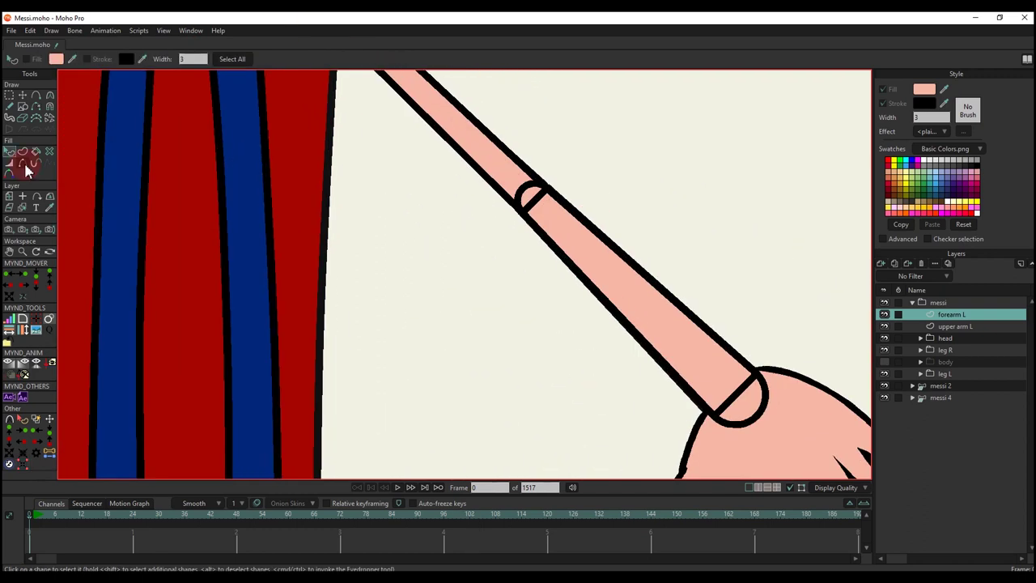
pyautogui.click(23, 163)
pyautogui.scroll(2, 526, 203)
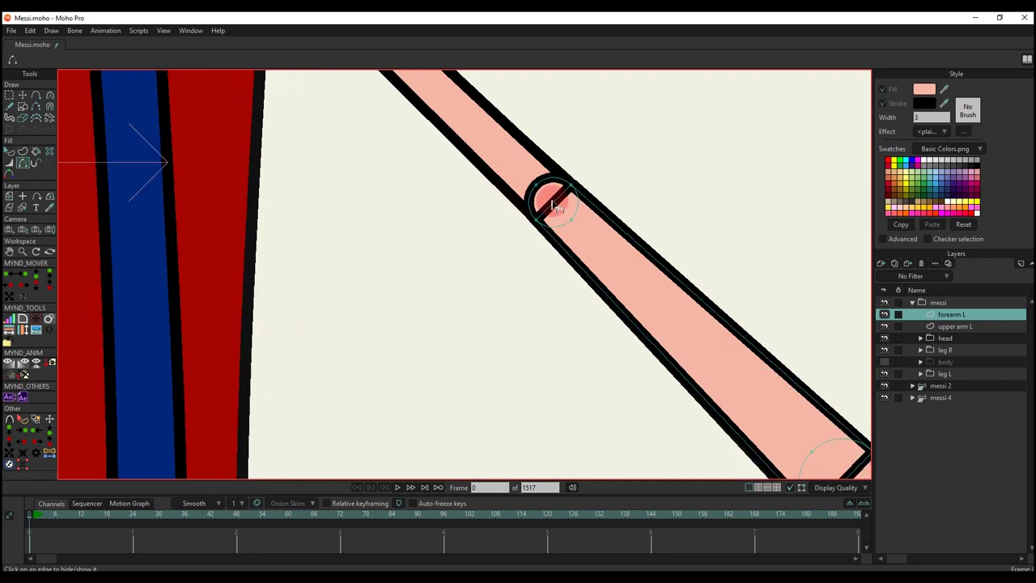
pyautogui.scroll(-3, 553, 201)
pyautogui.scroll(2, 731, 381)
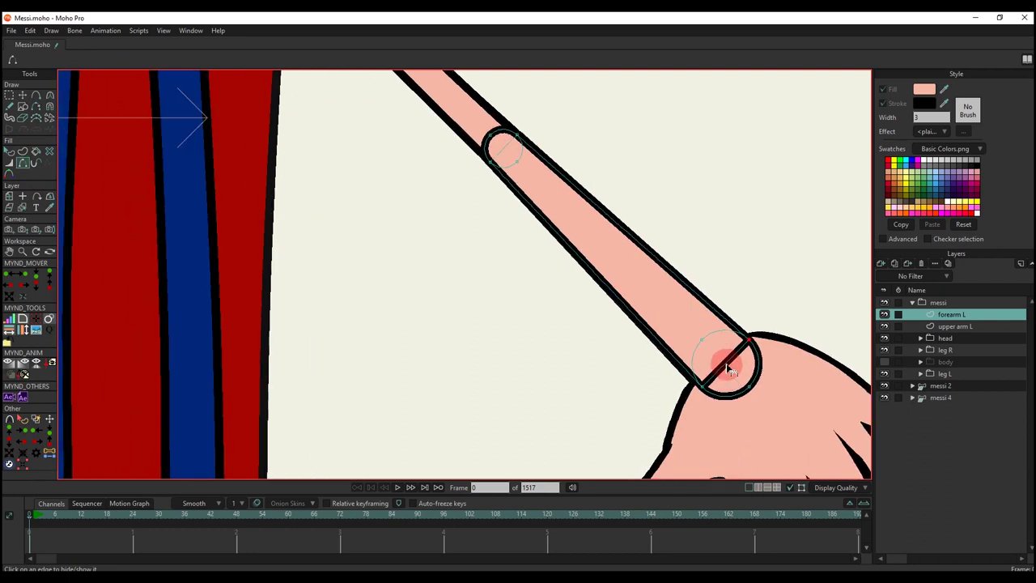
pyautogui.click(727, 364)
pyautogui.scroll(-3, 711, 280)
pyautogui.press('q')
pyautogui.scroll(-2, 701, 230)
pyautogui.scroll(3, 566, 232)
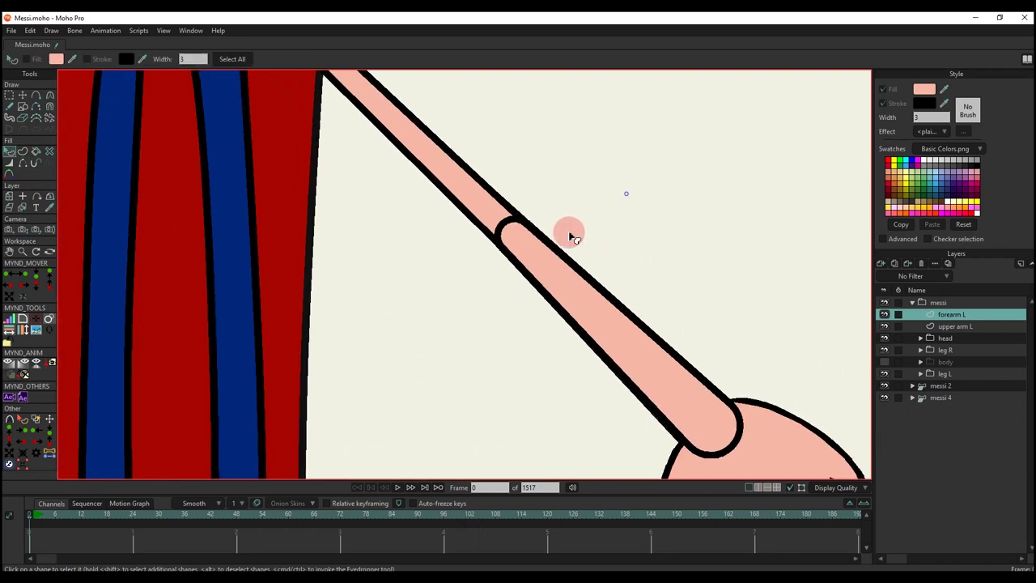
# Step: Turn off the stroke of the elbow circle shape on the forearm L layer
pyautogui.press('t')
pyautogui.press('q')
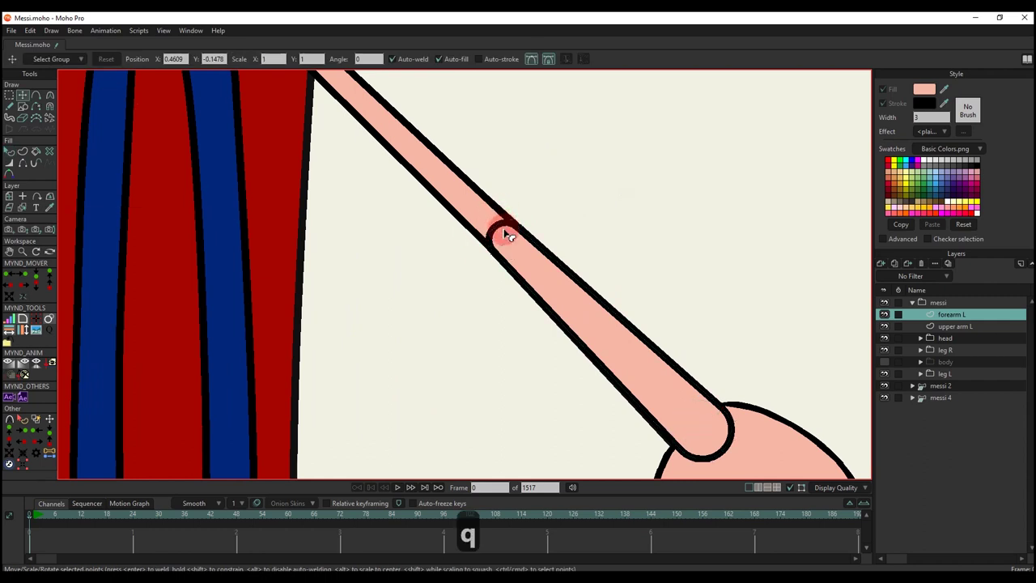
pyautogui.click(506, 231)
pyautogui.scroll(-2, 508, 232)
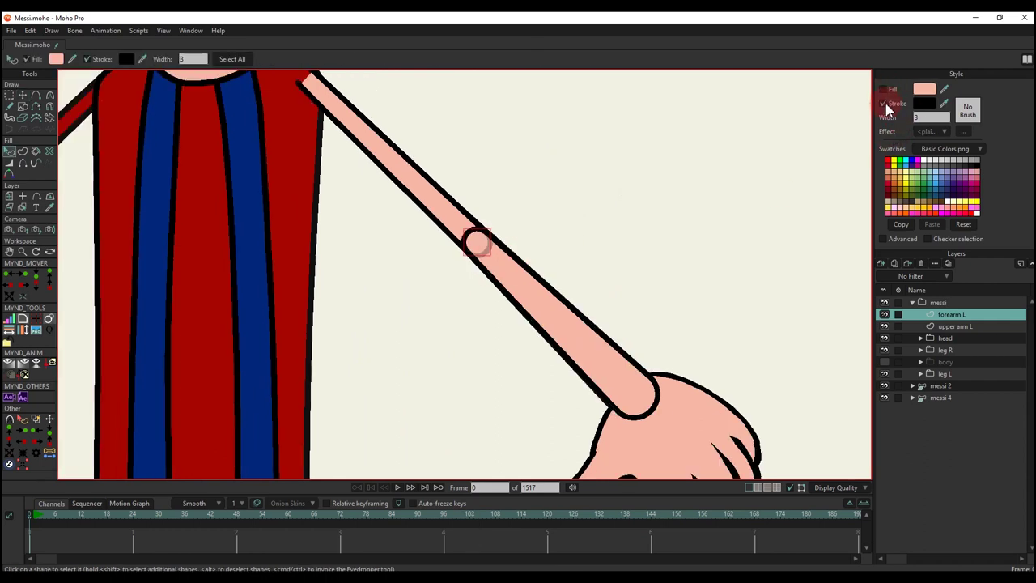
pyautogui.click(740, 167)
pyautogui.scroll(-2, 729, 170)
pyautogui.scroll(2, 580, 243)
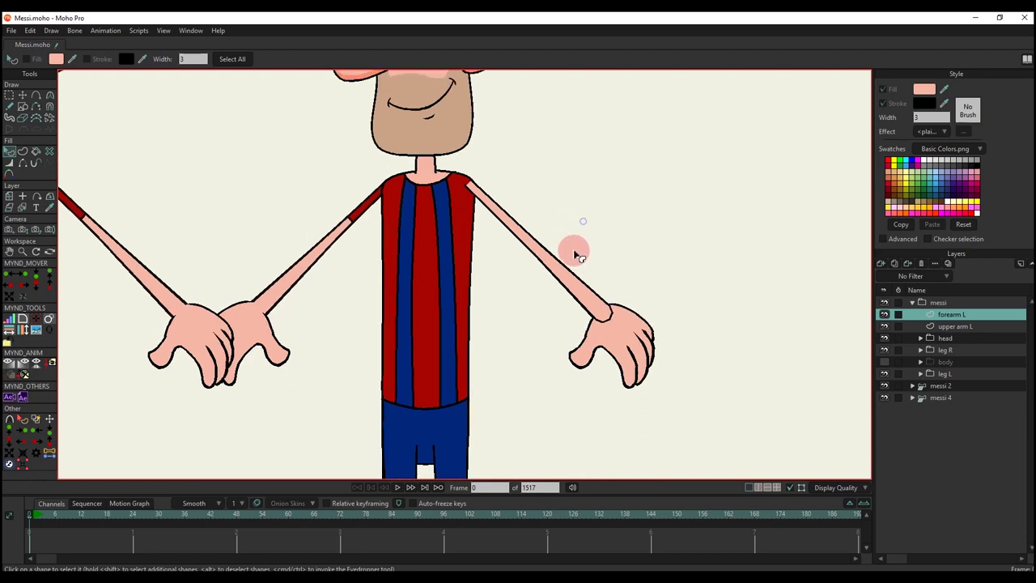
pyautogui.scroll(2, 575, 256)
pyautogui.scroll(-2, 453, 212)
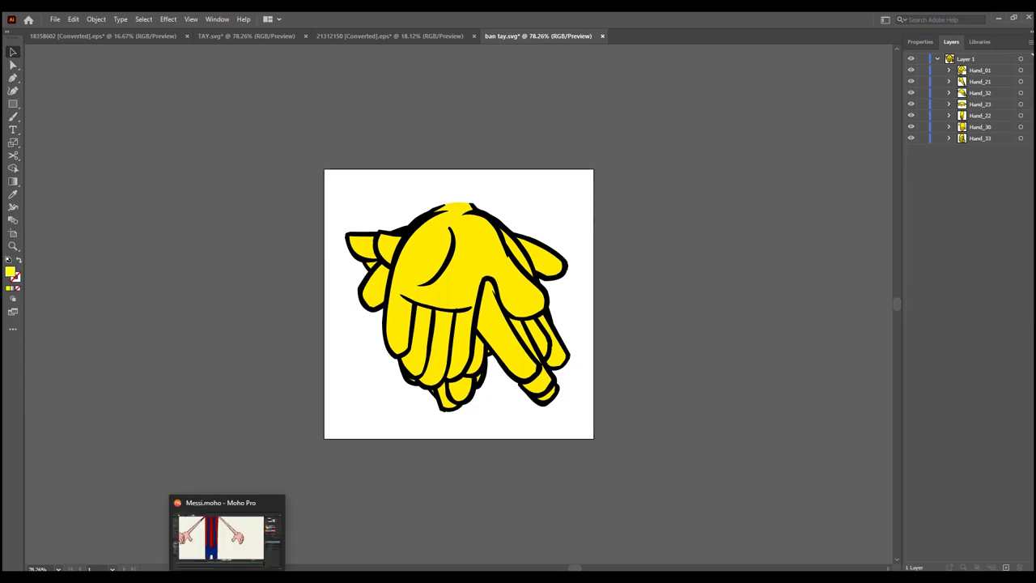
# Step: Switch back to Moho and capture a screen snip of the forearm and hand as a color reference
pyautogui.click(227, 580)
pyautogui.scroll(-3, 576, 263)
pyautogui.scroll(3, 642, 229)
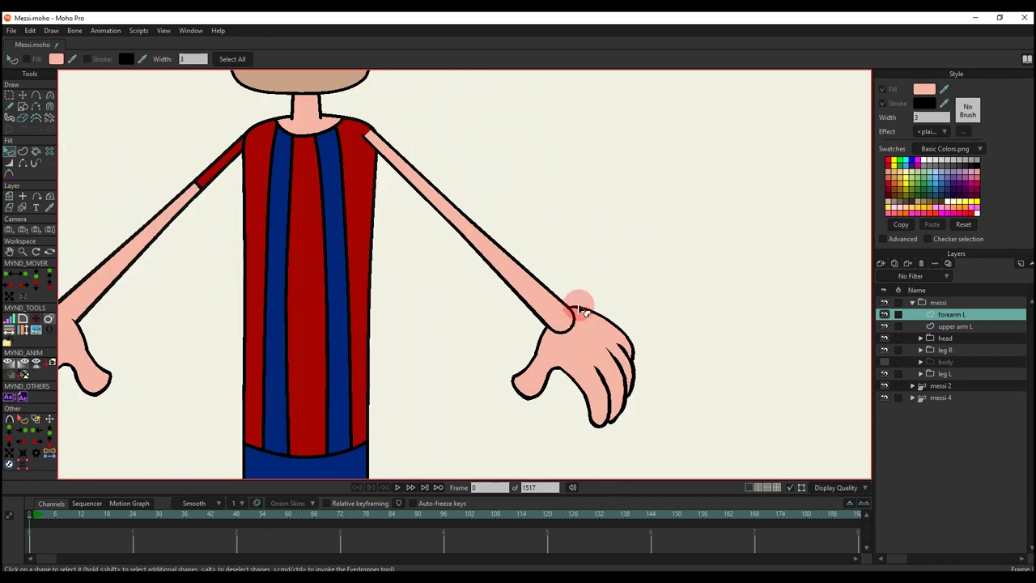
pyautogui.scroll(1, 580, 359)
pyautogui.scroll(-2, 602, 354)
pyautogui.scroll(1, 550, 296)
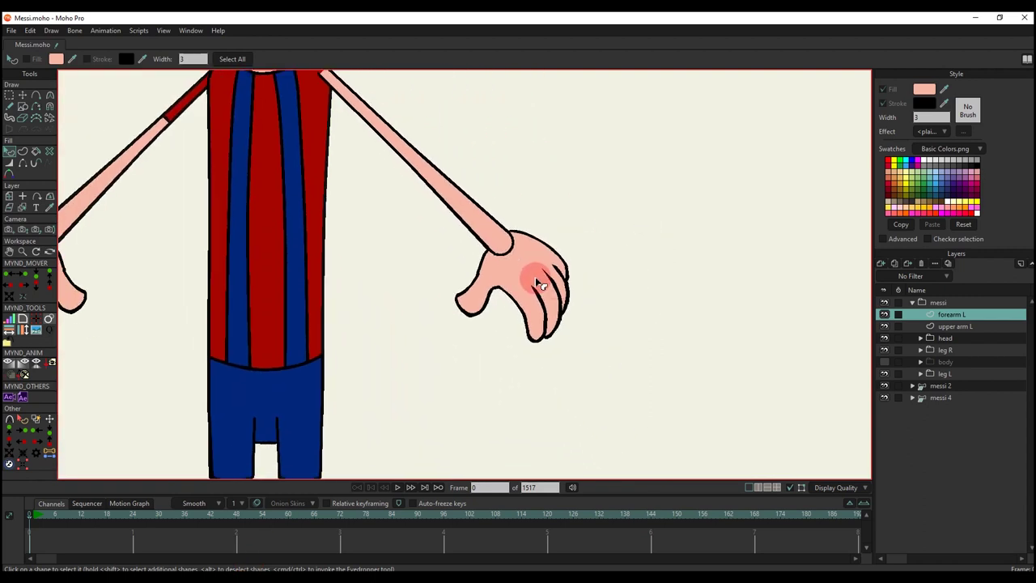
pyautogui.press('super+shift+s')
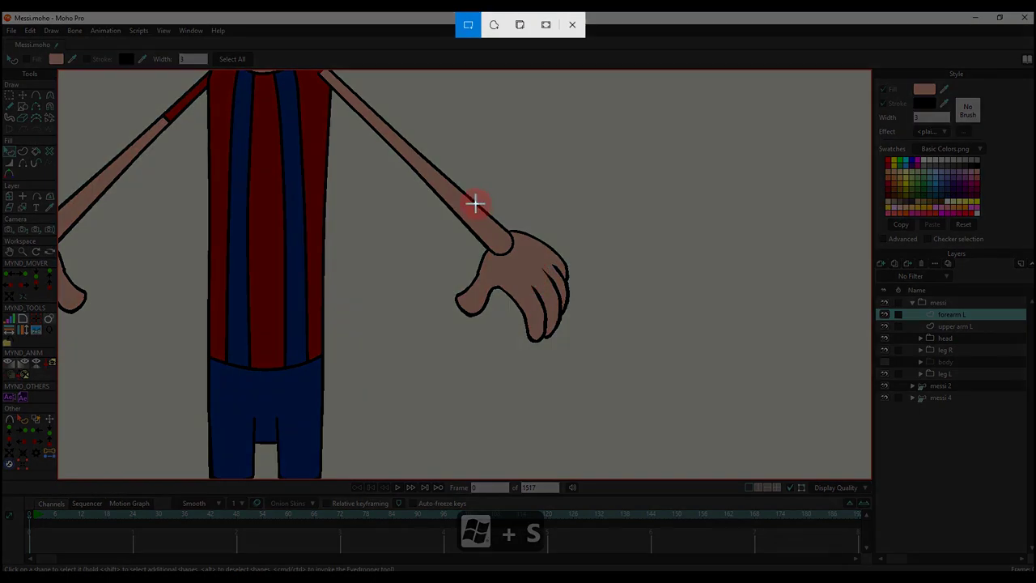
pyautogui.moveTo(415, 181); pyautogui.dragTo(631, 374)
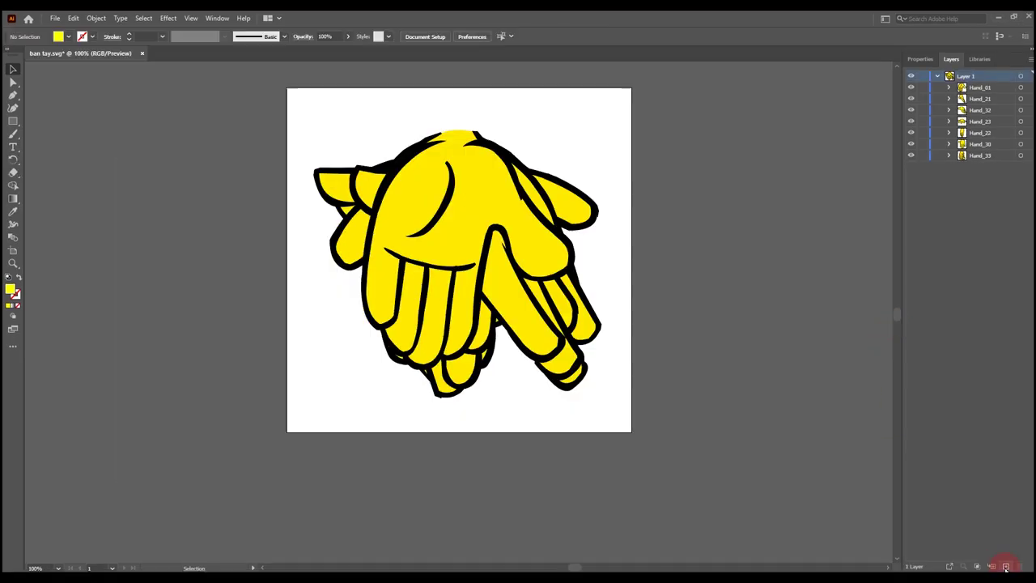
# Step: Switch to Illustrator, add a new layer in ban tay.svg, paste the snip there and place it beside the artboard
pyautogui.click(1006, 567)
pyautogui.hotkey('ctrl', 'v')
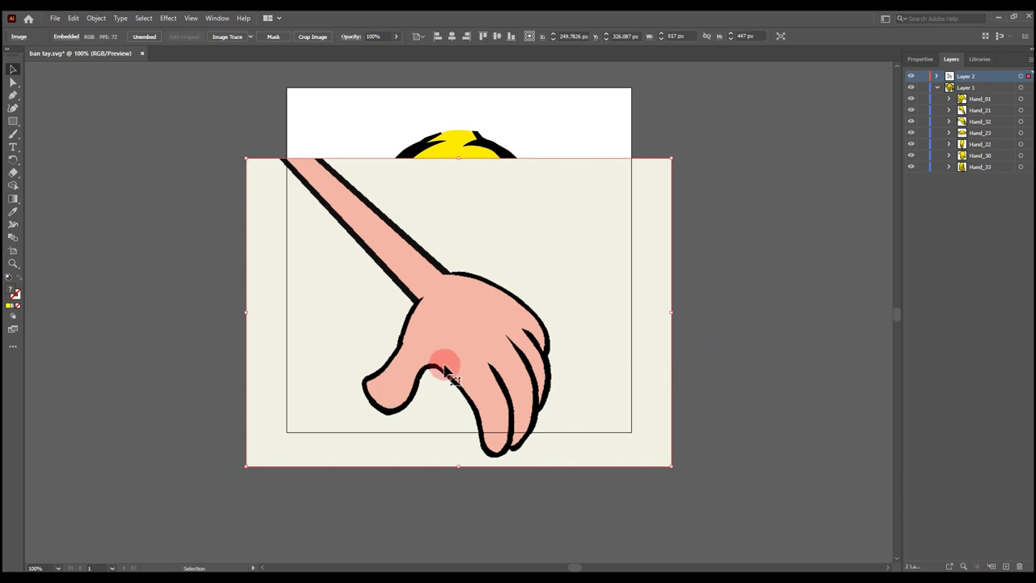
pyautogui.moveTo(439, 364); pyautogui.dragTo(750, 347)
pyautogui.hotkey('ctrl', '-')
pyautogui.hotkey('ctrl', '-')
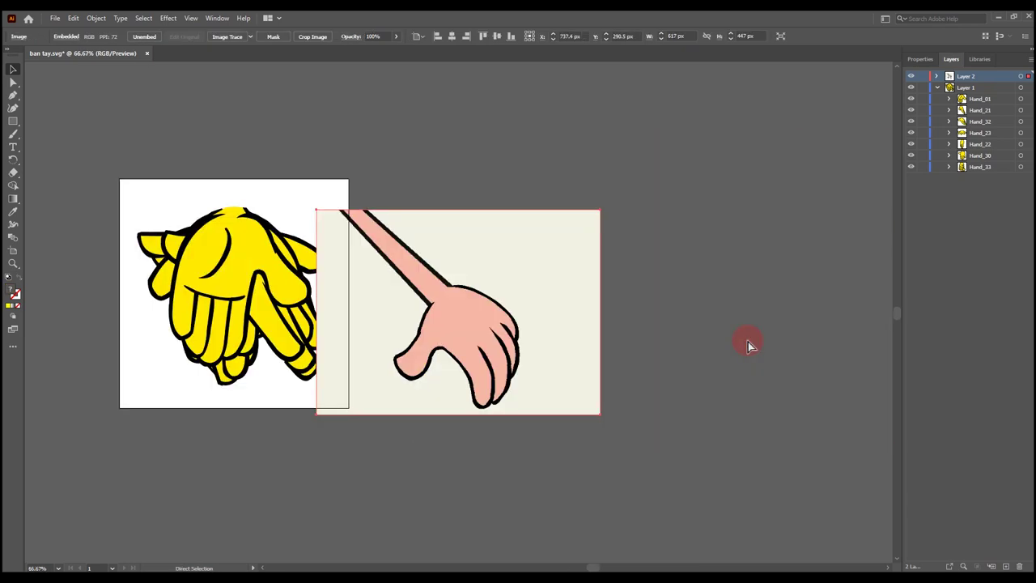
pyautogui.moveTo(509, 301); pyautogui.dragTo(535, 289)
pyautogui.hotkey('ctrl', '+')
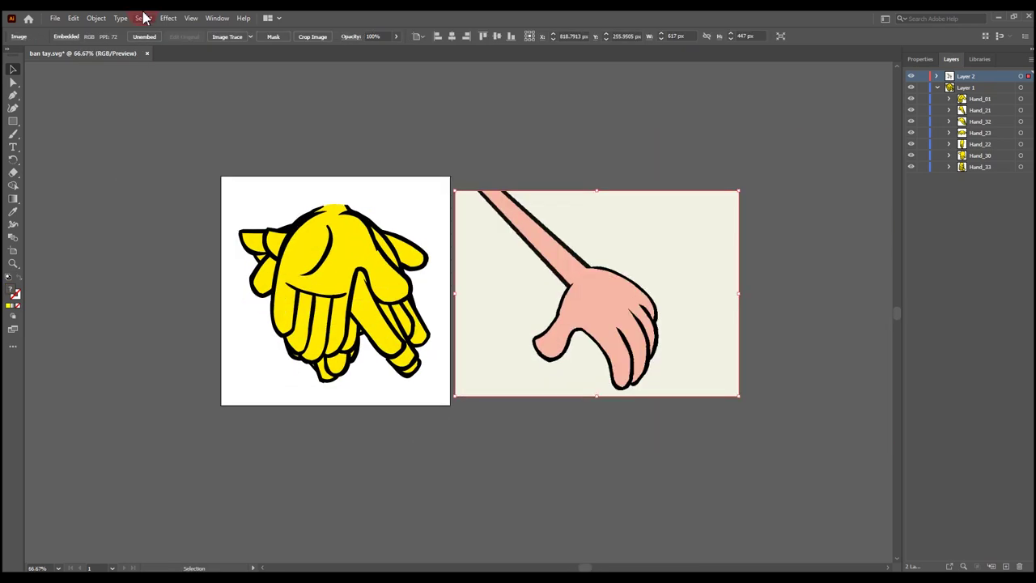
# Step: Show the Color Guide and sample the skin color from the pasted hand image with the Eyedropper
pyautogui.click(215, 19)
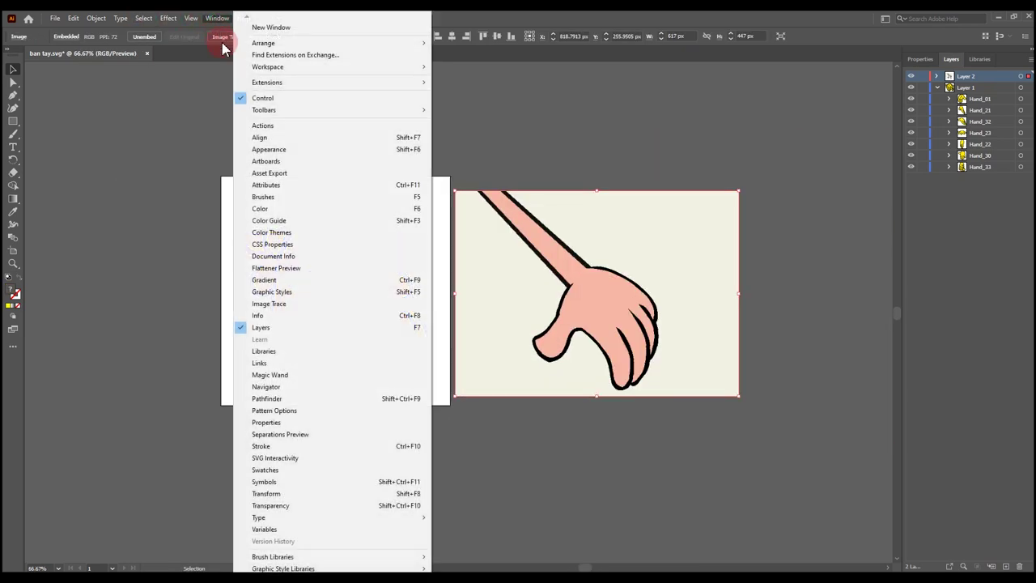
pyautogui.click(277, 221)
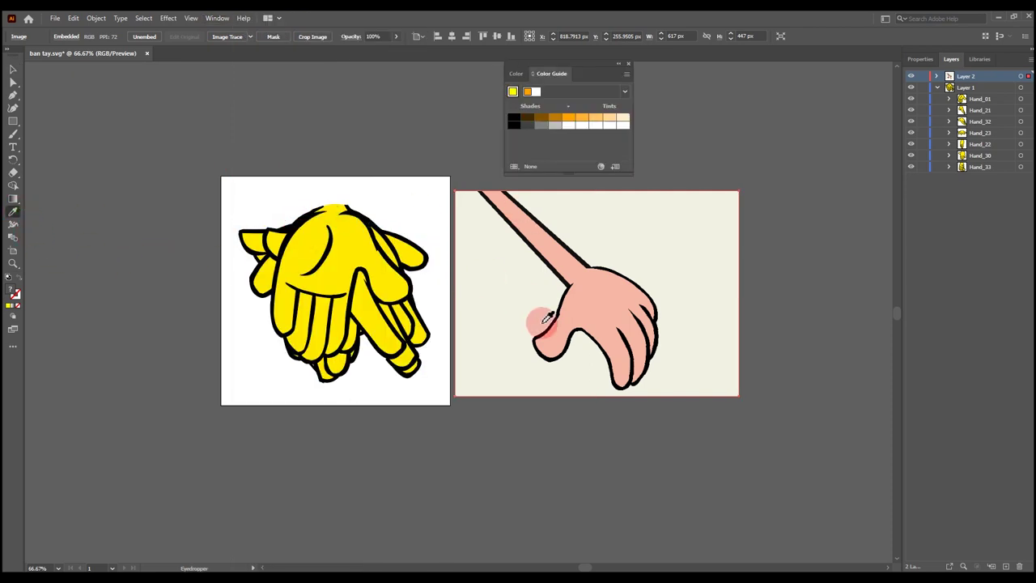
pyautogui.click(605, 301)
pyautogui.click(616, 340)
pyautogui.click(581, 272)
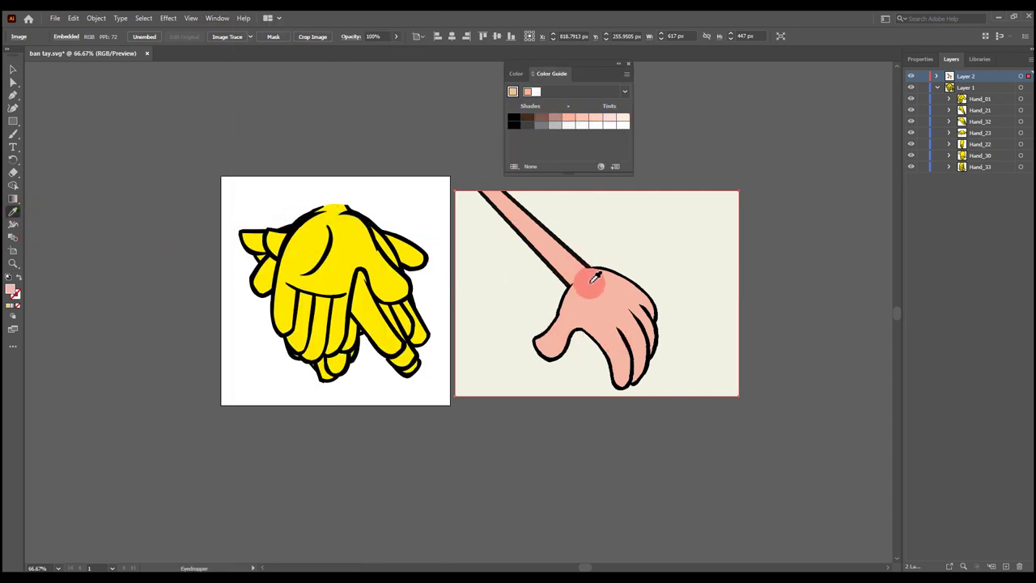
# Step: Select all the hand drawings and recolor their yellow to the sampled skin tone, keeping black unchanged
pyautogui.click(15, 72)
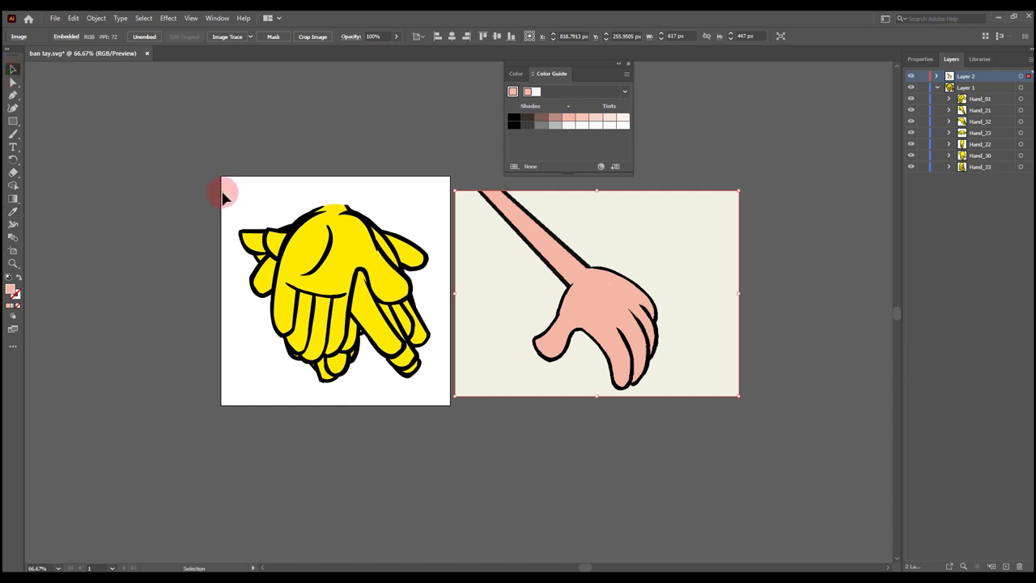
pyautogui.moveTo(225, 196); pyautogui.dragTo(431, 439)
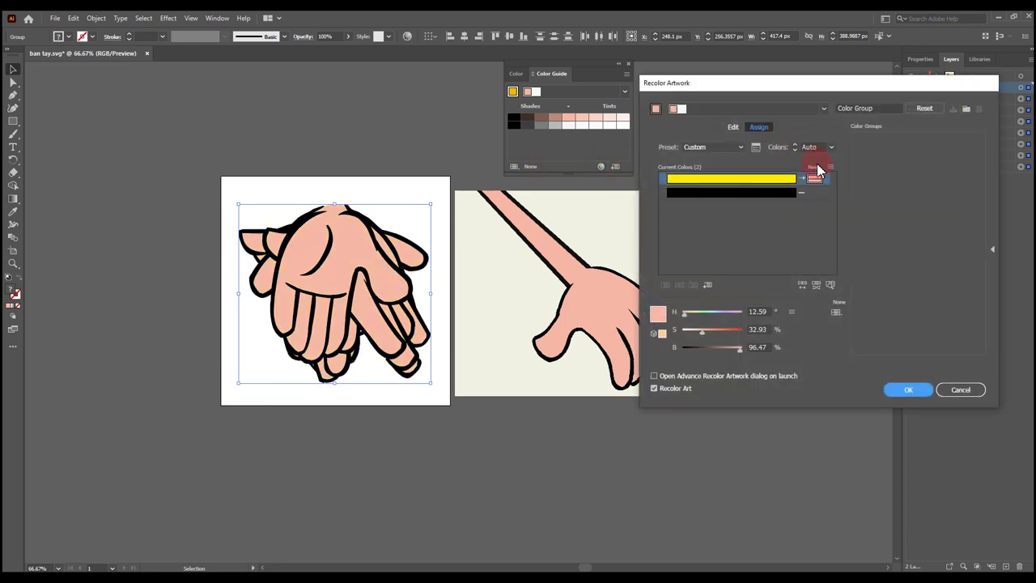
pyautogui.click(903, 382)
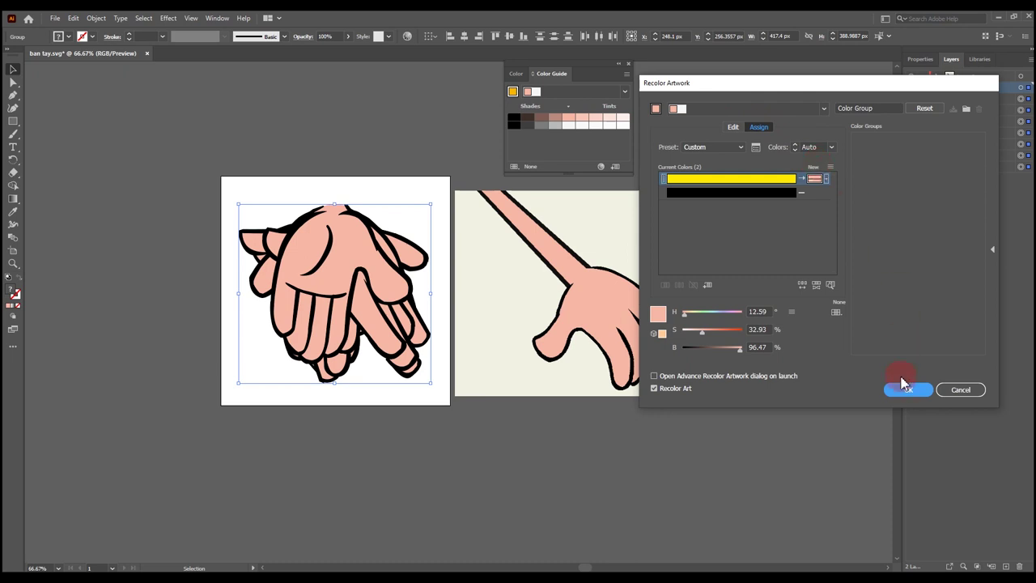
# Step: Delete the pasted reference image and close the Color Guide
pyautogui.click(111, 132)
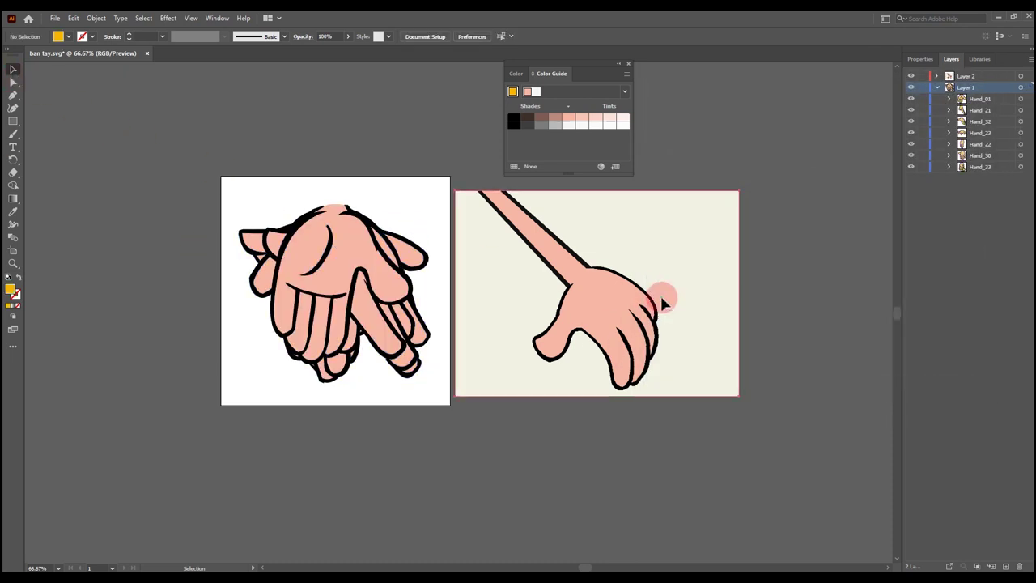
pyautogui.click(660, 296)
pyautogui.press('Delete')
pyautogui.click(629, 64)
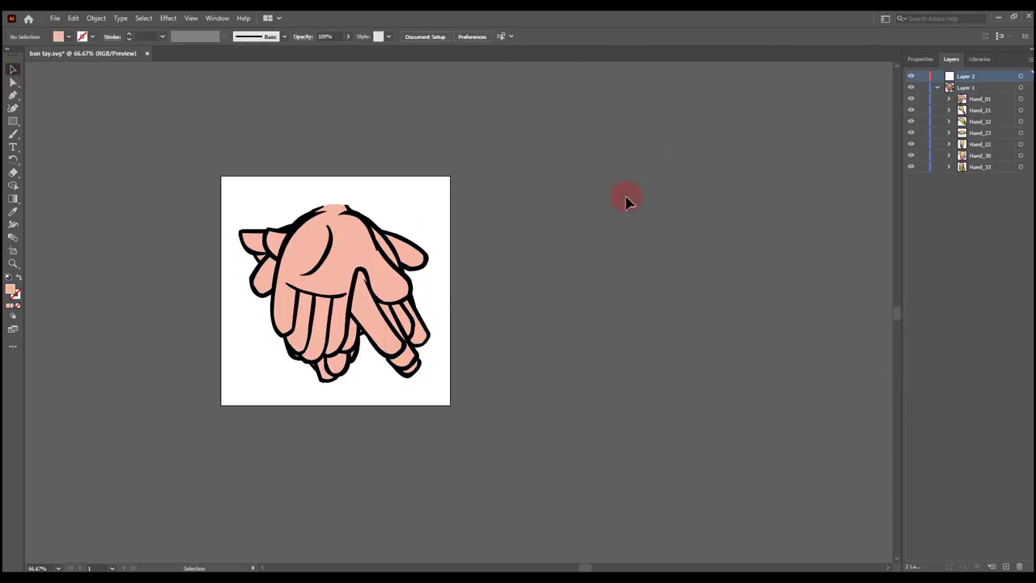
# Step: Release the hand groups into separate layers and move them out of Layer 1 to the top level
pyautogui.moveTo(470, 266); pyautogui.dragTo(539, 274)
pyautogui.keyDown('ctrl'); pyautogui.click(456, 289); pyautogui.keyUp('ctrl')
pyautogui.keyDown('ctrl'); pyautogui.click(444, 323); pyautogui.keyUp('ctrl')
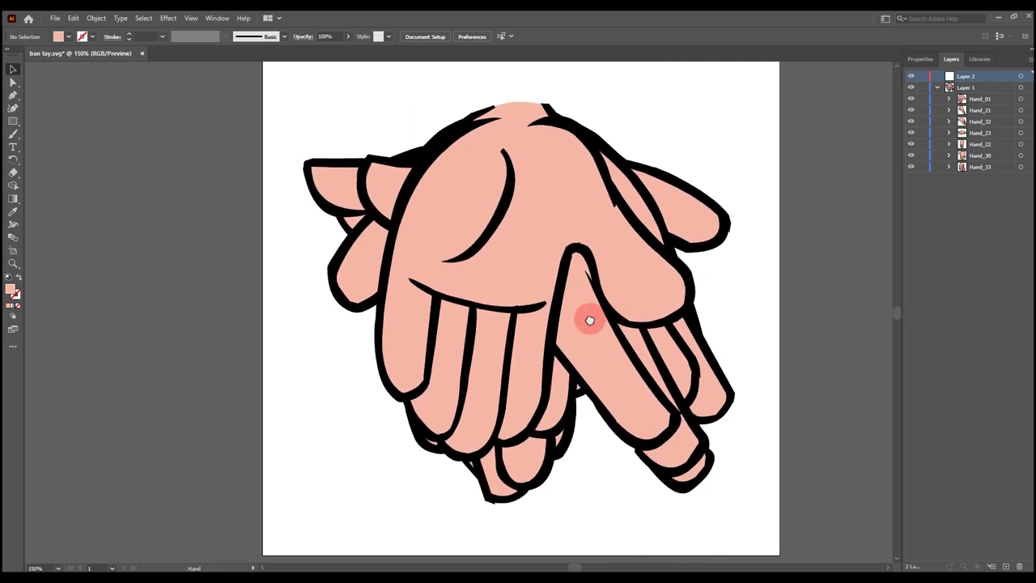
pyautogui.scroll(-2, 573, 301)
pyautogui.click(977, 117)
pyautogui.keyDown('shift'); pyautogui.click(980, 156); pyautogui.keyUp('shift')
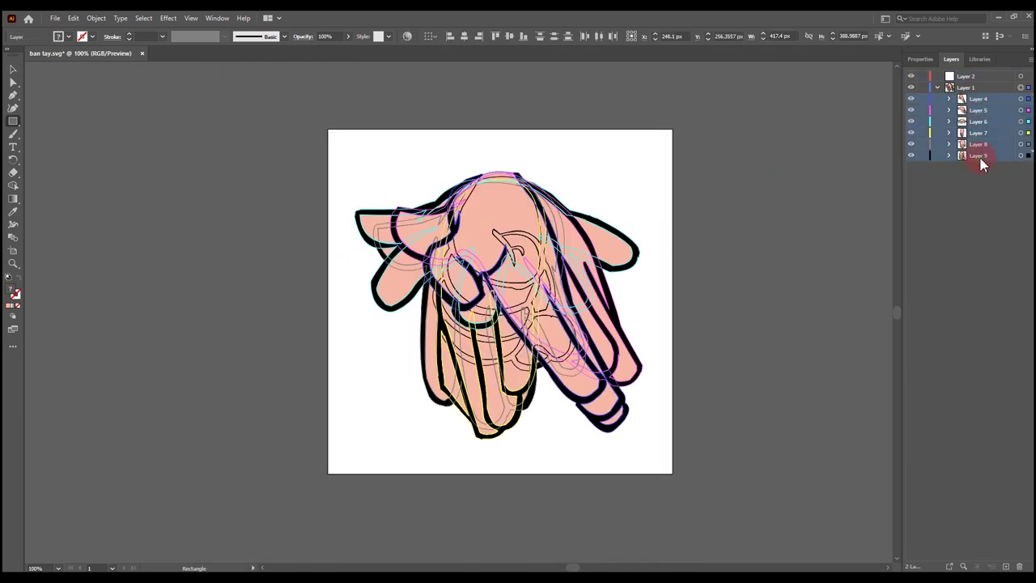
pyautogui.moveTo(979, 104); pyautogui.dragTo(977, 88)
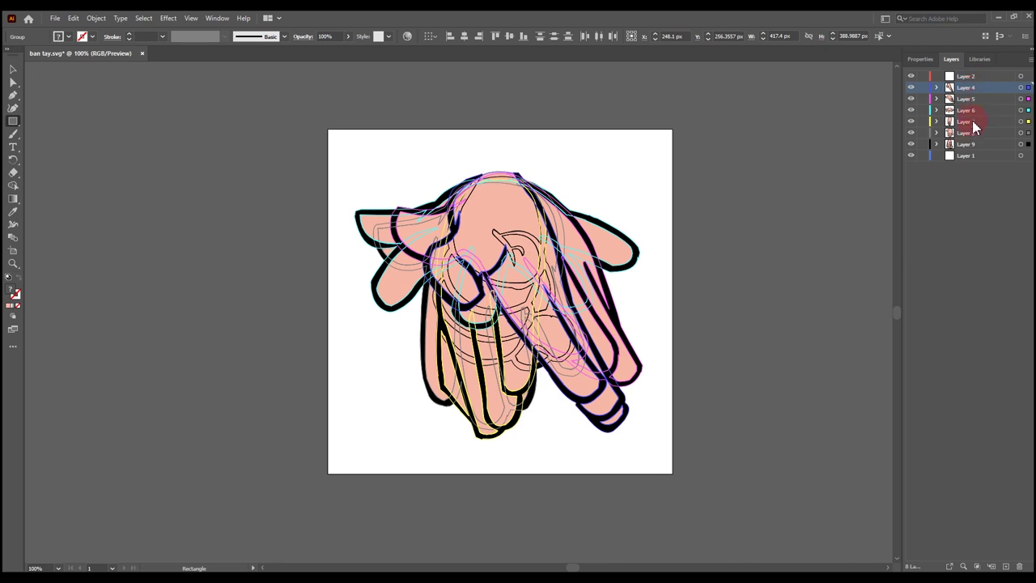
# Step: Delete the emptied Layer 1 and Layer 2, and deselect the artwork
pyautogui.click(972, 156)
pyautogui.click(1019, 566)
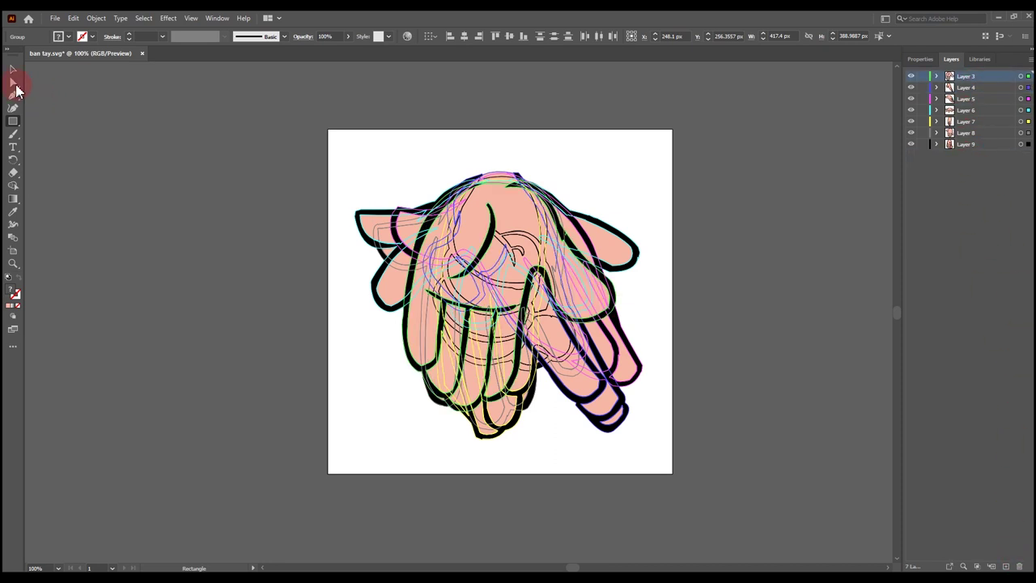
pyautogui.click(13, 70)
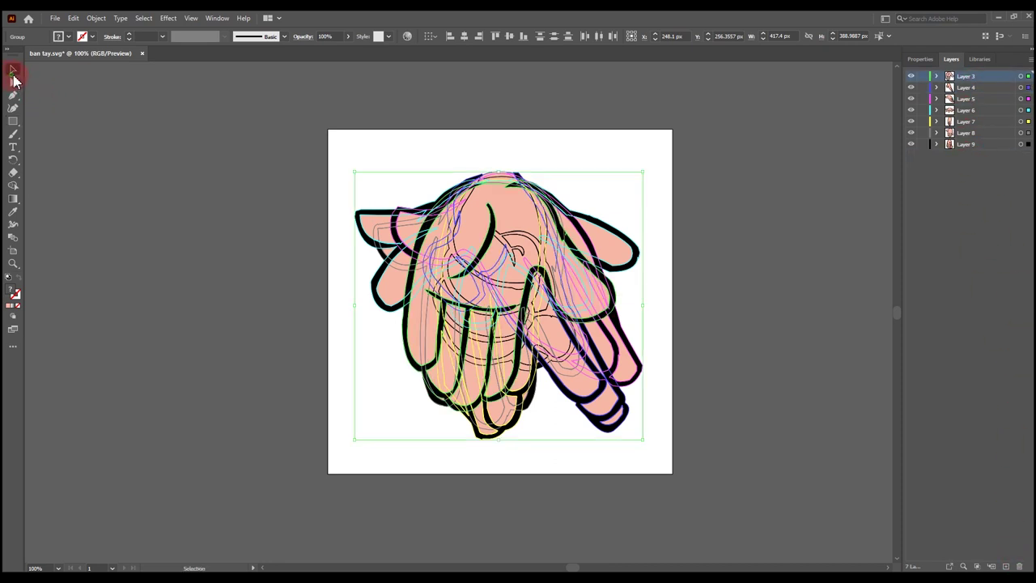
pyautogui.click(751, 274)
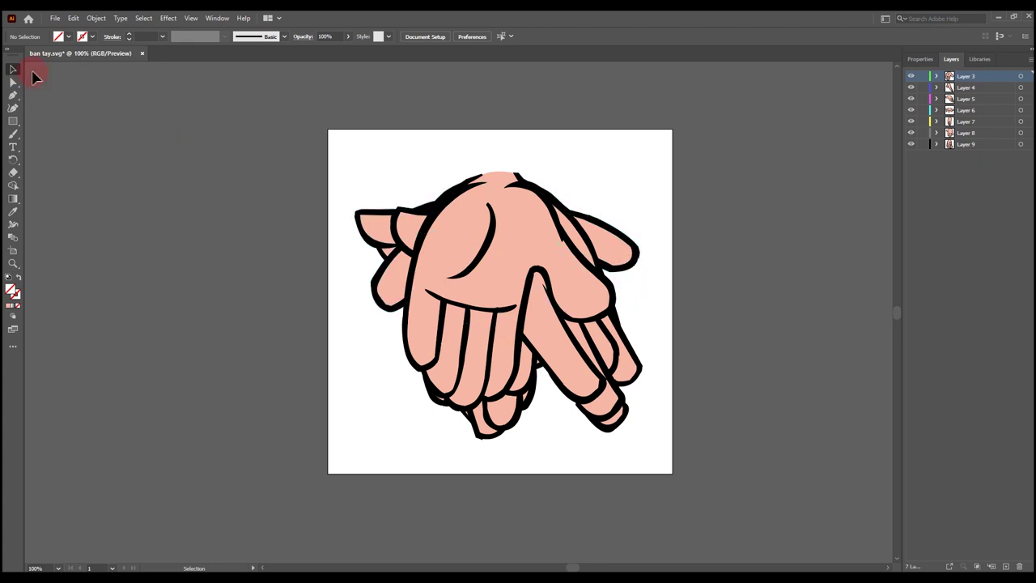
# Step: Draw a 500 × 500 px rectangle with no fill and no stroke exactly over the artboard on Layer 3
pyautogui.click(69, 38)
pyautogui.click(69, 38)
pyautogui.click(92, 37)
pyautogui.click(81, 67)
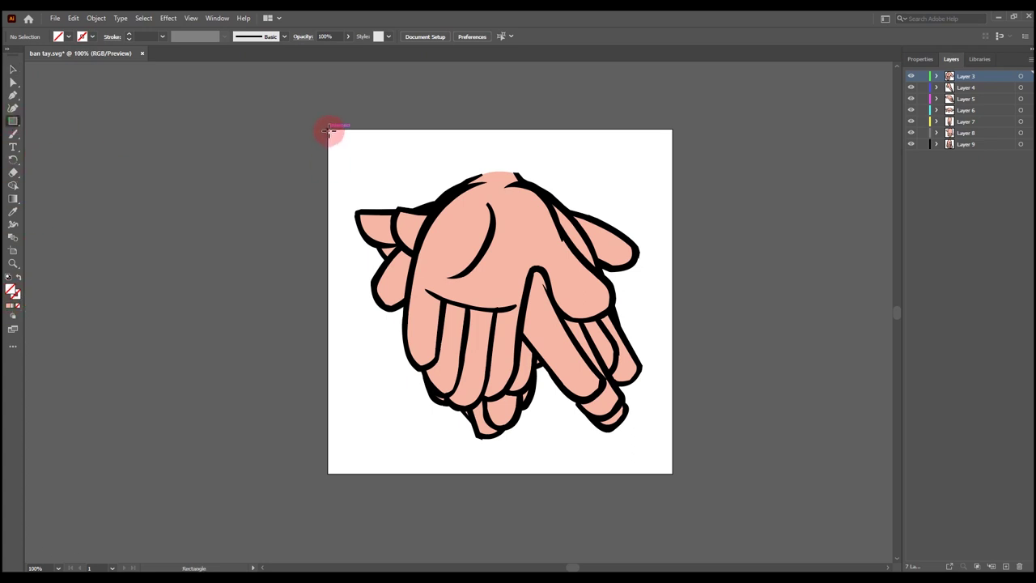
pyautogui.moveTo(328, 130); pyautogui.dragTo(672, 474)
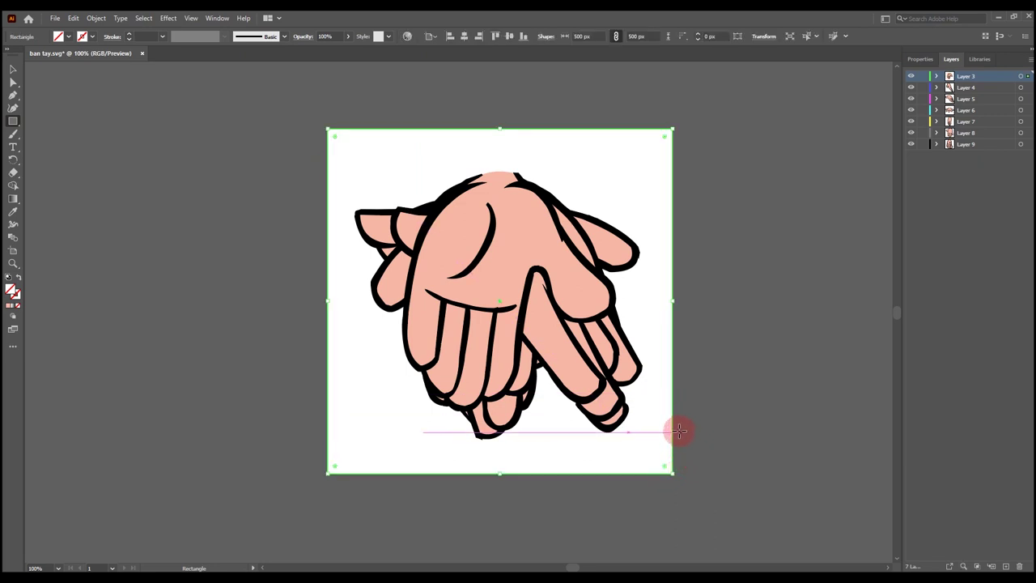
# Step: Copy the invisible rectangle and paste it in place onto each of Layers 4 through 9
pyautogui.hotkey('ctrl', 'c')
pyautogui.click(967, 89)
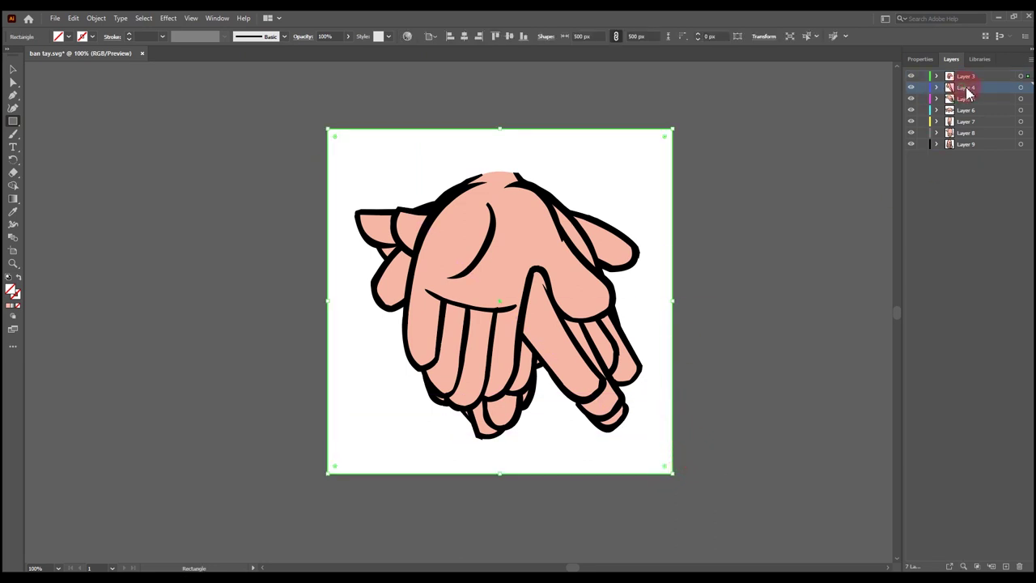
pyautogui.hotkey('ctrl', 'shift', 'v')
pyautogui.click(978, 99)
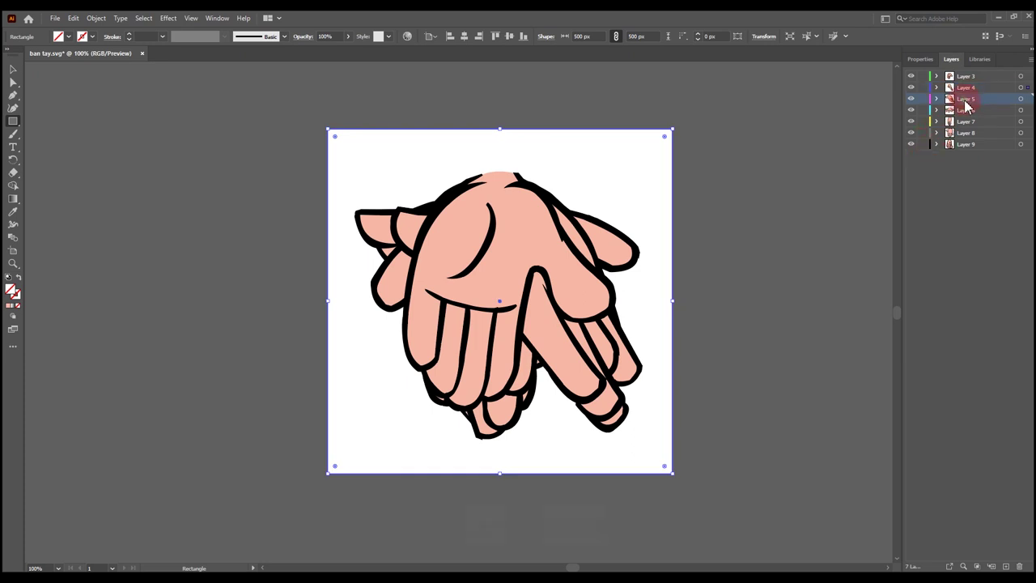
pyautogui.hotkey('ctrl', 'shift', 'v')
pyautogui.click(975, 111)
pyautogui.hotkey('ctrl', 'shift', 'v')
pyautogui.click(977, 121)
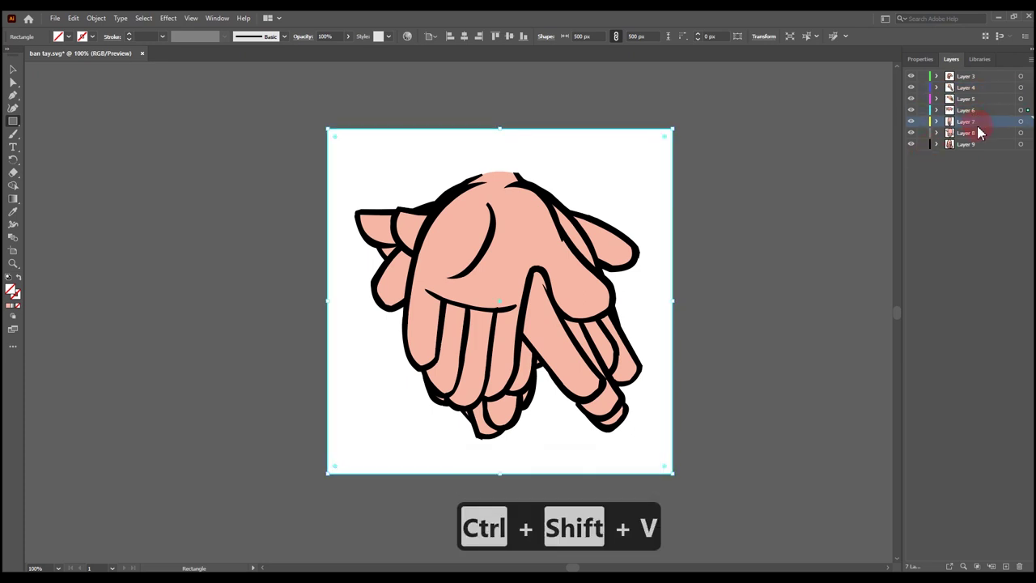
pyautogui.hotkey('ctrl', 'shift', 'v')
pyautogui.click(978, 133)
pyautogui.hotkey('ctrl', 'shift', 'v')
pyautogui.click(981, 145)
pyautogui.hotkey('ctrl', 'shift', 'v')
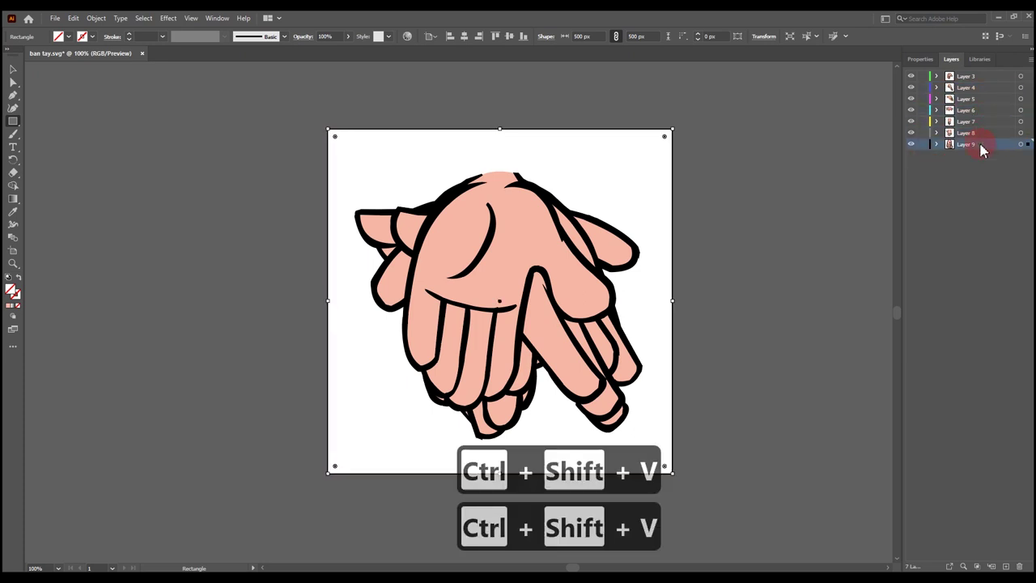
# Step: Run the MultiExporter script on the hand layers document
pyautogui.click(61, 22)
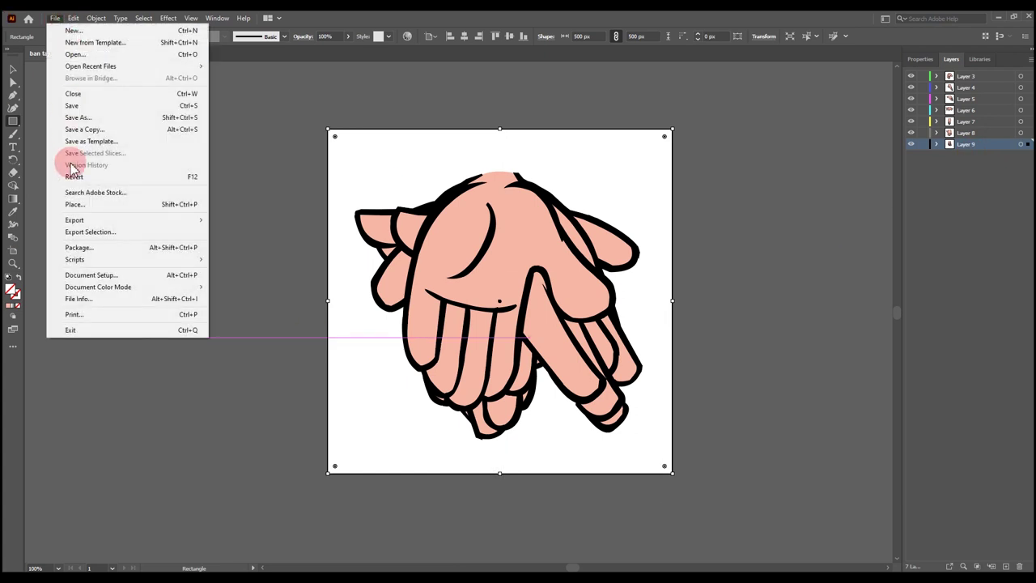
pyautogui.moveTo(202, 259)
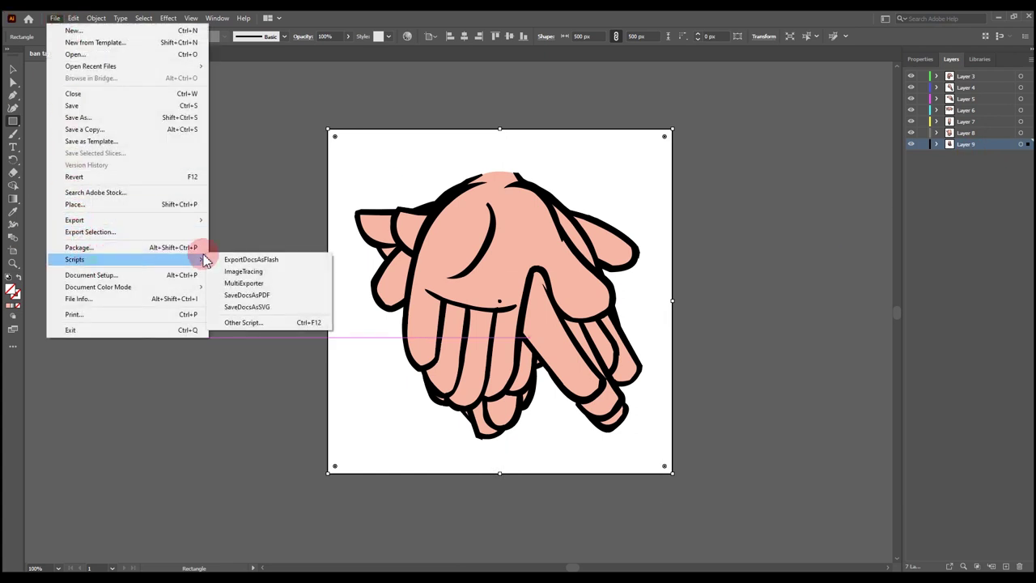
pyautogui.click(256, 285)
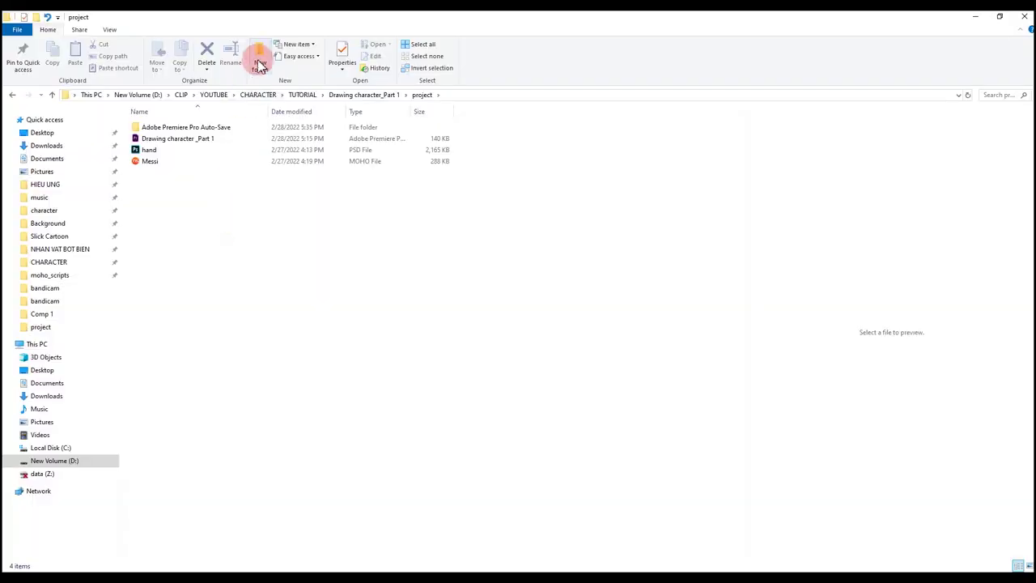
# Step: Switch to File Explorer, create a folder named hand inside the project folder, open it and copy its path
pyautogui.click(259, 65)
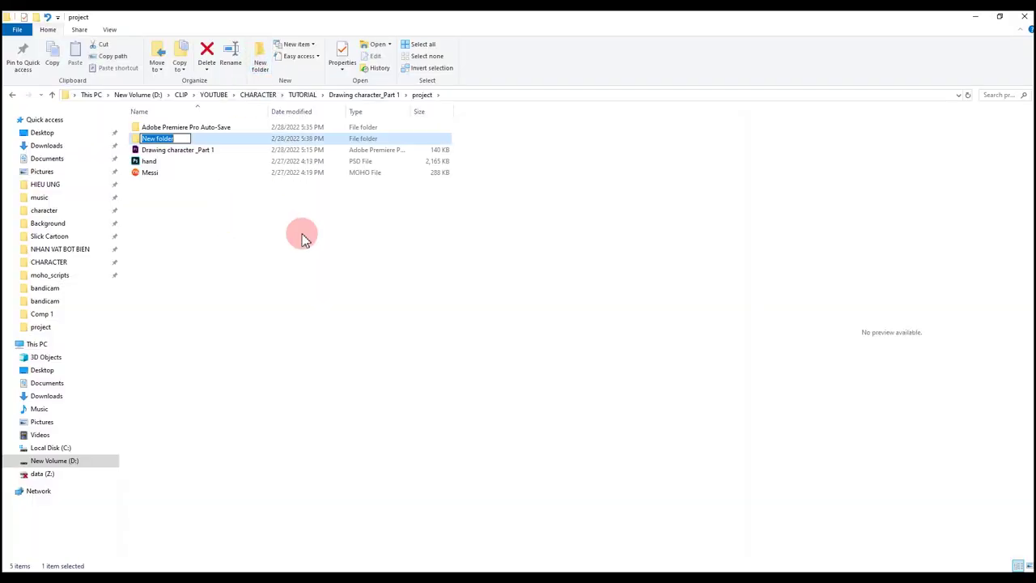
pyautogui.write('hand')
pyautogui.press('Return')
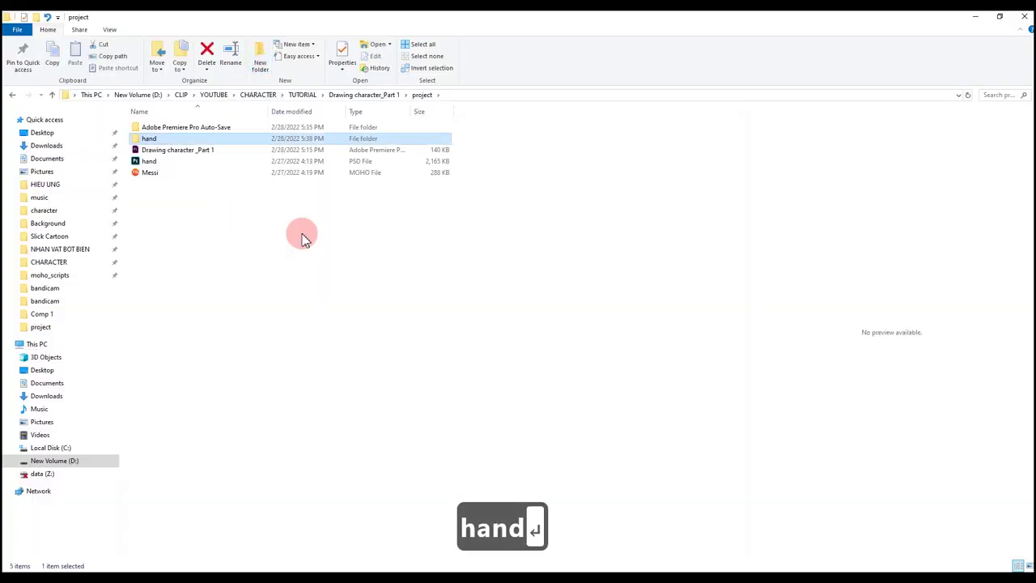
pyautogui.press('Return')
pyautogui.click(463, 95)
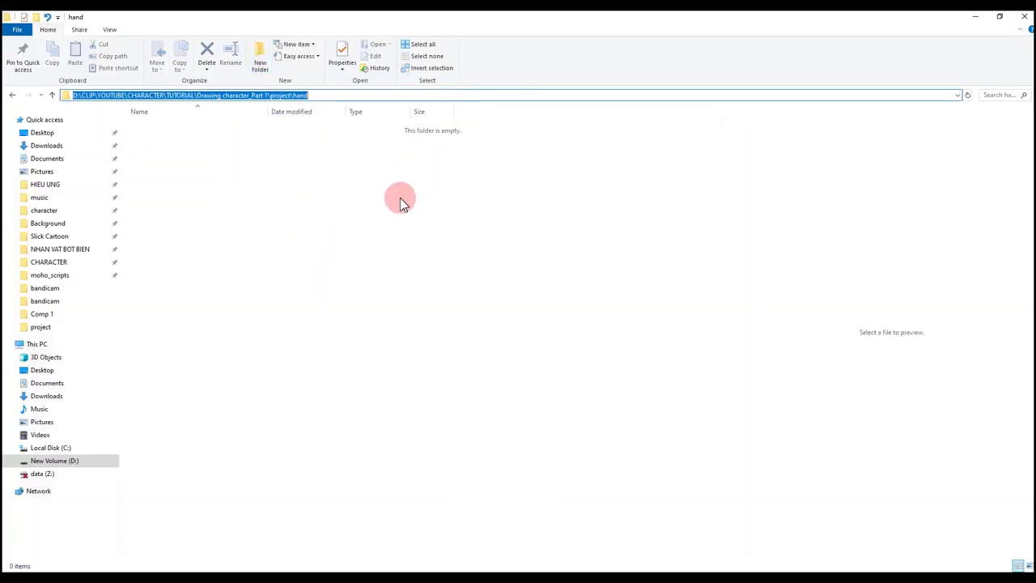
pyautogui.hotkey('ctrl', 'c')
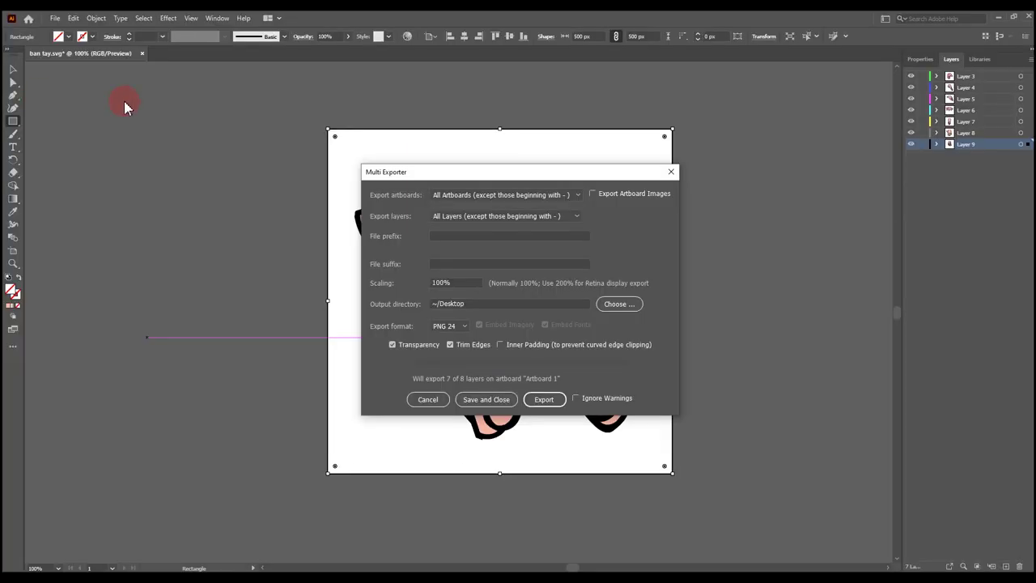
# Step: In Illustrator's Multi Exporter, export all layers as SVG with edge trimming off, using the copied hand folder path as output directory
pyautogui.click(474, 303)
pyautogui.hotkey('ctrl', 'v')
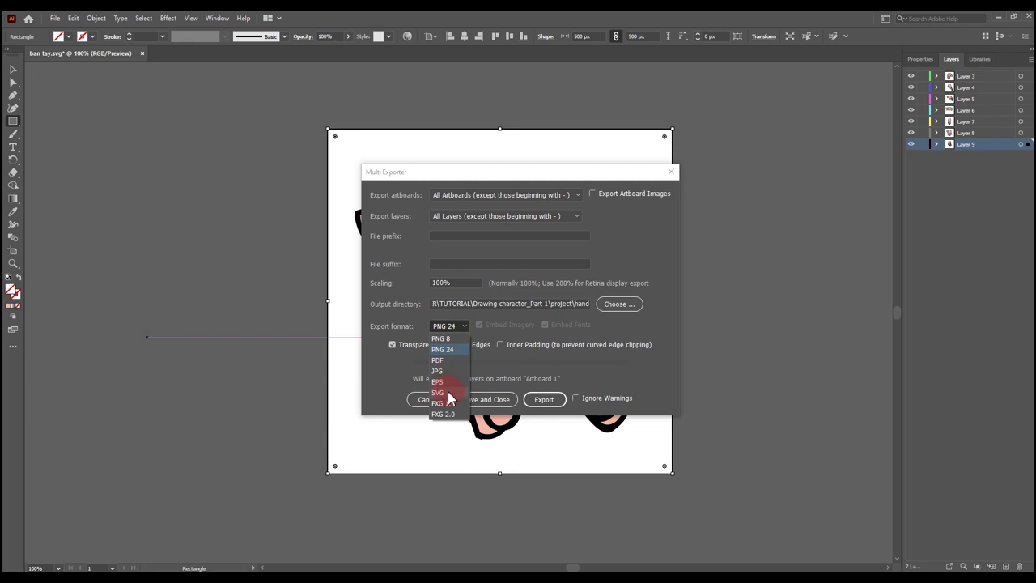
pyautogui.click(441, 393)
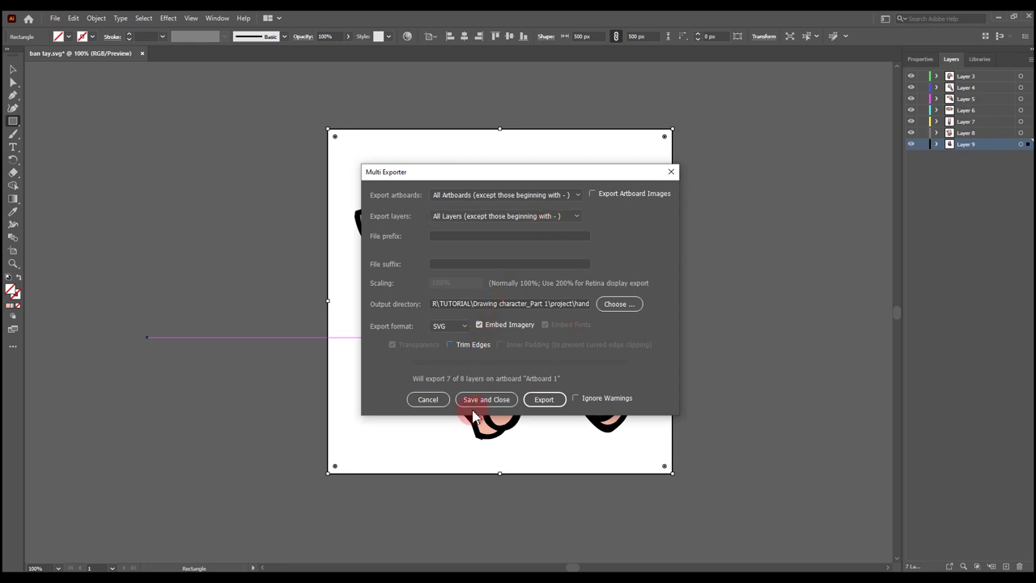
pyautogui.click(543, 402)
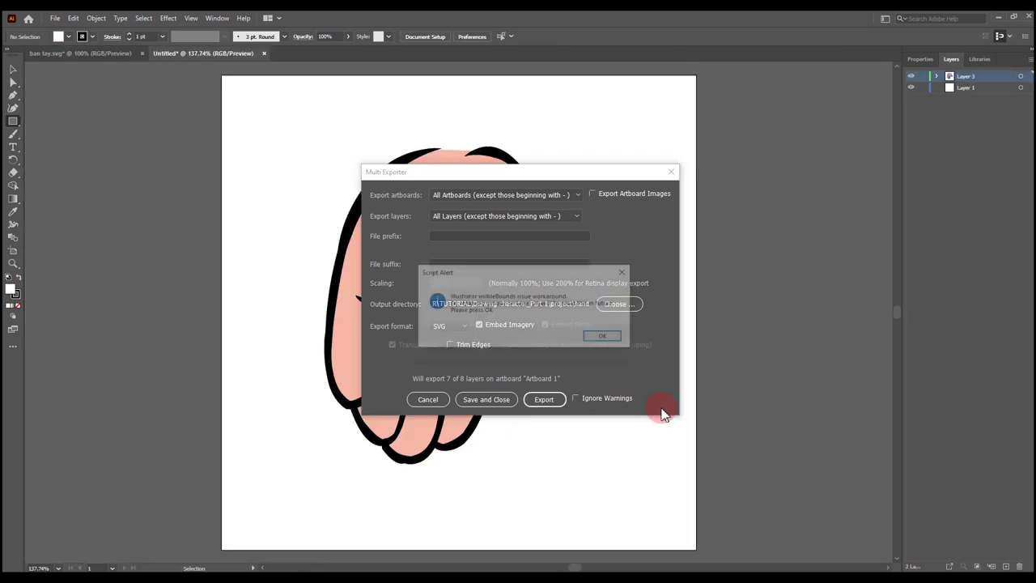
pyautogui.click(619, 339)
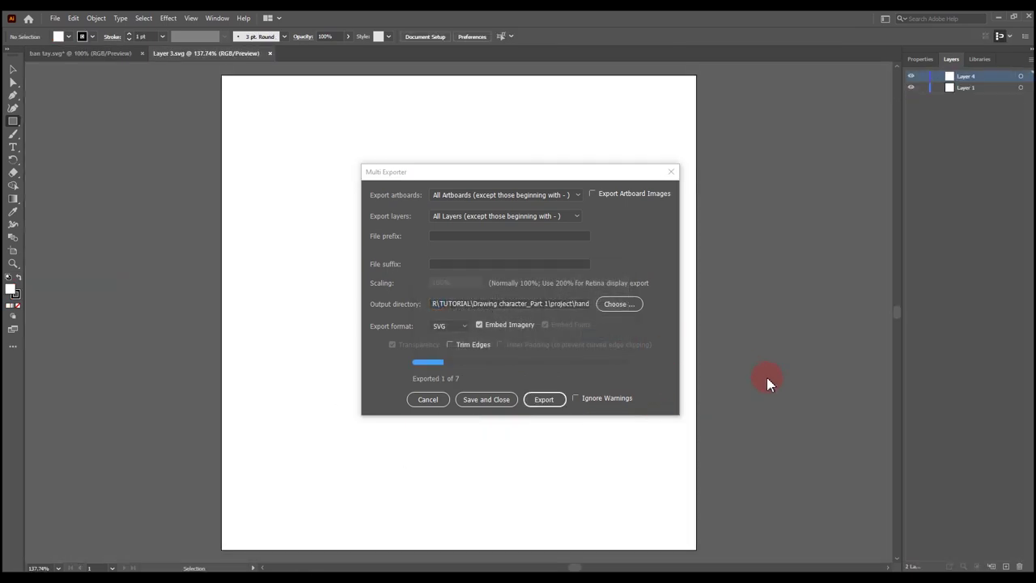
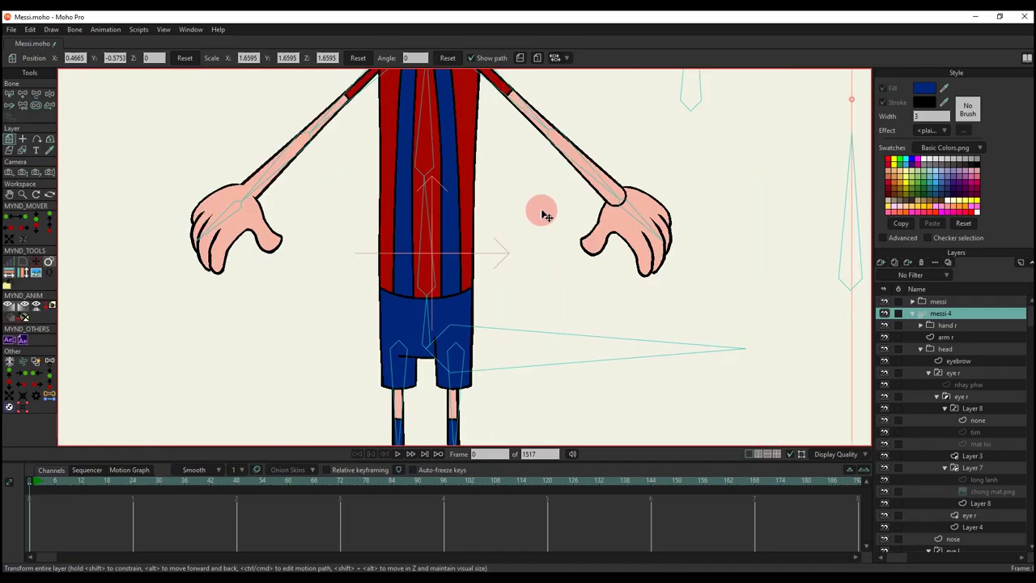
# Step: Switch to Moho, collapse messi 4, and select the forearm L layer inside the messi character's forearm R group
pyautogui.scroll(3, 544, 213)
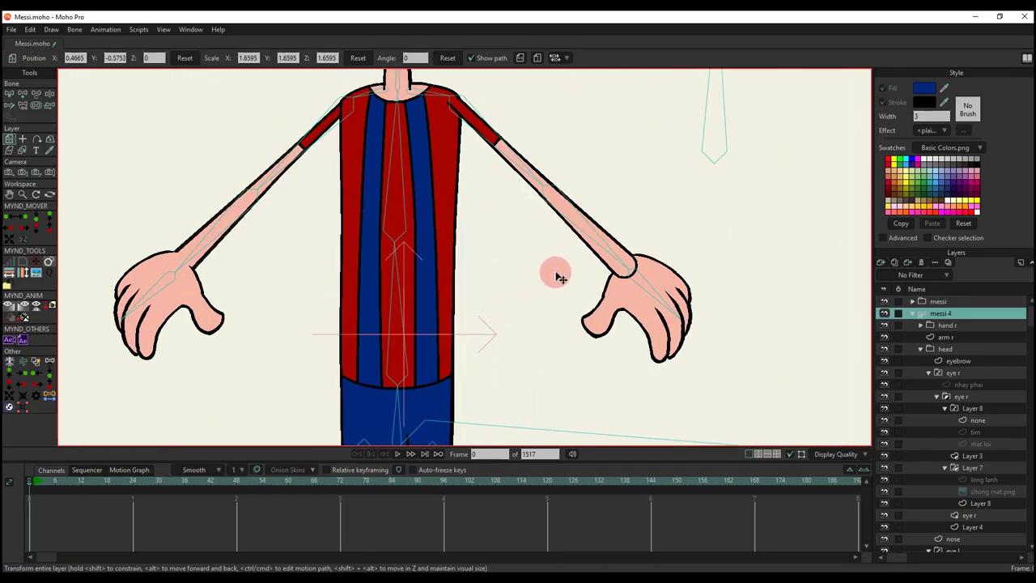
pyautogui.click(939, 325)
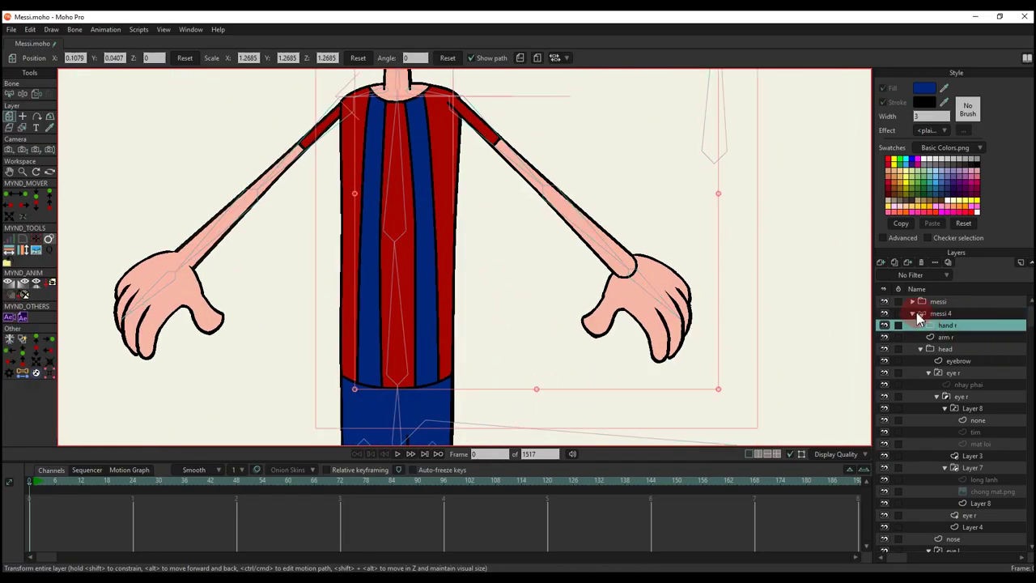
pyautogui.click(914, 314)
pyautogui.click(913, 301)
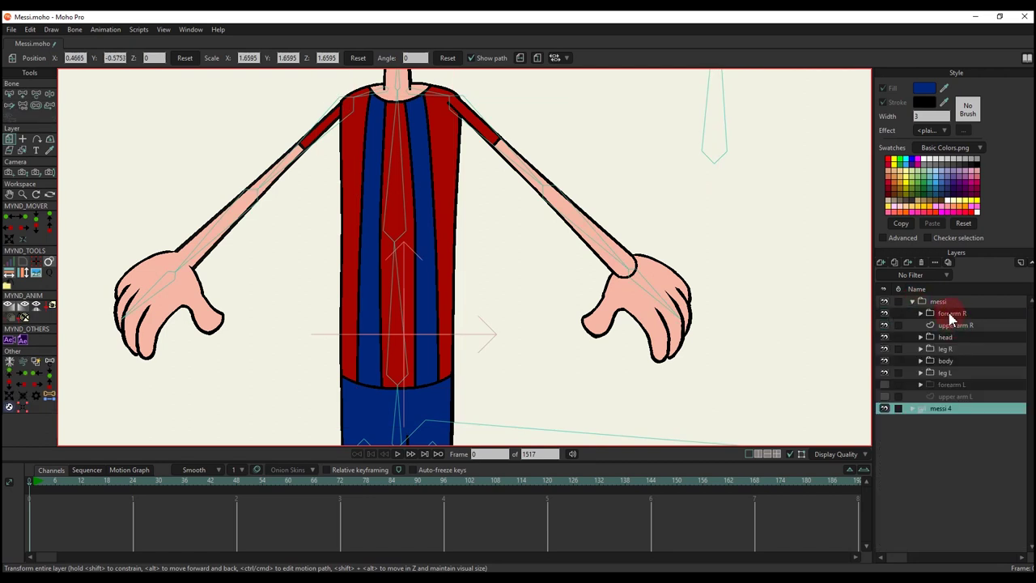
pyautogui.click(951, 314)
pyautogui.click(920, 313)
pyautogui.click(958, 327)
pyautogui.scroll(-3, 527, 225)
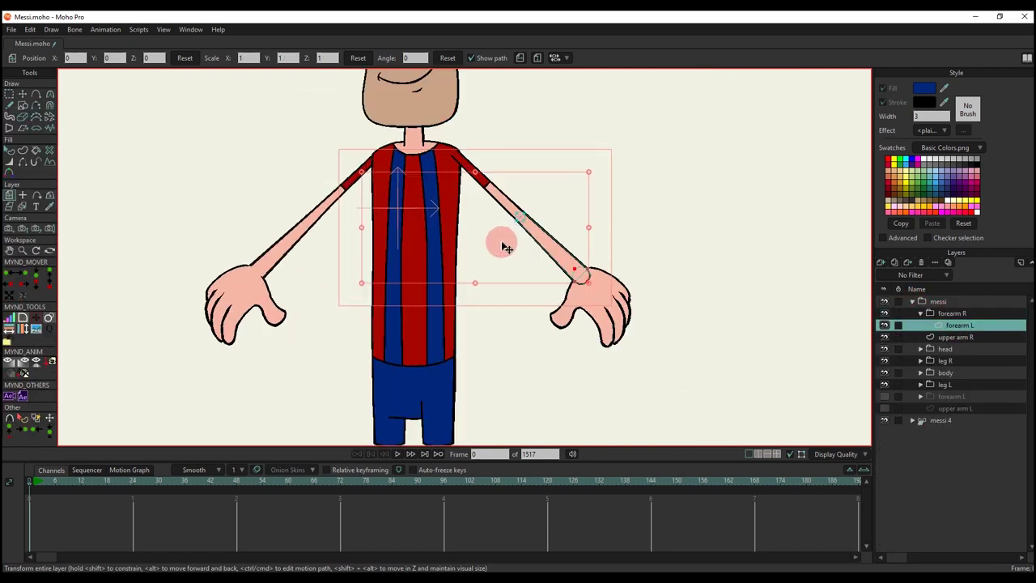
pyautogui.scroll(2, 503, 247)
# Step: Import the SVG files Layer 3 through Layer 9 from the Drawing character_Part 1 project's hand folder into the forearm R group
pyautogui.click(12, 29)
pyautogui.moveTo(51, 241)
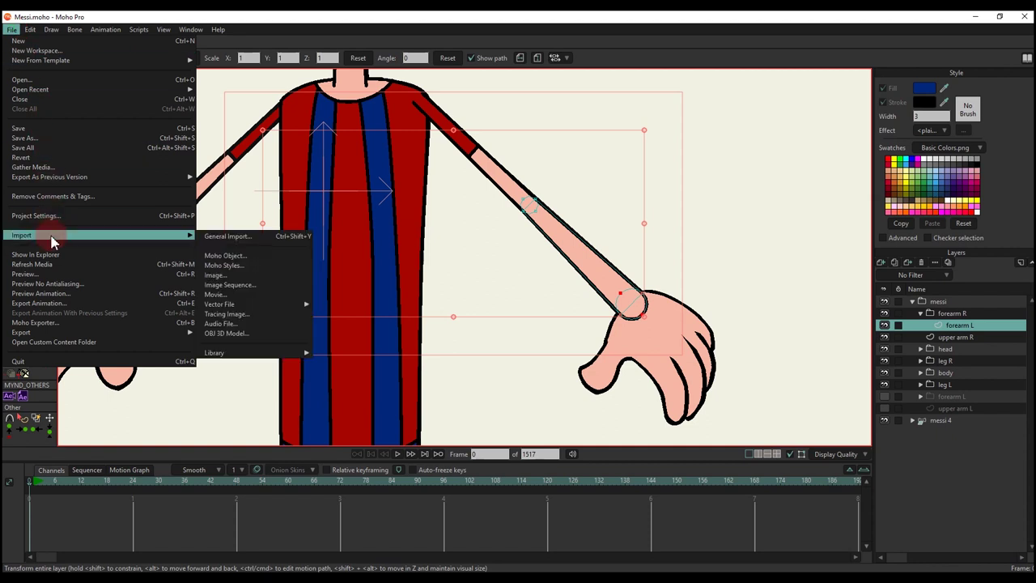
pyautogui.moveTo(187, 236)
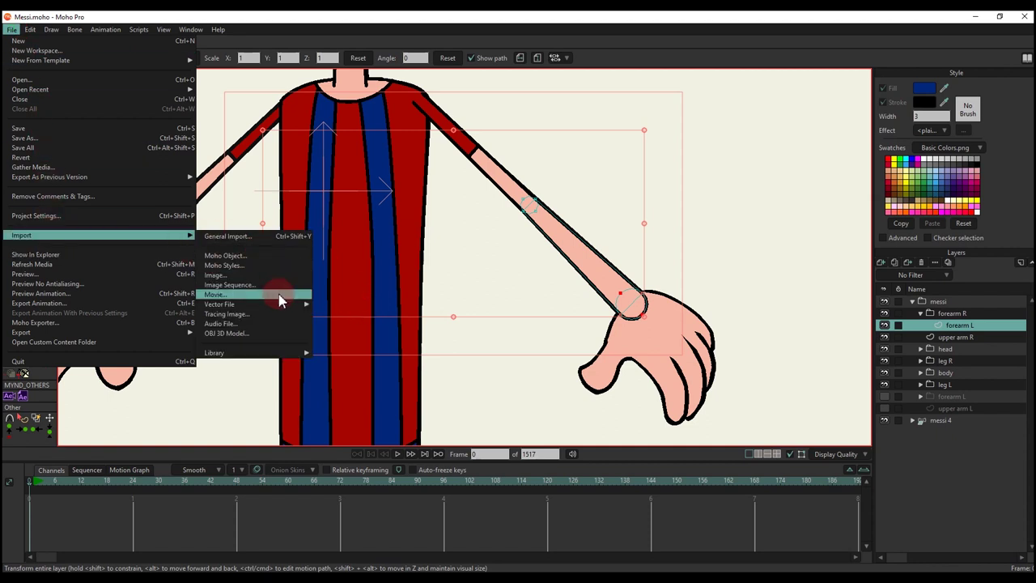
pyautogui.moveTo(282, 304)
pyautogui.click(333, 305)
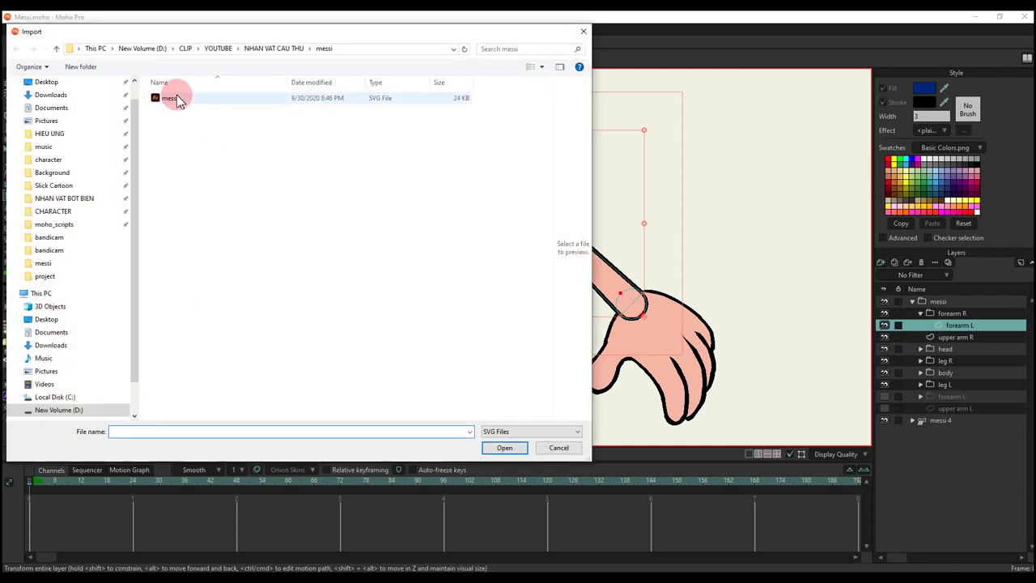
pyautogui.click(55, 211)
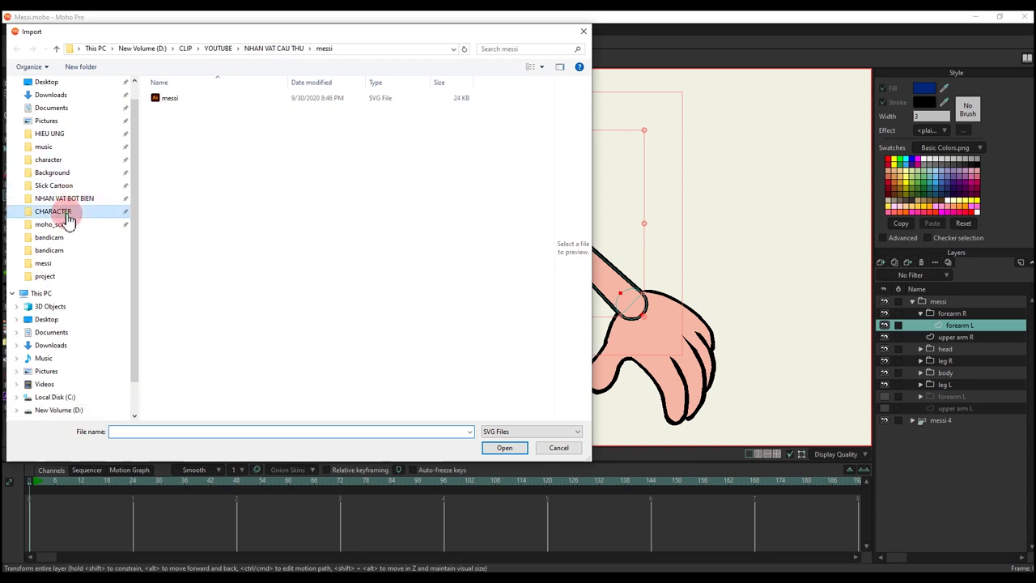
pyautogui.doubleClick(413, 186)
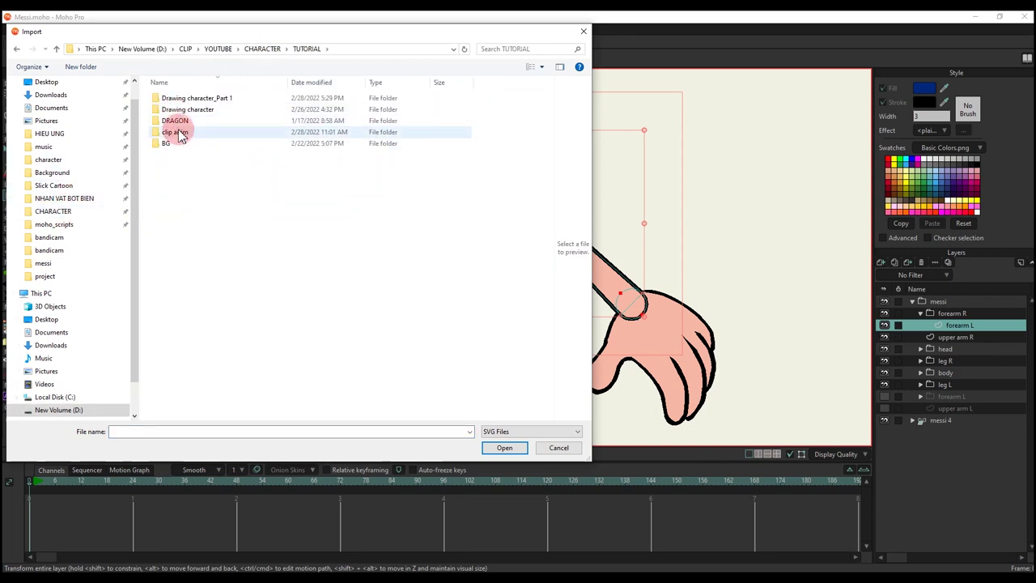
pyautogui.doubleClick(186, 96)
pyautogui.doubleClick(233, 110)
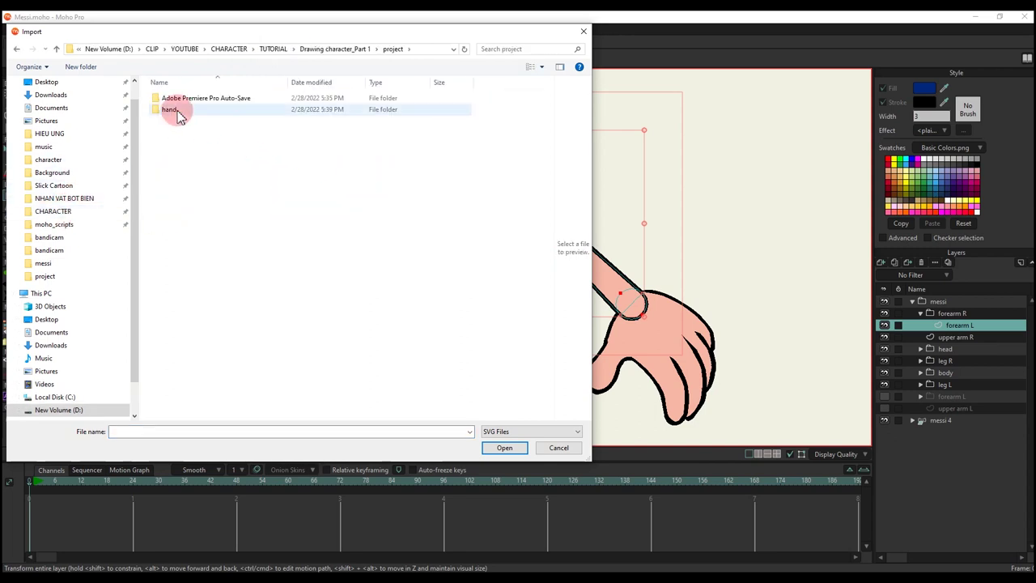
pyautogui.doubleClick(172, 109)
pyautogui.moveTo(184, 187); pyautogui.dragTo(173, 88)
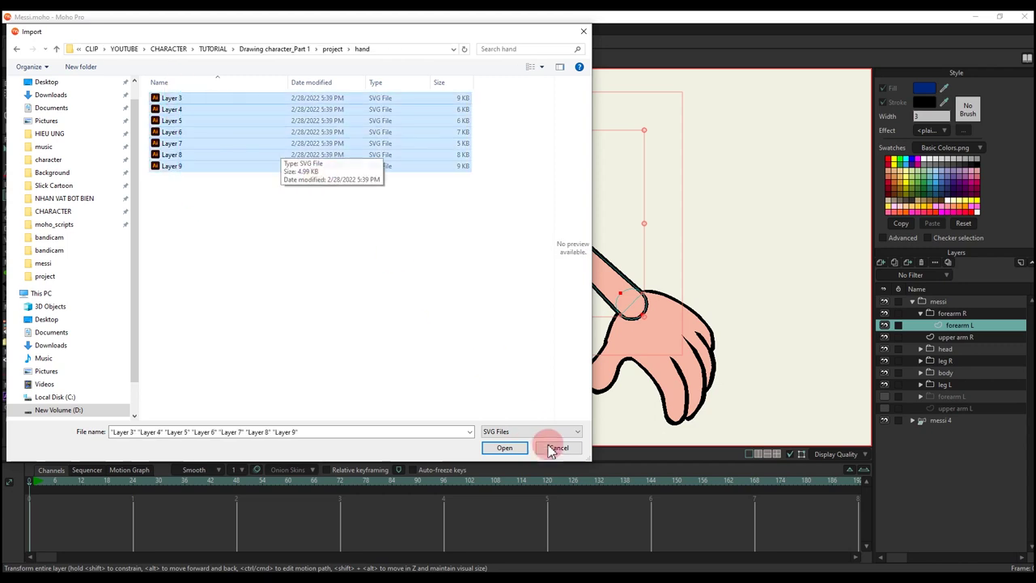
pyautogui.click(505, 447)
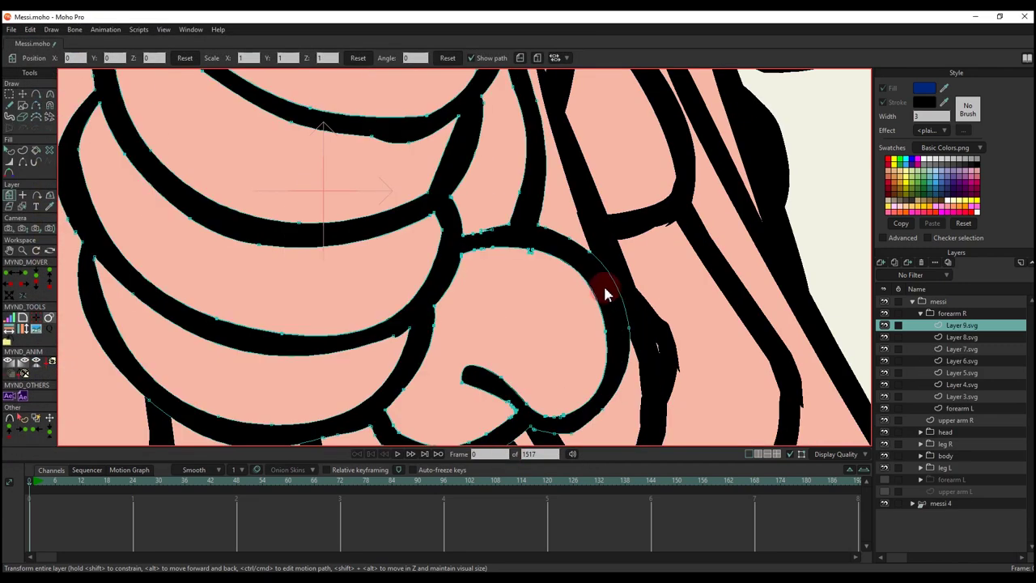
# Step: Group the seven imported hand layers inside forearm R and convert that group to a switch layer
pyautogui.keyDown('shift'); pyautogui.click(963, 396); pyautogui.keyUp('shift')
pyautogui.rightClick(964, 328)
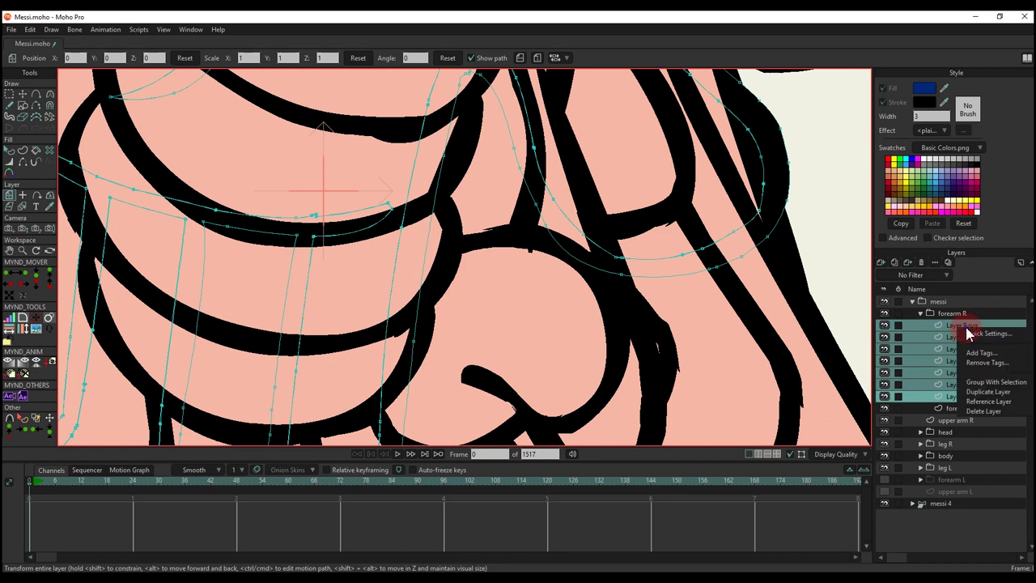
pyautogui.press('Return')
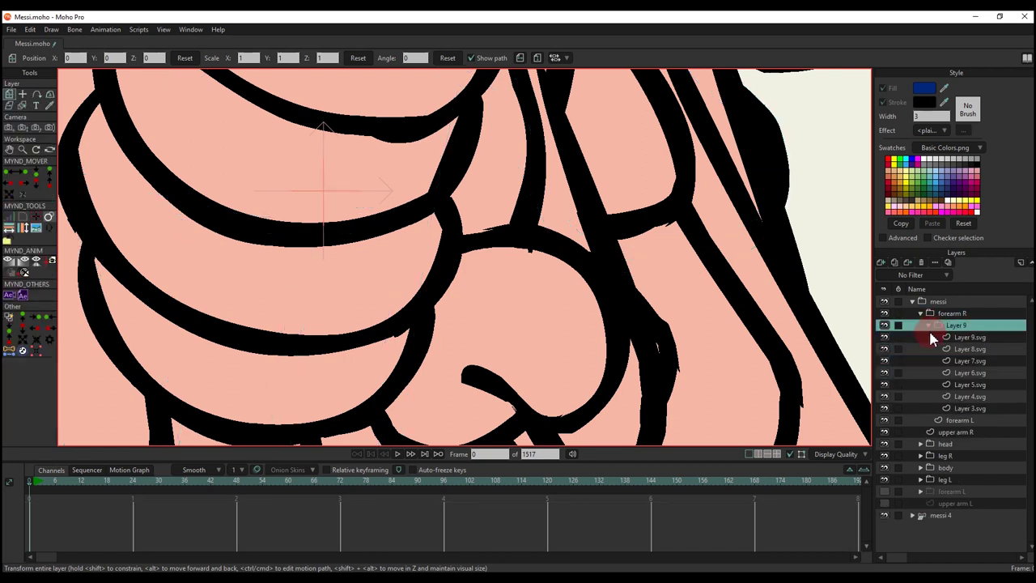
pyautogui.click(930, 326)
pyautogui.rightClick(937, 325)
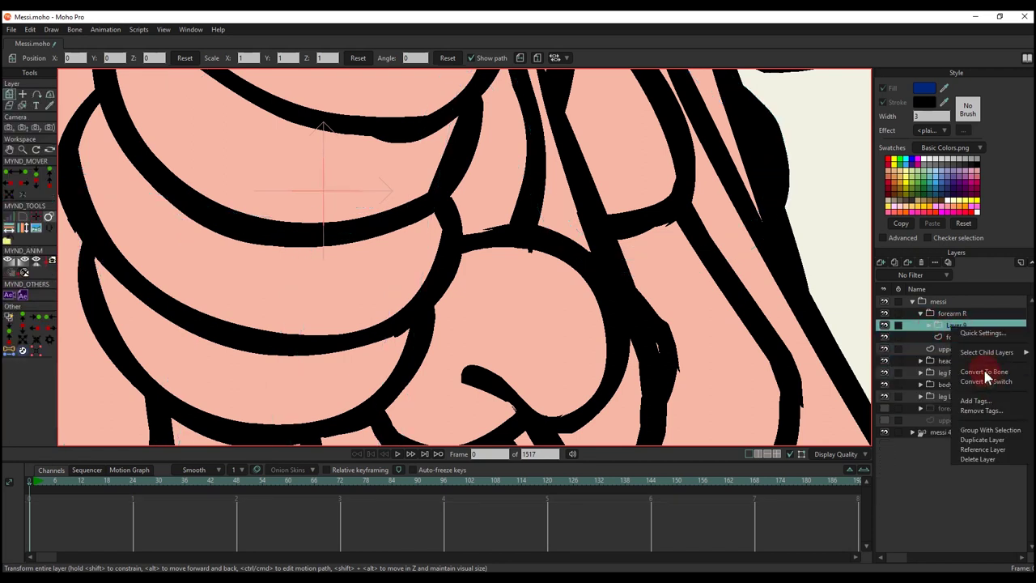
pyautogui.click(805, 300)
pyautogui.scroll(-6, 710, 251)
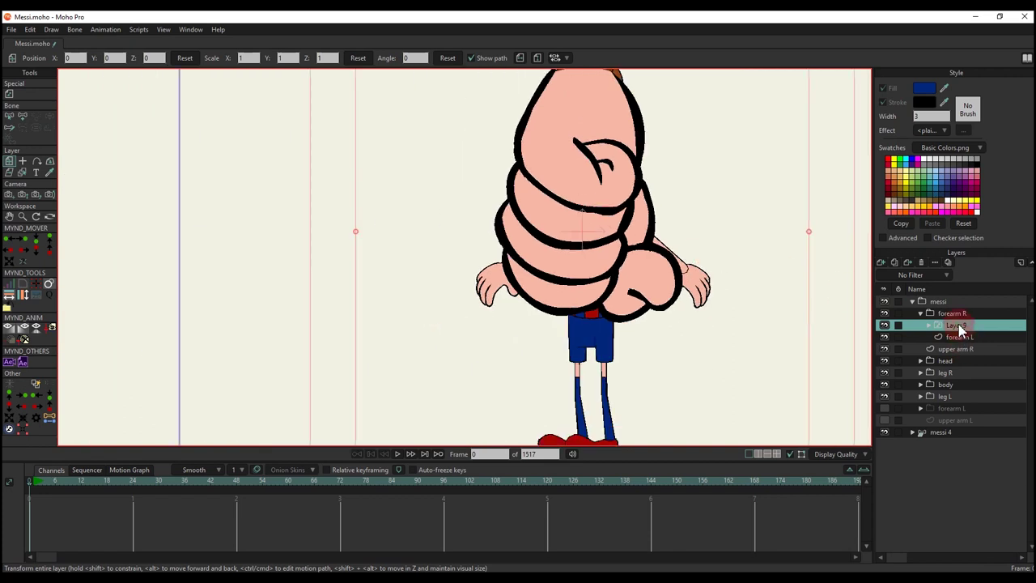
# Step: Rename the switch layer as hand and set Layer 3.svg as its active pose
pyautogui.doubleClick(960, 326)
pyautogui.write('hand')
pyautogui.press('Return')
pyautogui.rightClick(960, 328)
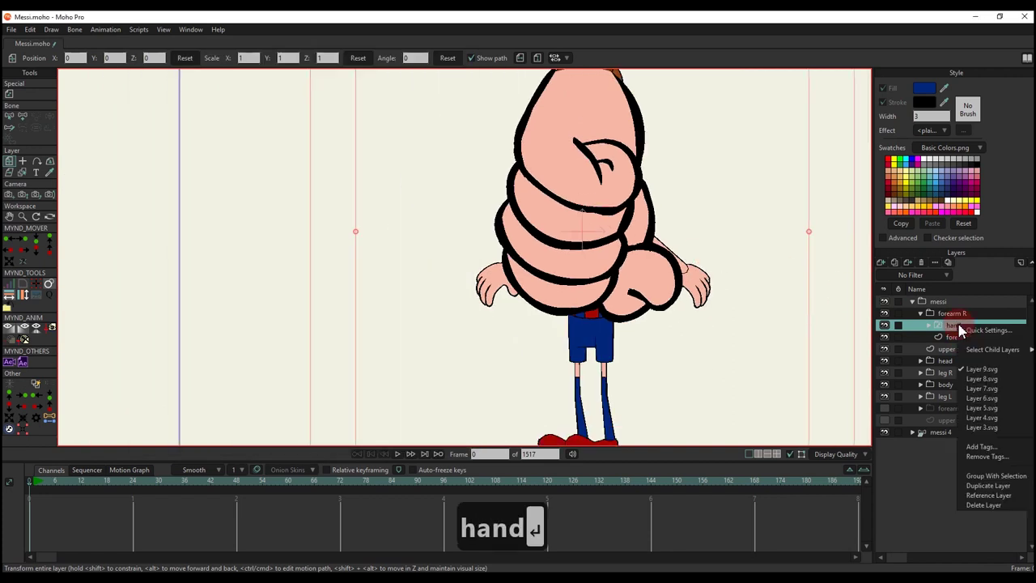
pyautogui.click(981, 427)
pyautogui.scroll(-3, 532, 272)
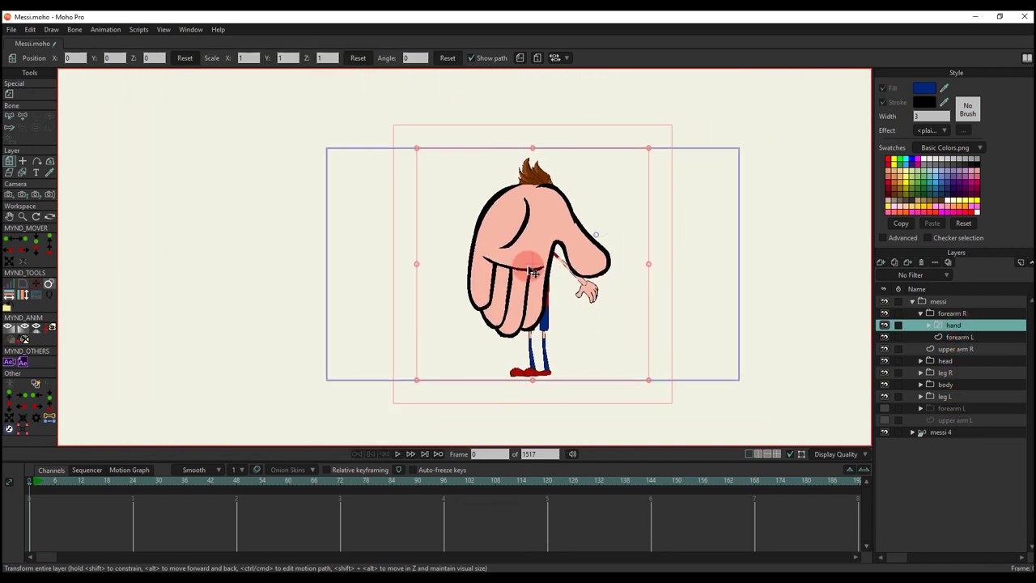
# Step: Scale the hand layer uniformly to about 0.169 and move it over the reference hand at the end of forearm R
pyautogui.scroll(3, 533, 273)
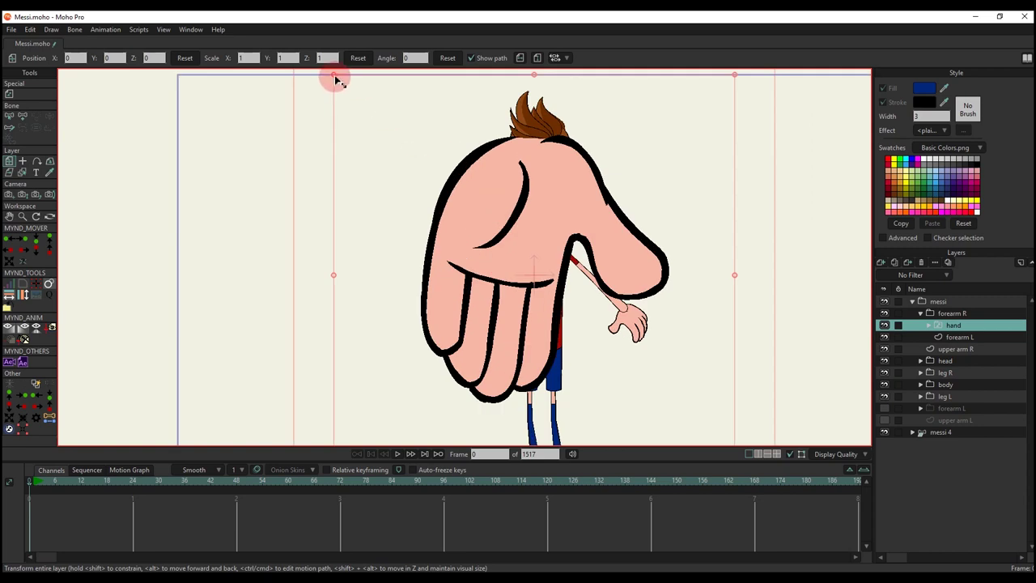
pyautogui.moveTo(334, 75); pyautogui.dragTo(497, 233)
pyautogui.scroll(4, 602, 303)
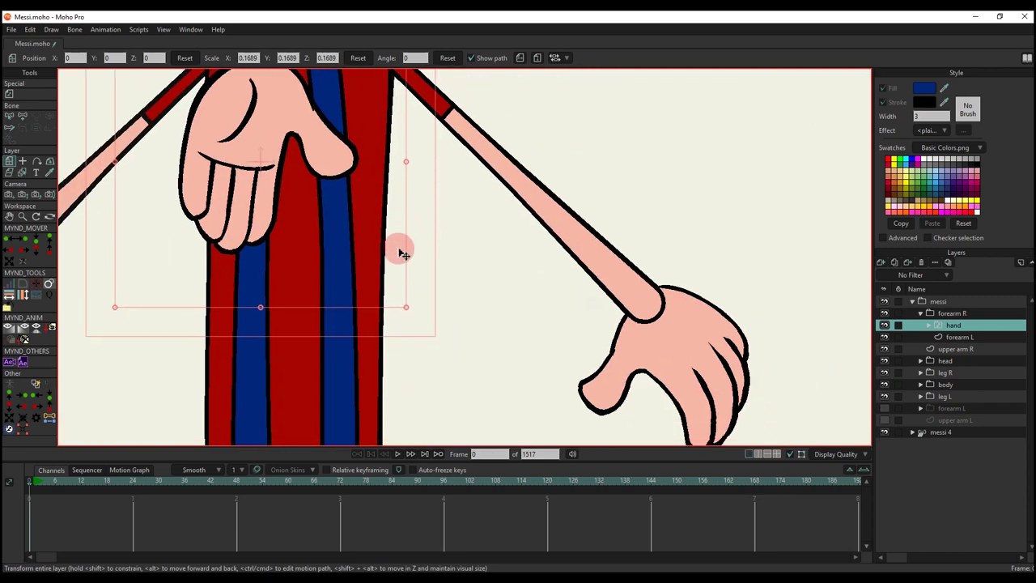
pyautogui.moveTo(402, 253); pyautogui.dragTo(724, 372)
# Step: Rotate the hand layer to about 49.46° and fit it onto the wrist at about X 0.533, Y -0.232
pyautogui.scroll(-3, 721, 369)
pyautogui.moveTo(749, 310); pyautogui.dragTo(740, 345)
pyautogui.scroll(2, 671, 297)
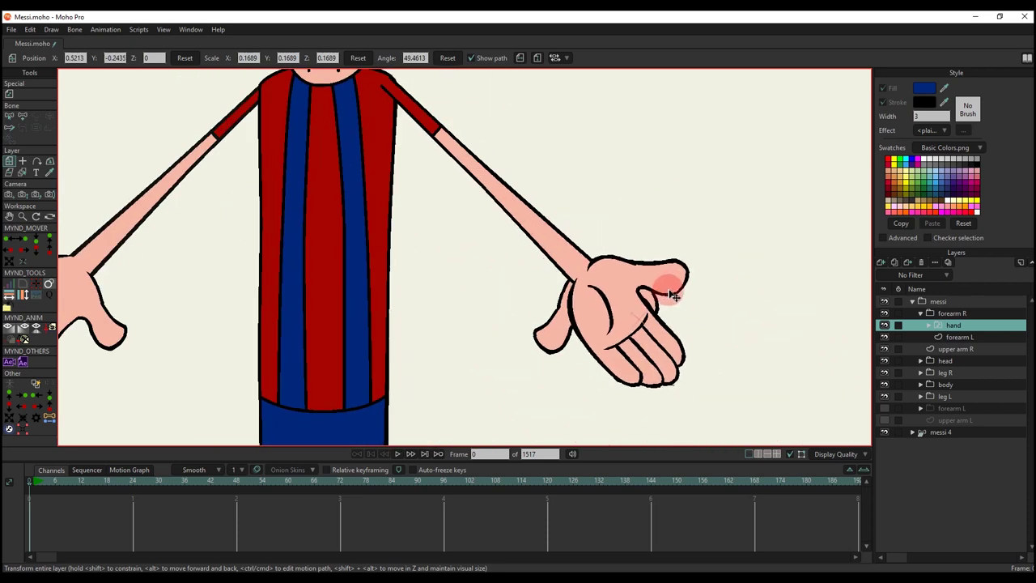
pyautogui.moveTo(669, 291); pyautogui.dragTo(667, 284)
pyautogui.press('q')
pyautogui.scroll(-4, 611, 280)
pyautogui.scroll(3, 613, 277)
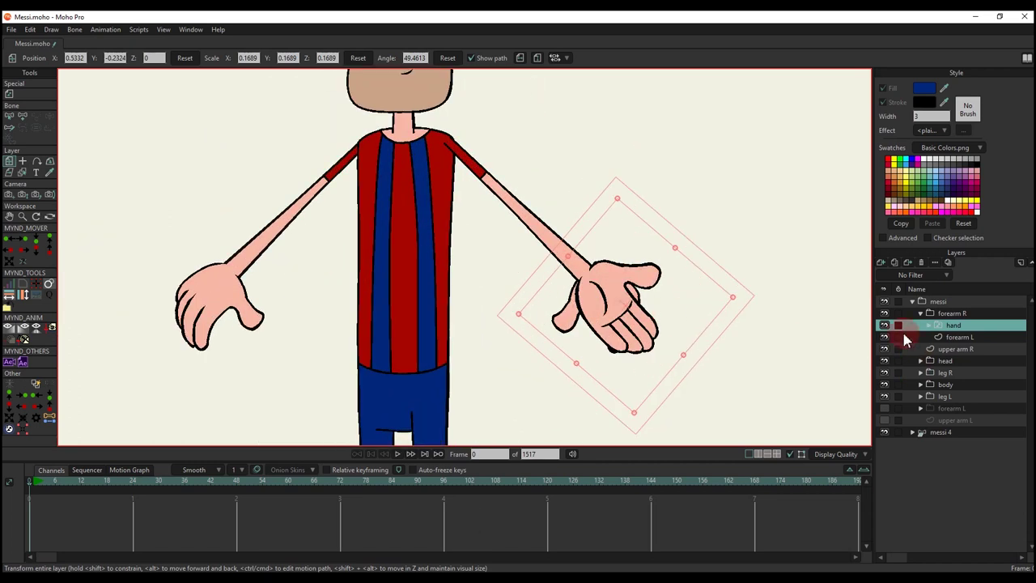
# Step: Hide the messi 4 reference character
pyautogui.click(884, 432)
pyautogui.scroll(-4, 607, 296)
pyautogui.scroll(2, 599, 304)
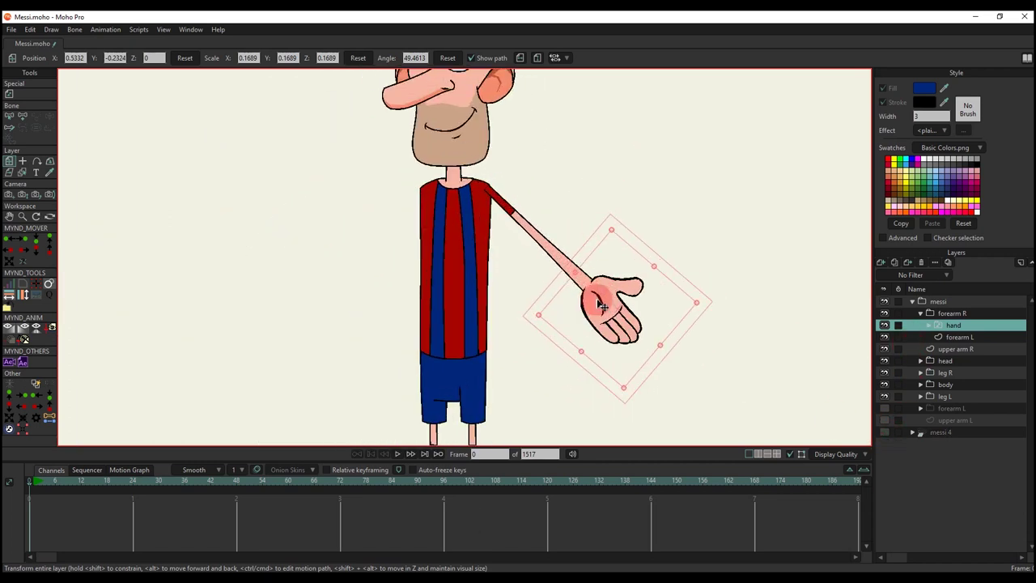
# Step: Preview the hand switch layer's poses, Layer 3.svg to Layer 9.svg, and examine how each one joins the wrist
pyautogui.scroll(-2, 601, 304)
pyautogui.scroll(5, 596, 314)
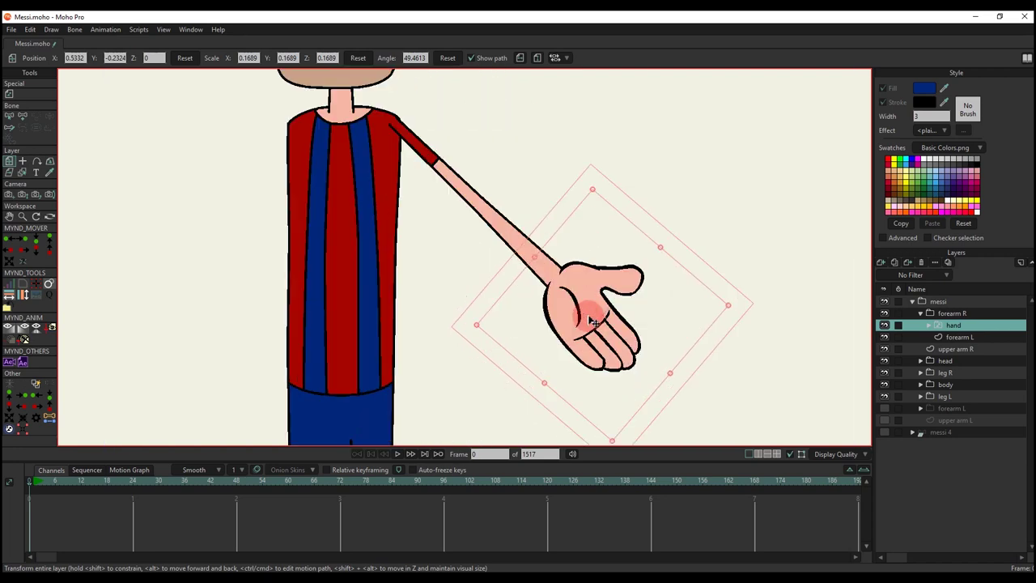
pyautogui.scroll(-2, 590, 316)
pyautogui.scroll(-2, 440, 198)
pyautogui.scroll(2, 501, 243)
pyautogui.click(928, 325)
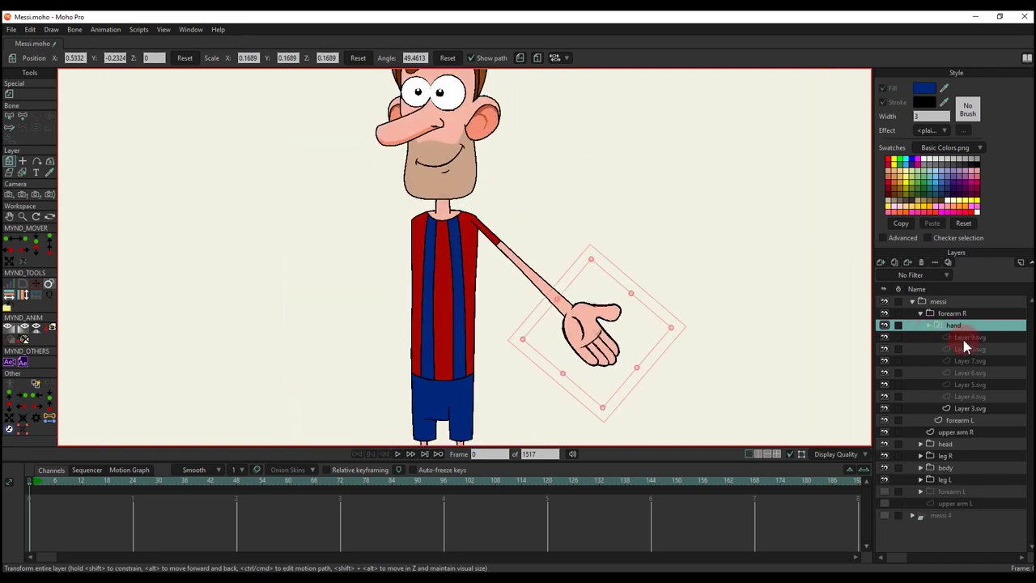
pyautogui.click(969, 349)
pyautogui.click(974, 370)
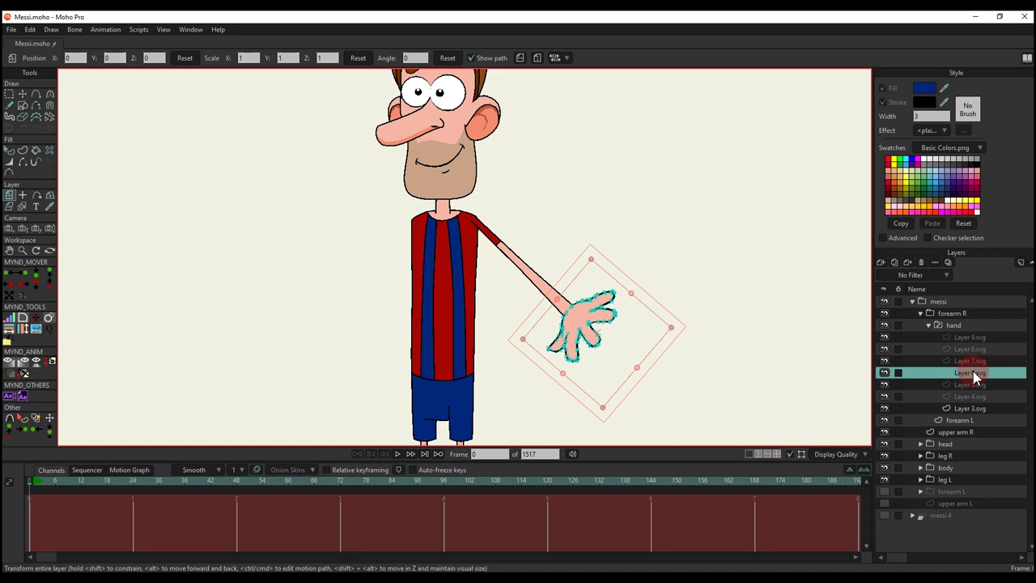
pyautogui.press('q')
pyautogui.click(968, 386)
pyautogui.click(970, 407)
pyautogui.click(970, 387)
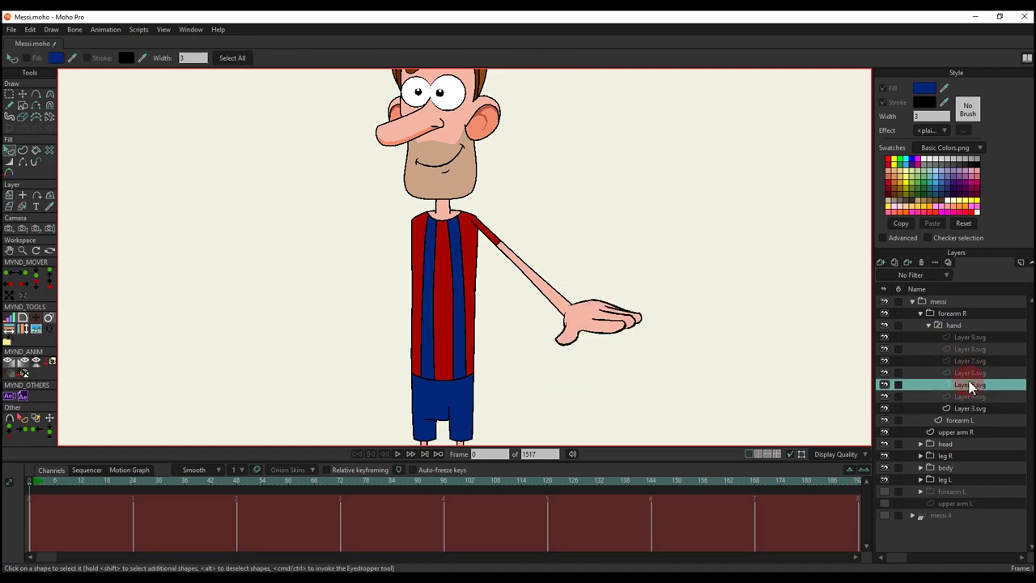
pyautogui.click(970, 372)
pyautogui.click(970, 360)
pyautogui.click(968, 349)
pyautogui.click(970, 337)
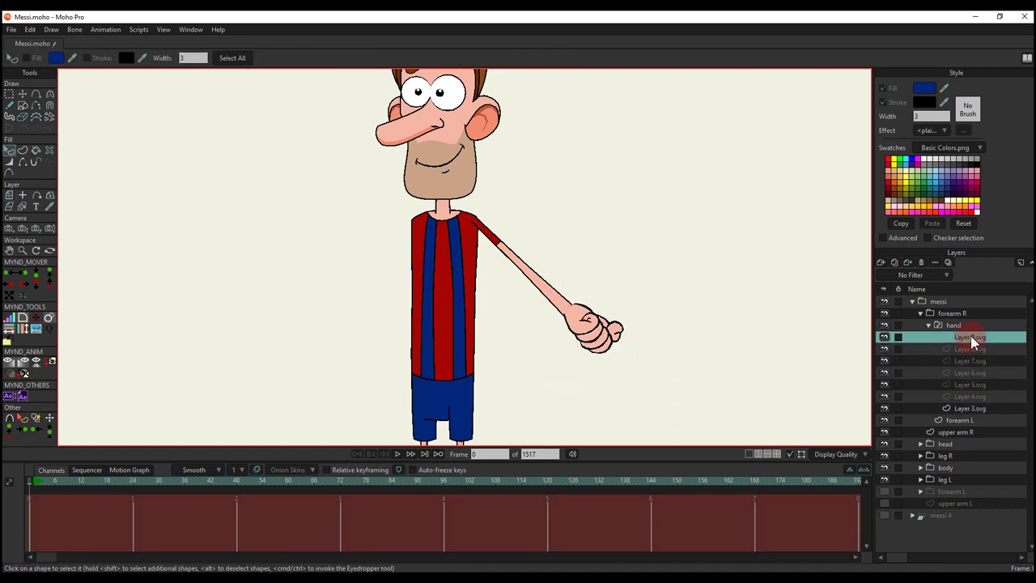
pyautogui.scroll(6, 626, 321)
pyautogui.scroll(-5, 670, 322)
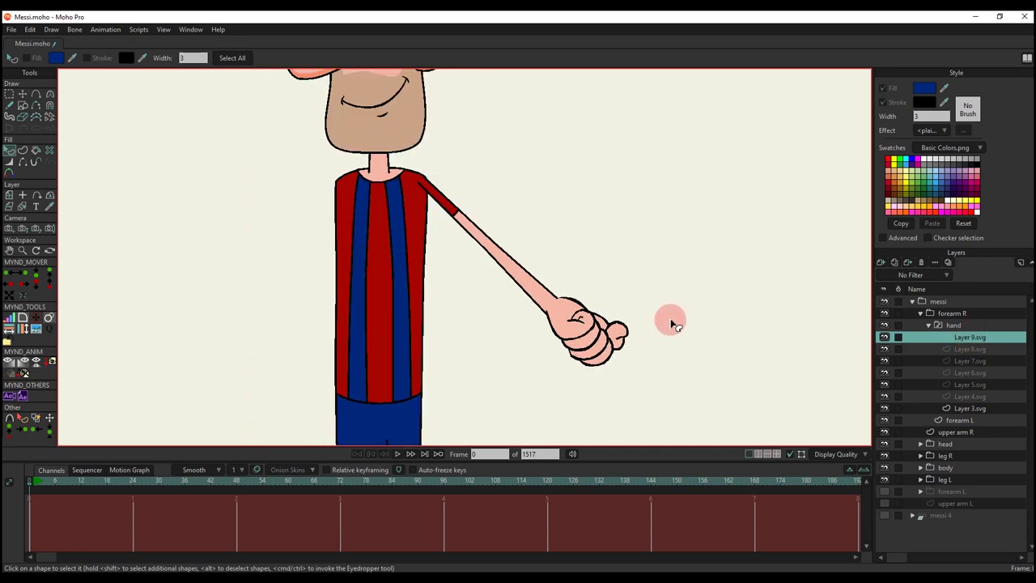
pyautogui.click(943, 349)
pyautogui.click(952, 360)
pyautogui.click(964, 395)
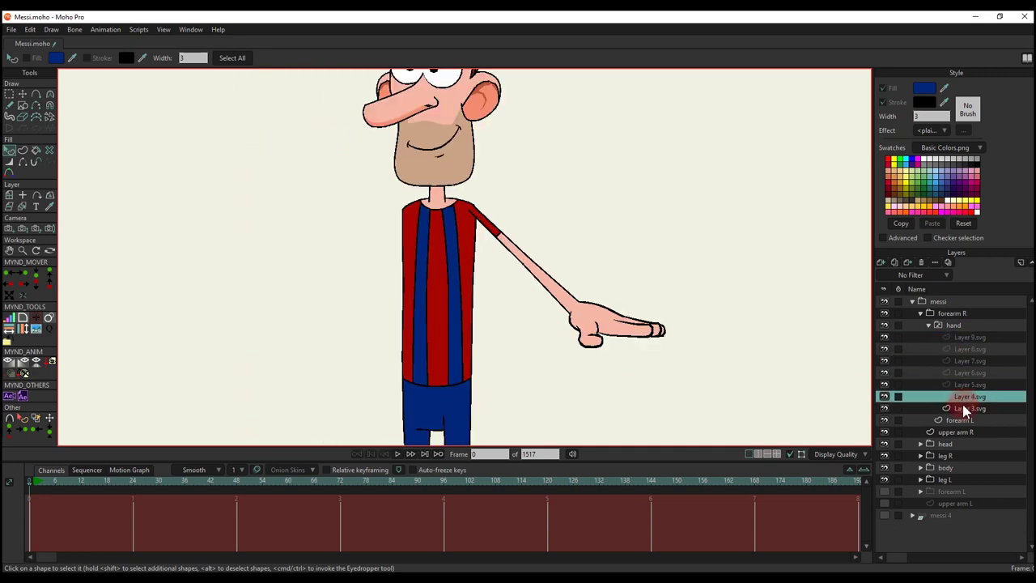
pyautogui.click(966, 411)
# Step: Nudge the hand layer closer to the wrist, to about X 0.5305, Y -0.2342
pyautogui.click(955, 325)
pyautogui.scroll(5, 632, 322)
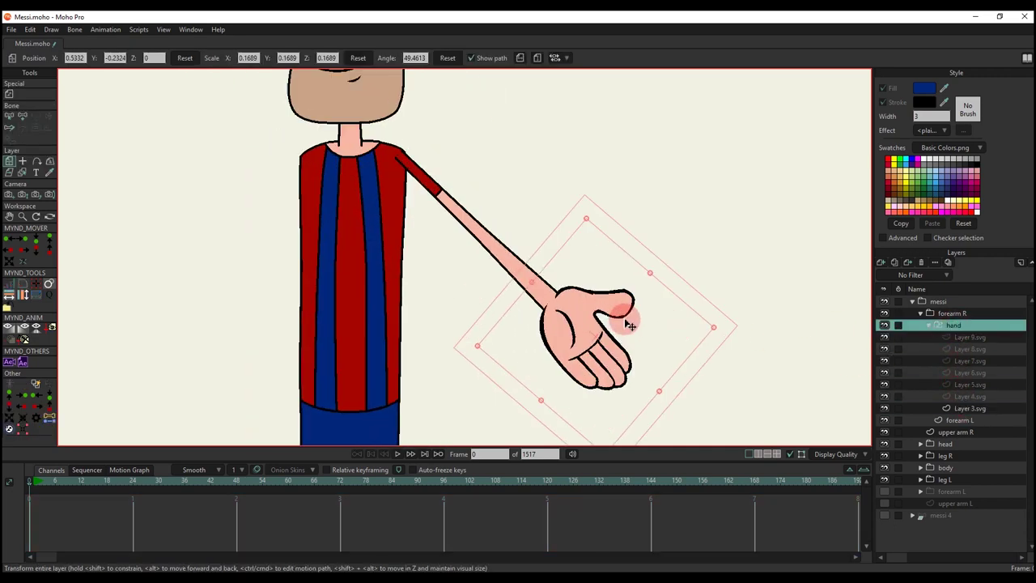
pyautogui.moveTo(595, 309); pyautogui.dragTo(591, 307)
# Step: Cycle through the hand poses again to examine the wrist fit, ending on Layer 3.svg, and collapse the hand layer
pyautogui.click(948, 348)
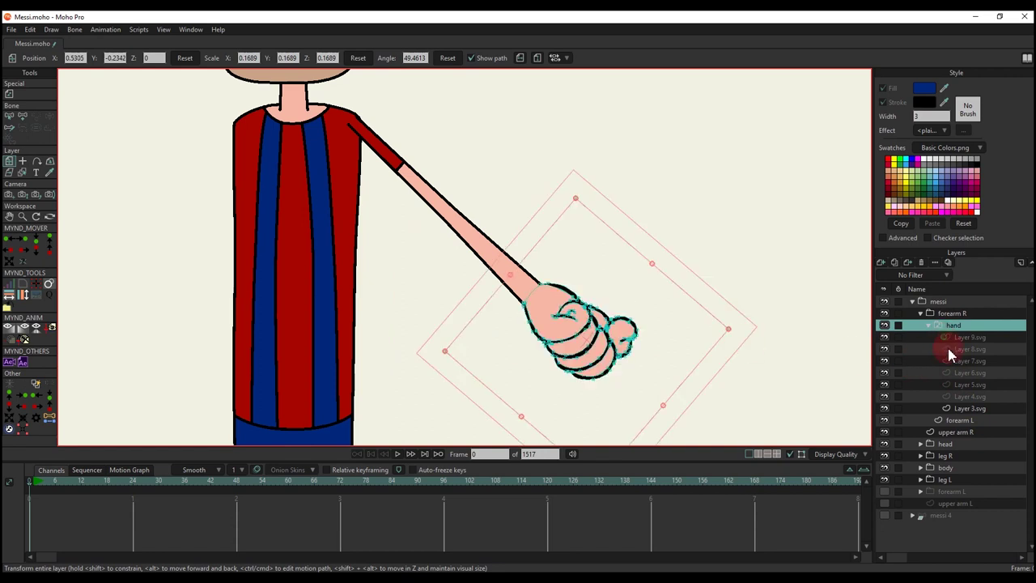
pyautogui.press('q')
pyautogui.click(960, 340)
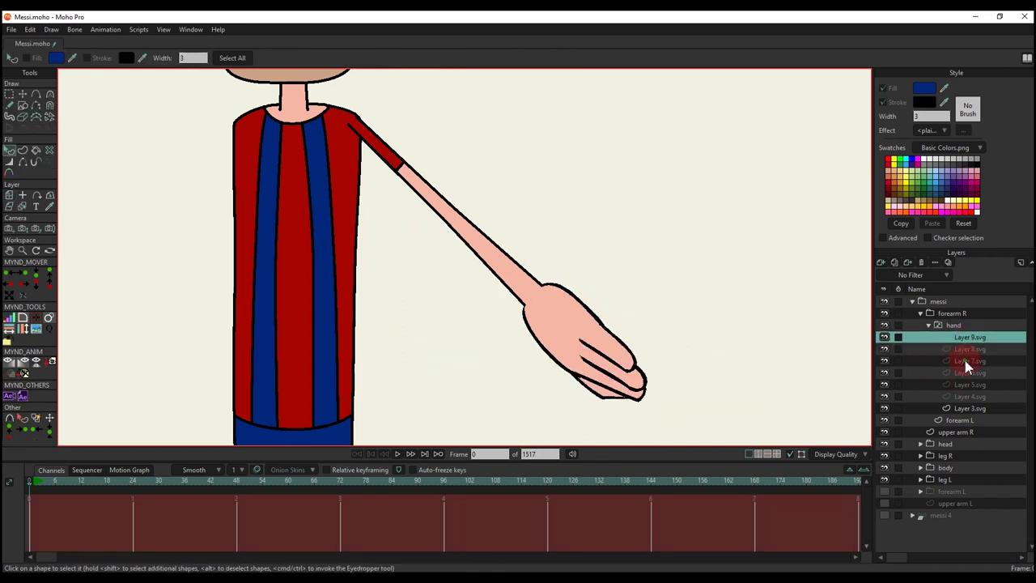
pyautogui.click(967, 362)
pyautogui.click(969, 373)
pyautogui.click(973, 396)
pyautogui.click(975, 407)
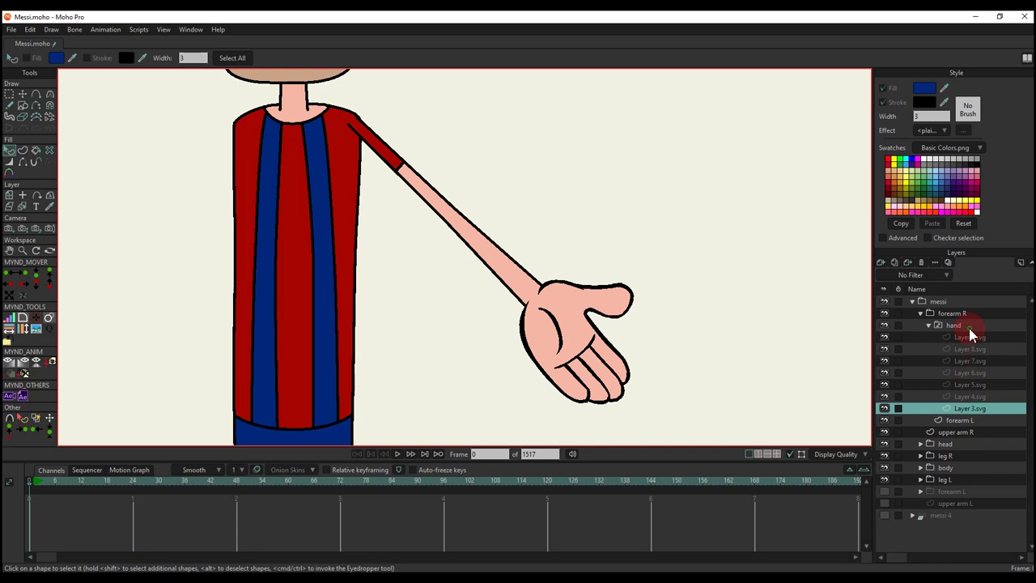
pyautogui.click(969, 328)
pyautogui.click(929, 326)
pyautogui.click(945, 302)
pyautogui.scroll(-4, 531, 230)
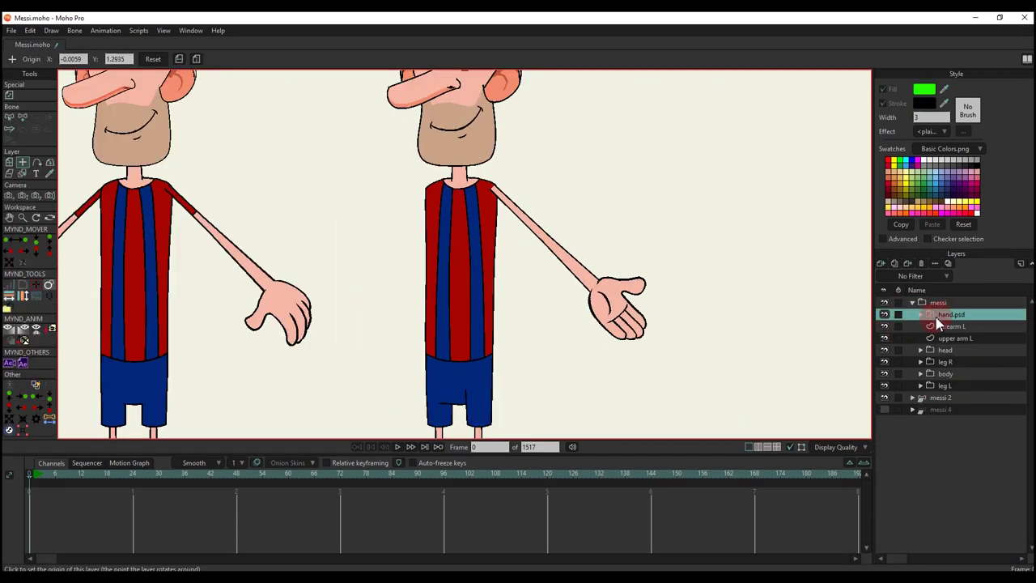
# Step: Group the hand.psd and forearm L layers together and name the group forearm R
pyautogui.keyDown('ctrl'); pyautogui.click(949, 327); pyautogui.keyUp('ctrl')
pyautogui.rightClick(953, 317)
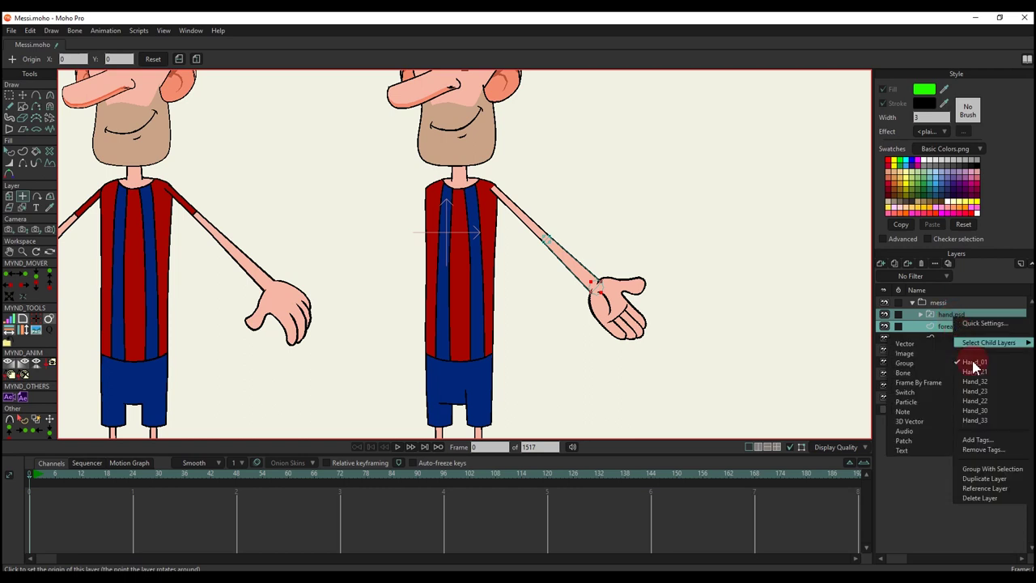
pyautogui.click(993, 468)
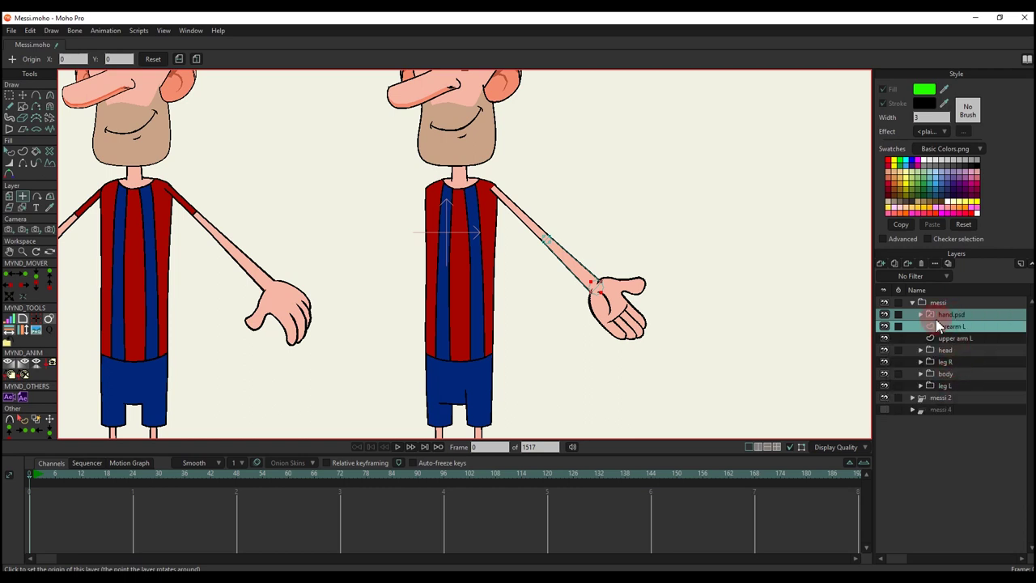
pyautogui.doubleClick(949, 316)
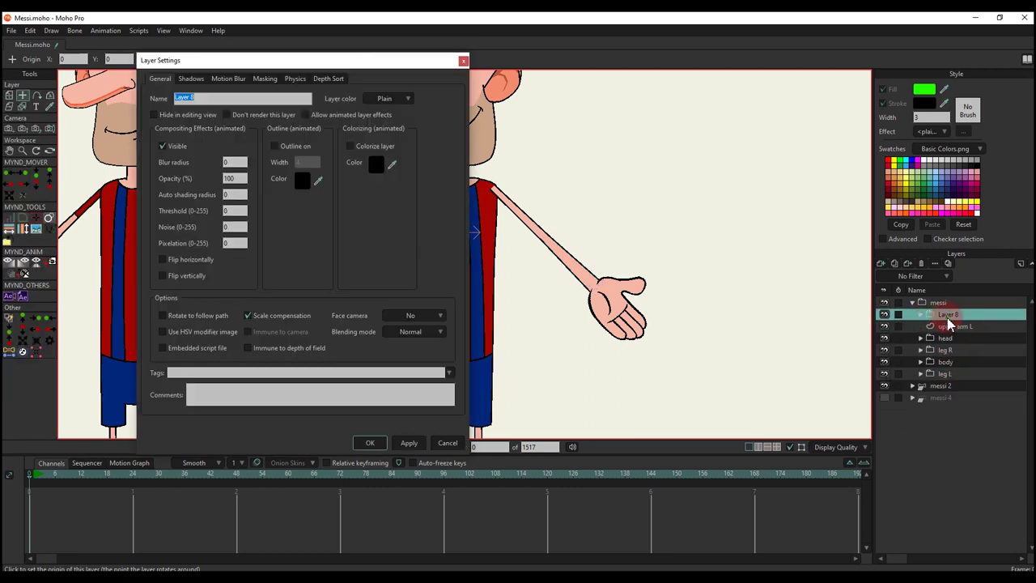
pyautogui.write('forearm')
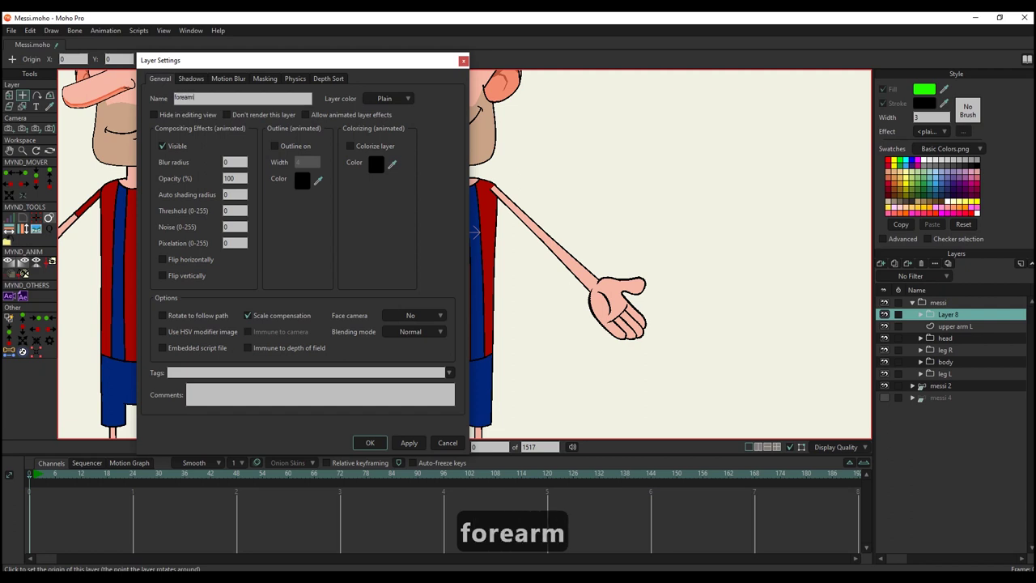
pyautogui.write(' L')
pyautogui.press('BackSpace')
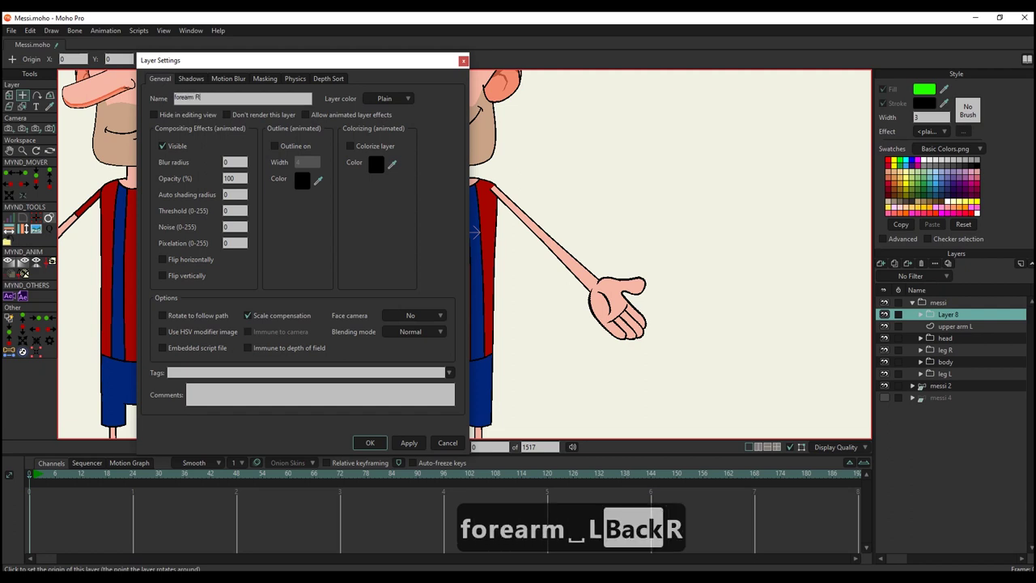
pyautogui.press('Return')
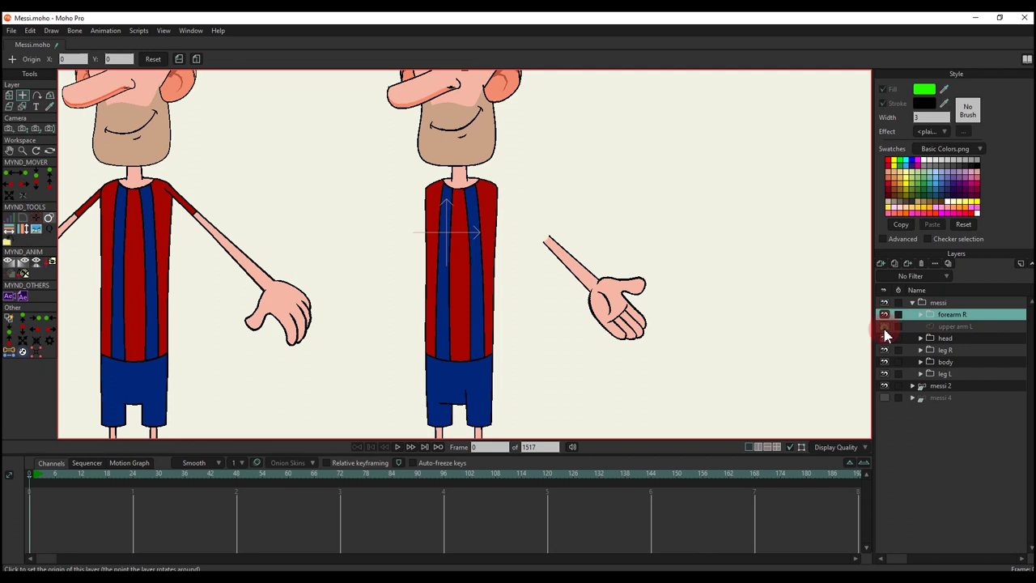
# Step: Rename the upper arm L layer as upper arm R
pyautogui.doubleClick(955, 328)
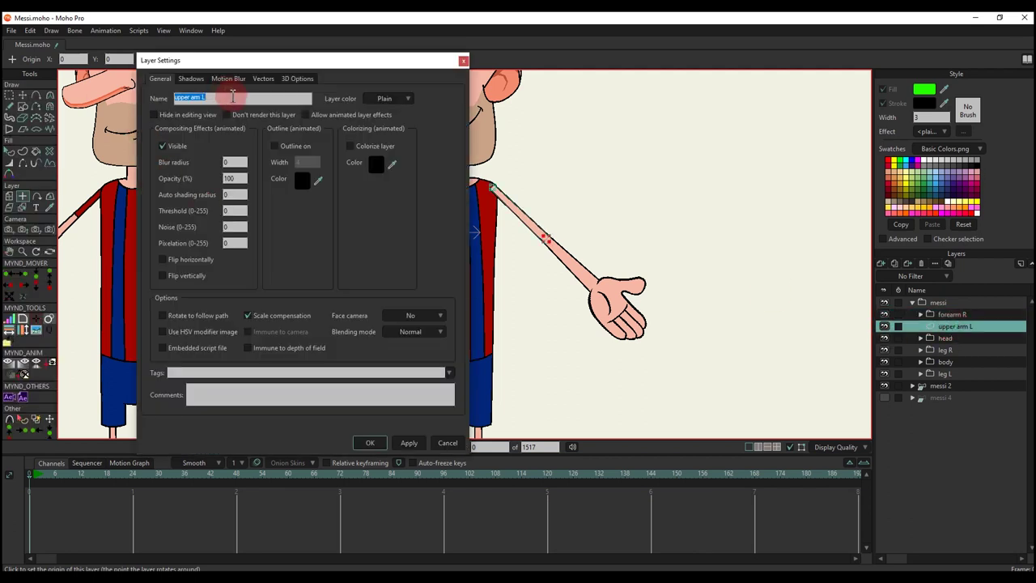
pyautogui.press('BackSpace')
pyautogui.write('R')
pyautogui.press('Return')
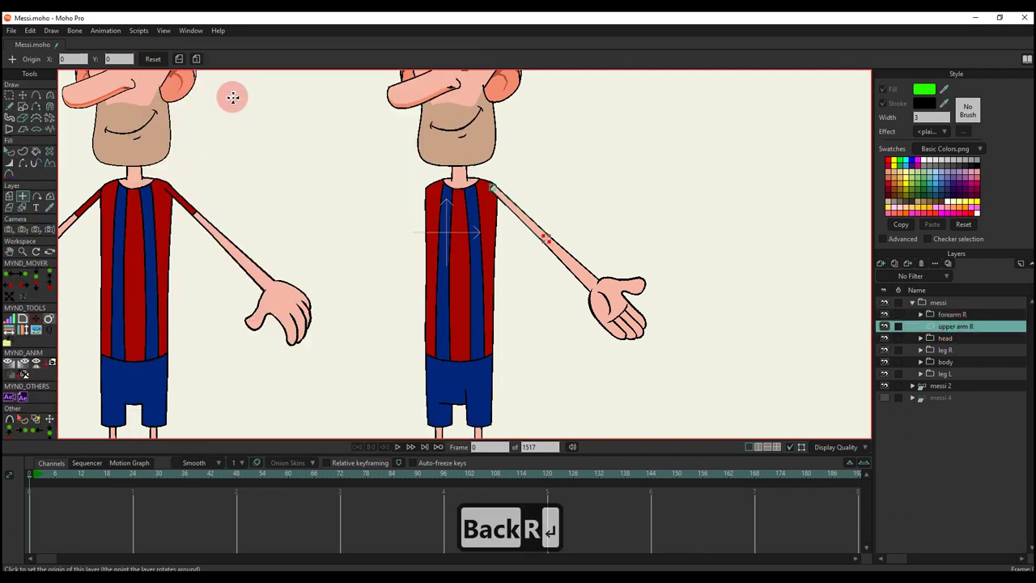
# Step: Show the messi 4 reference character and hide the upper arm R layer to expose the reference sleeve
pyautogui.press('m')
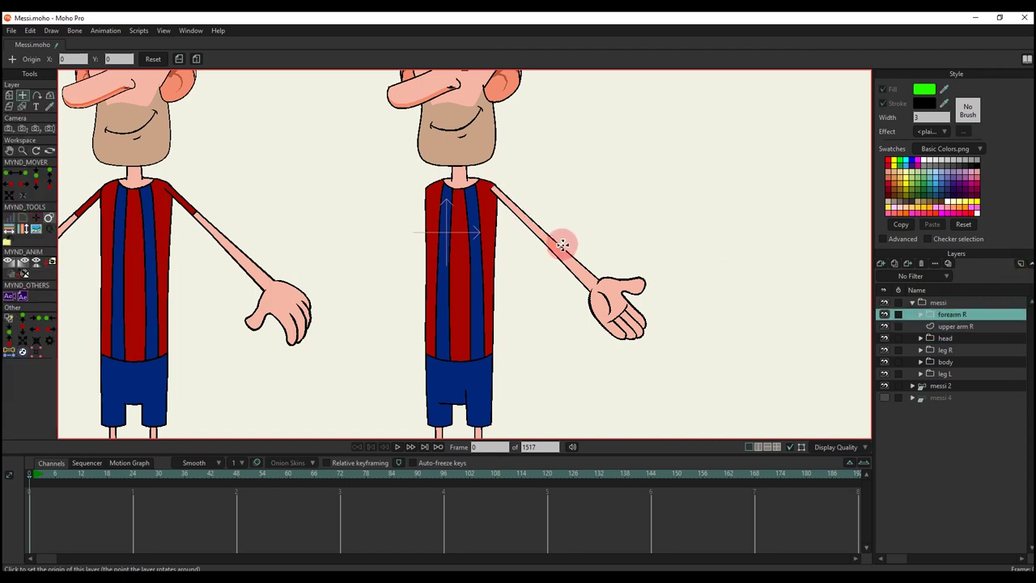
pyautogui.scroll(4, 534, 216)
pyautogui.scroll(-4, 534, 216)
pyautogui.moveTo(534, 216); pyautogui.dragTo(588, 241)
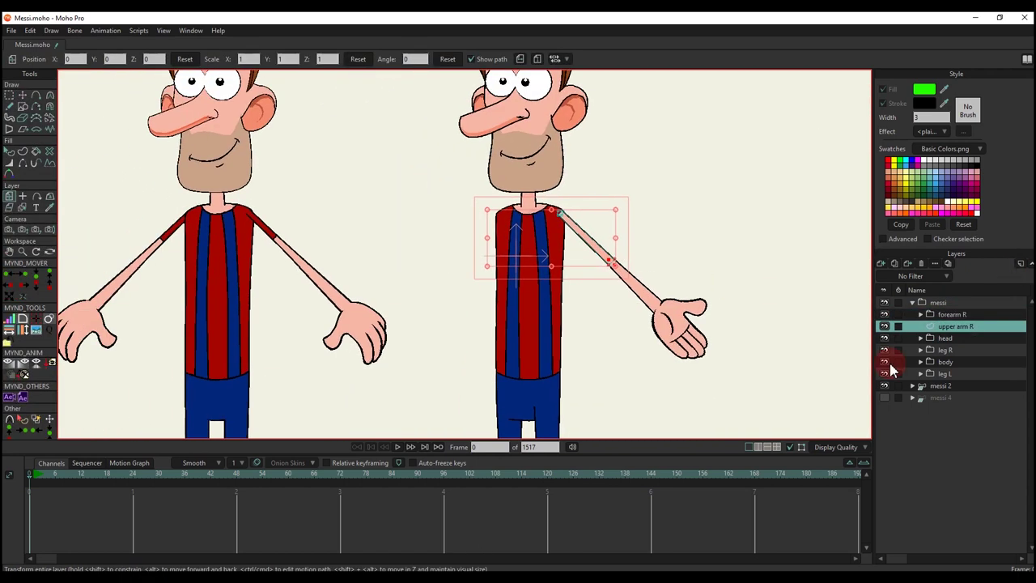
pyautogui.click(885, 398)
pyautogui.scroll(3, 541, 232)
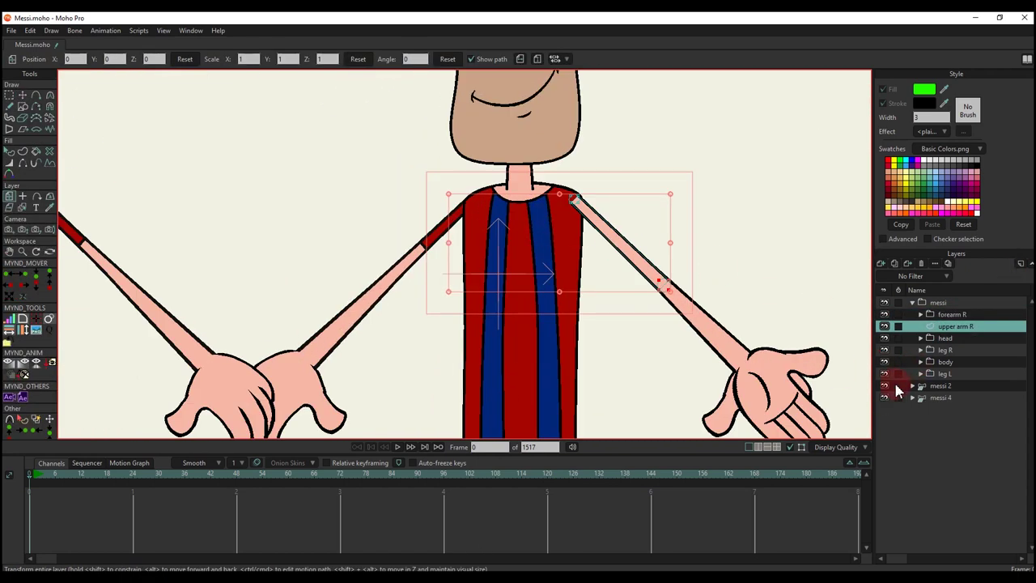
pyautogui.click(886, 327)
pyautogui.scroll(3, 574, 224)
pyautogui.moveTo(591, 221); pyautogui.dragTo(643, 263)
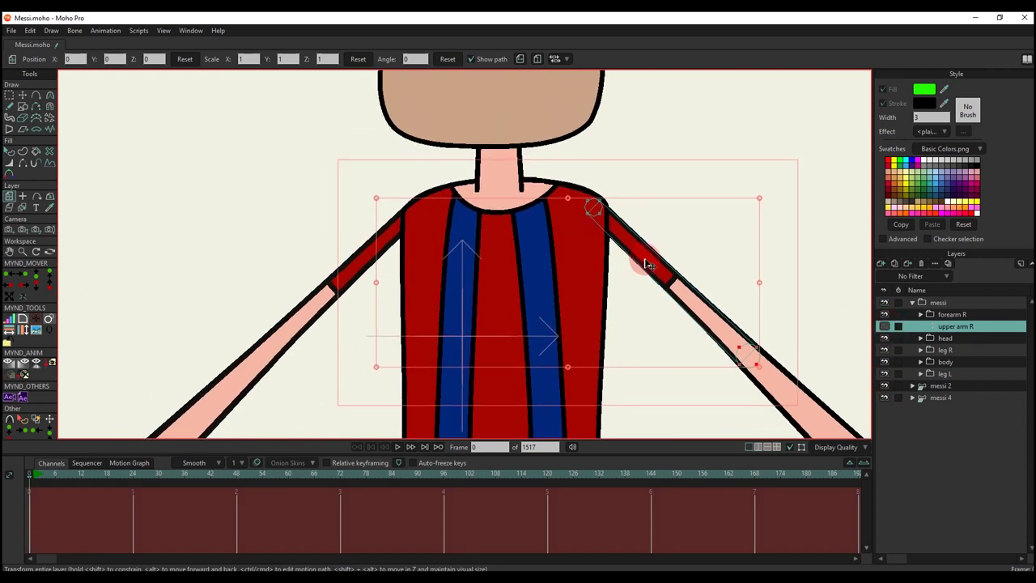
# Step: Draw a line across upper arm R along the reference sleeve's edge, welding its ends to both sides of the arm outline
pyautogui.scroll(5, 655, 268)
pyautogui.press('a')
pyautogui.scroll(2, 692, 289)
pyautogui.scroll(2, 704, 304)
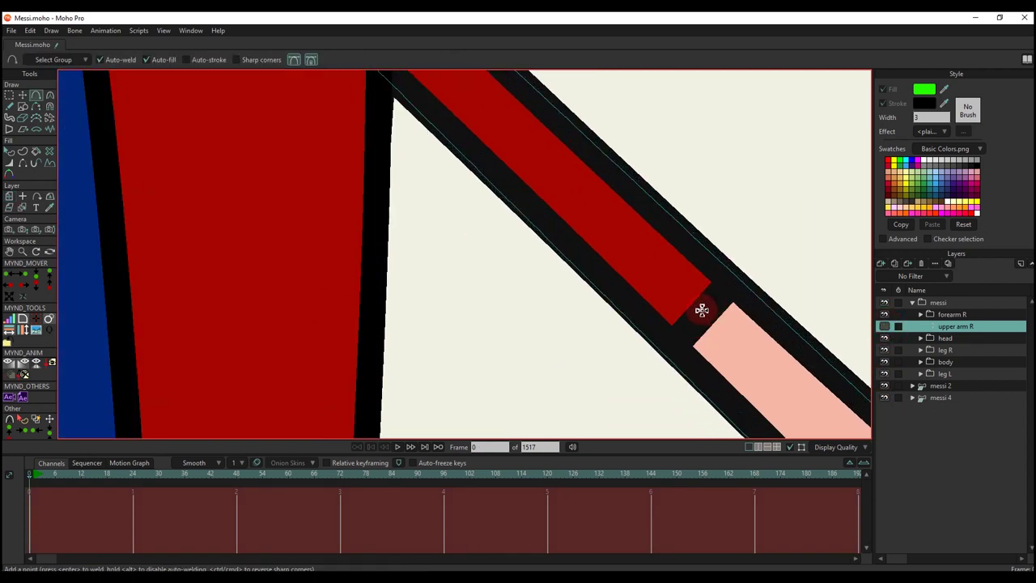
pyautogui.moveTo(701, 312); pyautogui.dragTo(670, 347)
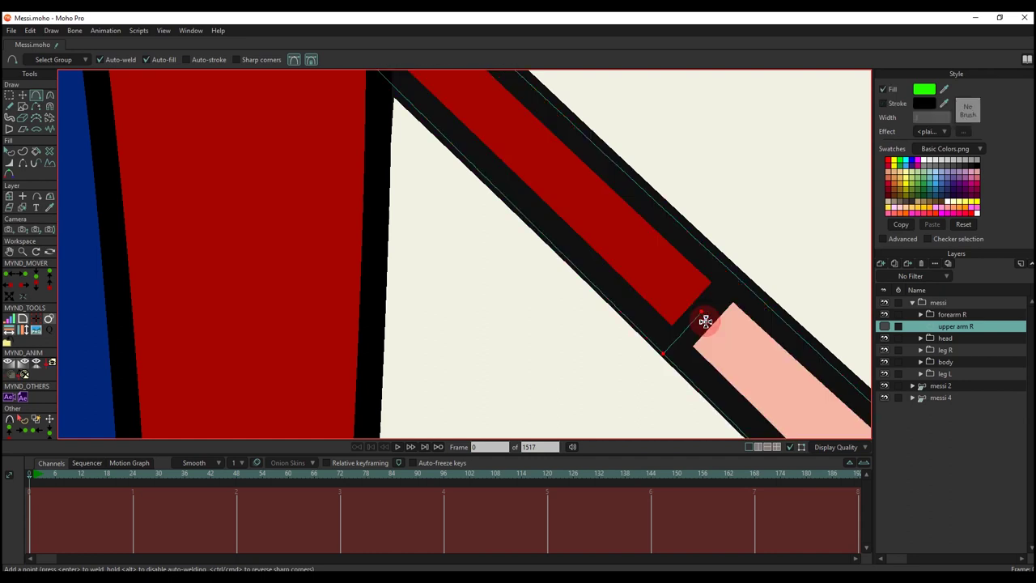
pyautogui.press('t')
pyautogui.click(735, 283)
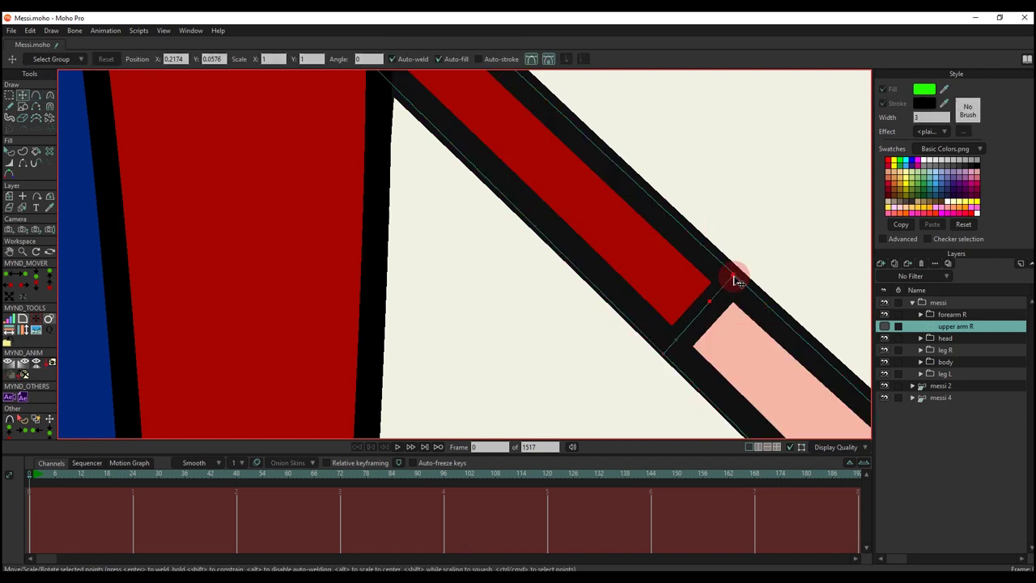
pyautogui.scroll(-5, 631, 275)
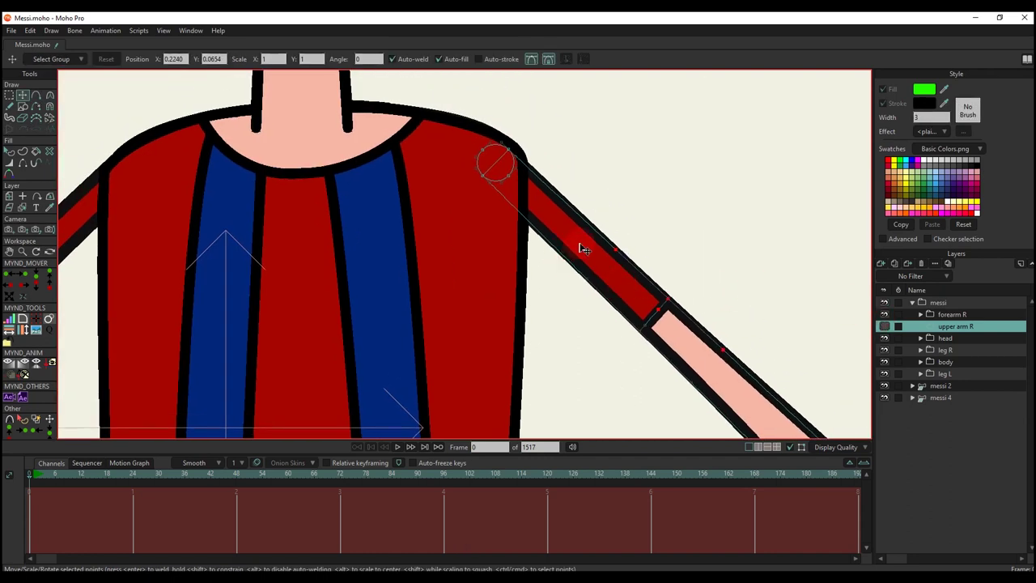
pyautogui.click(581, 245)
pyautogui.scroll(-2, 581, 246)
pyautogui.moveTo(601, 283); pyautogui.dragTo(573, 216)
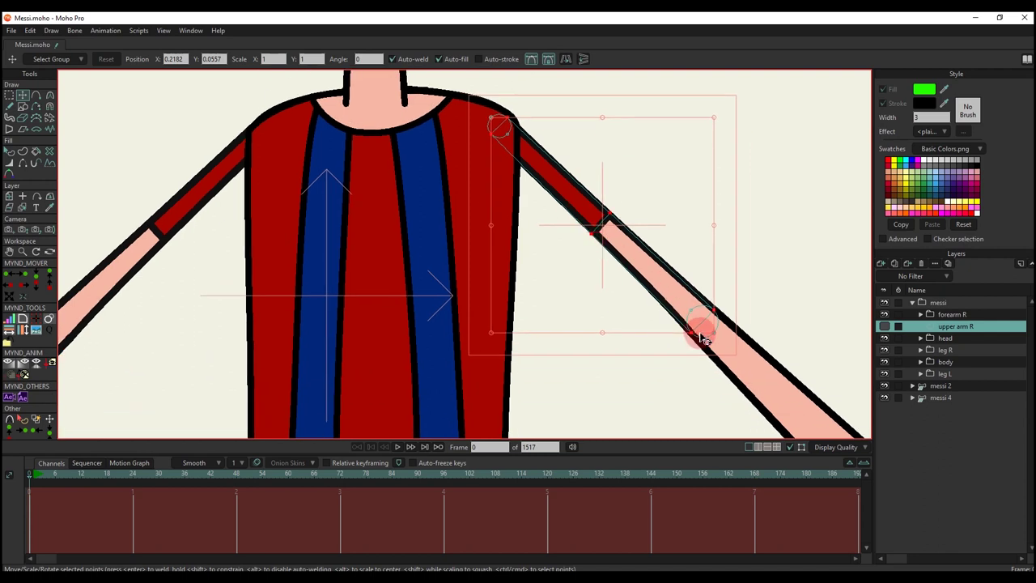
# Step: Swap the messi 4 reference for the visible upper arm R layer and delete the green fill shape on the arm
pyautogui.click(885, 398)
pyautogui.scroll(-2, 655, 292)
pyautogui.moveTo(656, 297); pyautogui.dragTo(639, 295)
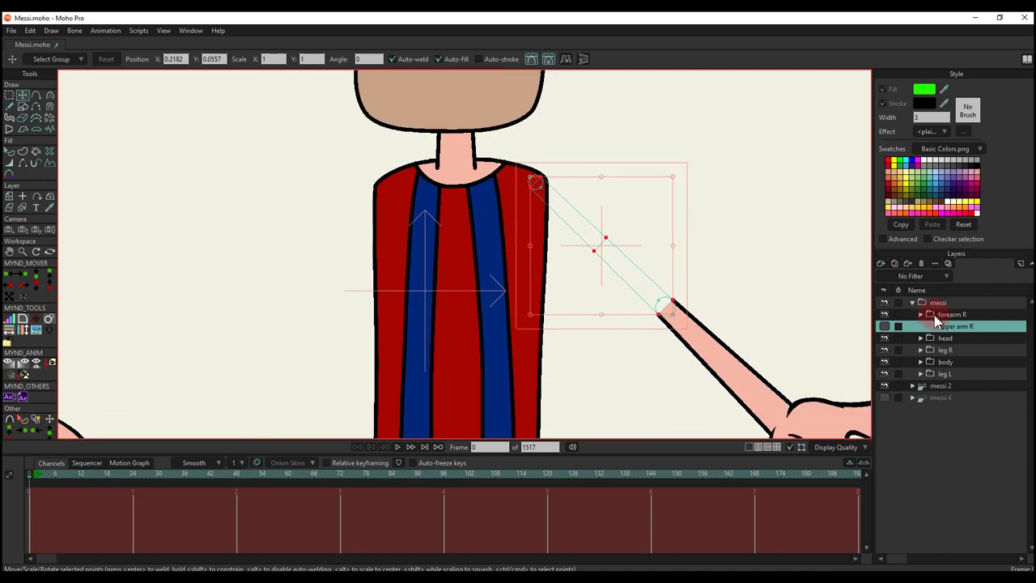
pyautogui.scroll(1, 850, 314)
pyautogui.click(884, 327)
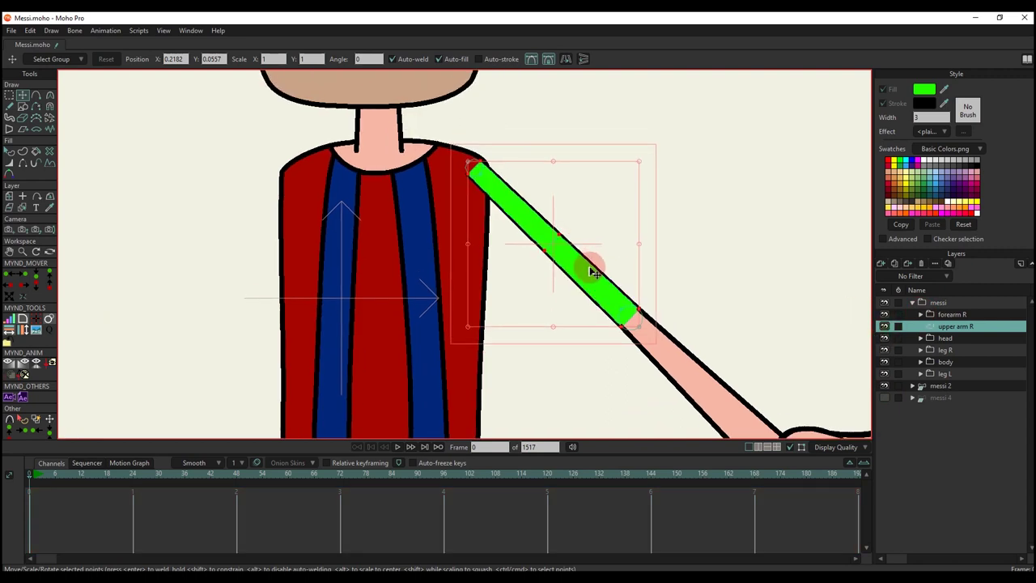
pyautogui.press('q')
pyautogui.press('BackSpace')
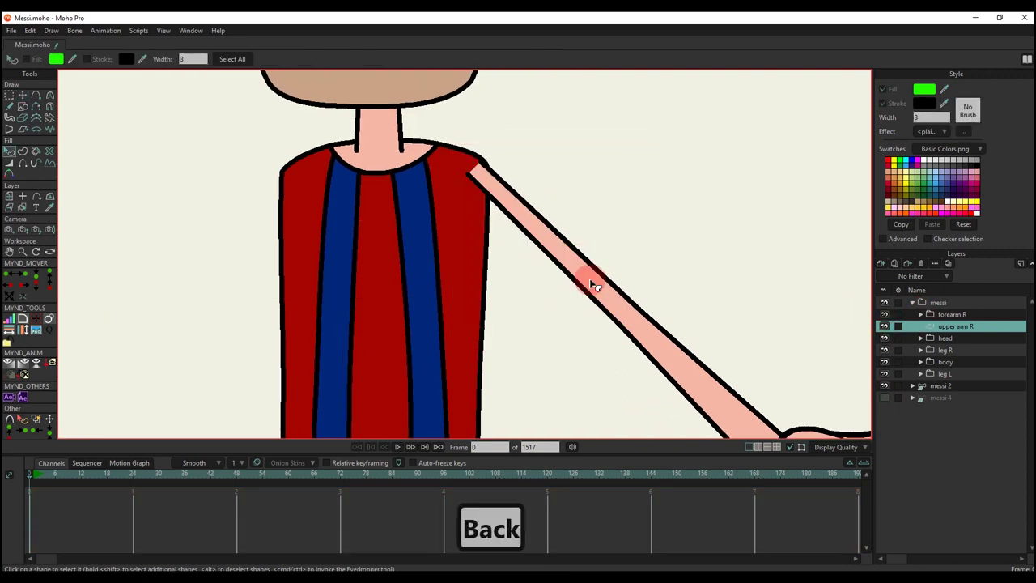
# Step: Create a filled and stroked sleeve shape on upper arm R from the shoulder to the dividing line, coloured the shirt's dark red
pyautogui.press('g')
pyautogui.scroll(2, 551, 232)
pyautogui.click(548, 238)
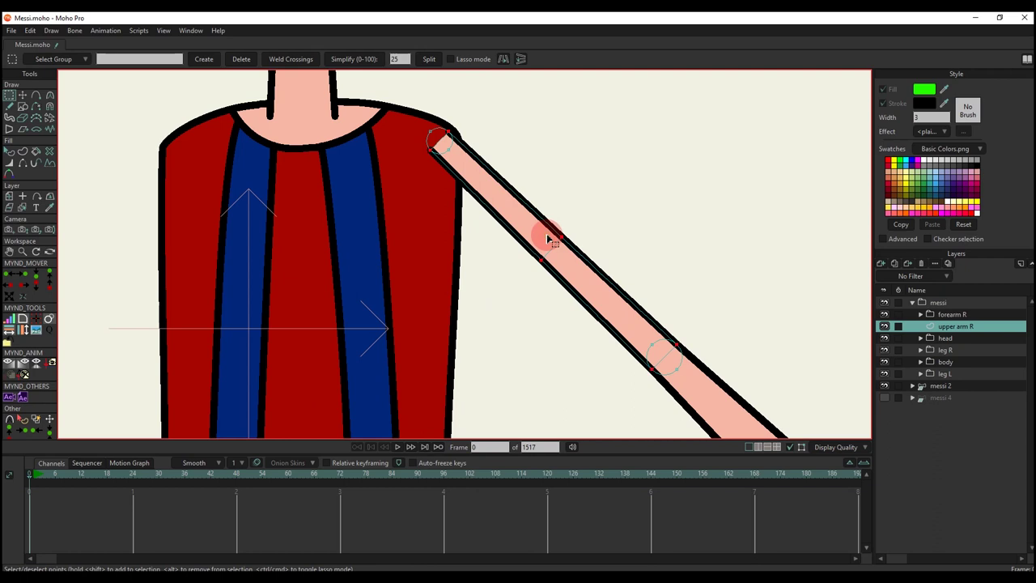
pyautogui.press('g')
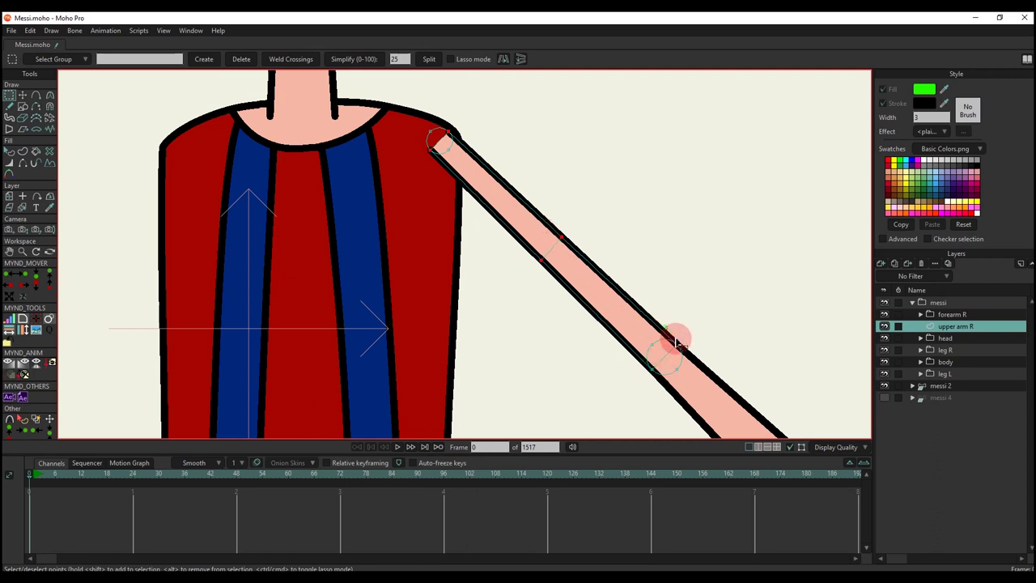
pyautogui.click(459, 162)
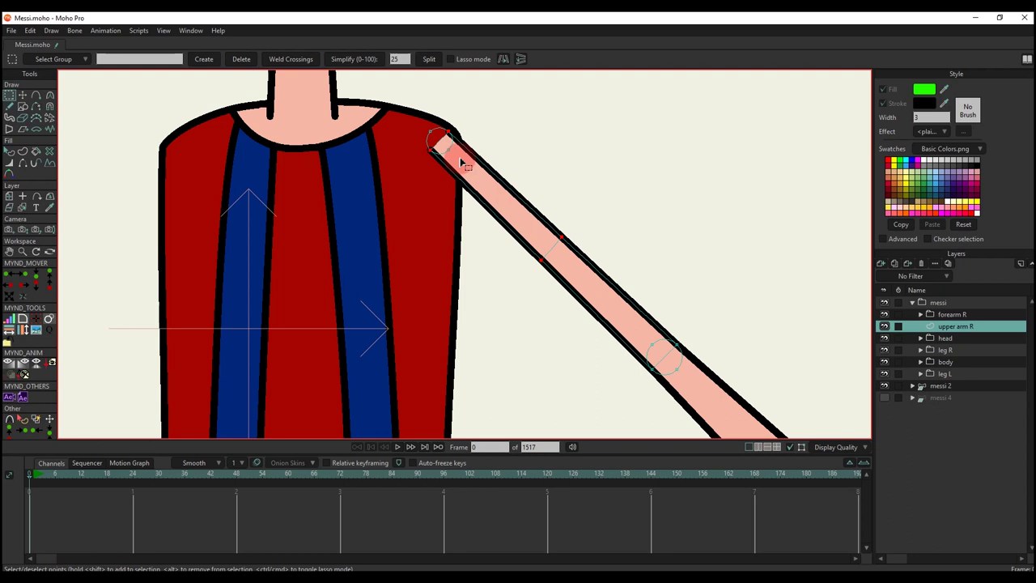
pyautogui.click(23, 154)
pyautogui.click(495, 158)
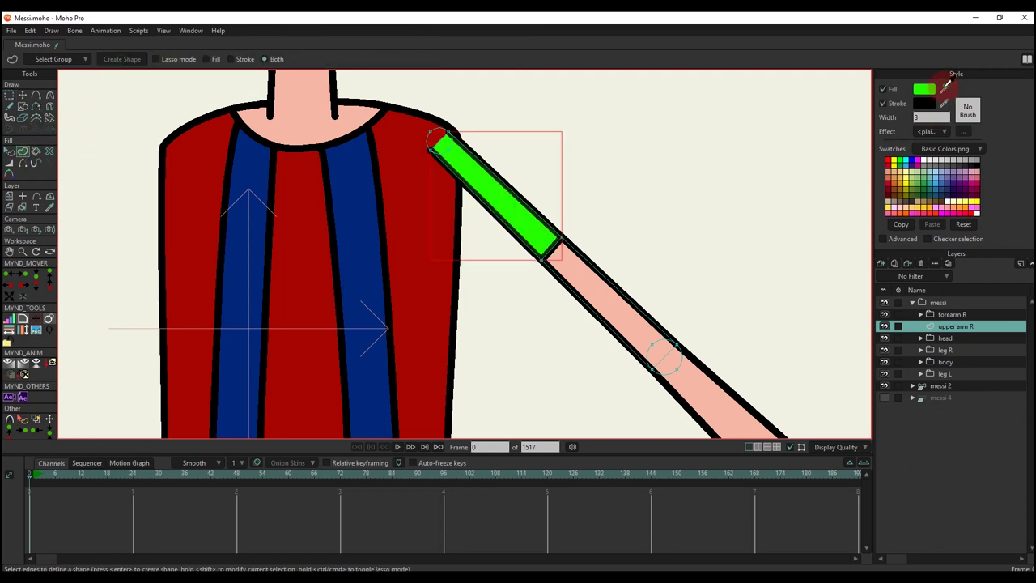
pyautogui.press('Return')
pyautogui.press('q')
pyautogui.scroll(-4, 535, 227)
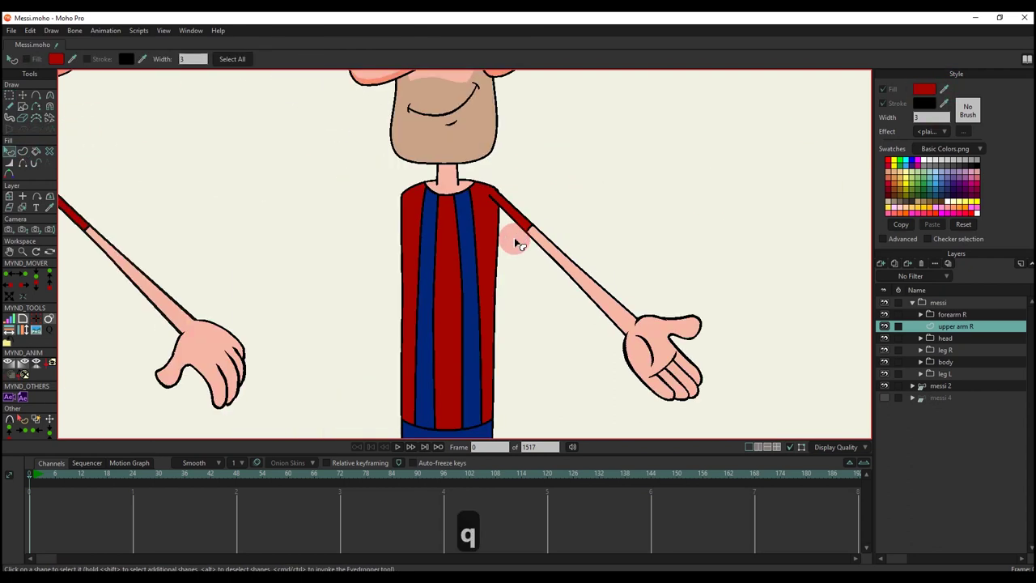
# Step: Duplicate the forearm R and upper arm R layers together and move the copies below leg L inside the messi group
pyautogui.click(952, 315)
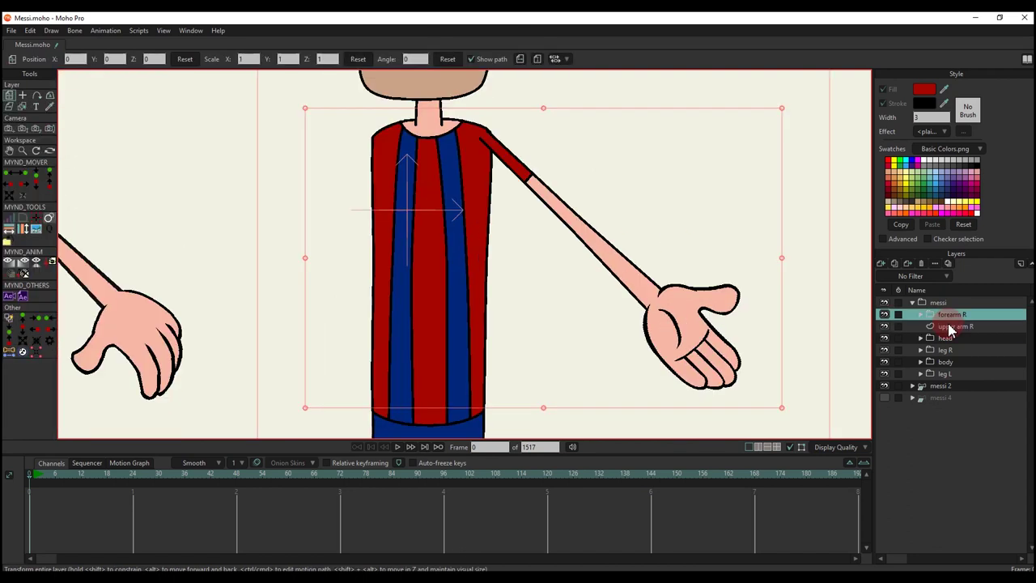
pyautogui.click(944, 328)
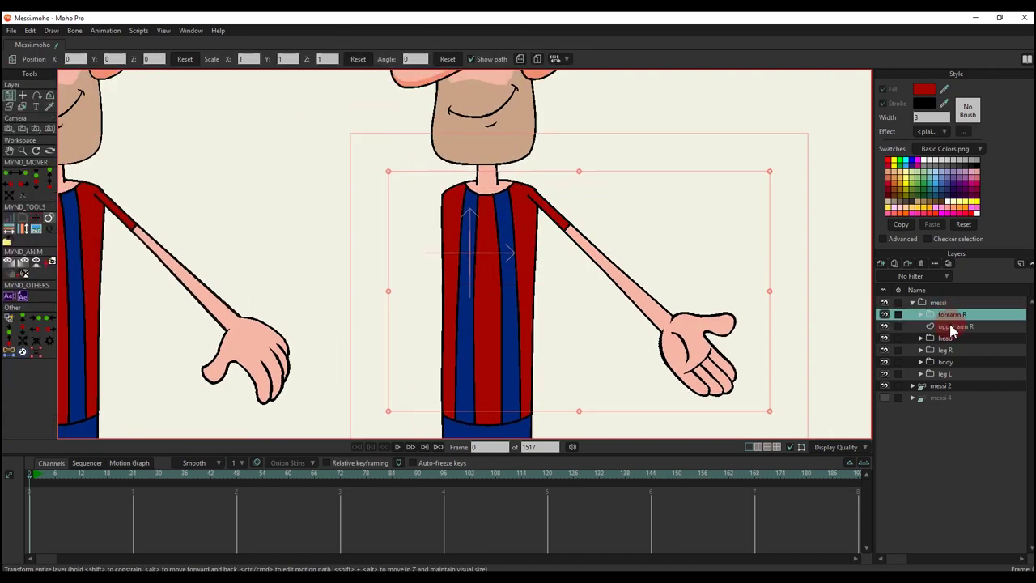
pyautogui.click(953, 327)
pyautogui.keyDown('ctrl'); pyautogui.click(952, 315); pyautogui.keyUp('ctrl')
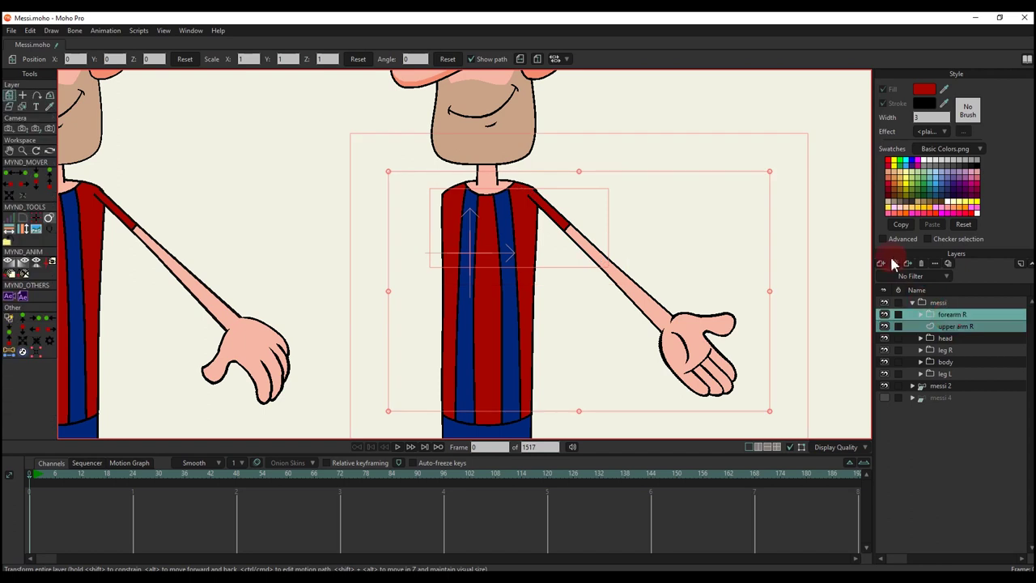
pyautogui.hotkey('ctrl', 'd')
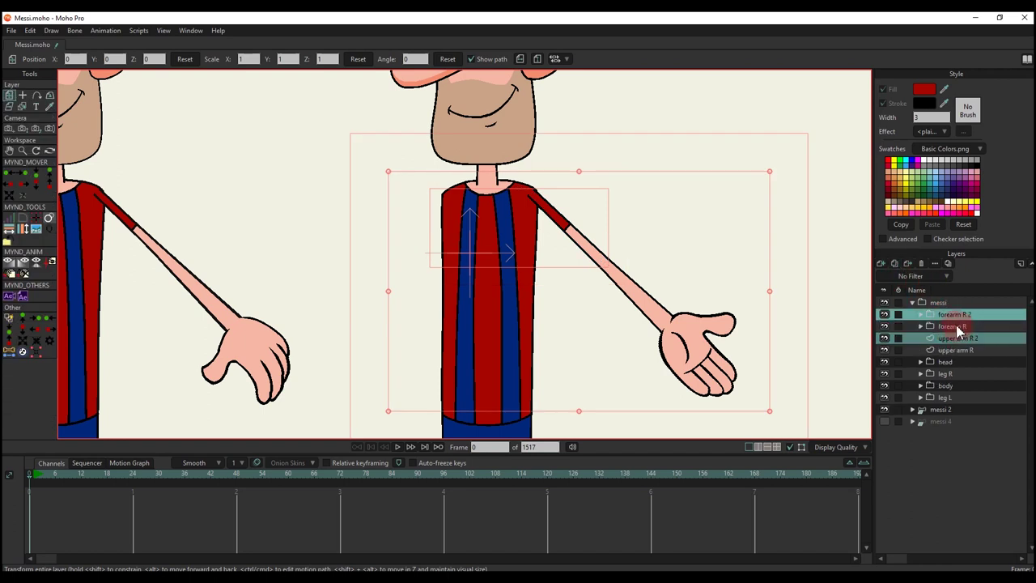
pyautogui.moveTo(960, 321); pyautogui.dragTo(956, 401)
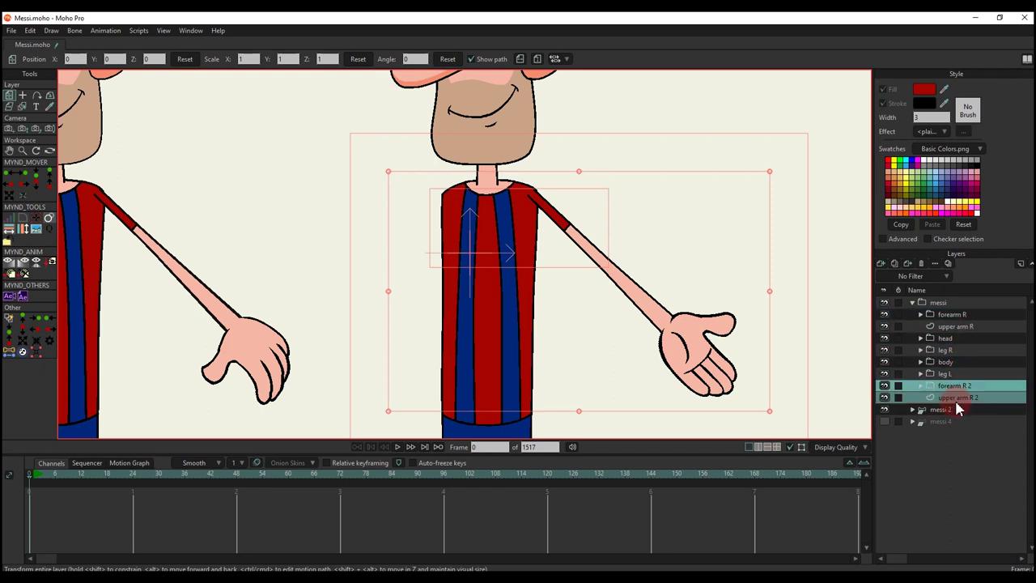
# Step: Flip the two copied arm layers horizontally and move them to X 0.0946, attaching the arm to the opposite shoulder
pyautogui.click(520, 58)
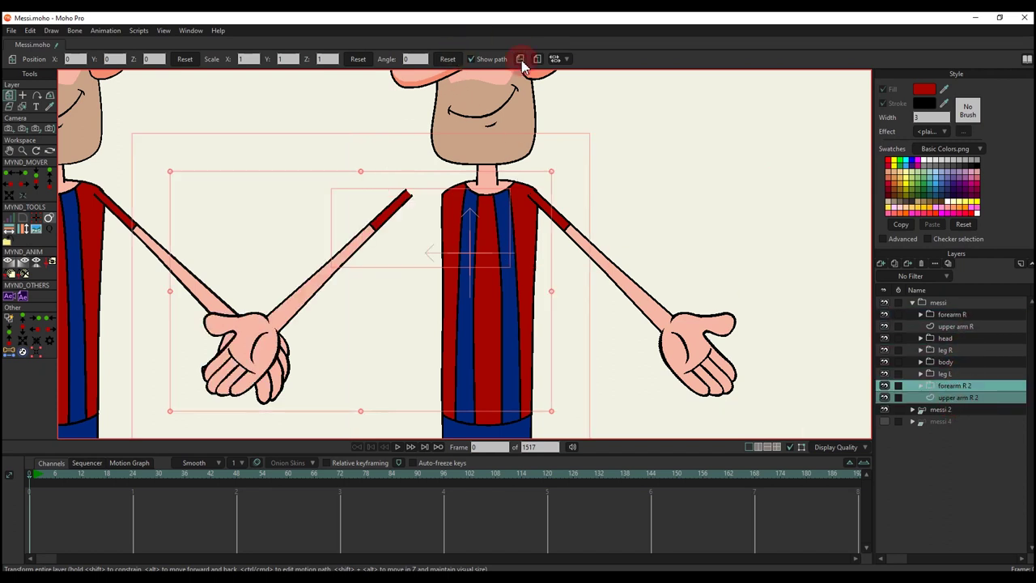
pyautogui.moveTo(411, 224); pyautogui.dragTo(423, 243)
pyautogui.scroll(5, 426, 201)
pyautogui.moveTo(459, 206); pyautogui.dragTo(463, 203)
pyautogui.scroll(-6, 463, 204)
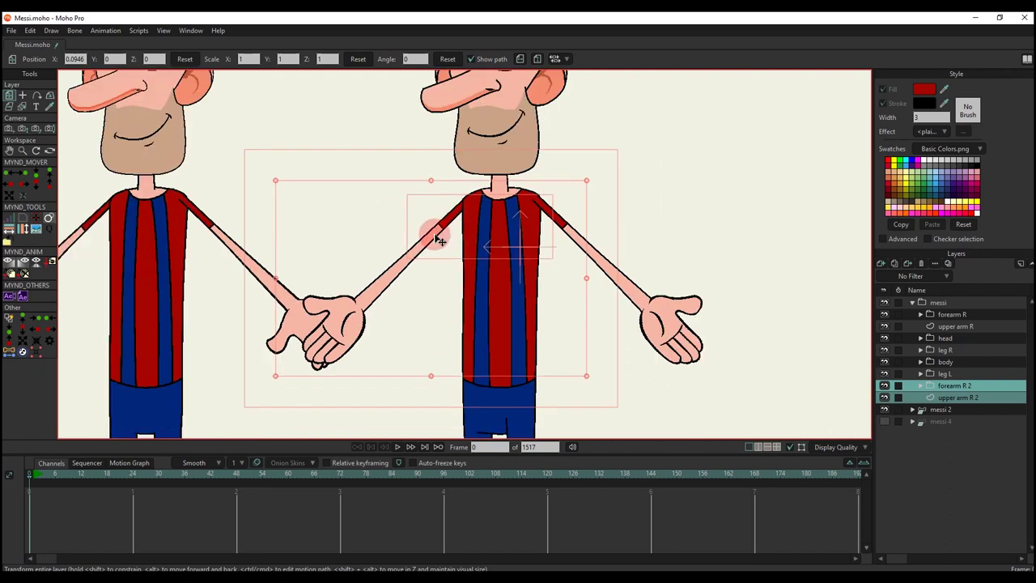
pyautogui.moveTo(407, 275); pyautogui.dragTo(466, 252)
pyautogui.scroll(-1, 469, 256)
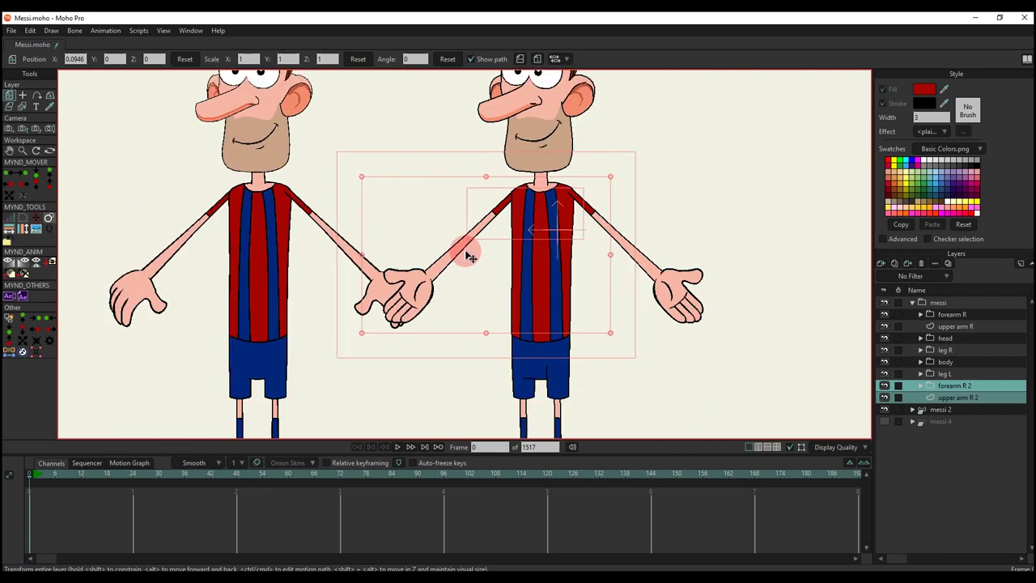
pyautogui.scroll(-2, 469, 256)
pyautogui.scroll(3, 469, 256)
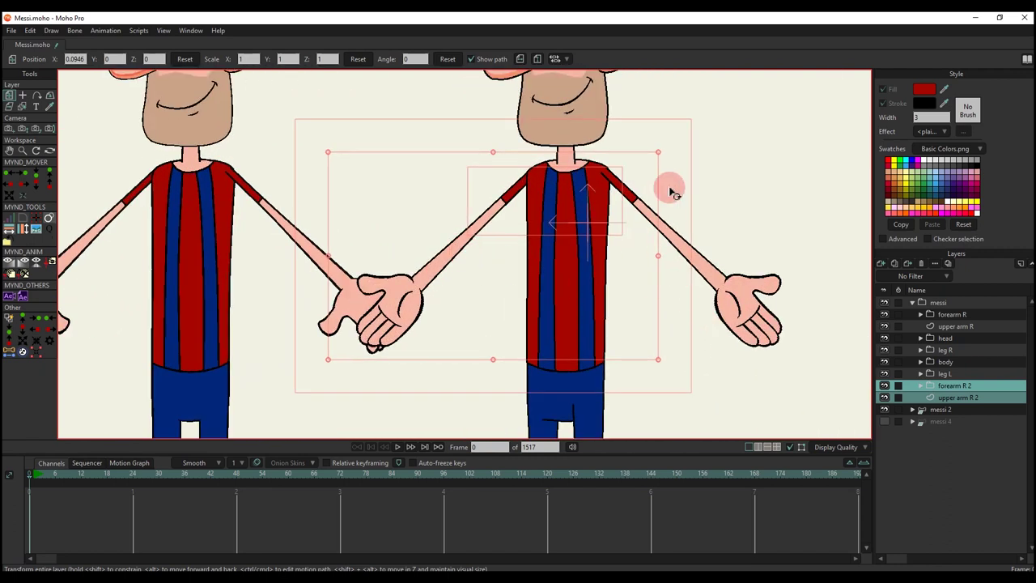
# Step: Scale the mirrored arm layers uniformly to 0.9657 and shift them to X 0.0831 against the shoulder
pyautogui.moveTo(658, 153); pyautogui.dragTo(655, 154)
pyautogui.scroll(2, 551, 188)
pyautogui.moveTo(549, 191); pyautogui.dragTo(544, 191)
pyautogui.scroll(-2, 680, 206)
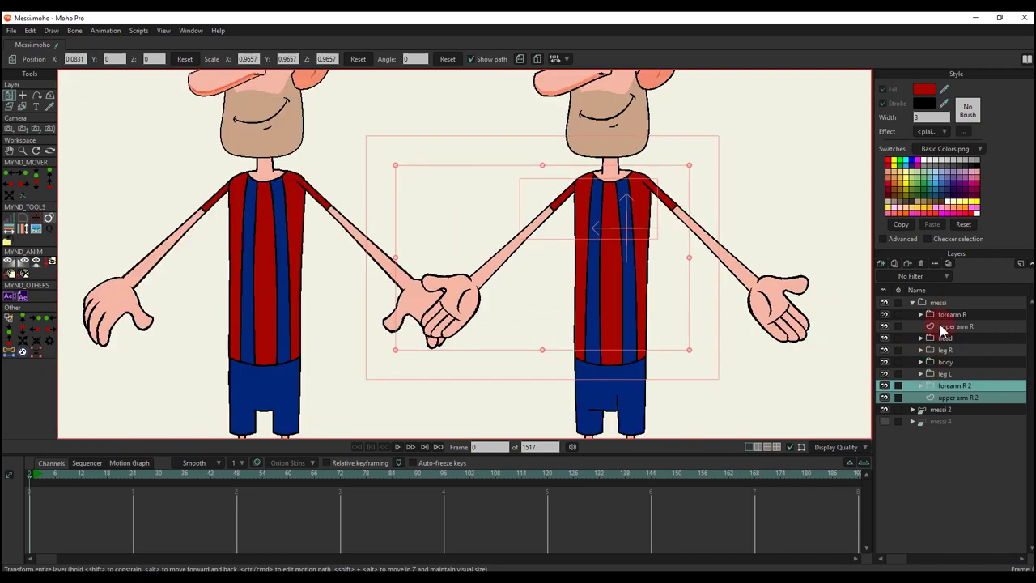
# Step: Rename the copied forearm layer as forearm L and the copied upper arm layer as upper arm L
pyautogui.click(964, 388)
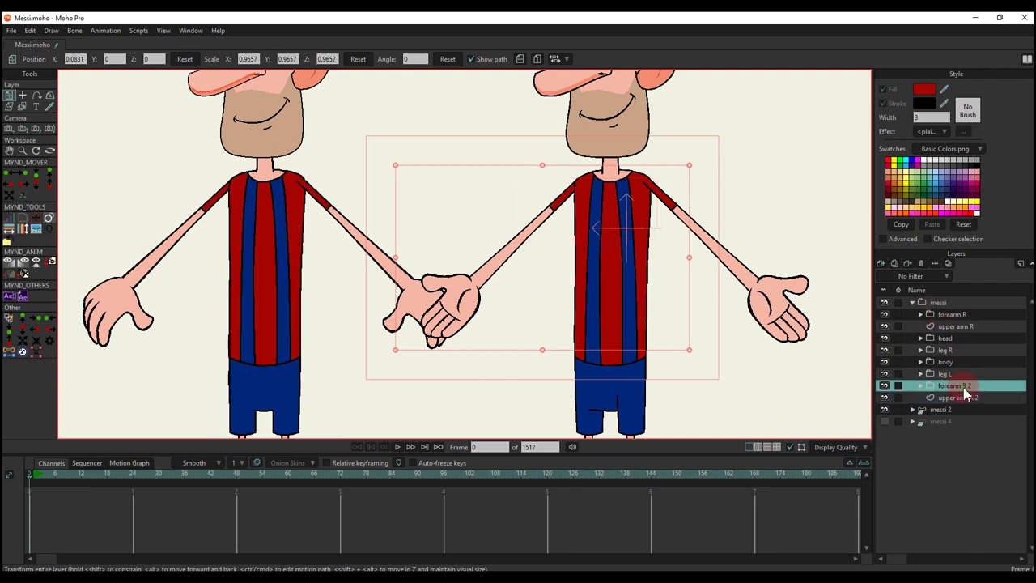
pyautogui.doubleClick(965, 388)
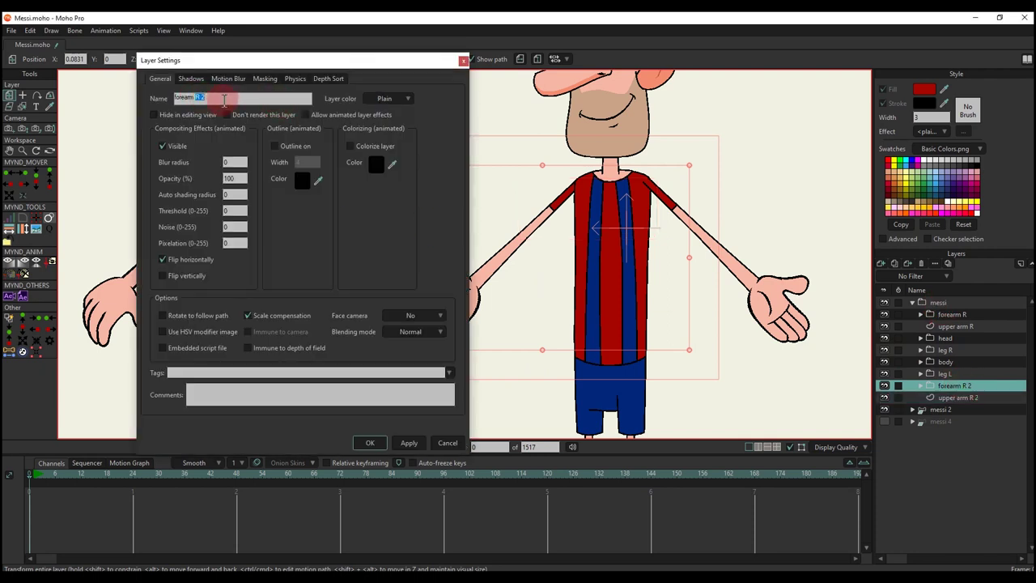
pyautogui.write('L')
pyautogui.click(370, 442)
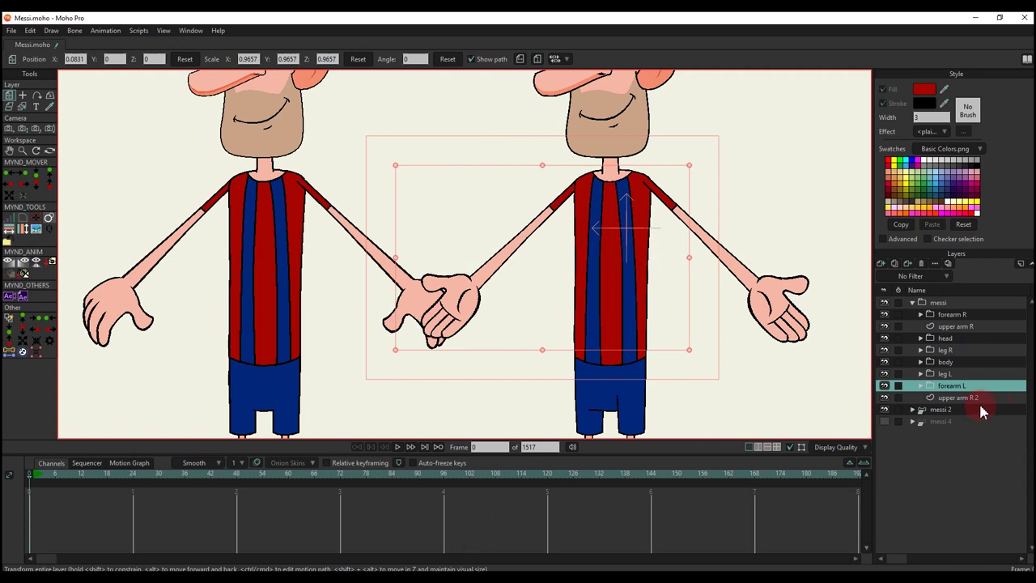
pyautogui.doubleClick(956, 399)
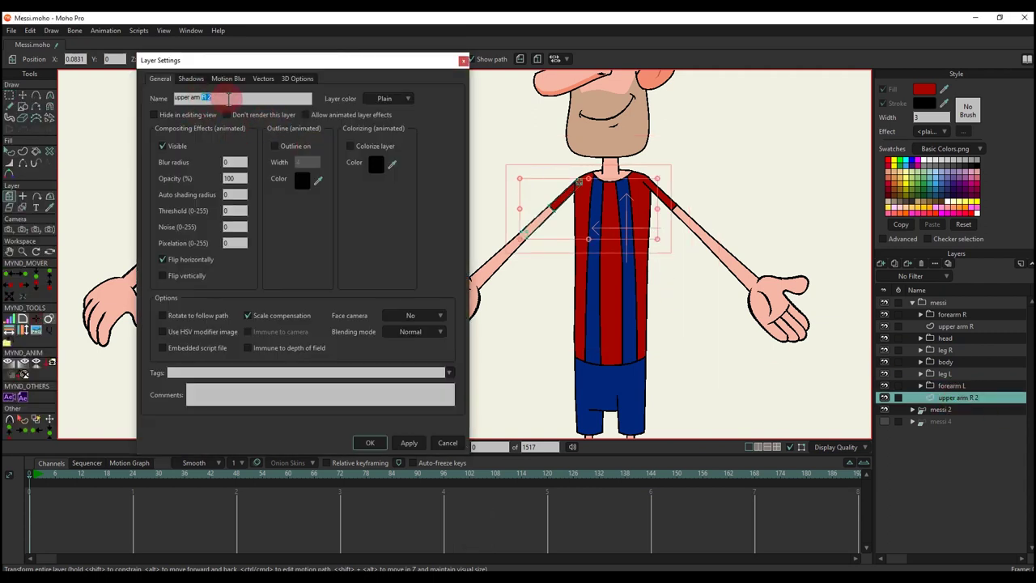
pyautogui.write('L')
pyautogui.press('Return')
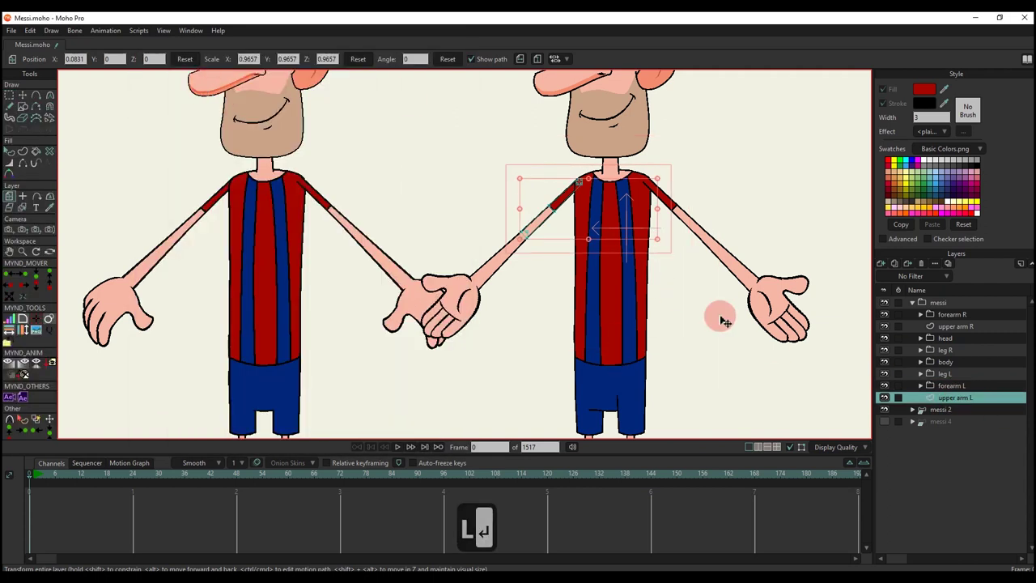
# Step: Compare the whole rebuilt character with the messi 2 reference, briefly toggling the reference's visibility
pyautogui.scroll(-5, 654, 235)
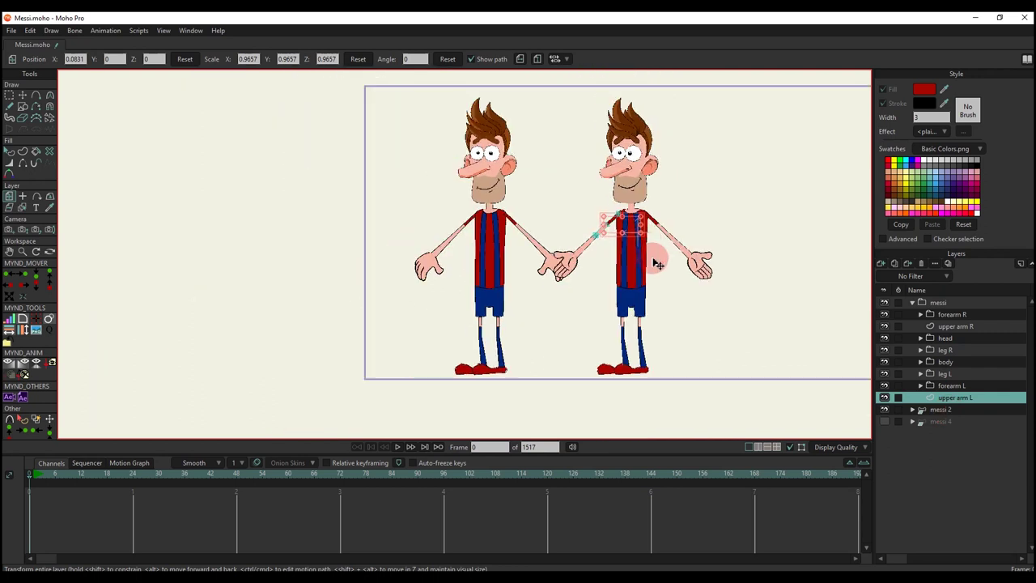
pyautogui.press('q')
pyautogui.scroll(1, 620, 273)
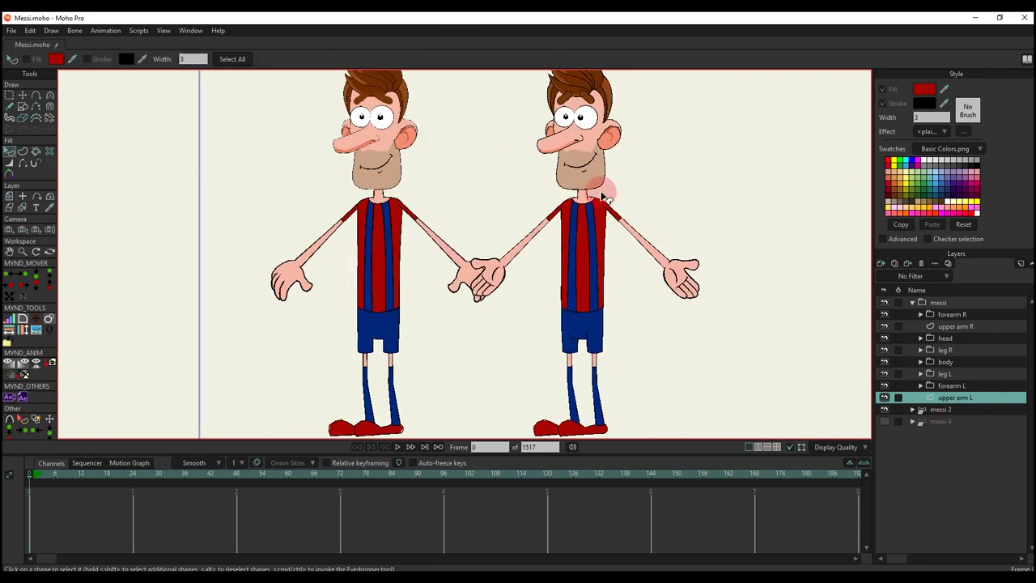
pyautogui.scroll(-4, 510, 243)
pyautogui.scroll(1, 518, 312)
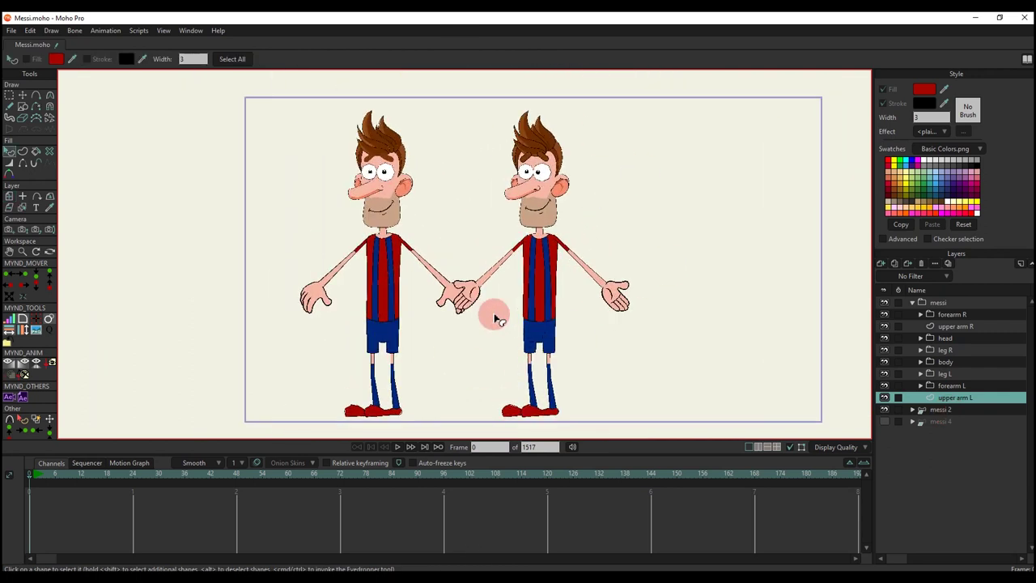
pyautogui.click(884, 410)
pyautogui.click(884, 409)
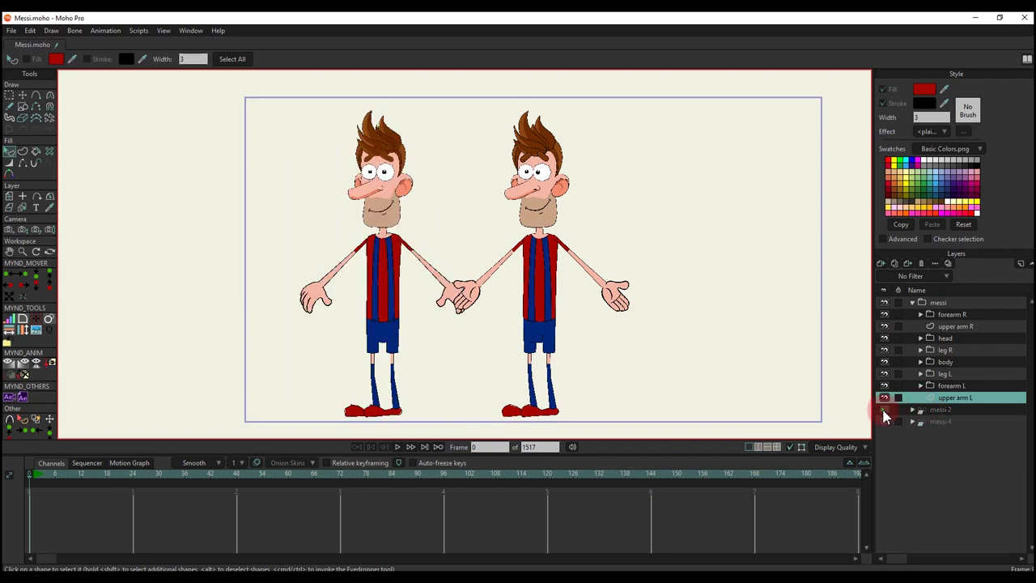
# Step: Delete the messi 4 and messi 2 reference layers and collapse the messi group
pyautogui.click(931, 422)
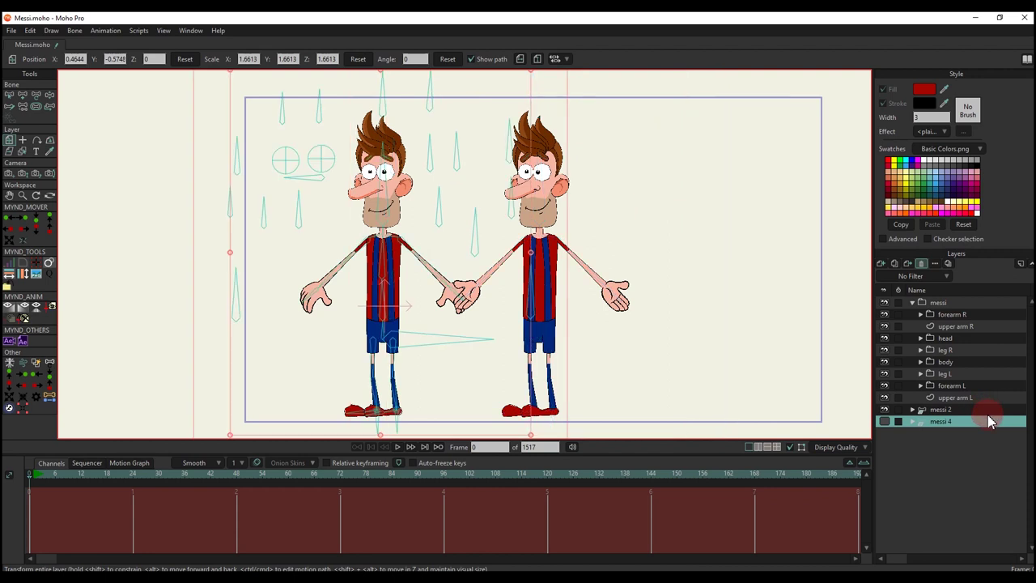
pyautogui.press('Delete')
pyautogui.click(951, 397)
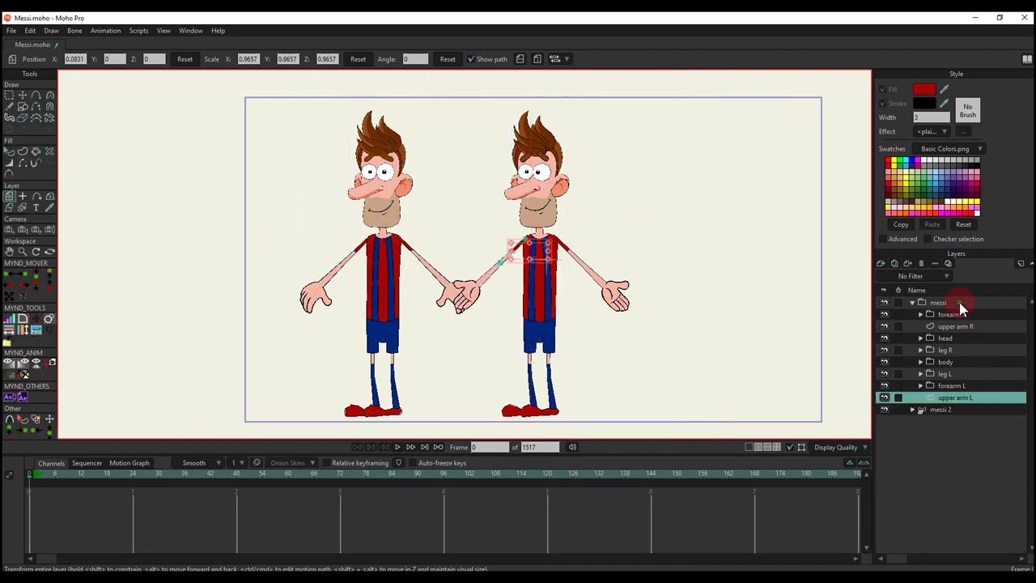
pyautogui.click(960, 304)
pyautogui.click(913, 302)
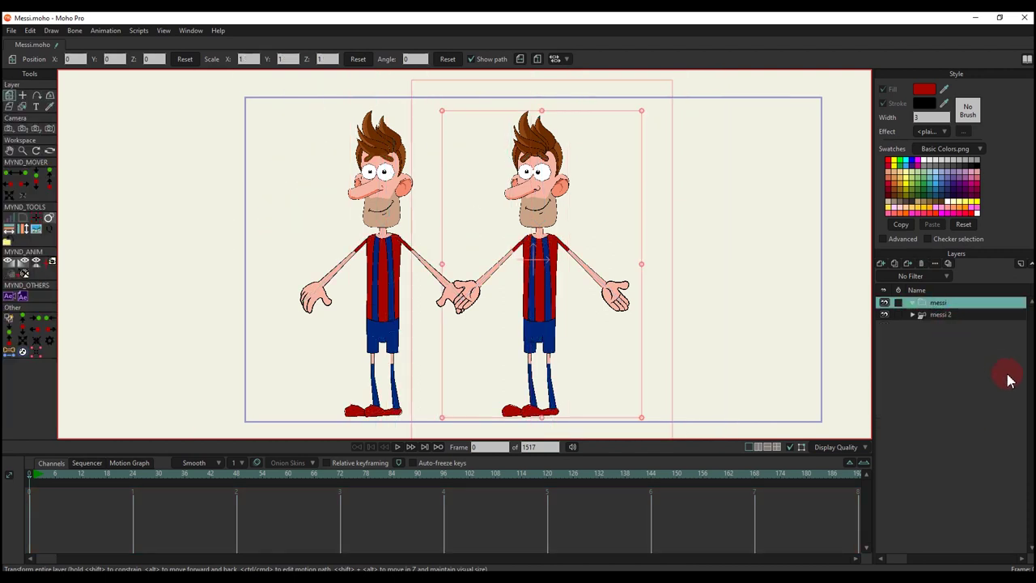
pyautogui.click(958, 314)
pyautogui.click(922, 263)
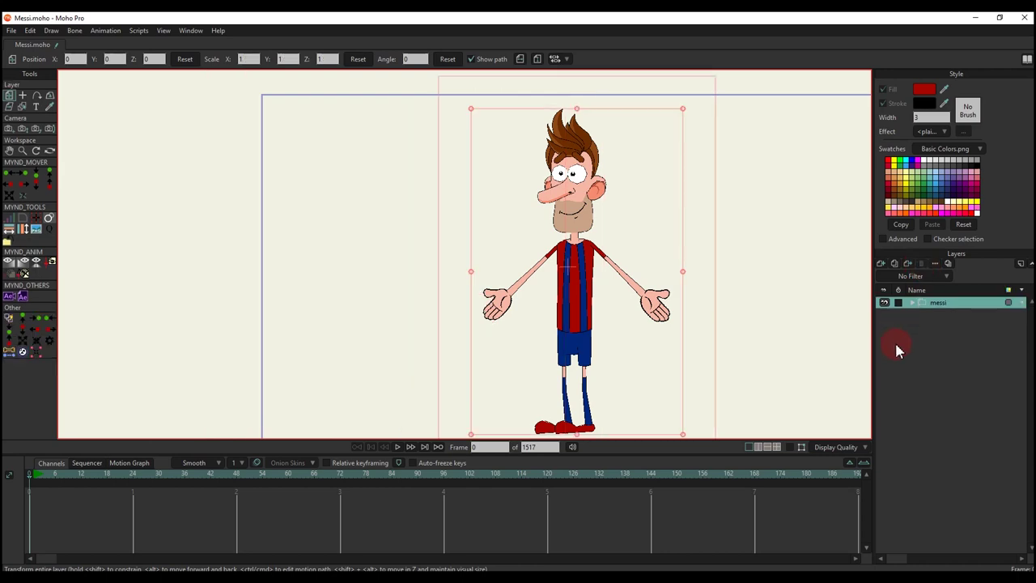
pyautogui.click(520, 185)
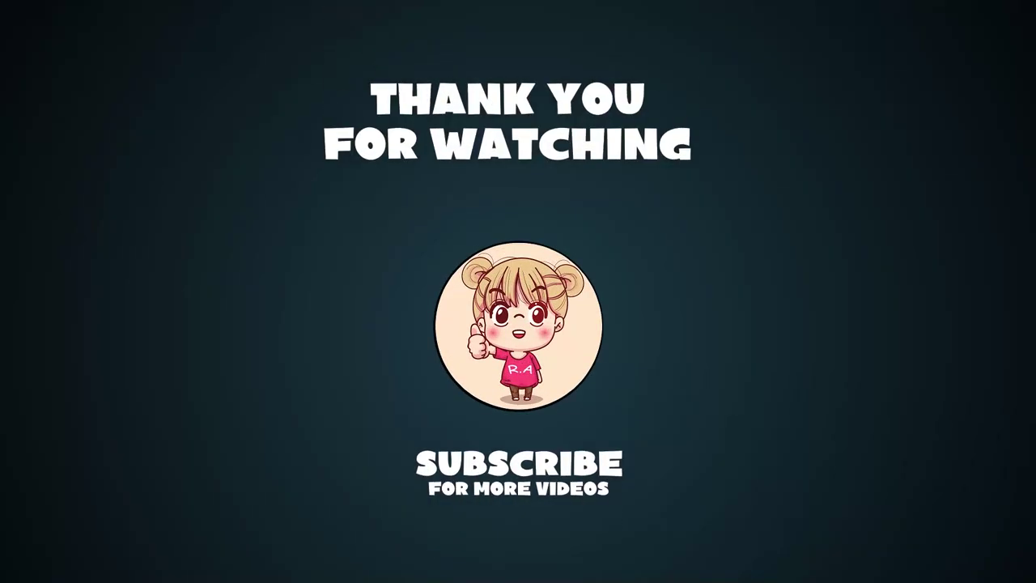